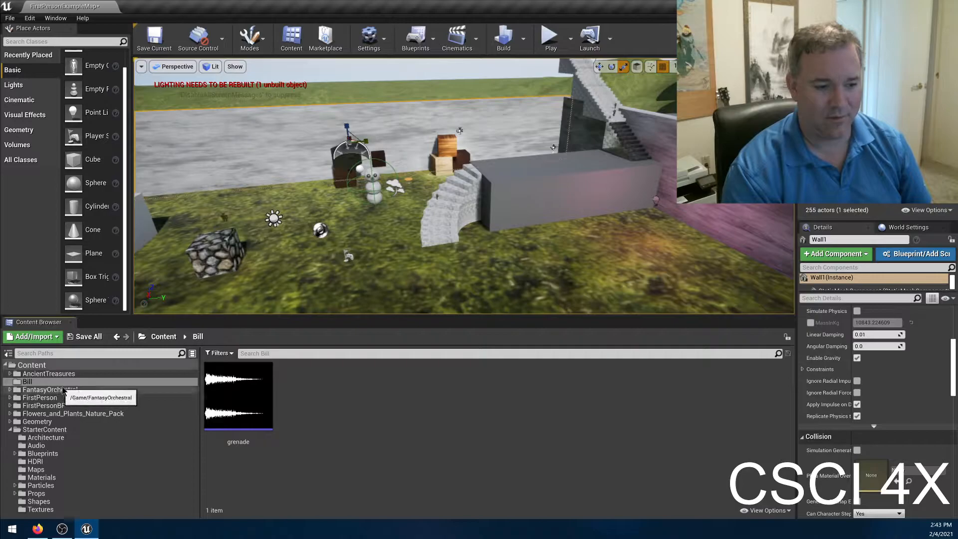
pyautogui.click(70, 381)
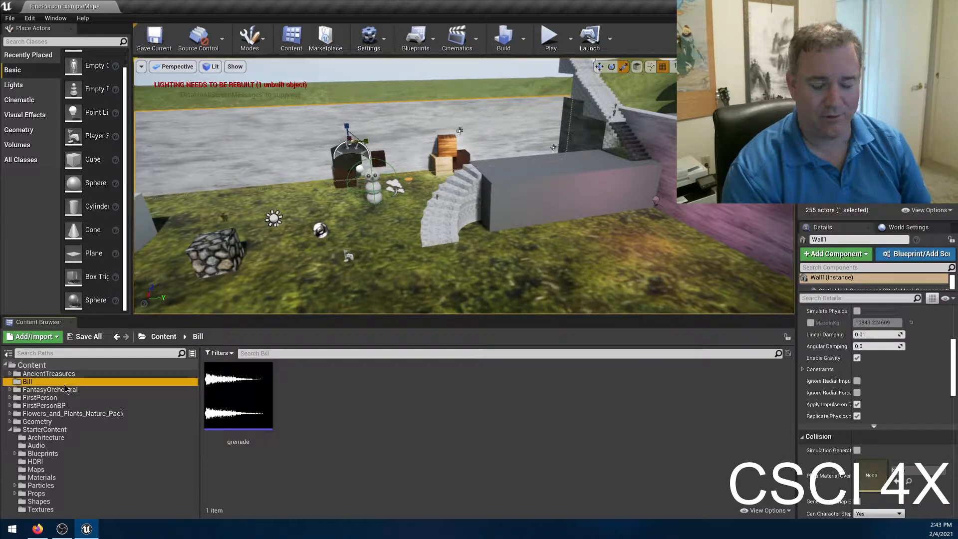
pyautogui.click(353, 431)
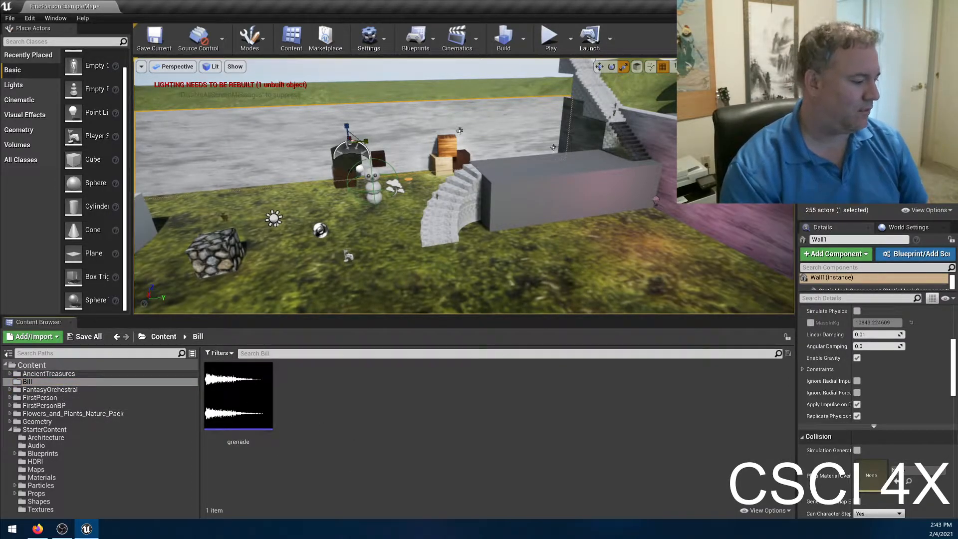
pyautogui.rightClick(320, 382)
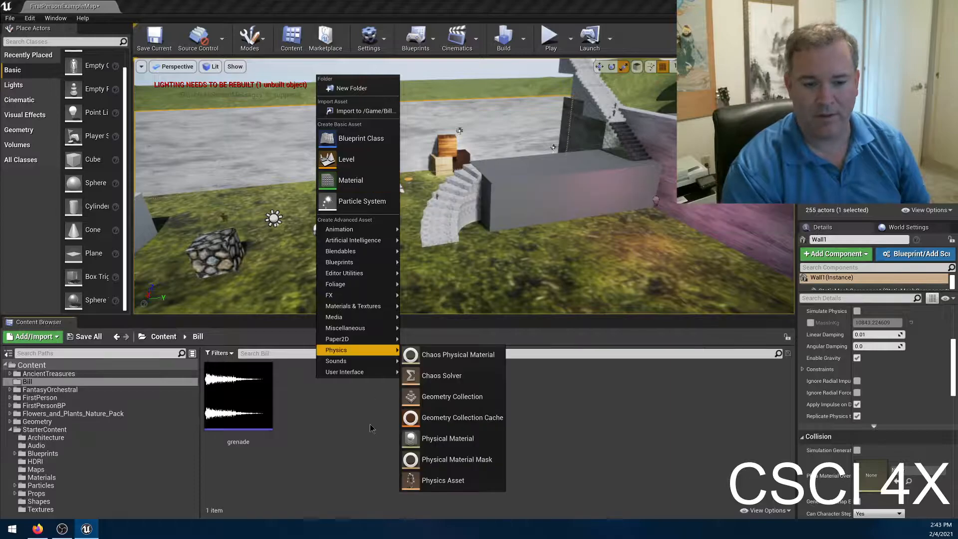
pyautogui.click(334, 418)
pyautogui.rightClick(335, 417)
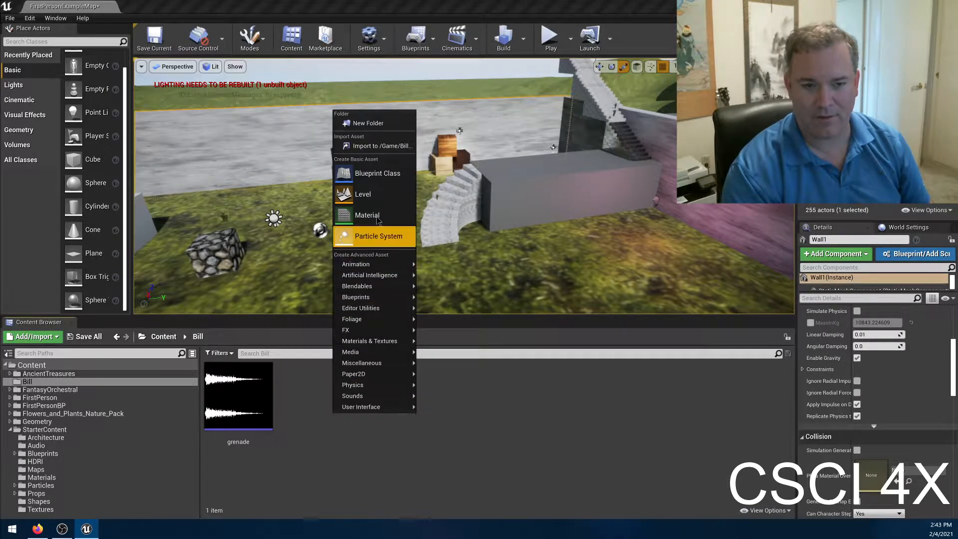
pyautogui.click(307, 489)
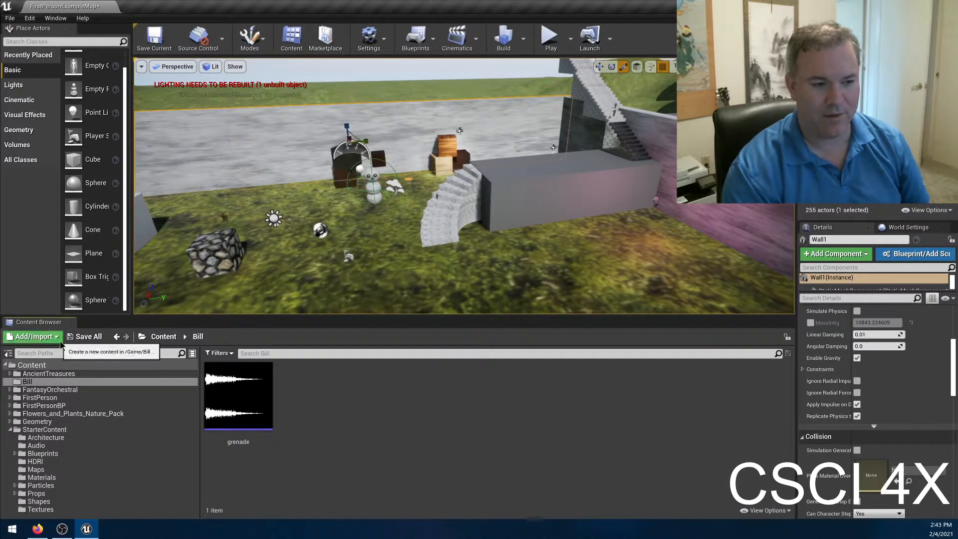
pyautogui.click(33, 336)
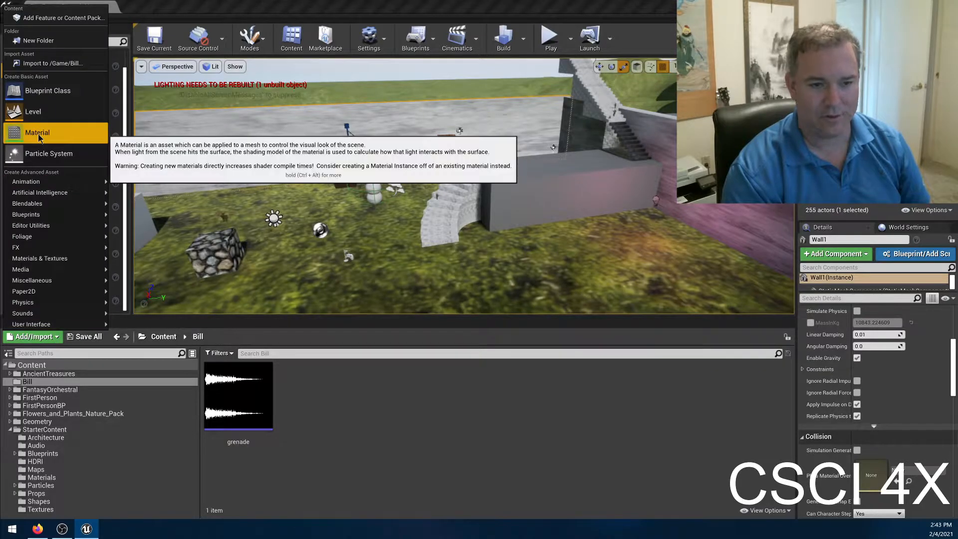
pyautogui.rightClick(314, 394)
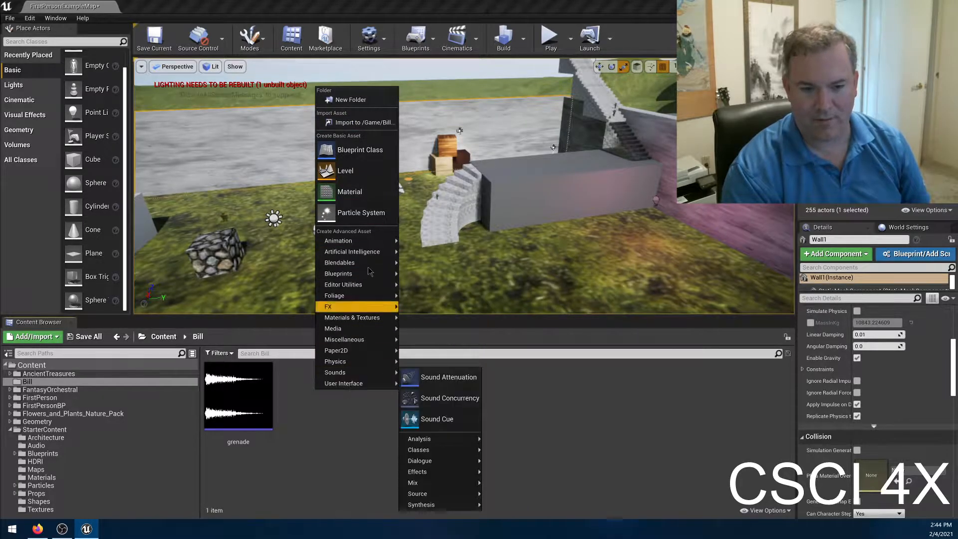
pyautogui.moveTo(369, 253)
pyautogui.click(329, 424)
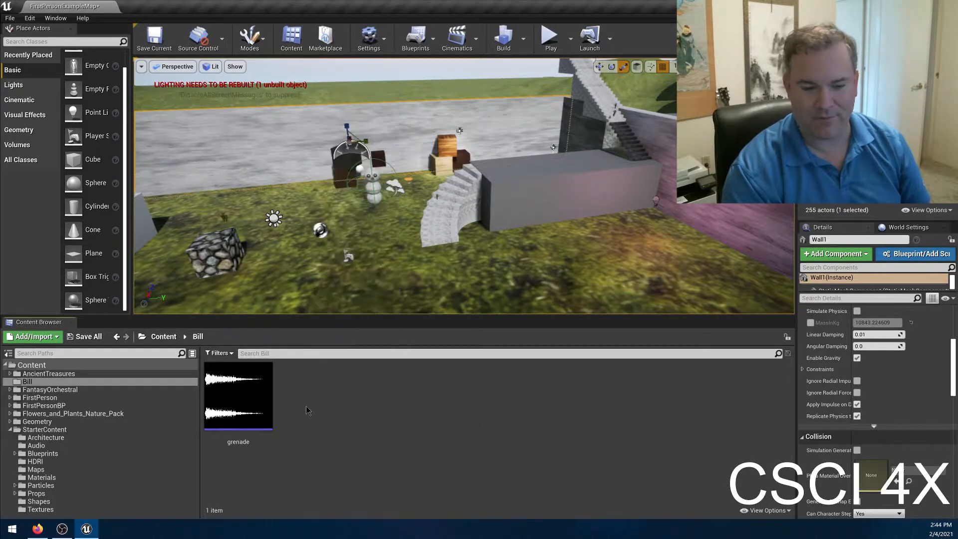
# Create a new material in the folder that holds the grenade sound and name it KerneyMat.
pyautogui.rightClick(303, 407)
pyautogui.click(314, 205)
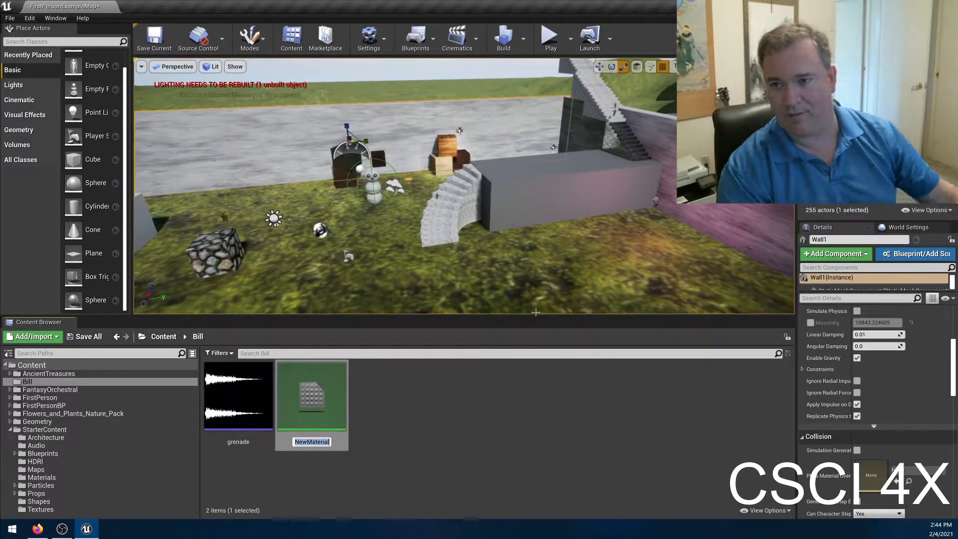
pyautogui.write('Ke')
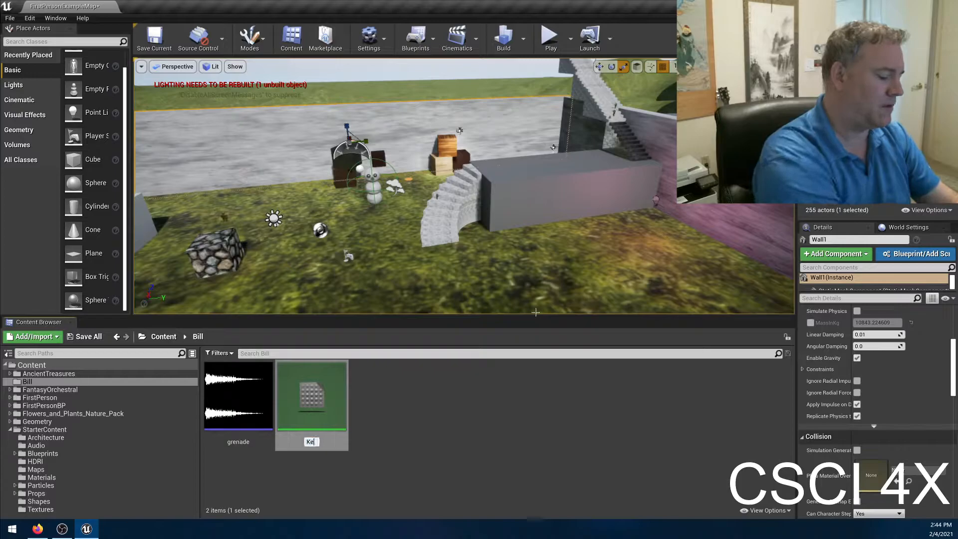
pyautogui.write('rneyMat')
pyautogui.press('Return')
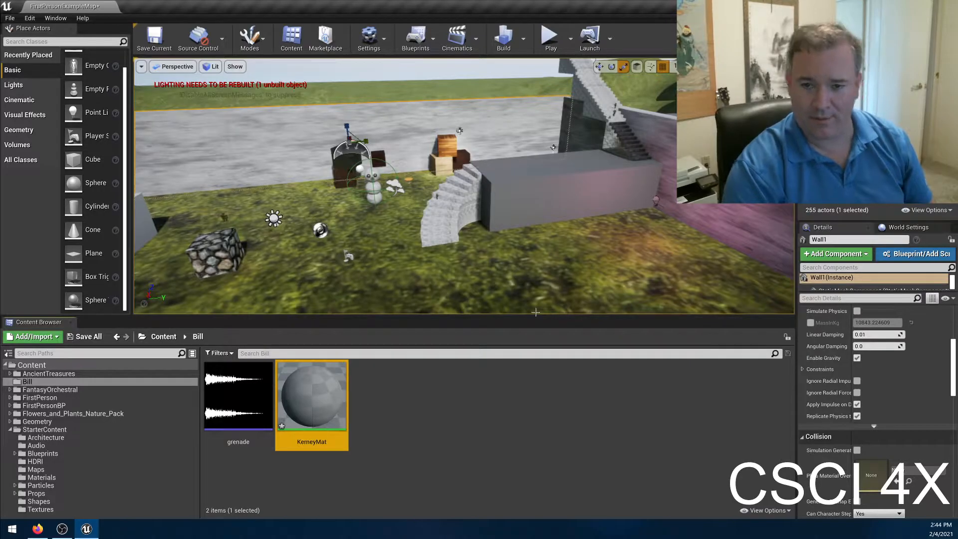
# Apply the KerneyMat material to the big plain block beside the curved staircase in the level.
pyautogui.moveTo(312, 394); pyautogui.dragTo(589, 189)
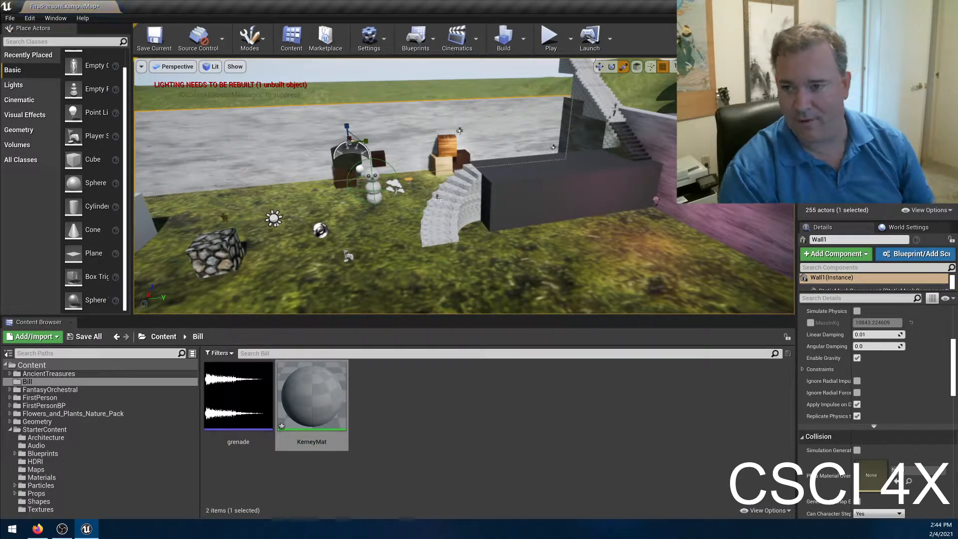
pyautogui.press('w')
pyautogui.moveTo(457, 221); pyautogui.dragTo(509, 230, button='right')
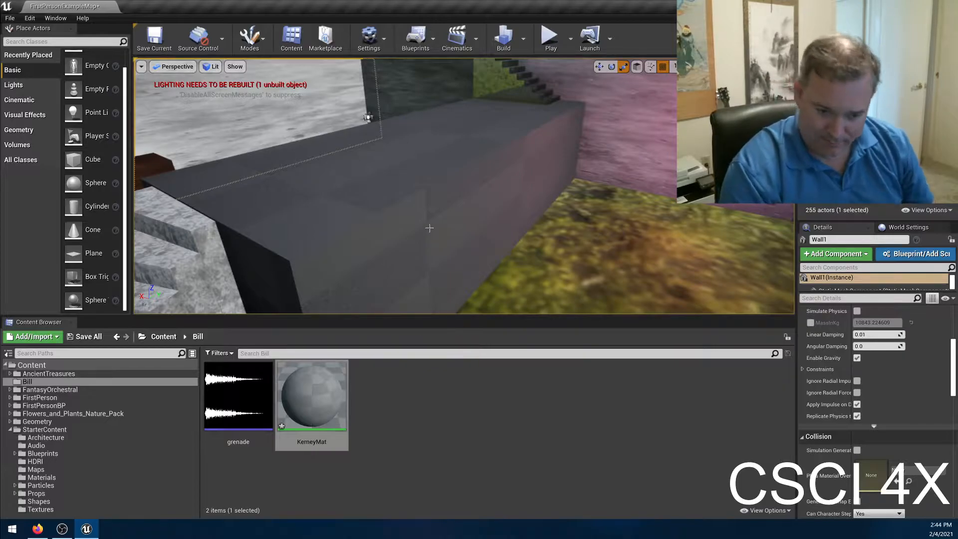
# Select the big block beside the curved stairs and examine its transform, mesh, material, physics and collision settings.
pyautogui.click(468, 127)
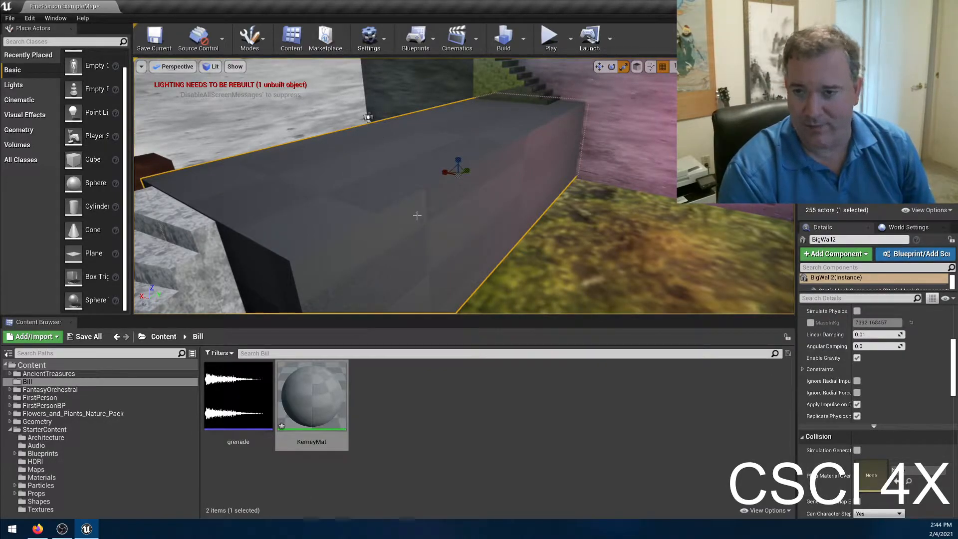
pyautogui.scroll(5, 891, 365)
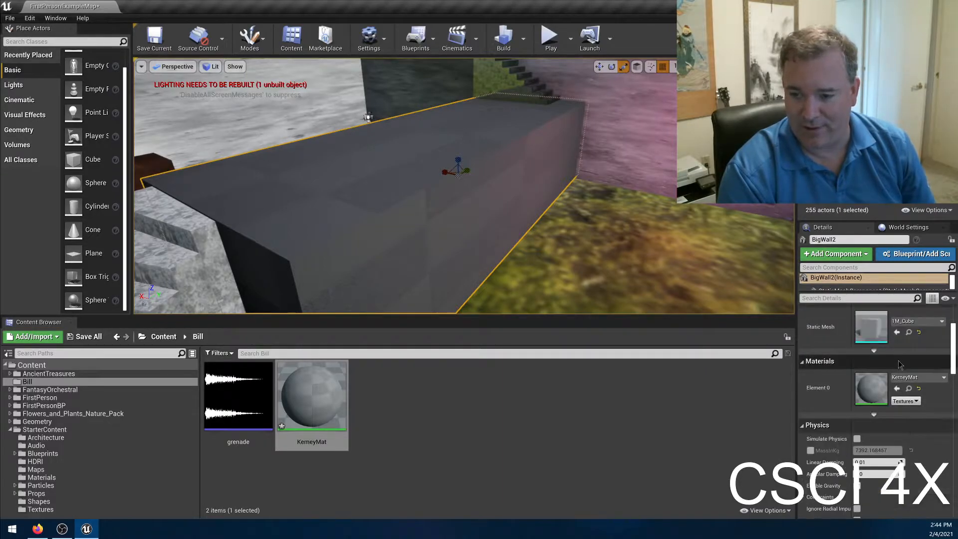
pyautogui.scroll(2, 890, 364)
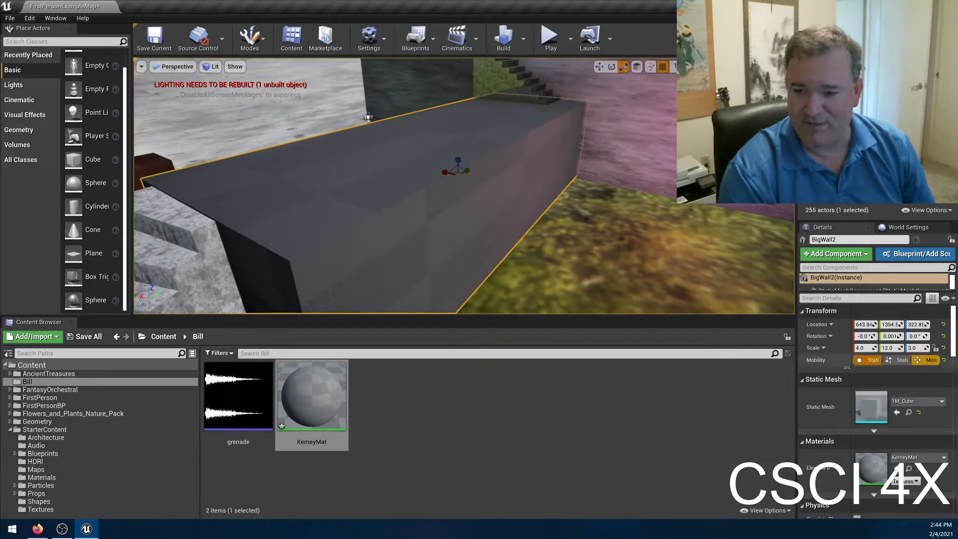
pyautogui.scroll(-5, 851, 369)
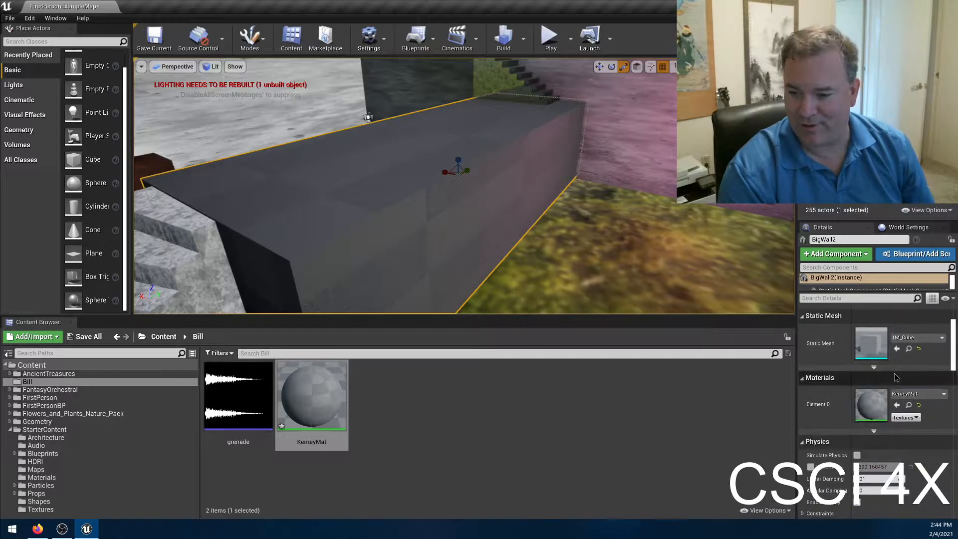
pyautogui.scroll(-3, 931, 424)
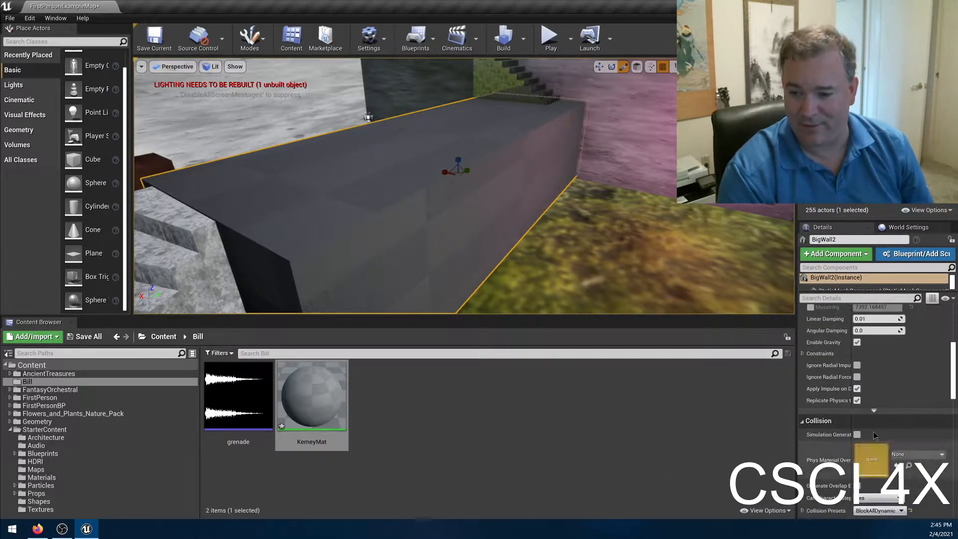
pyautogui.scroll(-3, 932, 423)
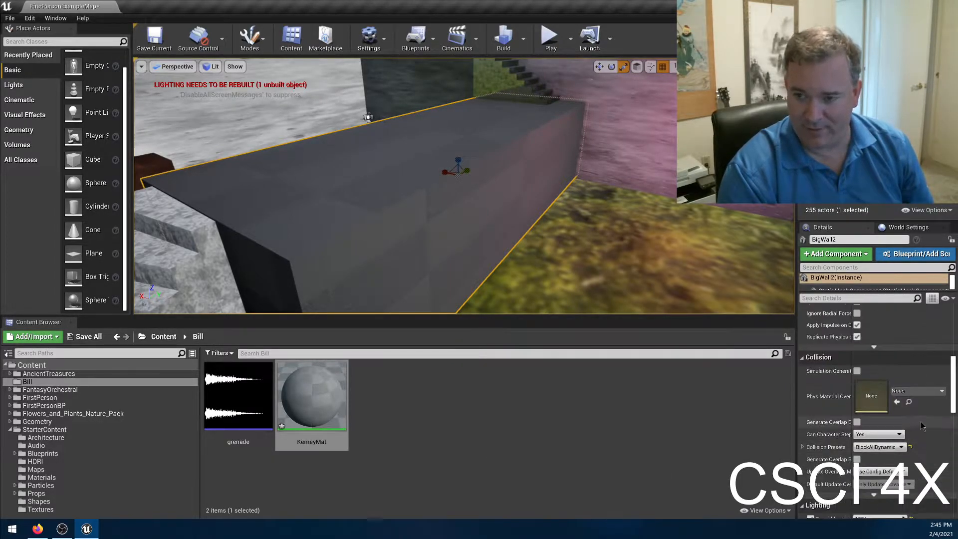
pyautogui.rightClick(434, 406)
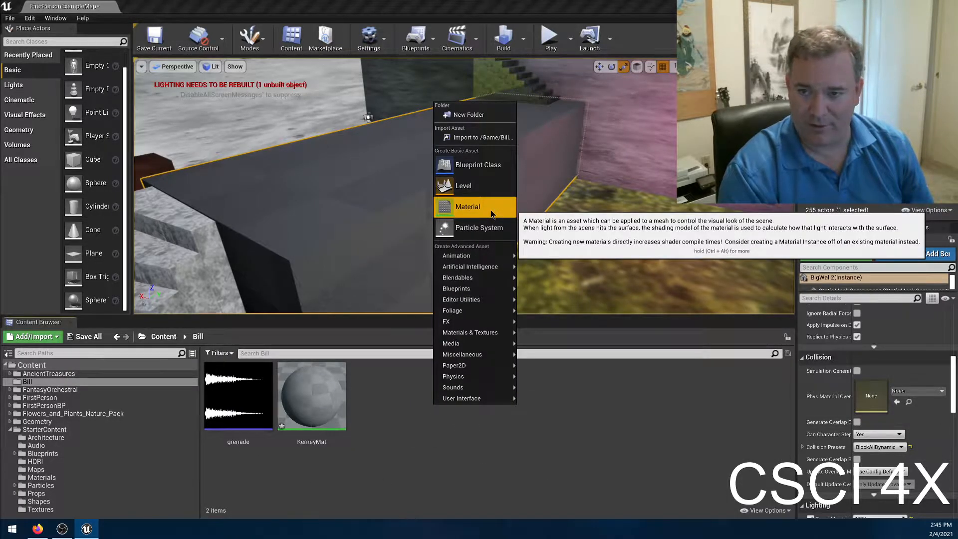
pyautogui.click(392, 413)
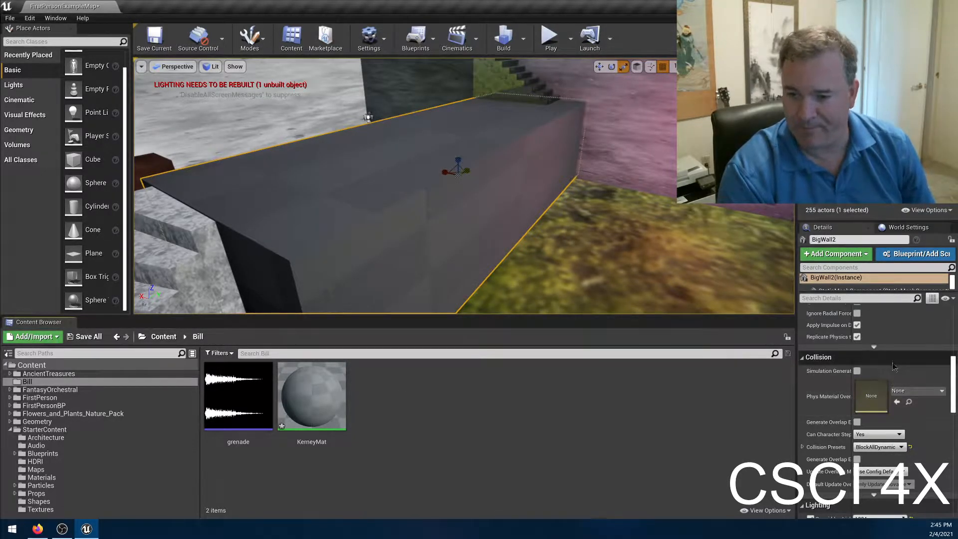
# Examine the big block's lighting, rendering, virtual texture, actor and HLOD settings.
pyautogui.scroll(-2, 906, 392)
pyautogui.scroll(-4, 907, 392)
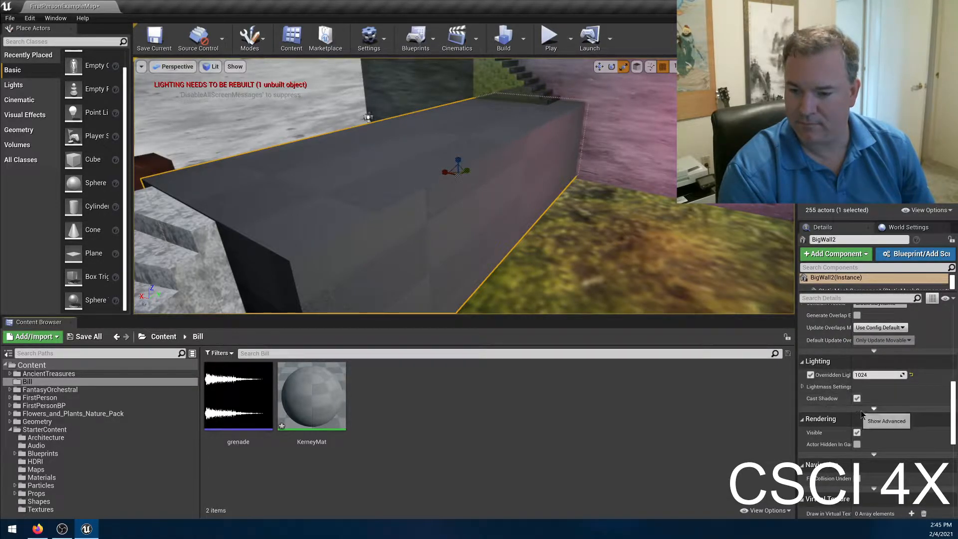
pyautogui.scroll(-2, 893, 442)
pyautogui.scroll(-3, 893, 441)
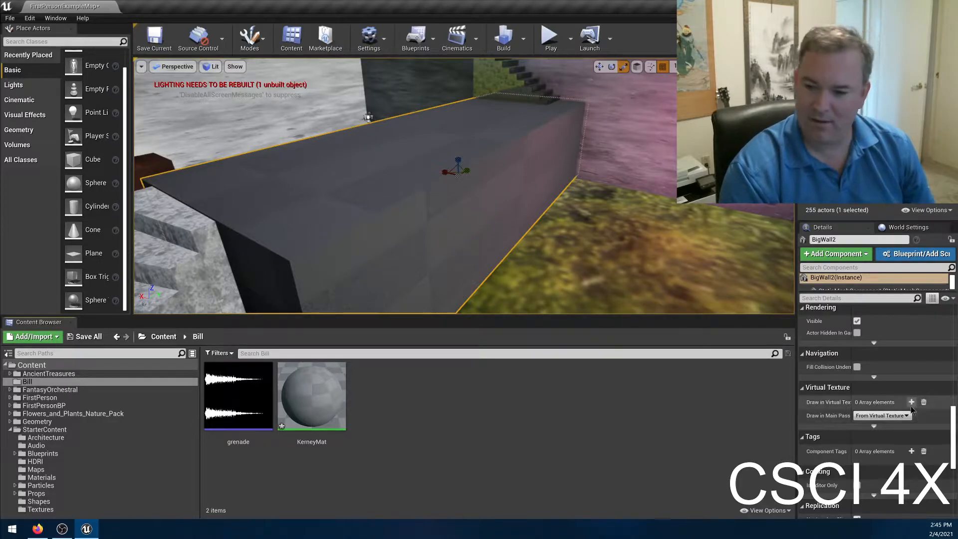
pyautogui.scroll(-6, 895, 410)
pyautogui.scroll(-3, 896, 410)
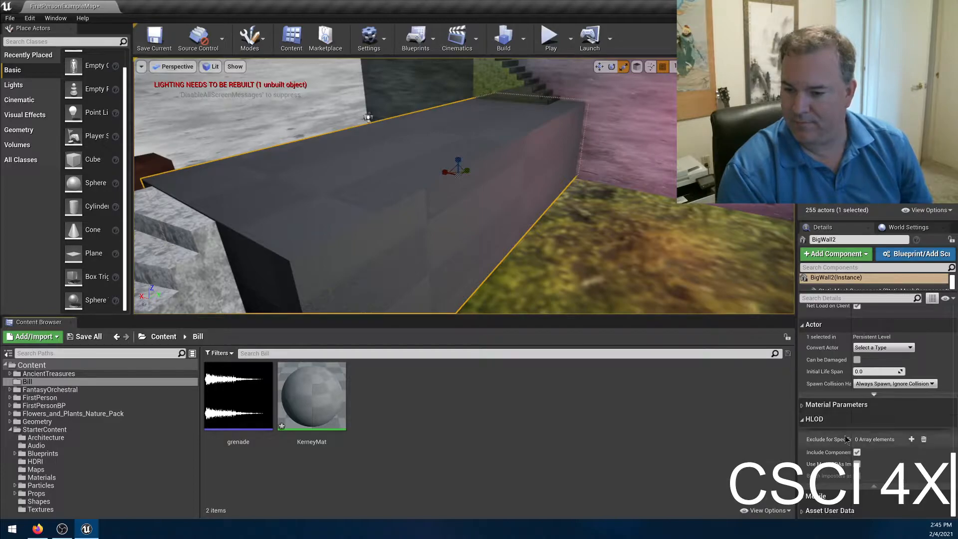
pyautogui.scroll(10, 885, 421)
pyautogui.scroll(10, 885, 421)
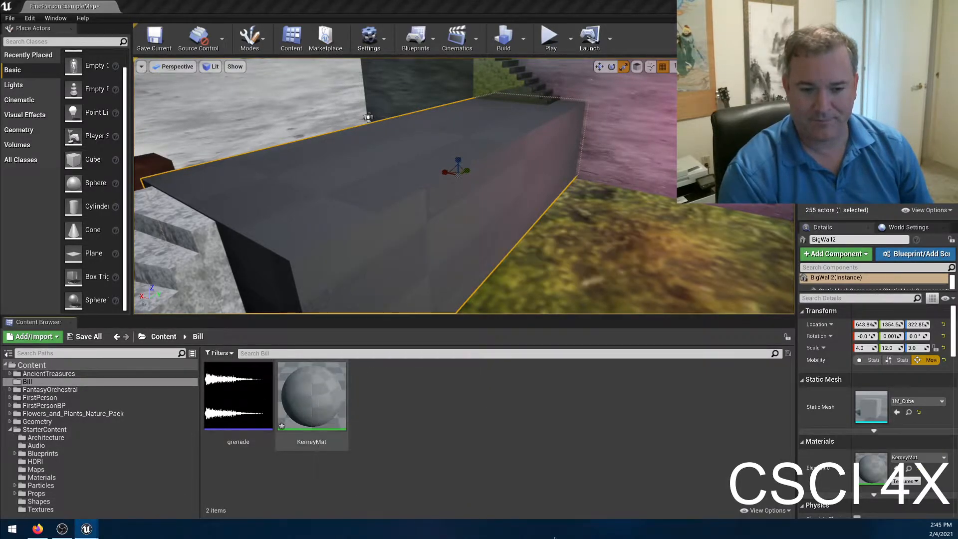
# View KerneyMat's material graph, and check the materials assigned to the snowman's small face sphere and head sphere in the level.
pyautogui.doubleClick(311, 399)
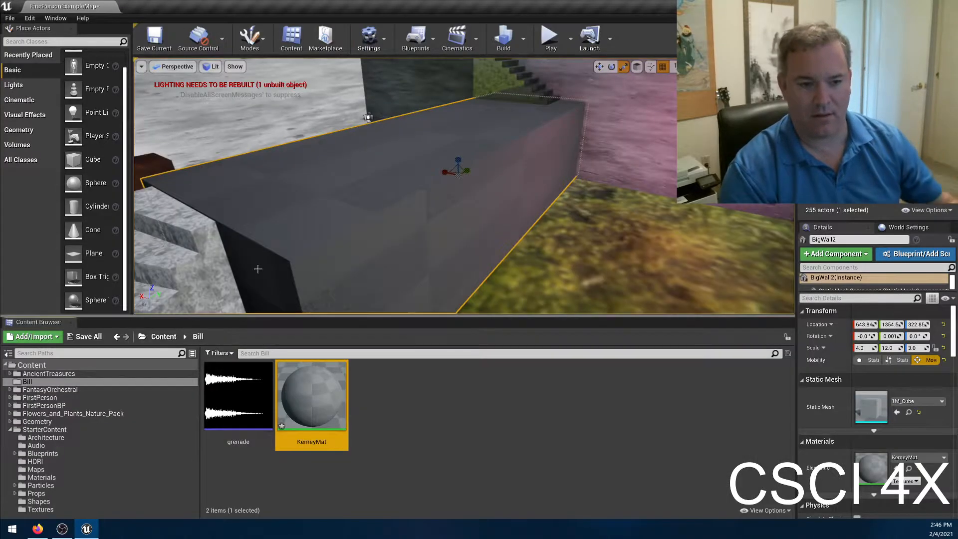
pyautogui.moveTo(369, 224); pyautogui.dragTo(218, 98, button='right')
pyautogui.click(209, 116)
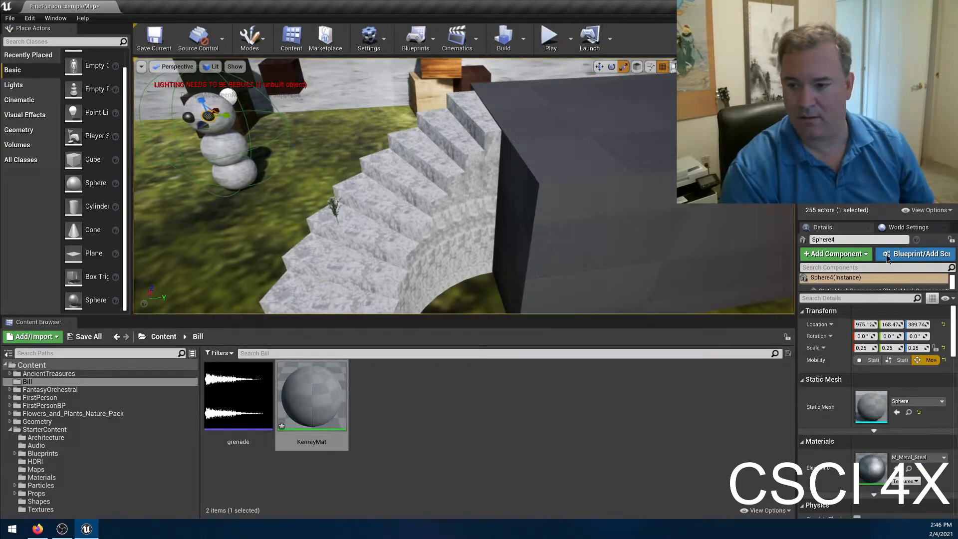
pyautogui.click(216, 123)
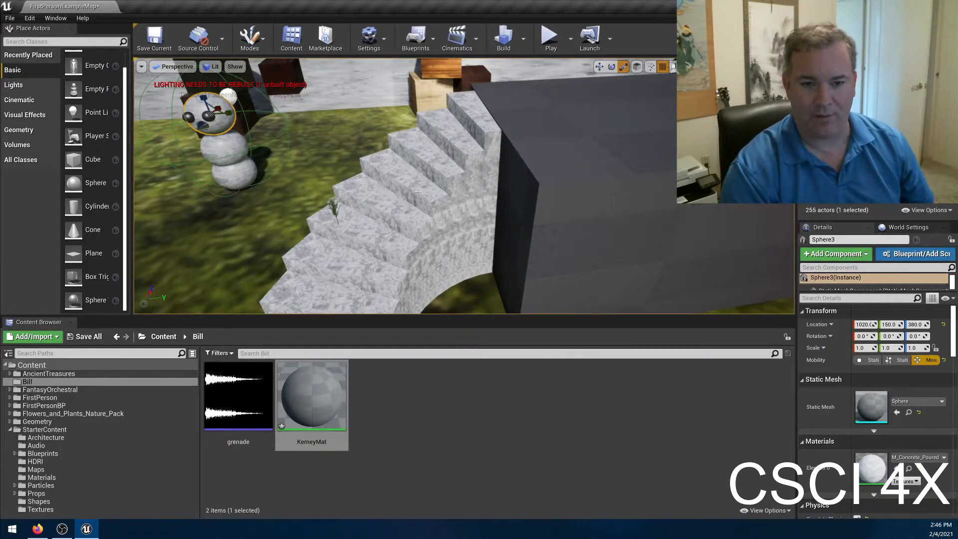
# Reopen KerneyMat in the material editor, make room beside its main node, and run the pending autosave immediately.
pyautogui.doubleClick(341, 401)
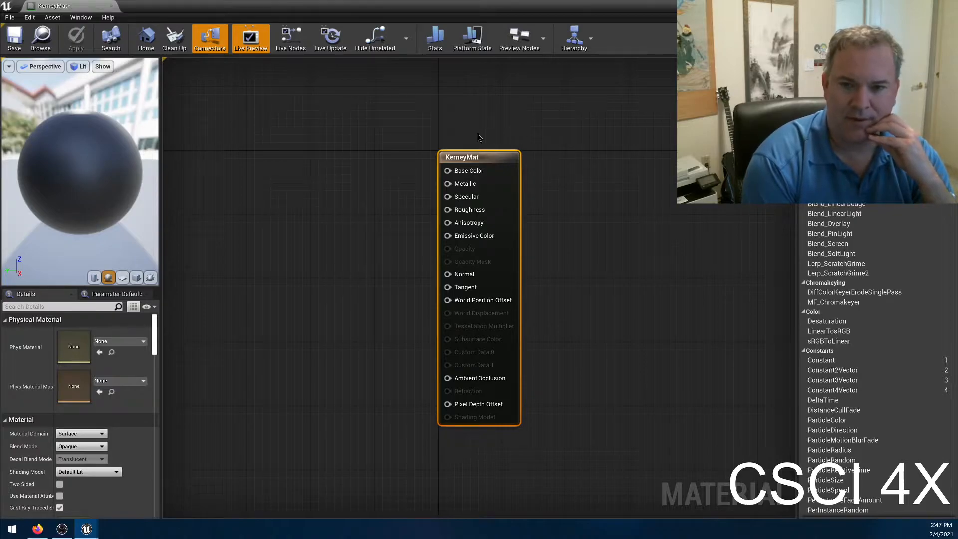
pyautogui.moveTo(439, 220); pyautogui.dragTo(464, 212, button='right')
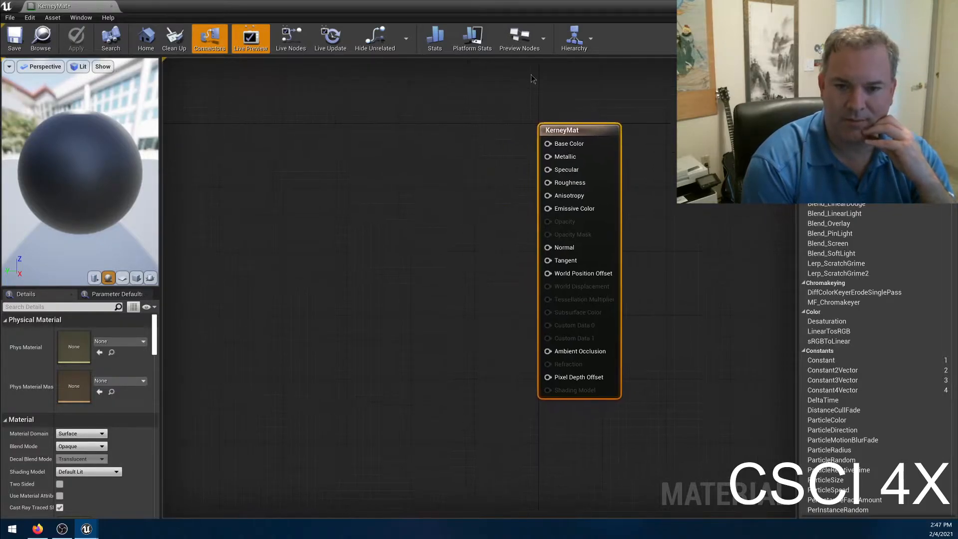
pyautogui.moveTo(351, 303); pyautogui.dragTo(447, 346, button='right')
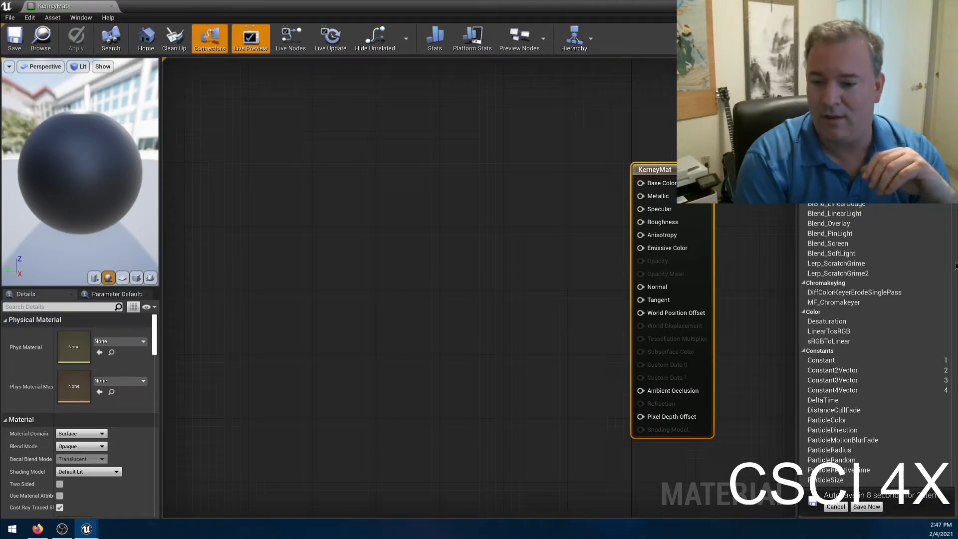
pyautogui.click(871, 506)
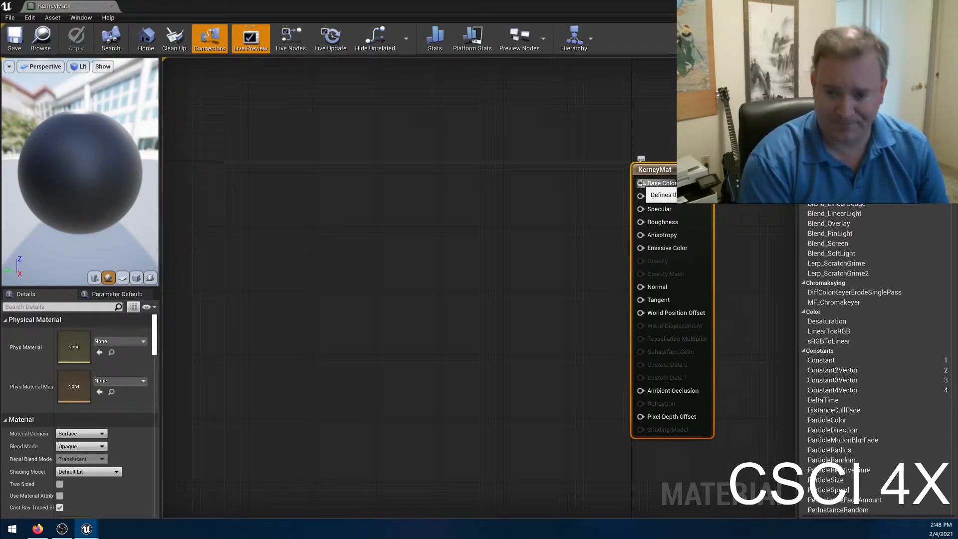
# Create a Constant3Vector node wired into KerneyMat's Base Color and move it away from the main node.
pyautogui.moveTo(640, 183); pyautogui.dragTo(559, 179)
pyautogui.scroll(-10, 651, 319)
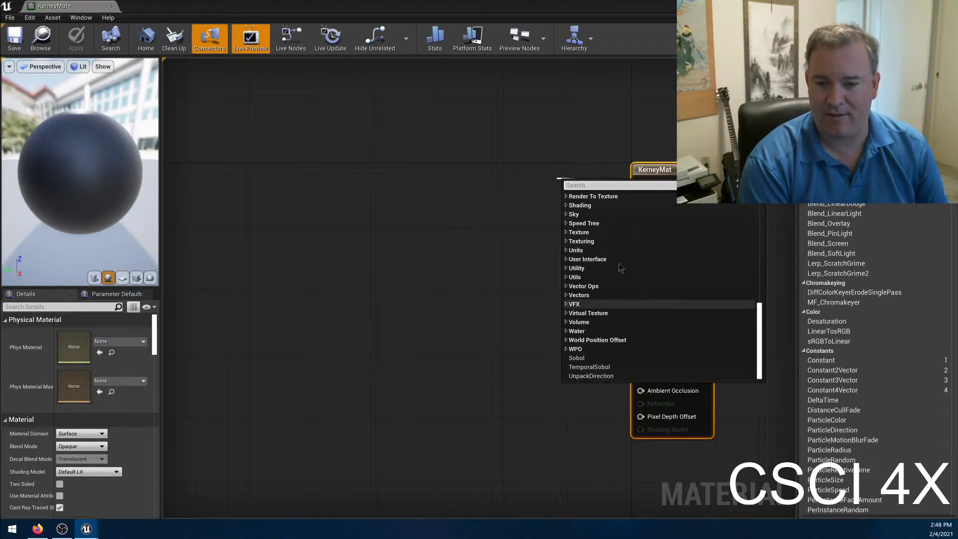
pyautogui.scroll(6, 644, 299)
pyautogui.scroll(5, 639, 280)
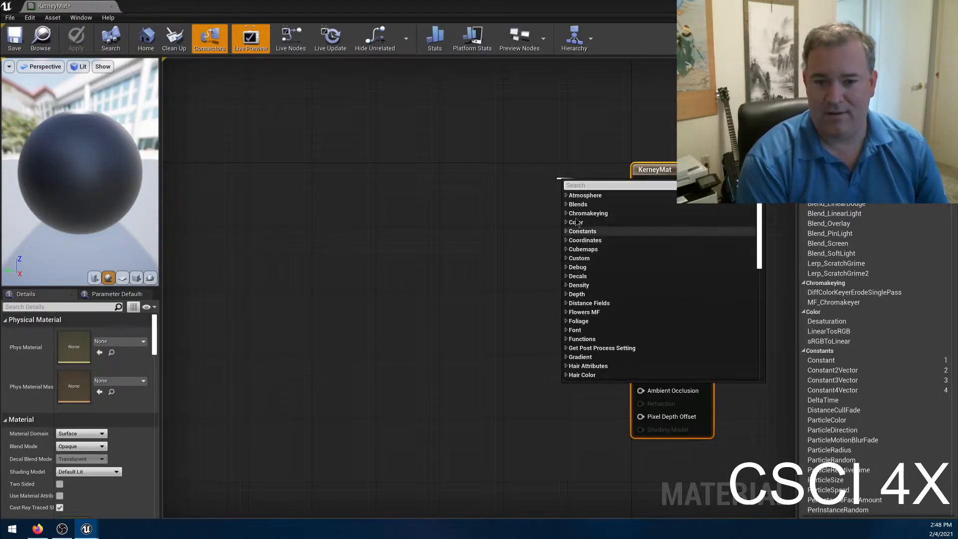
pyautogui.click(586, 232)
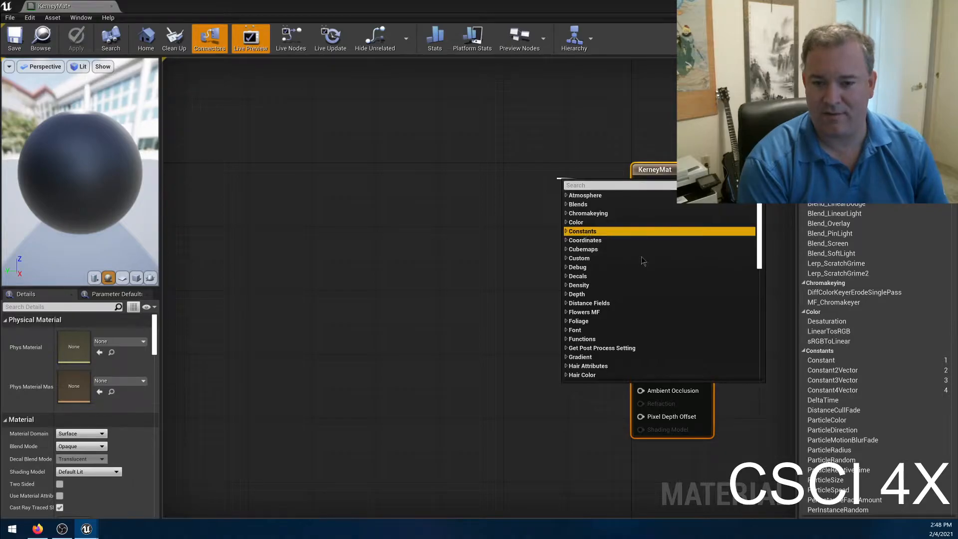
pyautogui.click(566, 232)
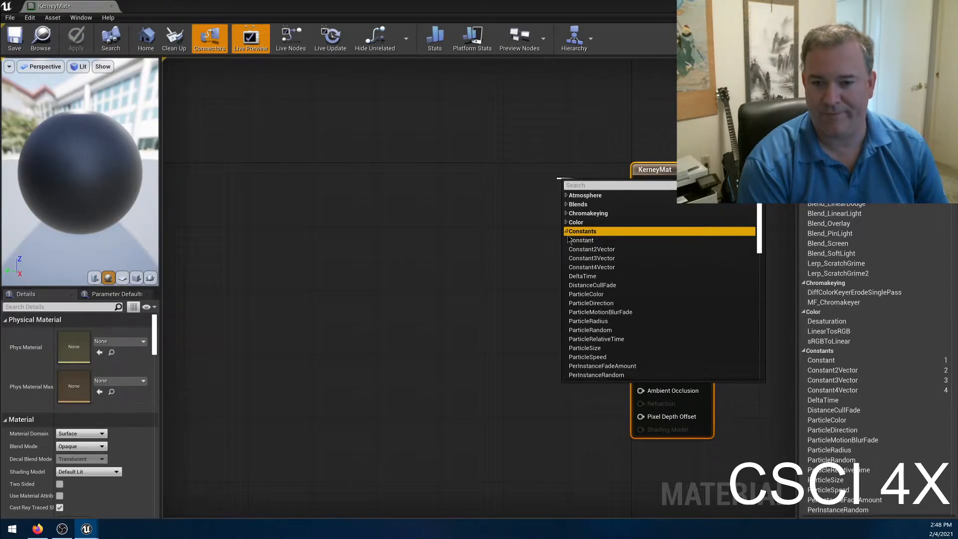
pyautogui.click(630, 263)
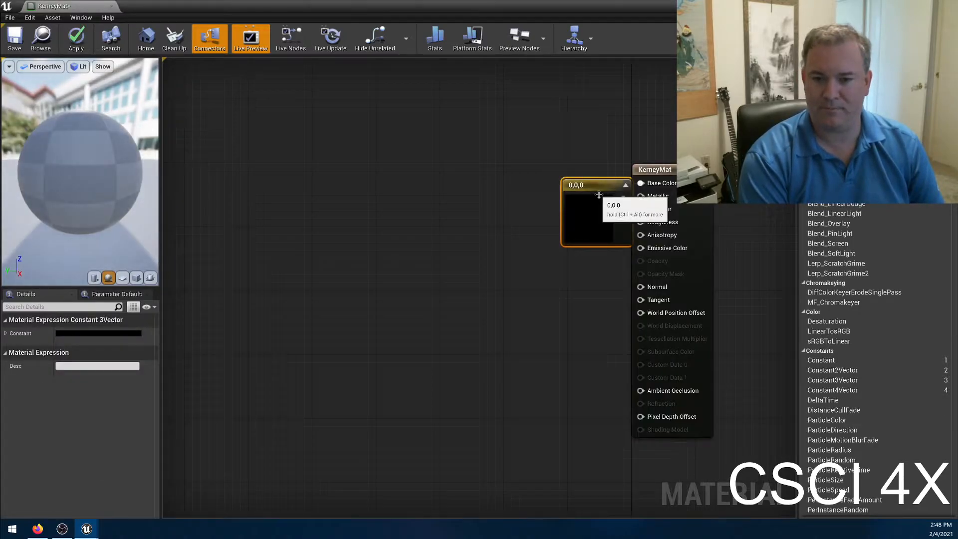
pyautogui.moveTo(597, 191); pyautogui.dragTo(555, 184)
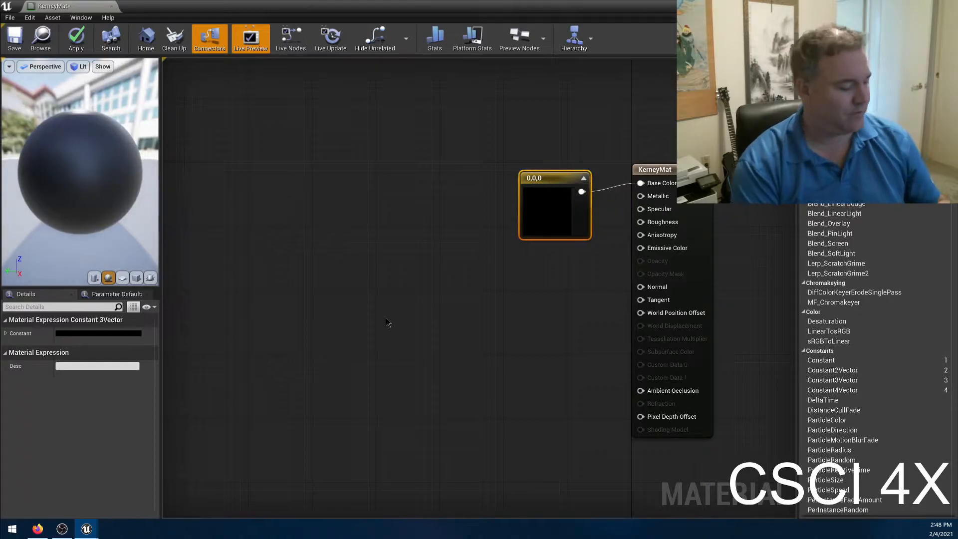
# Place a second Constant3Vector node in the empty graph area, and delete both vector nodes.
pyautogui.click(380, 300)
pyautogui.click(384, 260)
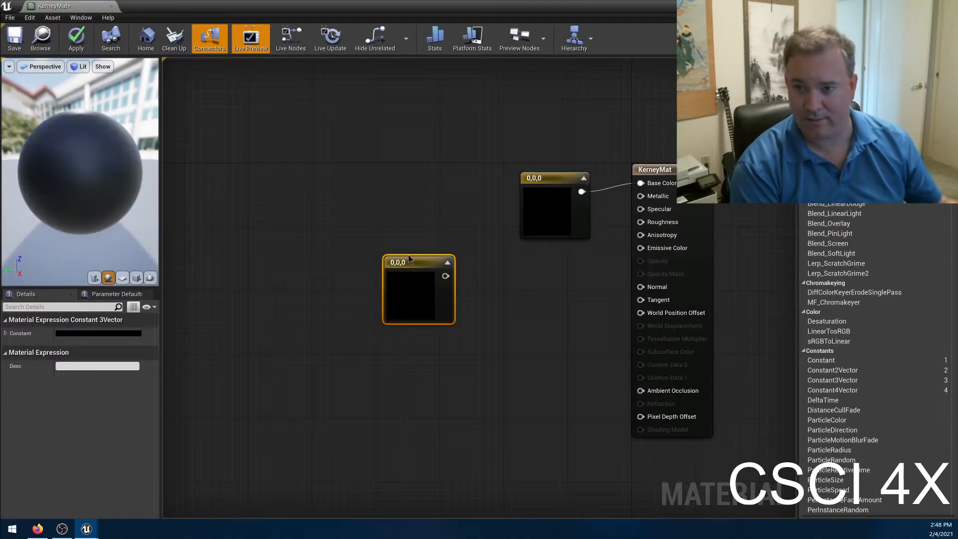
pyautogui.press('Delete')
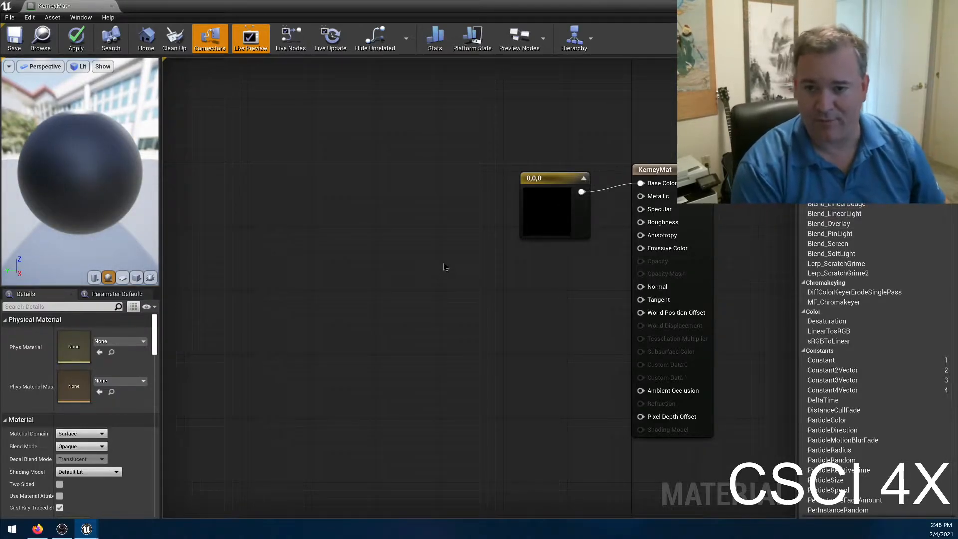
pyautogui.click(533, 192)
pyautogui.press('Delete')
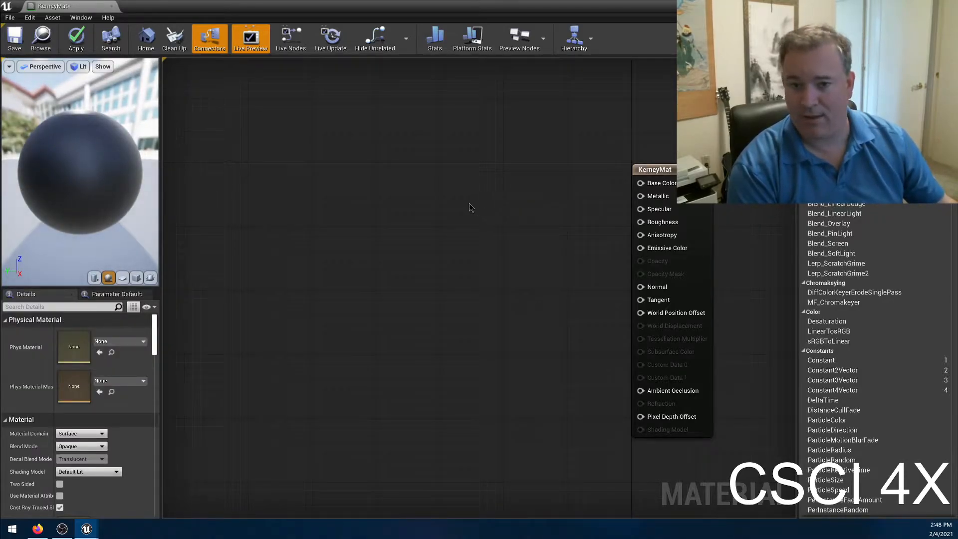
# Add a new black Constant3Vector node, connect it to KerneyMat's Base Color, and position it beside the main node.
pyautogui.hotkey('ctrl', 'z')
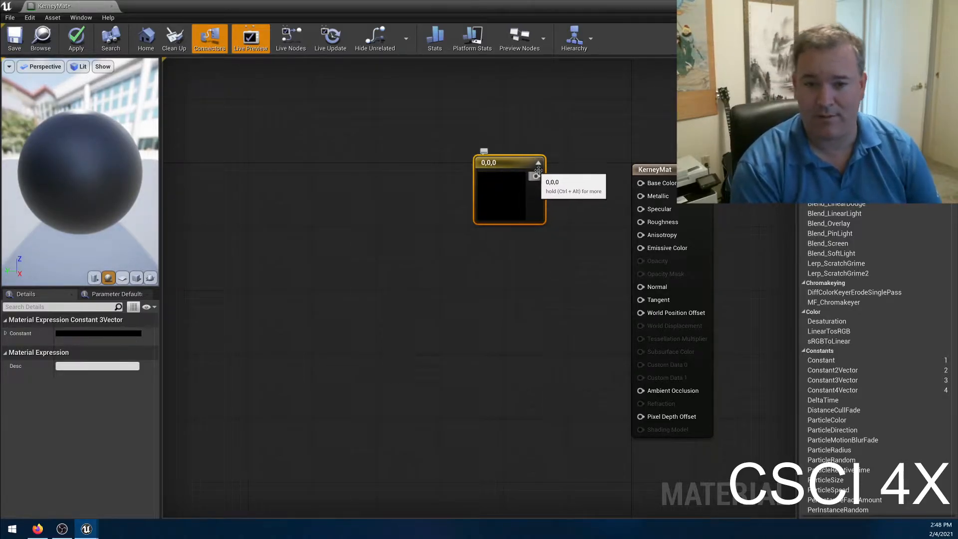
pyautogui.moveTo(536, 176); pyautogui.dragTo(642, 188)
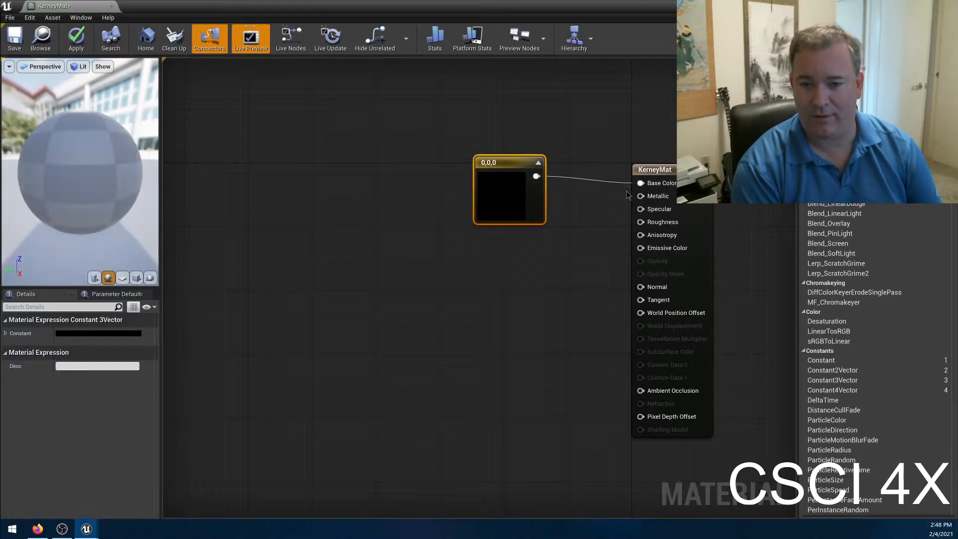
pyautogui.moveTo(520, 170); pyautogui.dragTo(533, 170)
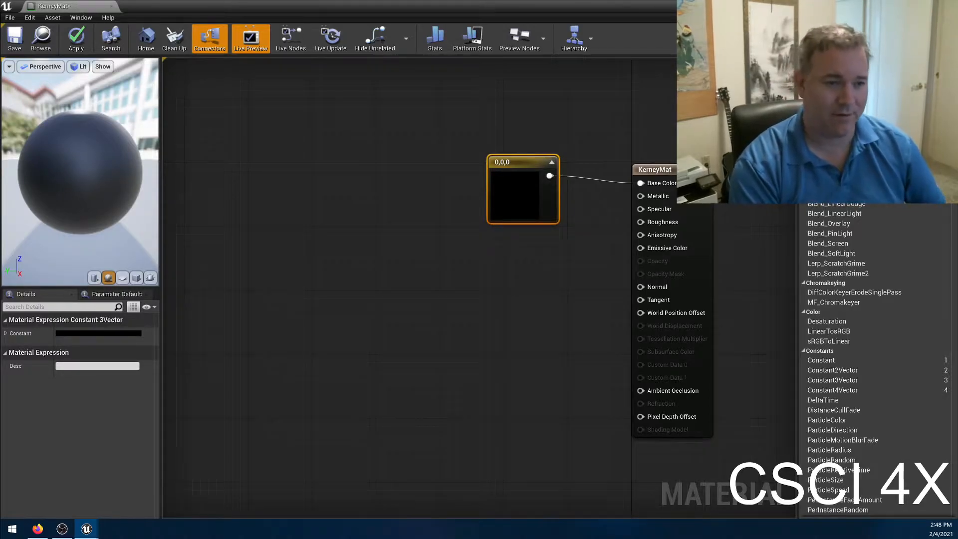
# Inspect the material preview sphere from another angle, and apply the changes to KerneyMat.
pyautogui.moveTo(80, 172); pyautogui.dragTo(5, 189)
pyautogui.moveTo(80, 188); pyautogui.dragTo(30, 189)
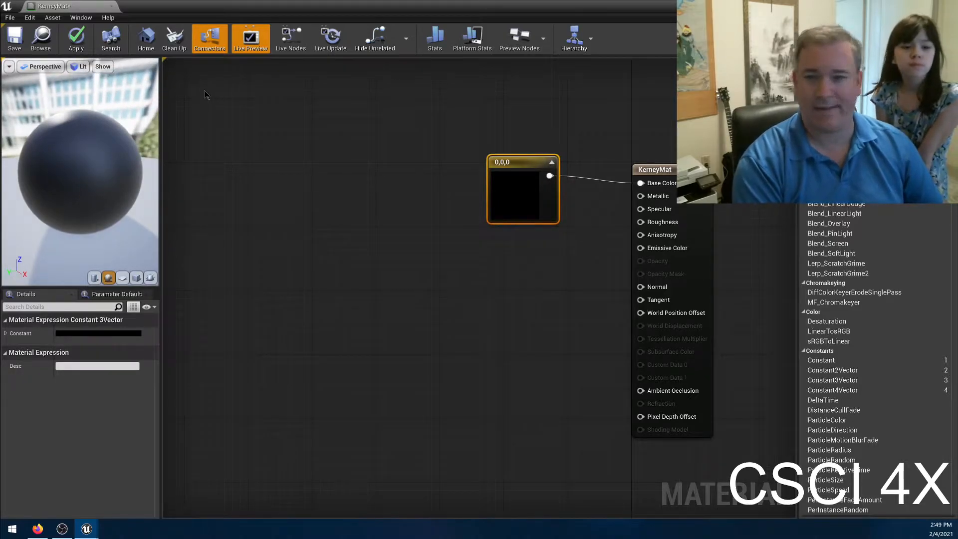
pyautogui.moveTo(117, 168); pyautogui.dragTo(87, 168)
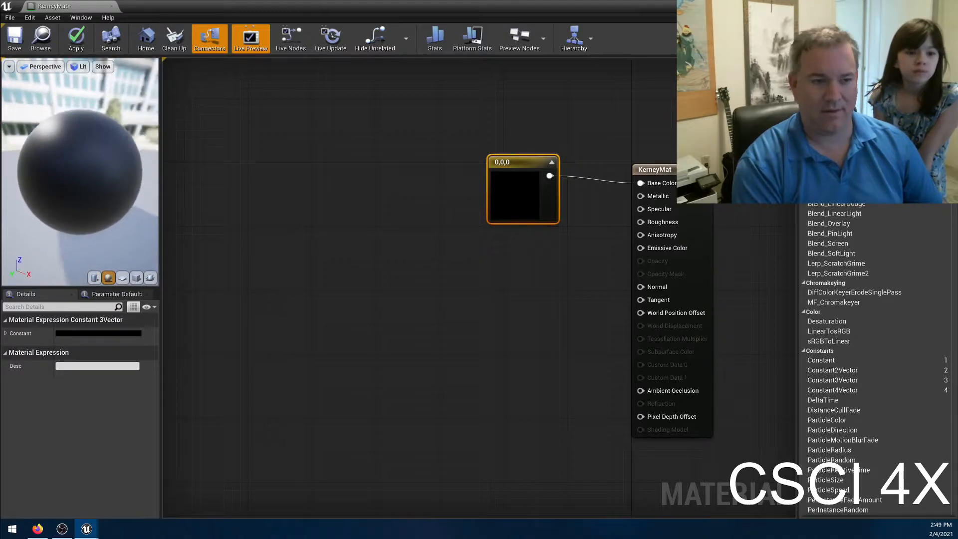
pyautogui.click(80, 39)
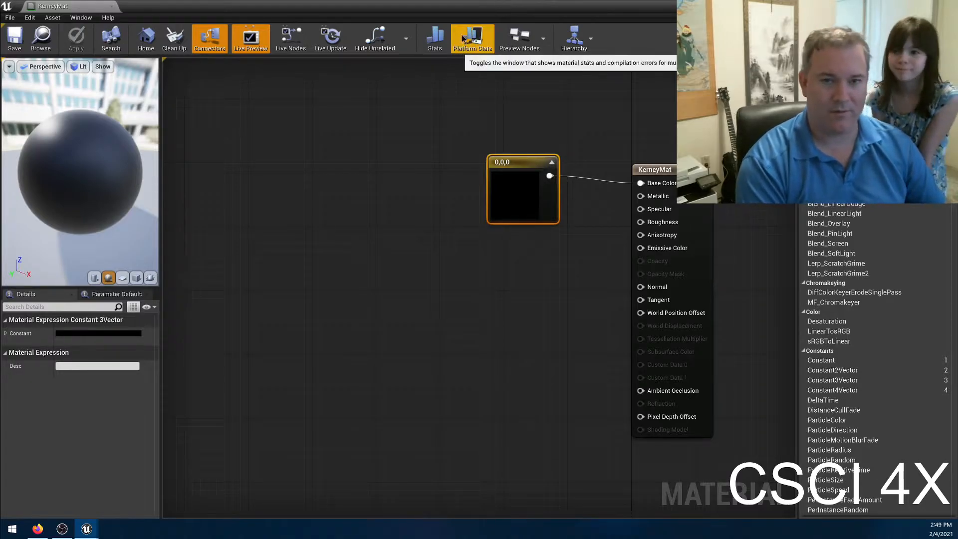
# Shift the material editor window aside and examine the black block in the level.
pyautogui.moveTo(538, 9); pyautogui.dragTo(310, 129)
pyautogui.moveTo(650, 162); pyautogui.dragTo(747, 239, button='right')
pyautogui.press('w')
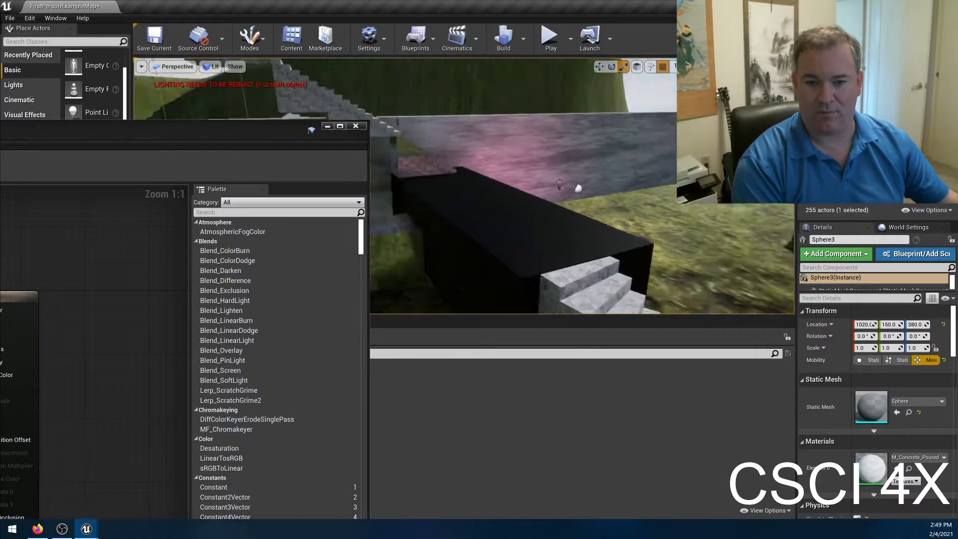
pyautogui.press('s')
pyautogui.press('w')
pyautogui.moveTo(503, 191); pyautogui.dragTo(491, 171, button='right')
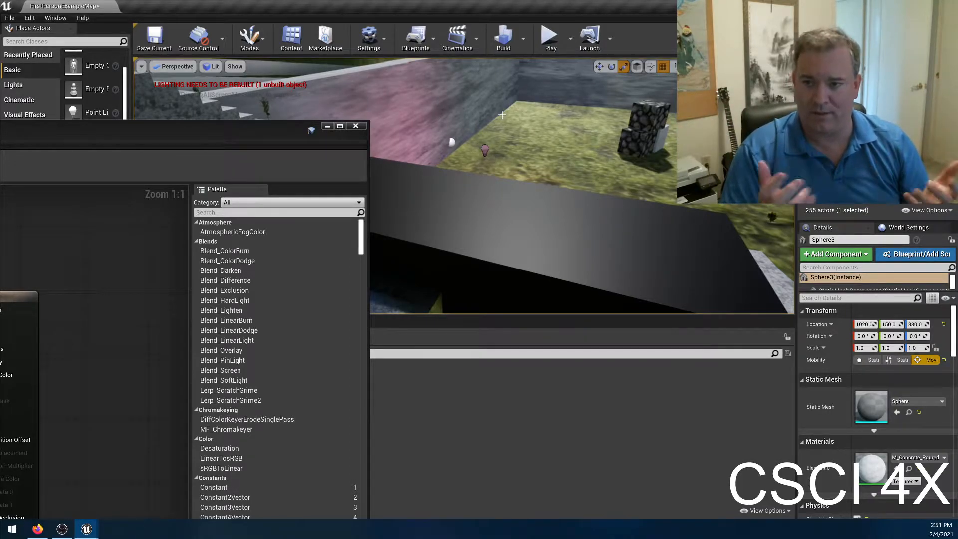
# Arrange the level editor and KerneyMat's material editor side by side, each filling half of the screen.
pyautogui.moveTo(542, 193); pyautogui.dragTo(503, 192, button='right')
pyautogui.moveTo(265, 129); pyautogui.dragTo(888, 155)
pyautogui.moveTo(646, 161); pyautogui.dragTo(956, 154)
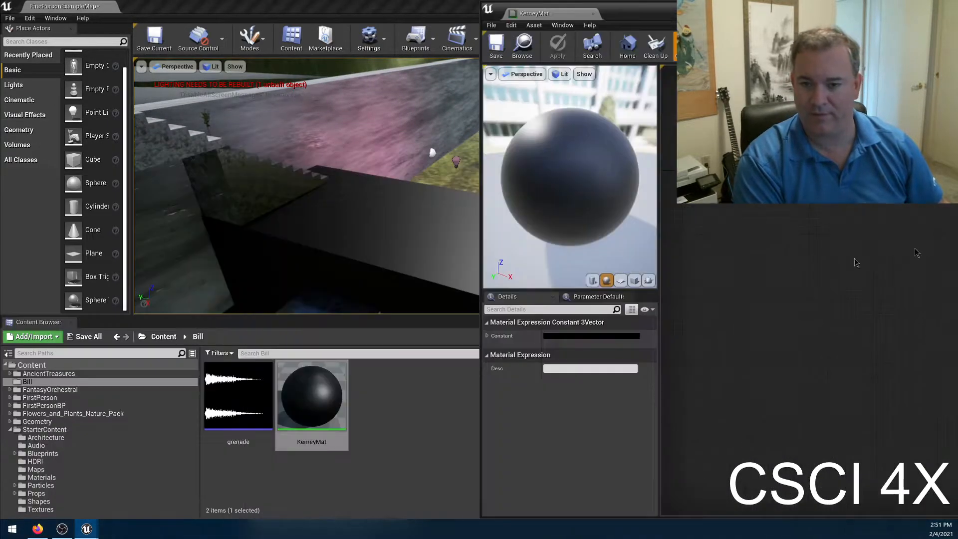
pyautogui.click(280, 6)
pyautogui.press('super+Left')
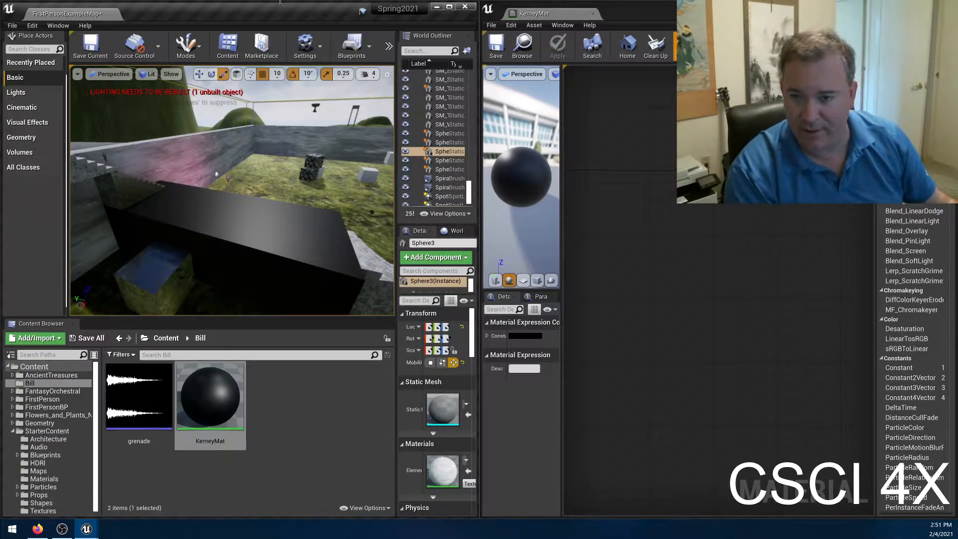
# Set the Constant3Vector's color to red 0.708, green 0.155, blue 0.155, and apply the material.
pyautogui.moveTo(765, 258); pyautogui.dragTo(575, 361, button='right')
pyautogui.moveTo(733, 366); pyautogui.dragTo(677, 312, button='right')
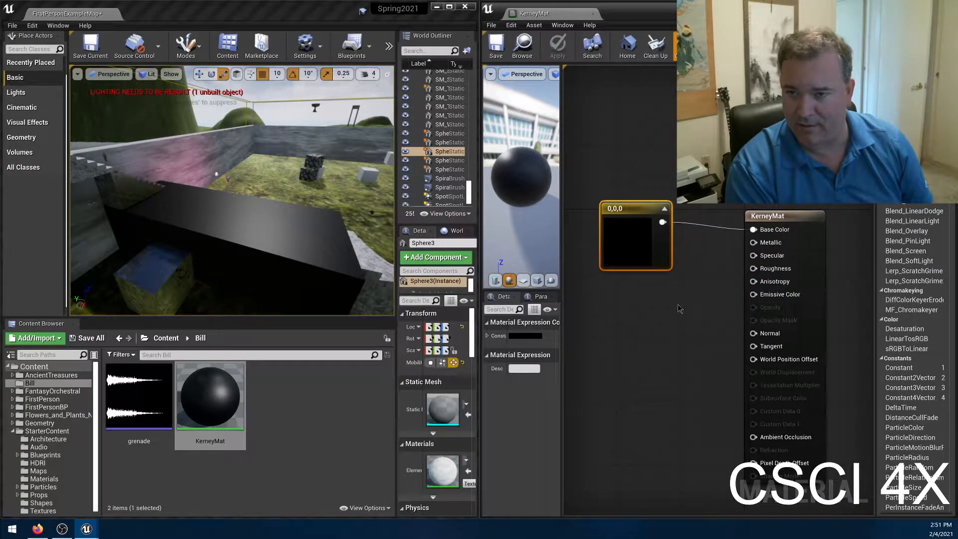
pyautogui.doubleClick(629, 239)
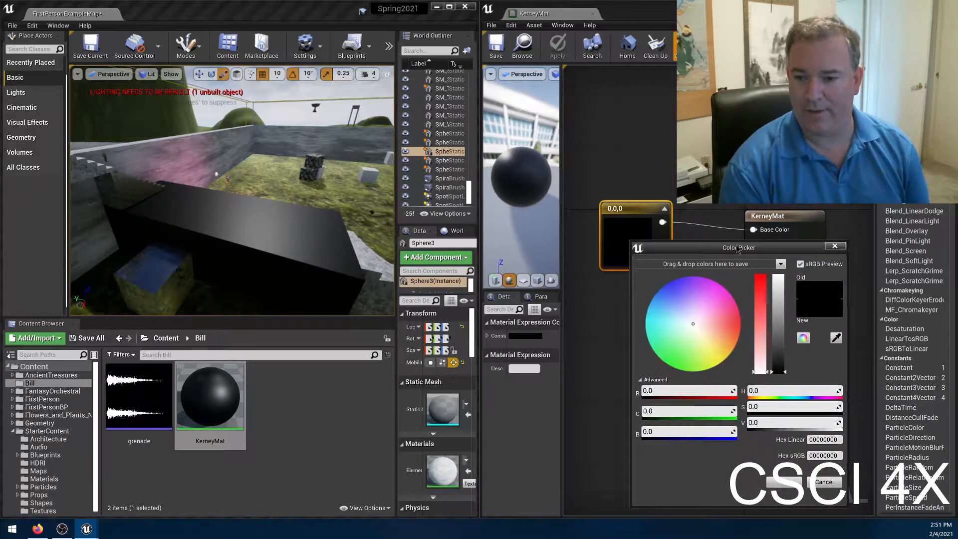
pyautogui.moveTo(737, 249); pyautogui.dragTo(719, 223)
pyautogui.click(740, 273)
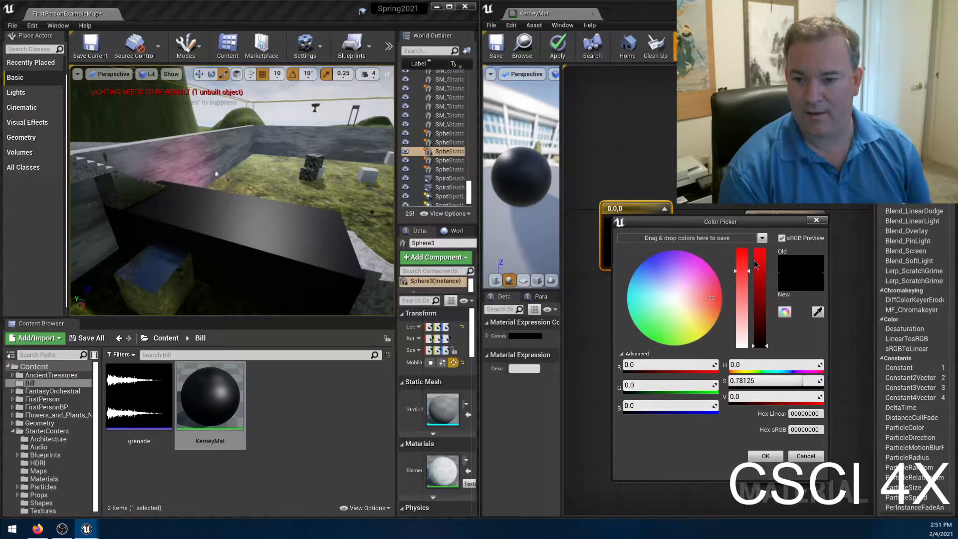
pyautogui.click(763, 265)
pyautogui.click(763, 278)
pyautogui.click(776, 457)
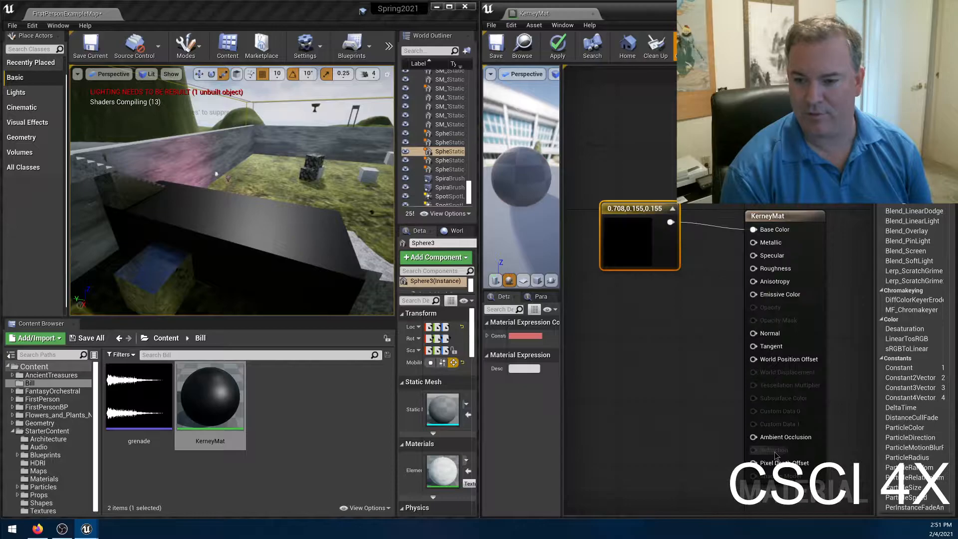
pyautogui.click(558, 47)
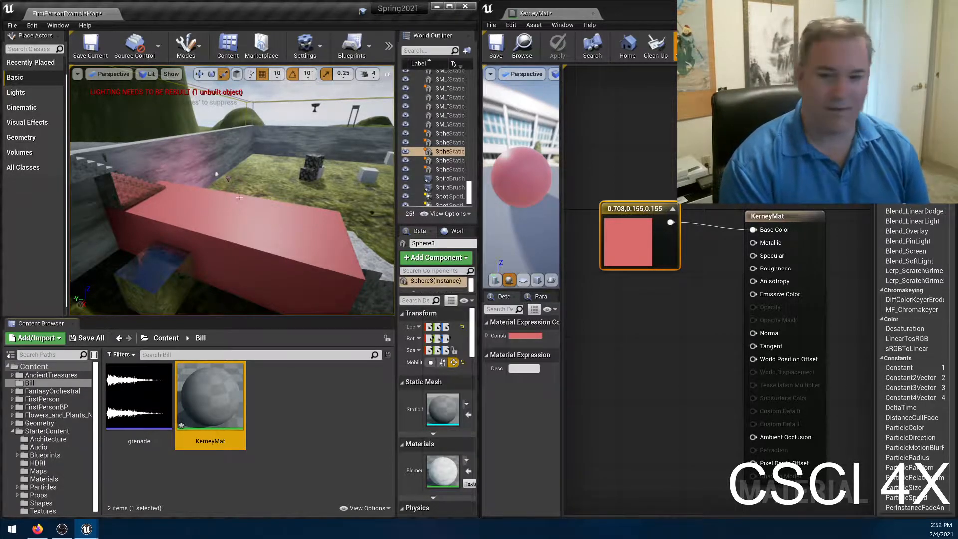
# Connect the reddish vector to KerneyMat's Emissive Color as well, and apply it to view the effect on the block.
pyautogui.moveTo(669, 222); pyautogui.dragTo(753, 295)
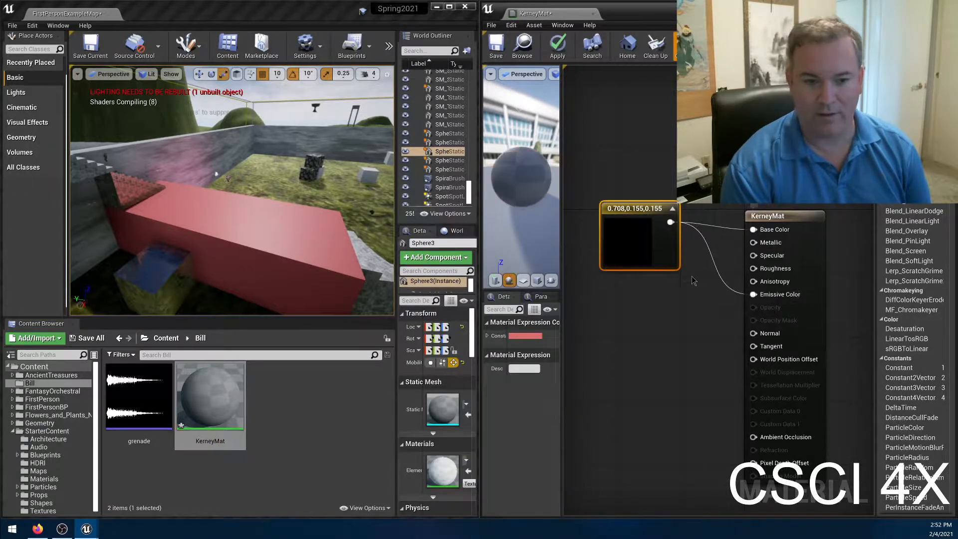
pyautogui.click(557, 49)
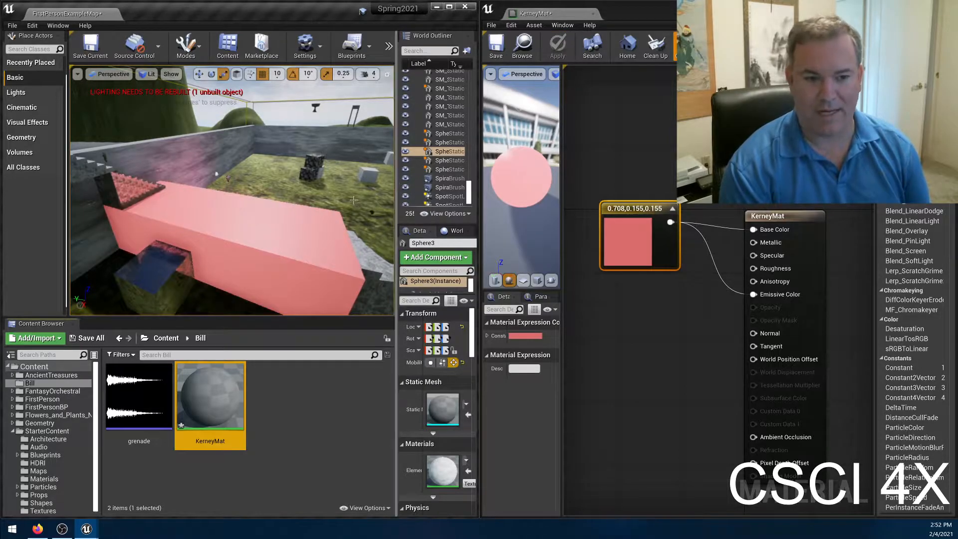
pyautogui.moveTo(304, 192); pyautogui.dragTo(260, 189, button='right')
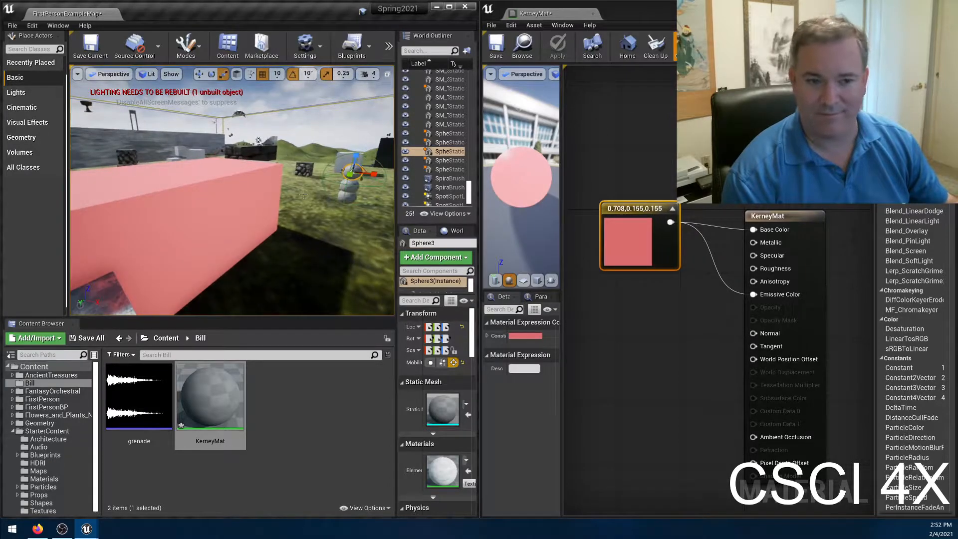
# Undo the Emissive Color connection and the vector's color changes.
pyautogui.hotkey('ctrl', 'z')
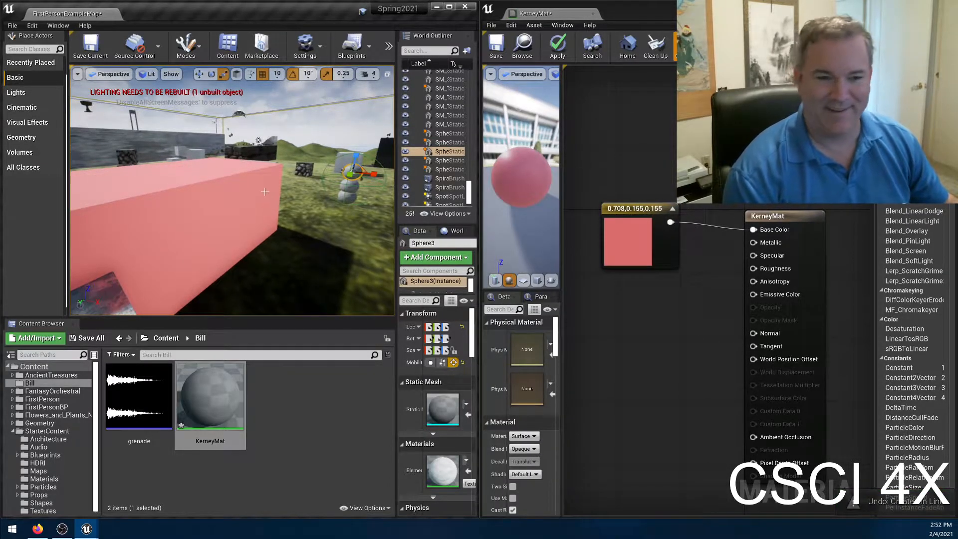
pyautogui.moveTo(246, 200); pyautogui.dragTo(184, 203, button='right')
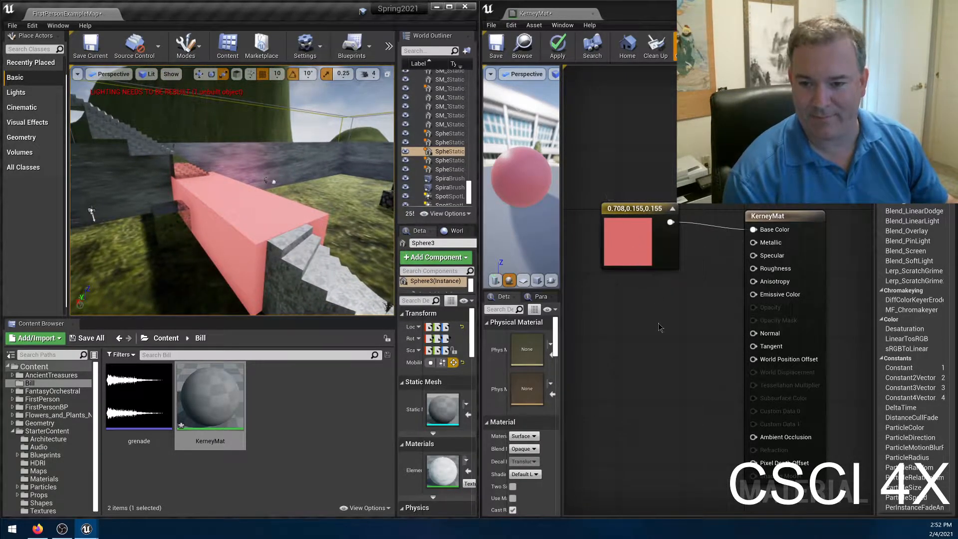
pyautogui.hotkey('ctrl', 'z')
pyautogui.hotkey('ctrl', 'y')
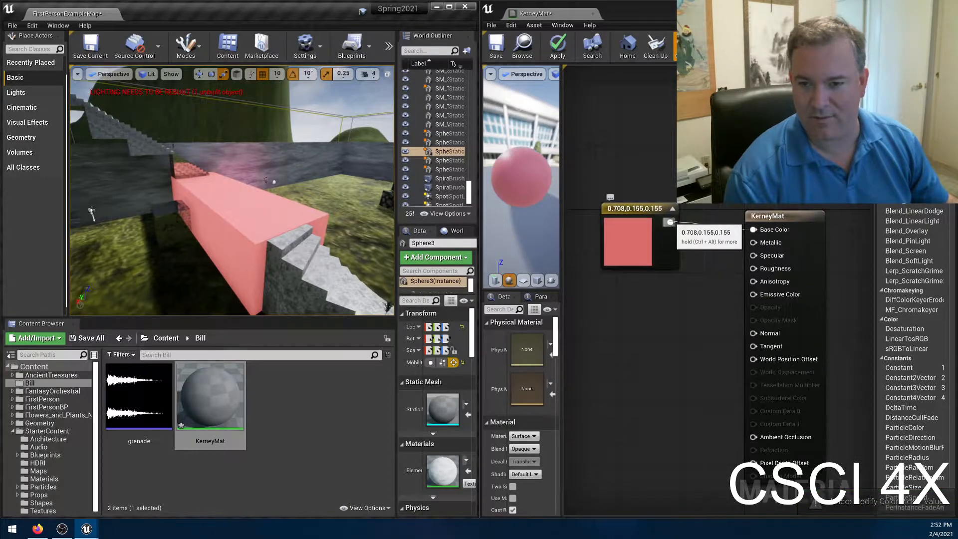
pyautogui.hotkey('ctrl', 'z')
pyautogui.hotkey('ctrl', 'y')
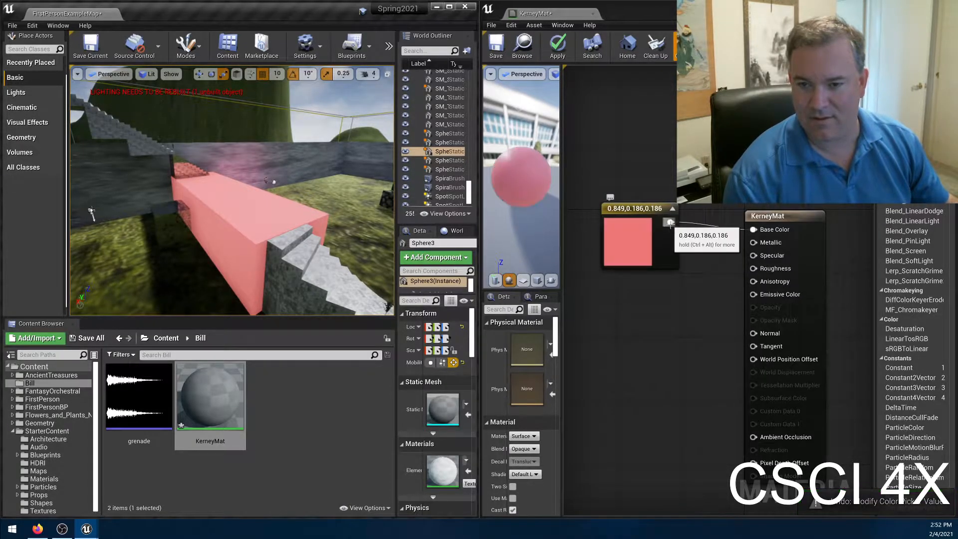
pyautogui.hotkey('ctrl', 'z')
pyautogui.hotkey('ctrl', 'y')
pyautogui.hotkey('ctrl', 'z')
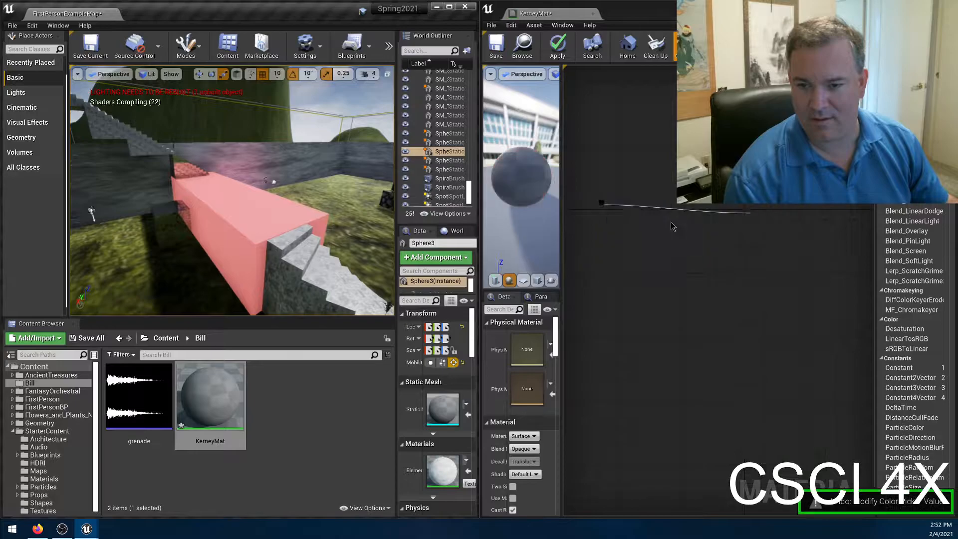
# Try the black vector on Emissive Color by connecting and applying it, and break that connection after viewing the block.
pyautogui.moveTo(663, 222); pyautogui.dragTo(754, 298)
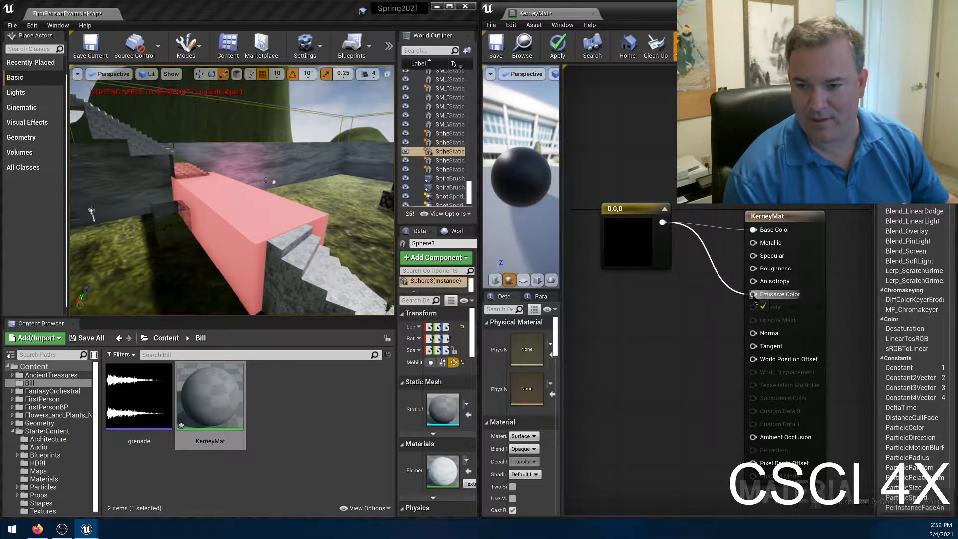
pyautogui.click(554, 44)
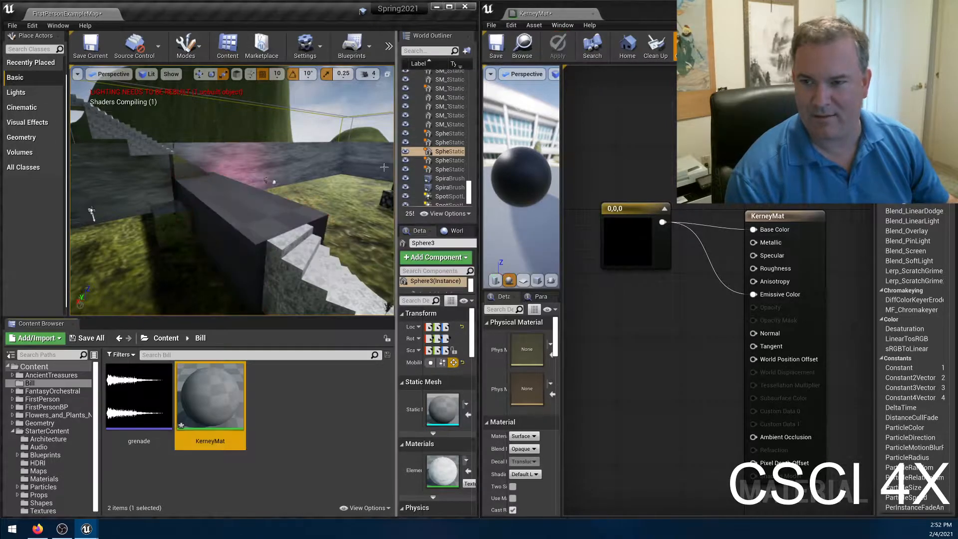
pyautogui.press('w')
pyautogui.moveTo(308, 197); pyautogui.dragTo(366, 220, button='right')
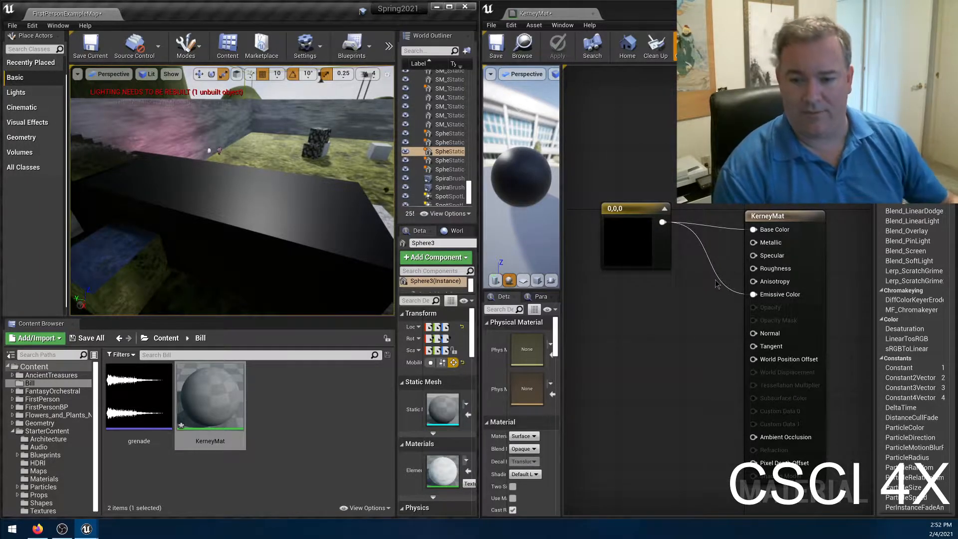
pyautogui.keyDown('alt'); pyautogui.click(753, 295); pyautogui.keyUp('alt')
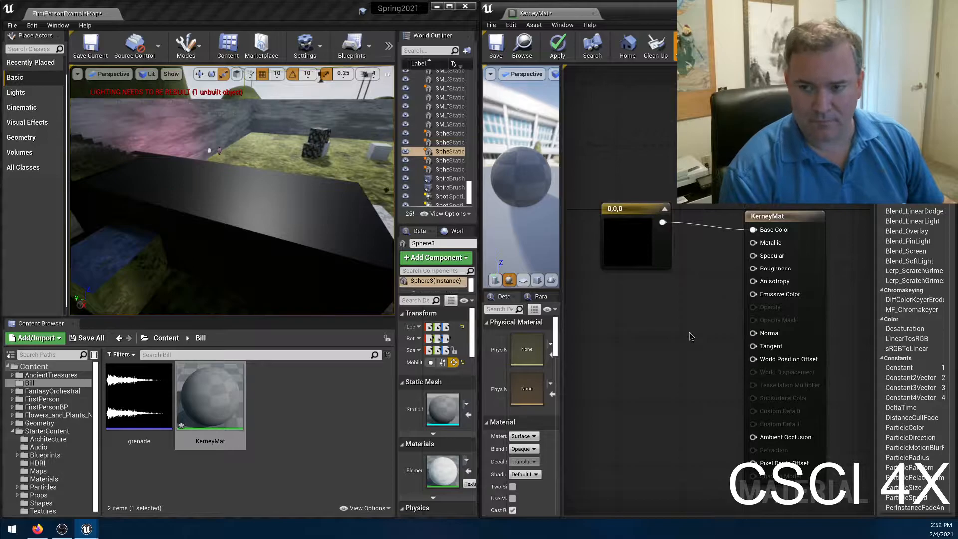
# Insert a BreakOutFloat3Components node between the black vector and KerneyMat, wiring its R output to Base Color.
pyautogui.keyDown('alt'); pyautogui.click(753, 230); pyautogui.keyUp('alt')
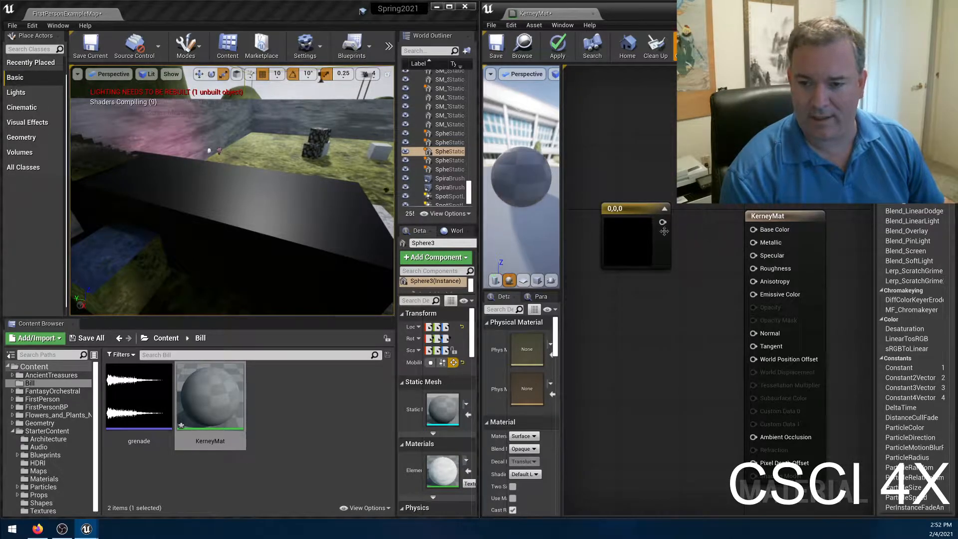
pyautogui.moveTo(661, 223); pyautogui.dragTo(761, 231)
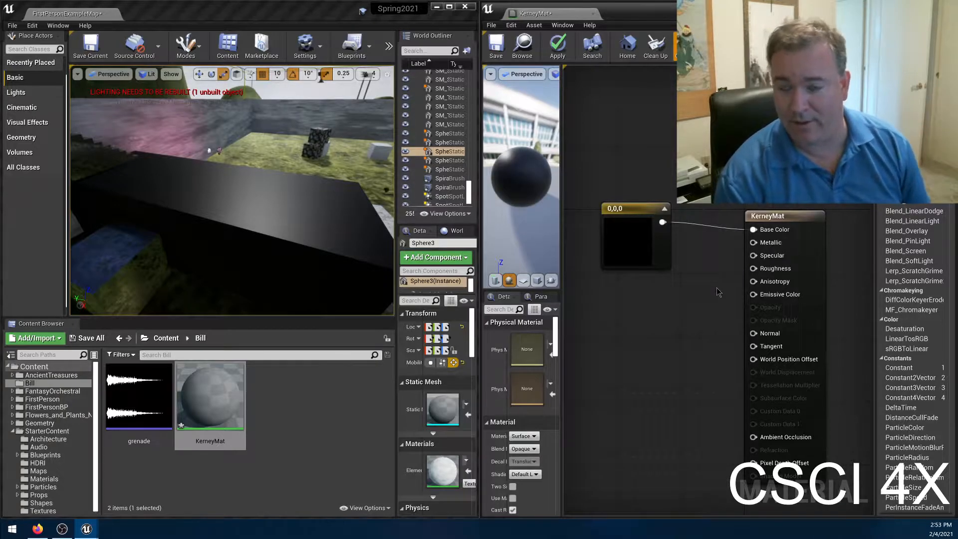
pyautogui.rightClick(709, 230)
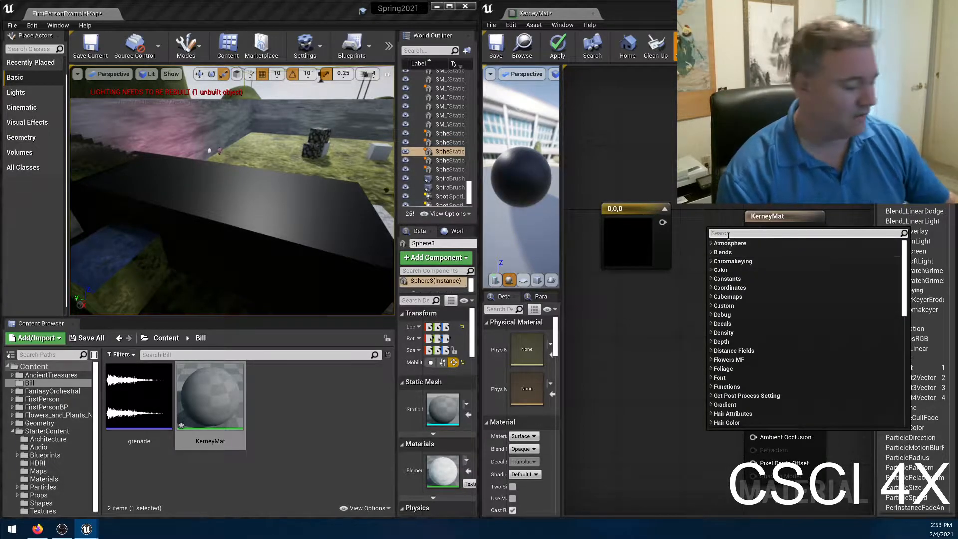
pyautogui.write('break')
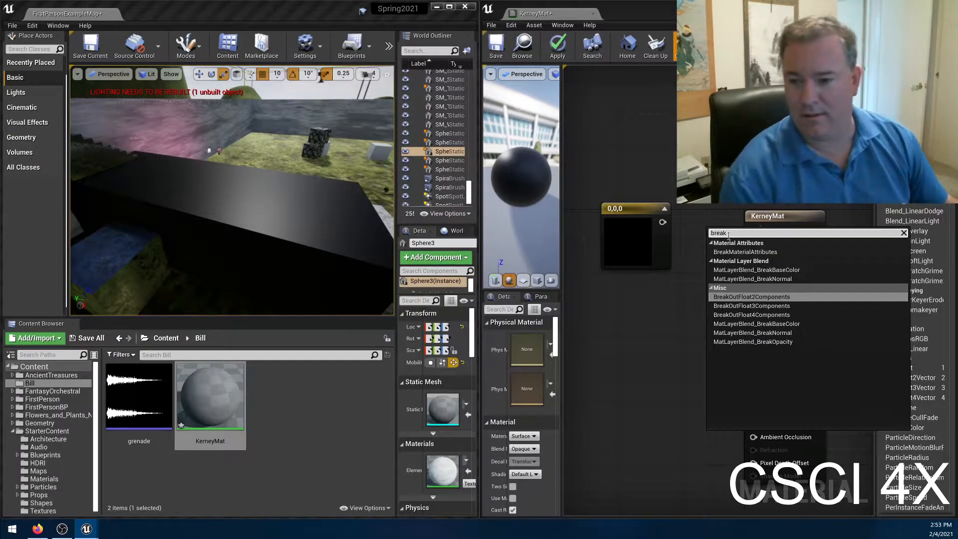
pyautogui.click(773, 306)
pyautogui.moveTo(722, 234); pyautogui.dragTo(633, 154)
pyautogui.moveTo(627, 214); pyautogui.dragTo(718, 174)
pyautogui.moveTo(658, 161); pyautogui.dragTo(657, 148)
pyautogui.moveTo(732, 160); pyautogui.dragTo(717, 213)
pyautogui.moveTo(643, 170); pyautogui.dragTo(635, 245)
# Delete the BreakOutFloat3Components node and reconnect the black vector directly to Base Color.
pyautogui.click(723, 252)
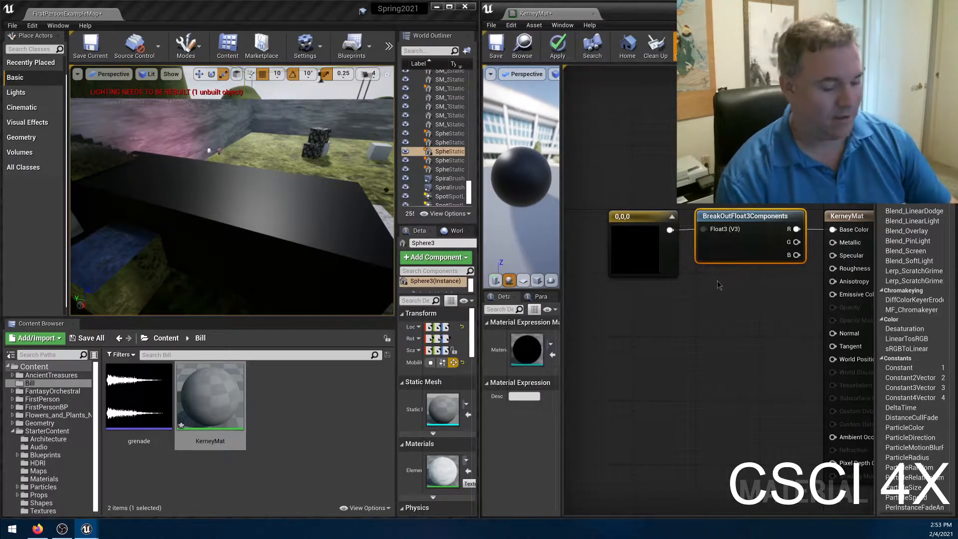
pyautogui.press('Delete')
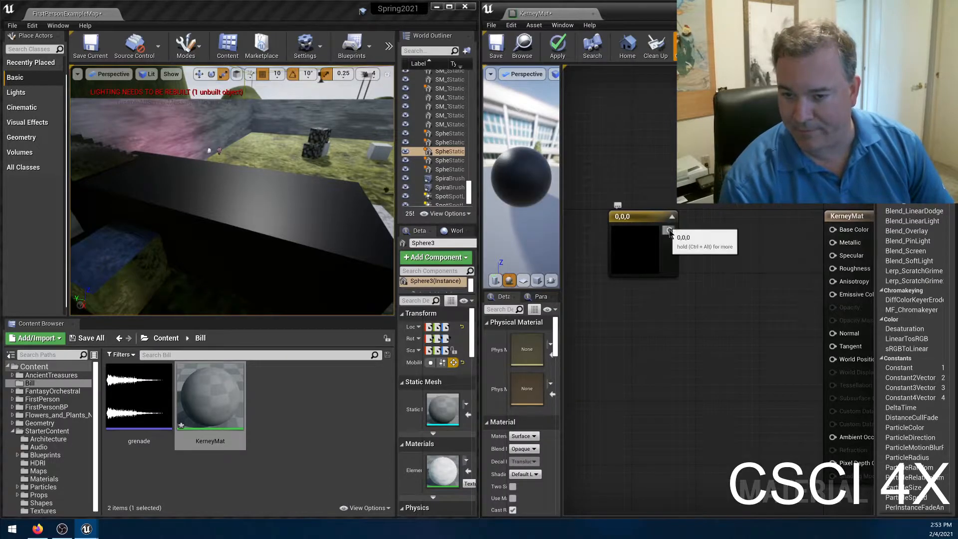
pyautogui.moveTo(669, 231); pyautogui.dragTo(832, 229)
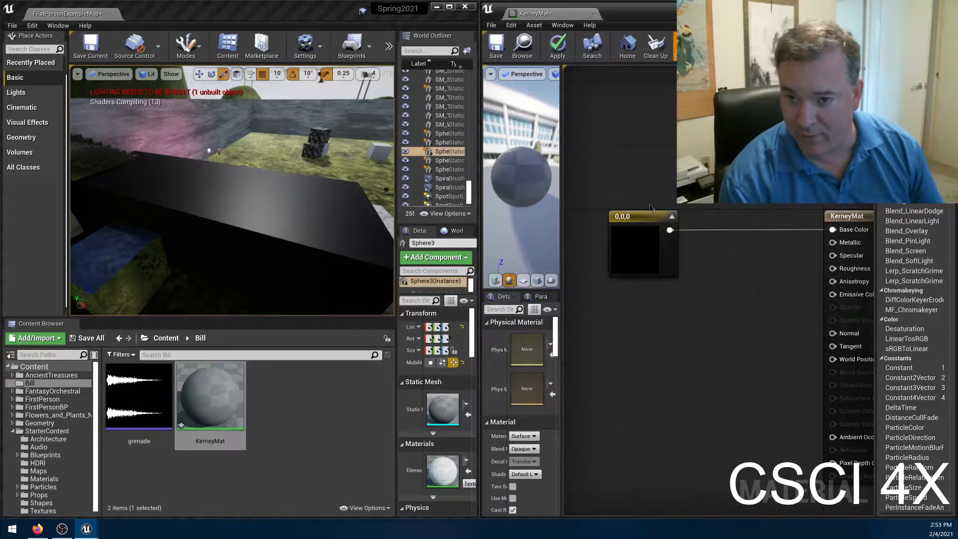
# Move the black vector node slightly toward KerneyMat and set its color to violet-blue 0.17, 0.0868, 0.833.
pyautogui.moveTo(631, 249); pyautogui.dragTo(655, 251)
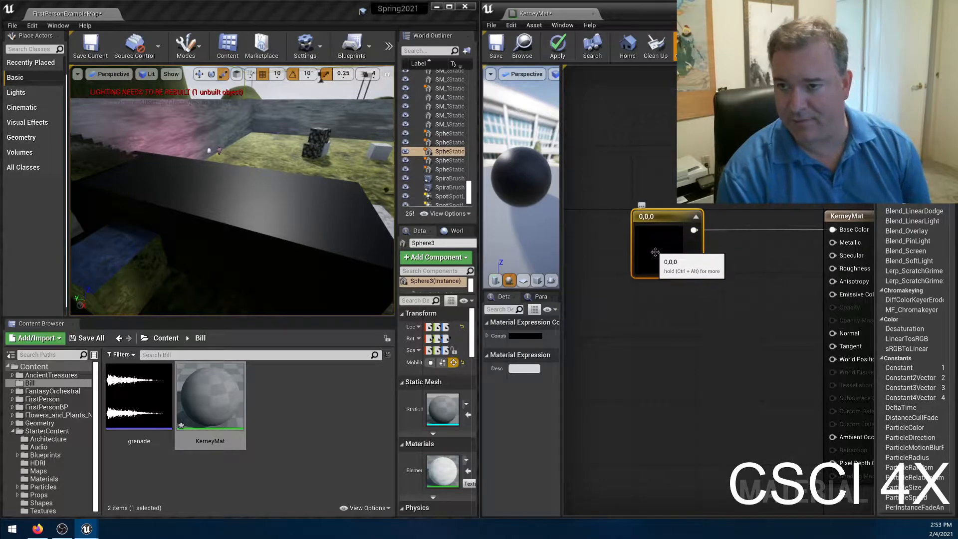
pyautogui.doubleClick(655, 252)
pyautogui.click(693, 281)
pyautogui.moveTo(802, 298); pyautogui.dragTo(796, 288)
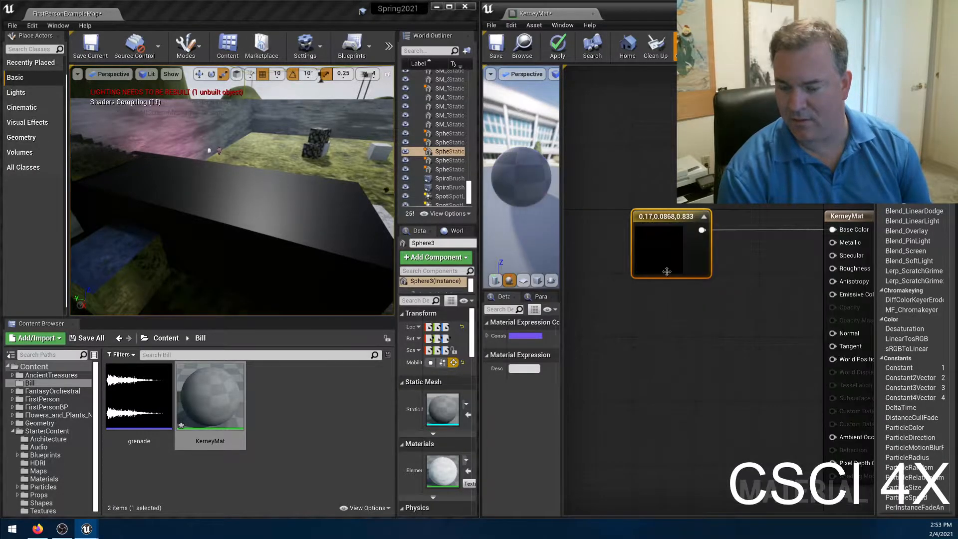
# Set the vector's color to dark blue 0.0127, 0.00918, 0.188 and apply the material.
pyautogui.doubleClick(659, 249)
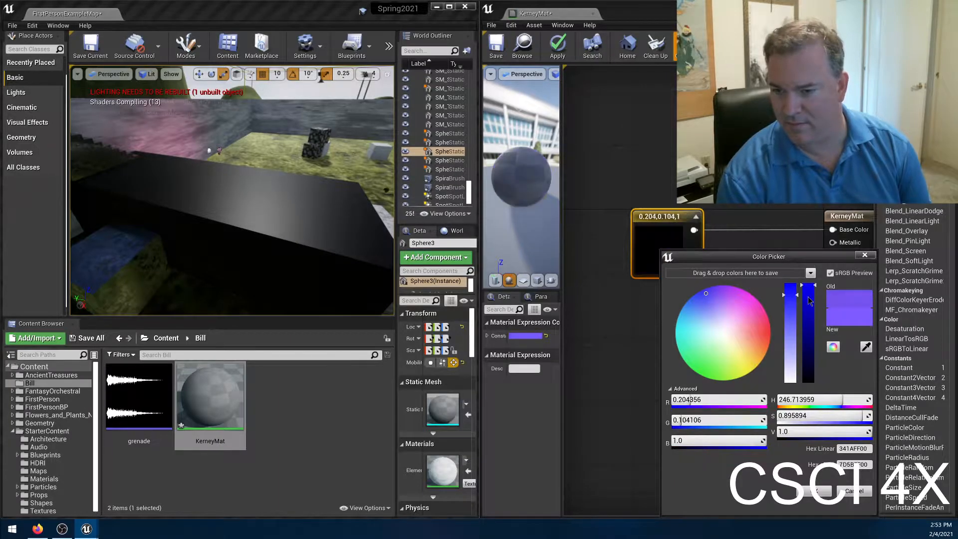
pyautogui.moveTo(814, 290); pyautogui.dragTo(814, 297)
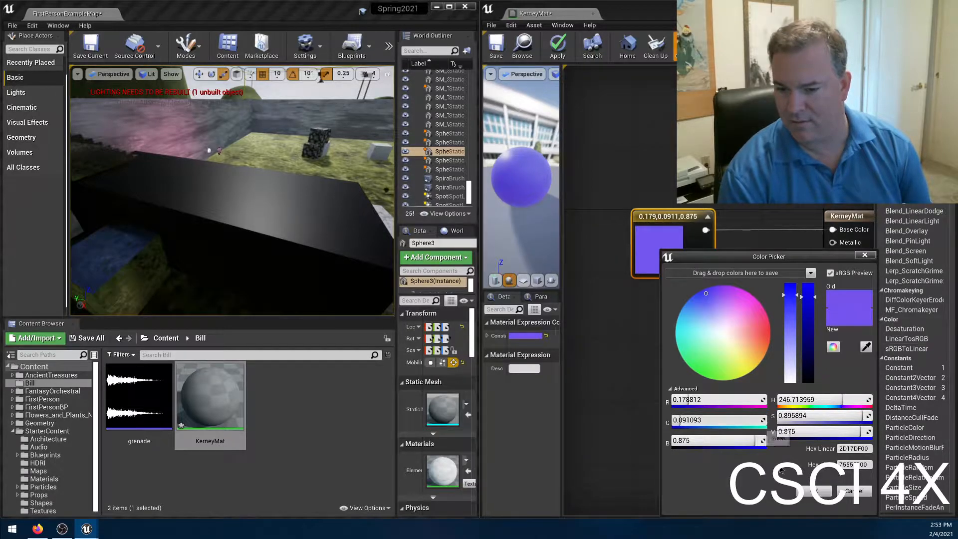
pyautogui.moveTo(808, 339); pyautogui.dragTo(808, 362)
pyautogui.moveTo(794, 314); pyautogui.dragTo(792, 283)
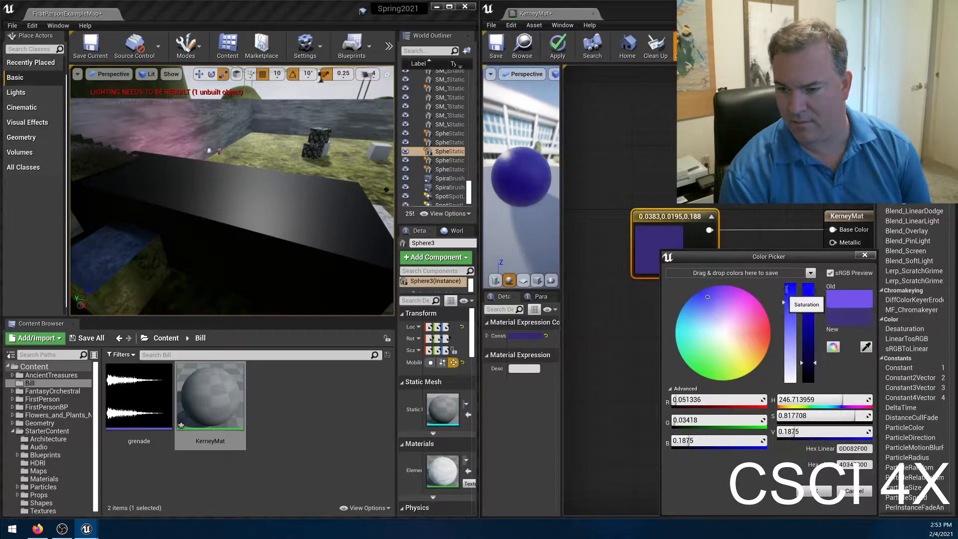
pyautogui.moveTo(705, 296); pyautogui.dragTo(701, 293)
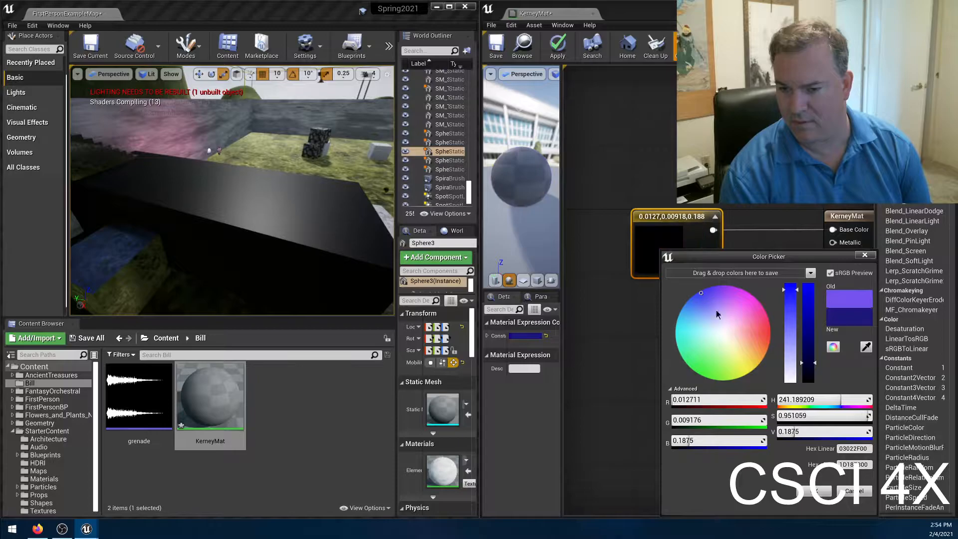
pyautogui.click(816, 491)
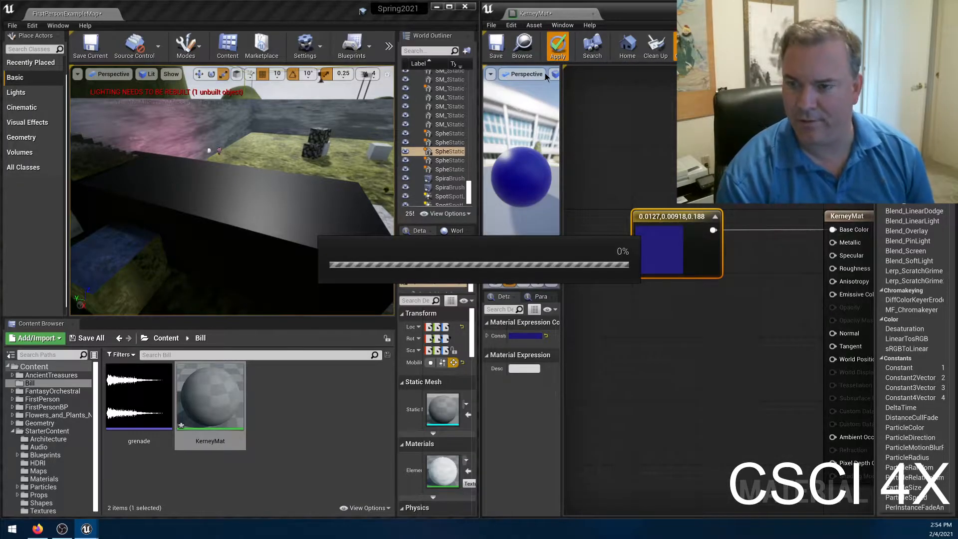
# Examine the dark blue material on the block from several angles and distances in the level.
pyautogui.moveTo(232, 190); pyautogui.dragTo(240, 242, button='right')
pyautogui.press('w')
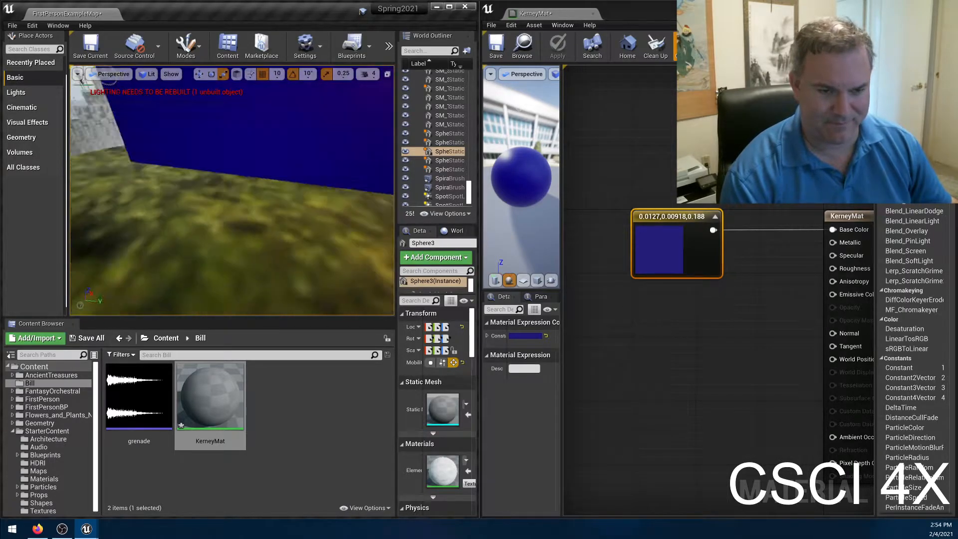
pyautogui.moveTo(231, 190); pyautogui.dragTo(319, 165, button='right')
pyautogui.moveTo(232, 190); pyautogui.dragTo(294, 210, button='right')
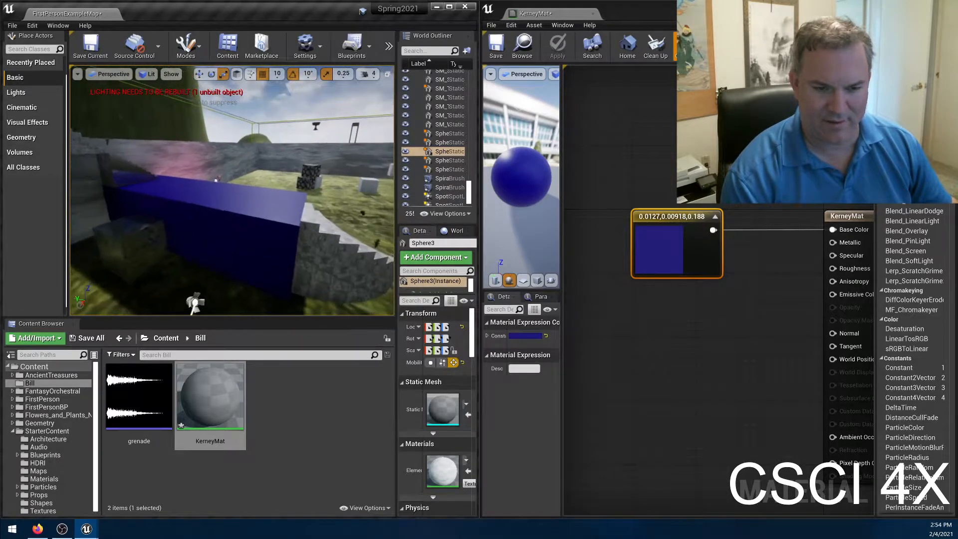
pyautogui.moveTo(232, 190); pyautogui.dragTo(229, 230, button='right')
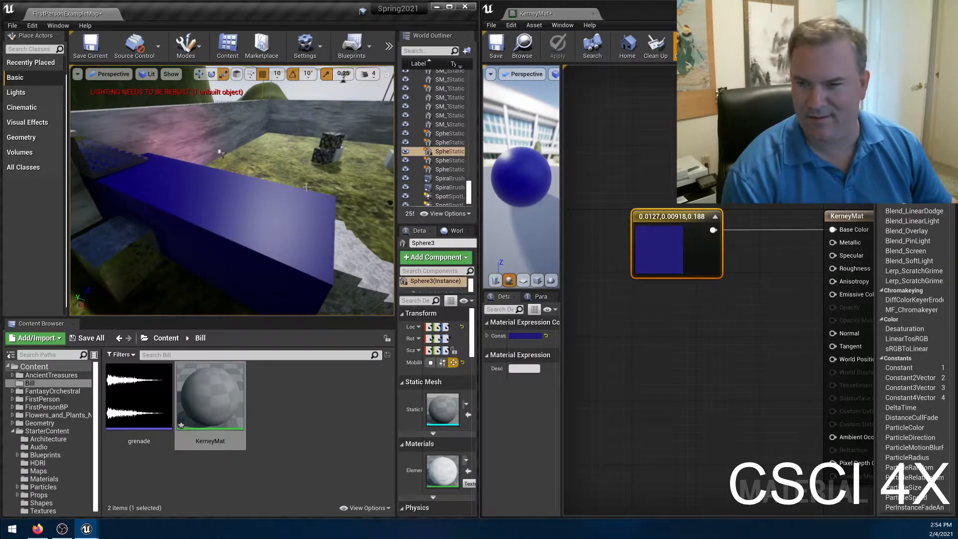
pyautogui.moveTo(232, 190); pyautogui.dragTo(300, 189, button='right')
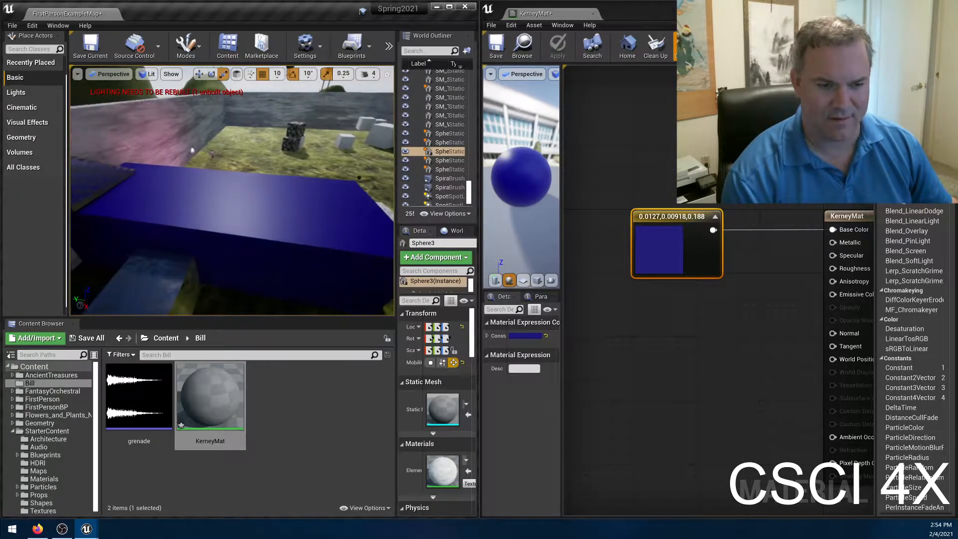
pyautogui.moveTo(232, 189)
pyautogui.mouseDown(button='right')
pyautogui.moveTo(384, 199)
pyautogui.moveTo(162, 192)
pyautogui.moveTo(227, 200)
pyautogui.moveTo(288, 177)
pyautogui.moveTo(197, 191)
pyautogui.moveTo(234, 192)
pyautogui.mouseUp(button='right')
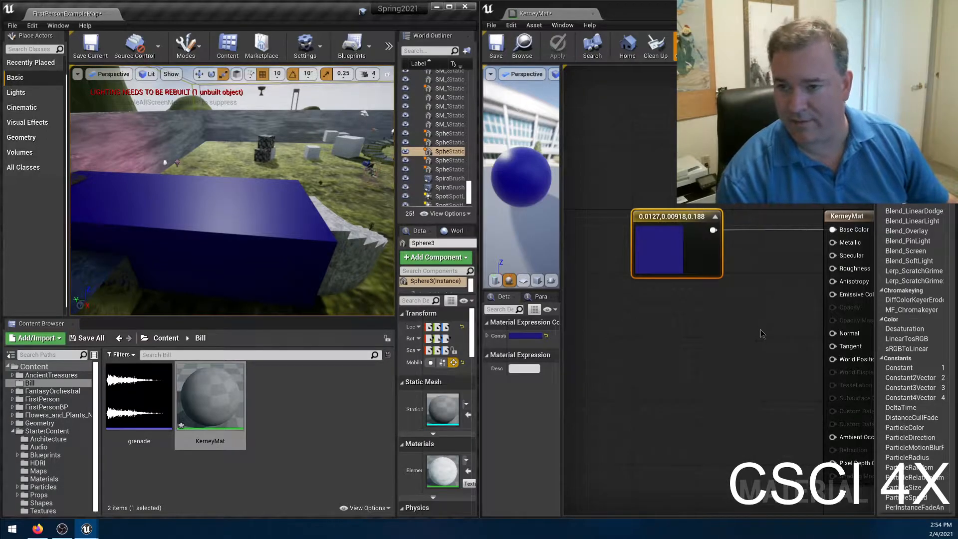
pyautogui.moveTo(790, 312); pyautogui.dragTo(751, 270, button='right')
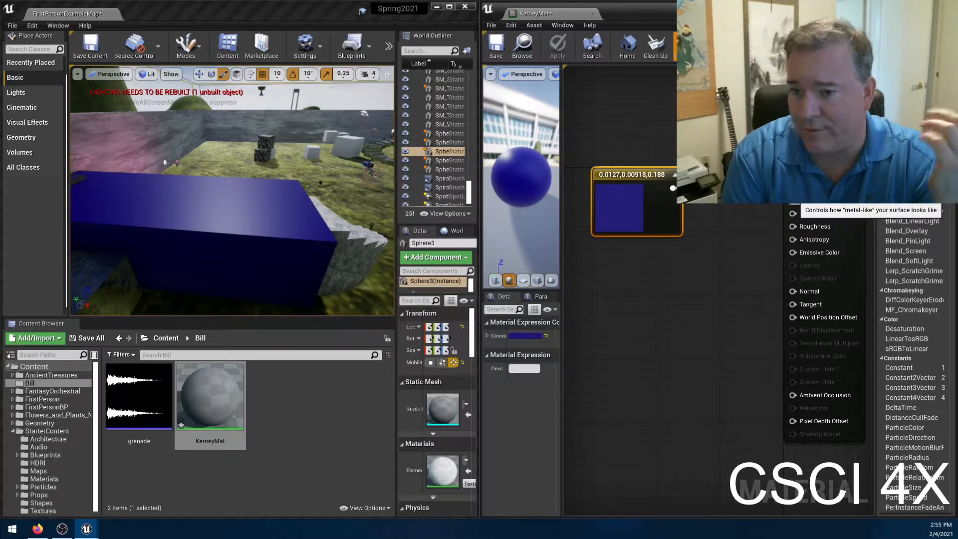
pyautogui.moveTo(792, 213); pyautogui.dragTo(682, 273)
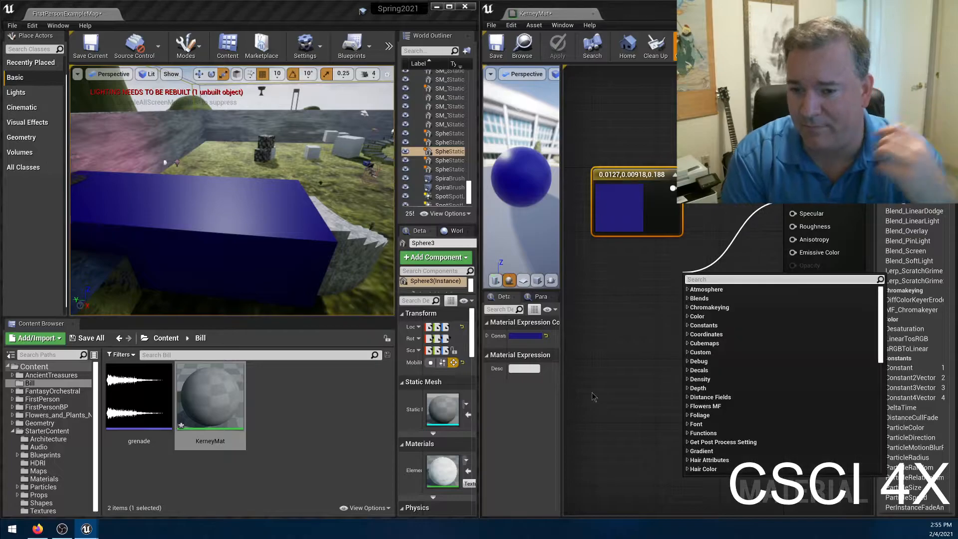
pyautogui.write('const')
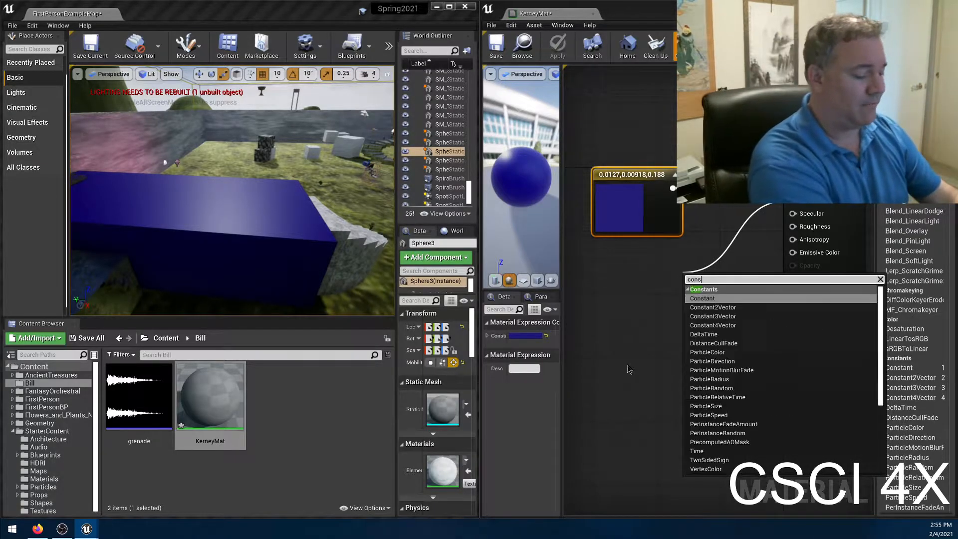
pyautogui.click(708, 298)
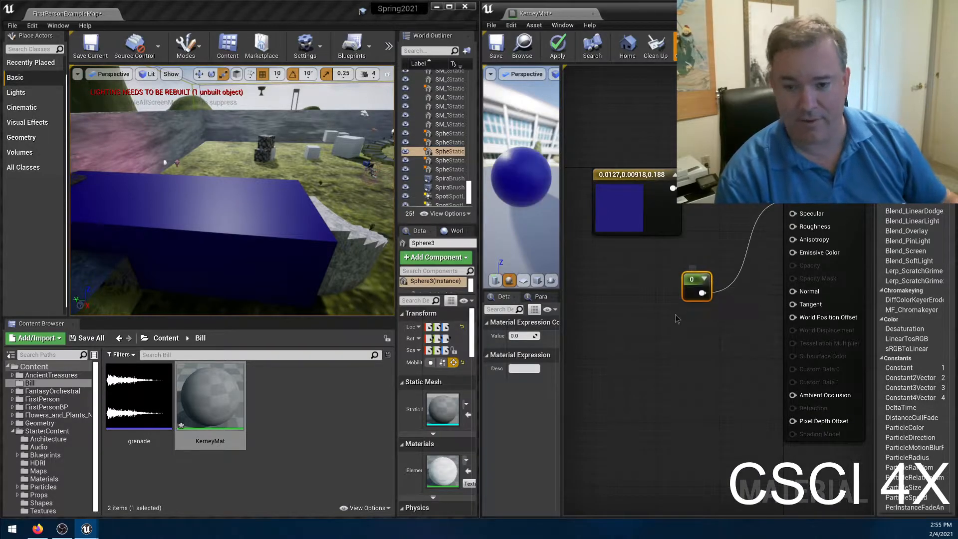
pyautogui.press('Delete')
# Add a Constant node below the blue vector, connect it to Metallic, then apply and save the material.
pyautogui.click(634, 261)
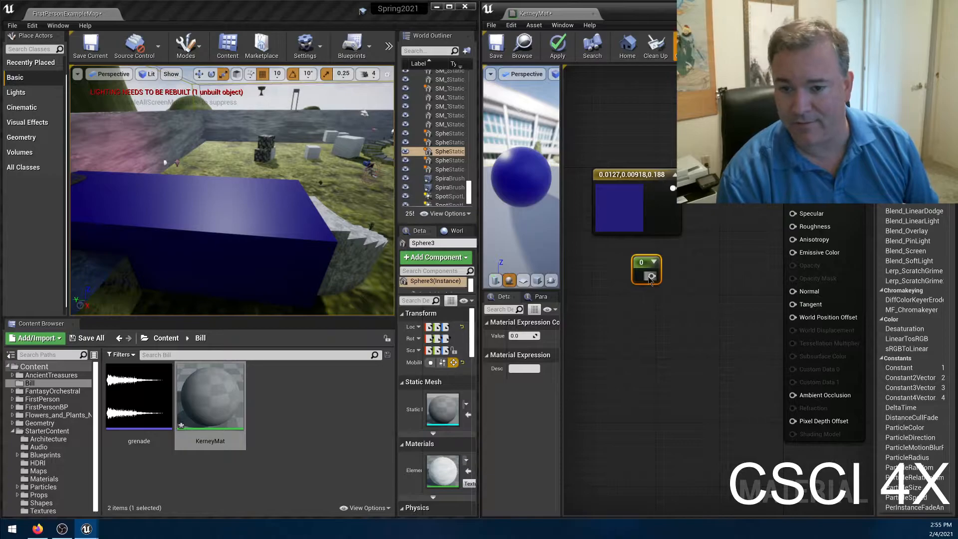
pyautogui.moveTo(651, 275); pyautogui.dragTo(793, 200)
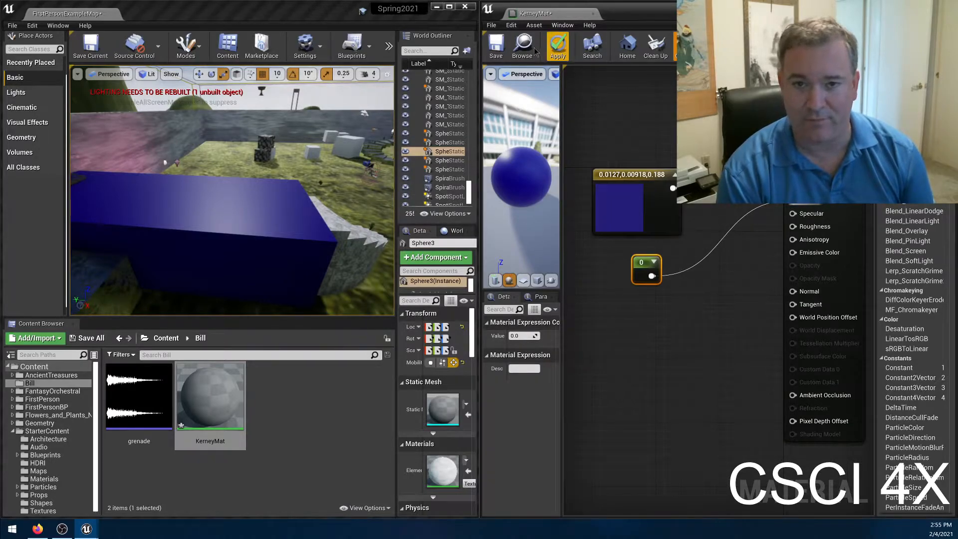
pyautogui.click(557, 48)
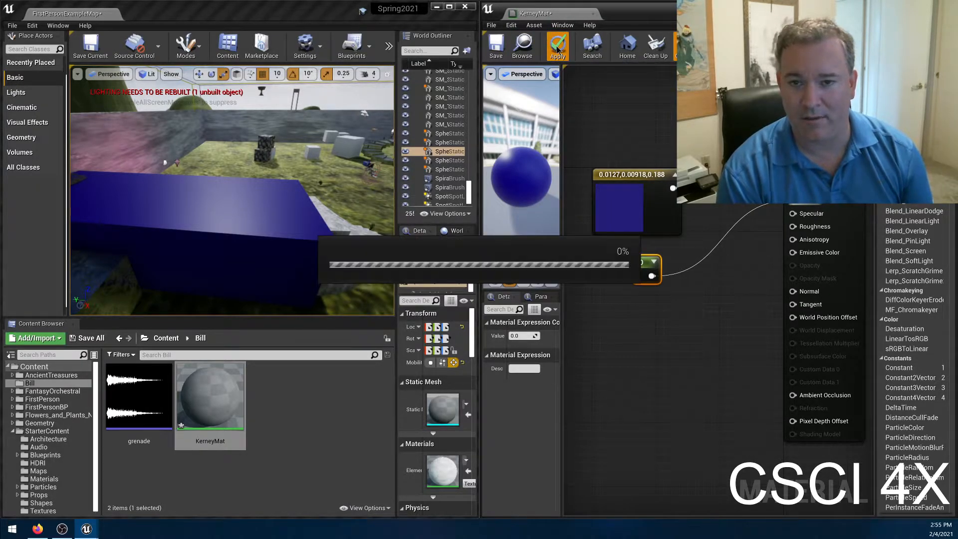
pyautogui.click(498, 49)
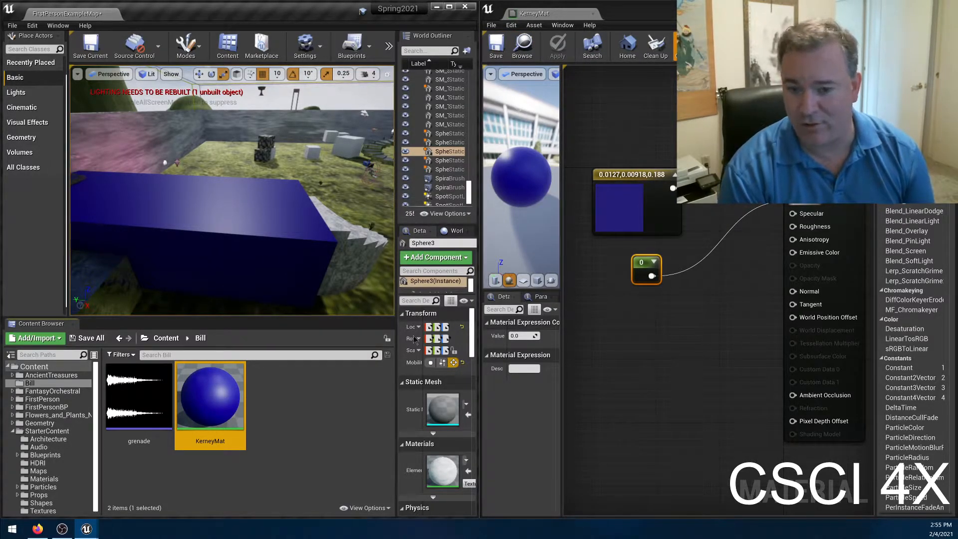
# Set the Metallic Constant's value to 1 and apply the material.
pyautogui.click(524, 335)
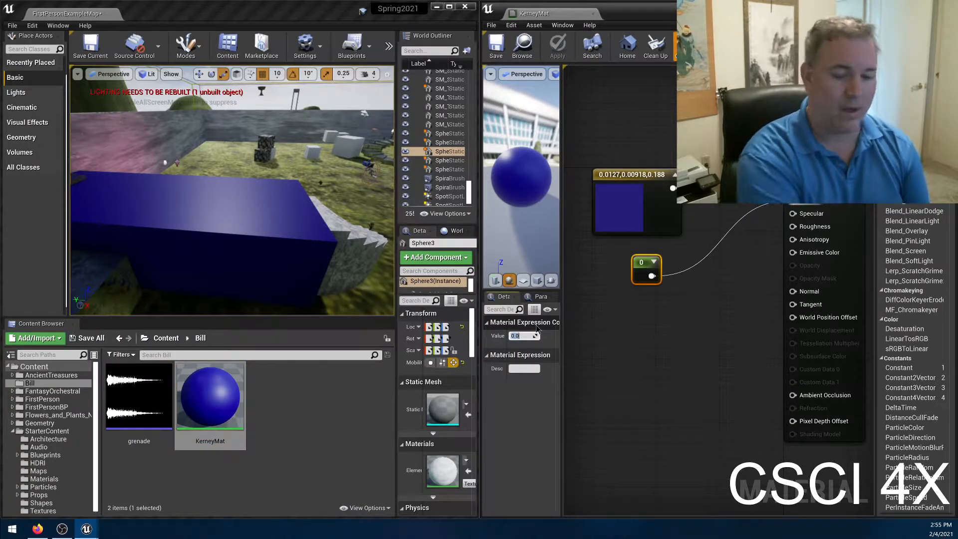
pyautogui.write('1')
pyautogui.press('Return')
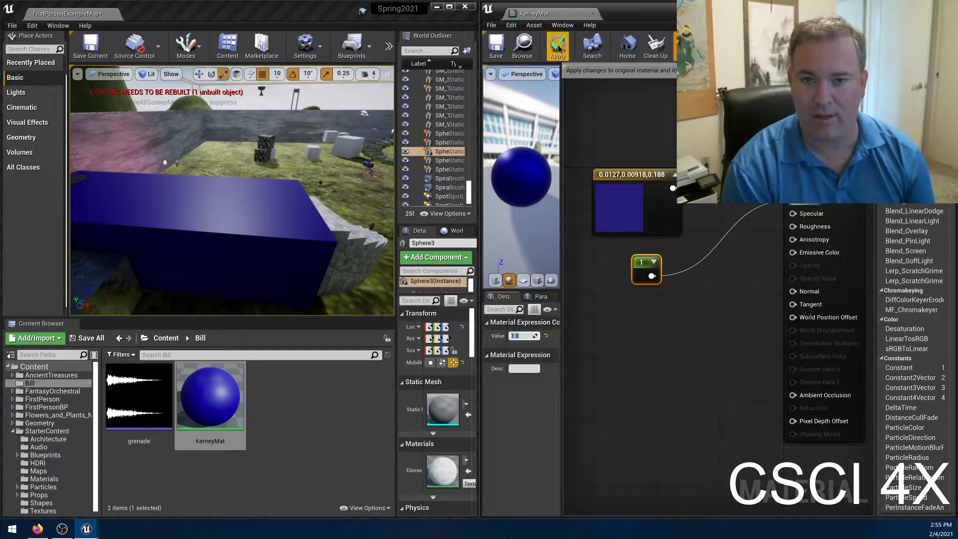
pyautogui.click(569, 68)
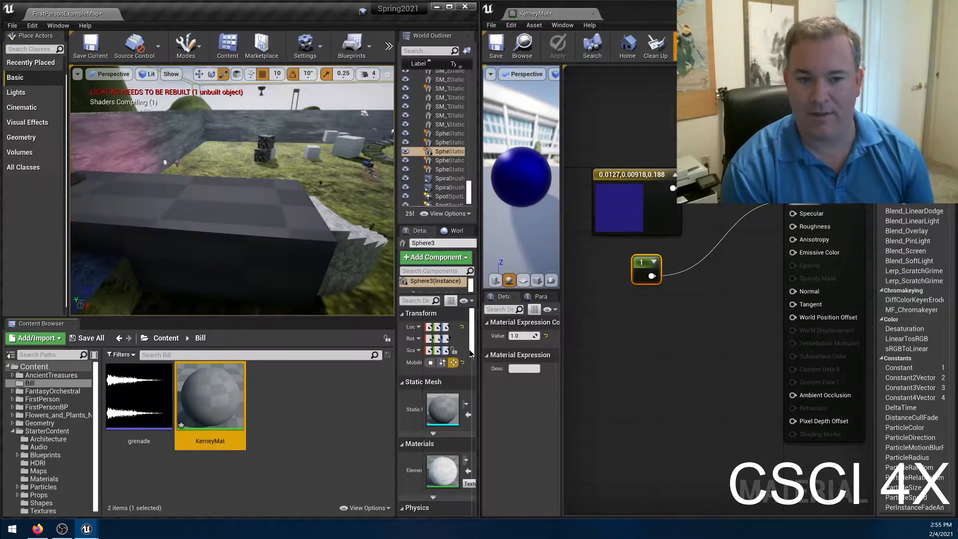
# Examine how light reflects off the metallic blue block from different positions in the level.
pyautogui.moveTo(182, 198); pyautogui.dragTo(168, 223, button='right')
pyautogui.press('w')
pyautogui.press('s')
pyautogui.press('w')
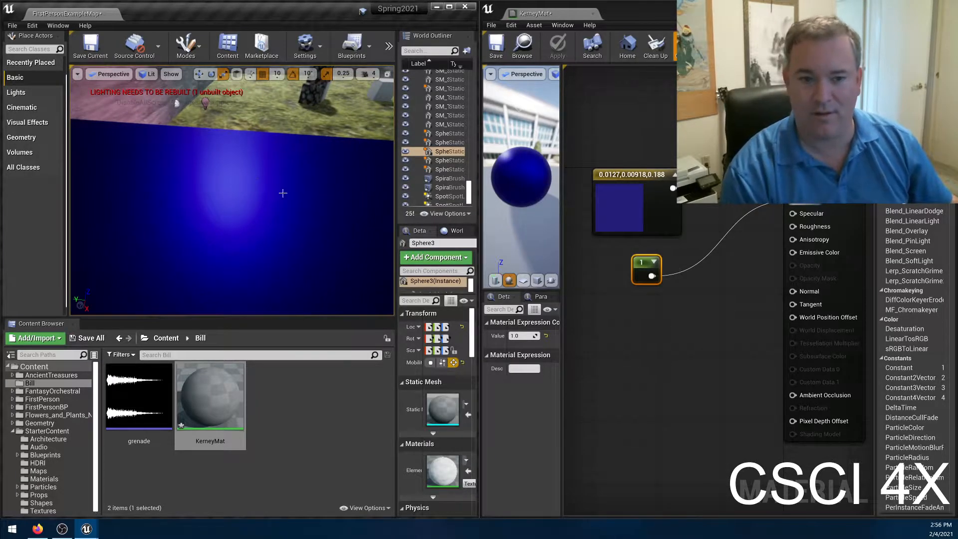
pyautogui.moveTo(200, 199); pyautogui.dragTo(117, 225, button='right')
pyautogui.press('d')
pyautogui.press('w')
pyautogui.moveTo(144, 196); pyautogui.dragTo(122, 230, button='right')
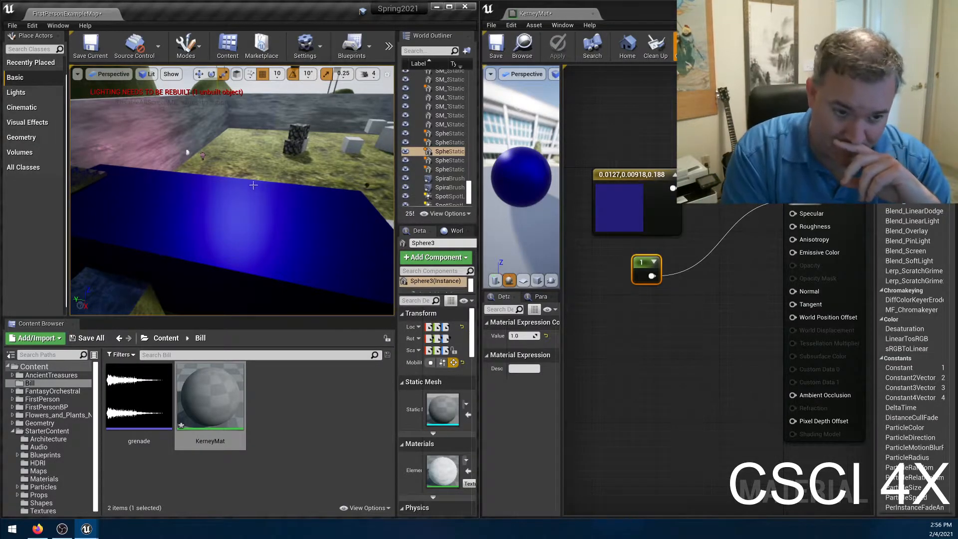
# Select the rough gray cube beside the blue block and inspect how its surface reflects light for comparison.
pyautogui.moveTo(232, 190); pyautogui.dragTo(339, 209, button='right')
pyautogui.click(259, 177)
pyautogui.moveTo(259, 177); pyautogui.dragTo(282, 173, button='right')
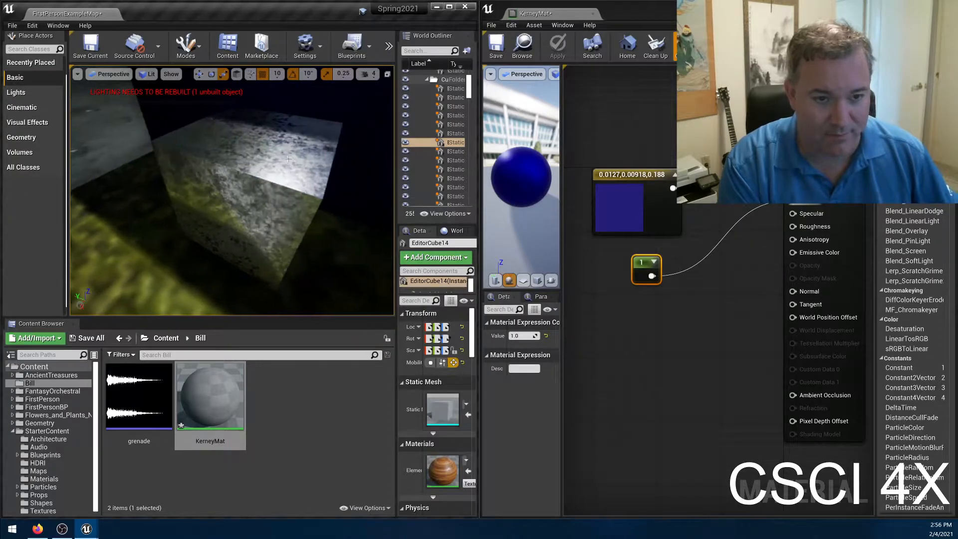
pyautogui.moveTo(237, 201); pyautogui.dragTo(251, 198, button='right')
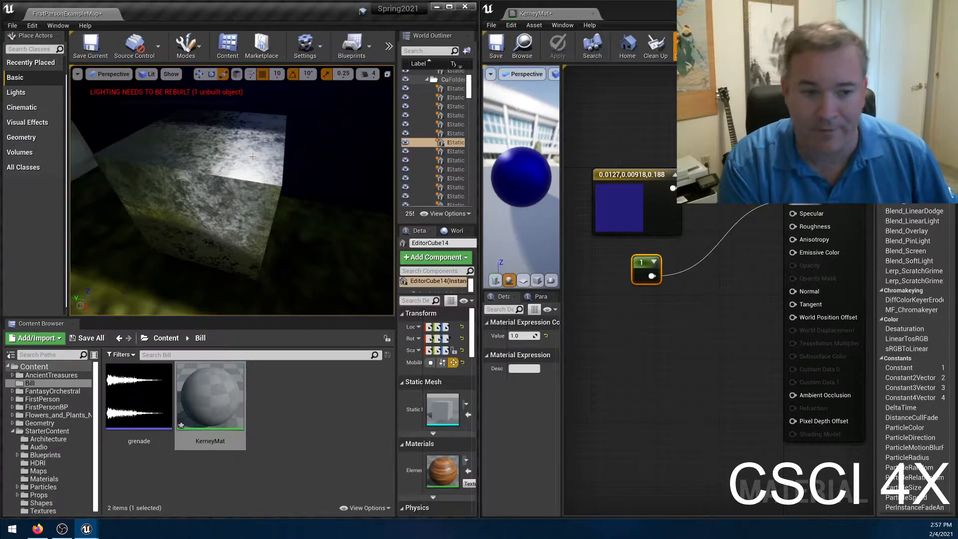
pyautogui.moveTo(211, 176)
pyautogui.mouseDown(button='right')
pyautogui.moveTo(234, 177)
pyautogui.moveTo(215, 174)
pyautogui.moveTo(215, 163)
pyautogui.moveTo(245, 162)
pyautogui.moveTo(187, 167)
pyautogui.moveTo(227, 155)
pyautogui.moveTo(229, 134)
pyautogui.moveTo(200, 176)
pyautogui.mouseUp(button='right')
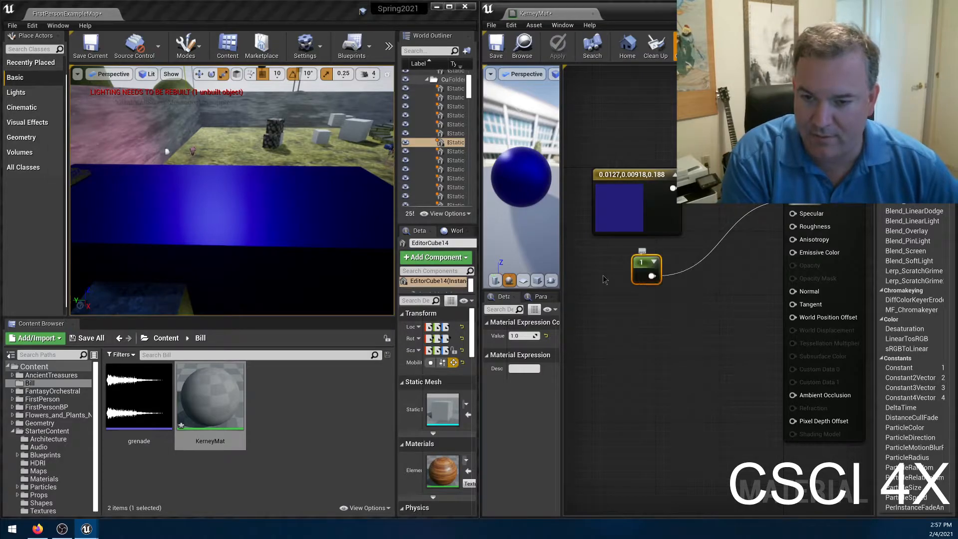
# Set the Metallic Constant's value to 0 and move its node closer to the blue vector node.
pyautogui.click(522, 336)
pyautogui.write('0')
pyautogui.press('Return')
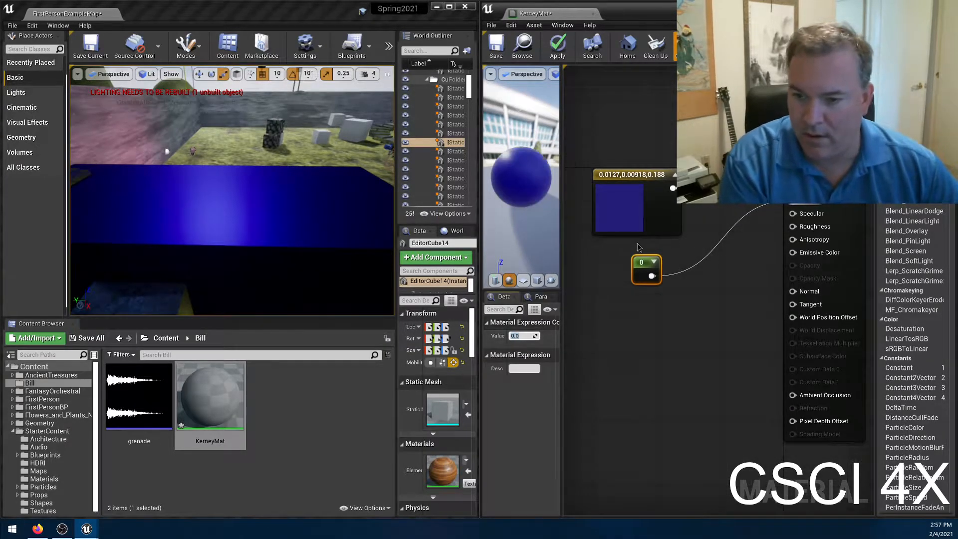
pyautogui.moveTo(639, 259); pyautogui.dragTo(659, 245)
# Add a Constant node wired to Specular below the Metallic Constant, align it, apply the material and check the block.
pyautogui.moveTo(793, 213); pyautogui.dragTo(669, 286)
pyautogui.write('c')
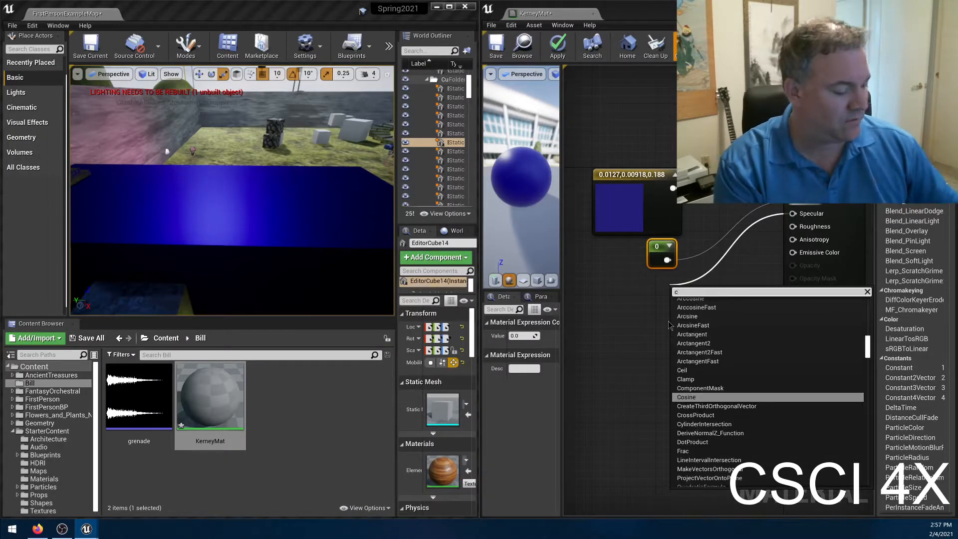
pyautogui.write('onst')
pyautogui.click(705, 312)
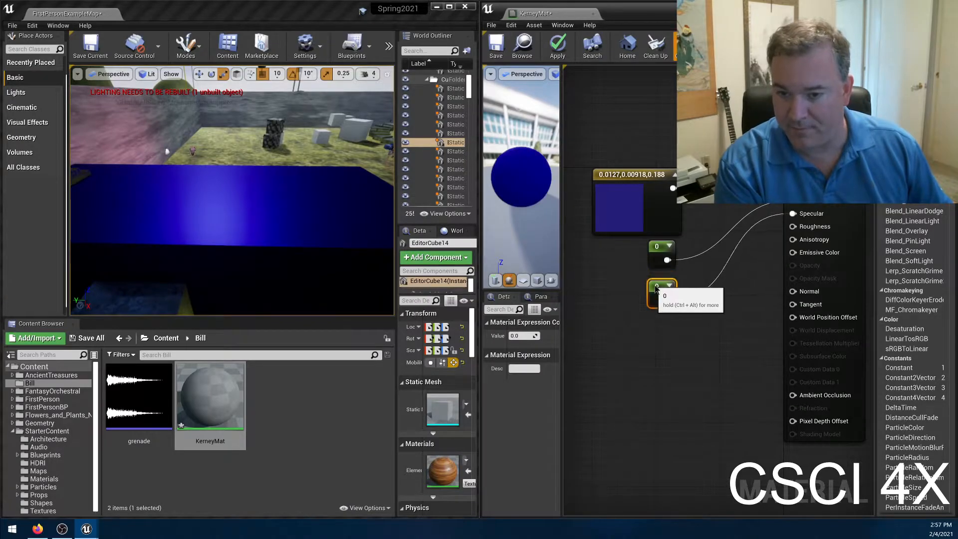
pyautogui.moveTo(655, 288)
pyautogui.mouseDown()
pyautogui.moveTo(658, 280)
pyautogui.moveTo(652, 292)
pyautogui.mouseUp()
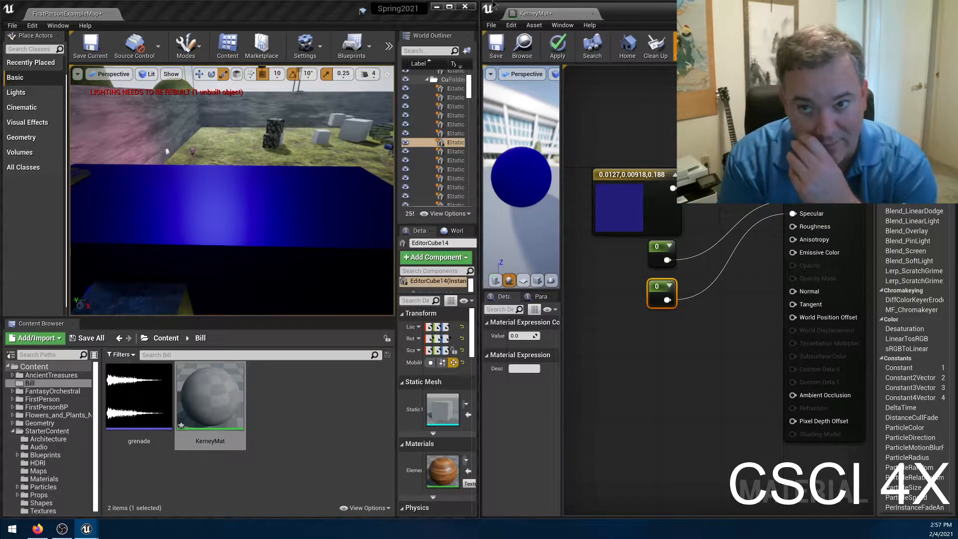
pyautogui.click(557, 45)
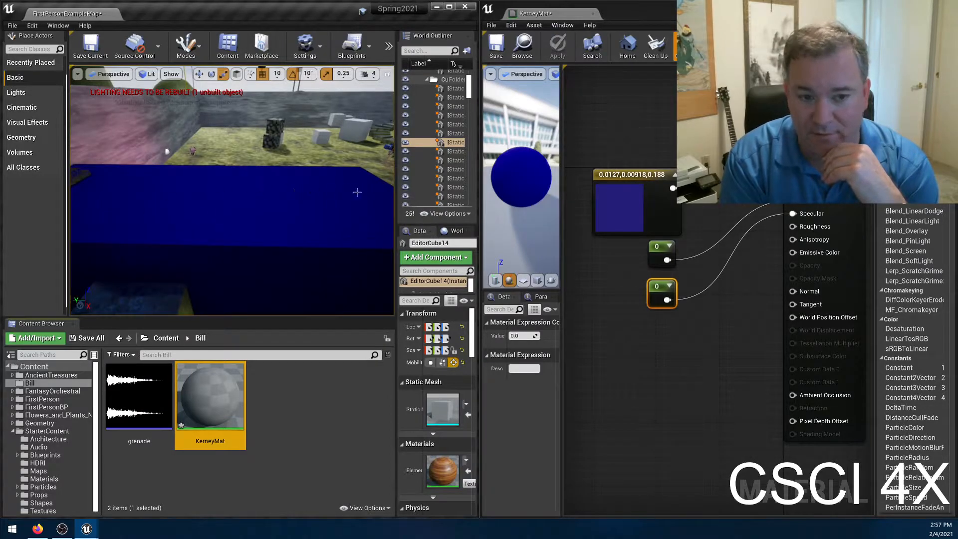
pyautogui.moveTo(214, 209); pyautogui.dragTo(228, 235, button='right')
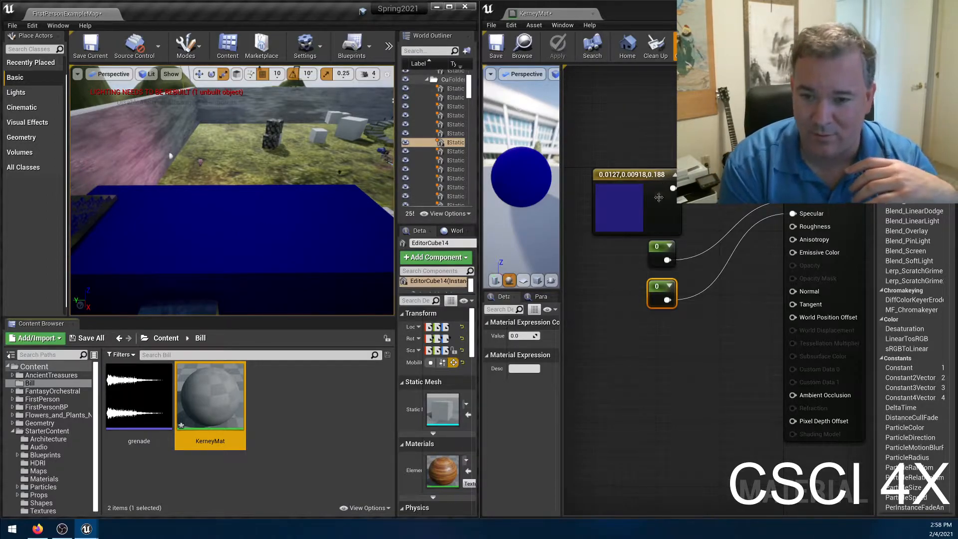
# Change the blue color vector to pure black (0,0,0) and apply the material.
pyautogui.doubleClick(618, 205)
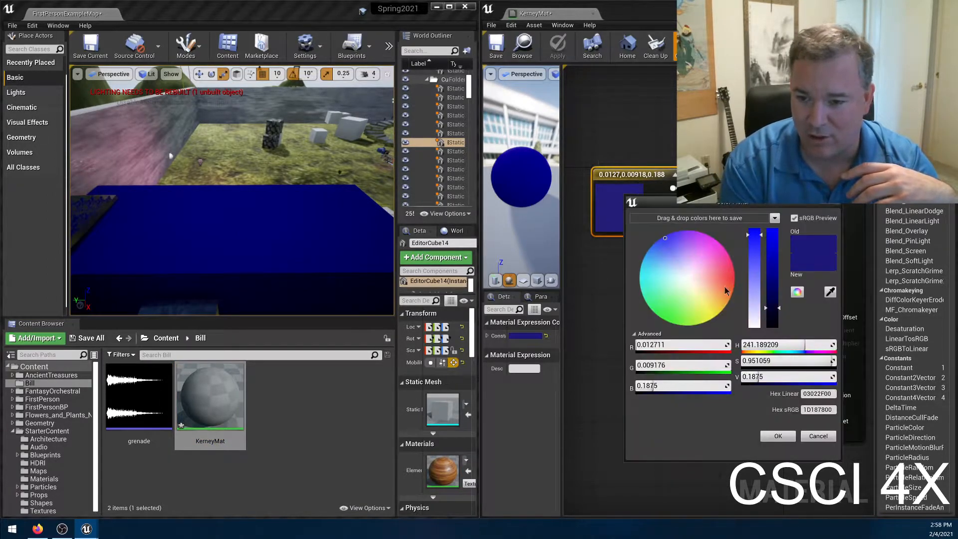
pyautogui.moveTo(771, 308); pyautogui.dragTo(771, 326)
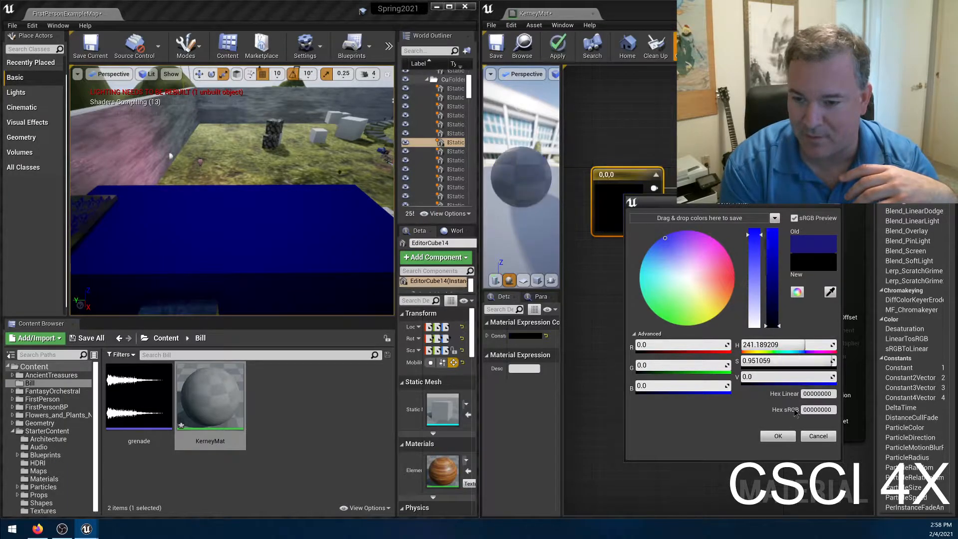
pyautogui.click(778, 435)
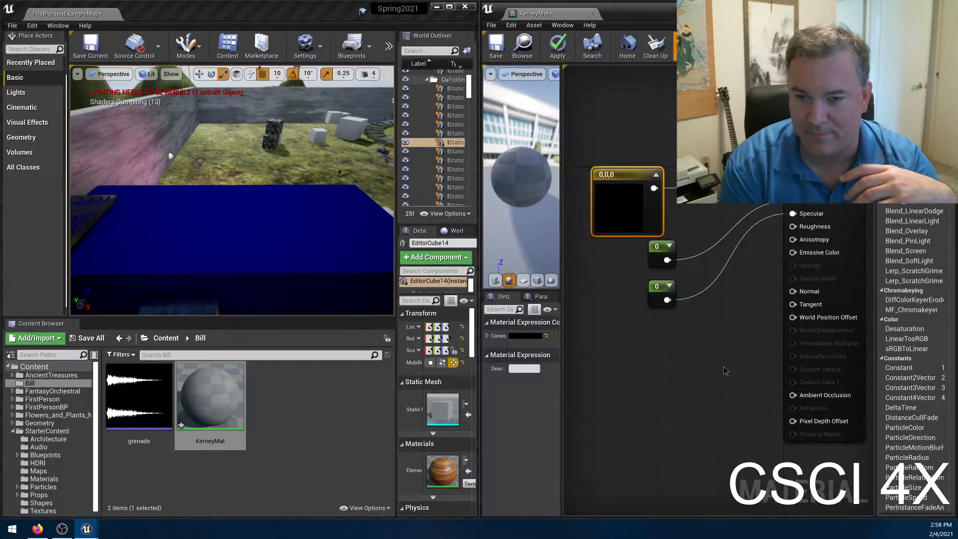
pyautogui.click(557, 48)
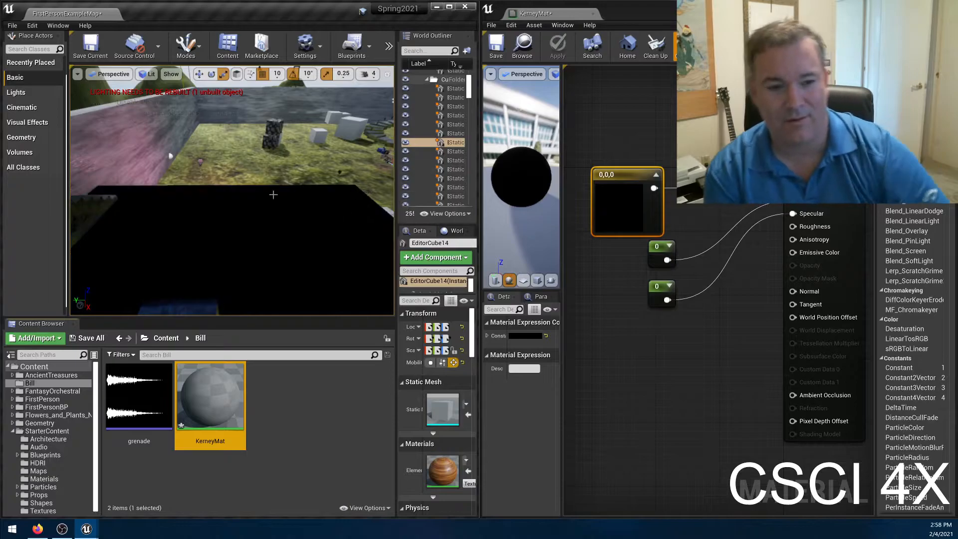
# Inspect the black block in the level from several angles and distances.
pyautogui.moveTo(280, 190); pyautogui.dragTo(165, 192, button='right')
pyautogui.moveTo(228, 132); pyautogui.dragTo(324, 134, button='right')
pyautogui.moveTo(232, 190); pyautogui.dragTo(270, 200, button='right')
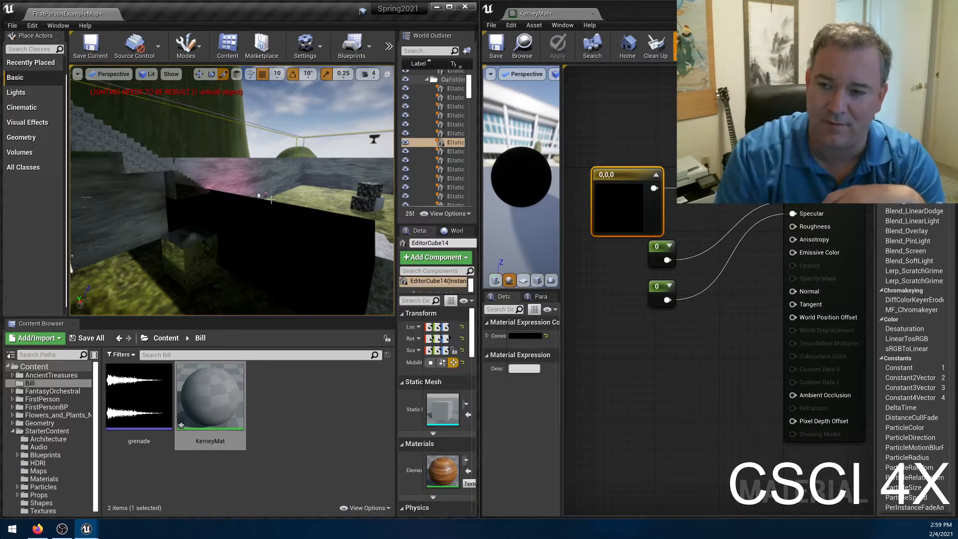
pyautogui.moveTo(271, 199); pyautogui.dragTo(315, 228, button='right')
pyautogui.moveTo(217, 170); pyautogui.dragTo(207, 171, button='right')
# Undo the change to black on the color vector and apply the material.
pyautogui.hotkey('ctrl', 'z')
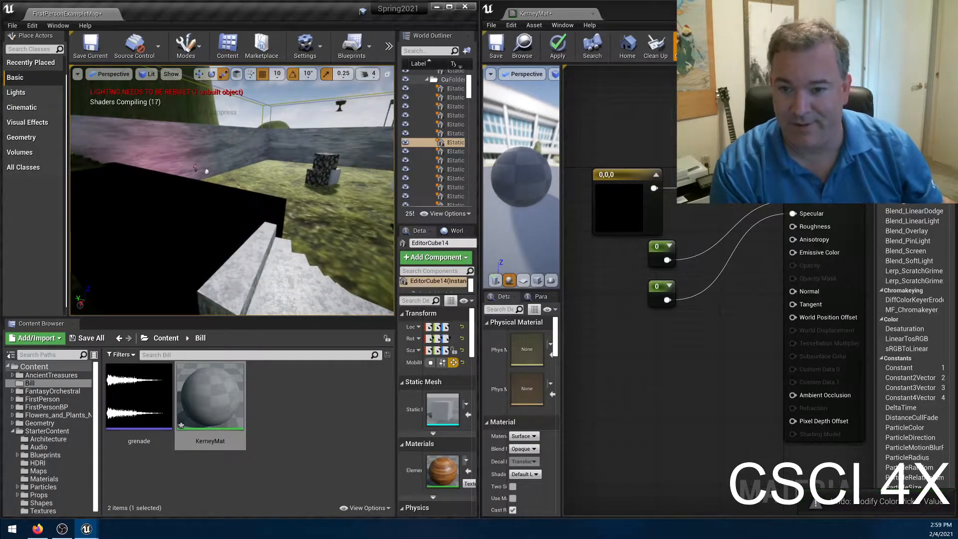
pyautogui.hotkey('ctrl', 'z')
pyautogui.click(557, 49)
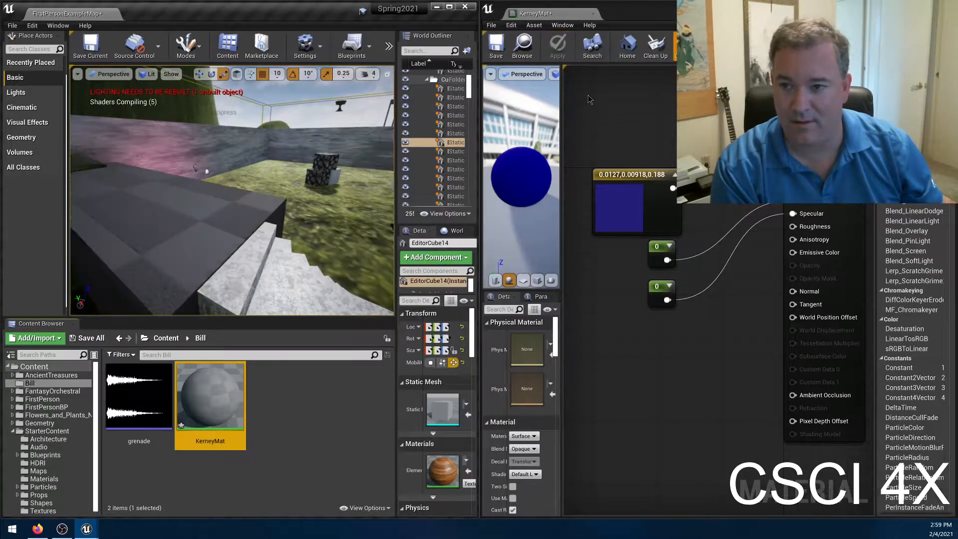
# Switch to Firefox and search DuckDuckGo images for "vantablack anish kapoor".
pyautogui.click(42, 530)
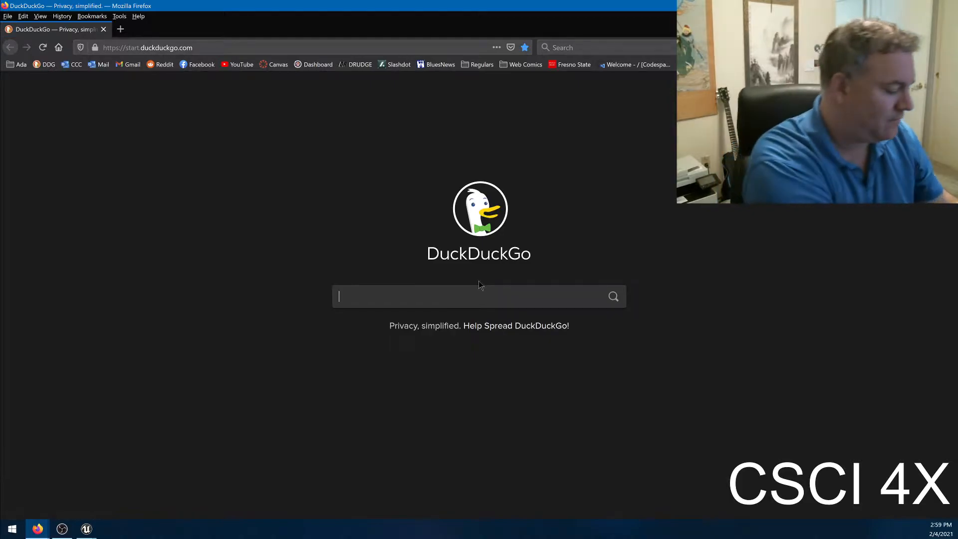
pyautogui.write('vantablack ane')
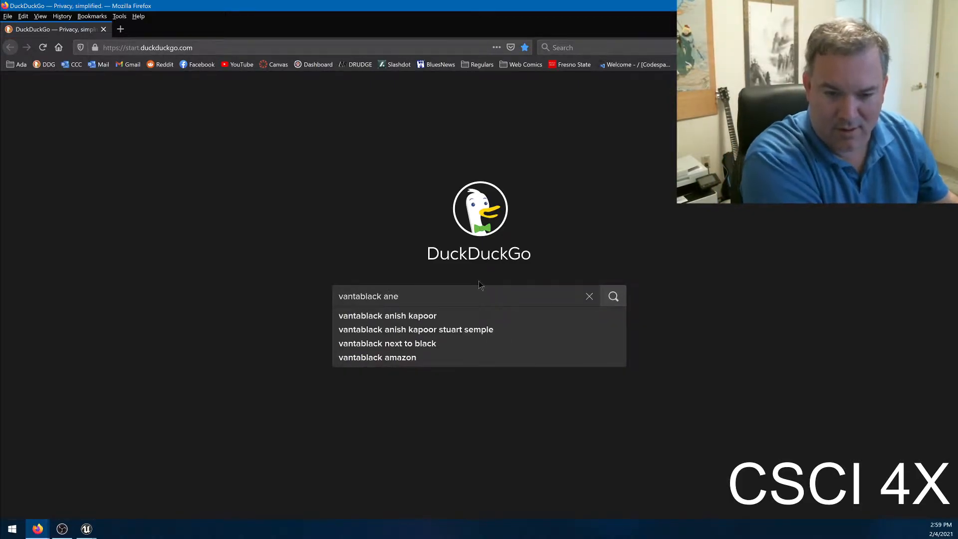
pyautogui.press('Down')
pyautogui.press('Return')
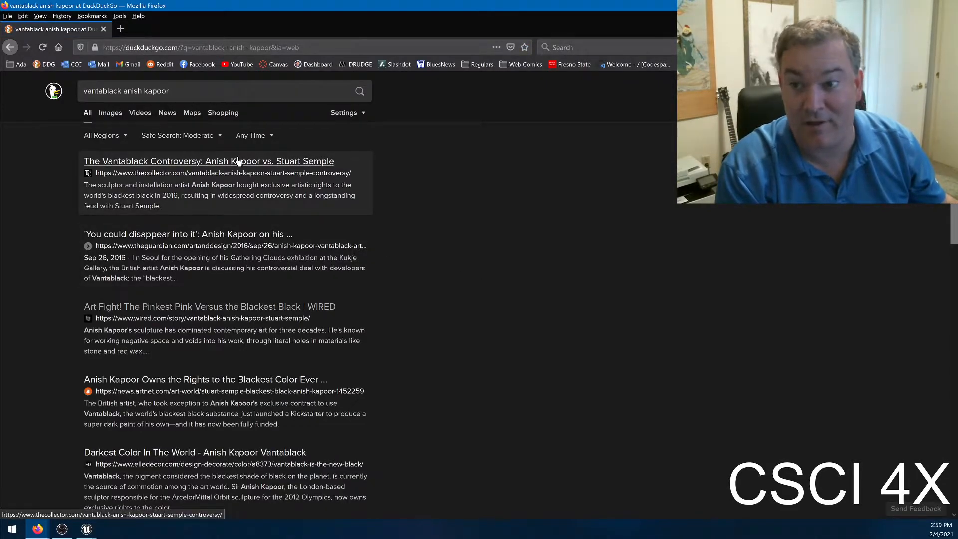
pyautogui.click(110, 113)
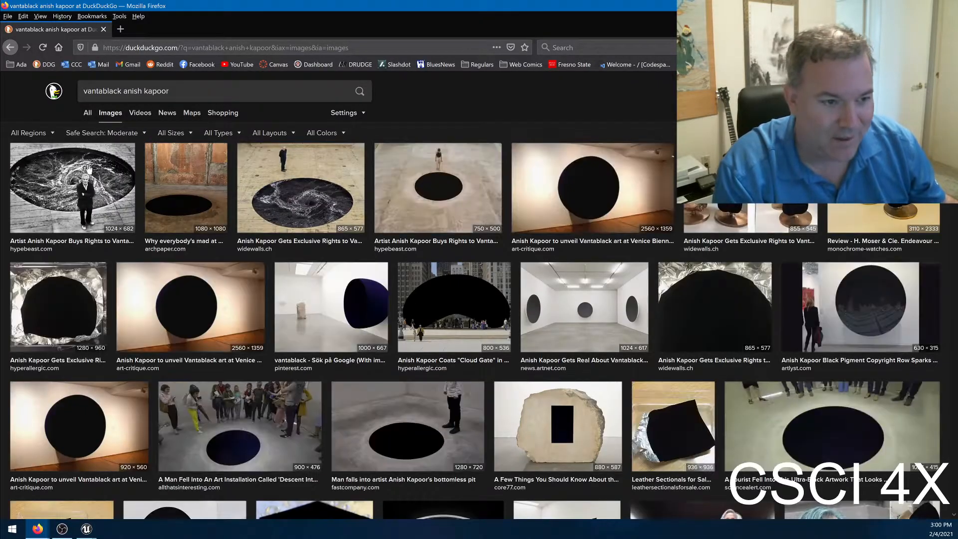
# View the image of Cloud Gate coated in the darkest black at full size, enlarge it, and close it.
pyautogui.click(450, 291)
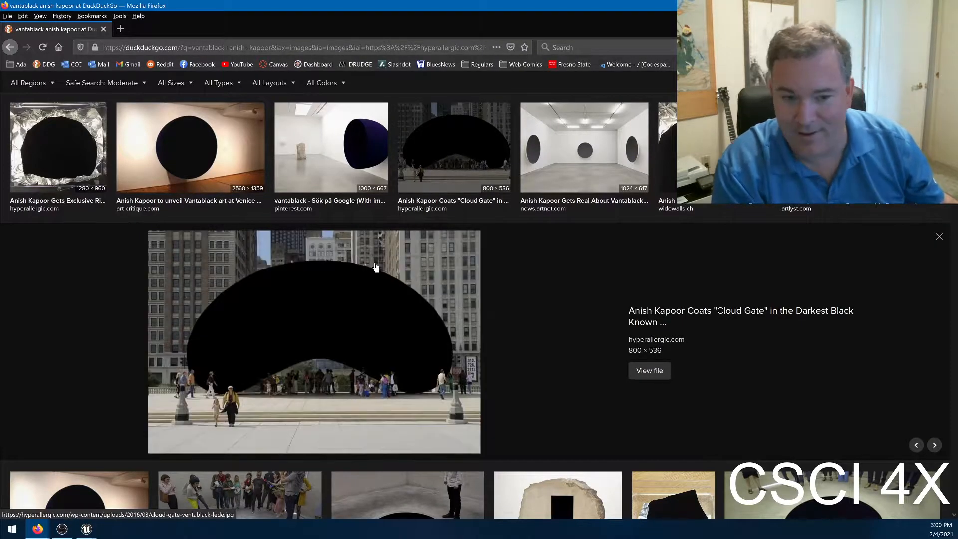
pyautogui.click(347, 321)
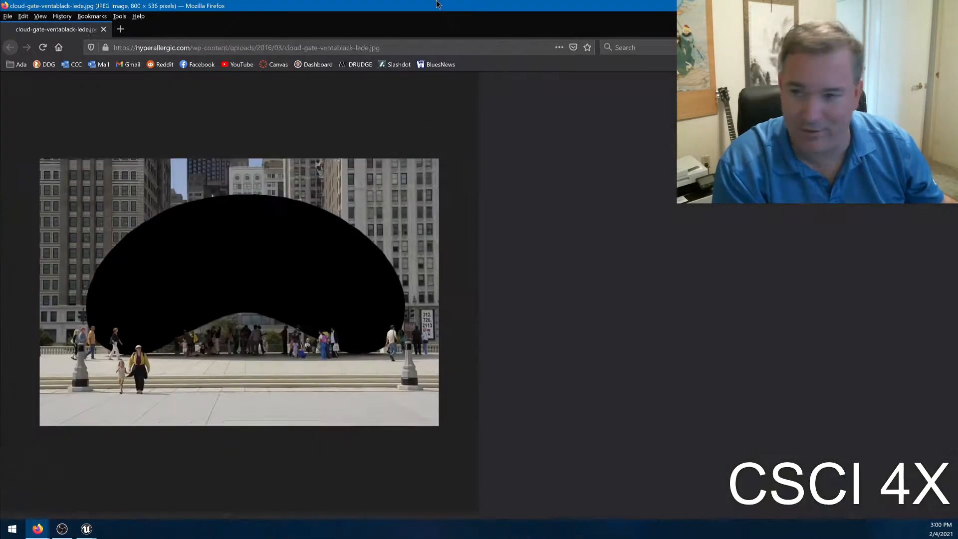
pyautogui.keyDown('ctrl'); pyautogui.scroll(5, 479, 249); pyautogui.keyUp('ctrl')
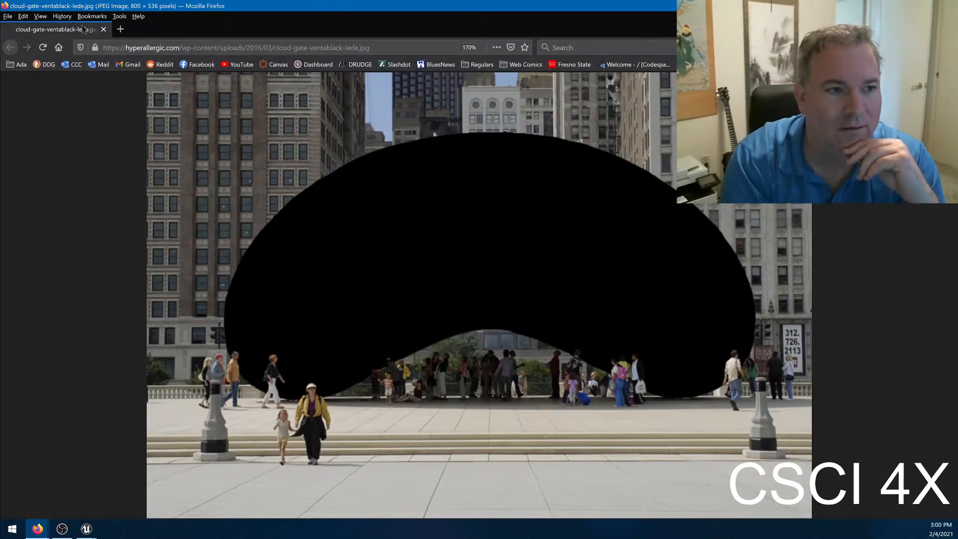
pyautogui.click(104, 30)
pyautogui.scroll(3, 236, 94)
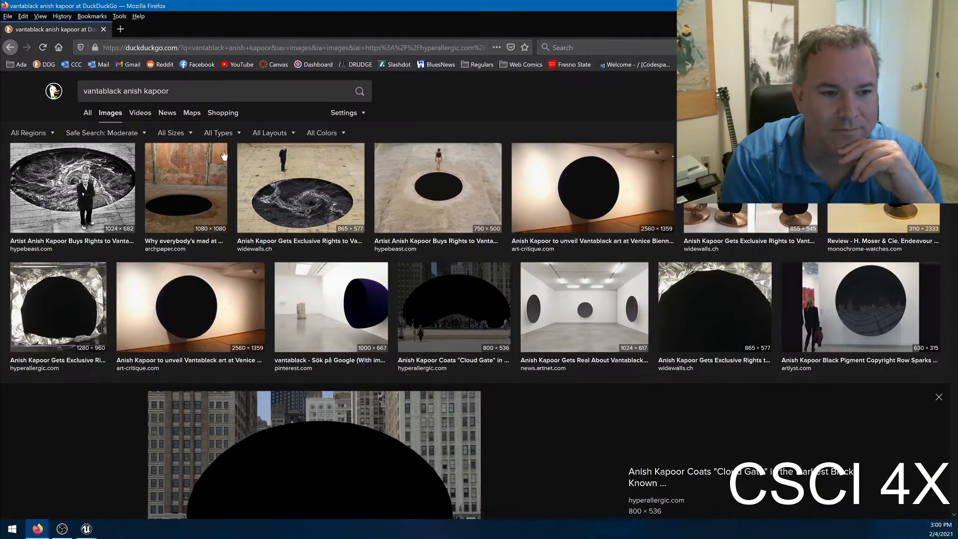
# Search images for "chicago the bean" and preview two pictures of the reflective sculpture.
pyautogui.click(236, 94)
pyautogui.write('chico')
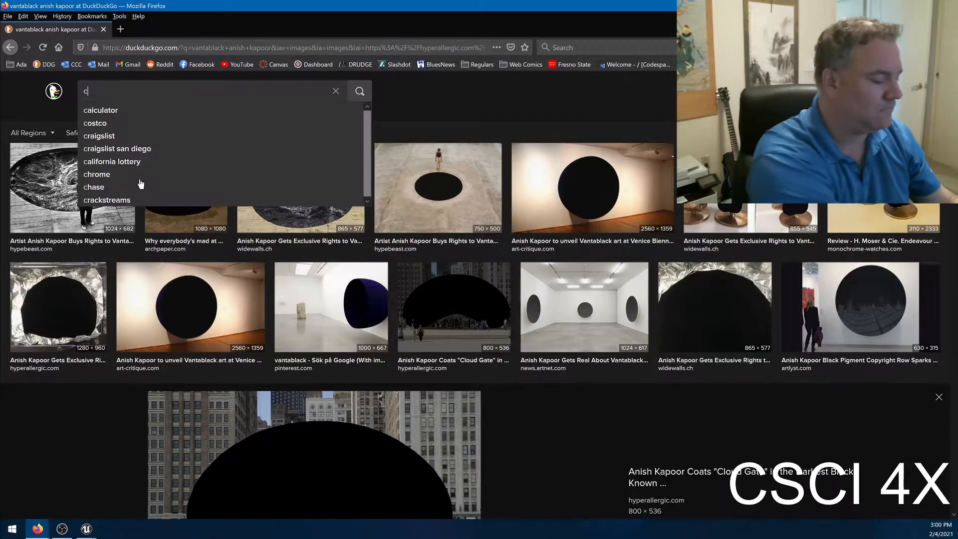
pyautogui.press('BackSpace')
pyautogui.write('ago the bean')
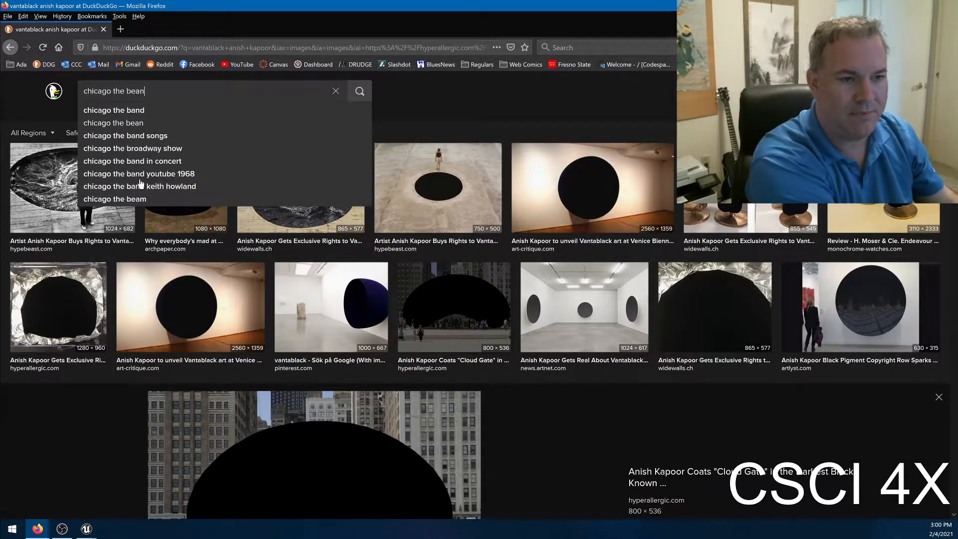
pyautogui.press('Return')
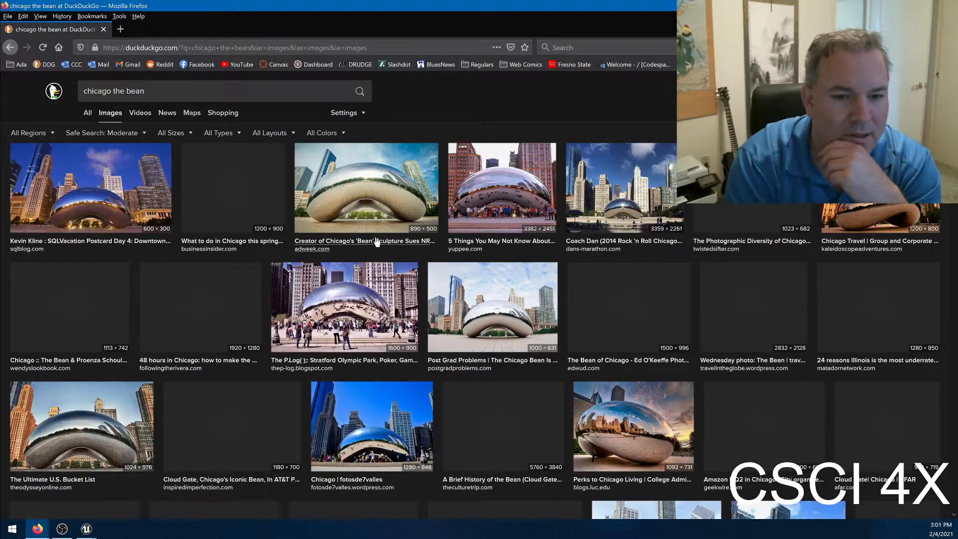
pyautogui.click(402, 210)
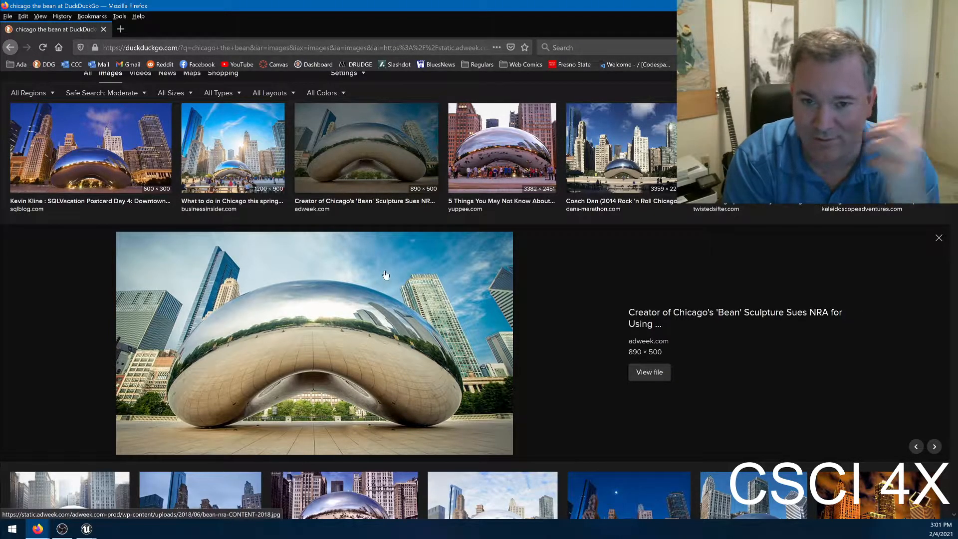
pyautogui.press('Right')
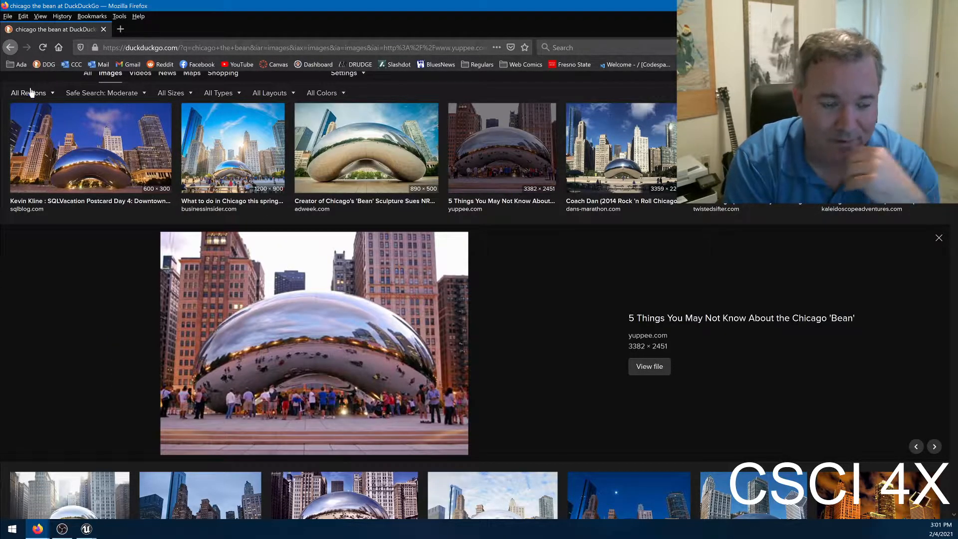
# Return to the Vantablack image results and view the blackened Cloud Gate picture on its own again.
pyautogui.click(13, 50)
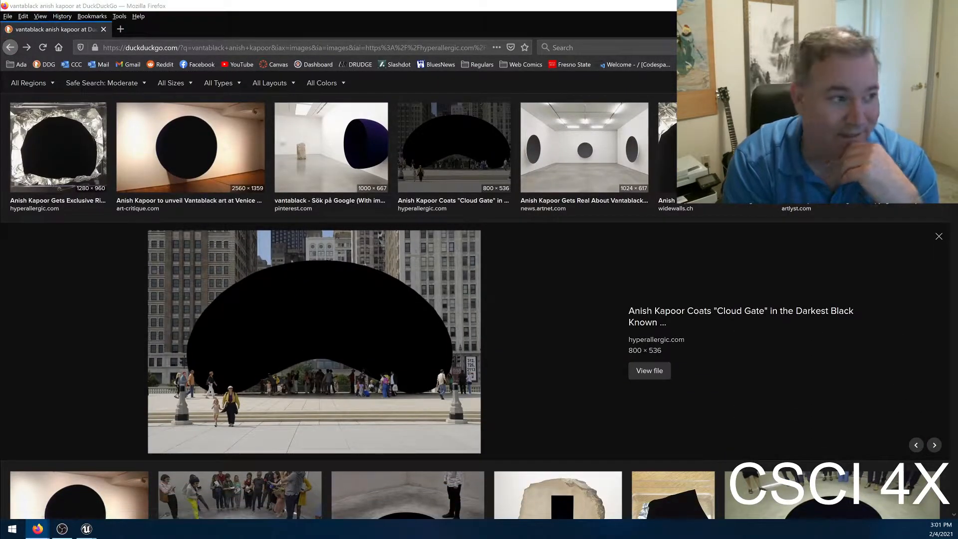
pyautogui.moveTo(0, 349); pyautogui.dragTo(517, 2)
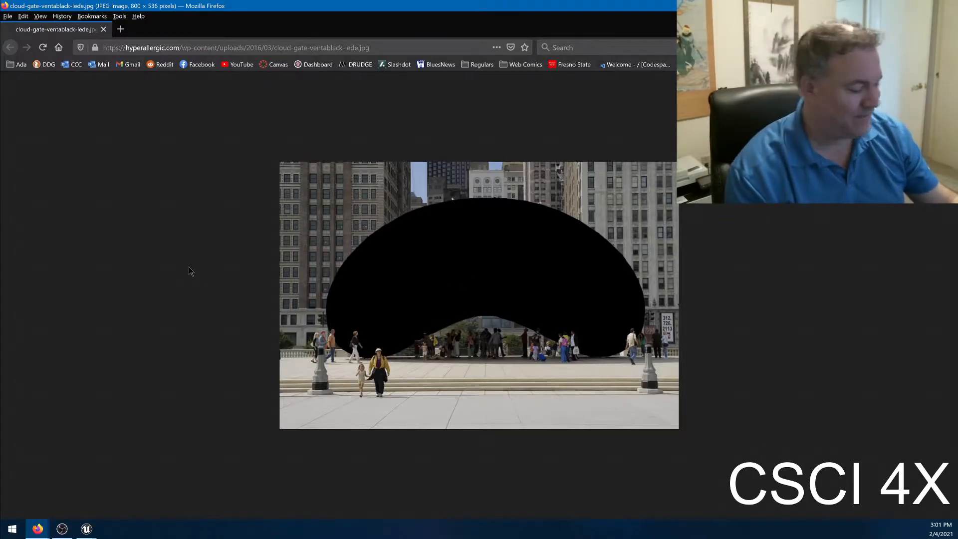
pyautogui.hotkey('ctrl', 'w')
# Browse more Vantablack artwork images, including the gallery discs, the stone with a black rectangle and the bottomless pit.
pyautogui.press('Right')
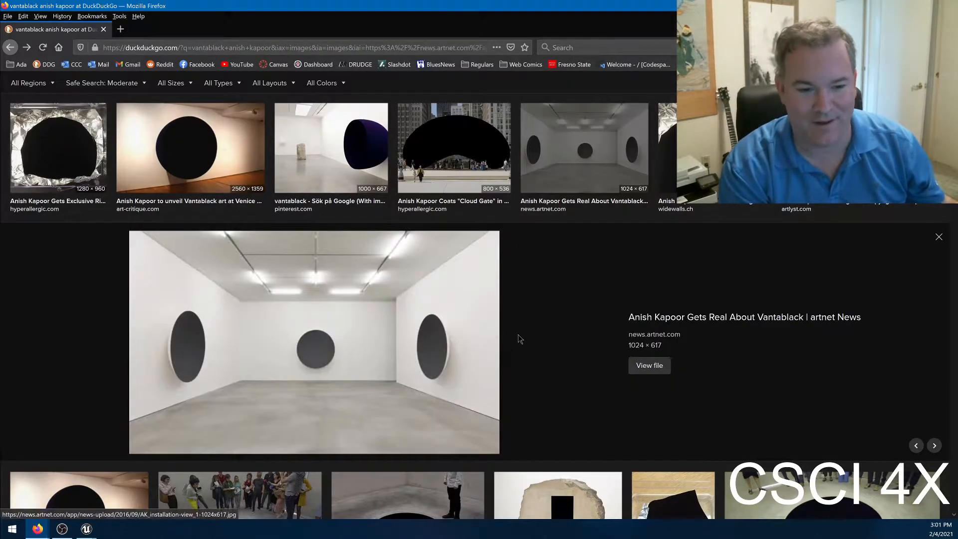
pyautogui.scroll(-3, 518, 335)
pyautogui.scroll(-2, 553, 295)
pyautogui.click(606, 259)
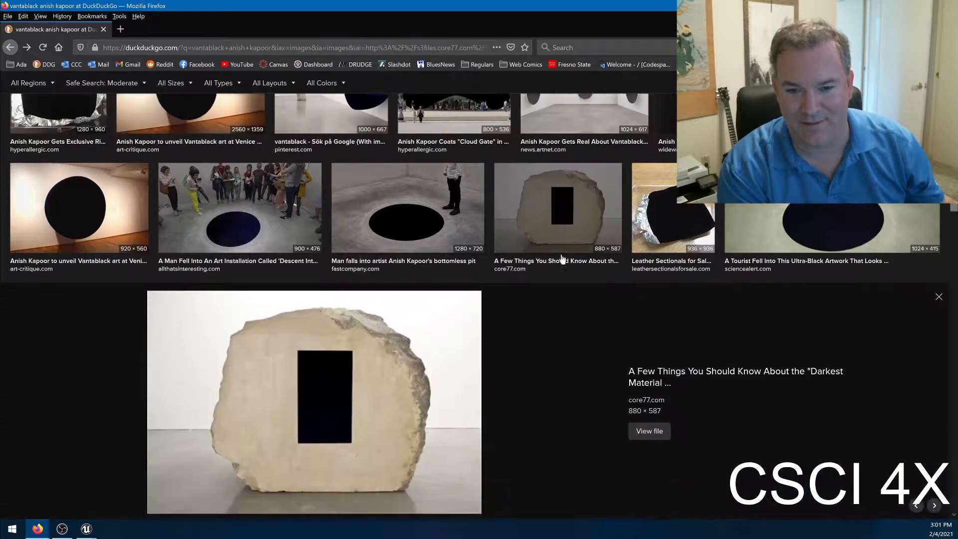
pyautogui.click(415, 168)
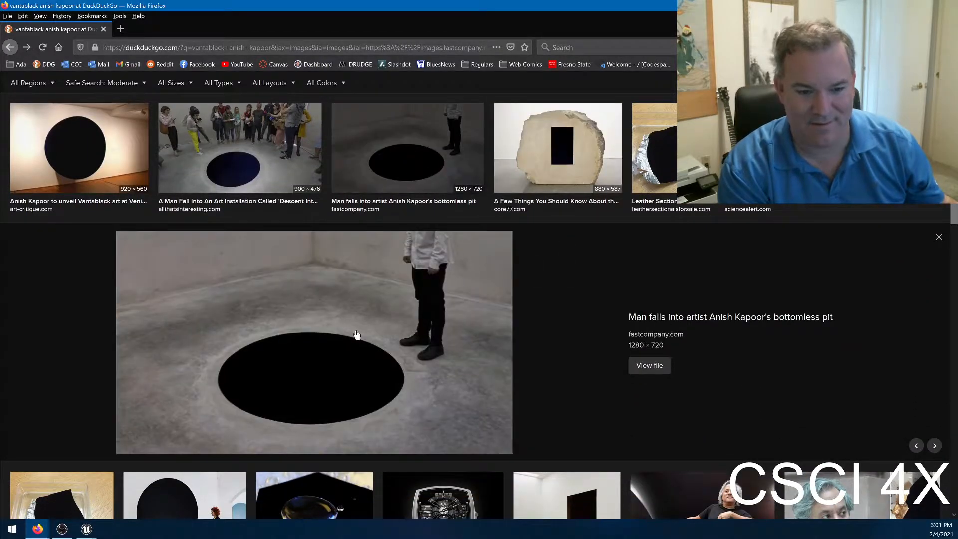
pyautogui.scroll(-4, 497, 375)
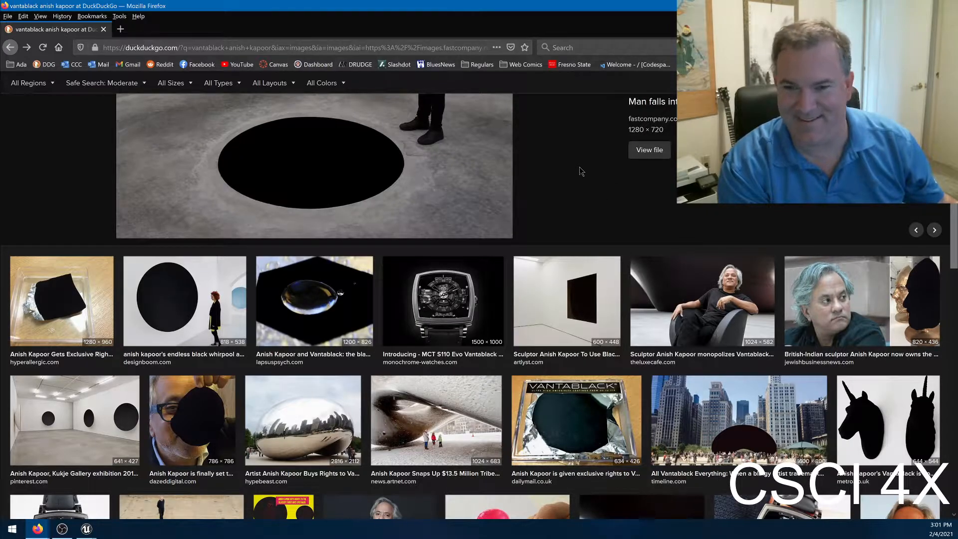
# Switch back to Unreal Editor, reframe the blue block, and set the constant feeding Specular to 1.
pyautogui.hotkey('alt', 'Tab')
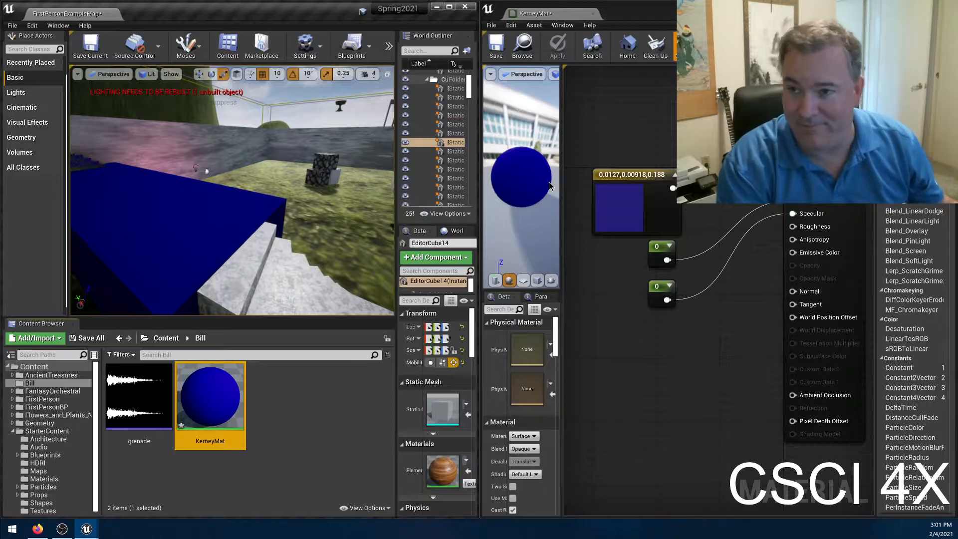
pyautogui.press('s')
pyautogui.moveTo(238, 192)
pyautogui.mouseDown(button='right')
pyautogui.moveTo(230, 190)
pyautogui.moveTo(267, 183)
pyautogui.moveTo(229, 183)
pyautogui.moveTo(241, 181)
pyautogui.mouseUp(button='right')
pyautogui.press('s')
pyautogui.press('w')
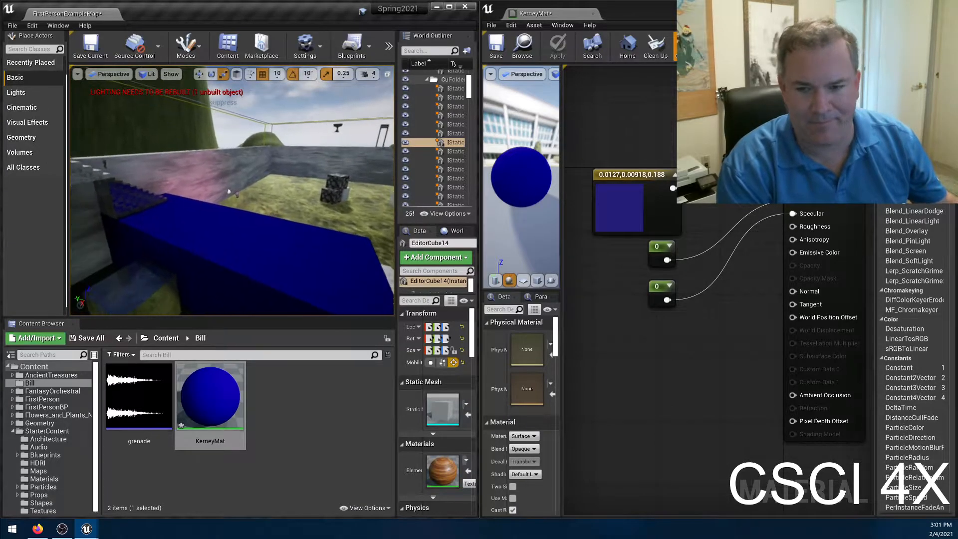
pyautogui.click(662, 286)
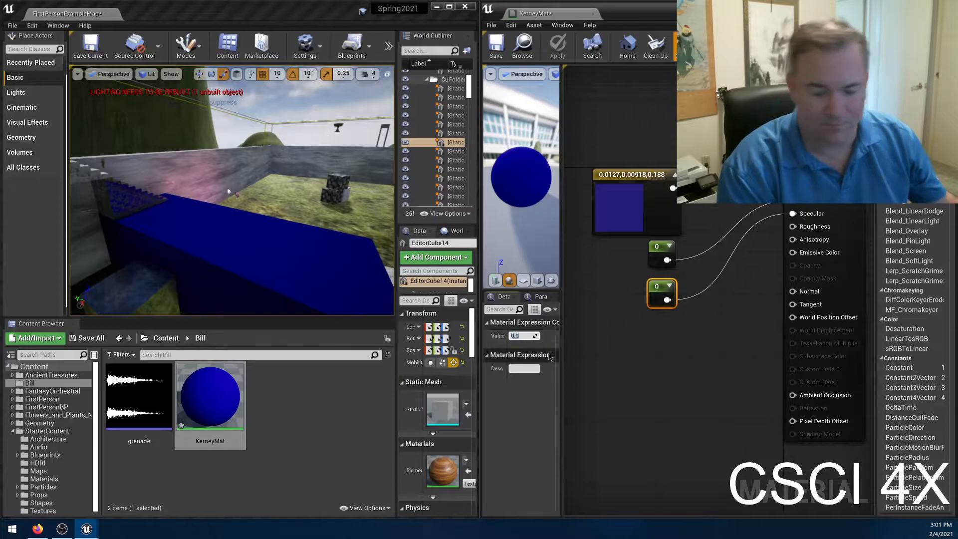
pyautogui.write('1')
pyautogui.press('Return')
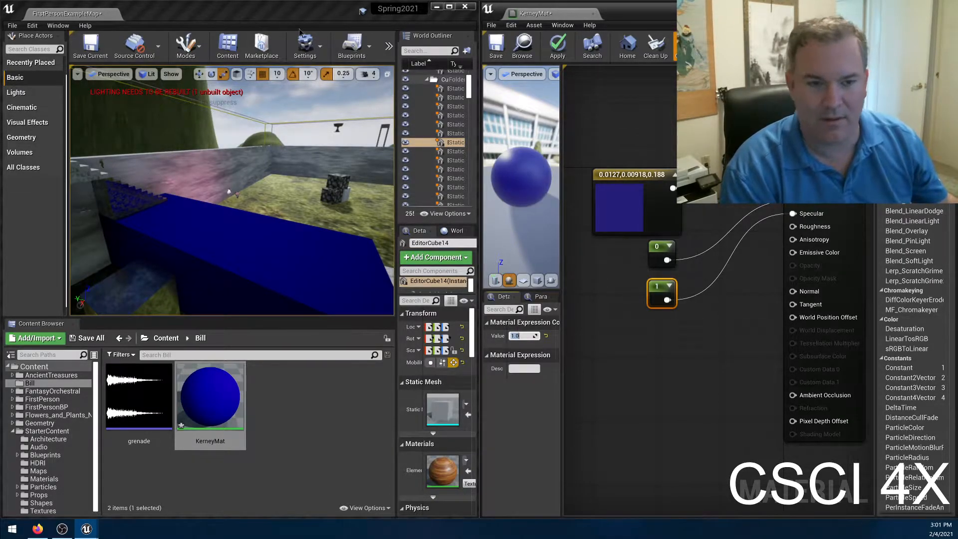
# Start a lighting-only build of the level and apply the KerneyMat changes to check the highlight on the block.
pyautogui.click(389, 46)
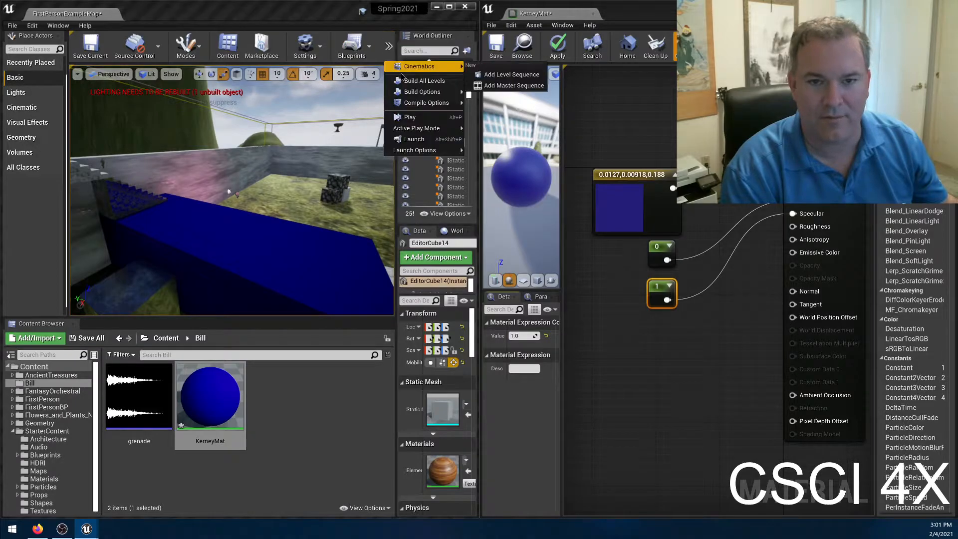
pyautogui.moveTo(413, 93)
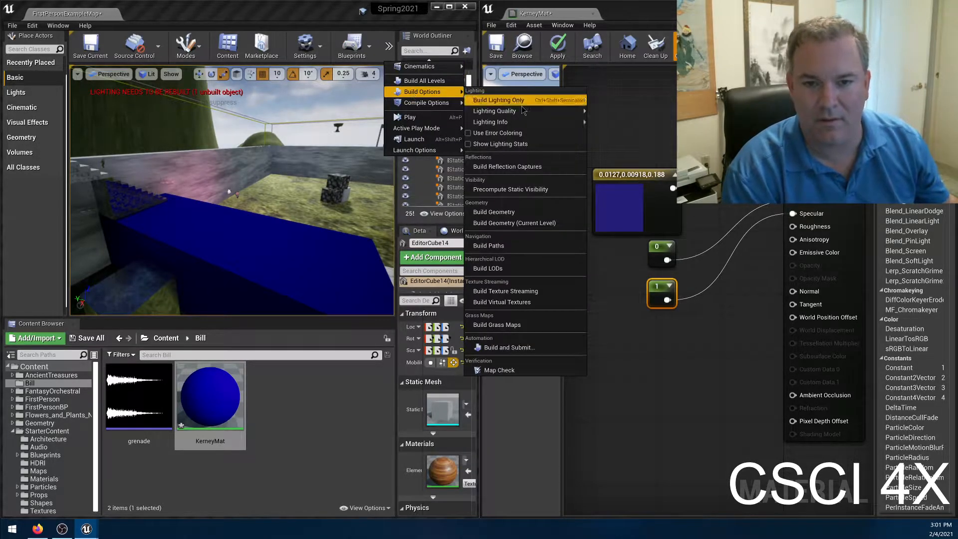
pyautogui.click(499, 100)
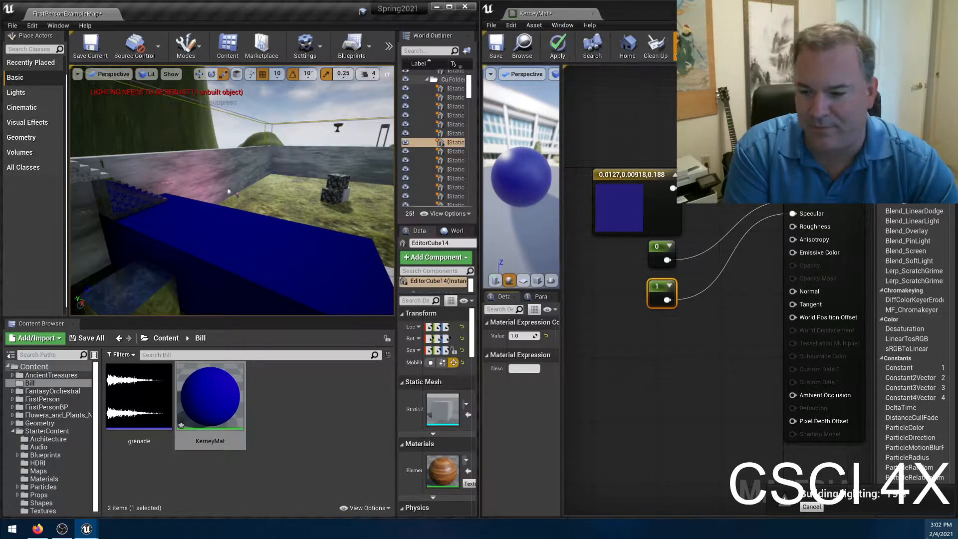
pyautogui.click(557, 47)
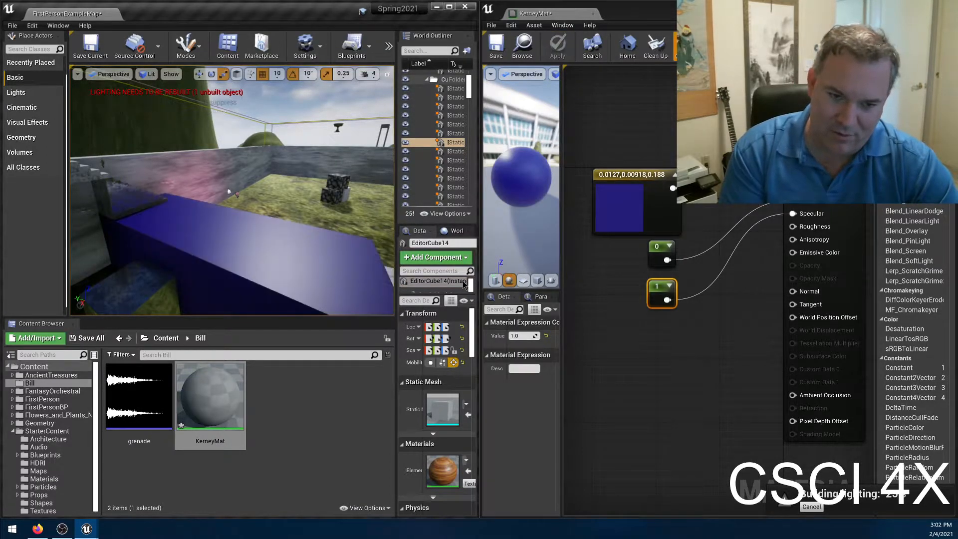
pyautogui.moveTo(319, 215); pyautogui.dragTo(294, 223, button='right')
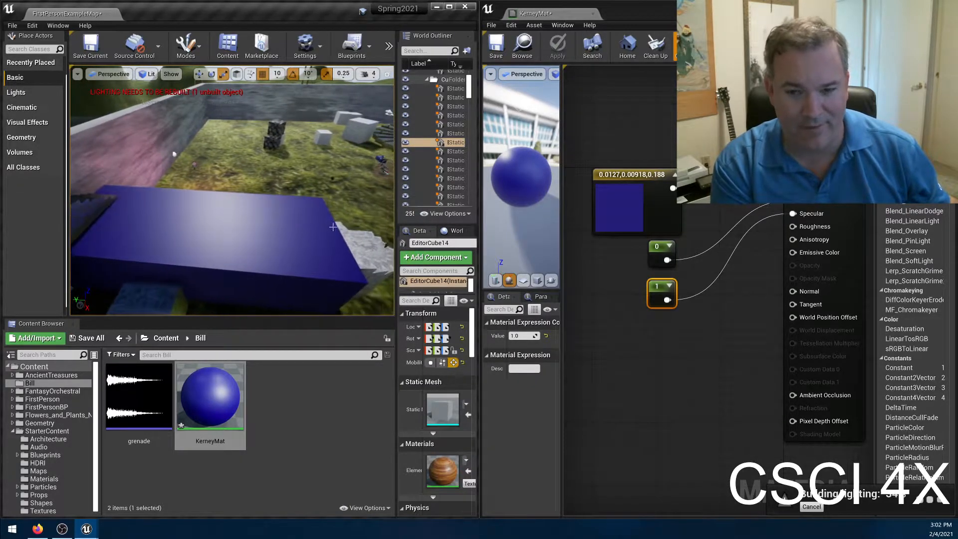
# Set the constant feeding Metallic to 1 and apply the material.
pyautogui.click(657, 254)
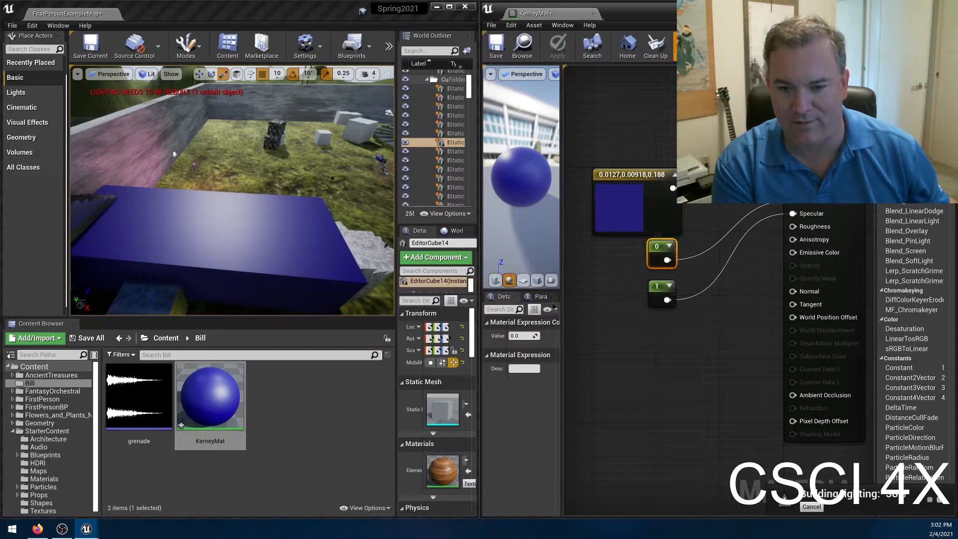
pyautogui.click(519, 335)
pyautogui.write('1')
pyautogui.press('Return')
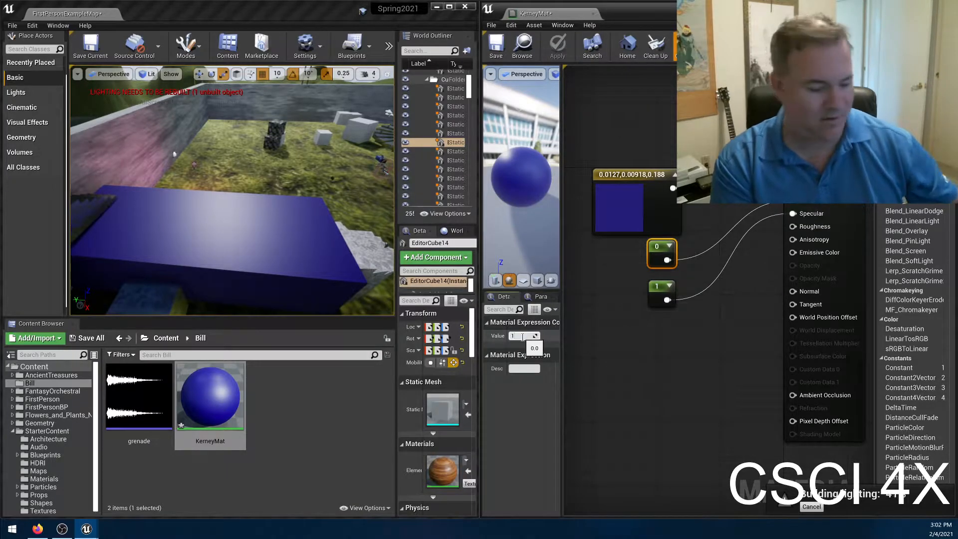
pyautogui.click(554, 49)
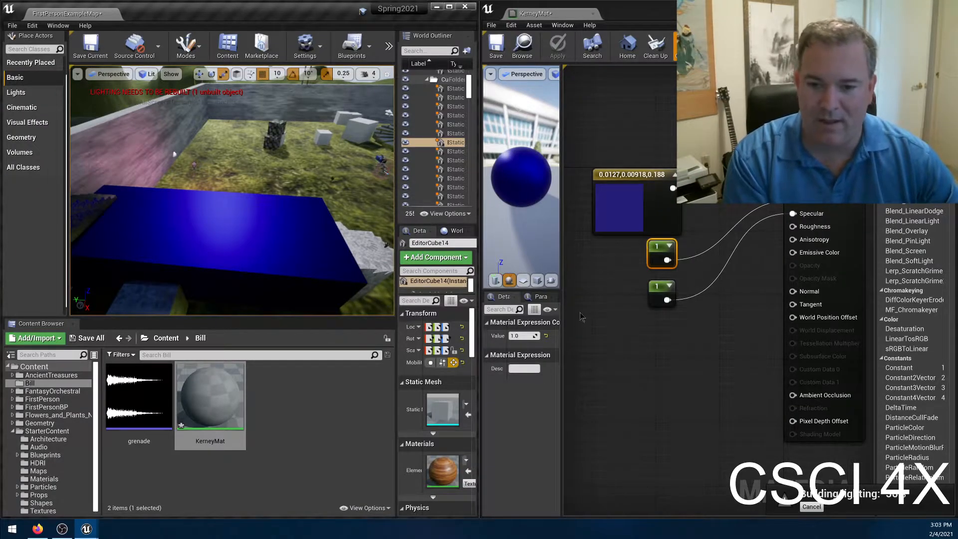
# Set the constant feeding Metallic to 0.5 and apply the material.
pyautogui.click(524, 335)
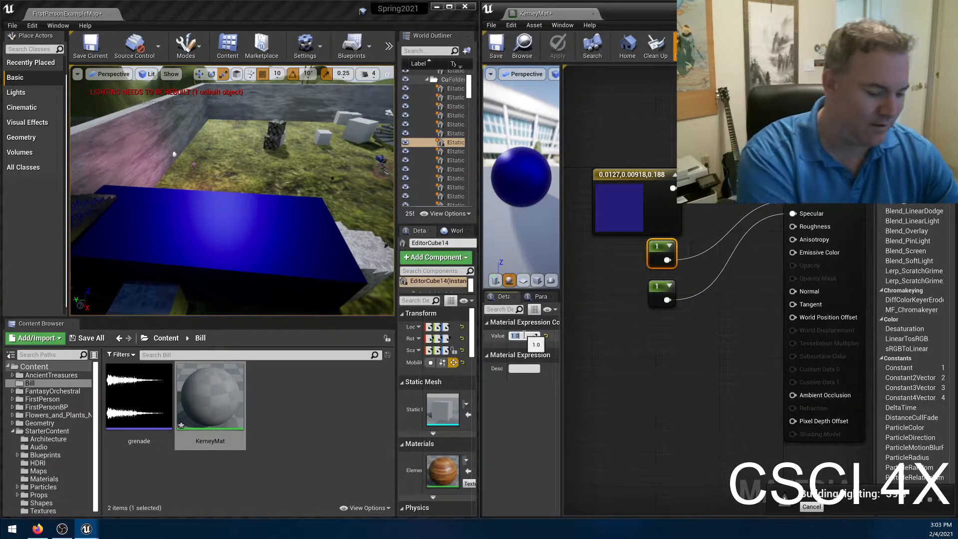
pyautogui.write('0.5')
pyautogui.press('Return')
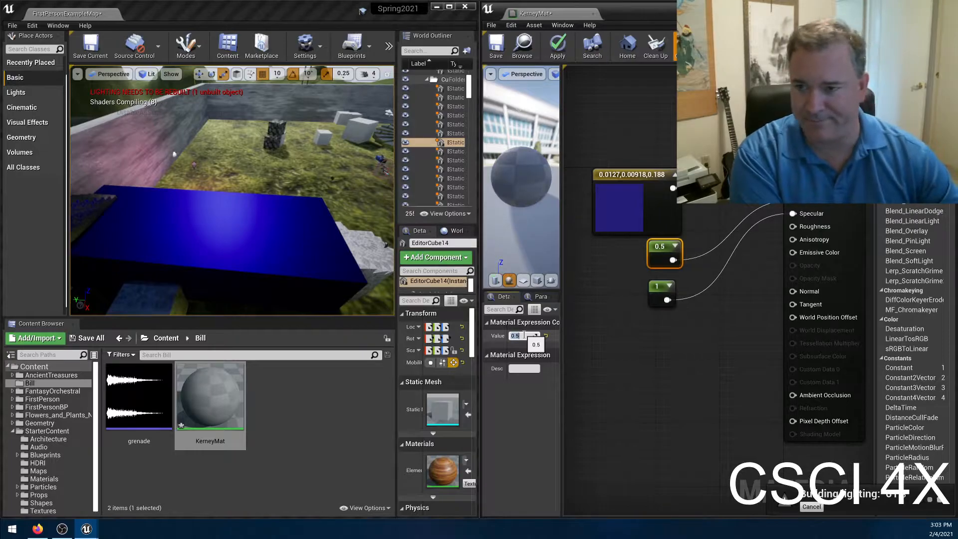
pyautogui.click(556, 50)
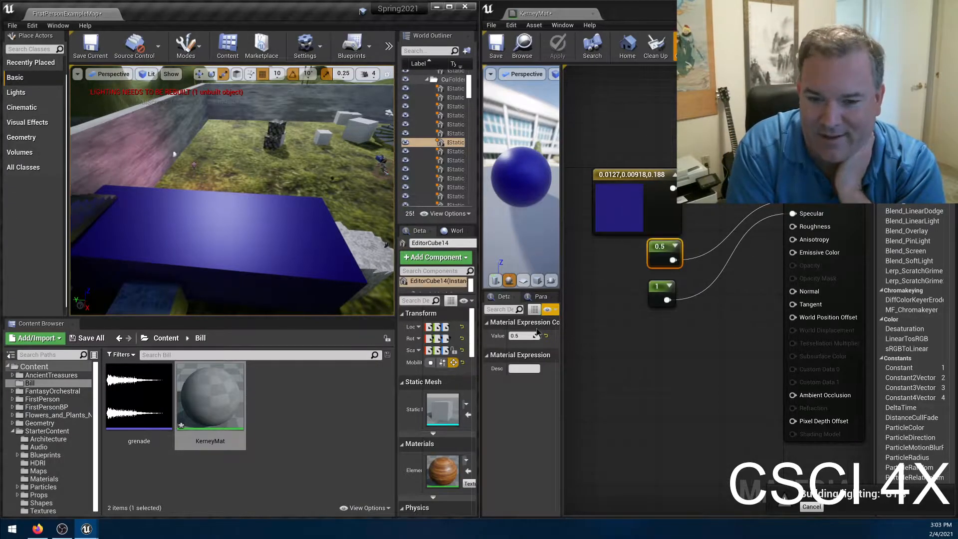
# Set the constant feeding Metallic to 0.
pyautogui.click(513, 335)
pyautogui.write('0')
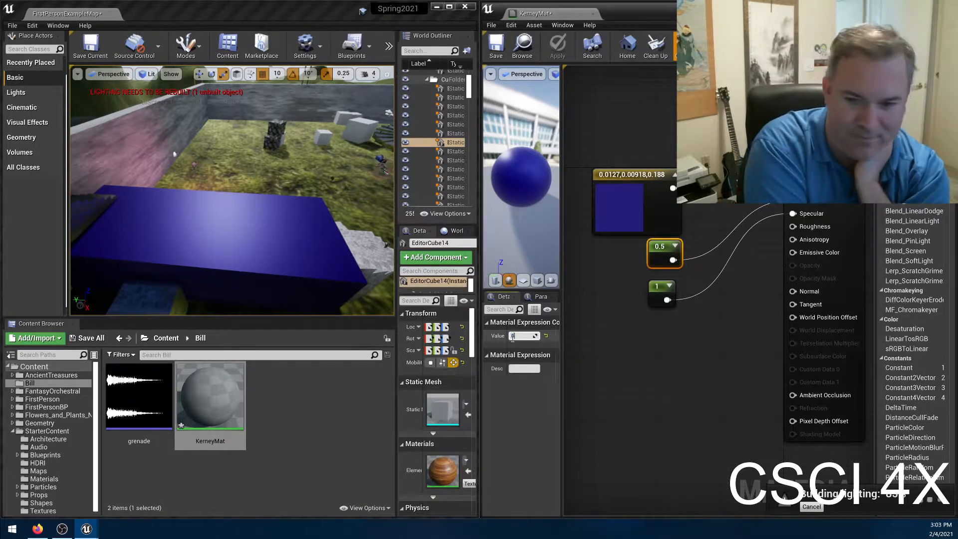
pyautogui.press('Return')
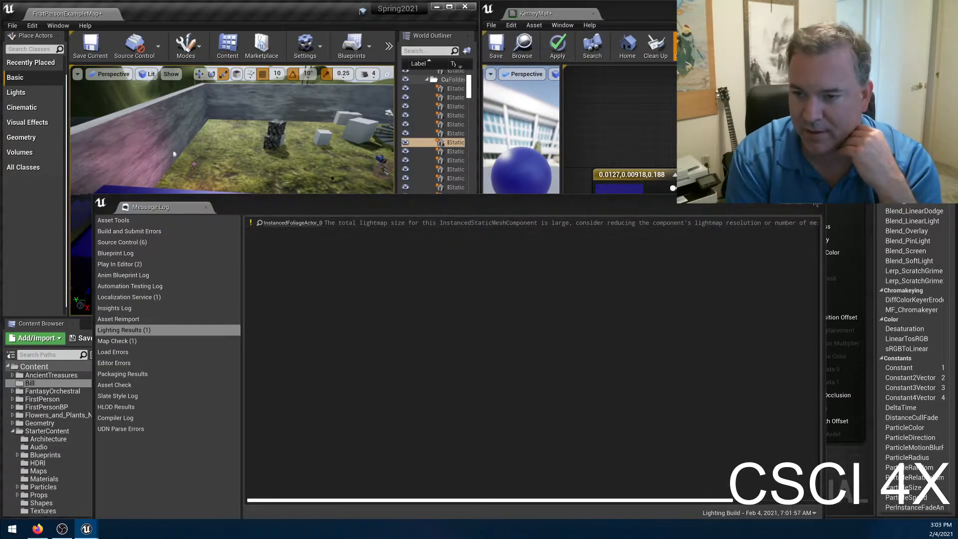
# Close the lighting results log and examine the blue block's surface in the level from several angles.
pyautogui.click(815, 204)
pyautogui.moveTo(282, 190); pyautogui.dragTo(389, 148, button='right')
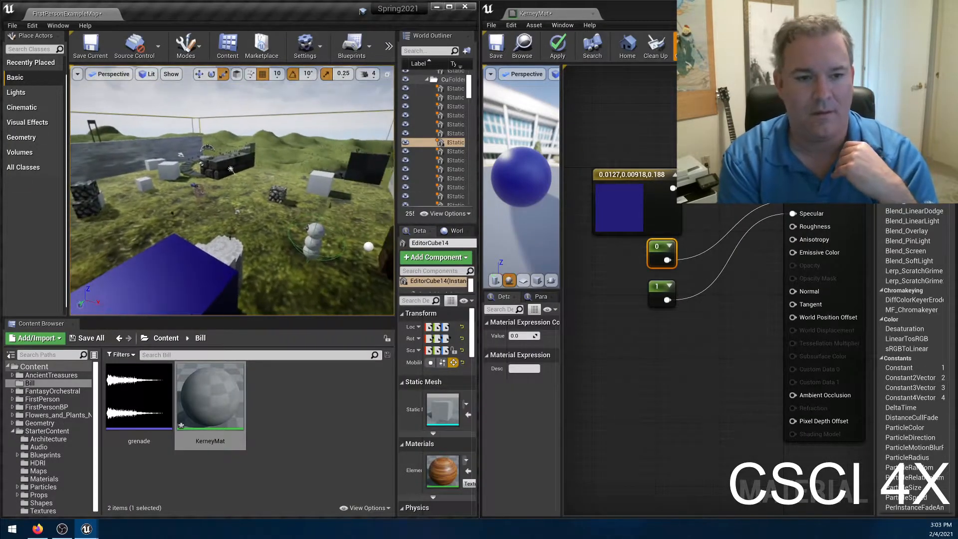
pyautogui.moveTo(283, 189); pyautogui.dragTo(309, 182, button='right')
pyautogui.press('w')
pyautogui.press('w')
pyautogui.moveTo(246, 188); pyautogui.dragTo(205, 218, button='right')
pyautogui.press('w')
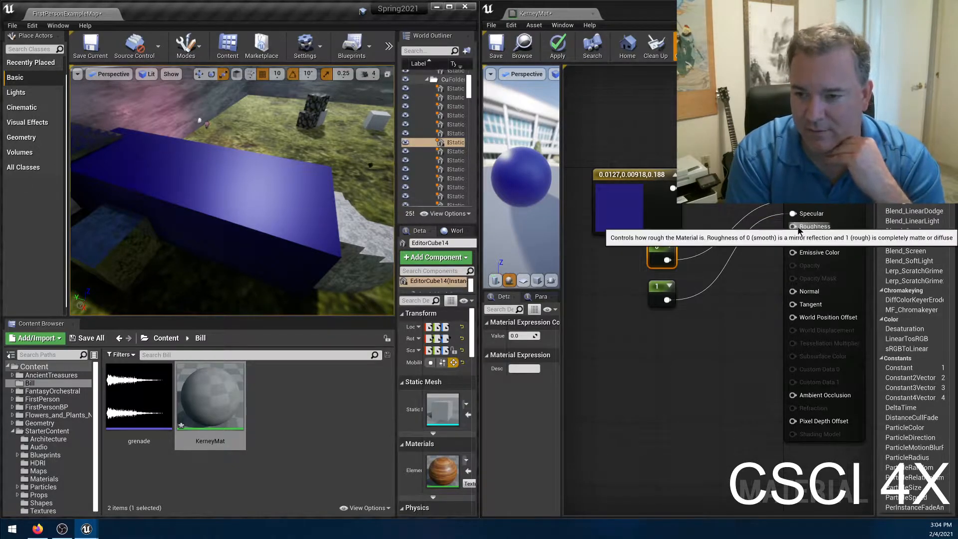
# Connect a new Constant node of 0 to Roughness beneath the specular constant, apply the material, and inspect the block's reflections.
pyautogui.moveTo(797, 226); pyautogui.dragTo(679, 321)
pyautogui.write('con')
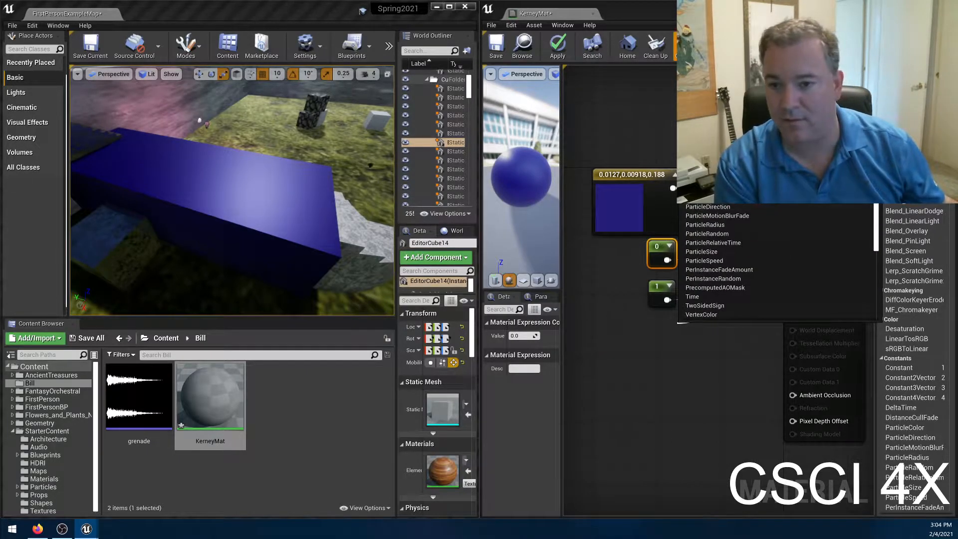
pyautogui.press('Return')
pyautogui.moveTo(684, 329); pyautogui.dragTo(654, 329)
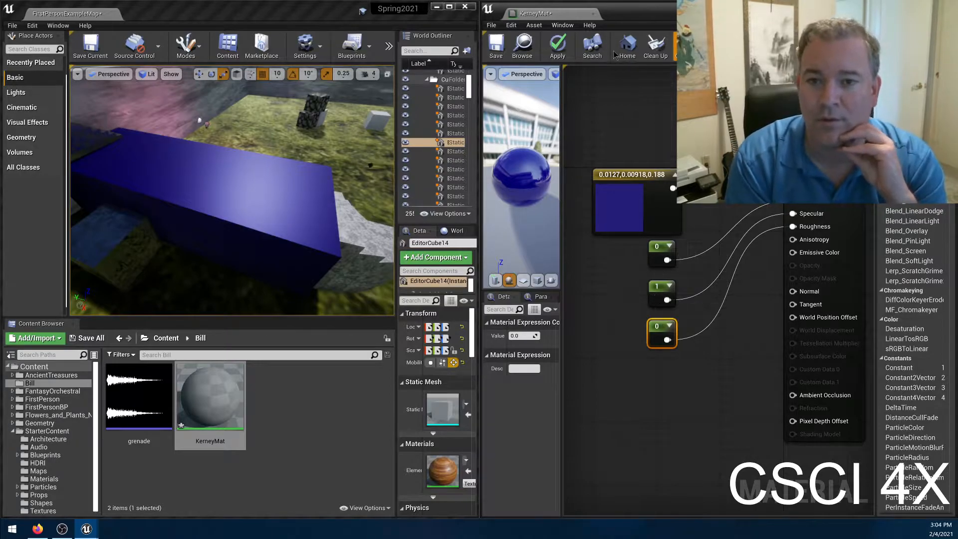
pyautogui.click(566, 46)
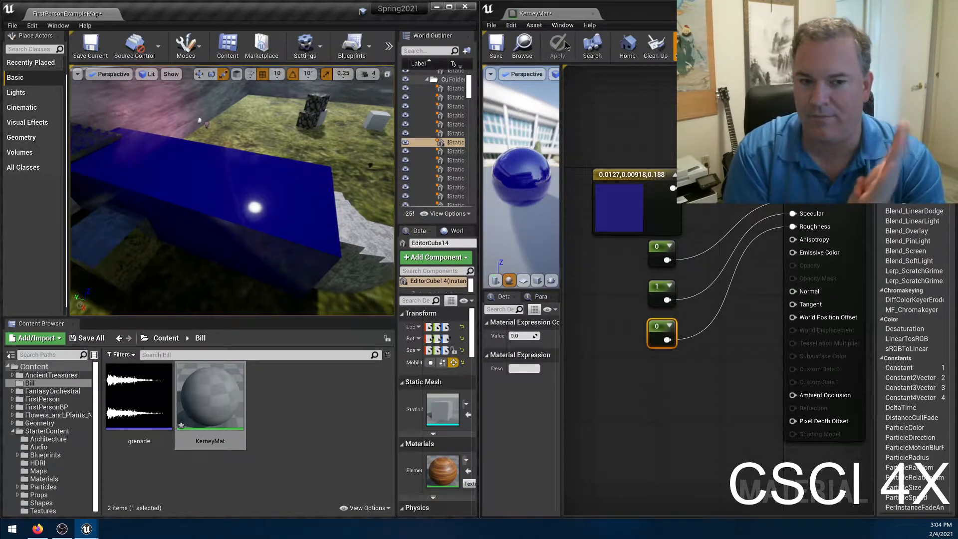
pyautogui.moveTo(328, 161); pyautogui.dragTo(260, 149, button='right')
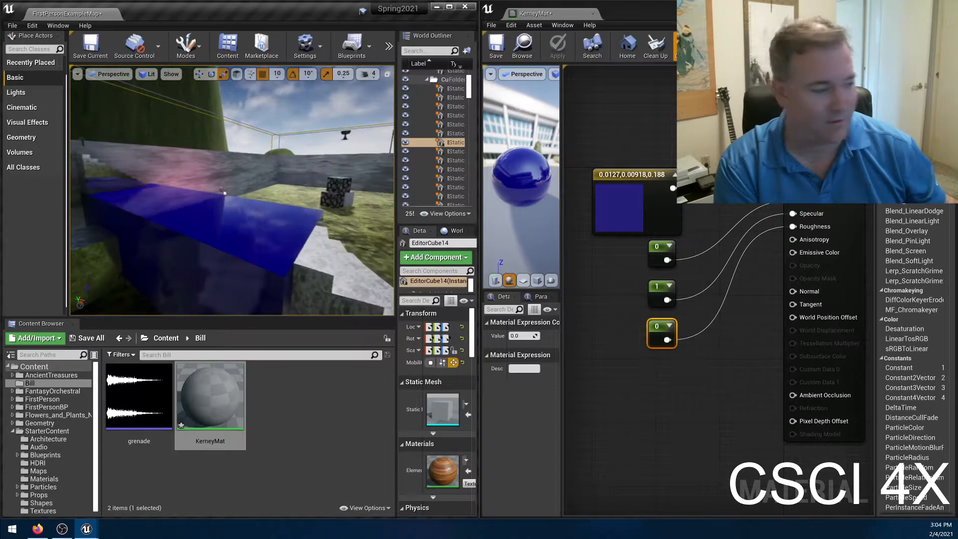
pyautogui.moveTo(232, 190)
pyautogui.mouseDown(button='right')
pyautogui.moveTo(239, 207)
pyautogui.moveTo(229, 193)
pyautogui.mouseUp(button='right')
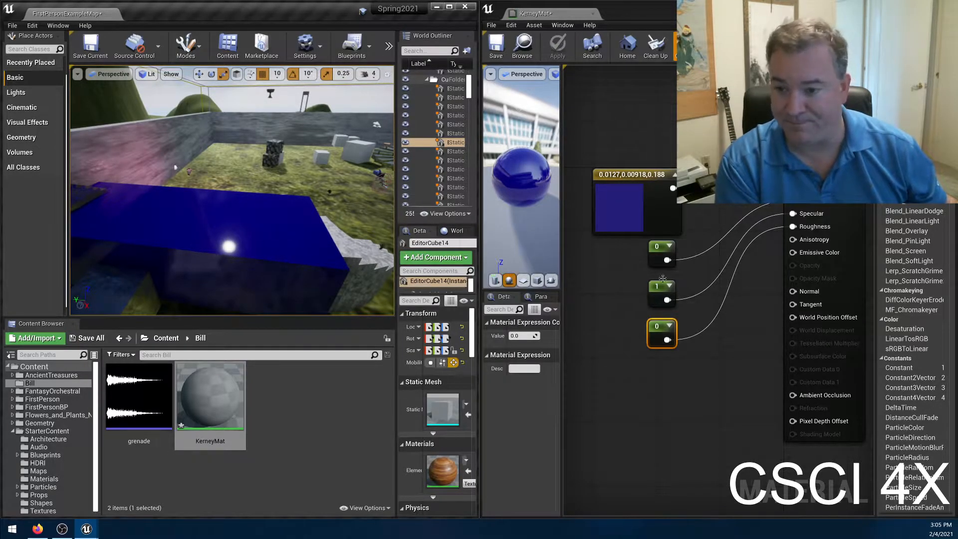
# Set the constant feeding Specular to 0.5 and apply the material.
pyautogui.click(655, 294)
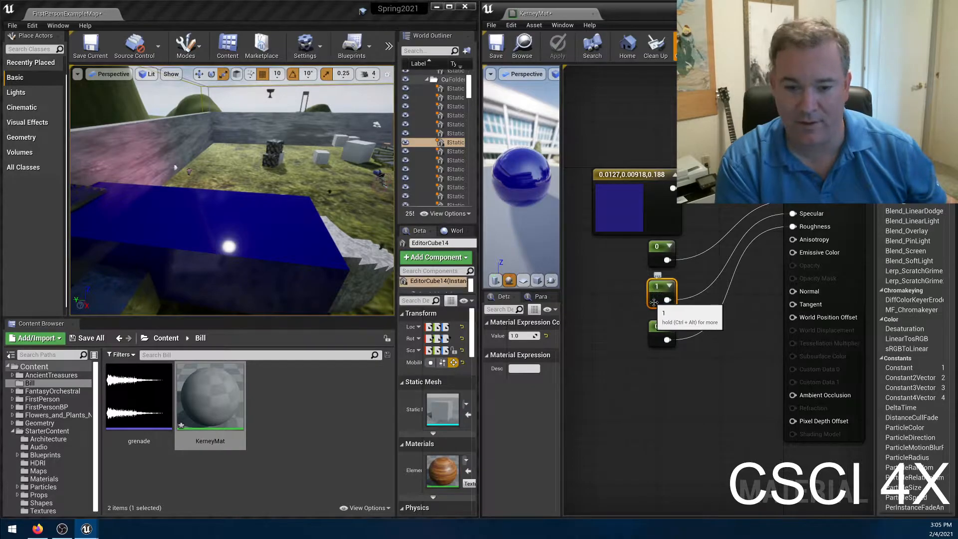
pyautogui.click(515, 334)
pyautogui.write('0.5')
pyautogui.press('Return')
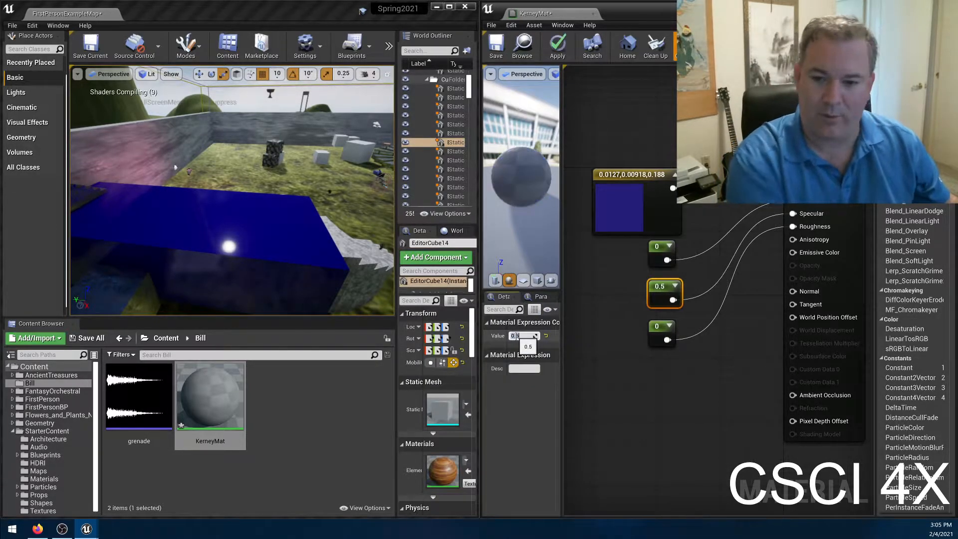
pyautogui.click(557, 45)
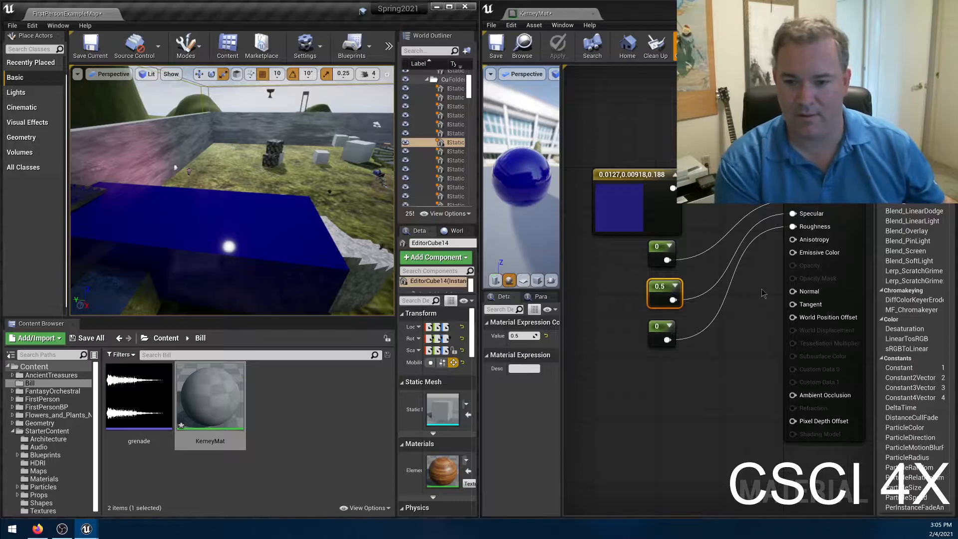
# Set the constant feeding Specular to 0 and apply the material.
pyautogui.click(516, 335)
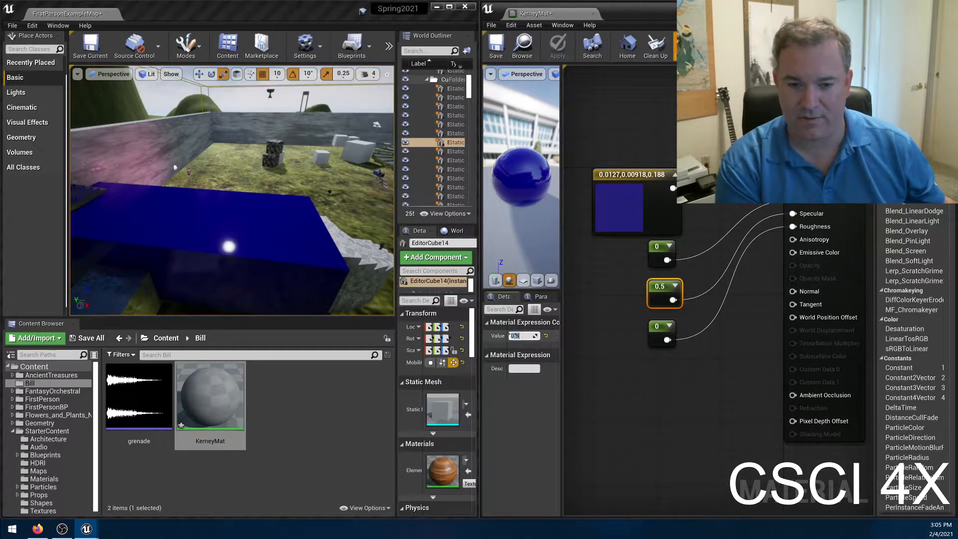
pyautogui.write('0')
pyautogui.press('Return')
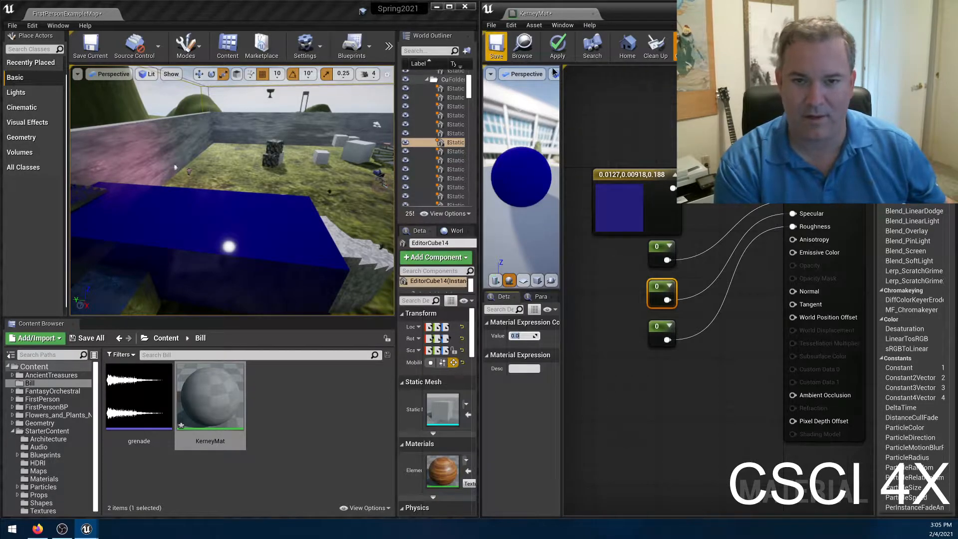
pyautogui.click(561, 42)
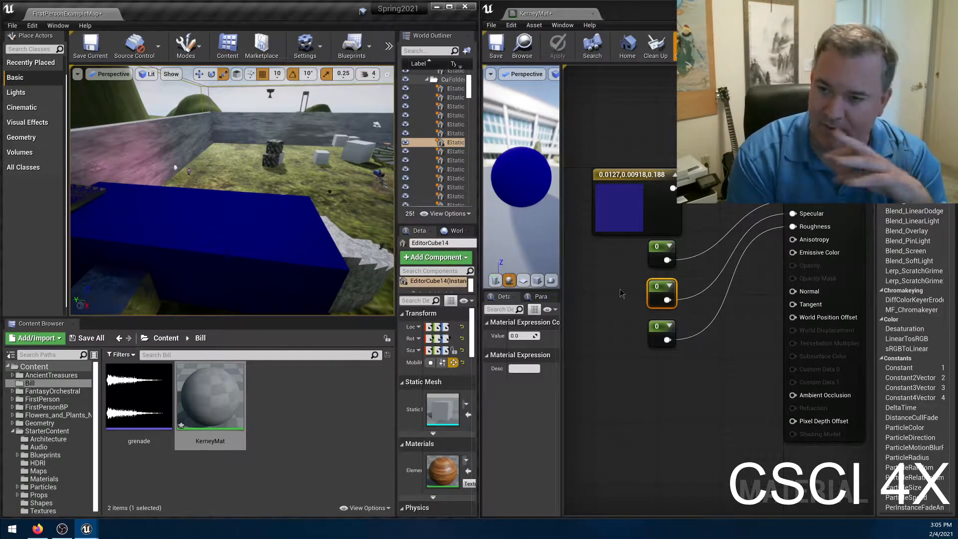
# Set the constant feeding Specular to 0.1 and apply the material.
pyautogui.click(523, 335)
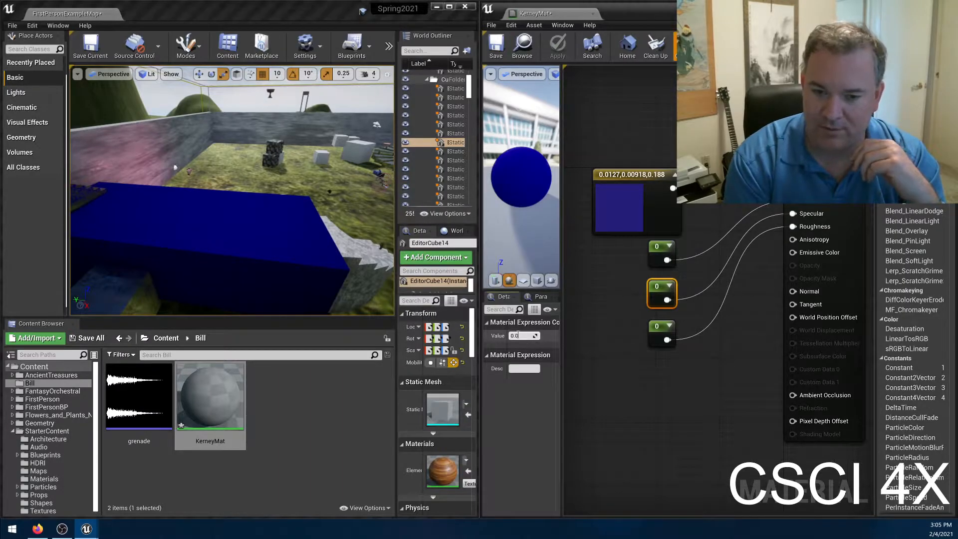
pyautogui.write('0.1')
pyautogui.press('Return')
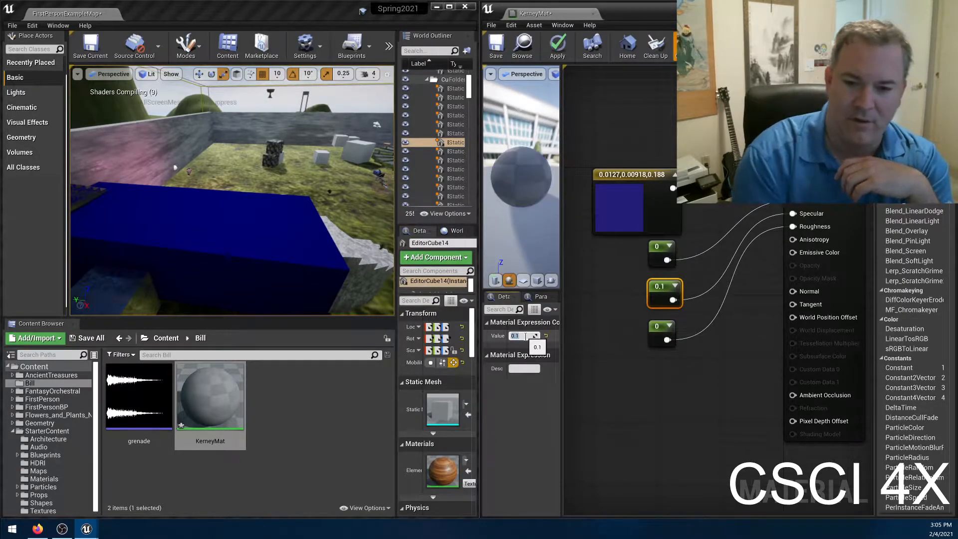
pyautogui.click(554, 54)
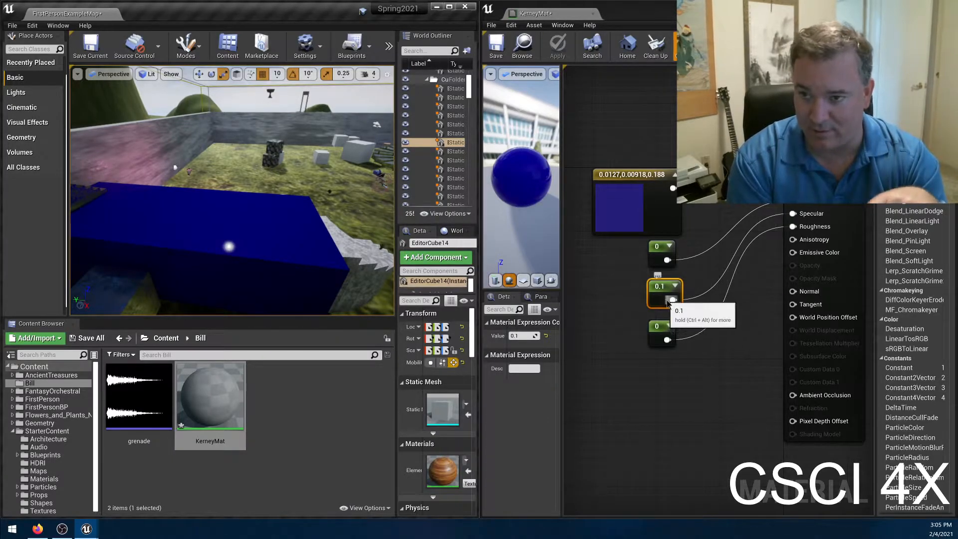
# Set the constant feeding Roughness to 0.3 and apply the material.
pyautogui.click(658, 334)
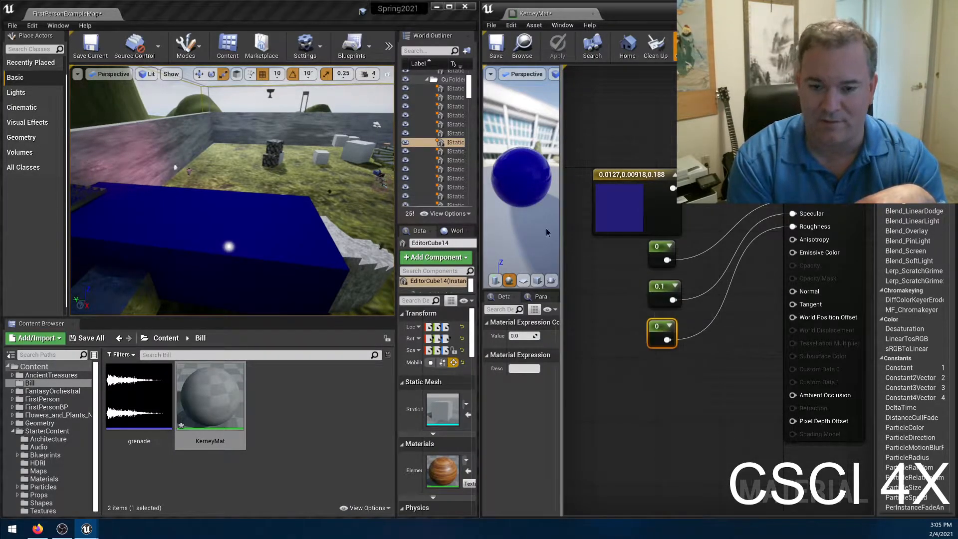
pyautogui.click(521, 336)
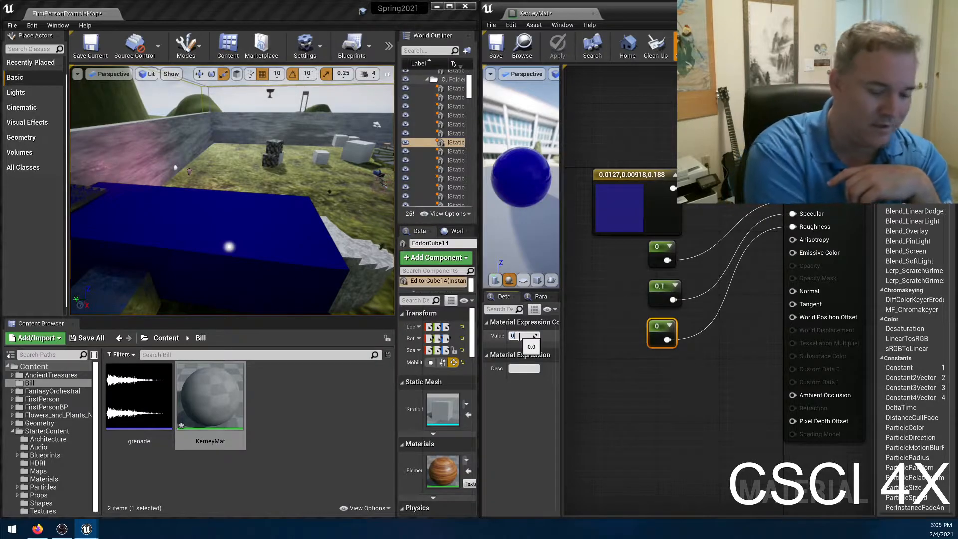
pyautogui.write('0.3')
pyautogui.press('Return')
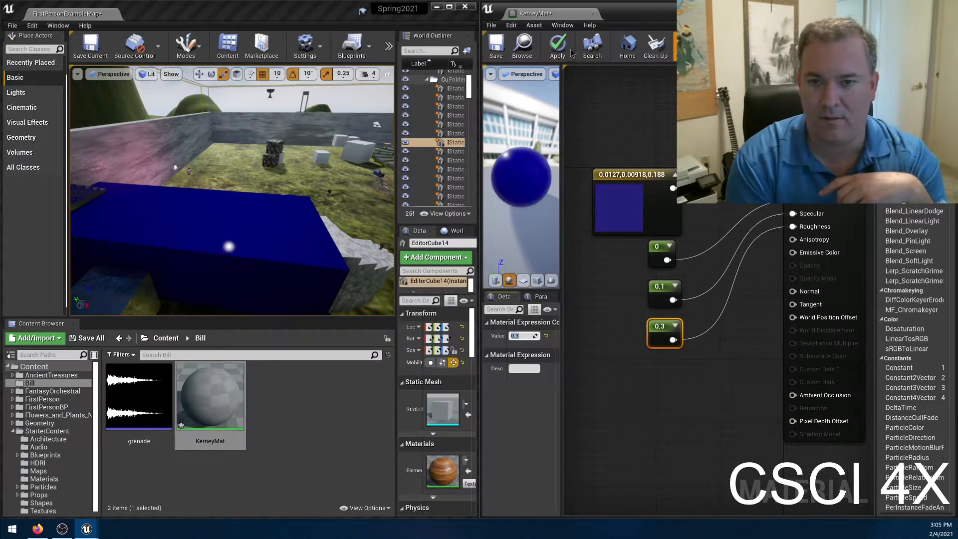
pyautogui.click(565, 48)
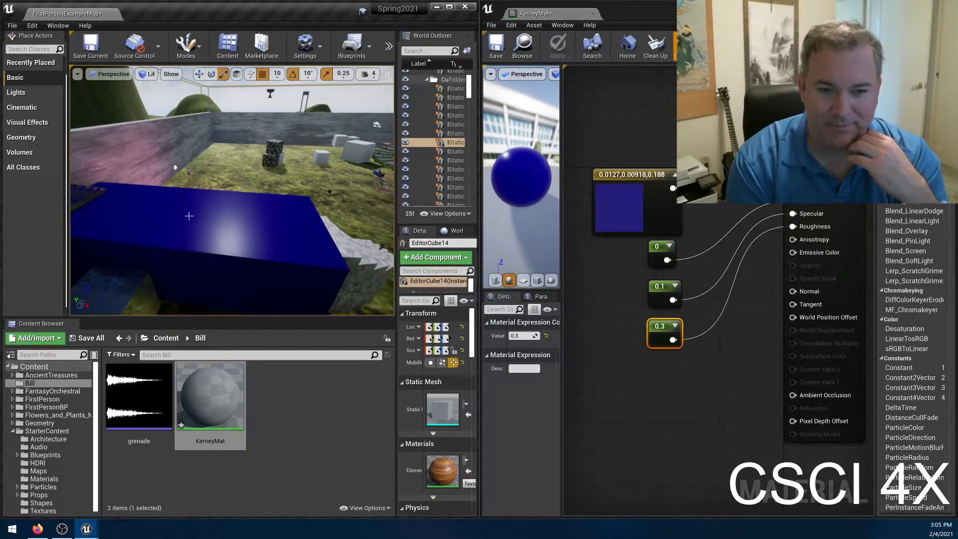
# Set the constant feeding Specular to 0.8 and apply the material.
pyautogui.click(661, 294)
pyautogui.click(521, 336)
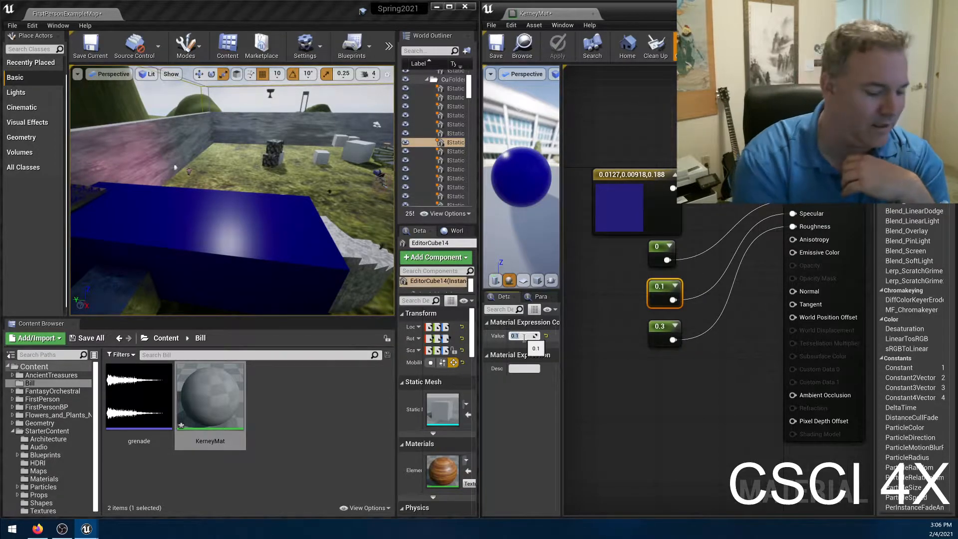
pyautogui.write('0.8')
pyautogui.press('Return')
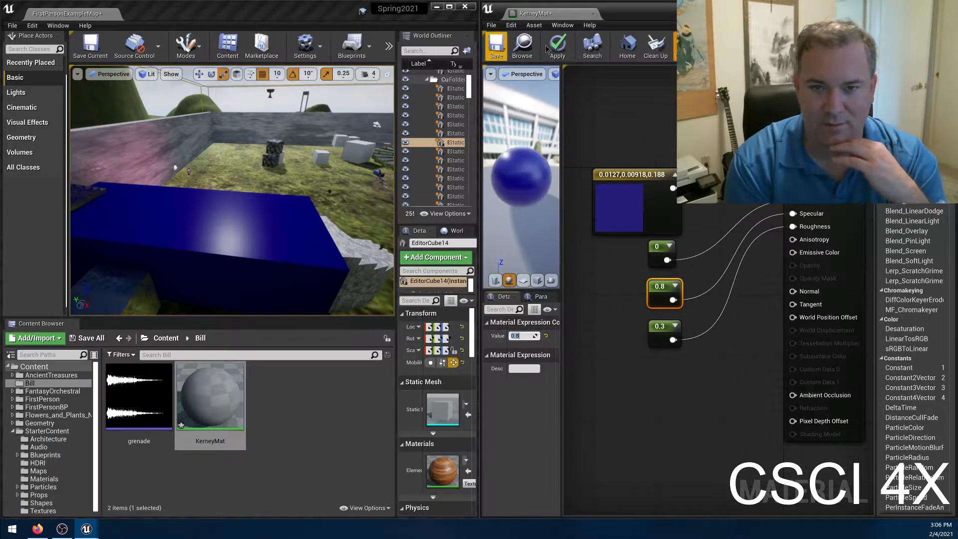
pyautogui.click(557, 48)
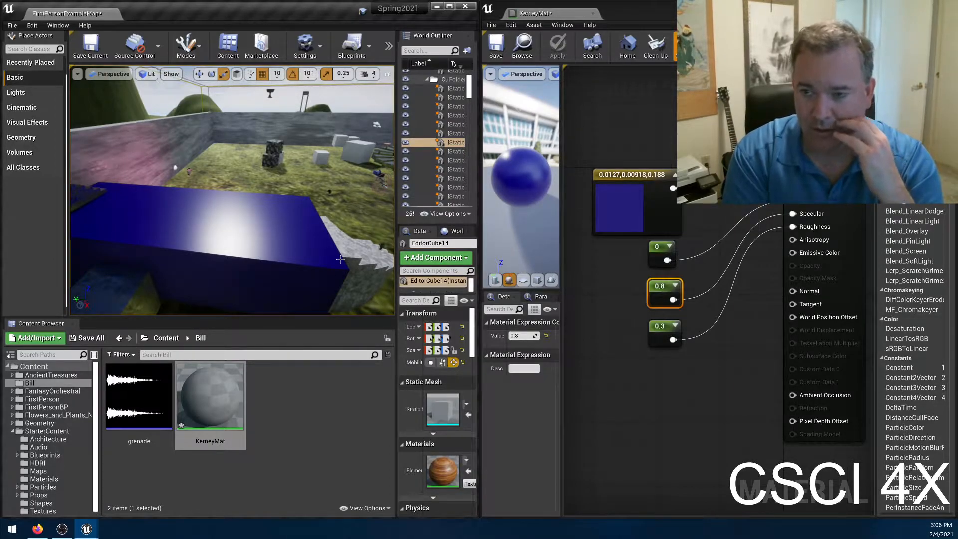
# Set the constant feeding Roughness to 0.8, apply the material, and inspect the block's surface from slightly different angles.
pyautogui.click(660, 335)
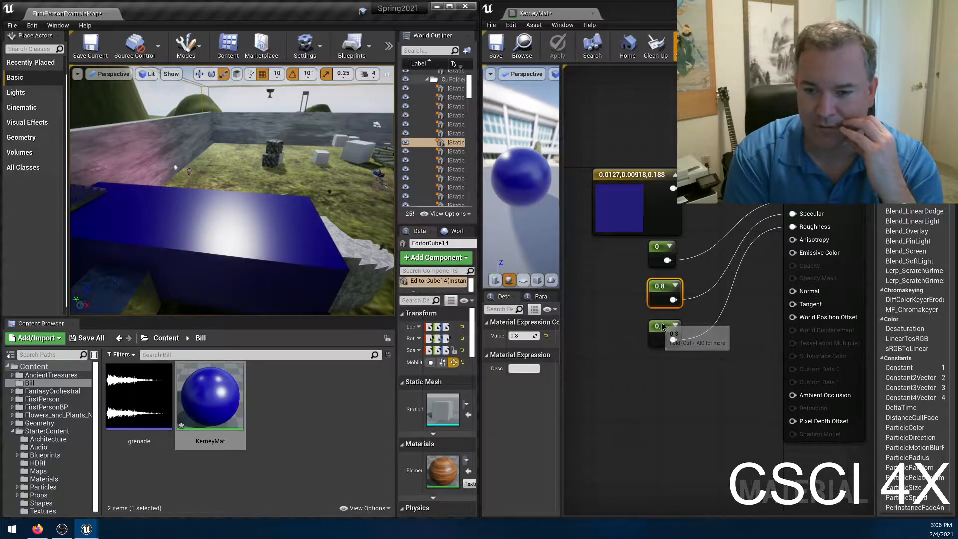
pyautogui.click(519, 336)
pyautogui.write('0.8')
pyautogui.press('Return')
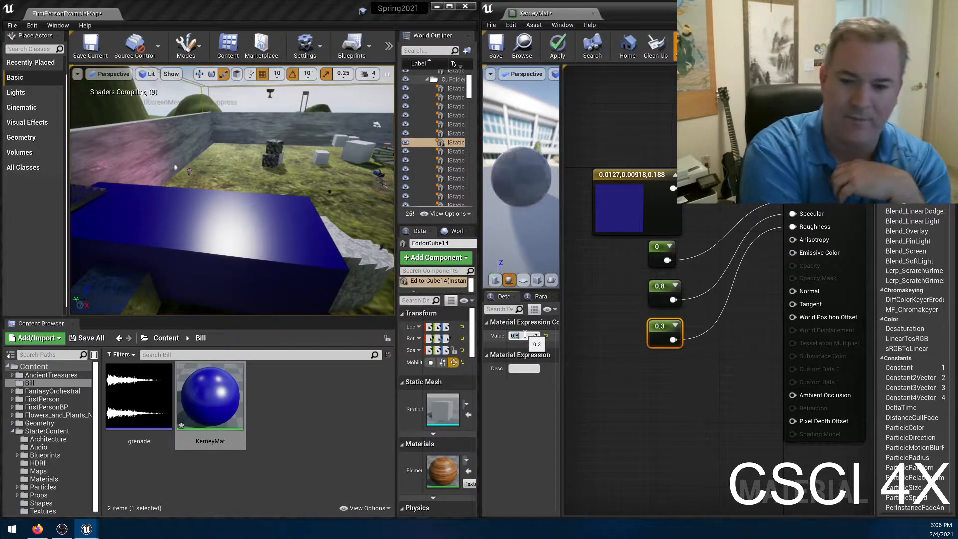
pyautogui.click(557, 47)
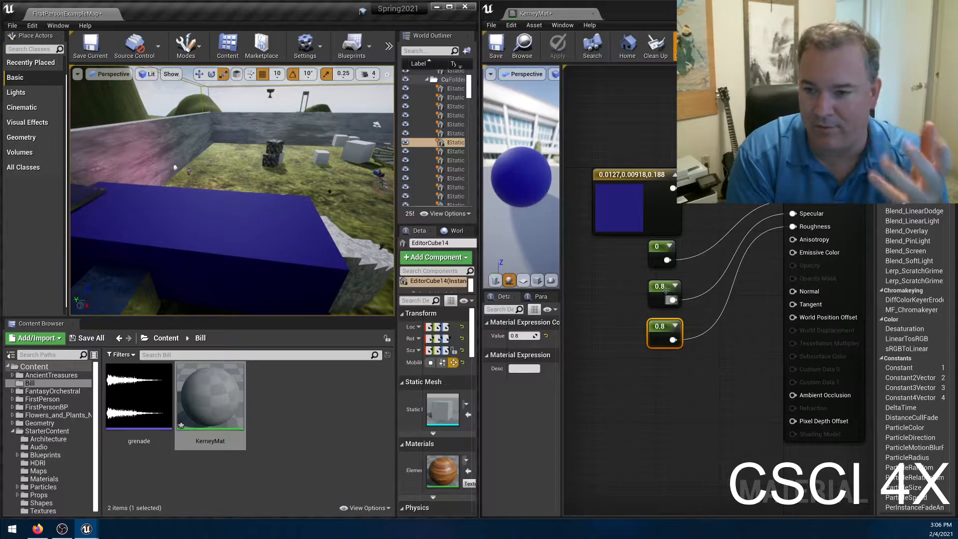
pyautogui.moveTo(232, 189); pyautogui.dragTo(226, 227, button='right')
pyautogui.moveTo(138, 209)
pyautogui.mouseDown(button='right')
pyautogui.moveTo(167, 214)
pyautogui.moveTo(138, 213)
pyautogui.moveTo(154, 216)
pyautogui.moveTo(146, 209)
pyautogui.moveTo(144, 222)
pyautogui.mouseUp(button='right')
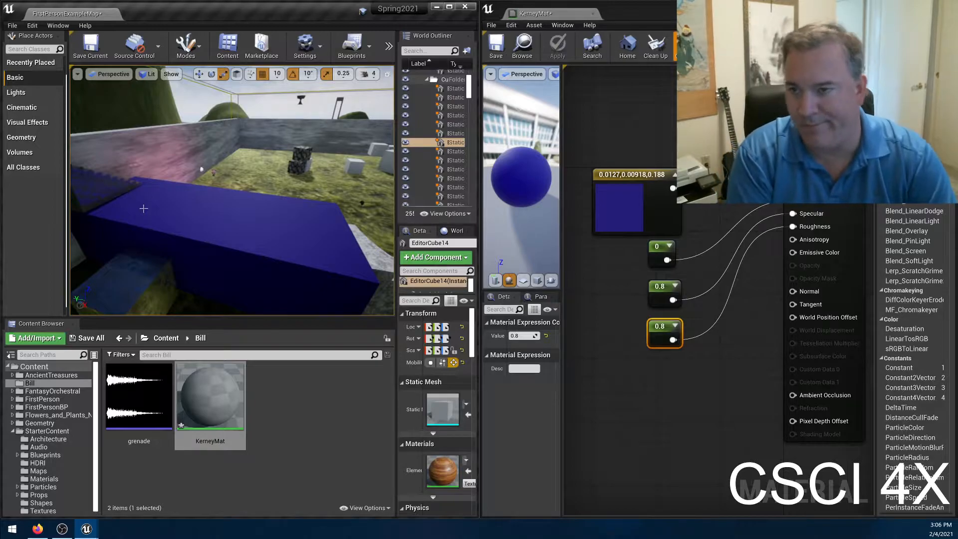
pyautogui.moveTo(144, 209); pyautogui.dragTo(142, 207, button='right')
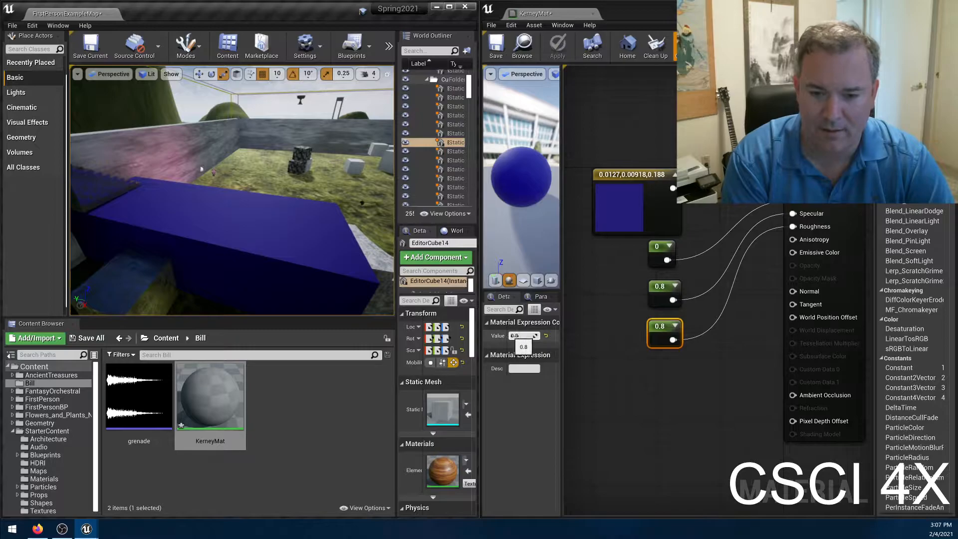
# Return the constant feeding Roughness to 0.3 and apply the material again.
pyautogui.click(523, 335)
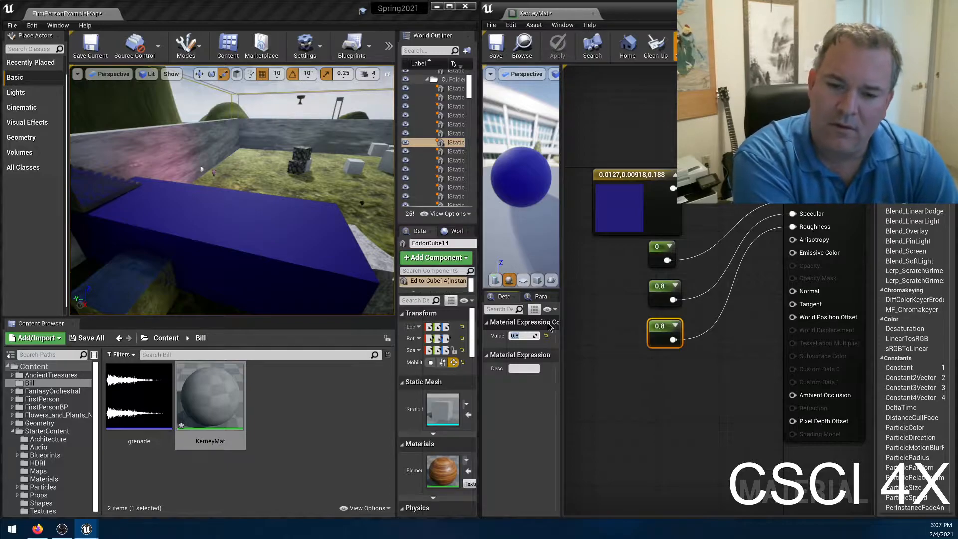
pyautogui.write('0.3')
pyautogui.press('Return')
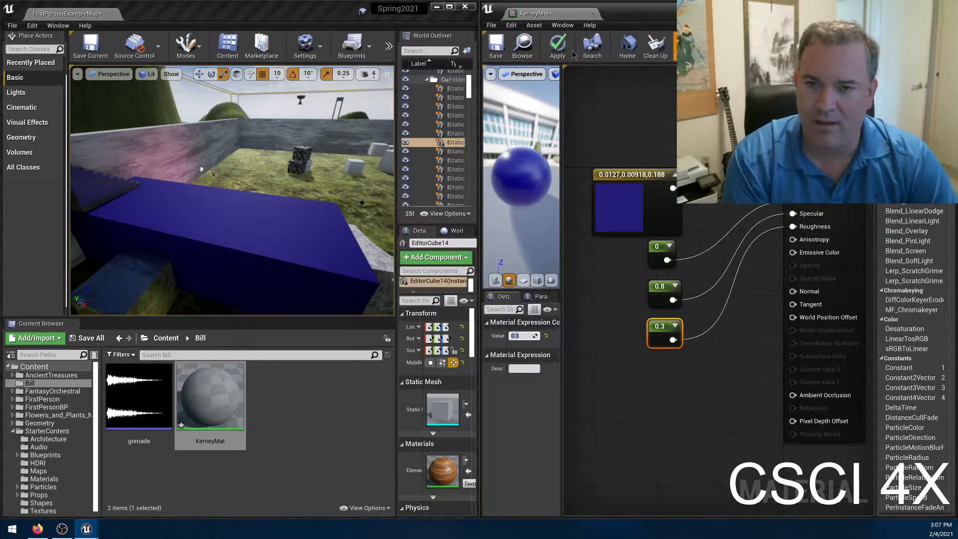
pyautogui.click(557, 46)
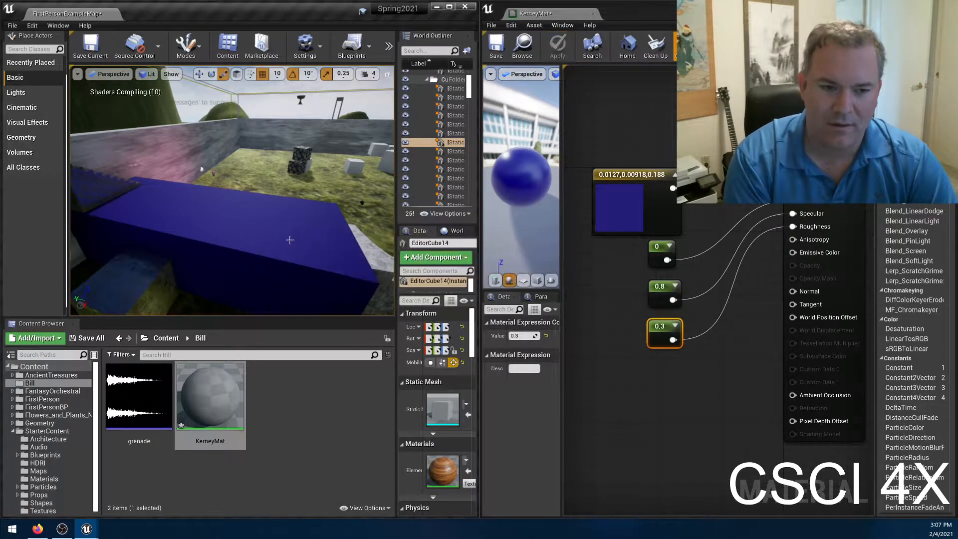
# Set the material's color constant to red 0.6, green 0.3 and blue 0, and apply the material.
pyautogui.doubleClick(605, 189)
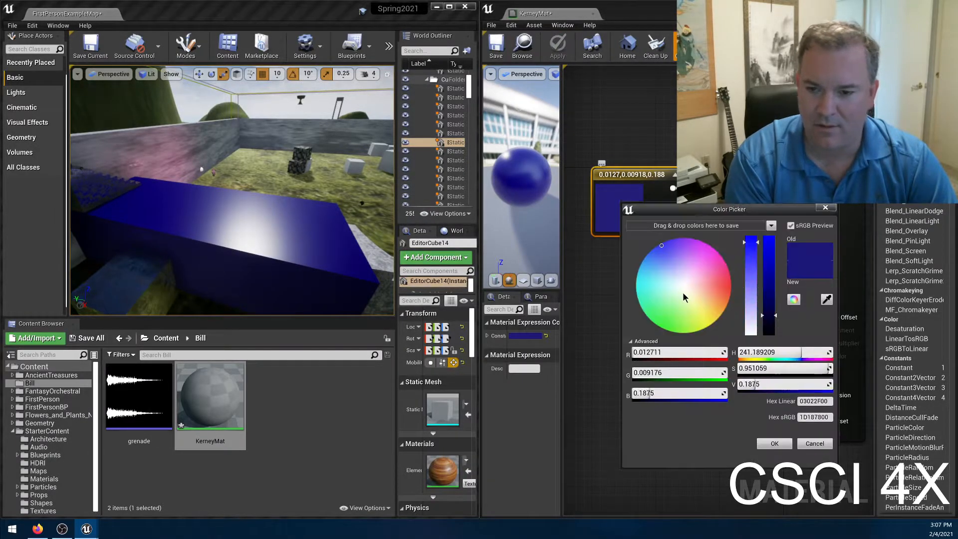
pyautogui.click(672, 354)
pyautogui.write('.6')
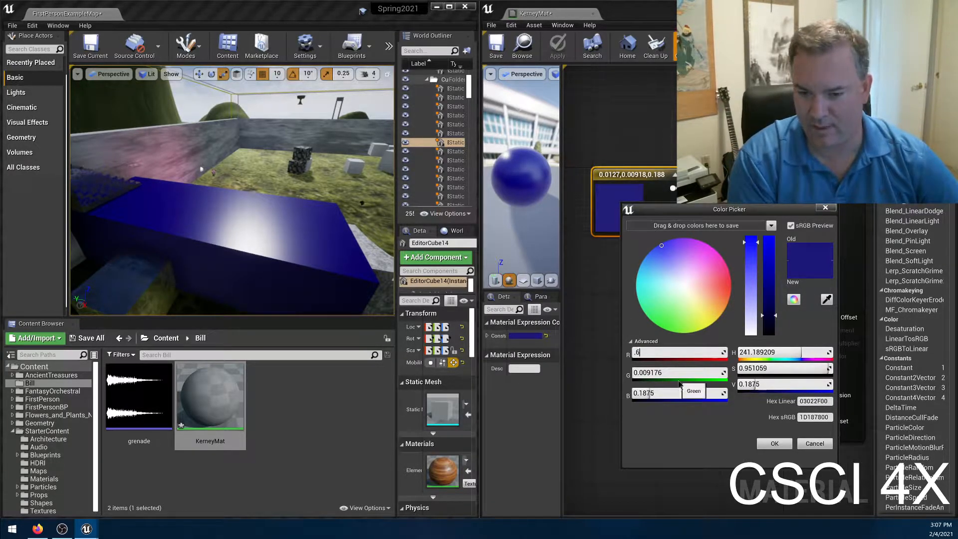
pyautogui.press('Tab')
pyautogui.write('.3')
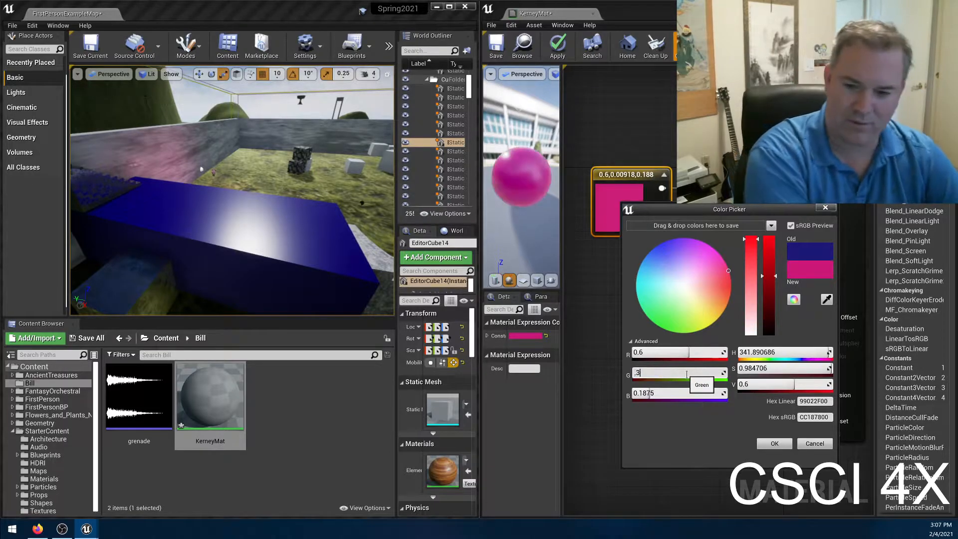
pyautogui.click(664, 392)
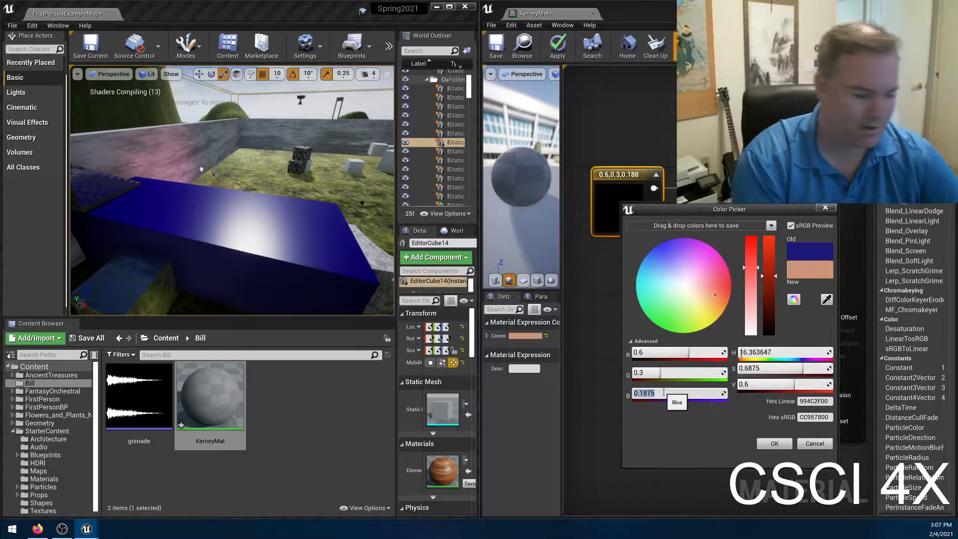
pyautogui.write('0')
pyautogui.press('Return')
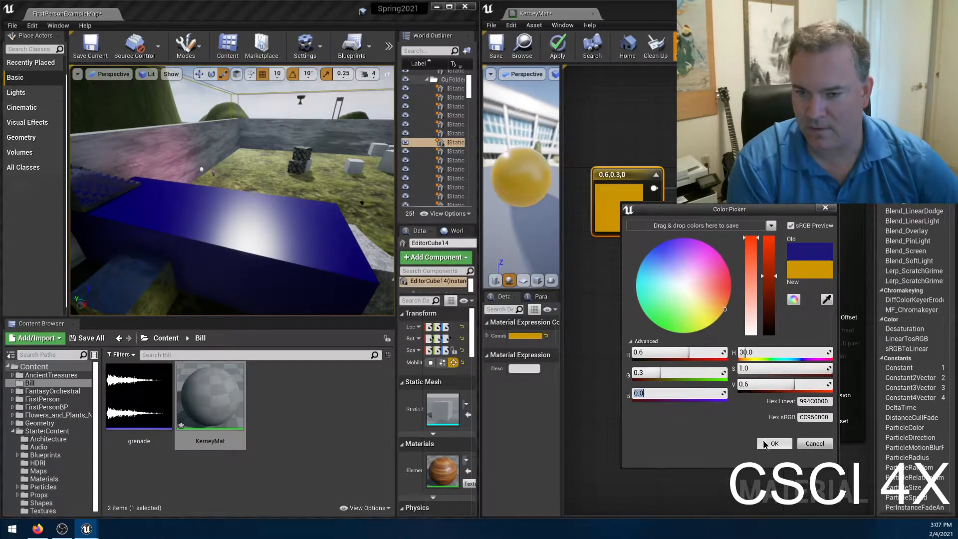
pyautogui.click(773, 444)
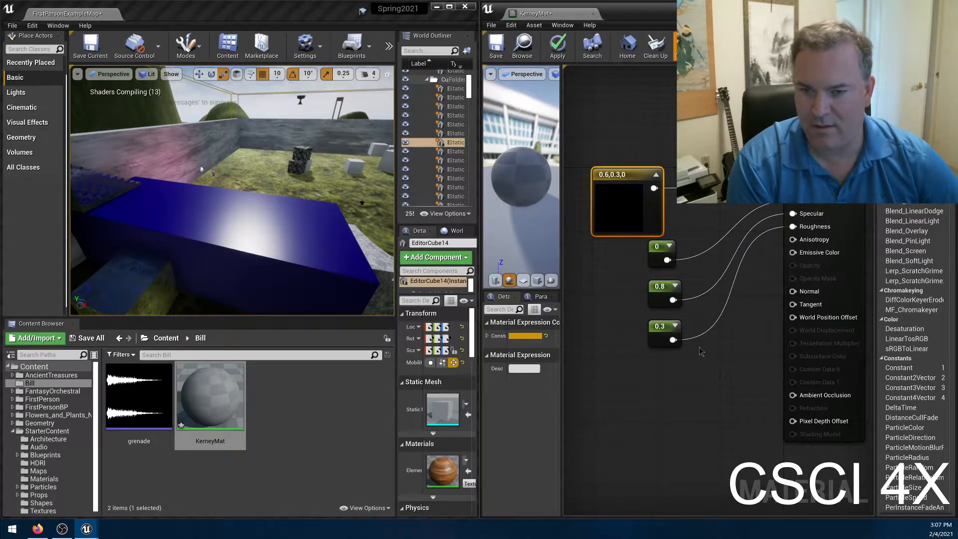
pyautogui.click(561, 44)
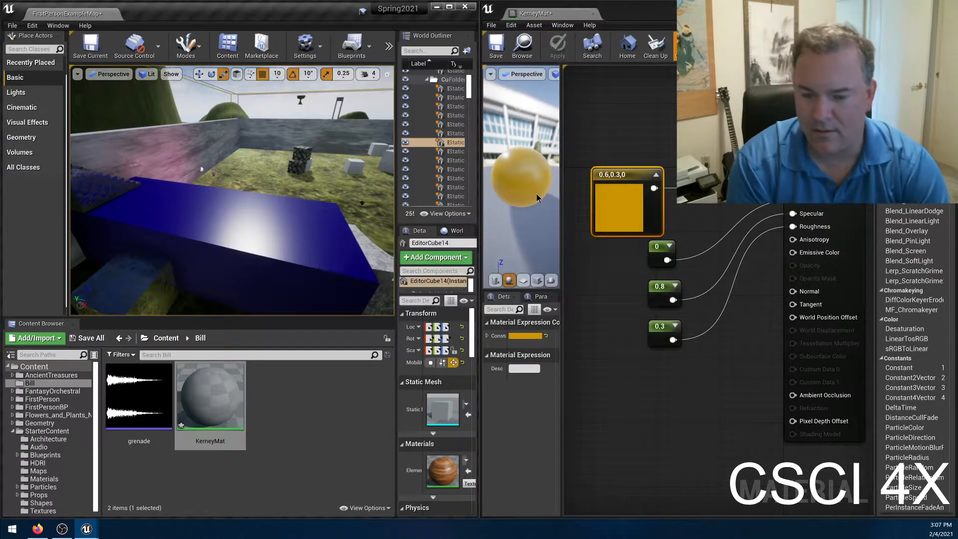
# Lower the color constant to red 0.4 and green 0.2, and apply the material.
pyautogui.doubleClick(627, 210)
pyautogui.click(667, 362)
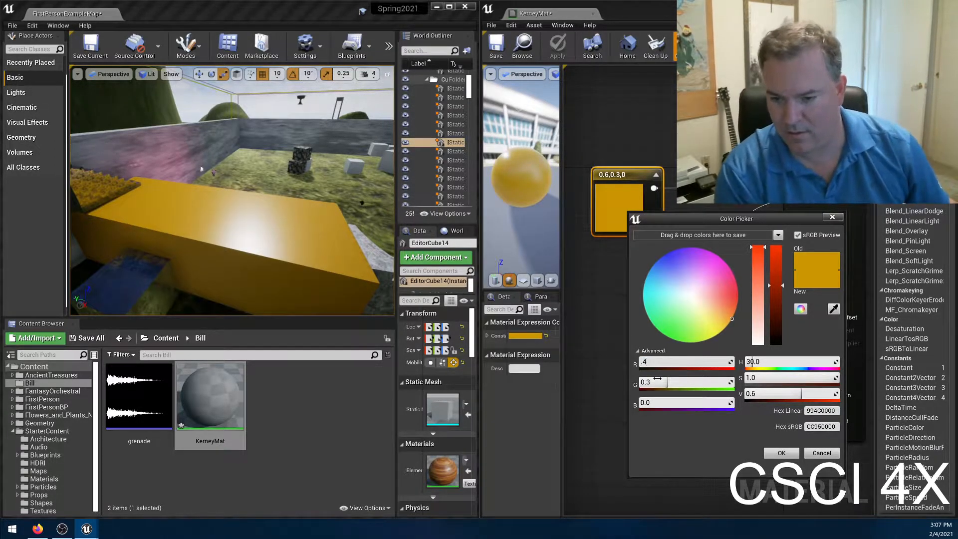
pyautogui.click(656, 381)
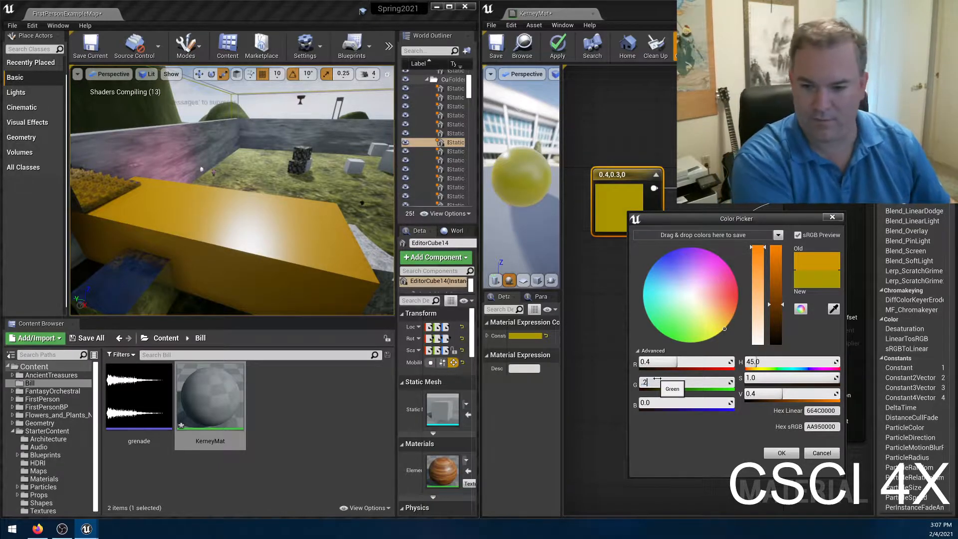
pyautogui.write('.2')
pyautogui.press('Return')
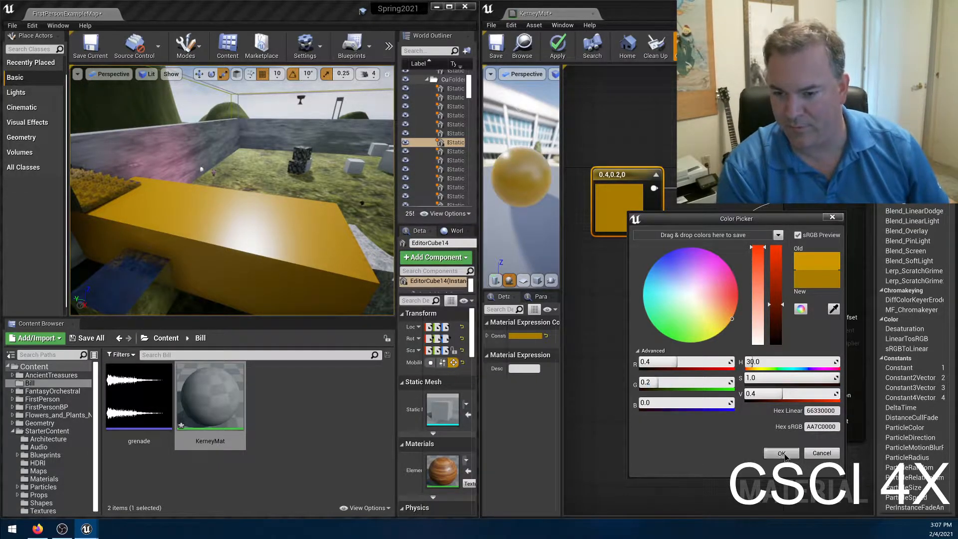
pyautogui.click(780, 453)
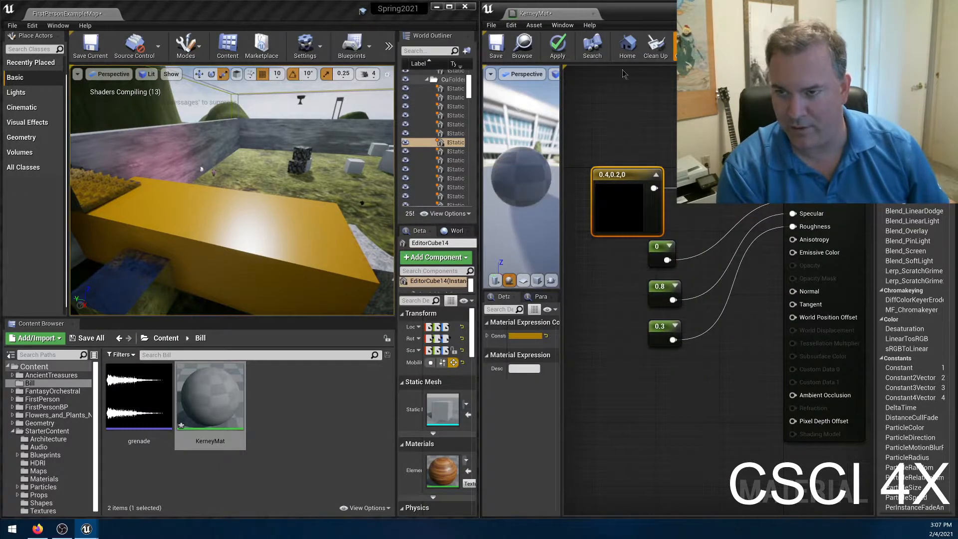
pyautogui.click(541, 64)
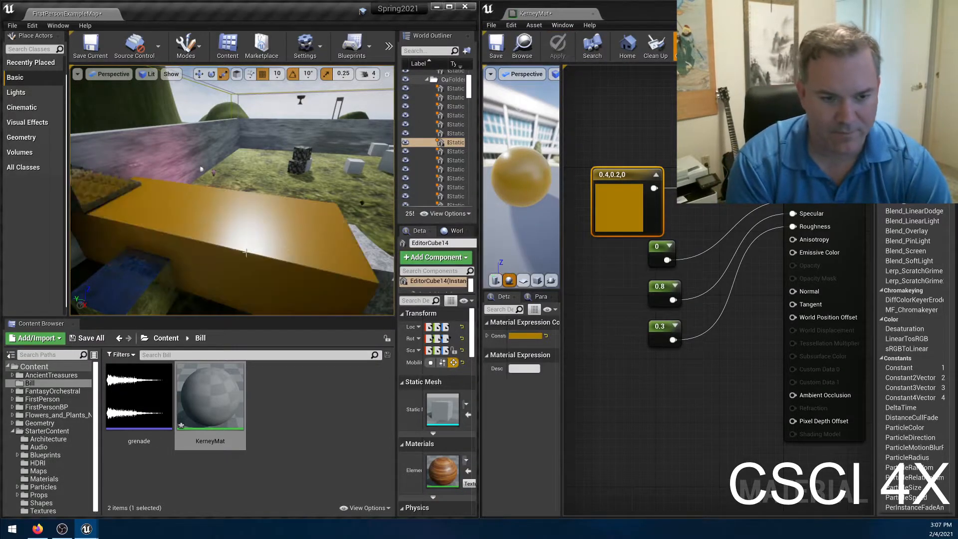
# Darken the color constant to a brightness value of about 0.026, apply the material, and inspect the block's highlight.
pyautogui.doubleClick(629, 202)
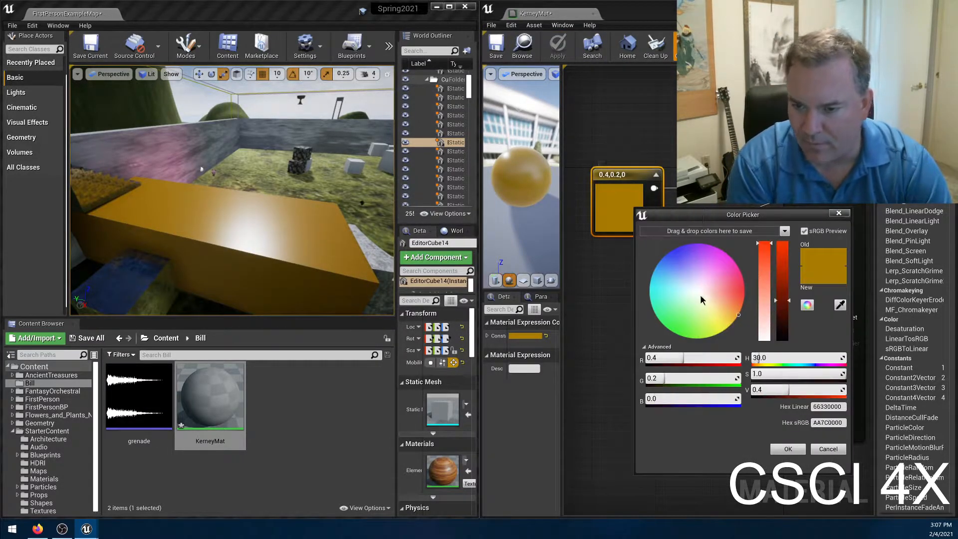
pyautogui.moveTo(781, 310); pyautogui.dragTo(779, 337)
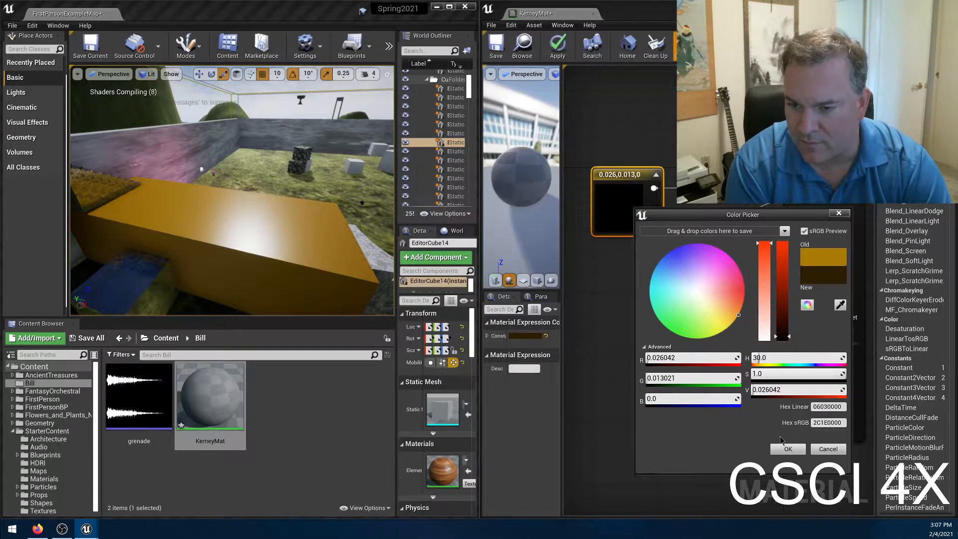
pyautogui.click(788, 449)
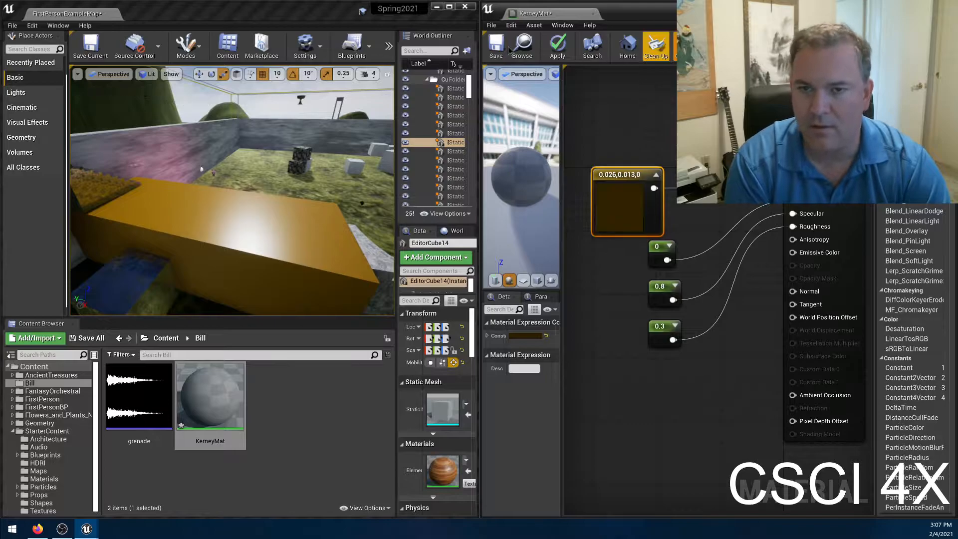
pyautogui.click(558, 47)
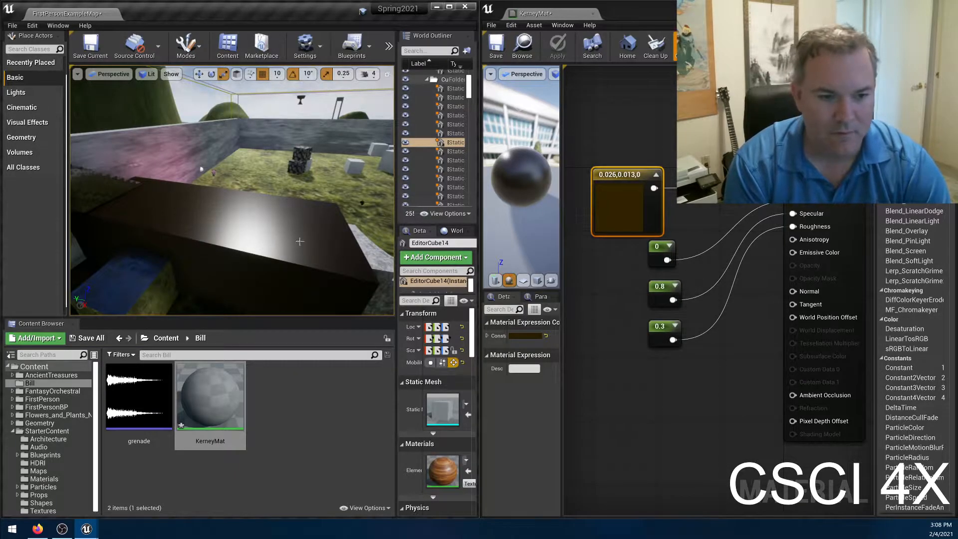
pyautogui.moveTo(232, 190); pyautogui.dragTo(212, 197, button='right')
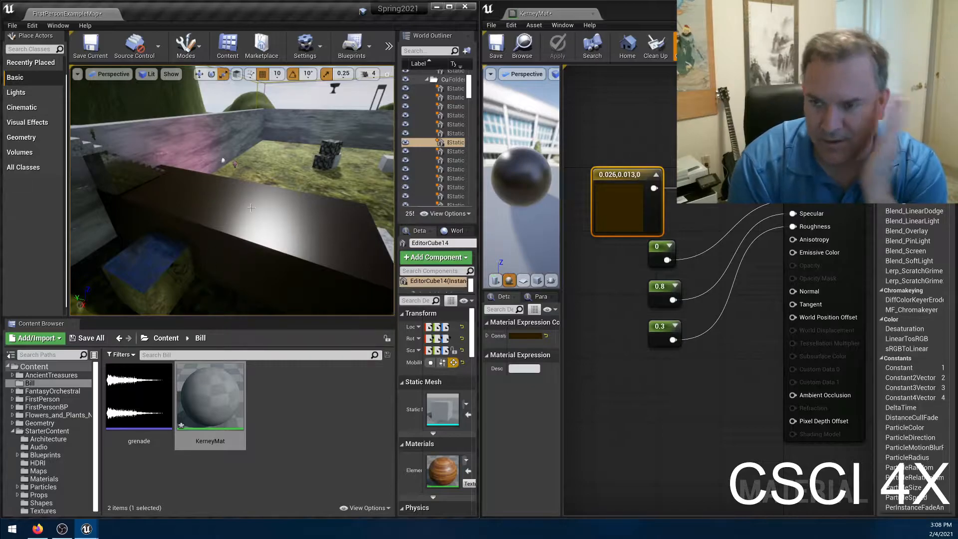
pyautogui.moveTo(188, 203)
pyautogui.mouseDown(button='right')
pyautogui.moveTo(212, 211)
pyautogui.moveTo(185, 213)
pyautogui.moveTo(193, 213)
pyautogui.mouseUp(button='right')
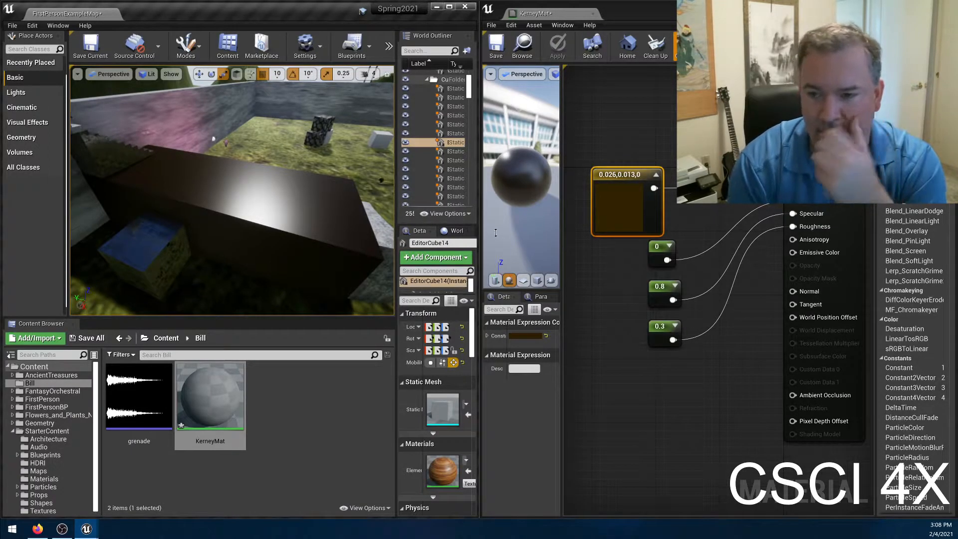
# Set the constant feeding Metallic to 1, apply the material, and inspect the block's highlight in the level.
pyautogui.click(659, 250)
pyautogui.click(517, 335)
pyautogui.write('1')
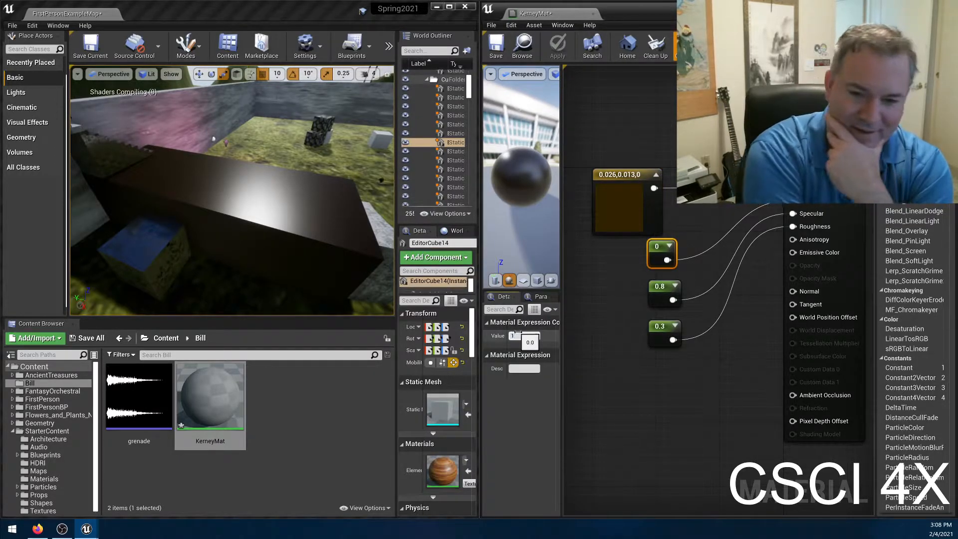
pyautogui.press('Return')
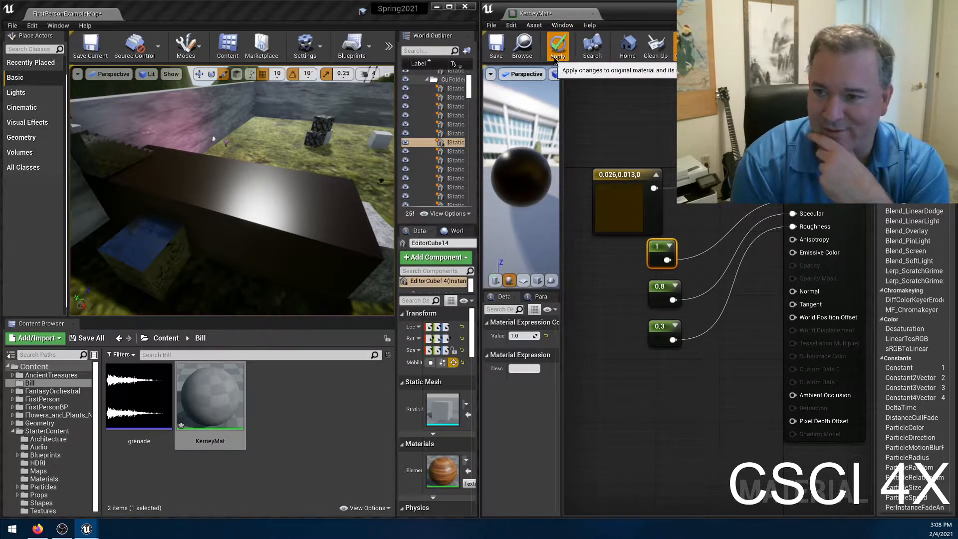
pyautogui.click(554, 56)
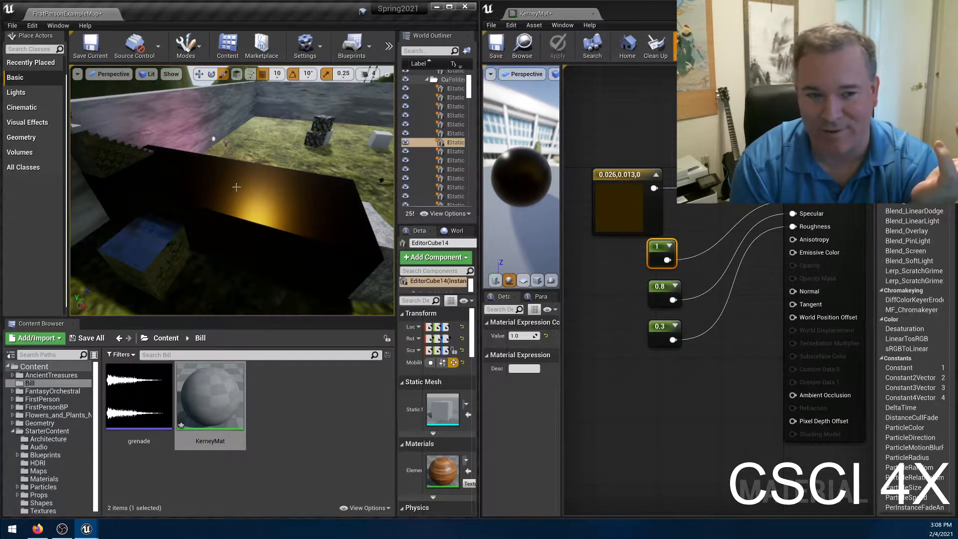
pyautogui.moveTo(272, 192)
pyautogui.mouseDown(button='right')
pyautogui.moveTo(272, 210)
pyautogui.moveTo(272, 182)
pyautogui.moveTo(262, 180)
pyautogui.mouseUp(button='right')
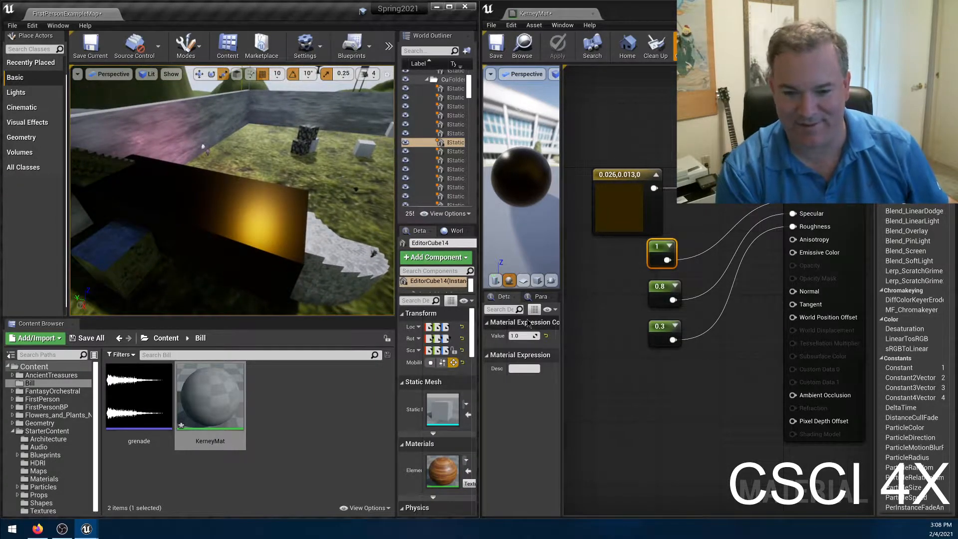
# Return the constant feeding Metallic to 0, apply the material, and check the block's highlight again.
pyautogui.click(515, 335)
pyautogui.write('0')
pyautogui.press('Return')
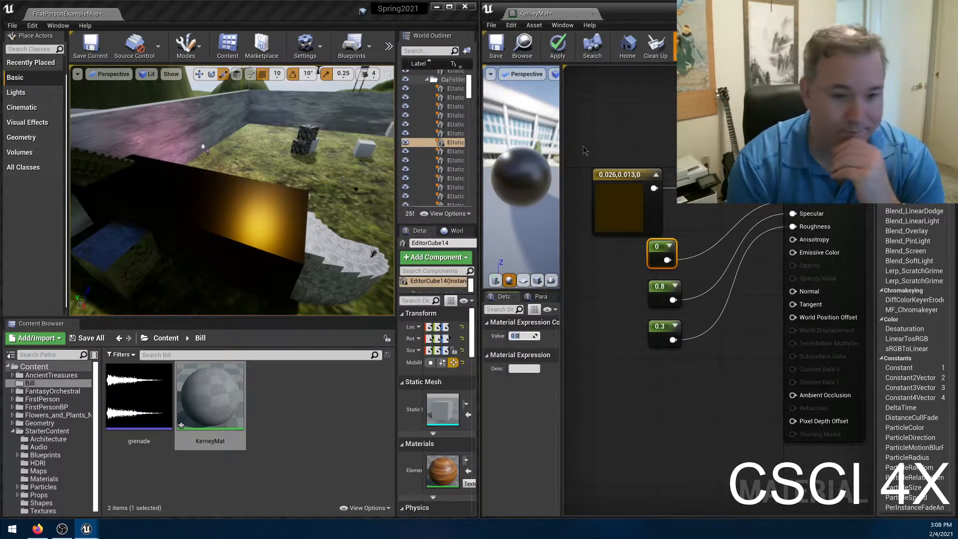
pyautogui.click(554, 46)
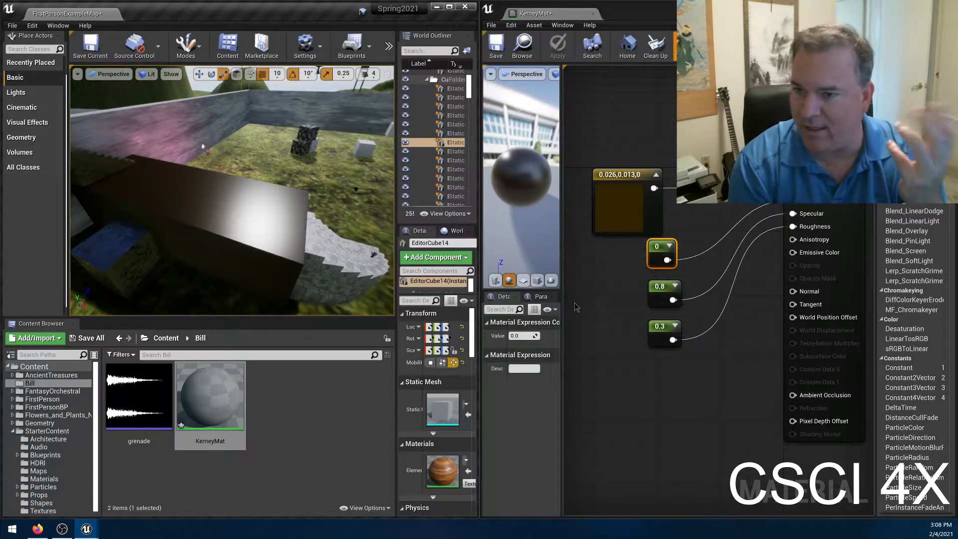
pyautogui.moveTo(237, 241)
pyautogui.mouseDown(button='right')
pyautogui.moveTo(270, 241)
pyautogui.moveTo(247, 249)
pyautogui.mouseUp(button='right')
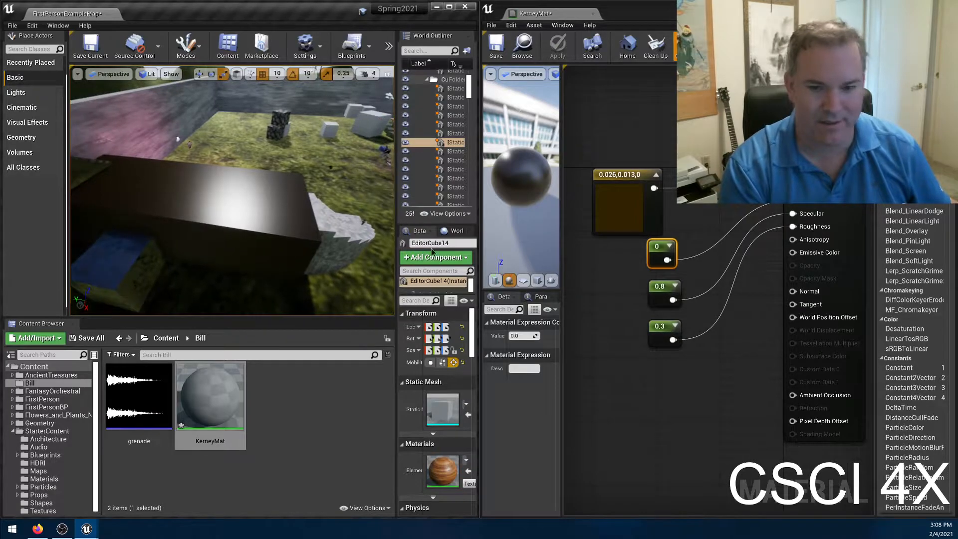
# Set the constant feeding Roughness to 0.4 and the one feeding Specular to 0.6, and apply the material.
pyautogui.click(654, 325)
pyautogui.click(523, 336)
pyautogui.write('0.4')
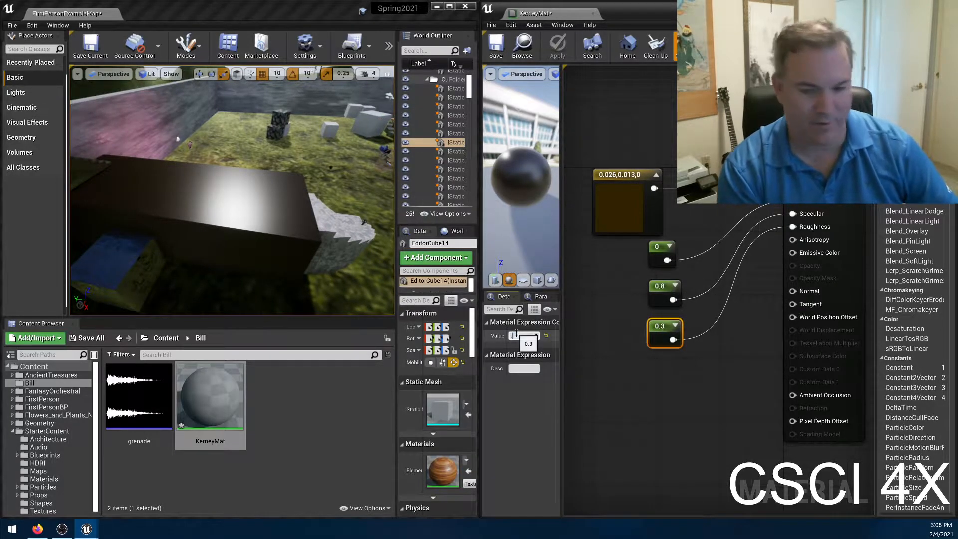
pyautogui.press('Return')
pyautogui.click(659, 289)
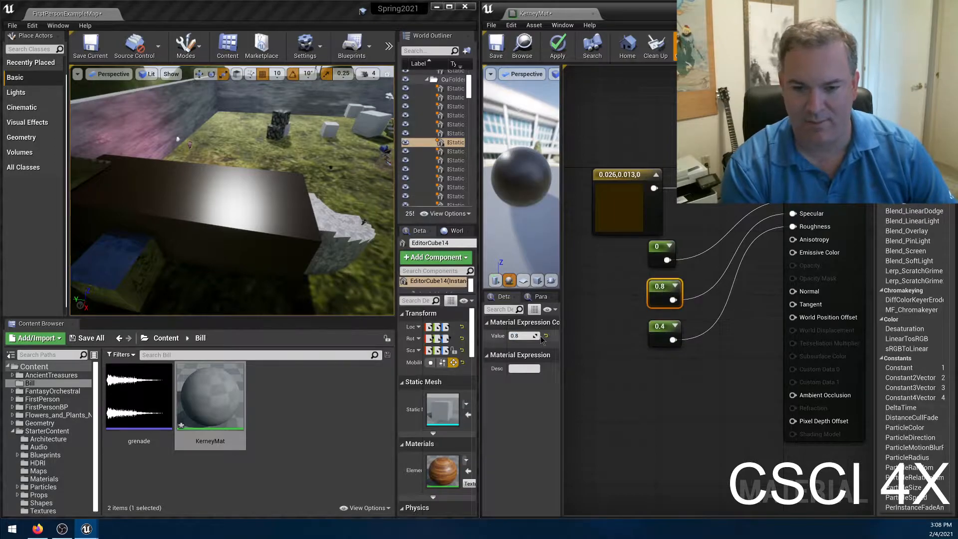
pyautogui.write('0.6')
pyautogui.press('Return')
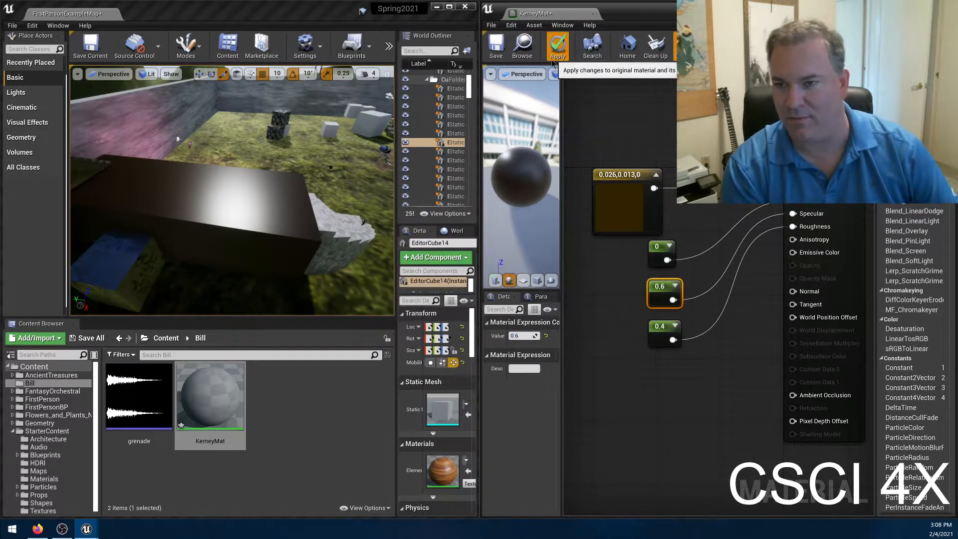
pyautogui.click(555, 49)
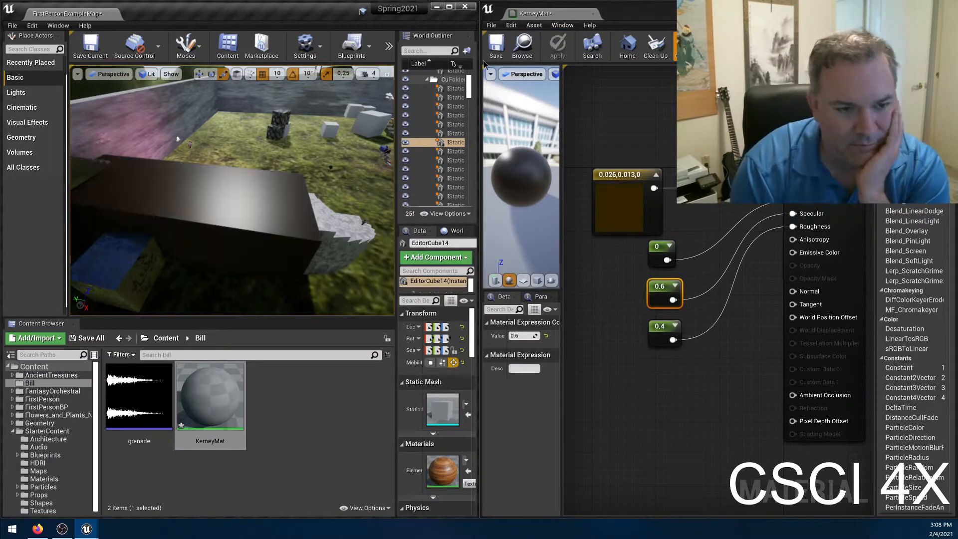
pyautogui.moveTo(277, 194); pyautogui.dragTo(256, 209, button='right')
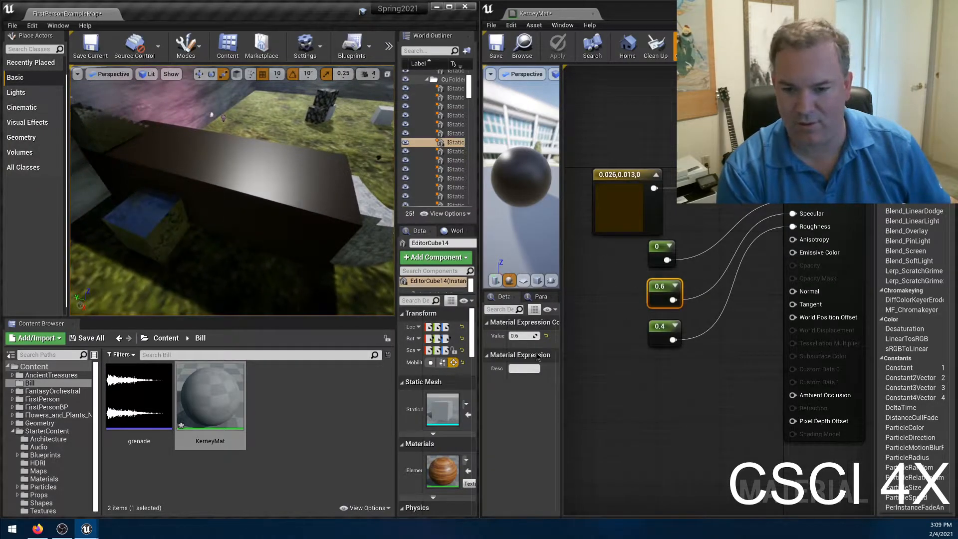
# Lower the constant feeding Specular to 0.4, apply the material, and inspect the block in the level.
pyautogui.click(521, 338)
pyautogui.write('.4')
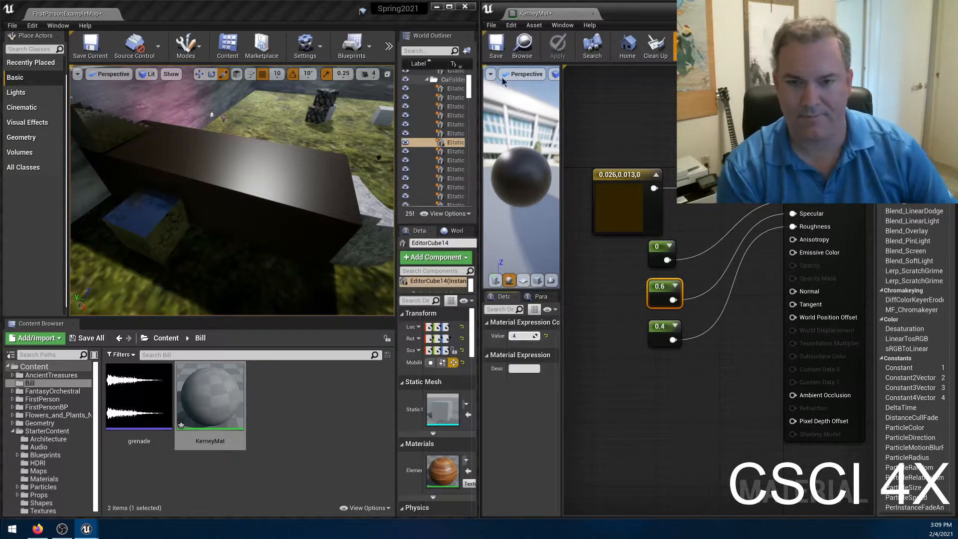
pyautogui.press('Return')
pyautogui.click(557, 48)
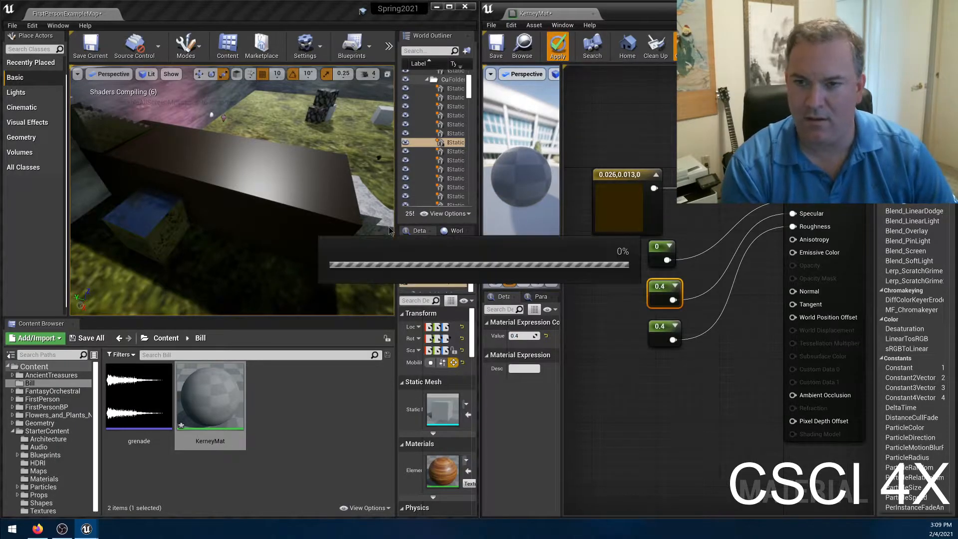
pyautogui.press('w')
pyautogui.moveTo(187, 185)
pyautogui.mouseDown(button='right')
pyautogui.moveTo(212, 188)
pyautogui.moveTo(230, 174)
pyautogui.moveTo(173, 178)
pyautogui.mouseUp(button='right')
pyautogui.press('d')
pyautogui.press('a')
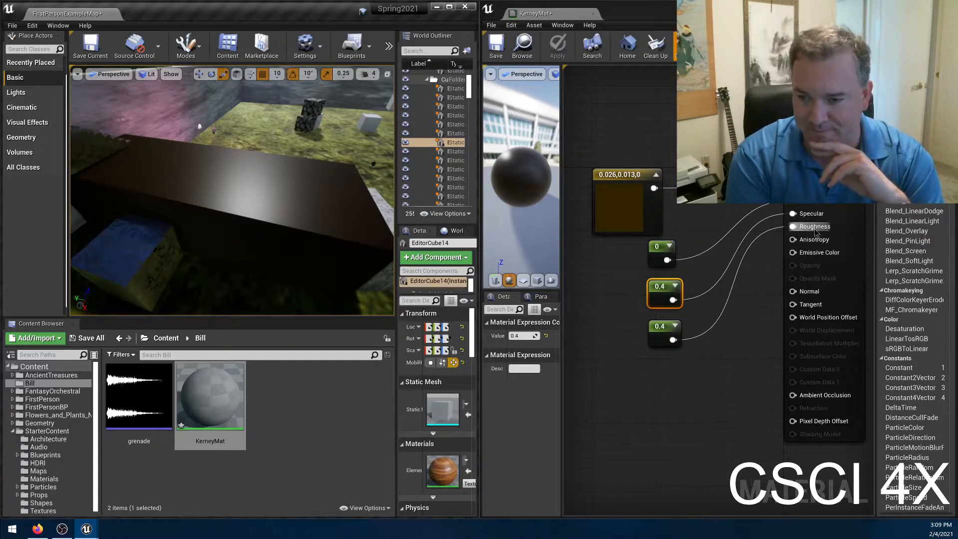
pyautogui.moveTo(812, 241)
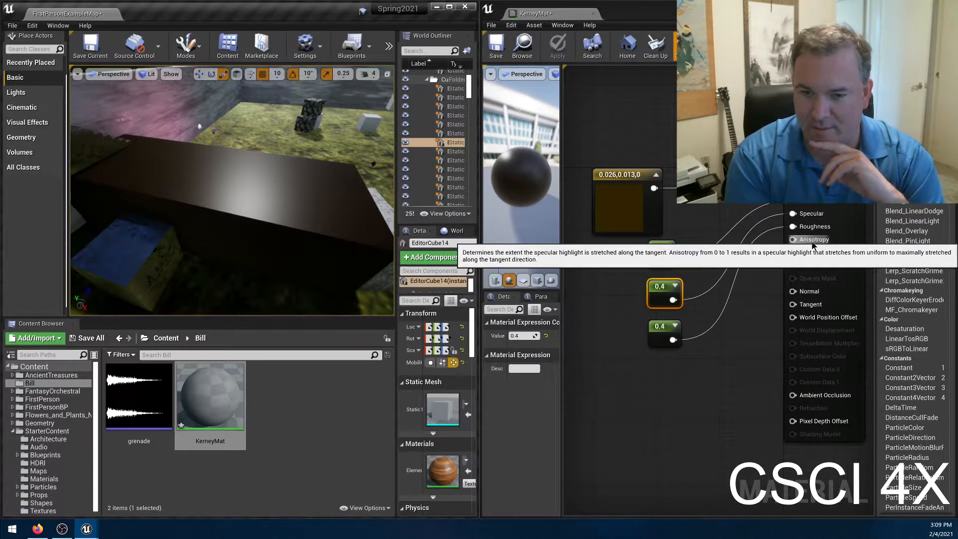
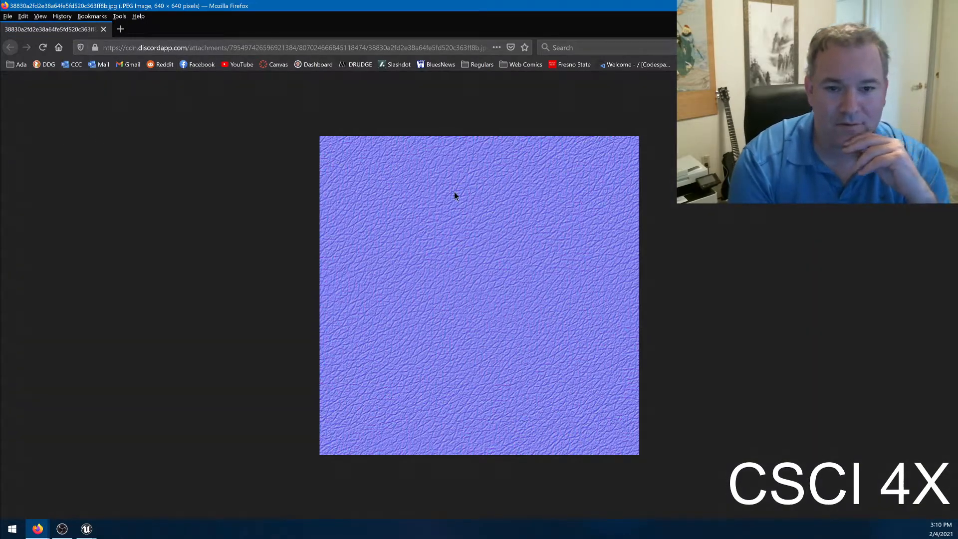
# Save the purple leather normal map image from Firefox to the Desktop under its suggested file name and close its tab.
pyautogui.rightClick(454, 195)
pyautogui.click(474, 216)
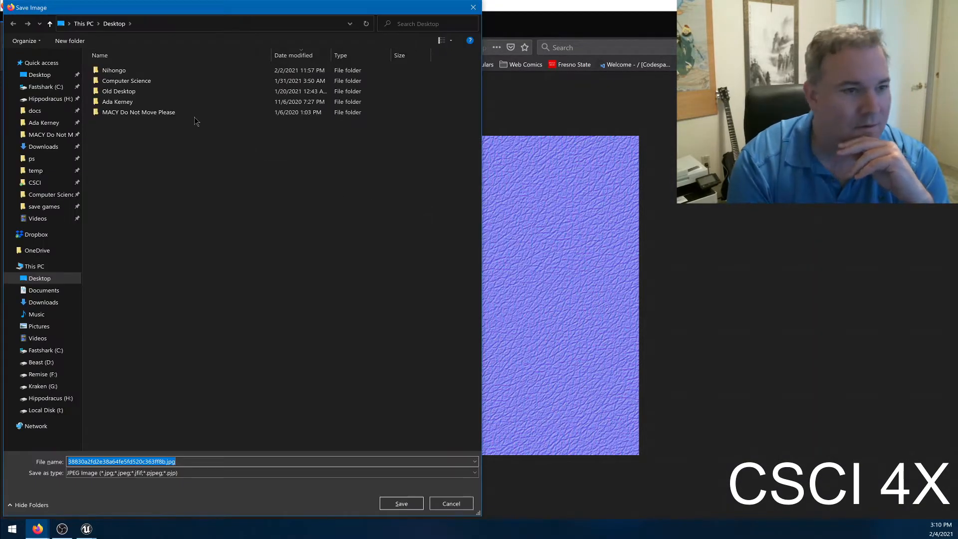
pyautogui.click(402, 503)
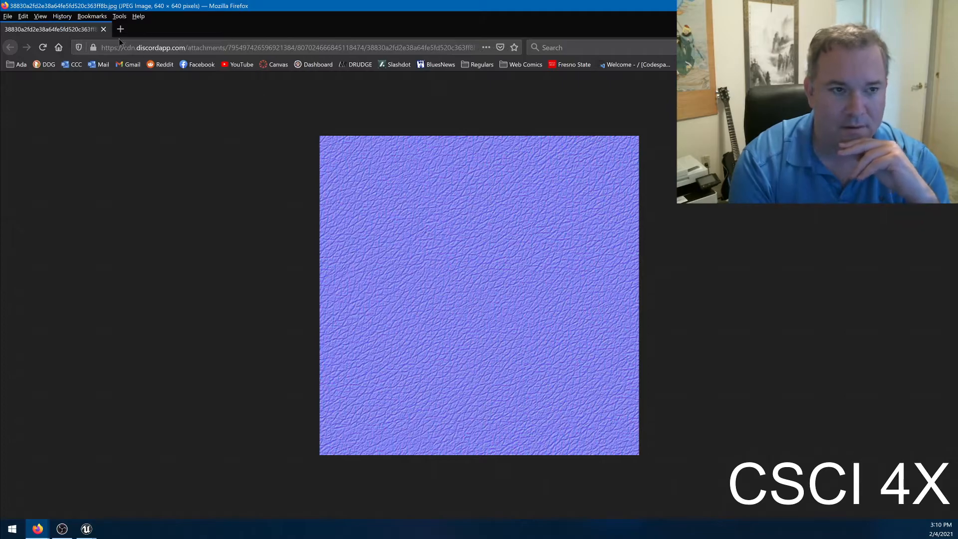
pyautogui.click(103, 29)
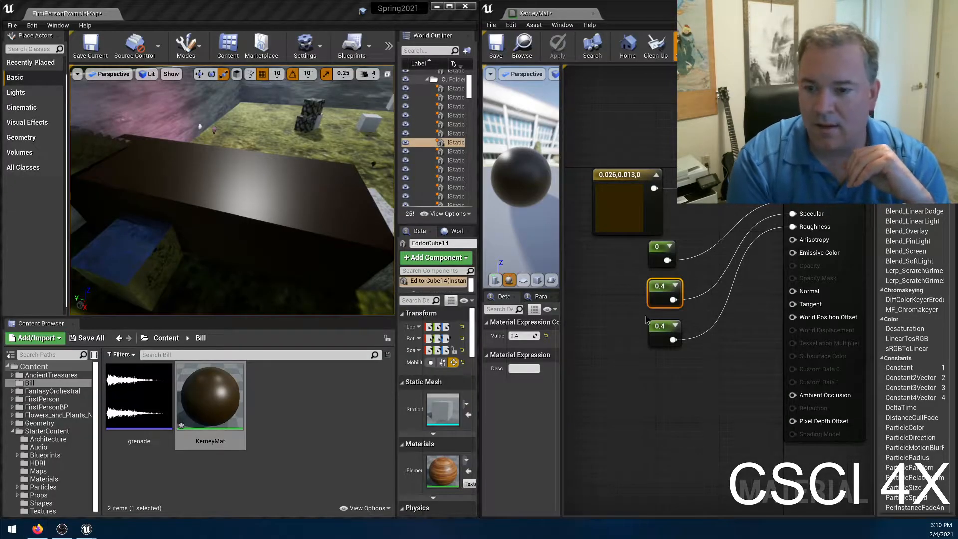
# Import the downloaded JPG from the Desktop into the Bill content folder and save all levels.
pyautogui.click(683, 418)
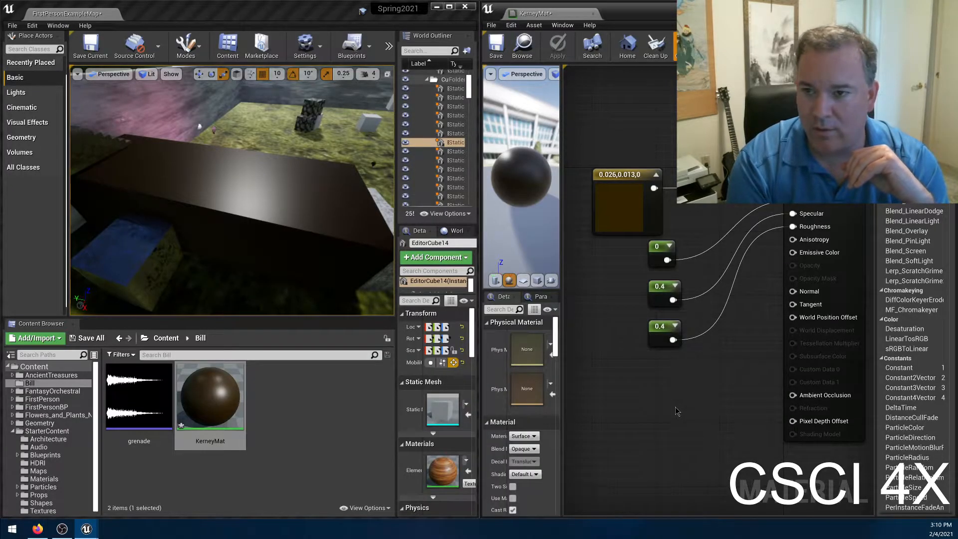
pyautogui.click(298, 419)
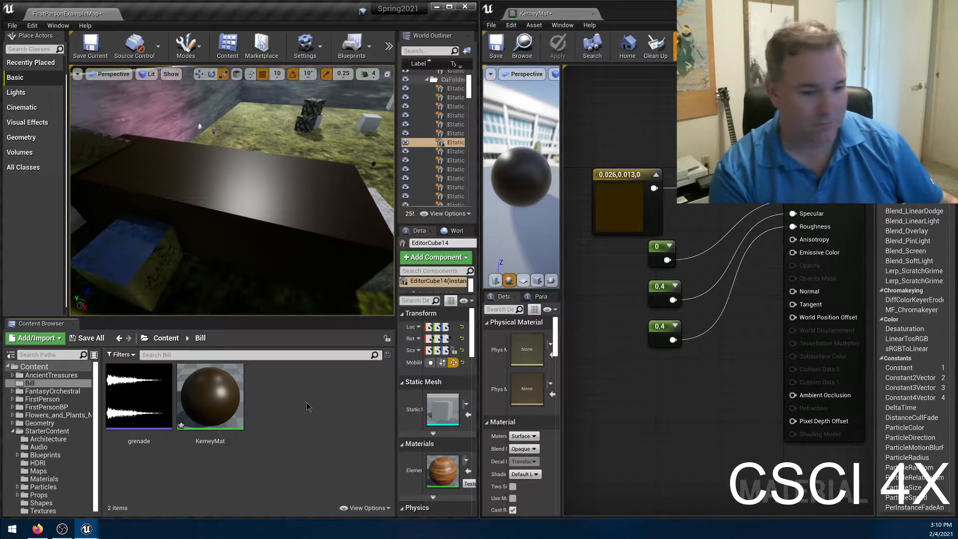
pyautogui.click(51, 343)
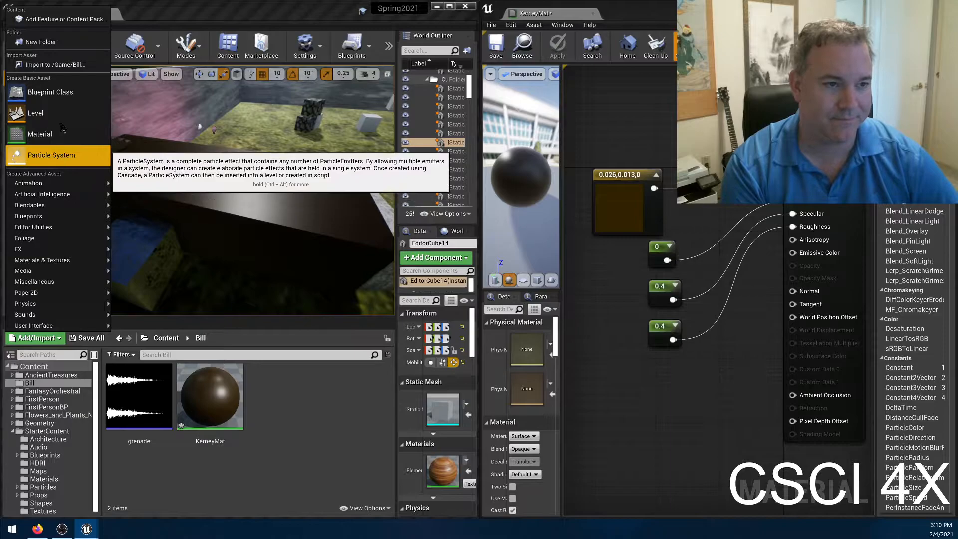
pyautogui.click(55, 65)
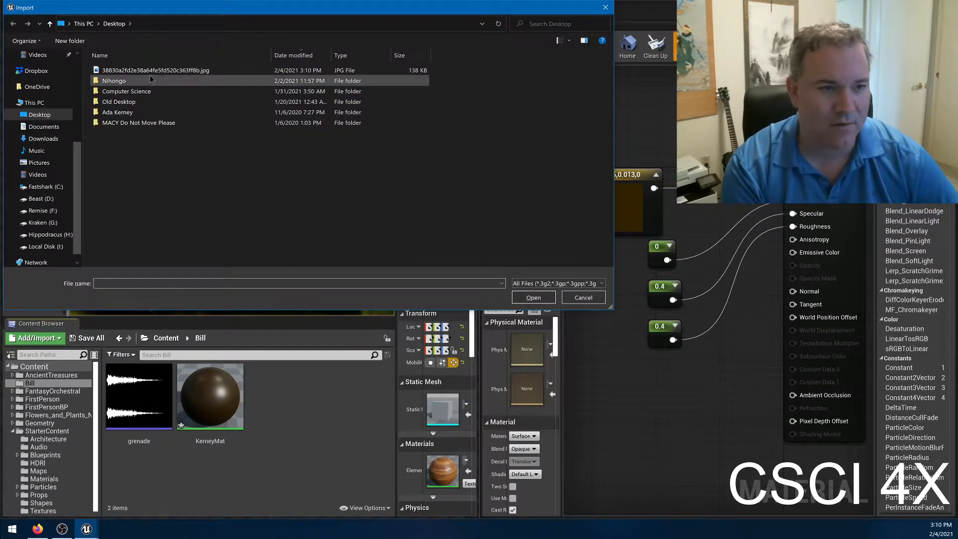
pyautogui.click(156, 70)
pyautogui.doubleClick(156, 70)
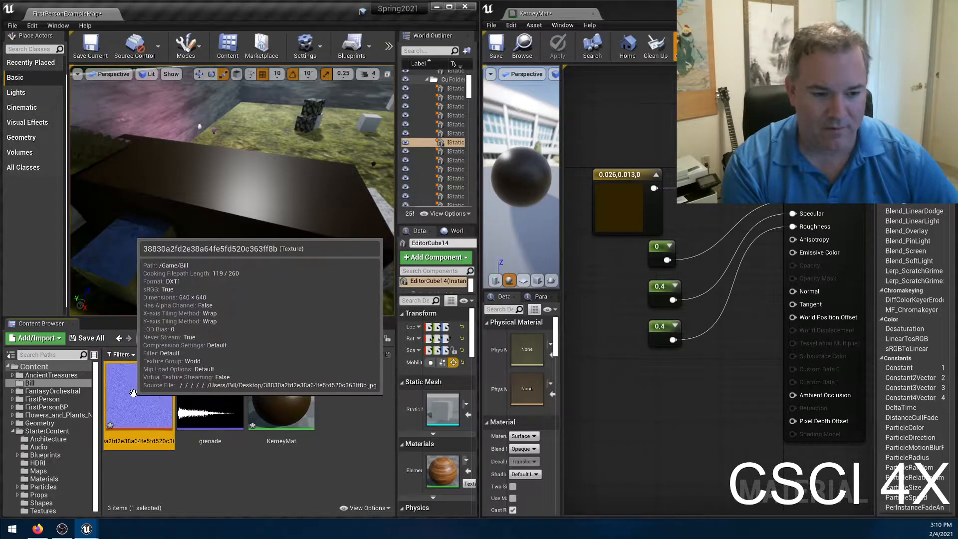
pyautogui.click(20, 25)
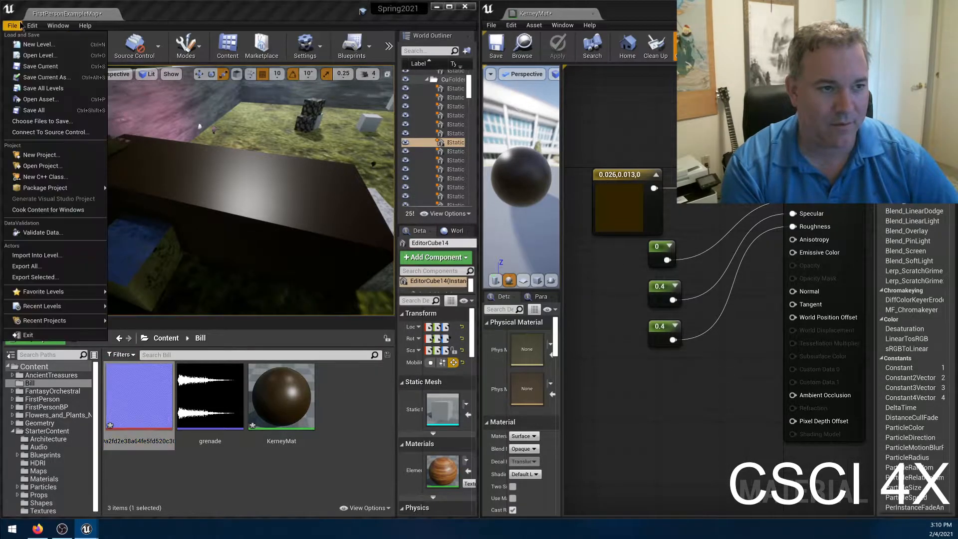
pyautogui.click(27, 92)
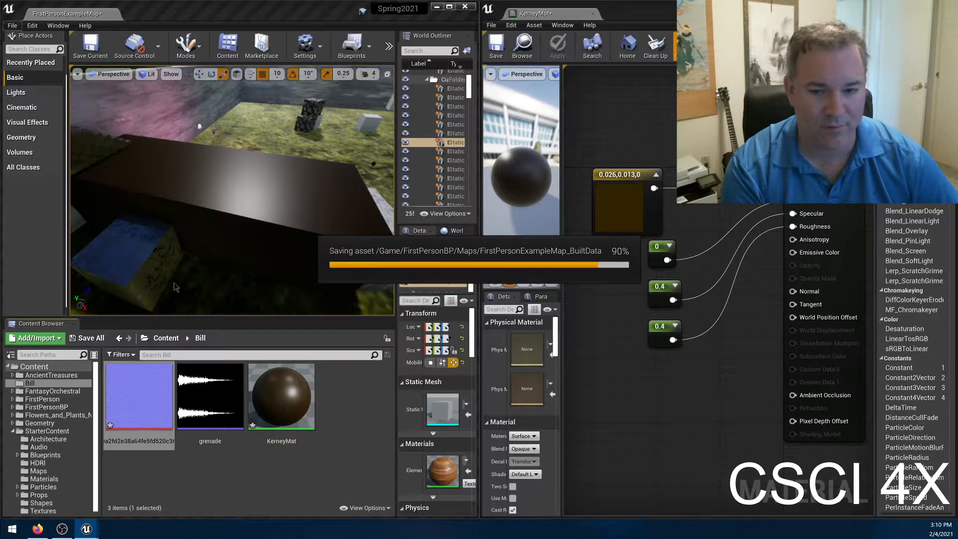
# Add the imported texture to the KerneyMat graph as a Texture Sample node below the constants.
pyautogui.moveTo(139, 396); pyautogui.dragTo(611, 373)
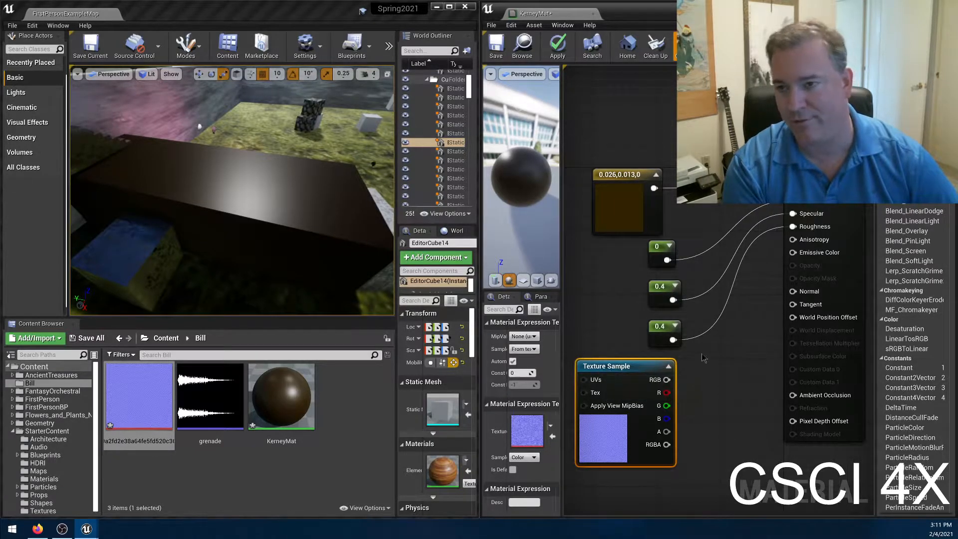
pyautogui.click(713, 386)
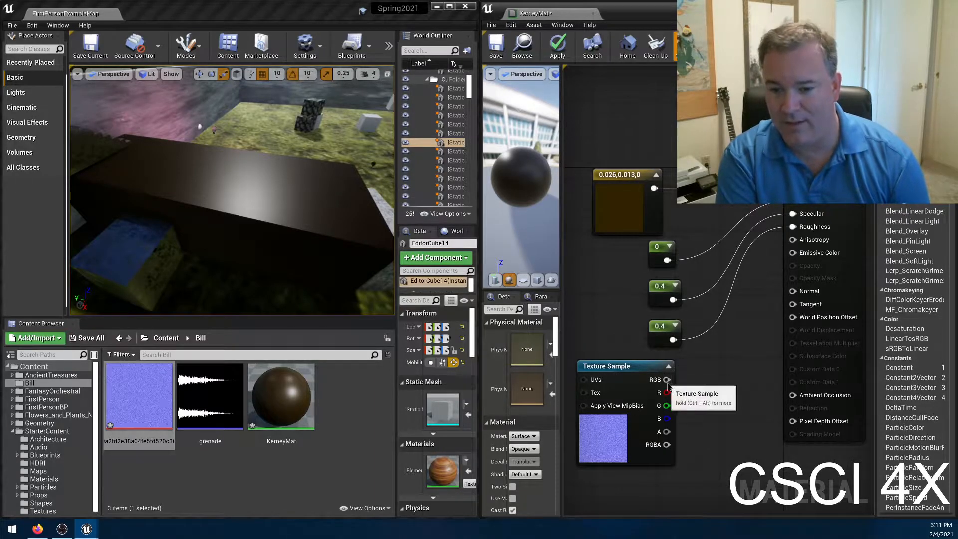
# Try the Texture Sample's RGB output as the Base Color, apply it, and restore the brown color constant as the applied Base Color.
pyautogui.moveTo(667, 379); pyautogui.dragTo(792, 187)
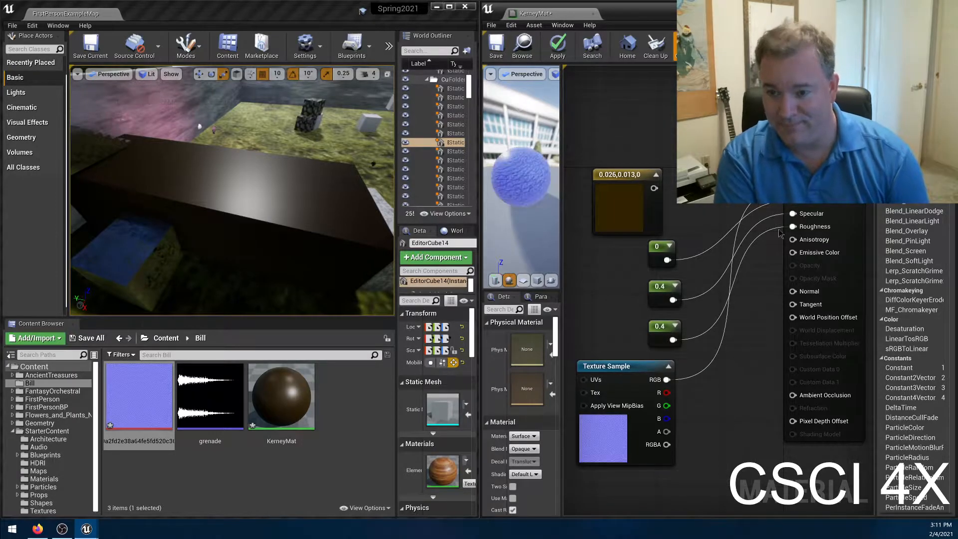
pyautogui.click(557, 47)
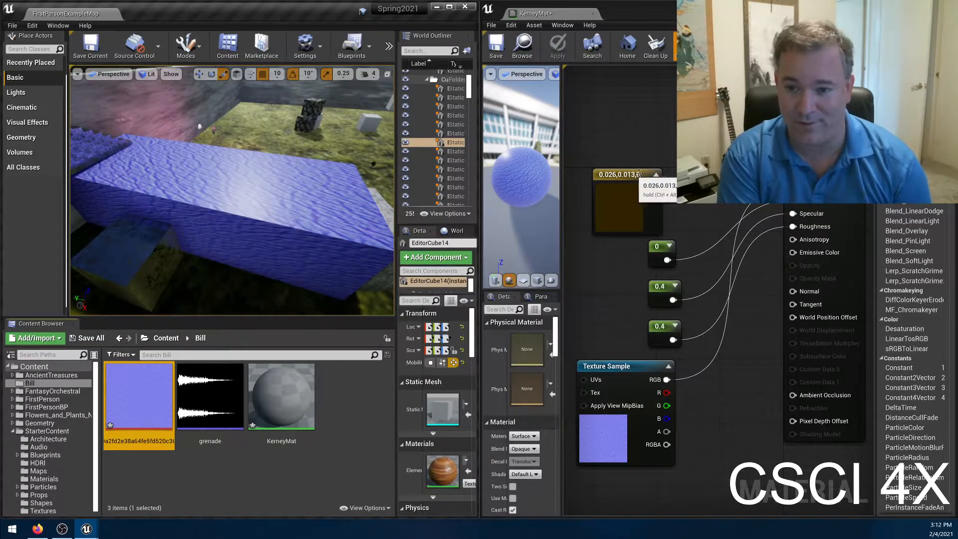
pyautogui.click(601, 163)
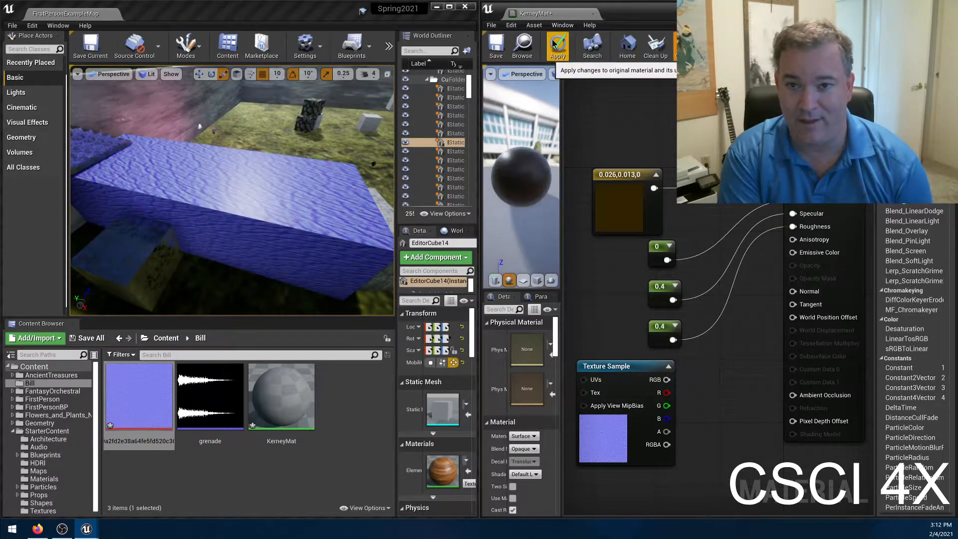
pyautogui.click(554, 45)
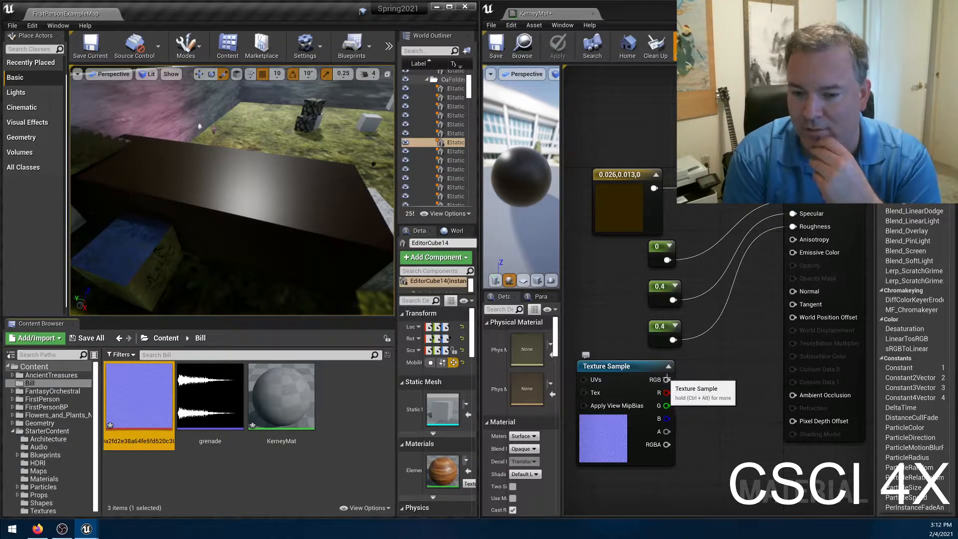
# Connect the Texture Sample's RGB output to Normal, apply the material, and inspect the block's surface from another angle.
pyautogui.moveTo(666, 379); pyautogui.dragTo(793, 292)
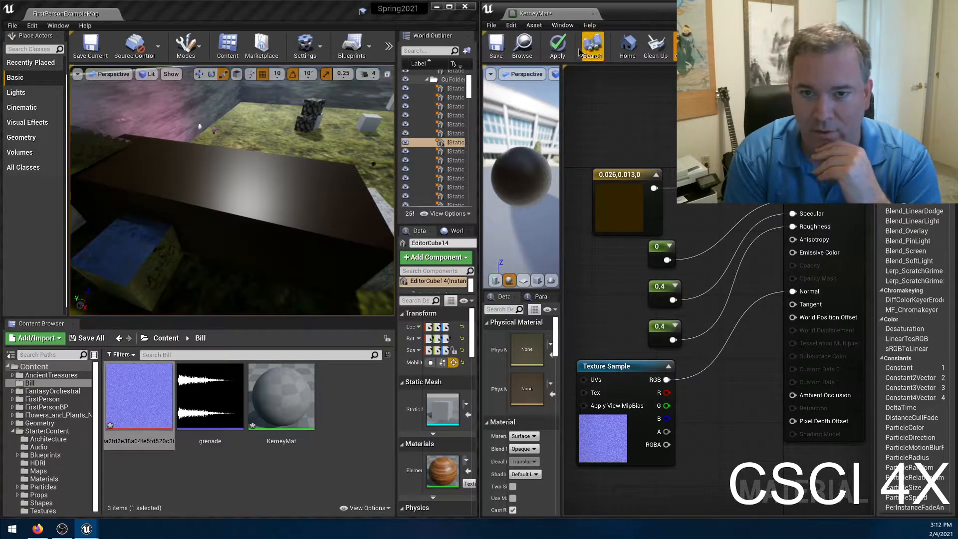
pyautogui.click(557, 44)
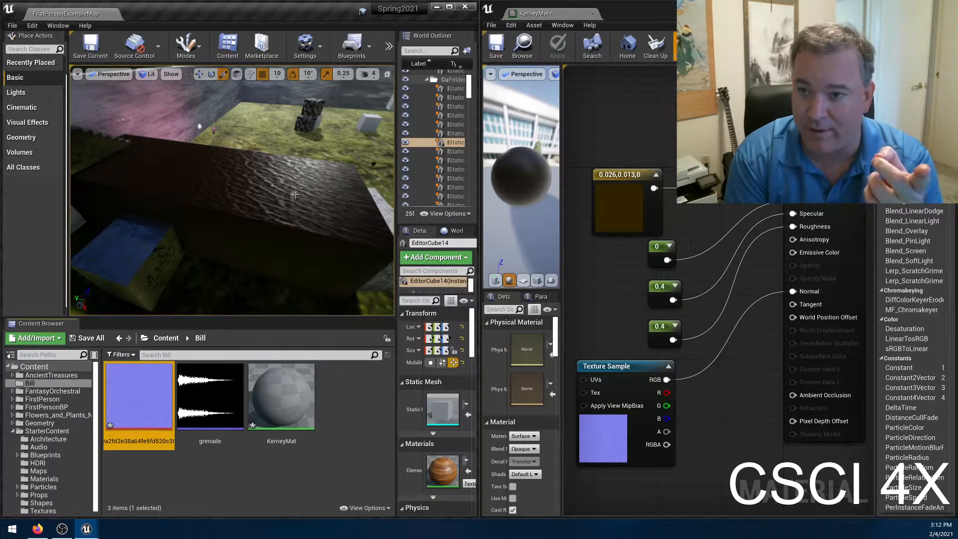
pyautogui.moveTo(196, 200)
pyautogui.mouseDown(button='right')
pyautogui.moveTo(230, 186)
pyautogui.moveTo(170, 186)
pyautogui.moveTo(188, 196)
pyautogui.mouseUp(button='right')
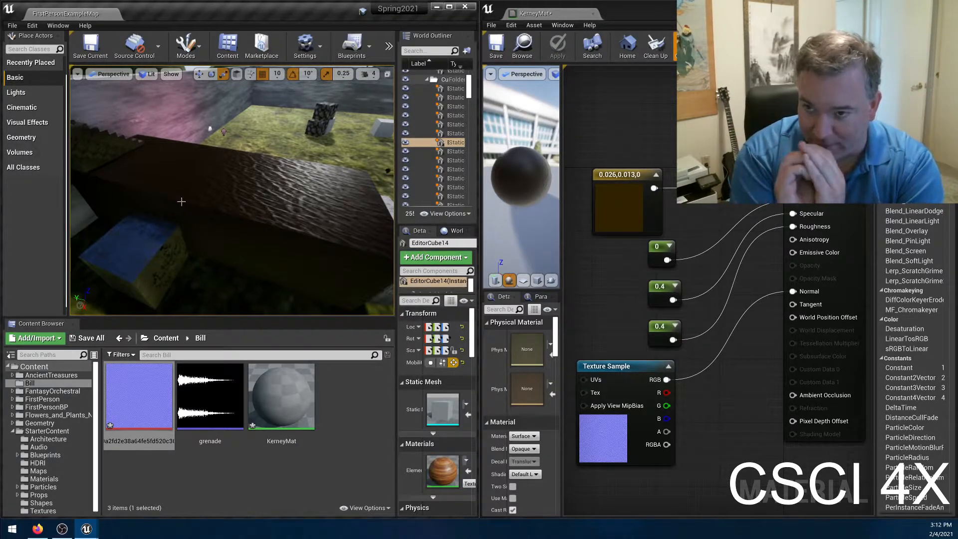
pyautogui.moveTo(264, 204); pyautogui.dragTo(297, 182, button='right')
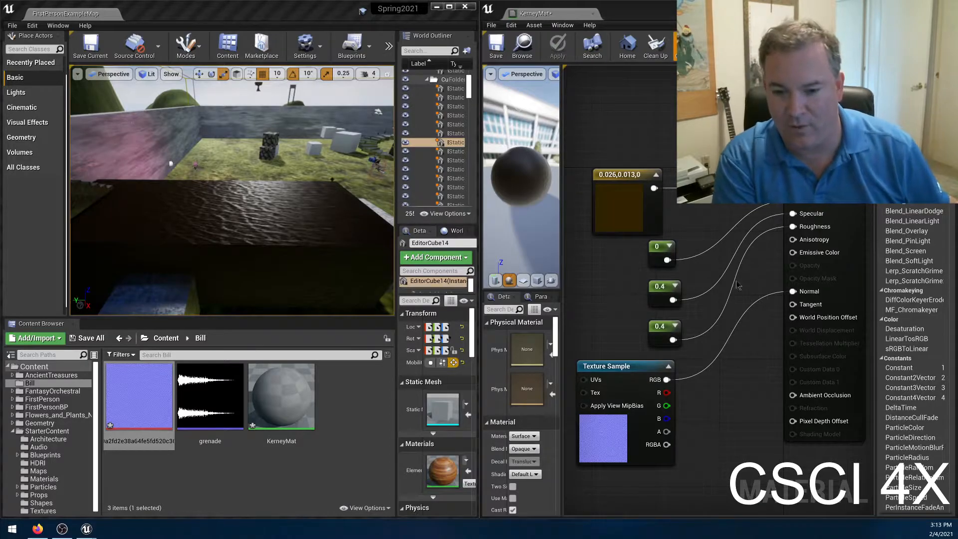
# Search the material graph's node list for "uv" and look through the matching nodes.
pyautogui.rightClick(612, 304)
pyautogui.write('uv')
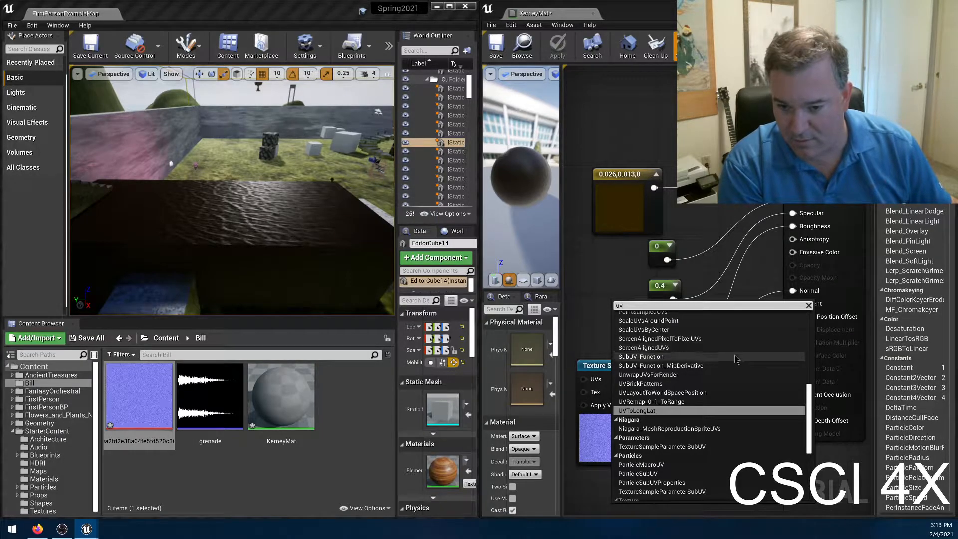
pyautogui.scroll(1, 734, 360)
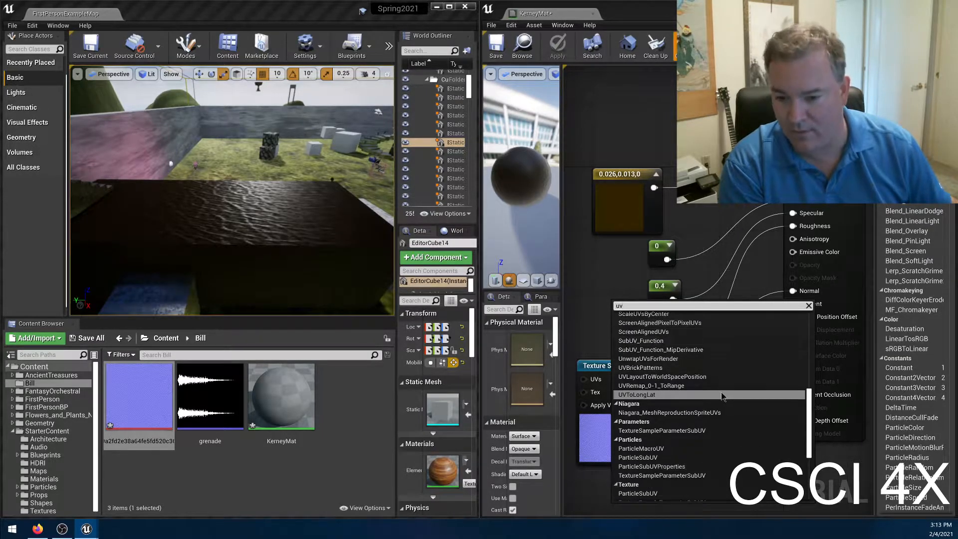
pyautogui.scroll(-3, 721, 399)
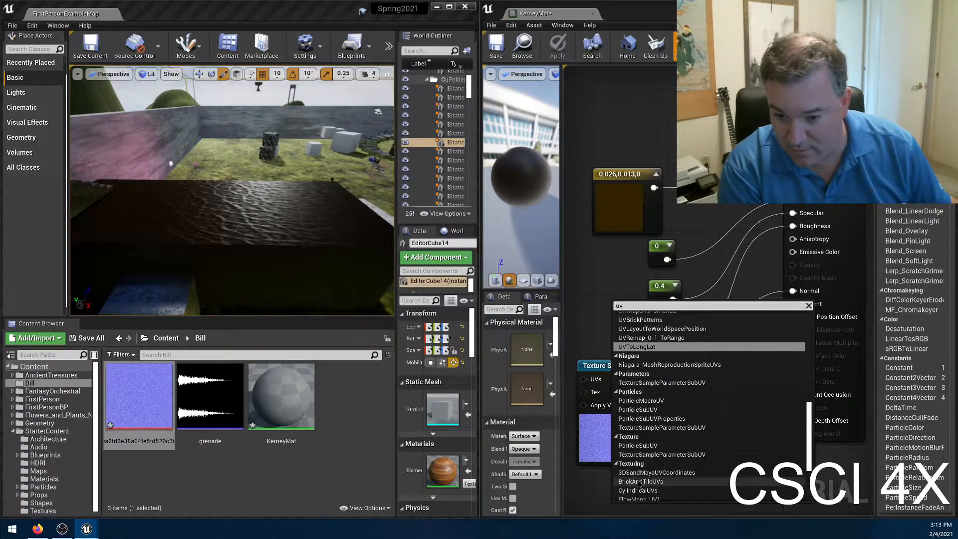
pyautogui.scroll(-1, 716, 457)
pyautogui.scroll(-3, 716, 457)
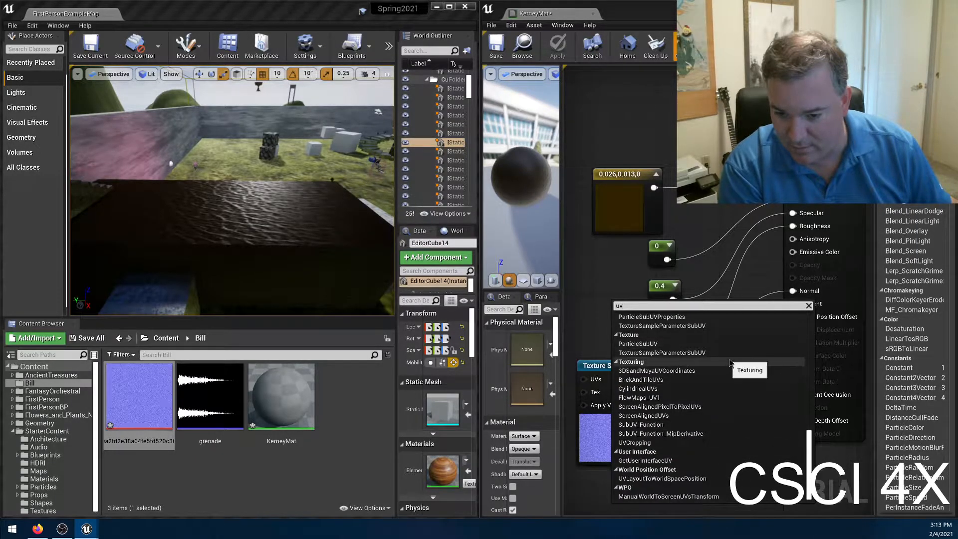
pyautogui.scroll(5, 718, 369)
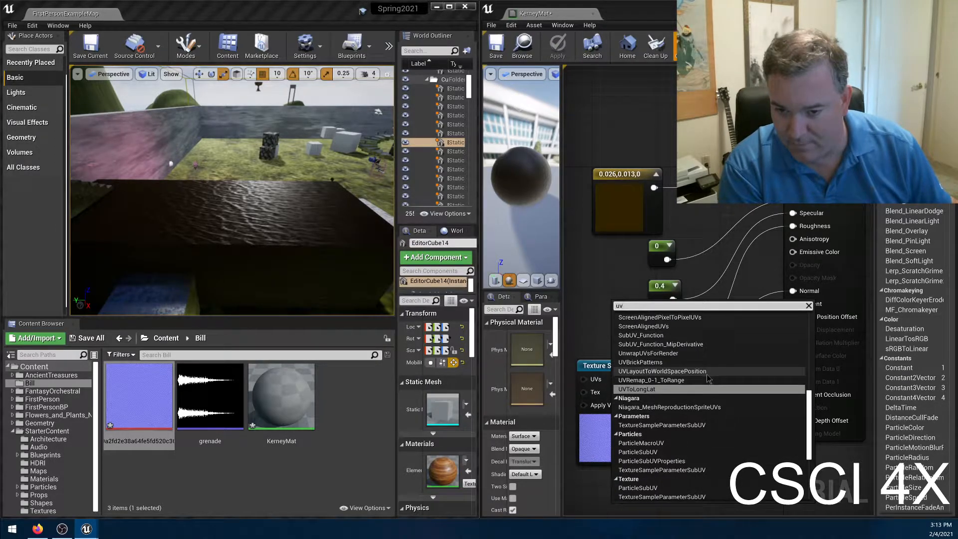
pyautogui.scroll(7, 710, 380)
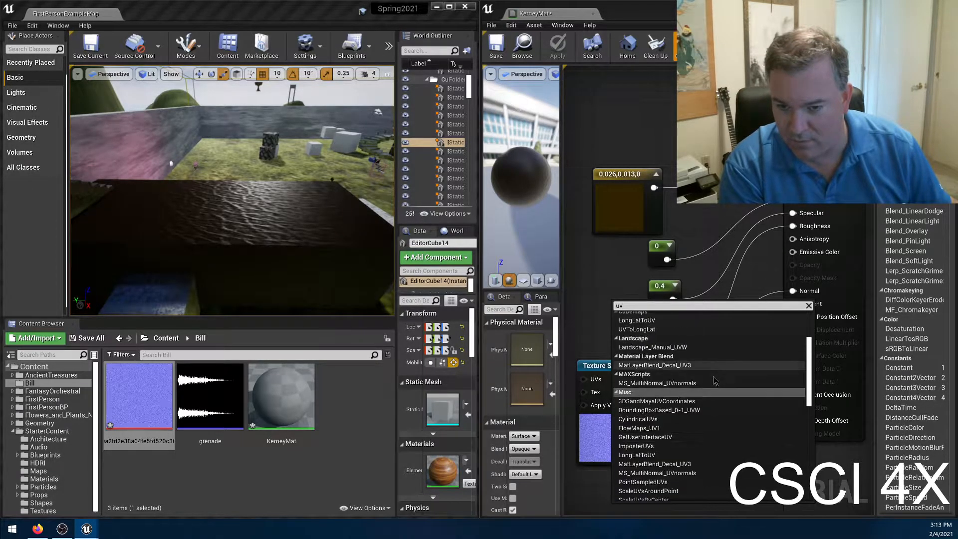
pyautogui.scroll(2, 715, 381)
pyautogui.scroll(1, 714, 380)
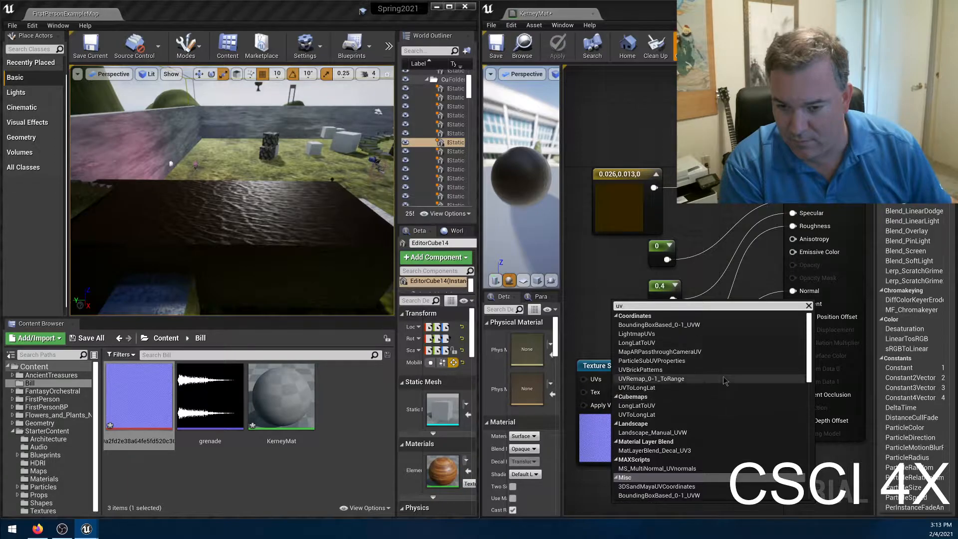
pyautogui.click(590, 320)
# Search the material graph's node list for a texture coordinate node using "text" and "coord", and dismiss the list.
pyautogui.rightClick(597, 302)
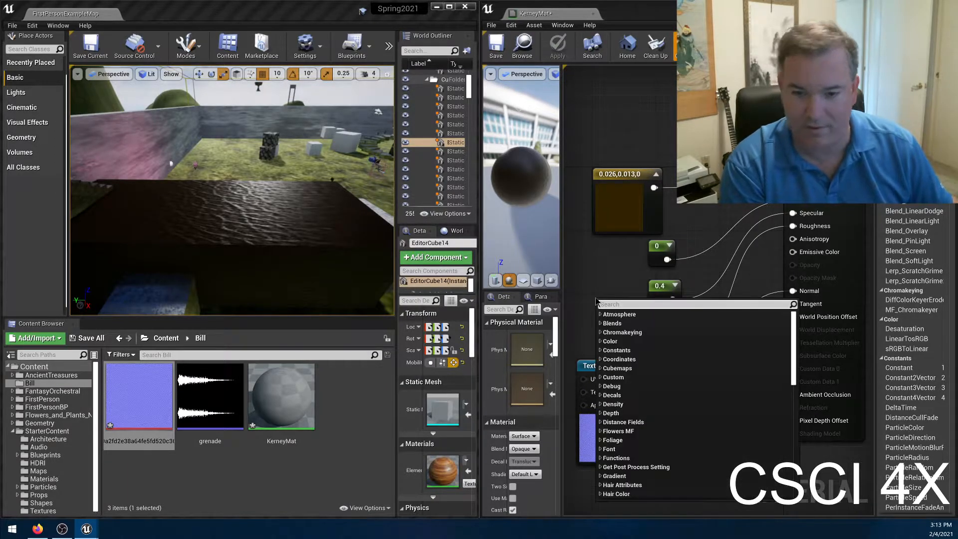
pyautogui.write('text')
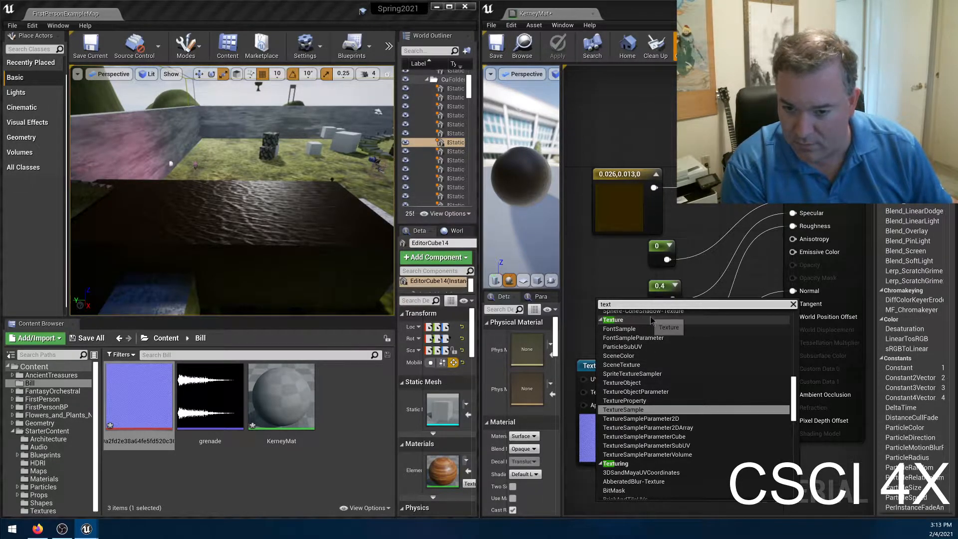
pyautogui.scroll(-5, 662, 401)
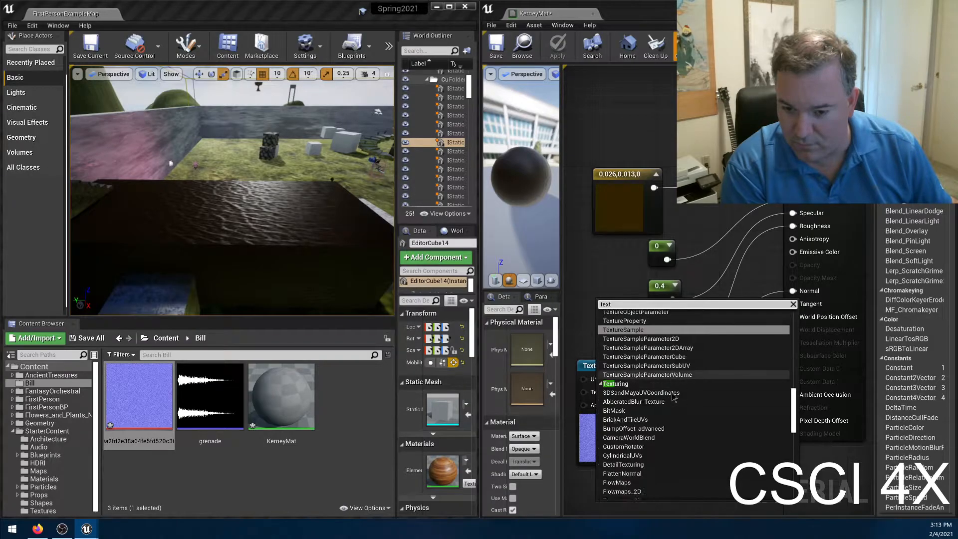
pyautogui.write('coord')
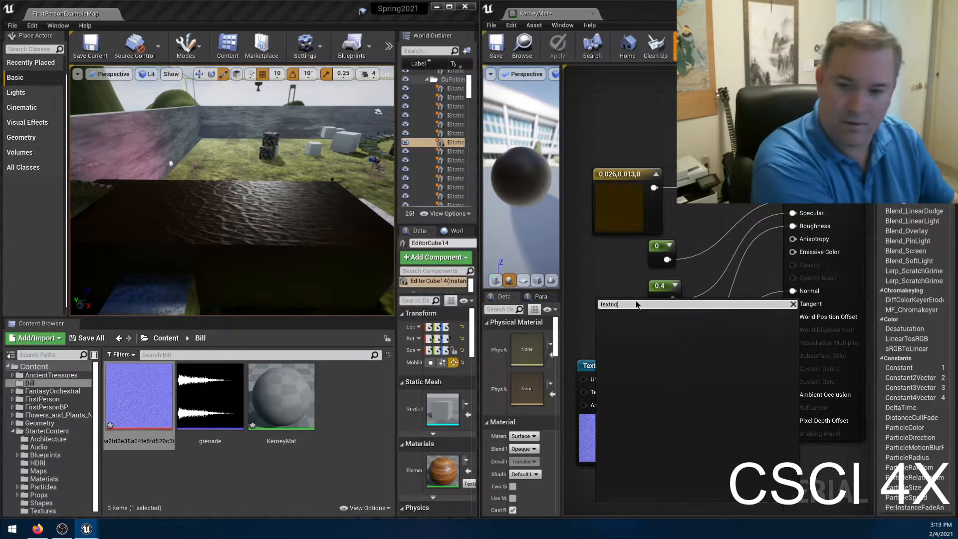
pyautogui.press('Delete')
pyautogui.press('Delete')
pyautogui.press('Delete')
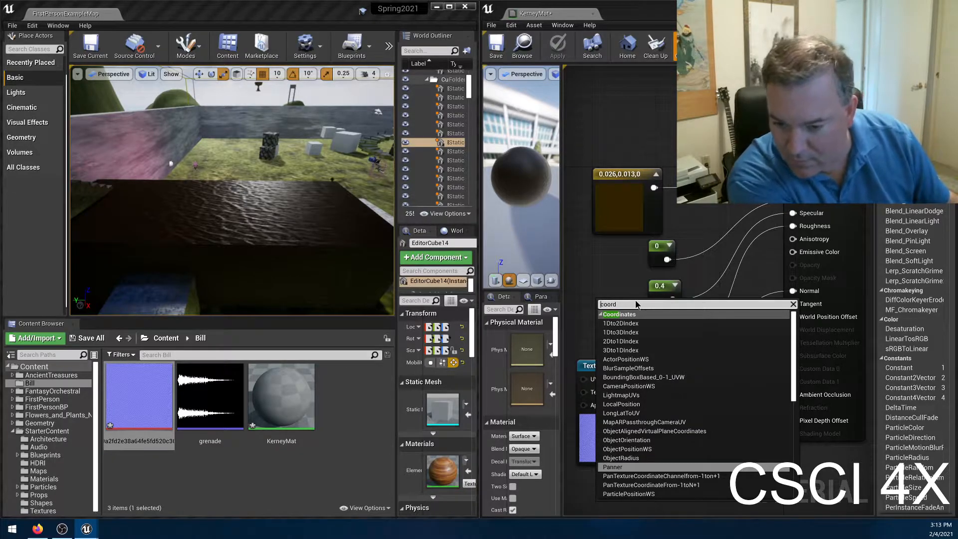
pyautogui.press('Delete')
pyautogui.press('Delete')
pyautogui.press('Delete')
pyautogui.press('Delete')
pyautogui.press('Delete')
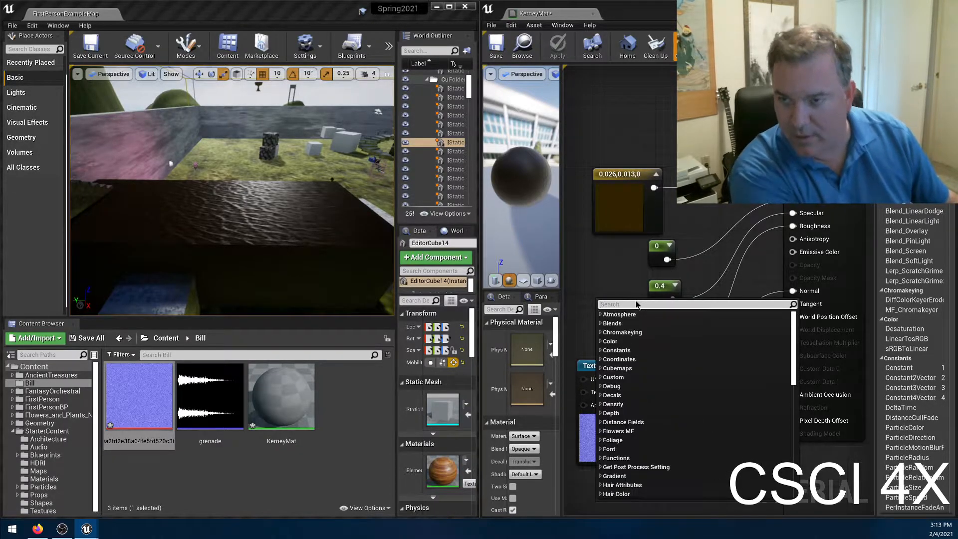
pyautogui.click(605, 293)
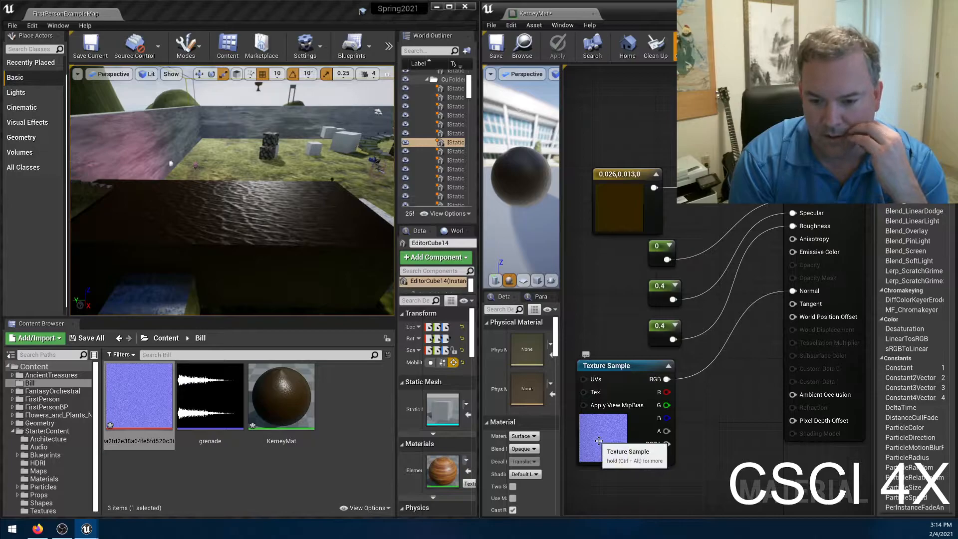
# Open the imported normal map texture from the Bill folder in its own editor.
pyautogui.click(131, 396)
pyautogui.doubleClick(132, 396)
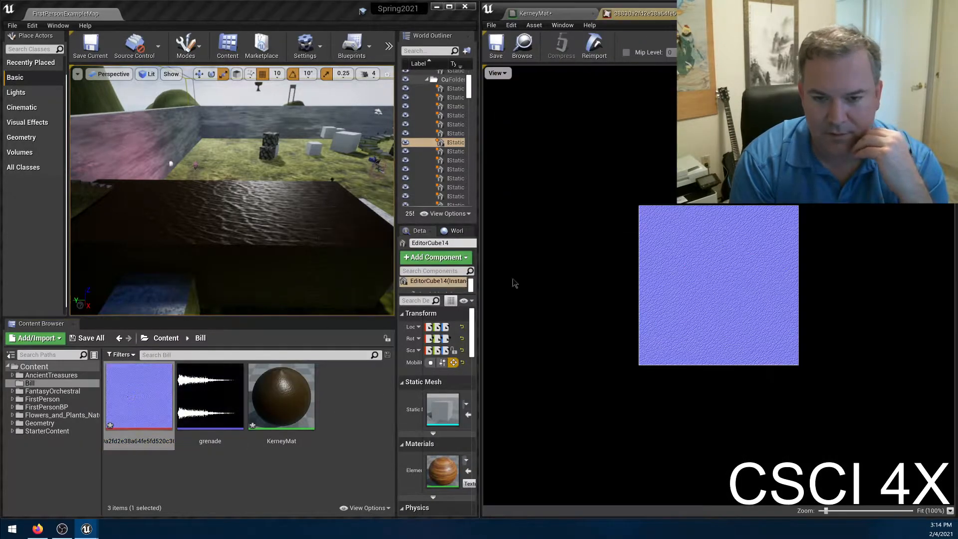
# Zoom the normal map preview to 200% and hide its green and blue channels to examine the red channel alone.
pyautogui.scroll(1, 715, 314)
pyautogui.scroll(4, 715, 315)
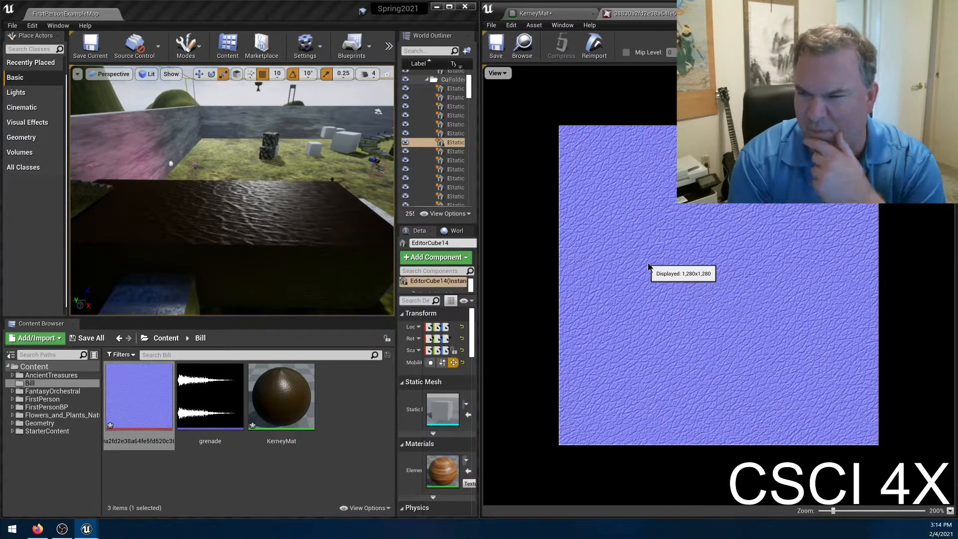
pyautogui.click(497, 73)
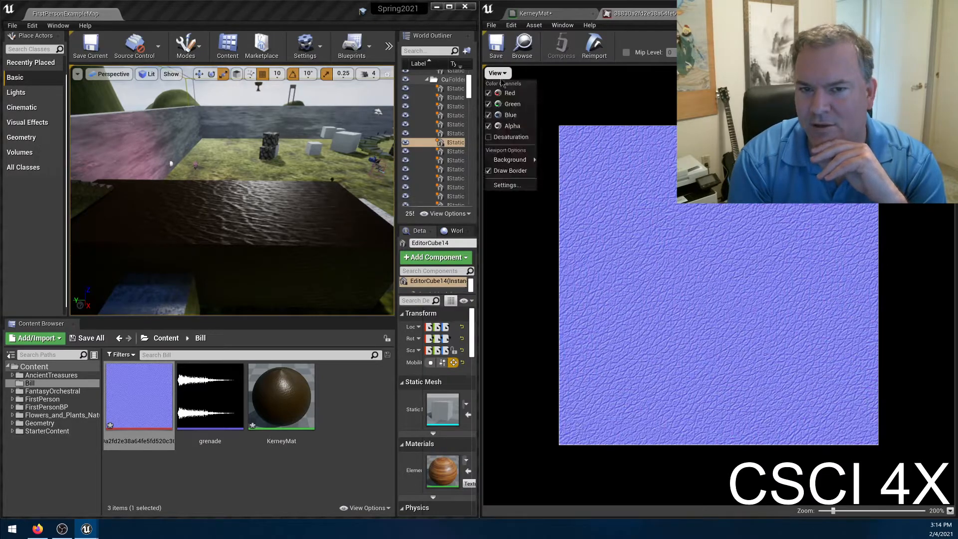
pyautogui.click(488, 126)
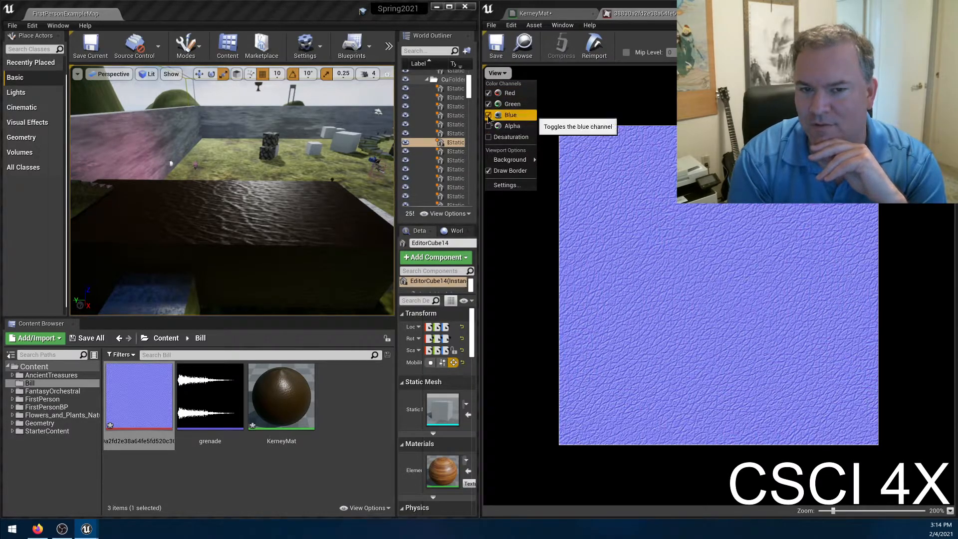
pyautogui.click(488, 115)
pyautogui.click(488, 103)
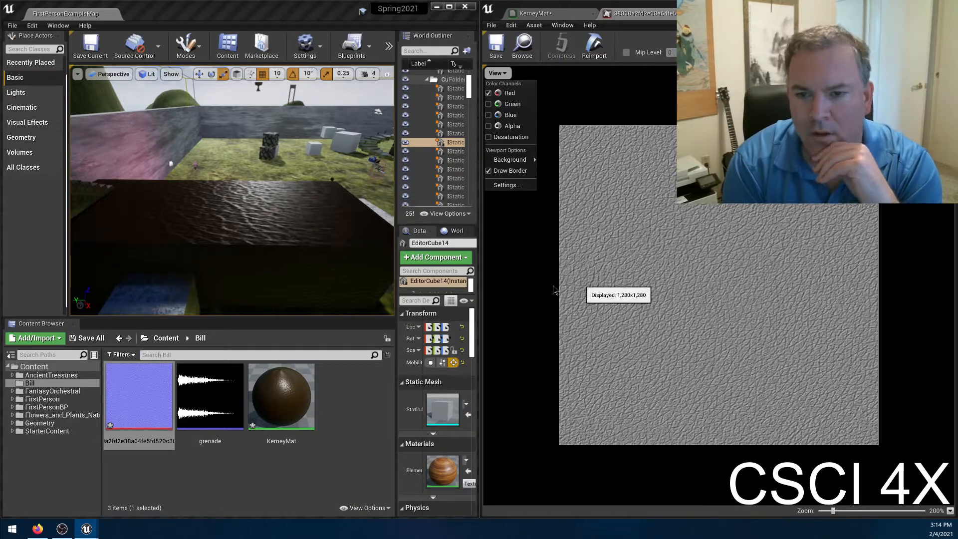
pyautogui.click(514, 255)
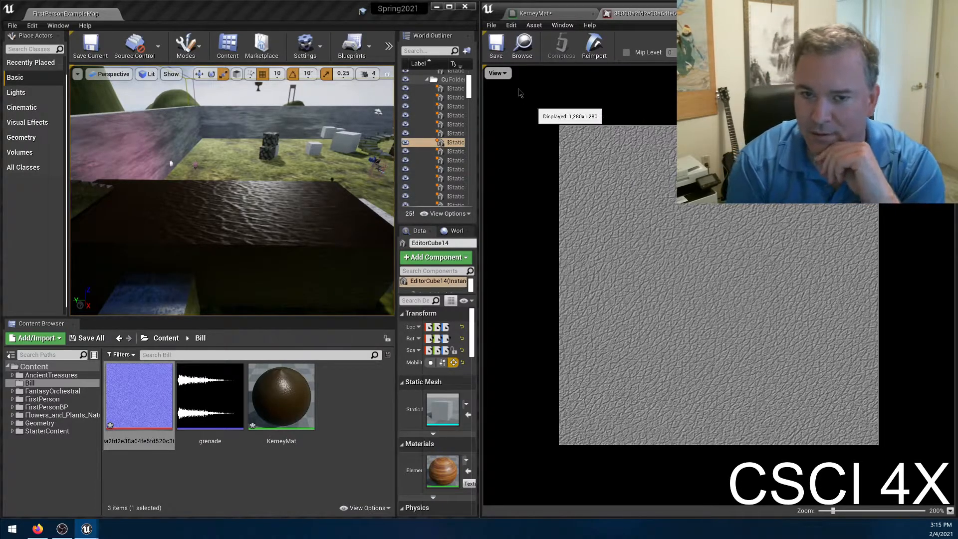
# Switch the normal map preview from red to the green channel, then to the blue channel alone, to examine each.
pyautogui.click(501, 73)
pyautogui.click(509, 93)
pyautogui.click(497, 73)
pyautogui.click(506, 104)
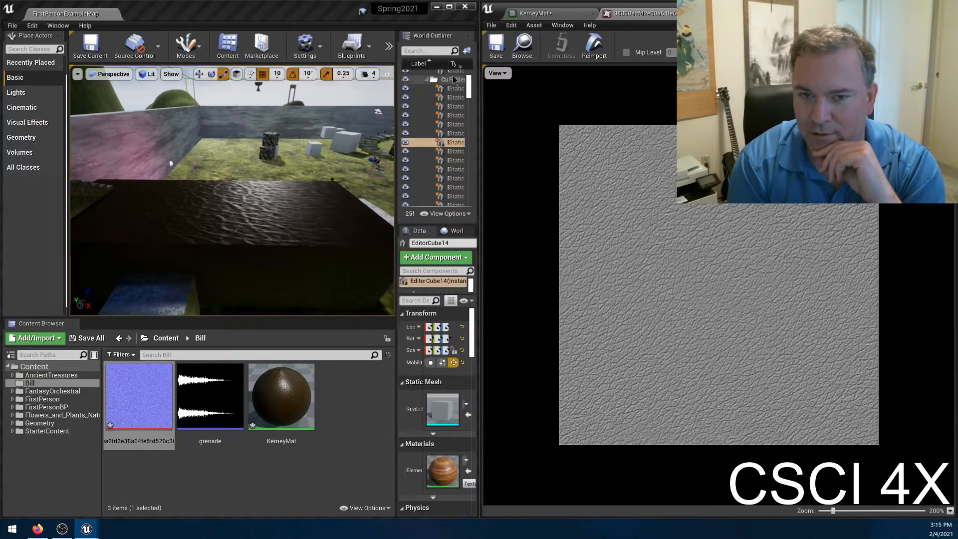
pyautogui.click(496, 73)
pyautogui.click(500, 116)
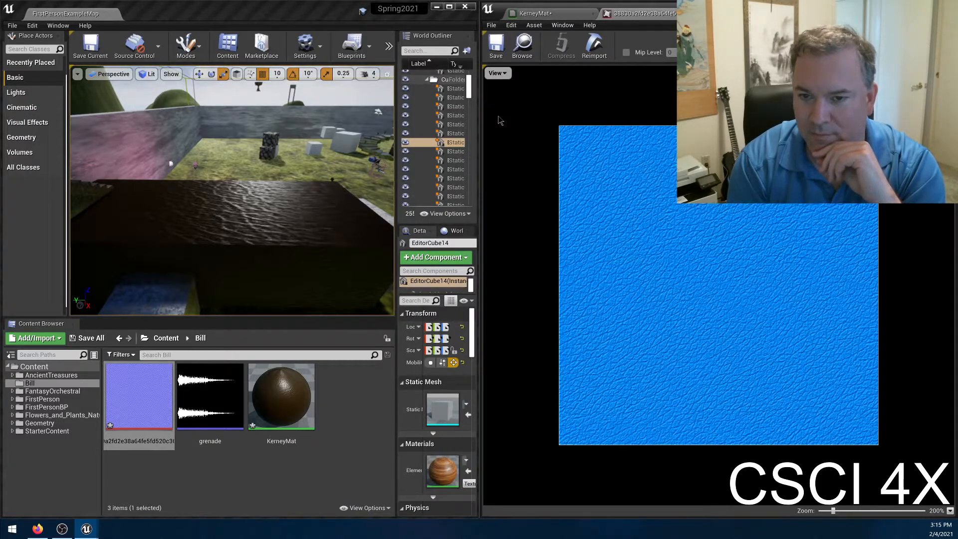
pyautogui.click(498, 74)
pyautogui.click(503, 103)
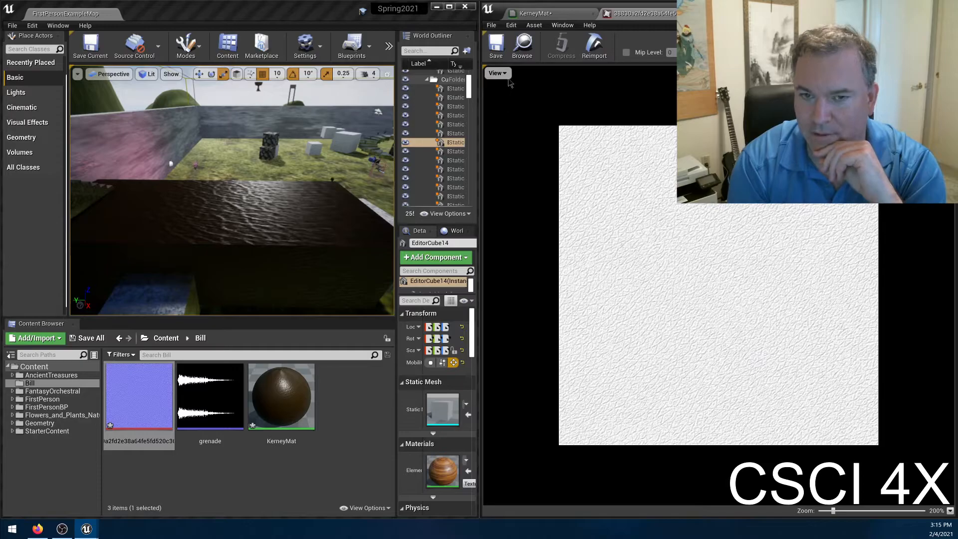
# Compare the normal map's red and green channels separately once more, and close the texture editor.
pyautogui.click(501, 75)
pyautogui.click(501, 95)
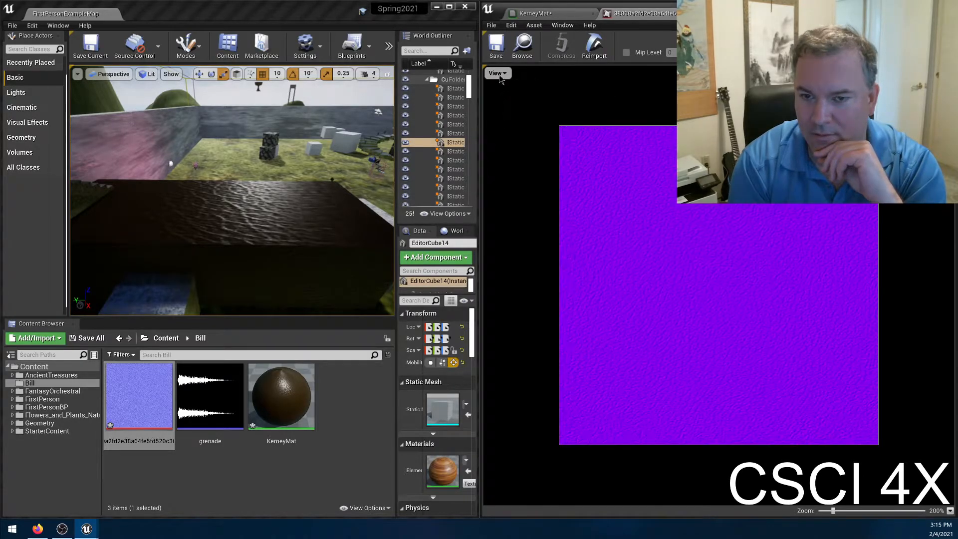
pyautogui.click(496, 74)
pyautogui.click(504, 115)
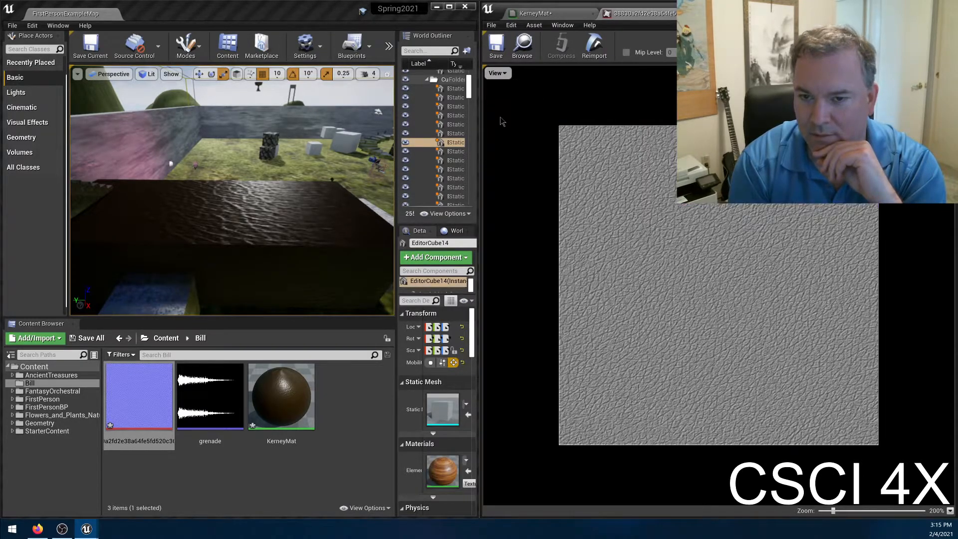
pyautogui.click(497, 73)
pyautogui.click(505, 93)
pyautogui.click(497, 73)
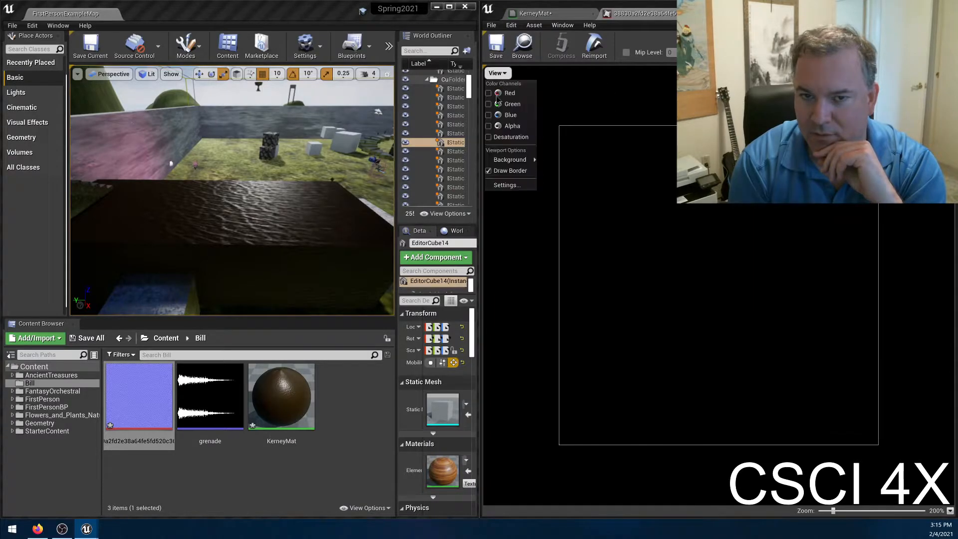
pyautogui.click(505, 104)
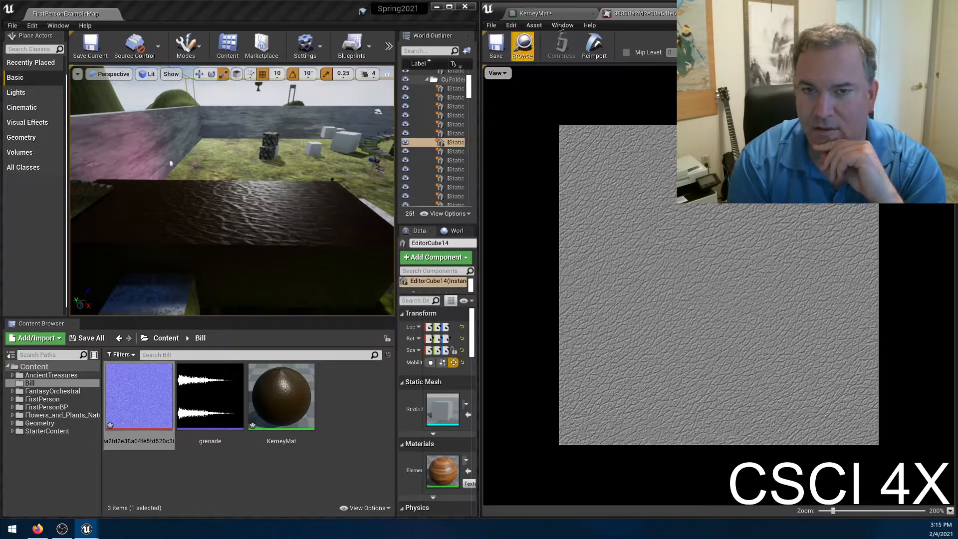
pyautogui.click(687, 13)
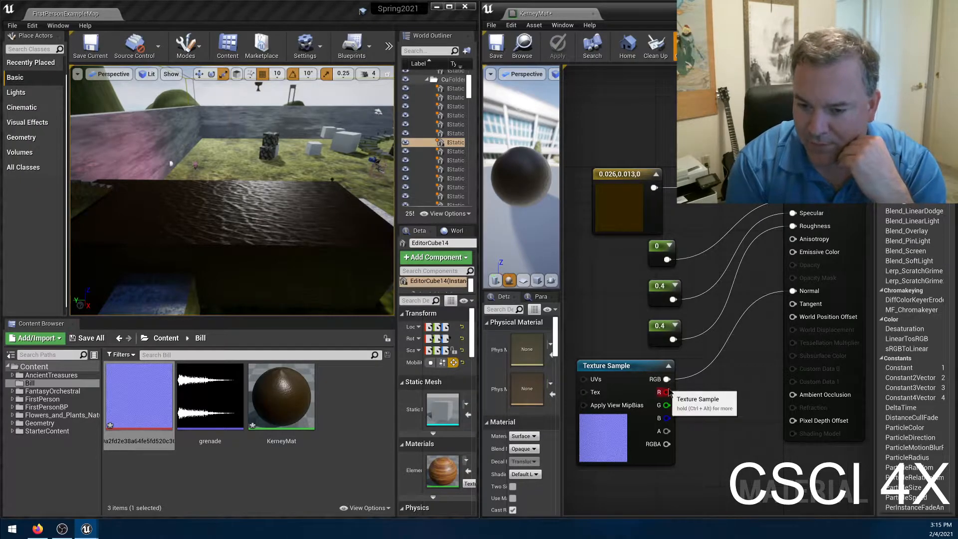
# Try the Texture Sample's red output as the material's Normal input, apply it, and restore the RGB connection.
pyautogui.moveTo(668, 392); pyautogui.dragTo(792, 291)
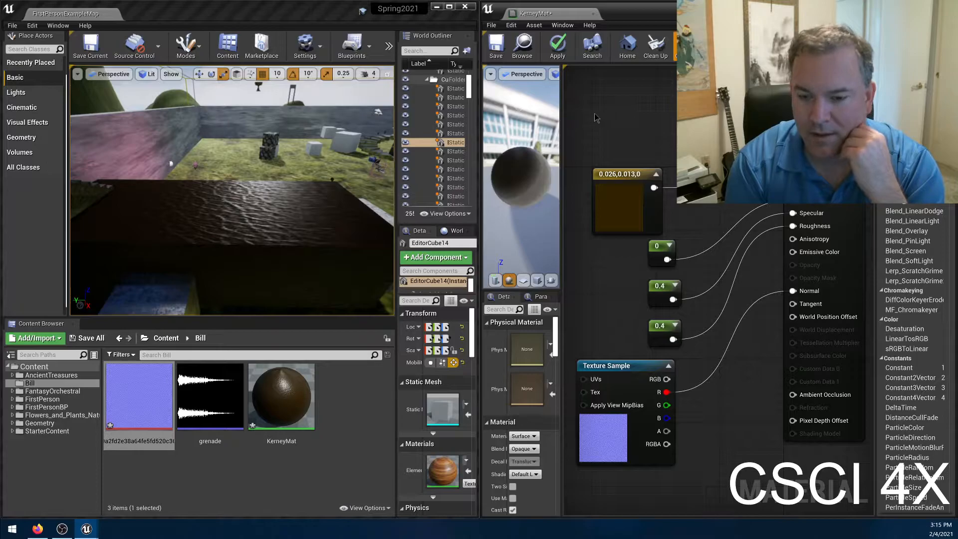
pyautogui.click(557, 46)
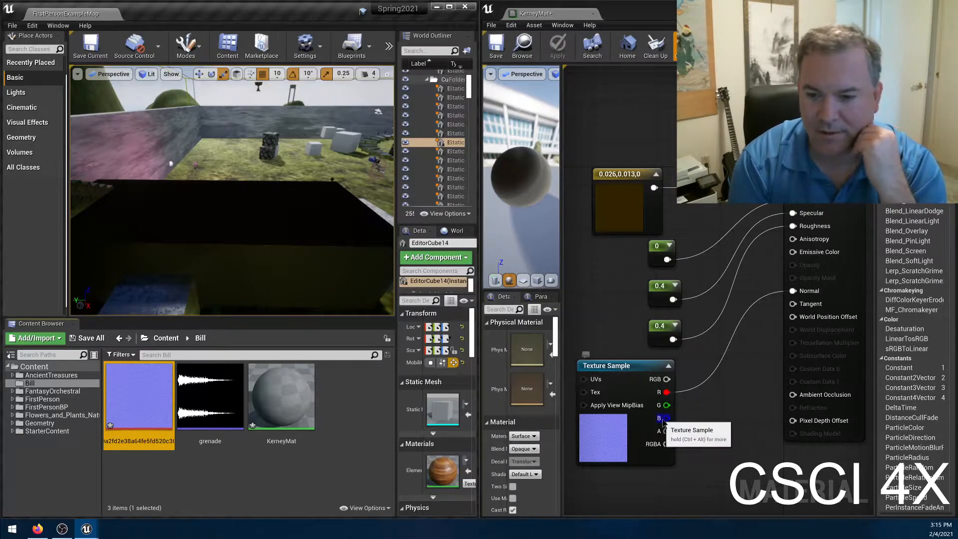
pyautogui.moveTo(666, 379); pyautogui.dragTo(793, 291)
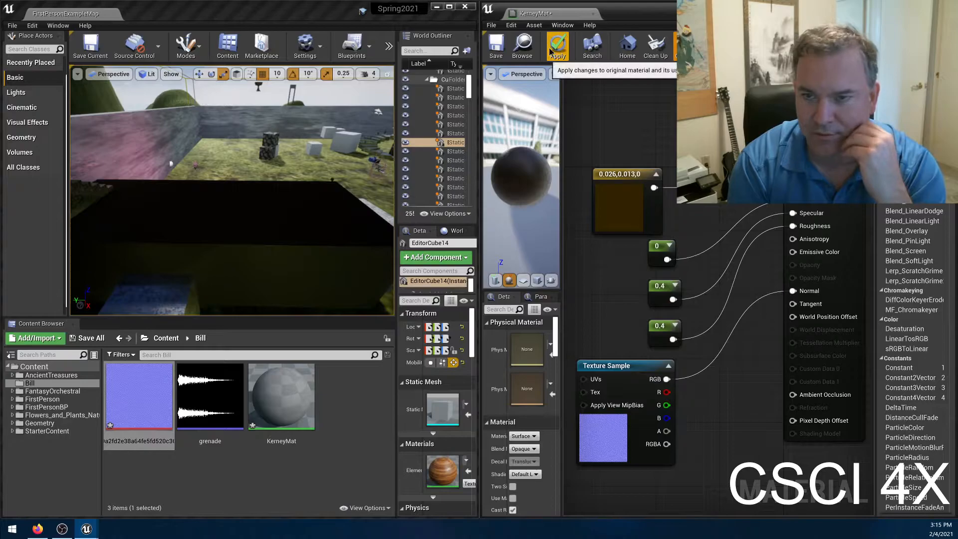
pyautogui.click(551, 50)
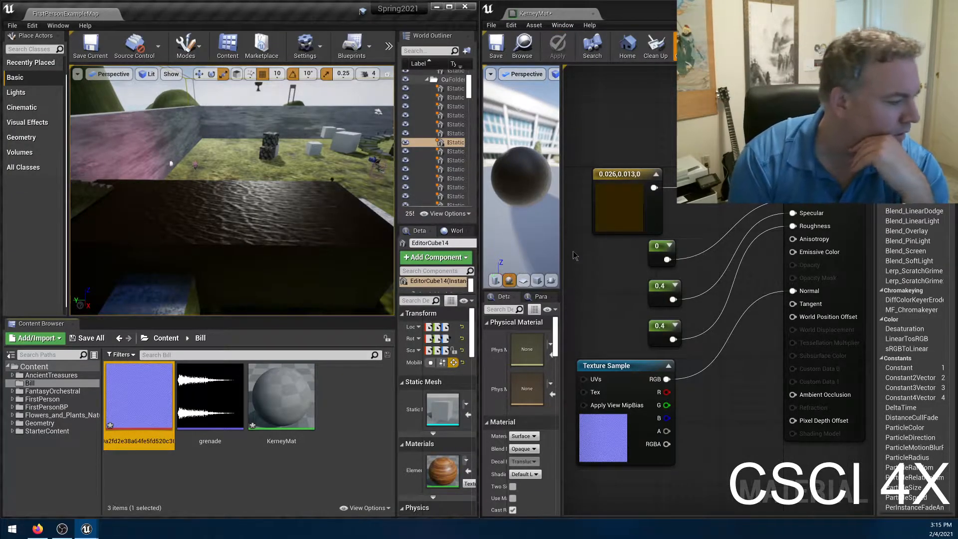
# Add a TextureCoordinate node to the material graph and place it near the Texture Sample node.
pyautogui.rightClick(605, 313)
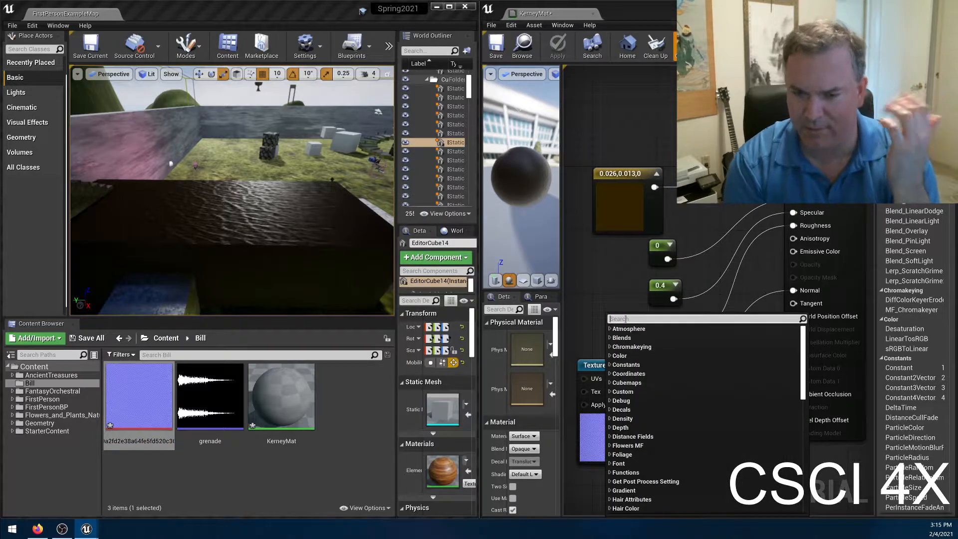
pyautogui.write('tex')
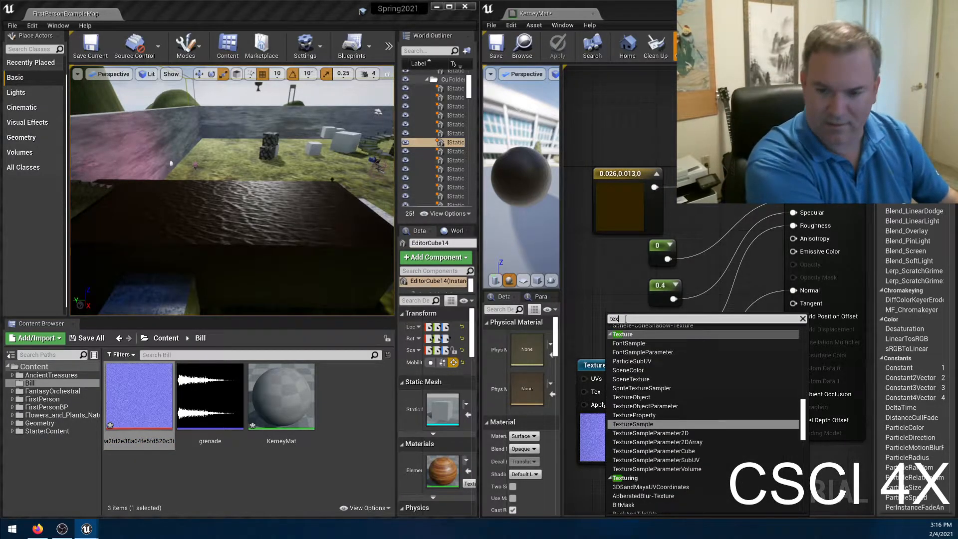
pyautogui.write('coo')
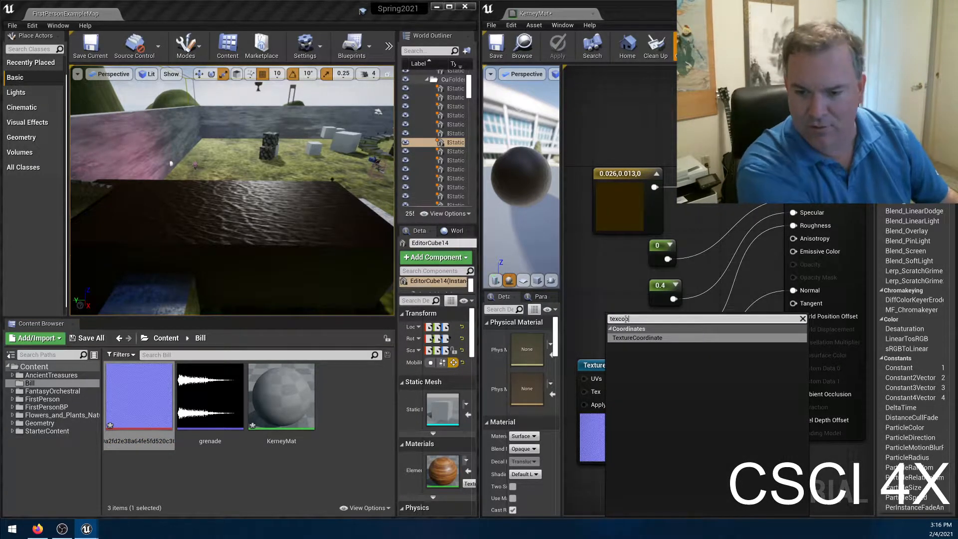
pyautogui.click(687, 339)
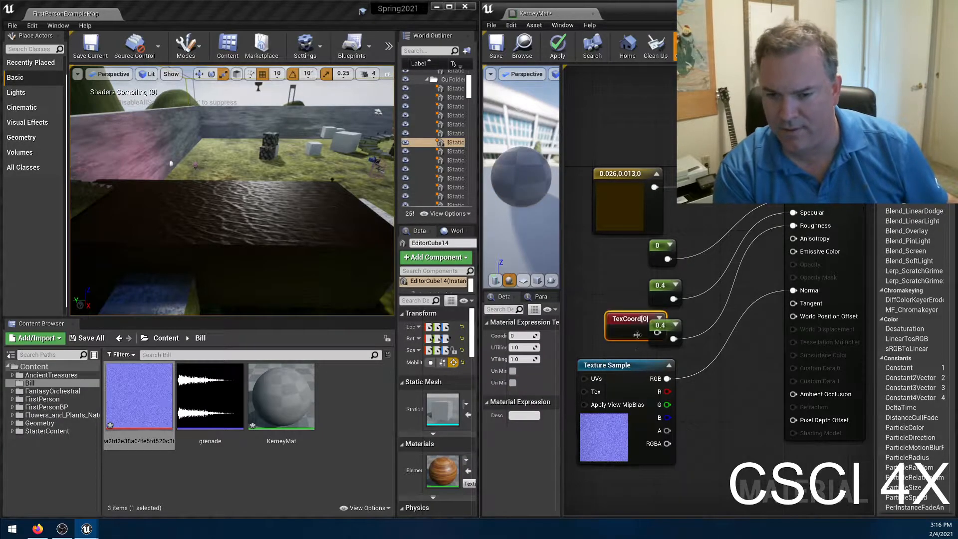
pyautogui.moveTo(616, 319)
pyautogui.mouseDown()
pyautogui.moveTo(707, 488)
pyautogui.moveTo(643, 481)
pyautogui.moveTo(621, 490)
pyautogui.moveTo(617, 319)
pyautogui.mouseUp()
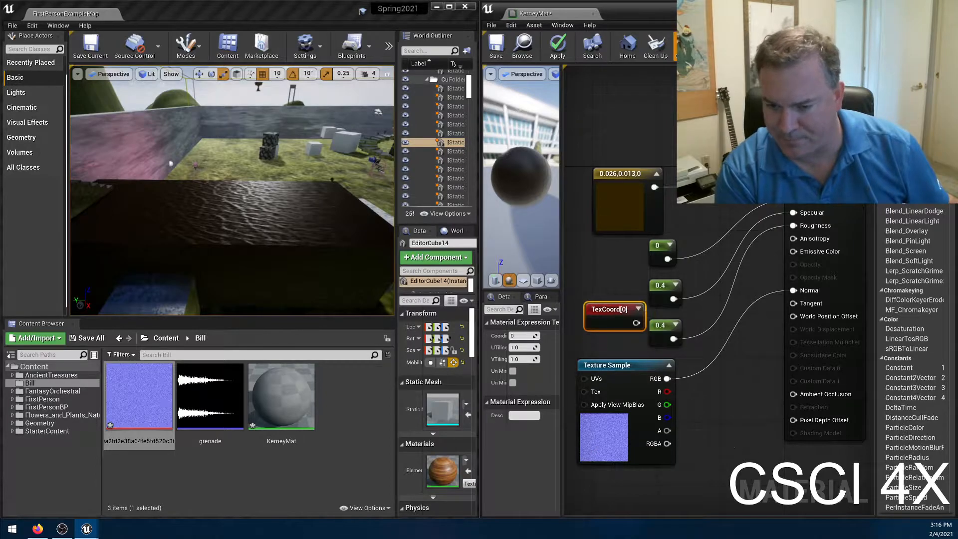
# Place the TexCoord node beside the Texture Sample, connect it to the UVs input, and apply the material.
pyautogui.moveTo(733, 441); pyautogui.dragTo(870, 411, button='right')
pyautogui.moveTo(813, 290); pyautogui.dragTo(770, 351)
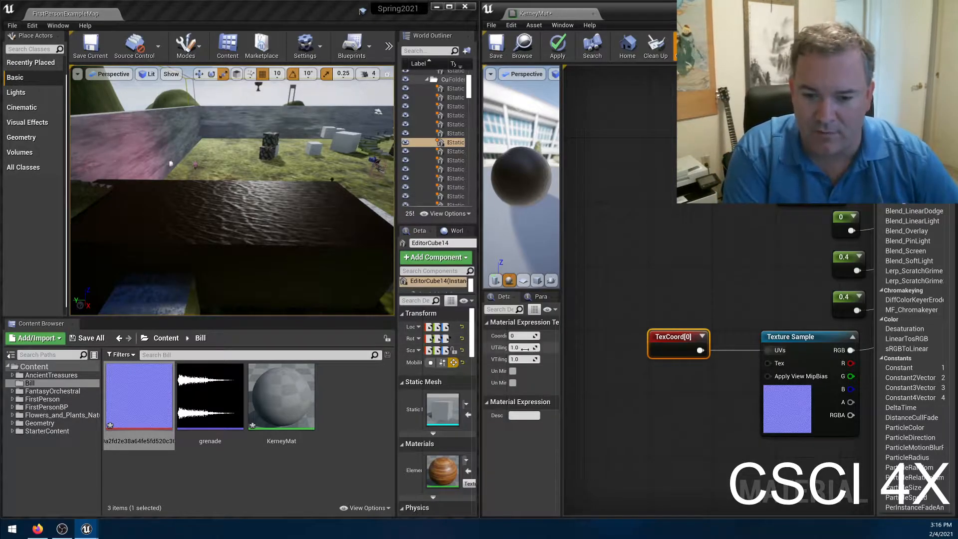
pyautogui.moveTo(670, 337); pyautogui.dragTo(702, 337)
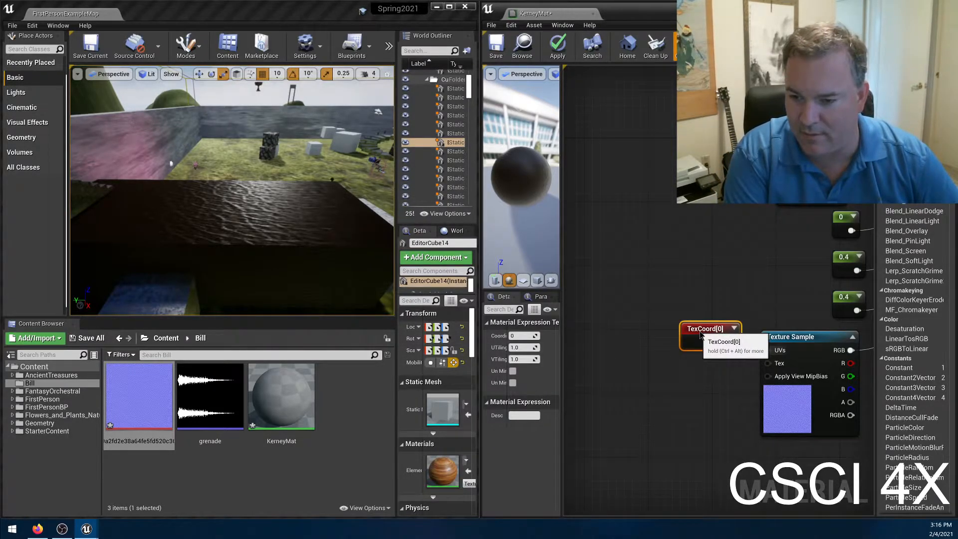
pyautogui.moveTo(731, 389); pyautogui.dragTo(636, 403, button='right')
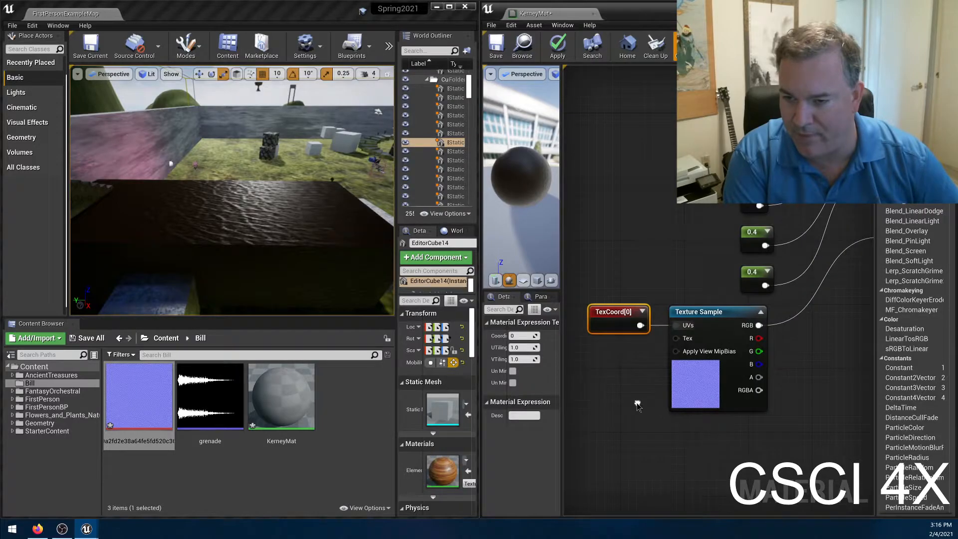
pyautogui.rightClick(645, 235)
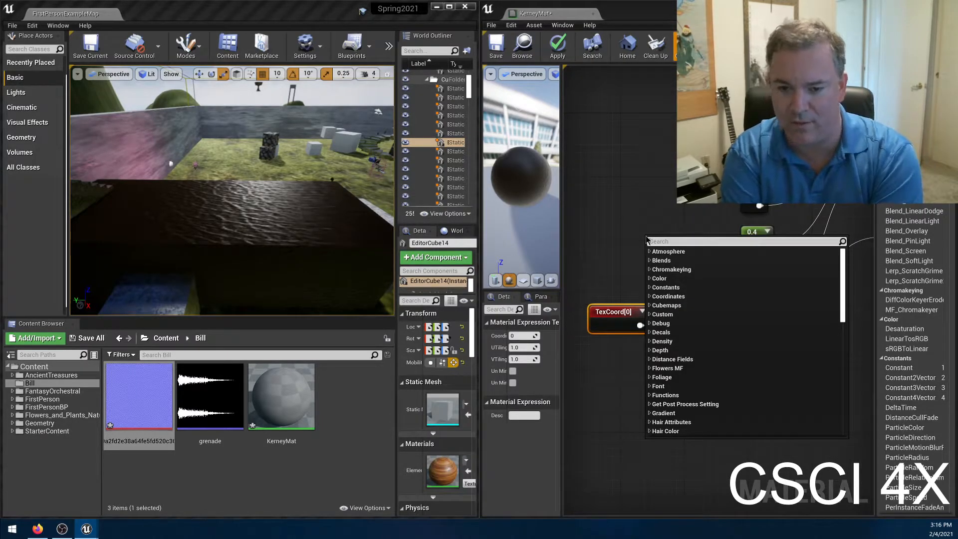
pyautogui.click(599, 228)
pyautogui.moveTo(640, 326); pyautogui.dragTo(677, 325)
pyautogui.click(563, 47)
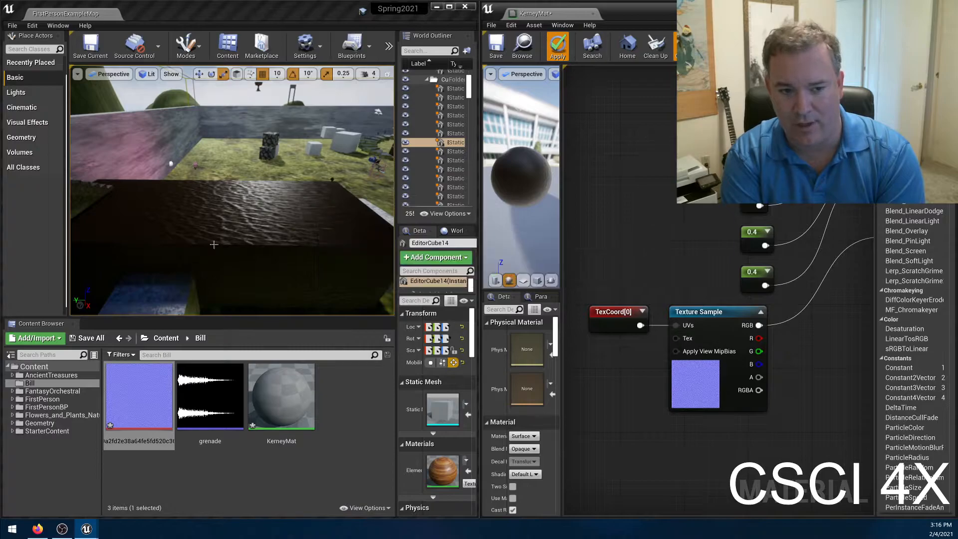
# Set the TexCoord node's UTiling and VTiling to 2.0, apply the material, and inspect the block's surface.
pyautogui.click(614, 308)
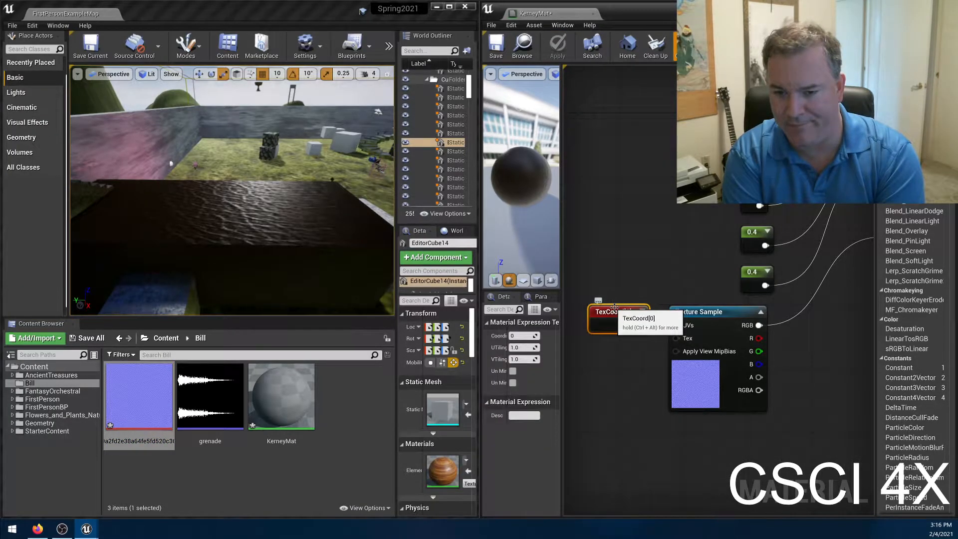
pyautogui.click(519, 347)
pyautogui.write('2')
pyautogui.press('Return')
pyautogui.click(526, 358)
pyautogui.write('2')
pyautogui.press('Return')
pyautogui.click(564, 45)
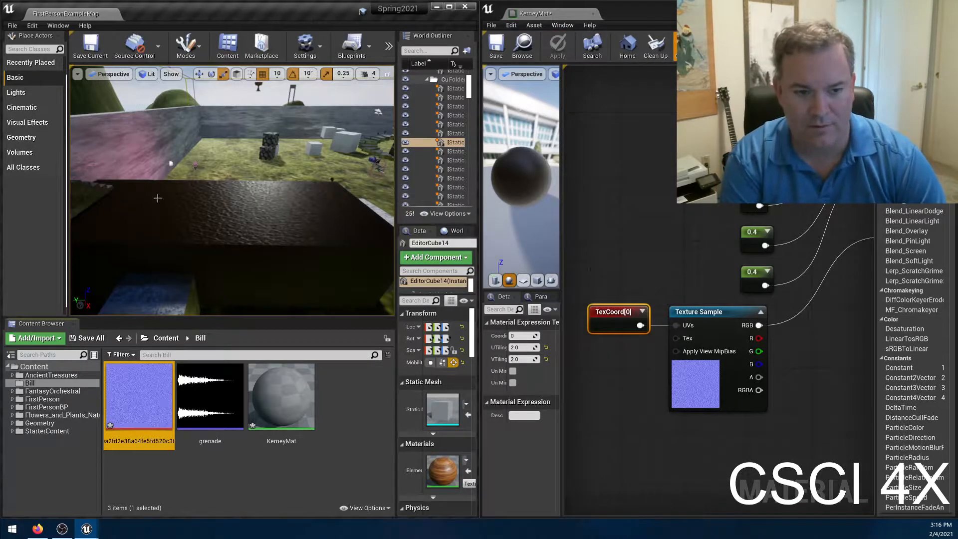
pyautogui.moveTo(307, 192)
pyautogui.mouseDown(button='right')
pyautogui.moveTo(307, 209)
pyautogui.moveTo(349, 180)
pyautogui.moveTo(298, 191)
pyautogui.mouseUp(button='right')
pyautogui.press('w')
pyautogui.press('s')
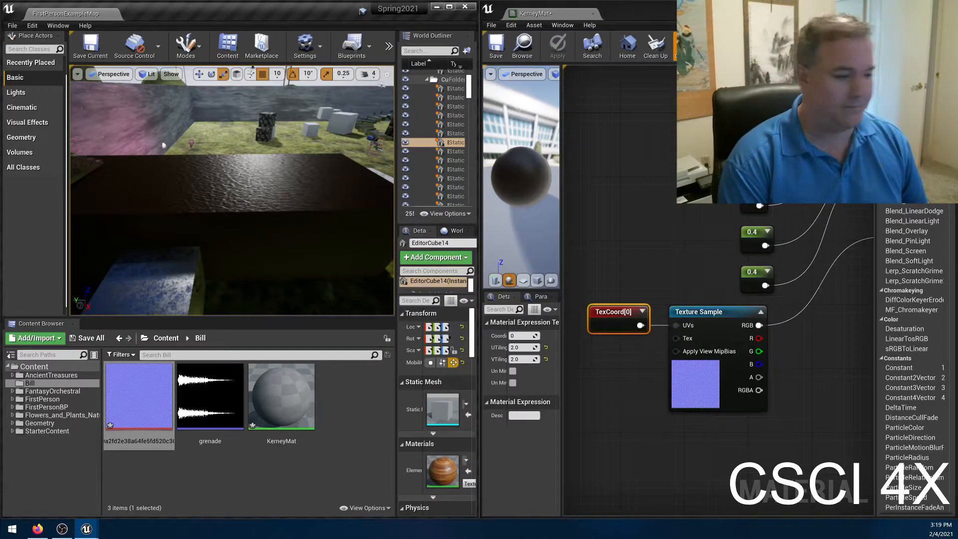
# Add a Constant3Vector node of 0,0,0, connect it to Normal in place of the Texture Sample, and select the large block.
pyautogui.click(836, 391)
pyautogui.moveTo(836, 387); pyautogui.dragTo(723, 413, button='right')
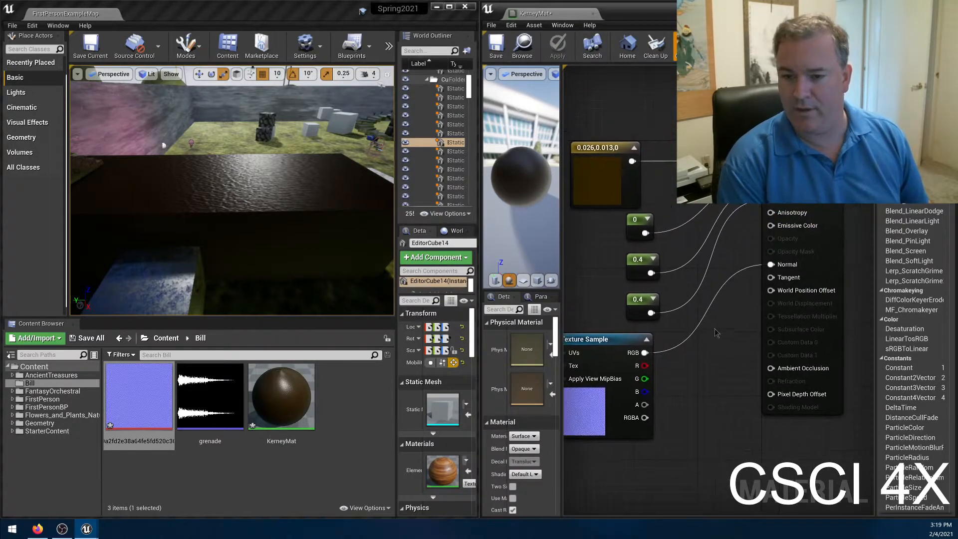
pyautogui.moveTo(770, 265); pyautogui.dragTo(732, 330)
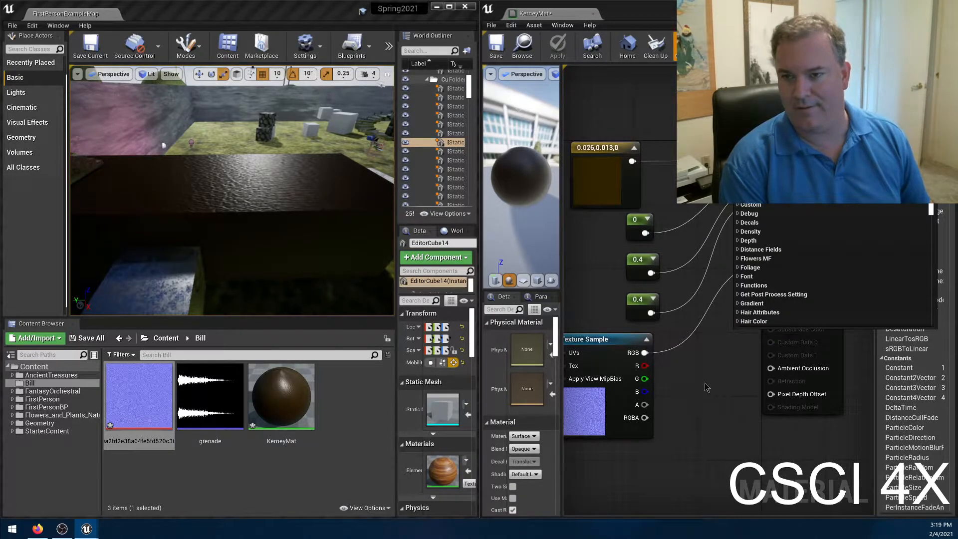
pyautogui.click(695, 427)
pyautogui.click(684, 389)
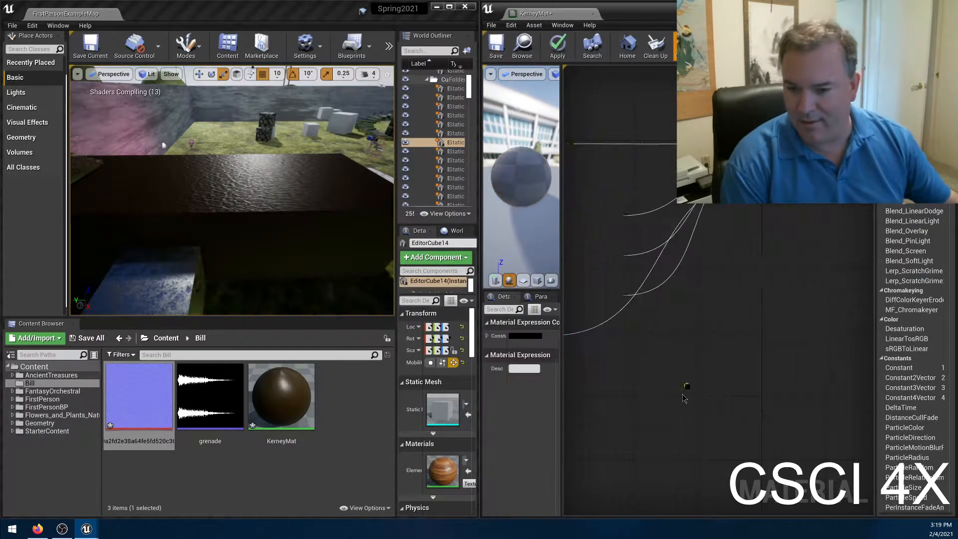
pyautogui.moveTo(748, 406); pyautogui.dragTo(778, 267)
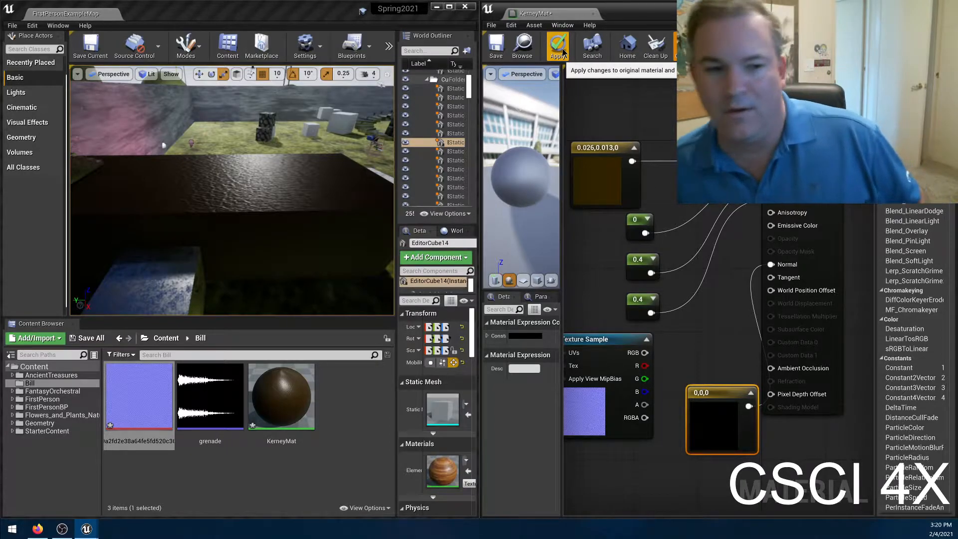
pyautogui.click(278, 193)
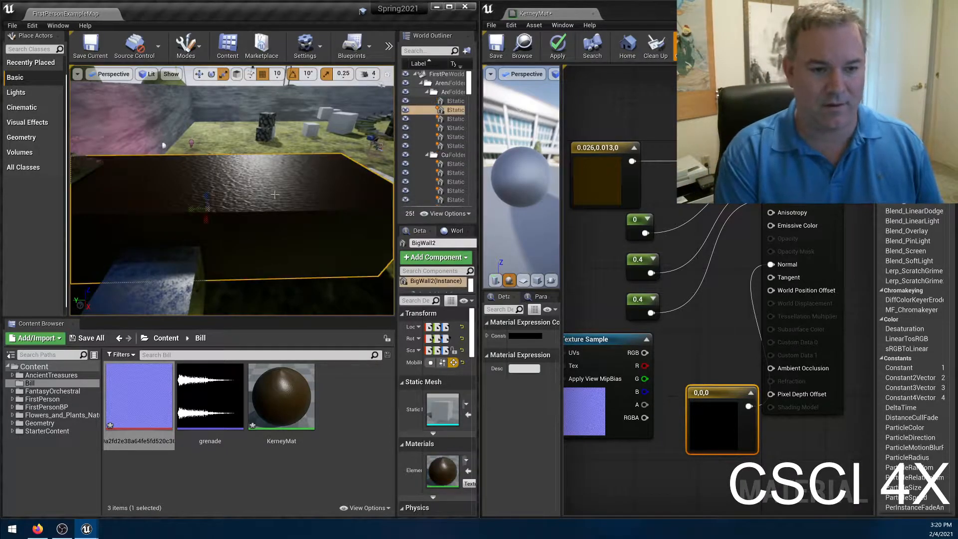
# Set the Constant3Vector node feeding Normal to 0,1,0 and apply the material.
pyautogui.press('w')
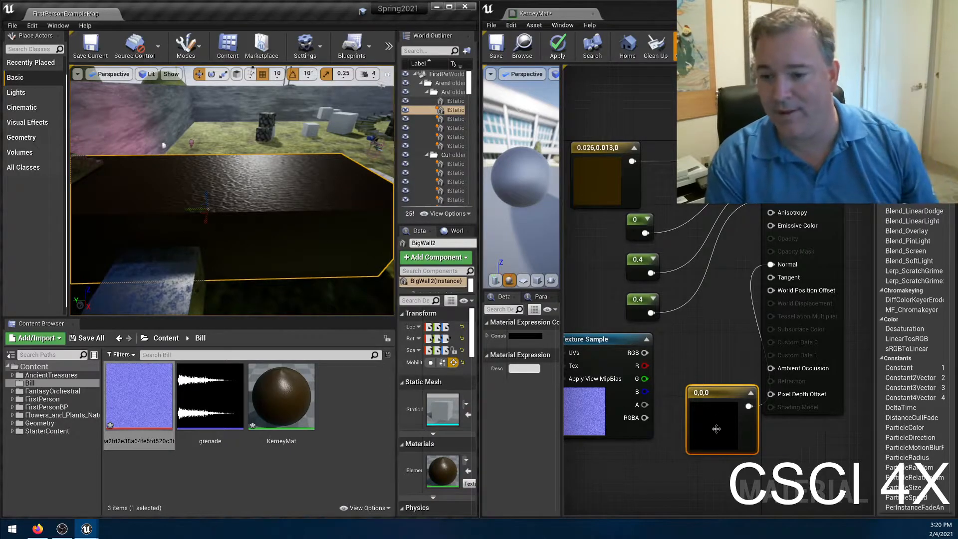
pyautogui.moveTo(709, 418); pyautogui.dragTo(696, 396)
pyautogui.doubleClick(696, 396)
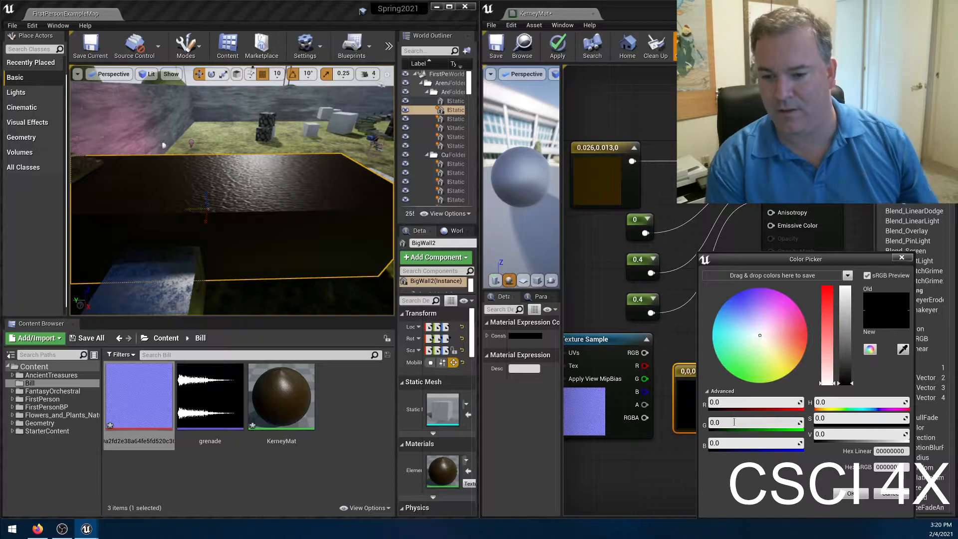
pyautogui.write('1')
pyautogui.press('Return')
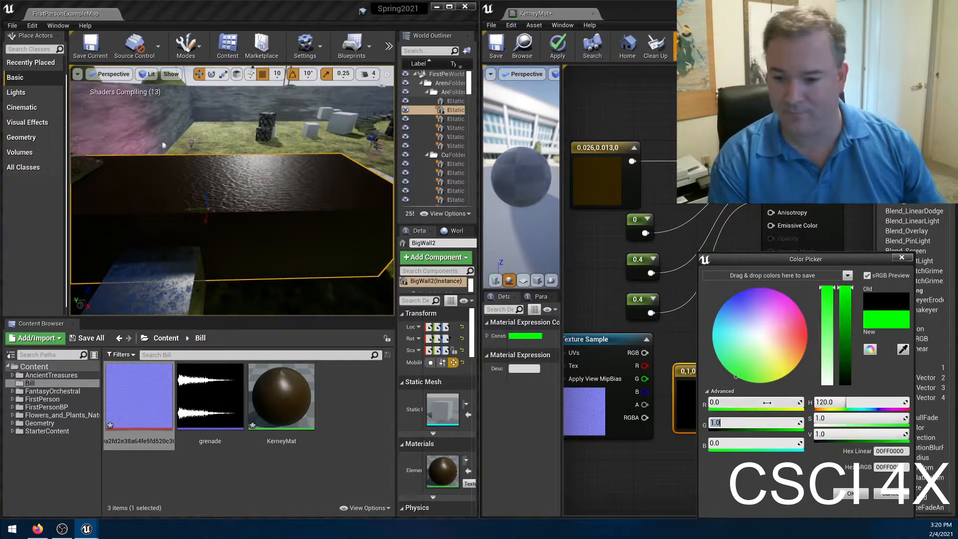
pyautogui.click(848, 494)
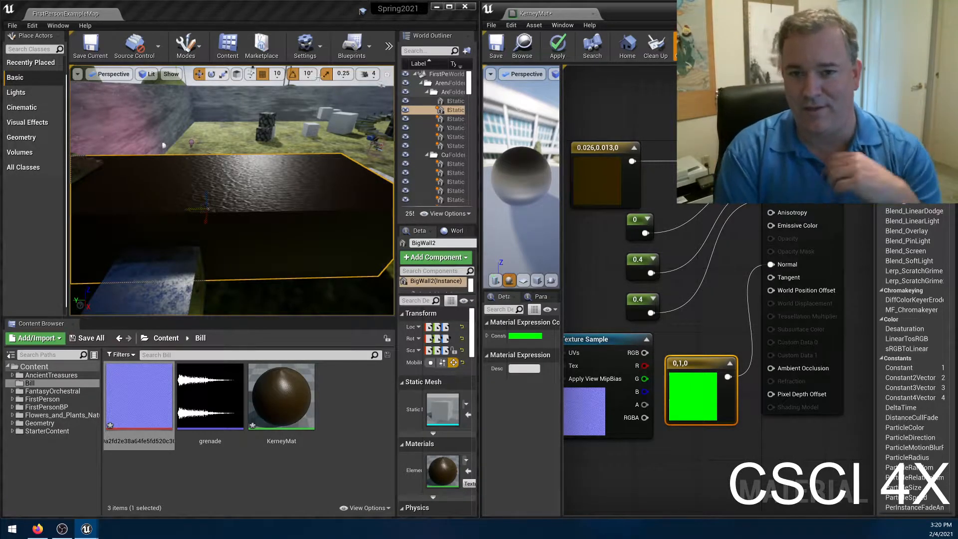
pyautogui.click(555, 58)
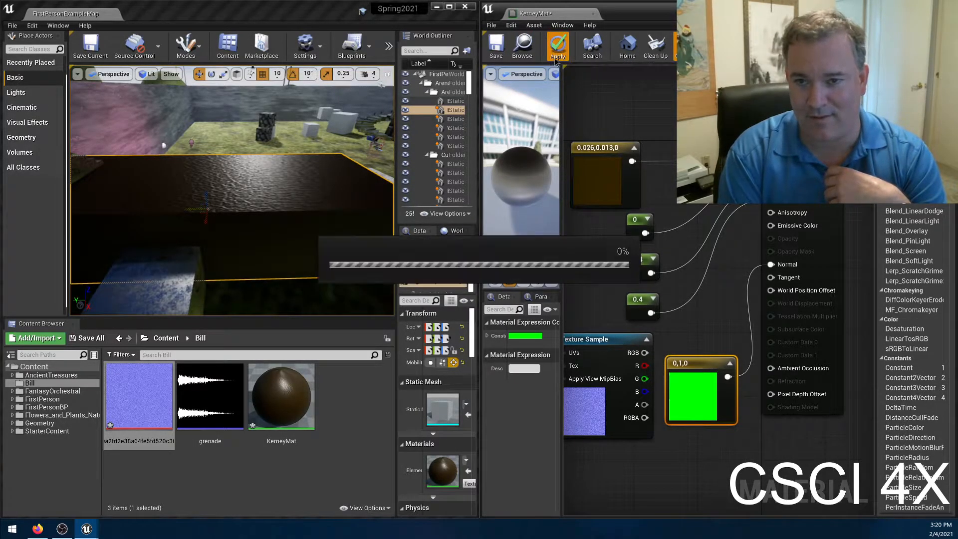
# Examine how the large block's faces are shaded from several angles and distances.
pyautogui.keyDown('alt'); pyautogui.moveTo(284, 198); pyautogui.dragTo(260, 185); pyautogui.keyUp('alt')
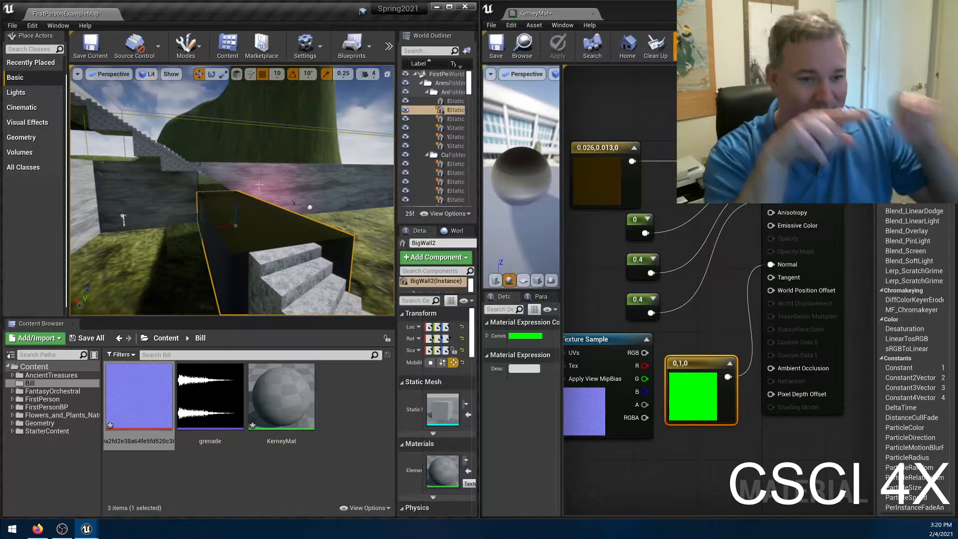
pyautogui.press('d')
pyautogui.moveTo(335, 237)
pyautogui.mouseDown(button='right')
pyautogui.moveTo(285, 237)
pyautogui.moveTo(326, 237)
pyautogui.mouseUp(button='right')
pyautogui.press('w')
pyautogui.press('s')
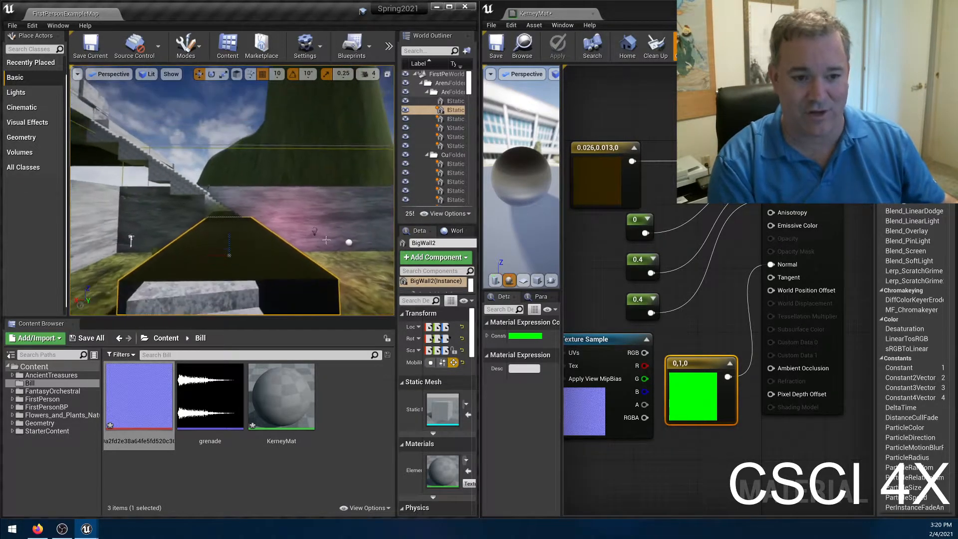
pyautogui.moveTo(134, 191); pyautogui.dragTo(138, 224, button='right')
pyautogui.press('s')
pyautogui.press('s')
pyautogui.press('w')
pyautogui.press('s')
pyautogui.press('s')
pyautogui.press('w')
pyautogui.keyDown('alt'); pyautogui.moveTo(137, 224); pyautogui.dragTo(127, 182); pyautogui.keyUp('alt')
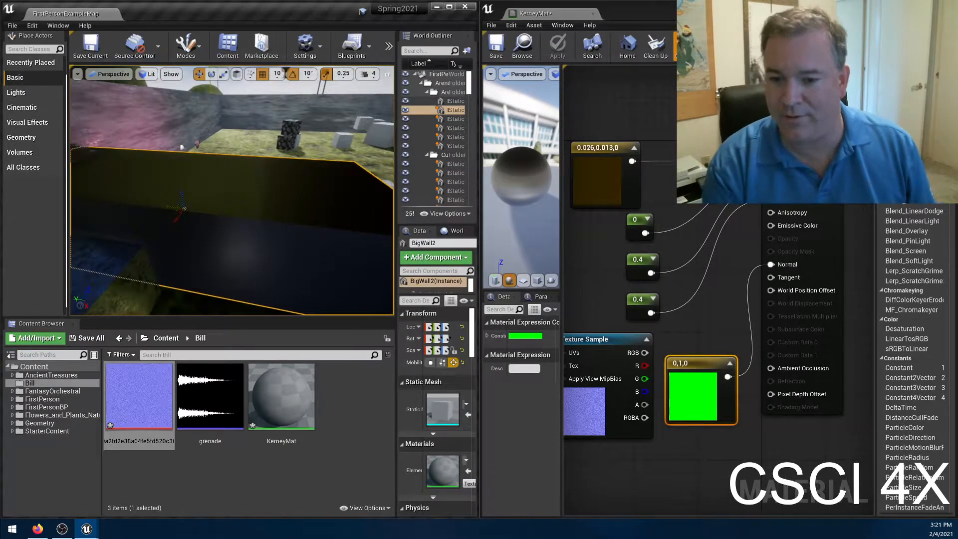
# Delete the 0,1,0 Constant3Vector node and connect the Texture Sample's RGB output to the Normal input.
pyautogui.click(699, 368)
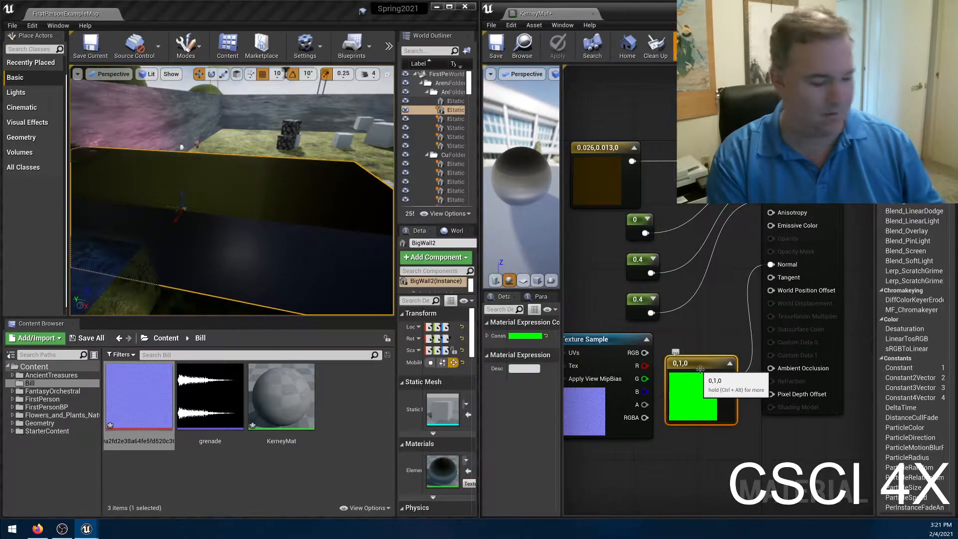
pyautogui.press('Delete')
pyautogui.moveTo(644, 352); pyautogui.dragTo(781, 266)
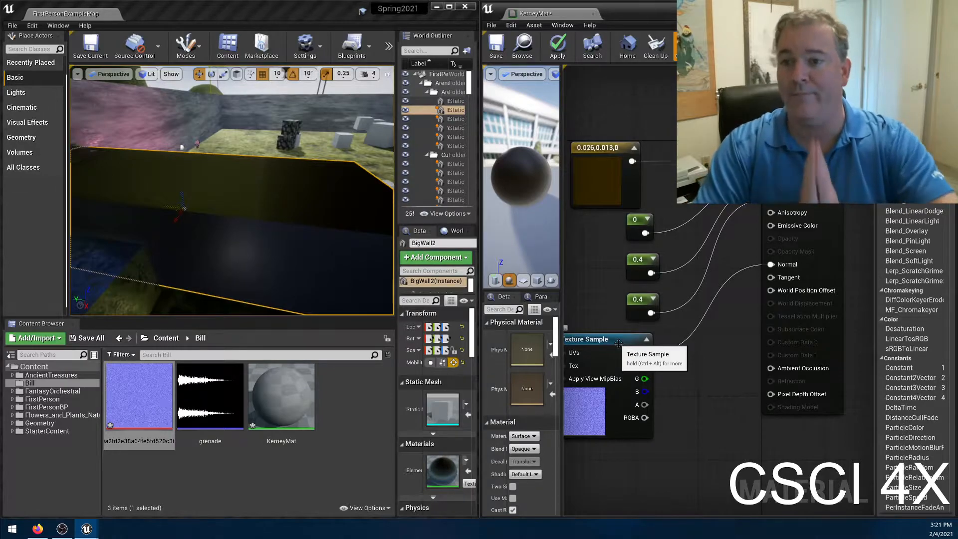
# Set the TexCoord node's UTiling and VTiling to 10.0, apply the material, and inspect the block's surface up close.
pyautogui.moveTo(666, 422); pyautogui.dragTo(772, 407, button='right')
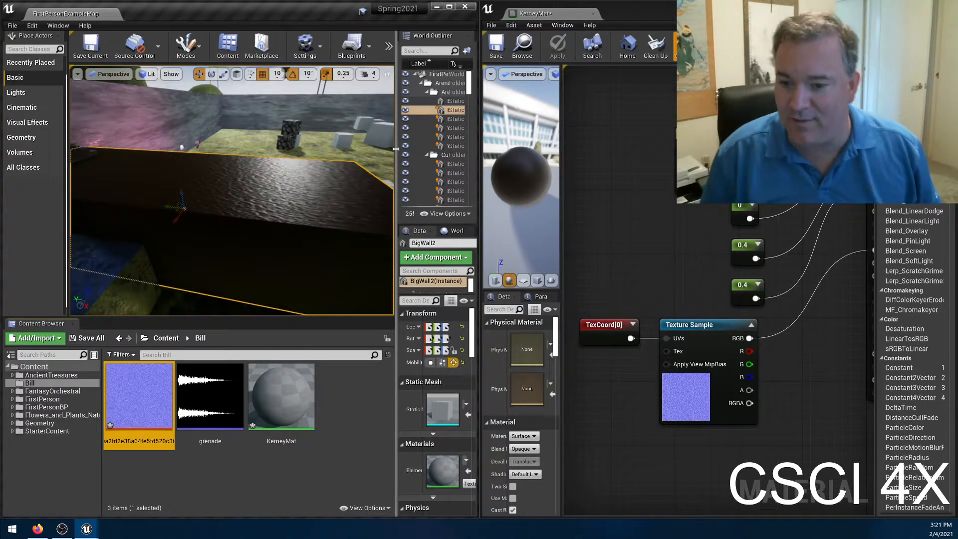
pyautogui.click(591, 338)
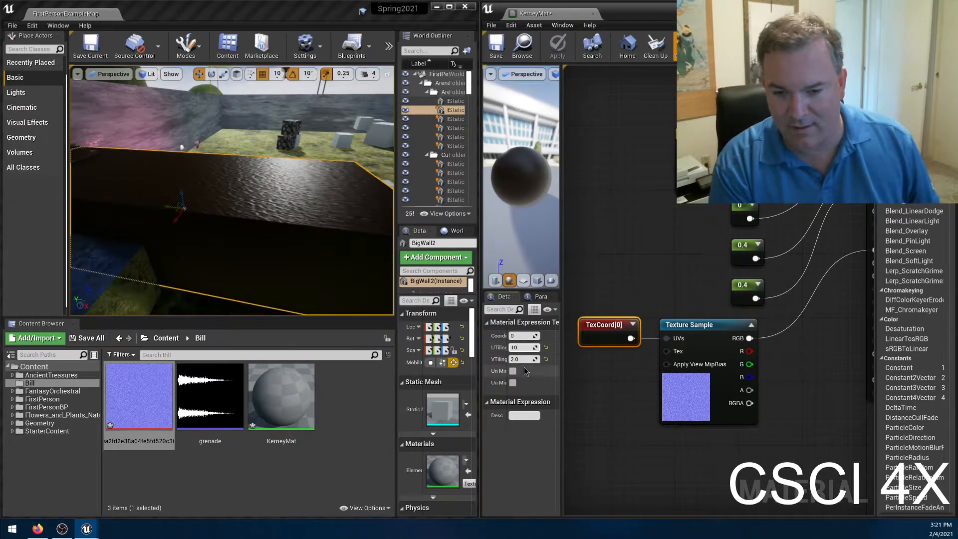
pyautogui.click(521, 358)
pyautogui.write('10')
pyautogui.press('Return')
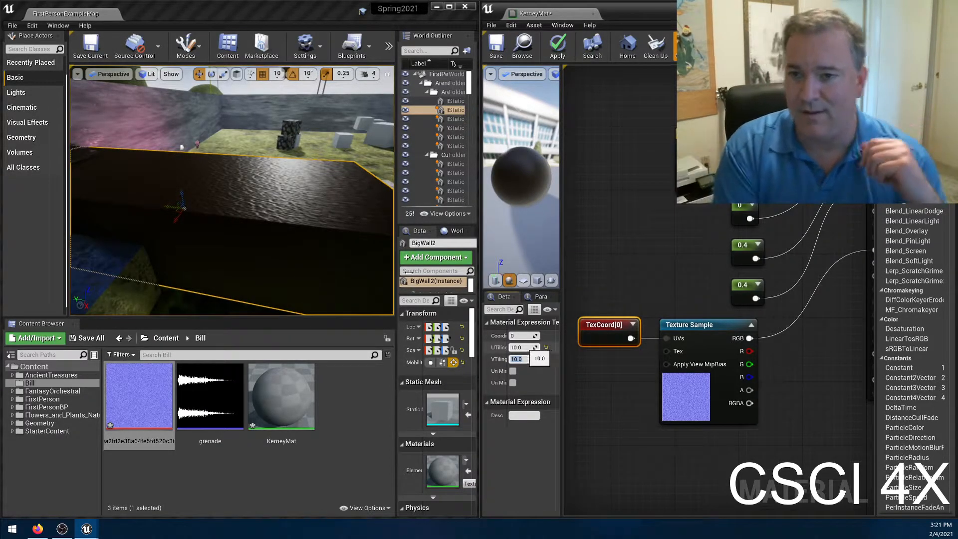
pyautogui.click(557, 50)
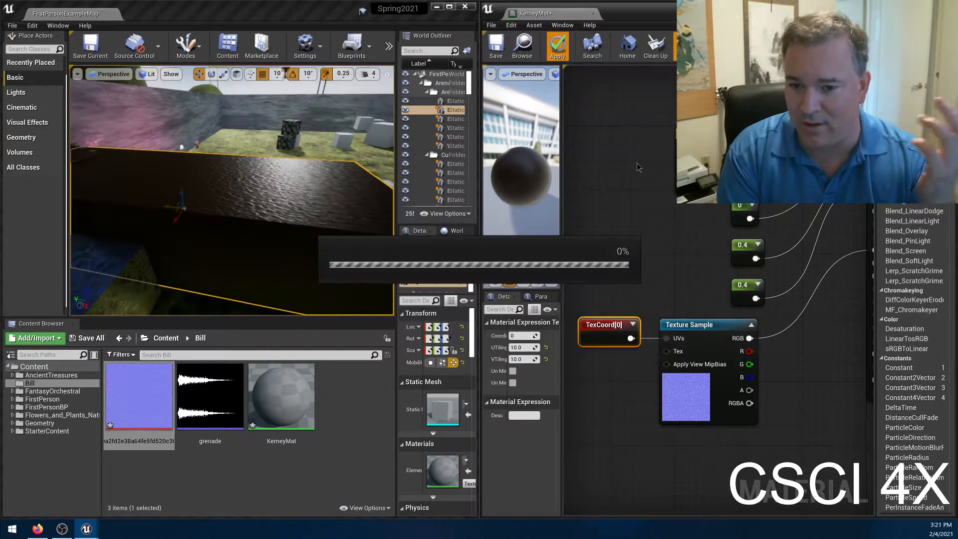
pyautogui.moveTo(232, 199)
pyautogui.mouseDown(button='right')
pyautogui.moveTo(259, 214)
pyautogui.moveTo(225, 200)
pyautogui.moveTo(255, 199)
pyautogui.moveTo(214, 199)
pyautogui.moveTo(259, 199)
pyautogui.moveTo(217, 199)
pyautogui.moveTo(230, 200)
pyautogui.mouseUp(button='right')
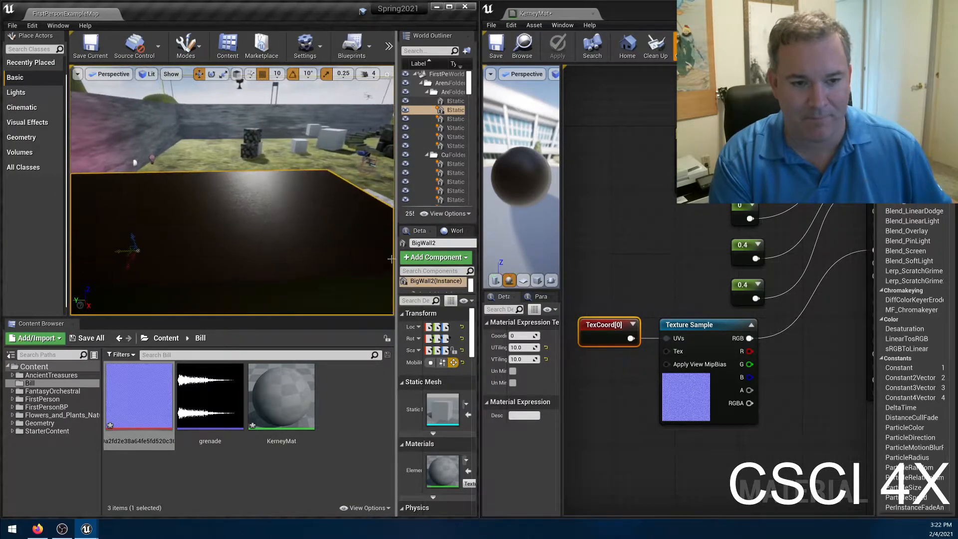
# Set the TexCoord node's UTiling and VTiling to 7.0, apply the material, and inspect the block from different distances.
pyautogui.click(523, 350)
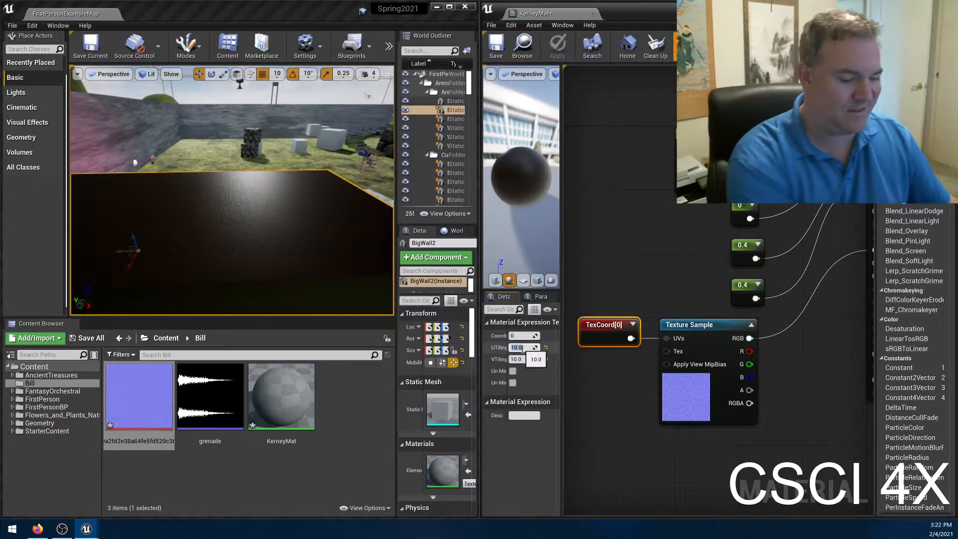
pyautogui.write('7')
pyautogui.press('Tab')
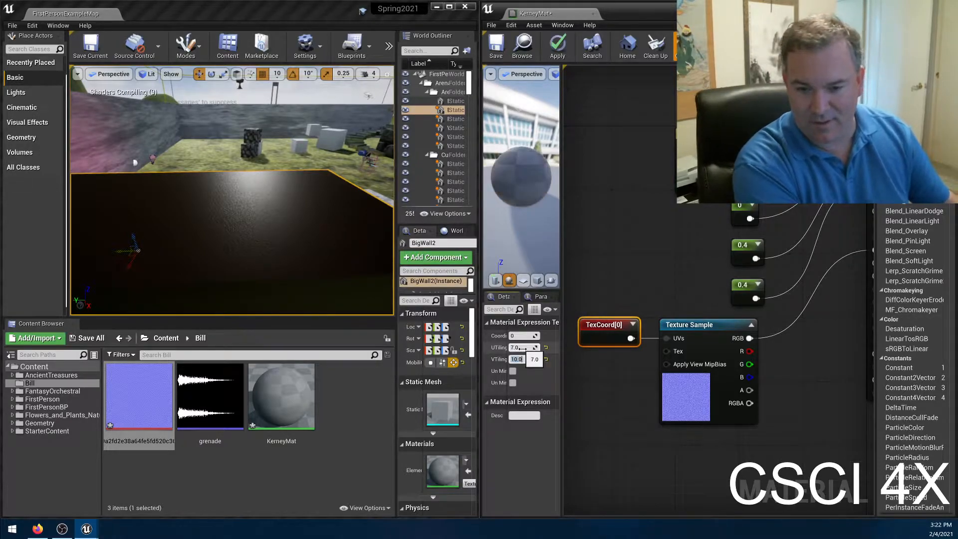
pyautogui.write('7')
pyautogui.press('Return')
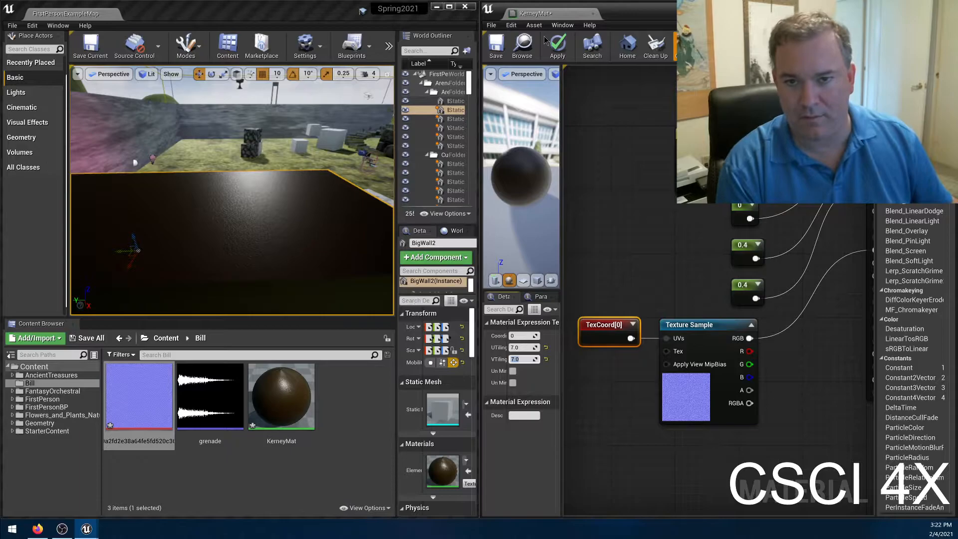
pyautogui.click(544, 52)
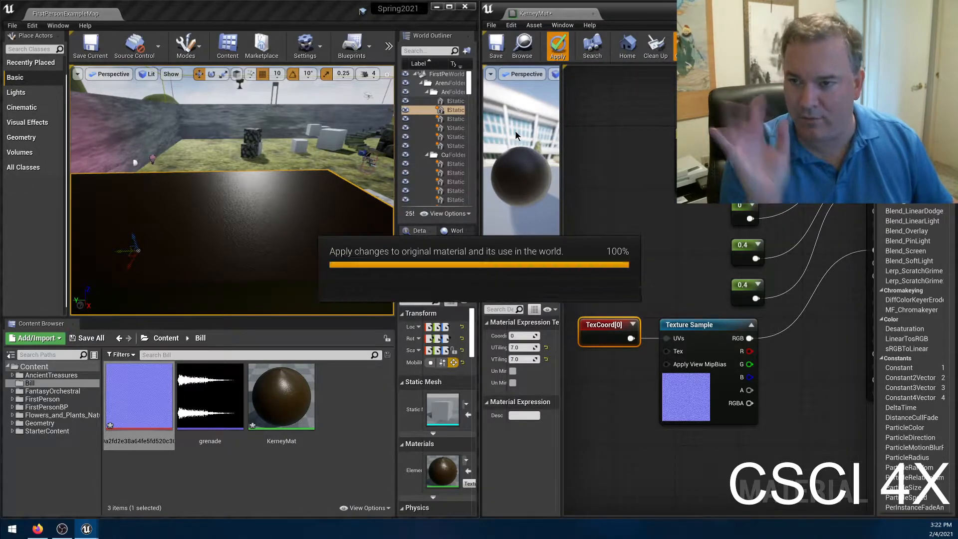
pyautogui.moveTo(137, 193)
pyautogui.mouseDown(button='right')
pyautogui.moveTo(107, 214)
pyautogui.moveTo(141, 192)
pyautogui.moveTo(83, 191)
pyautogui.moveTo(139, 188)
pyautogui.mouseUp(button='right')
pyautogui.press('w')
pyautogui.press('s')
pyautogui.press('w')
pyautogui.press('s')
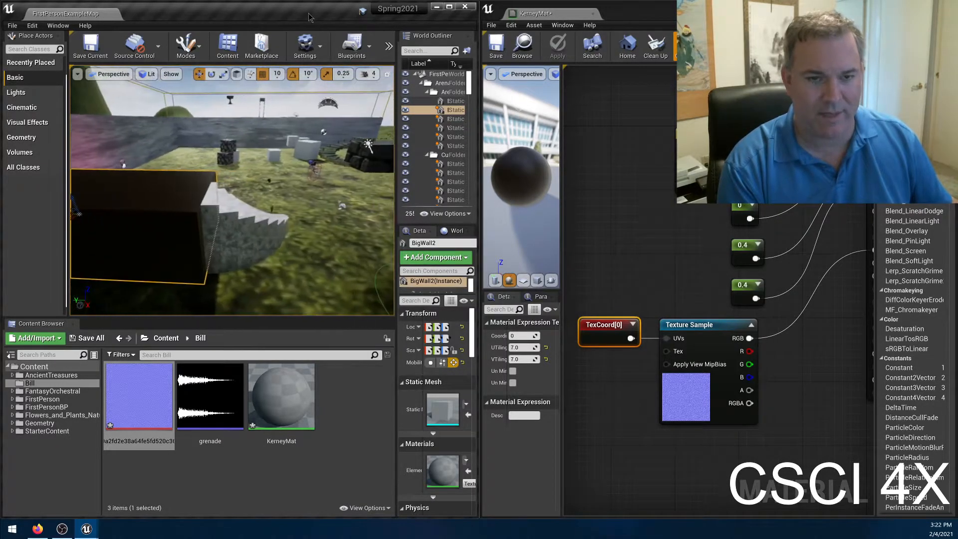
# Play the level, walk onto the leather block to check its surface in the game, and stop playing.
pyautogui.click(388, 46)
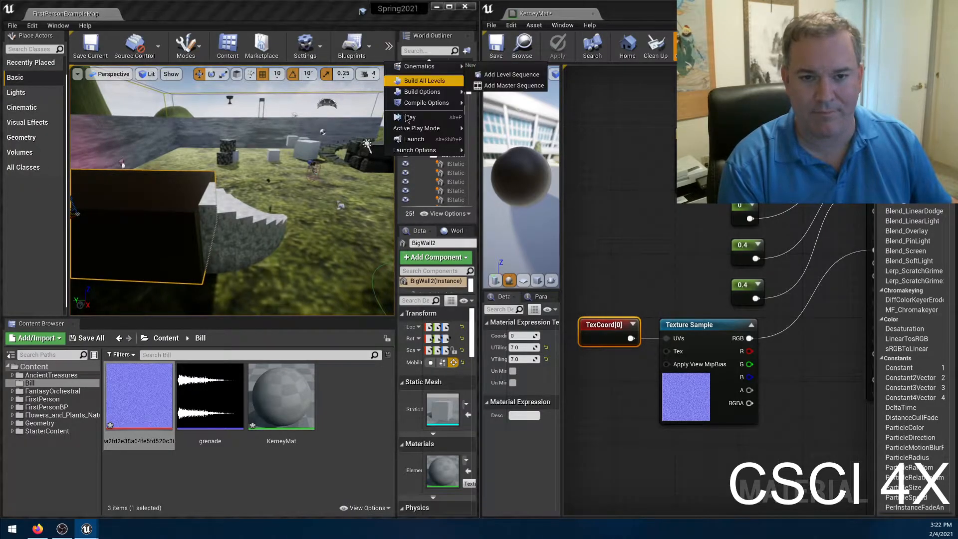
pyautogui.click(429, 118)
pyautogui.click(346, 159)
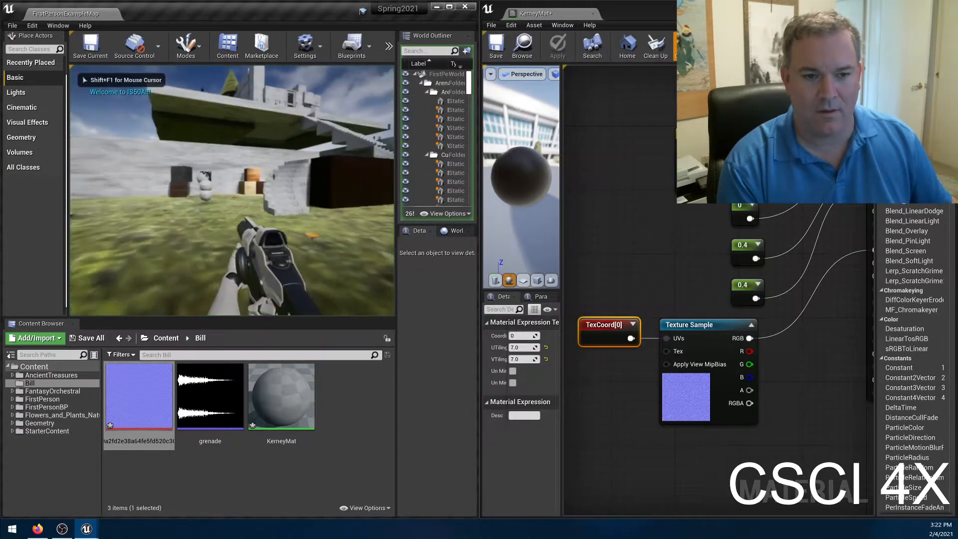
pyautogui.press('w')
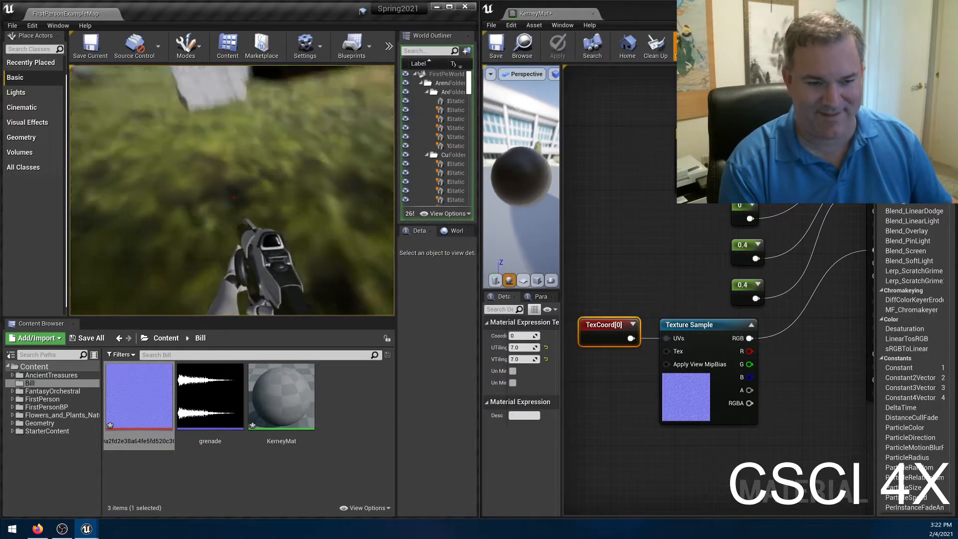
pyautogui.press('w')
pyautogui.press('w')
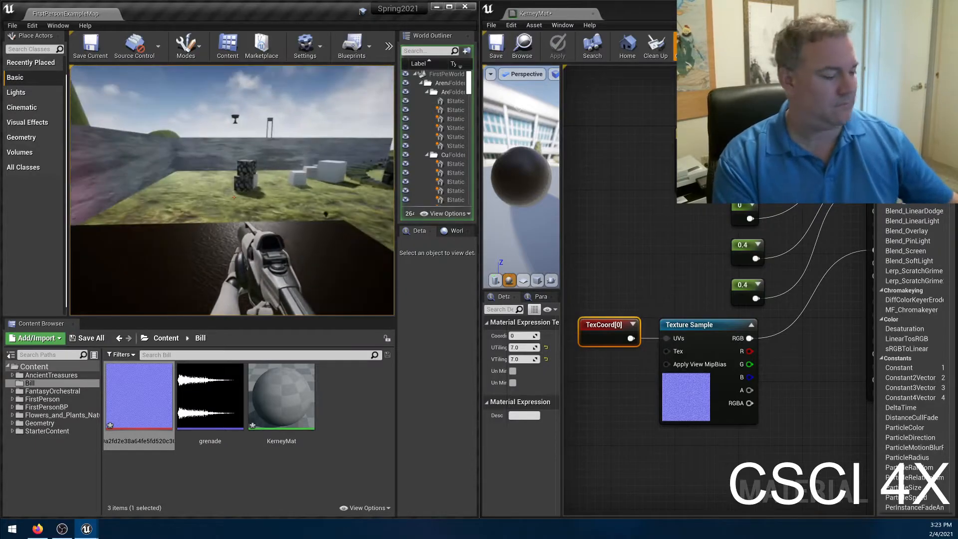
pyautogui.press('Escape')
# Add a Constant node beside the other constants and connect it to the material's Opacity input.
pyautogui.moveTo(671, 247); pyautogui.dragTo(625, 255, button='right')
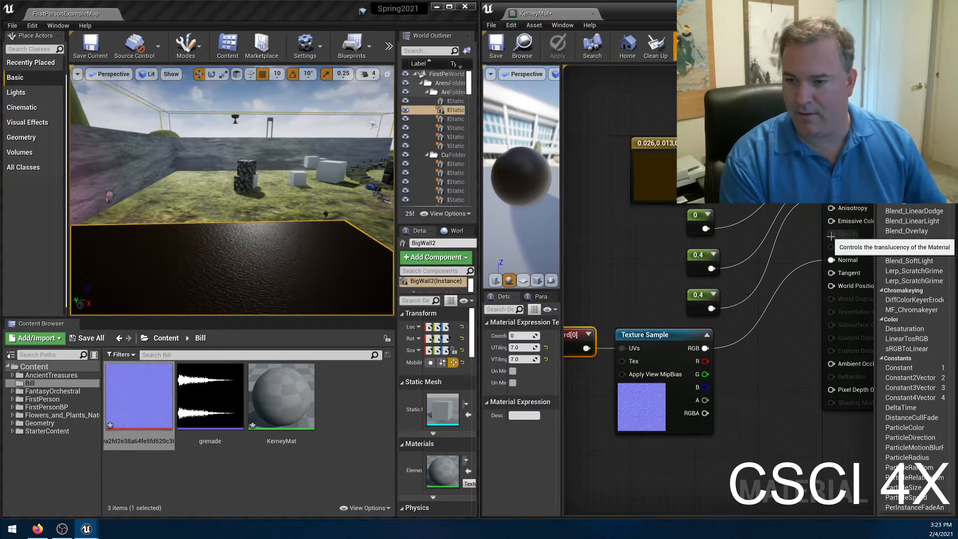
pyautogui.rightClick(657, 238)
pyautogui.write('const')
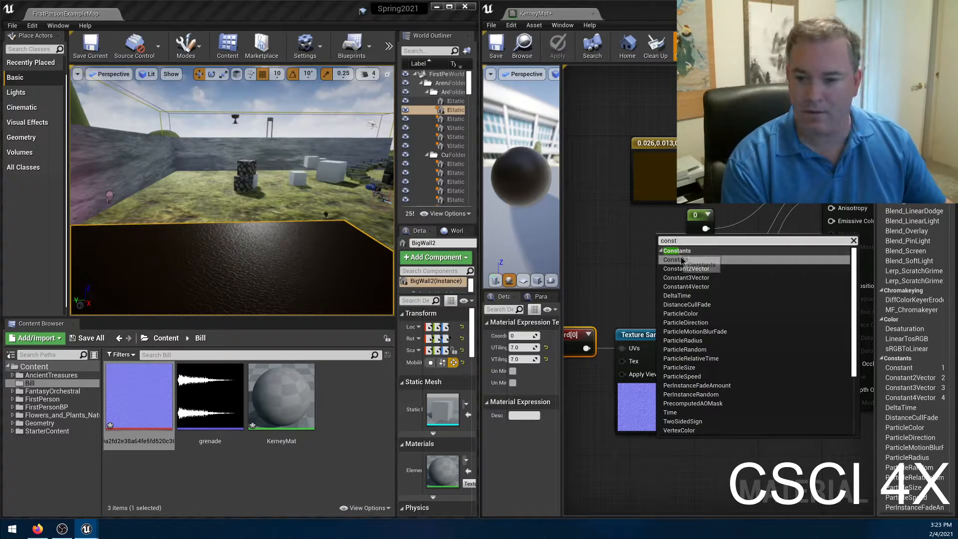
pyautogui.press('Return')
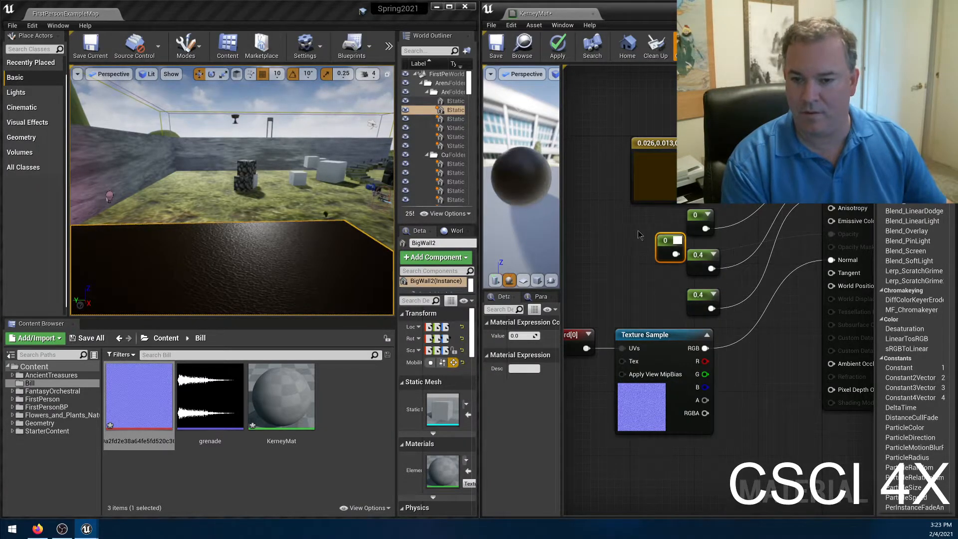
pyautogui.moveTo(666, 248); pyautogui.dragTo(639, 239)
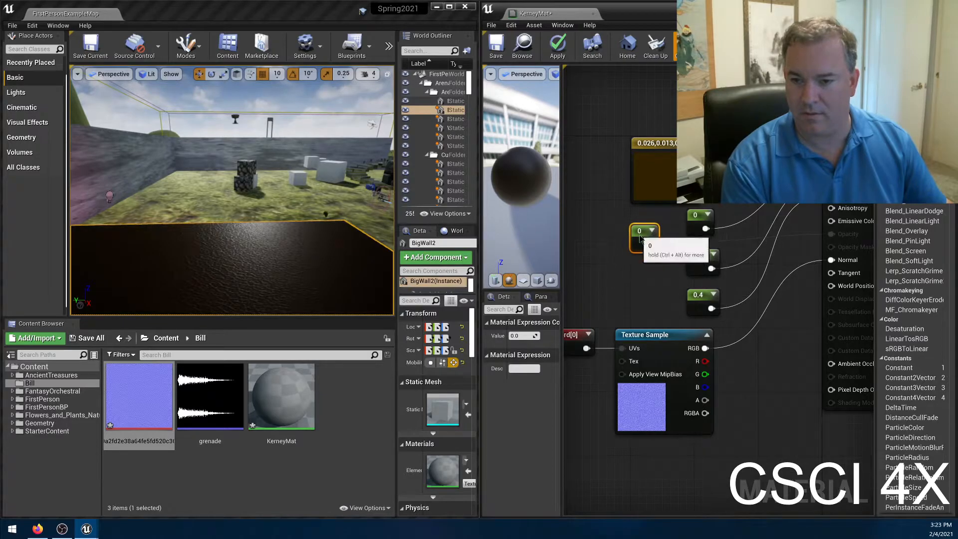
# Set the Opacity constant to 0.1, apply the material, and inspect the block for transparency.
pyautogui.click(522, 335)
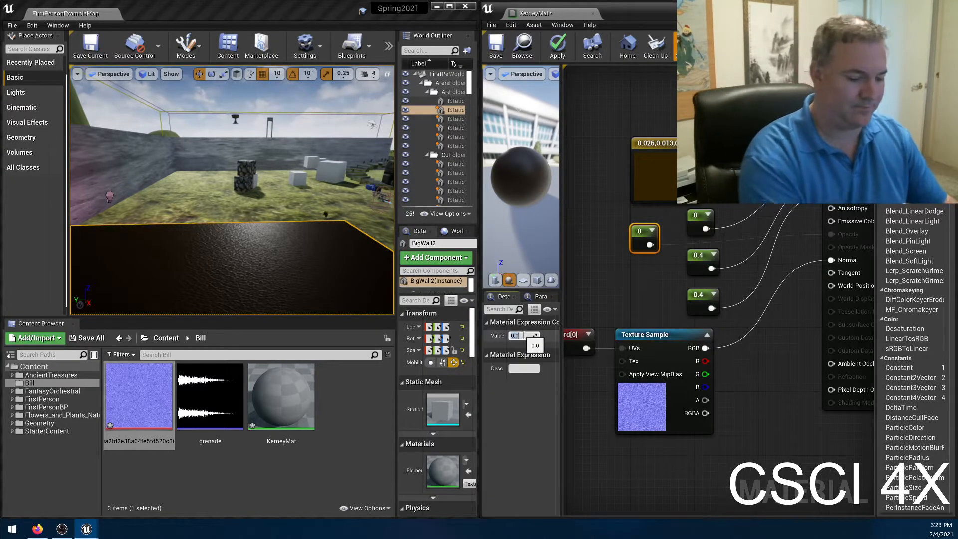
pyautogui.write('.1')
pyautogui.press('Return')
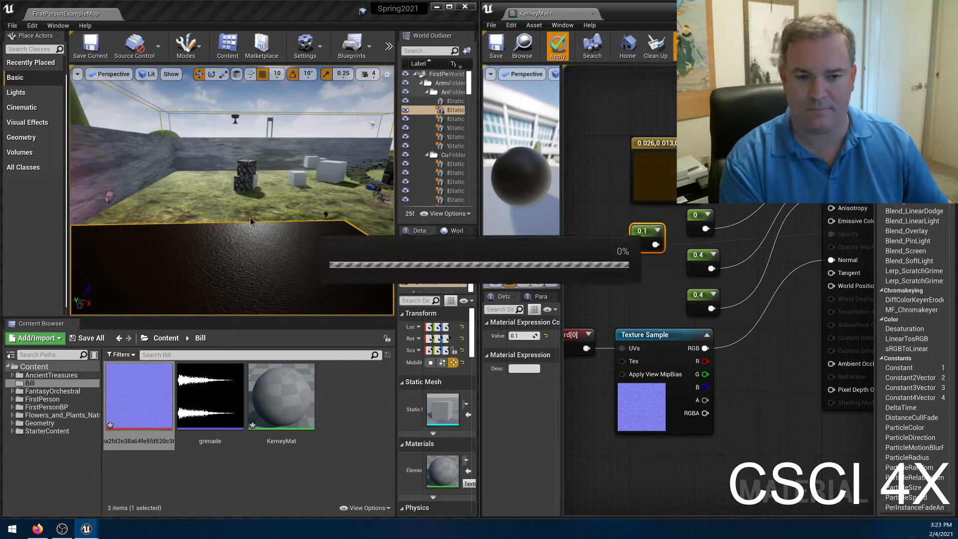
pyautogui.moveTo(307, 206)
pyautogui.mouseDown(button='right')
pyautogui.moveTo(239, 219)
pyautogui.moveTo(272, 210)
pyautogui.moveTo(252, 211)
pyautogui.moveTo(319, 259)
pyautogui.moveTo(299, 215)
pyautogui.moveTo(262, 187)
pyautogui.moveTo(285, 205)
pyautogui.moveTo(308, 189)
pyautogui.moveTo(302, 227)
pyautogui.moveTo(304, 212)
pyautogui.mouseUp(button='right')
pyautogui.press('s')
pyautogui.press('s')
pyautogui.press('e')
pyautogui.press('w')
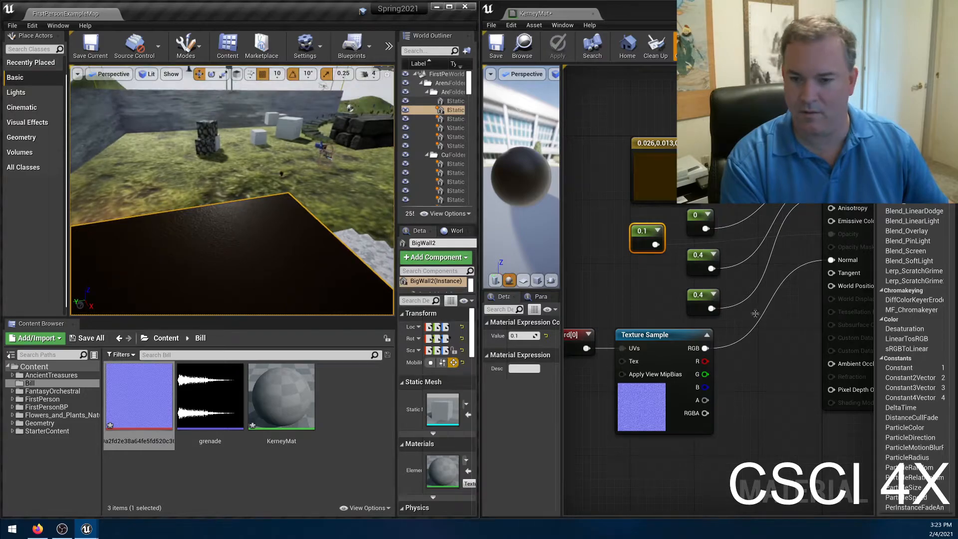
# Set the Opacity constant to 0, apply the material, and inspect the block again.
pyautogui.click(633, 239)
pyautogui.click(515, 335)
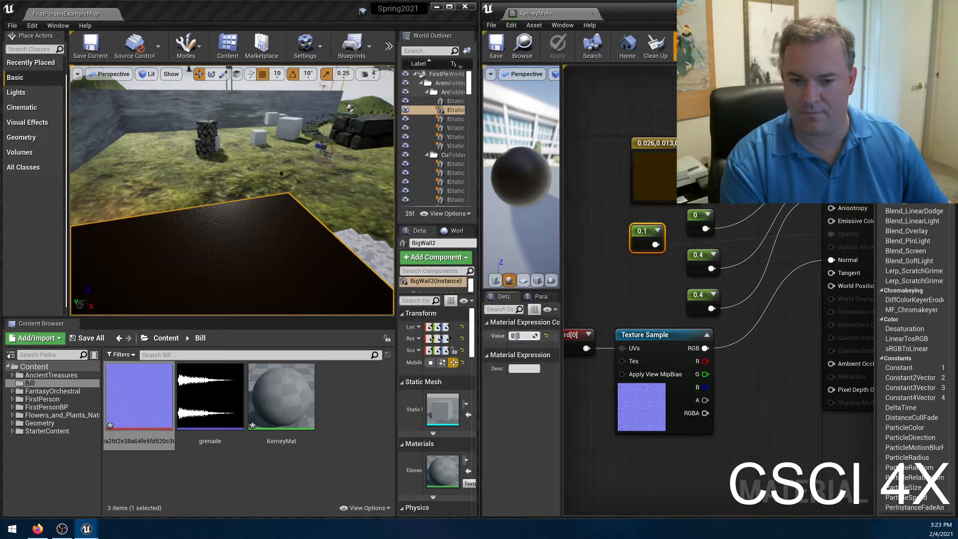
pyautogui.press('BackSpace')
pyautogui.write('0')
pyautogui.press('Return')
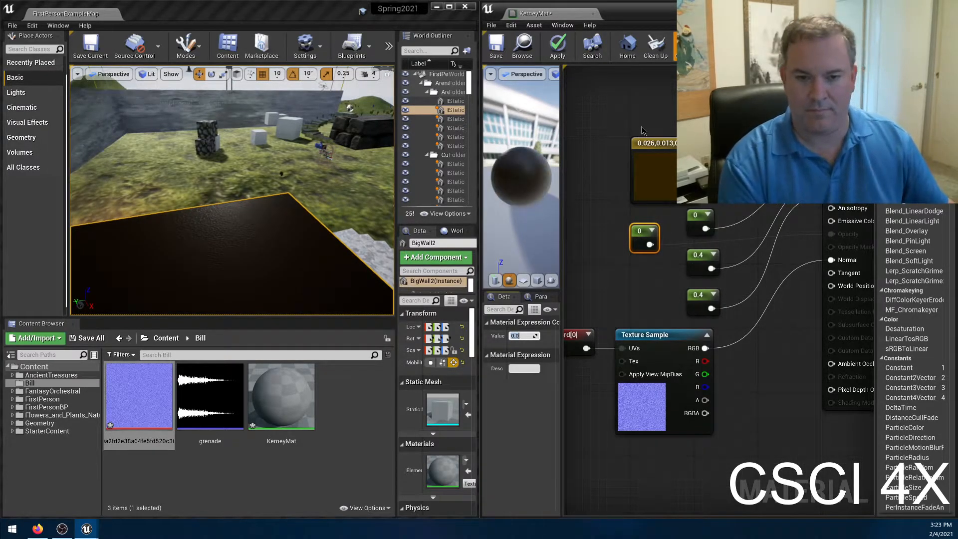
pyautogui.click(557, 44)
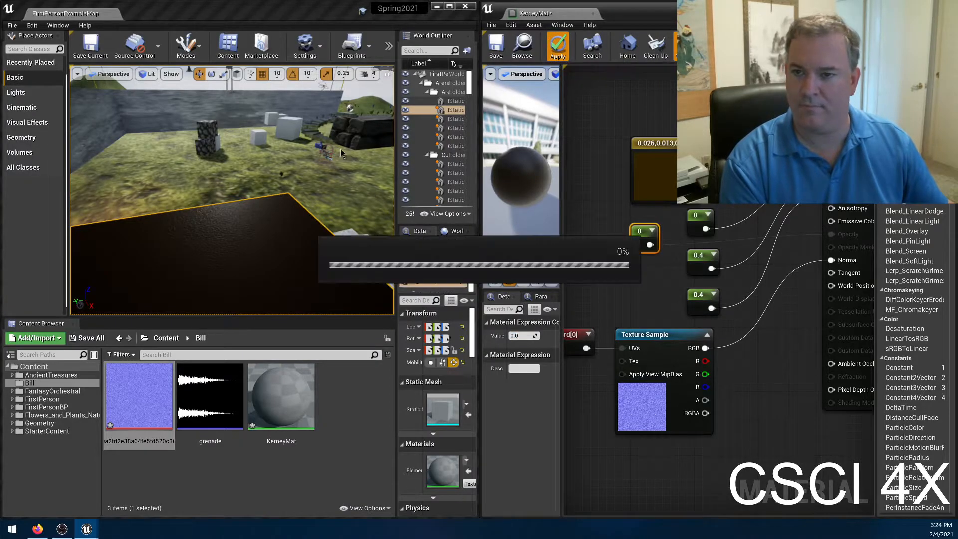
pyautogui.moveTo(303, 136); pyautogui.dragTo(281, 139, button='right')
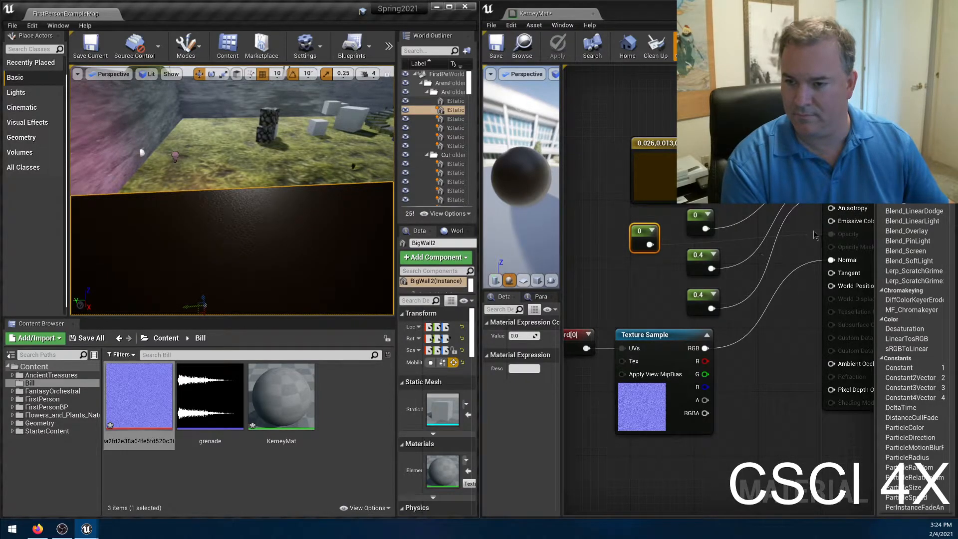
# Disconnect the 0 Constant from the material's Opacity input and enlarge the material editor to show the whole node graph.
pyautogui.keyDown('alt'); pyautogui.click(850, 238); pyautogui.keyUp('alt')
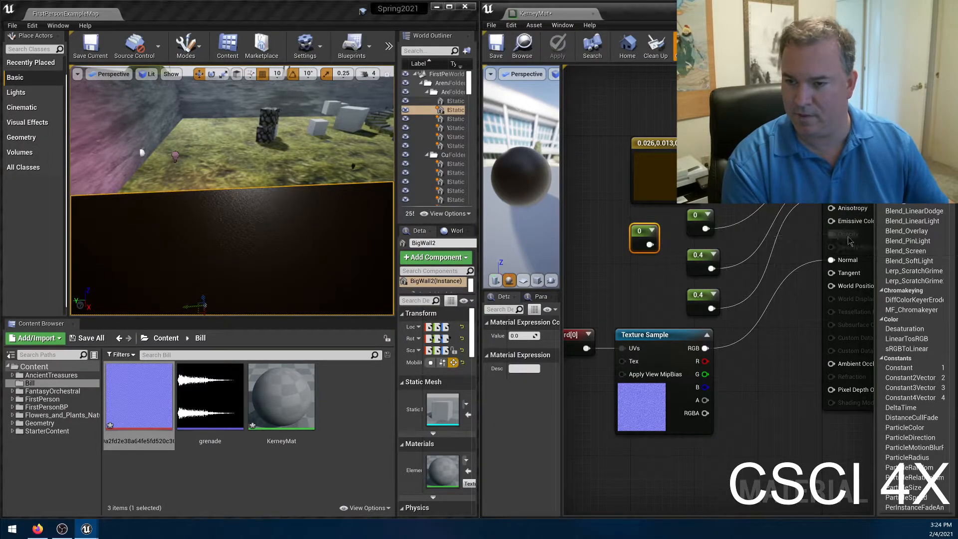
pyautogui.click(811, 239)
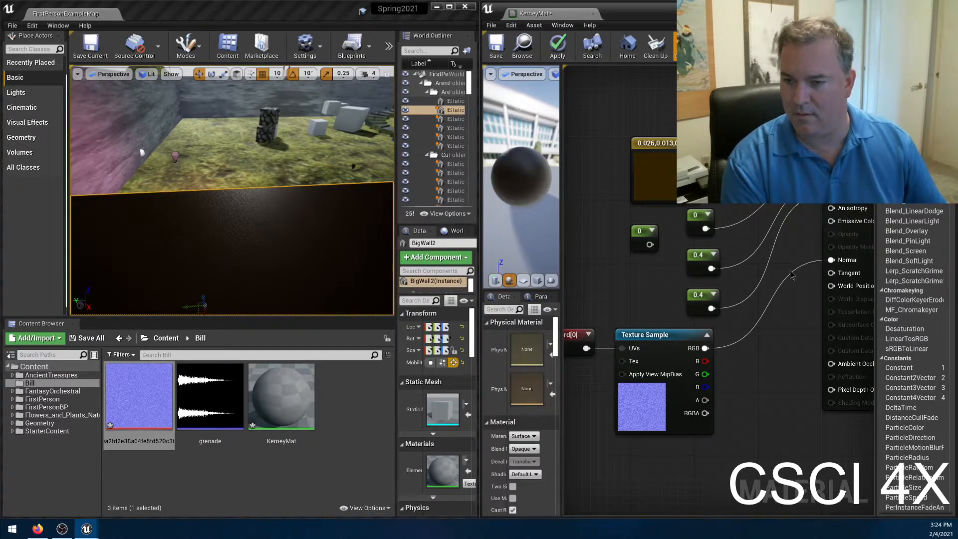
pyautogui.moveTo(818, 269); pyautogui.dragTo(789, 259, button='right')
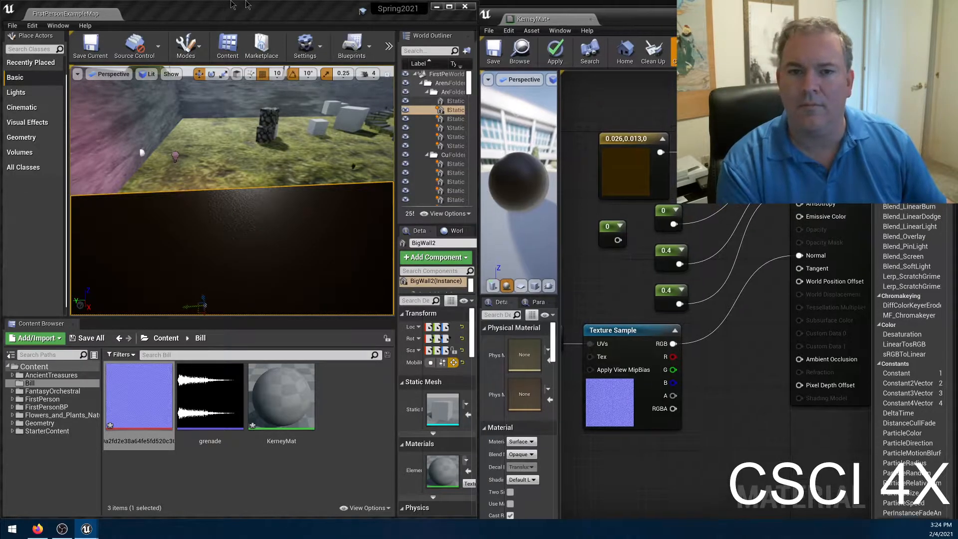
pyautogui.doubleClick(636, 11)
pyautogui.moveTo(554, 337); pyautogui.dragTo(690, 334, button='right')
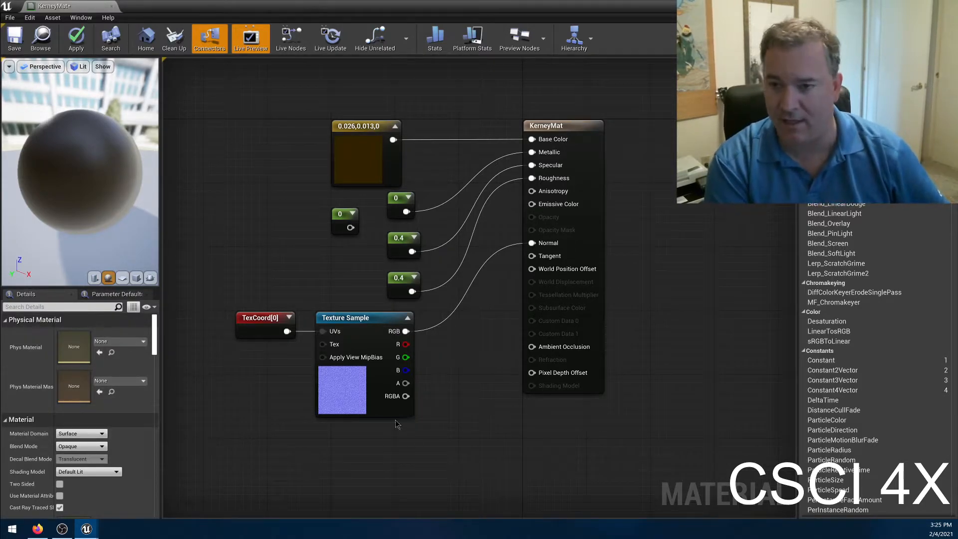
# Check the TexCoord node's tiling, keep the Material Domain at Surface, and set KerneyMat's Blend Mode to Translucent.
pyautogui.click(275, 312)
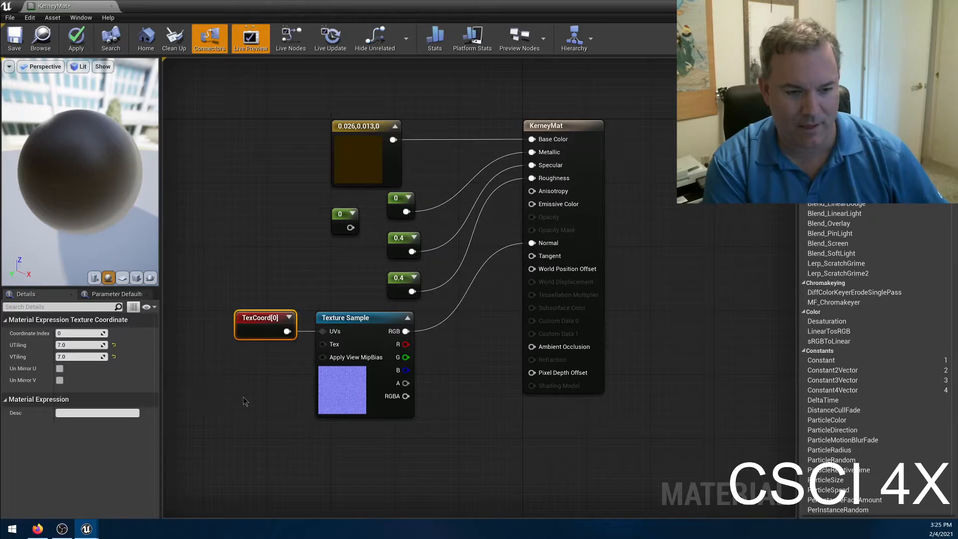
pyautogui.click(231, 401)
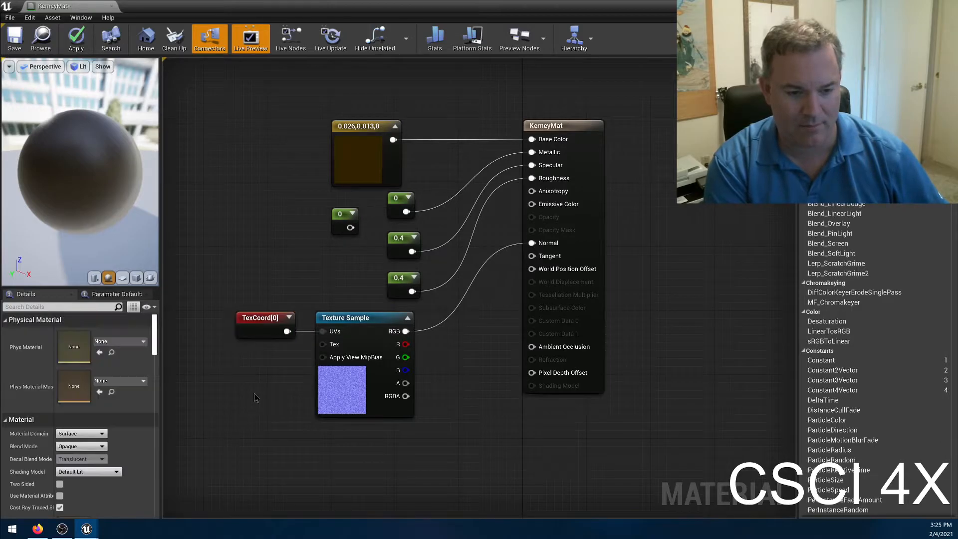
pyautogui.click(255, 320)
pyautogui.click(264, 395)
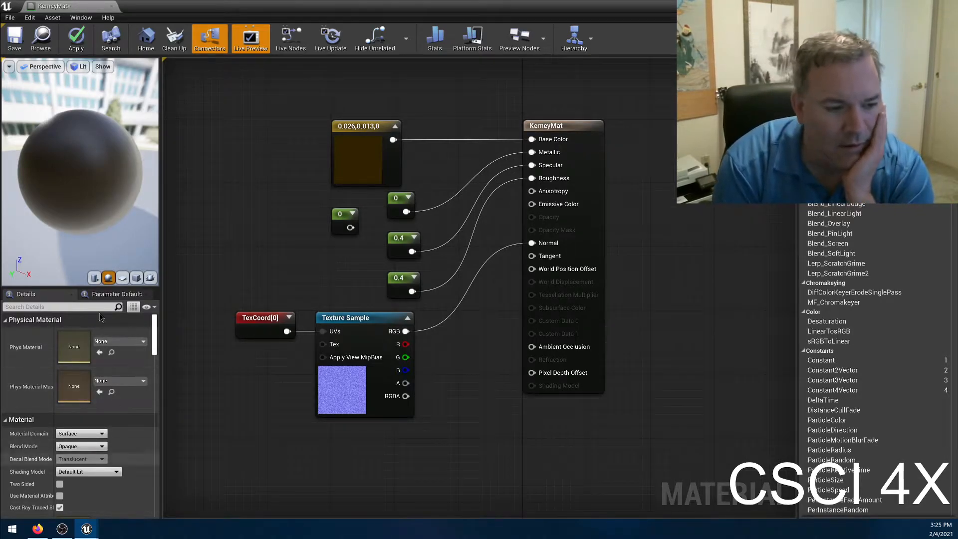
pyautogui.scroll(-2, 93, 399)
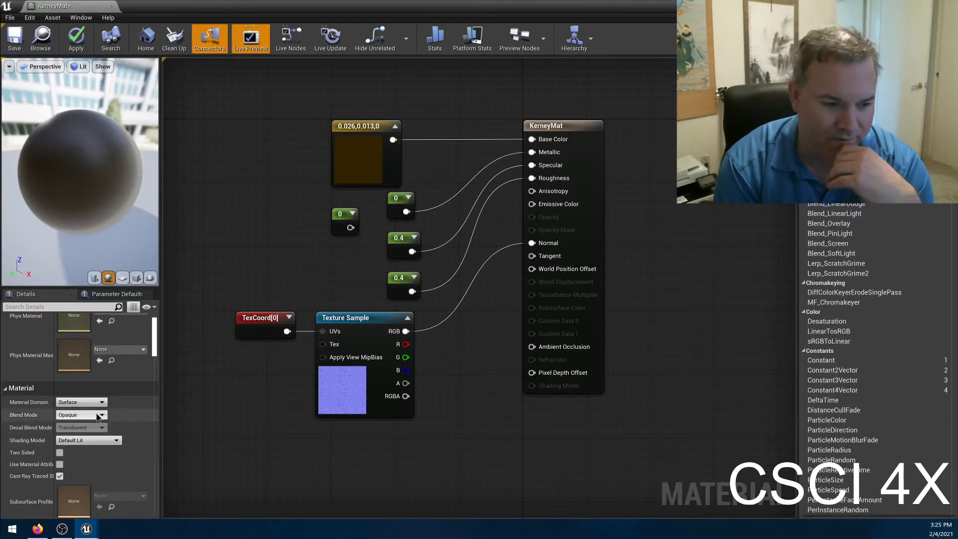
pyautogui.click(90, 406)
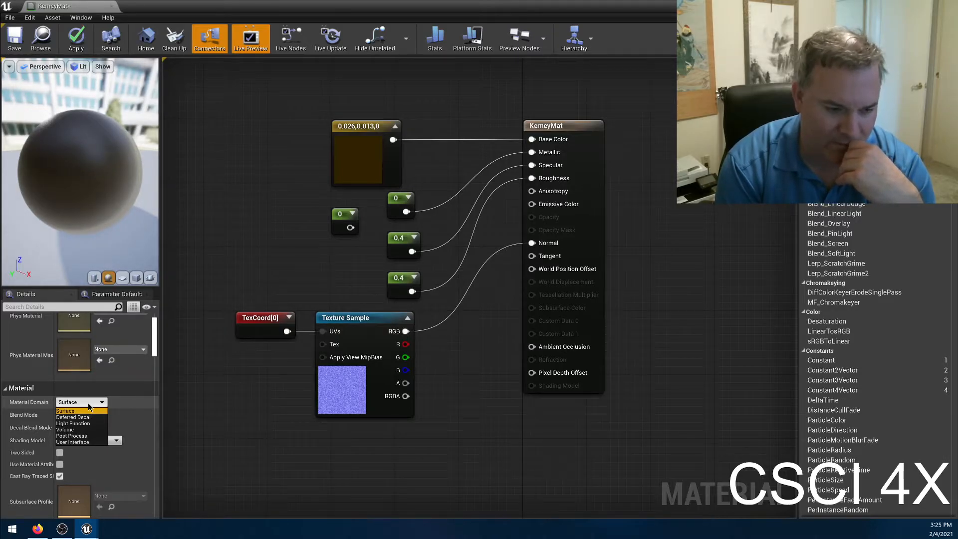
pyautogui.click(85, 411)
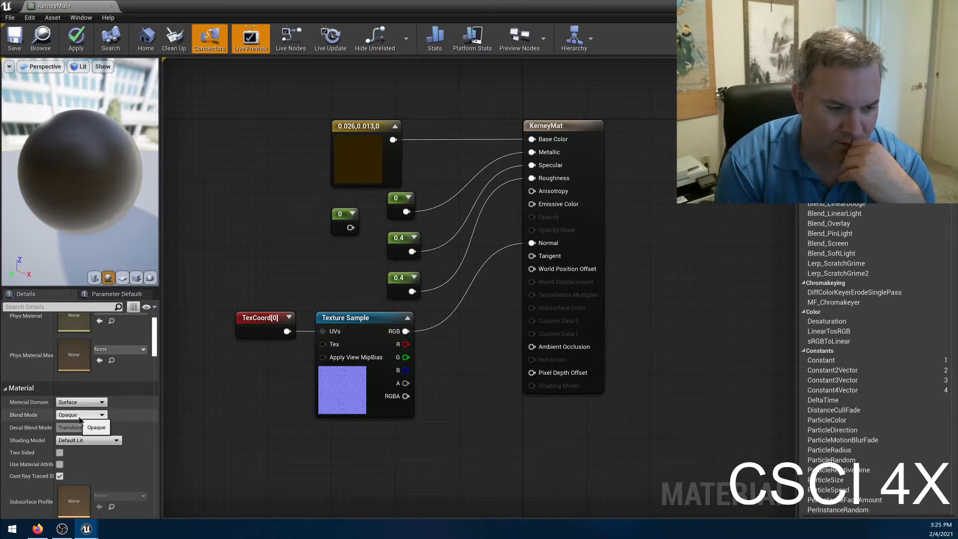
pyautogui.click(79, 415)
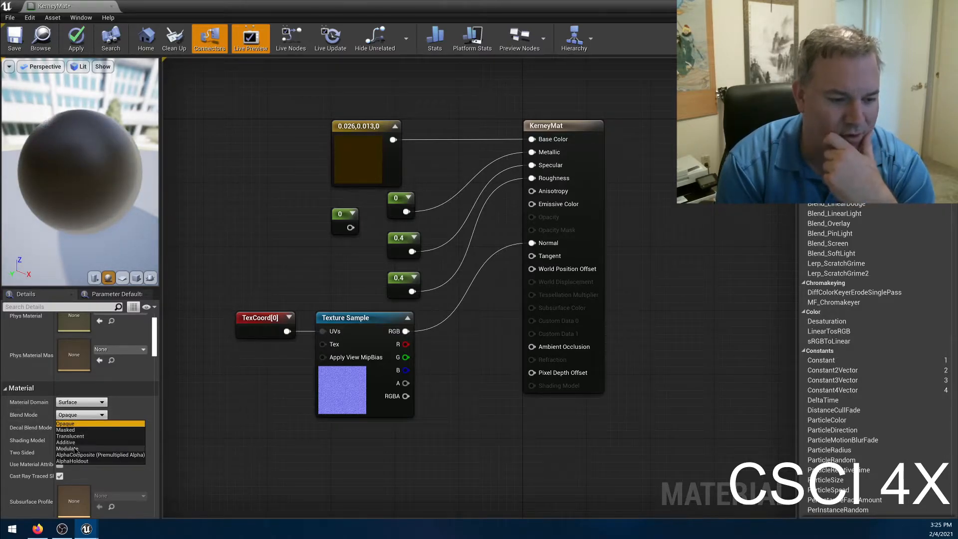
pyautogui.click(82, 437)
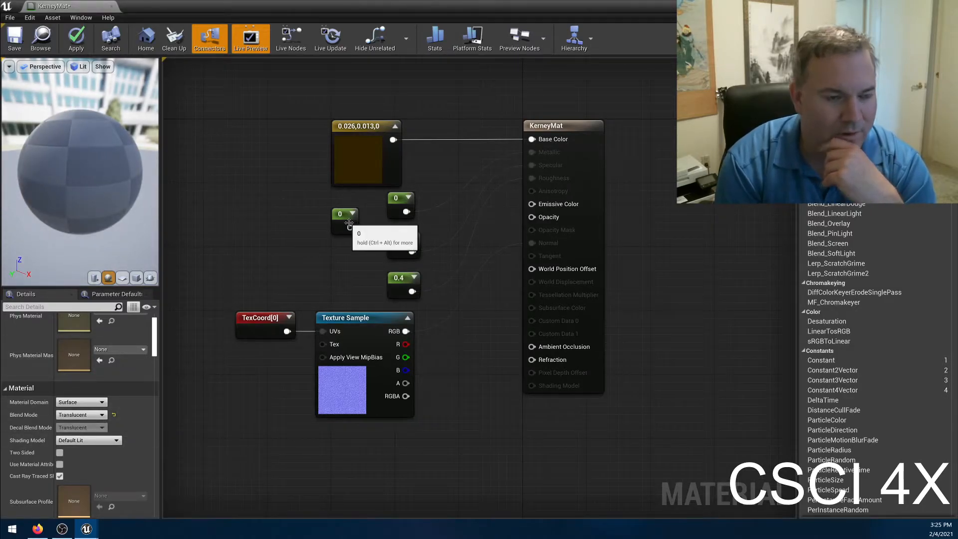
# Connect the 0 Constant to the material's Opacity input, apply the material, and inspect the block in the level.
pyautogui.moveTo(350, 228); pyautogui.dragTo(532, 217)
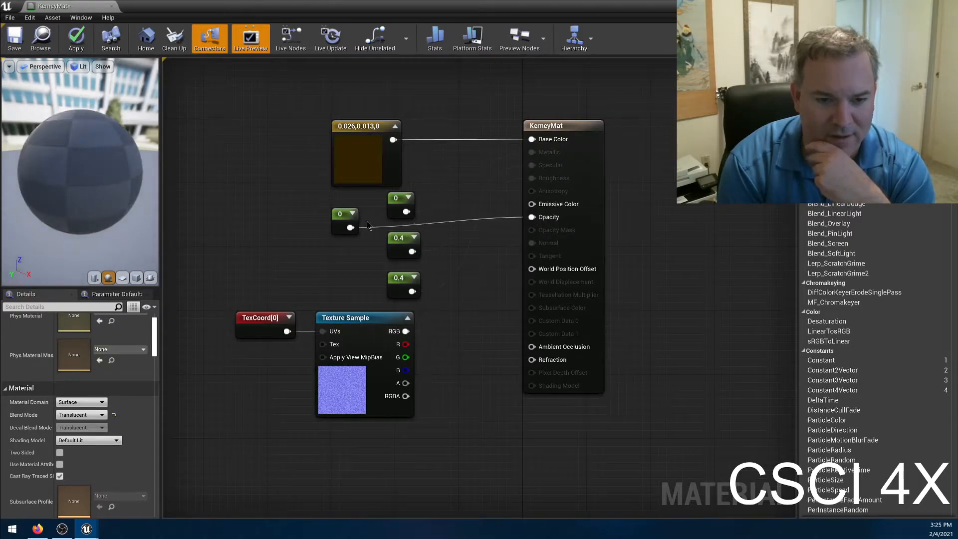
pyautogui.click(344, 214)
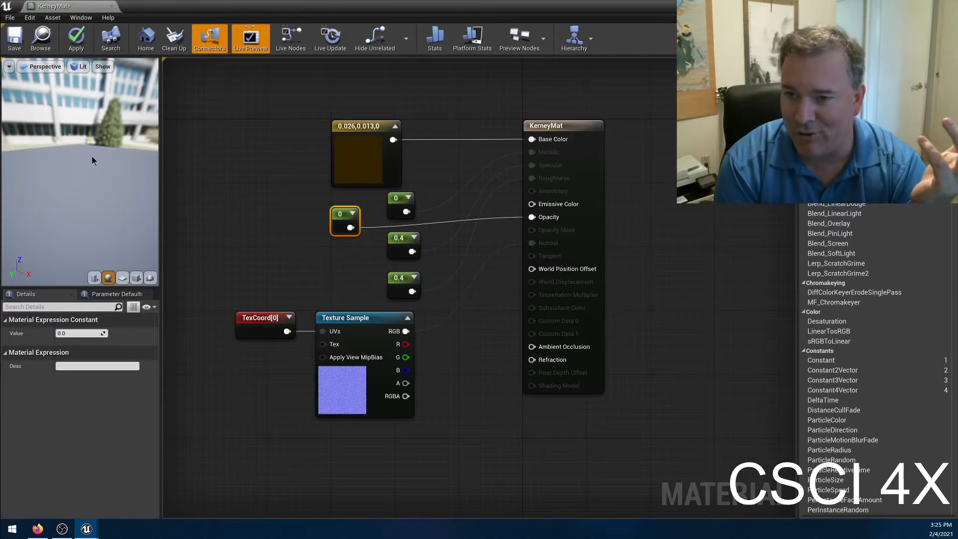
pyautogui.doubleClick(278, 12)
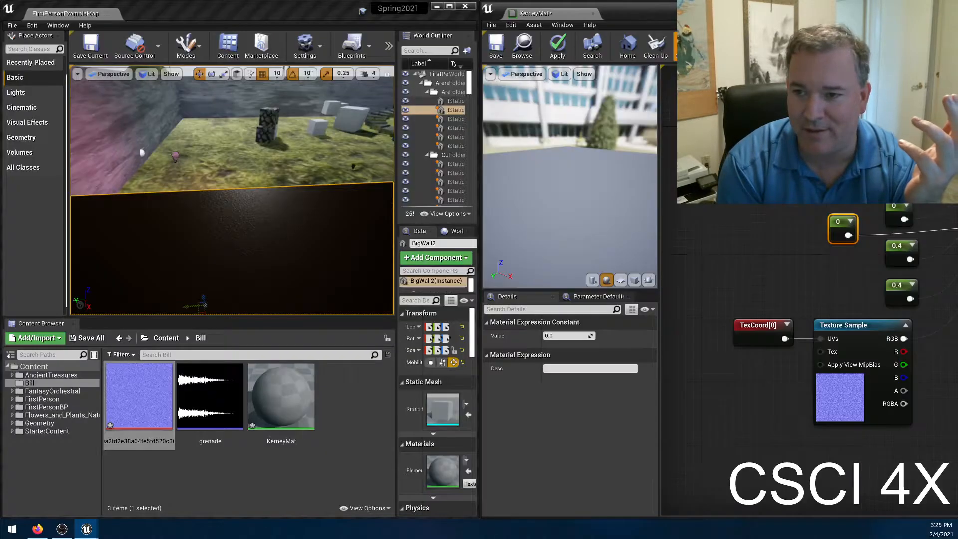
pyautogui.click(556, 49)
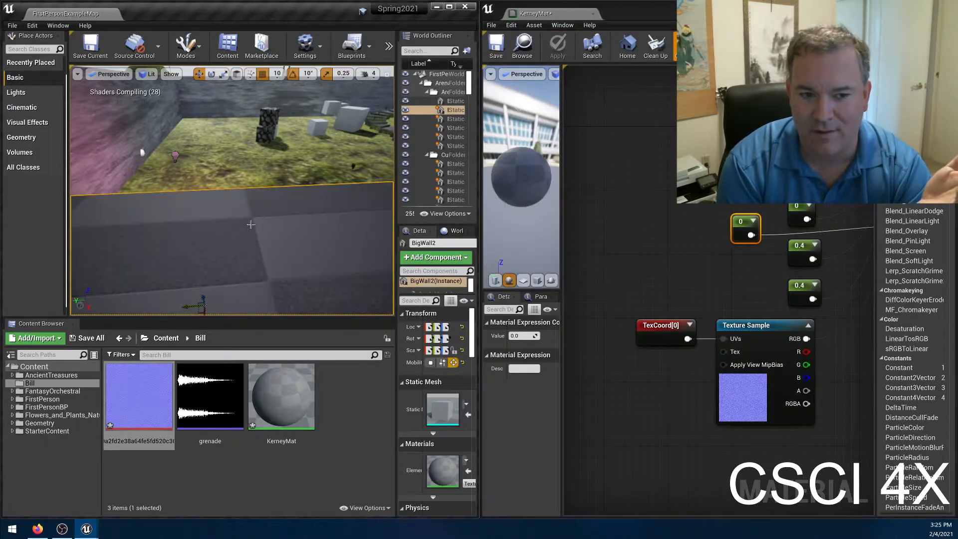
pyautogui.moveTo(266, 157); pyautogui.dragTo(273, 179, button='right')
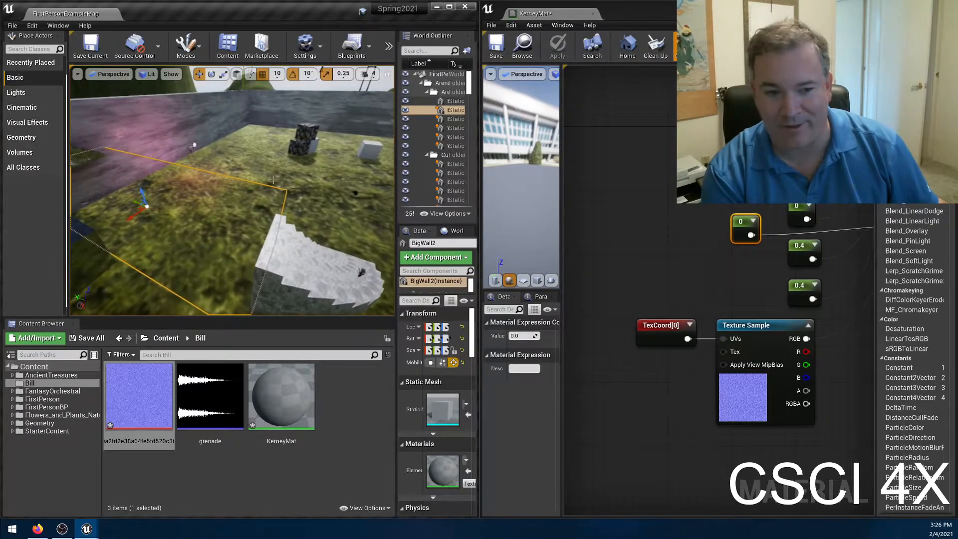
# Set the Opacity constant to 0.3, apply the material, and inspect the block's transparency in the level.
pyautogui.click(519, 335)
pyautogui.write('0.3')
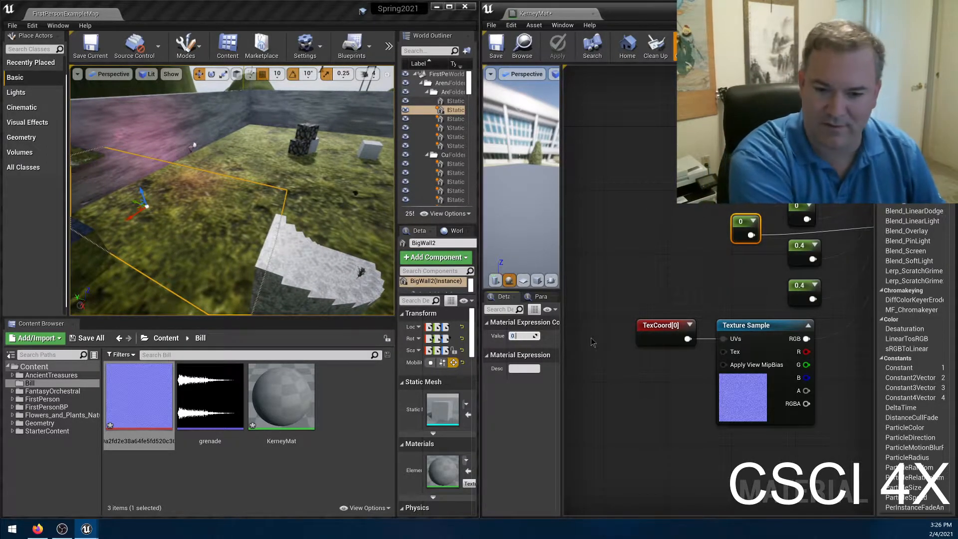
pyautogui.press('Return')
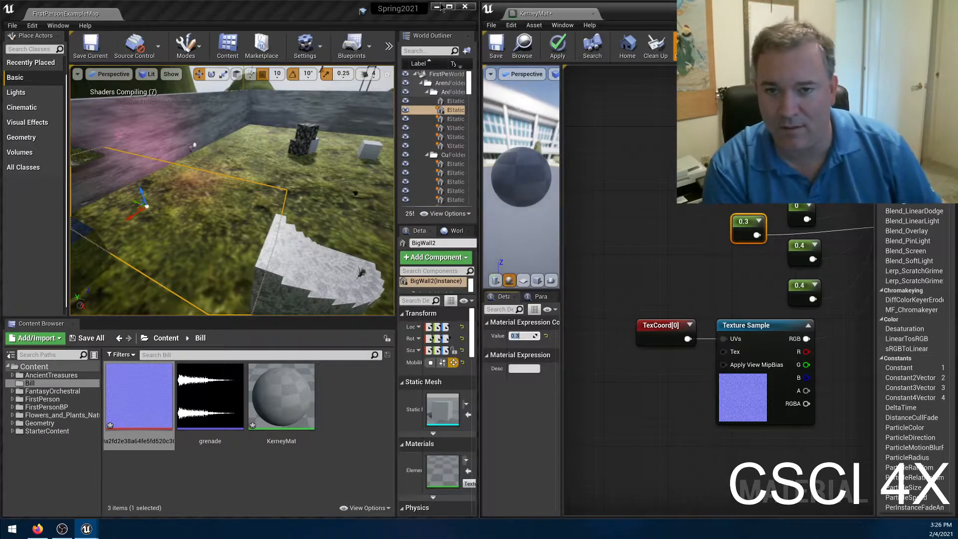
pyautogui.click(557, 45)
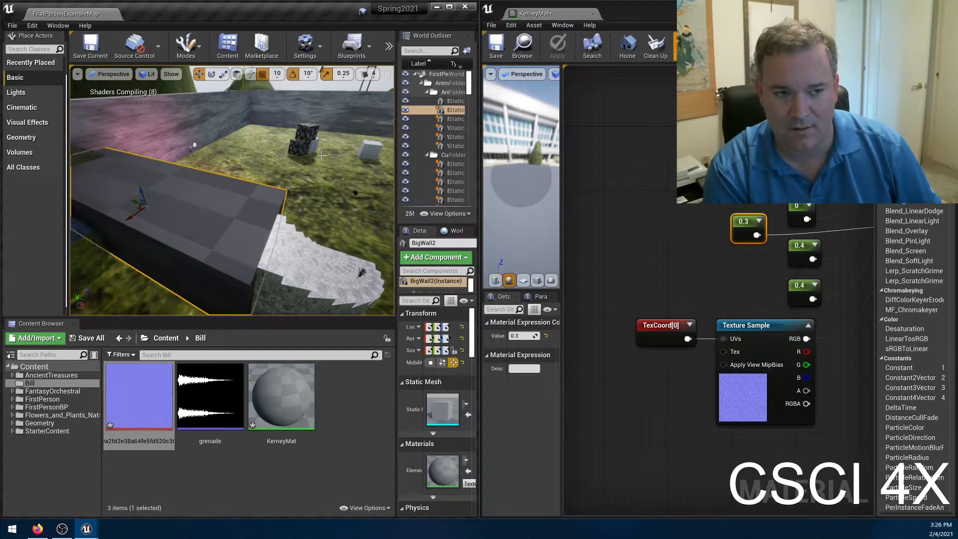
pyautogui.moveTo(259, 189); pyautogui.dragTo(314, 190, button='right')
# Raise the Opacity constant to 0.7, apply the material, and view the block from closer up.
pyautogui.click(525, 336)
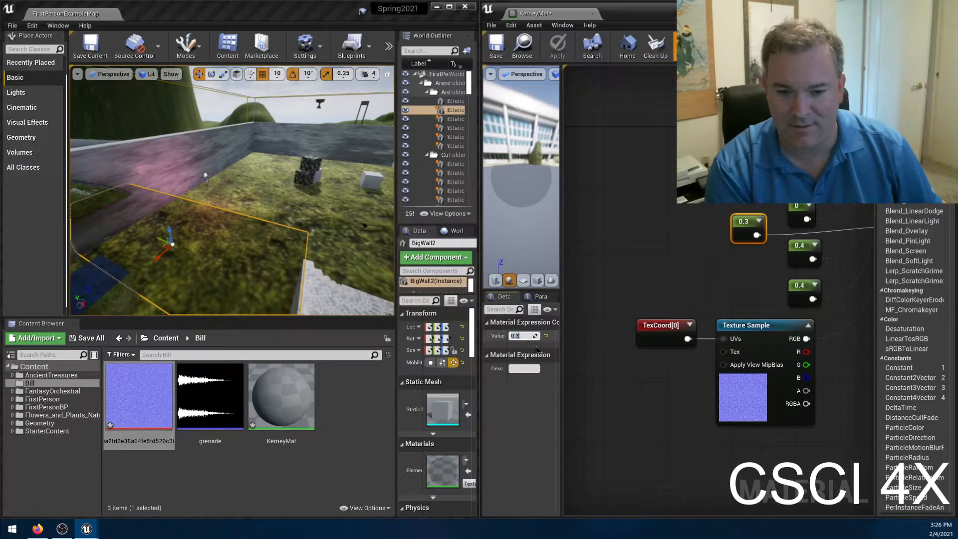
pyautogui.write('0.7')
pyautogui.press('Return')
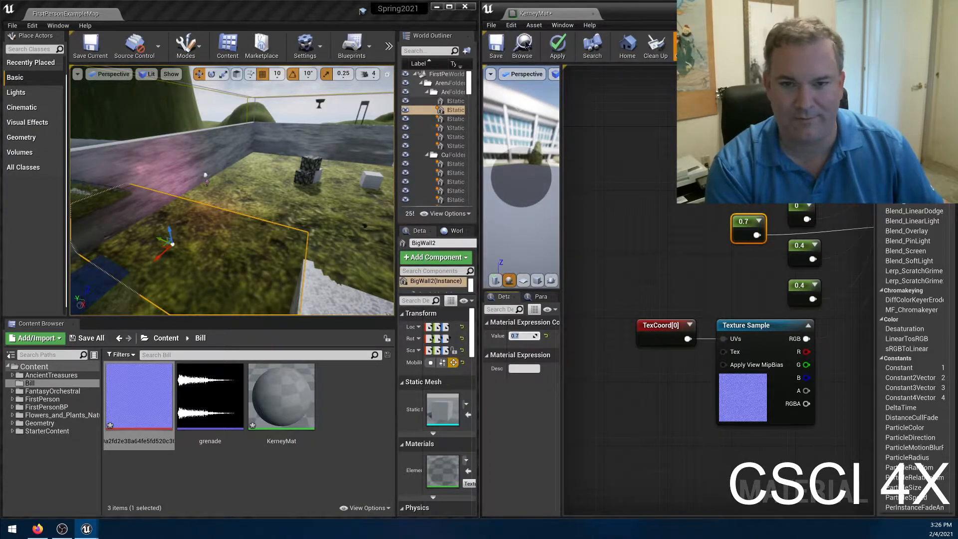
pyautogui.click(557, 48)
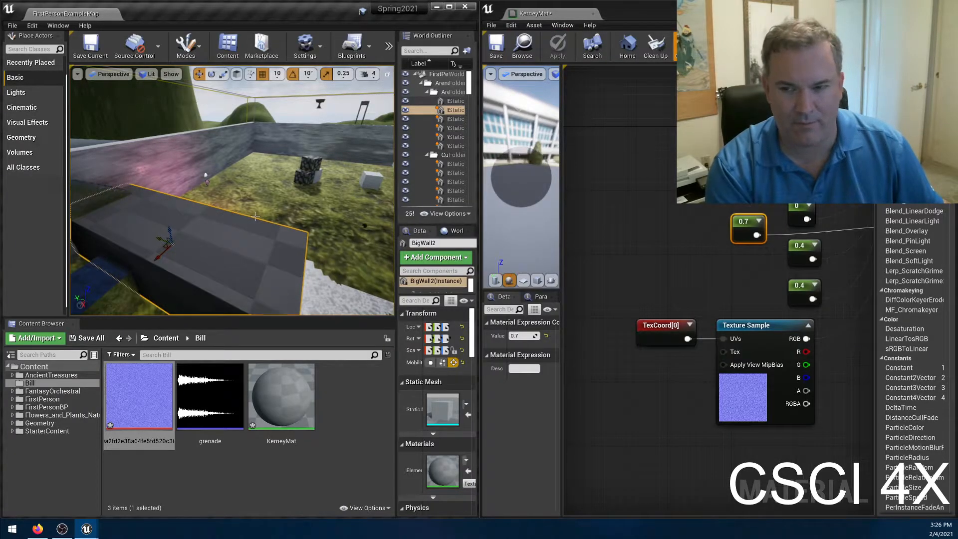
pyautogui.moveTo(257, 216); pyautogui.dragTo(125, 237, button='right')
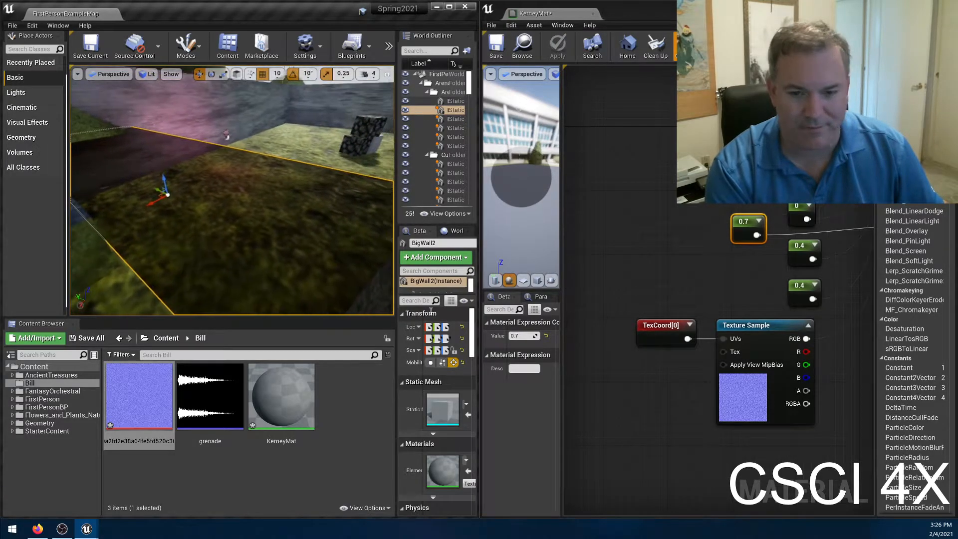
# Set the Opacity constant to 0.9, apply the material, and look at the block from another angle.
pyautogui.click(524, 336)
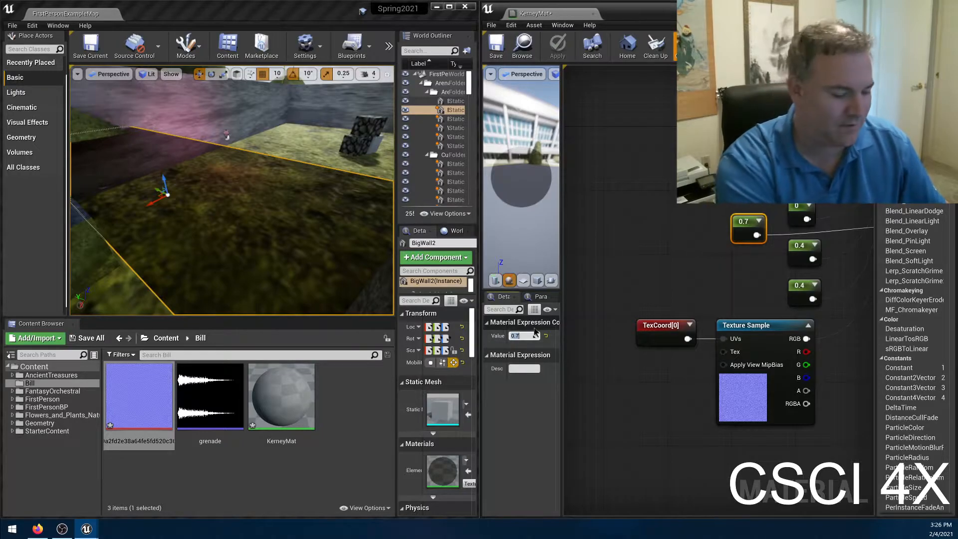
pyautogui.press('Return')
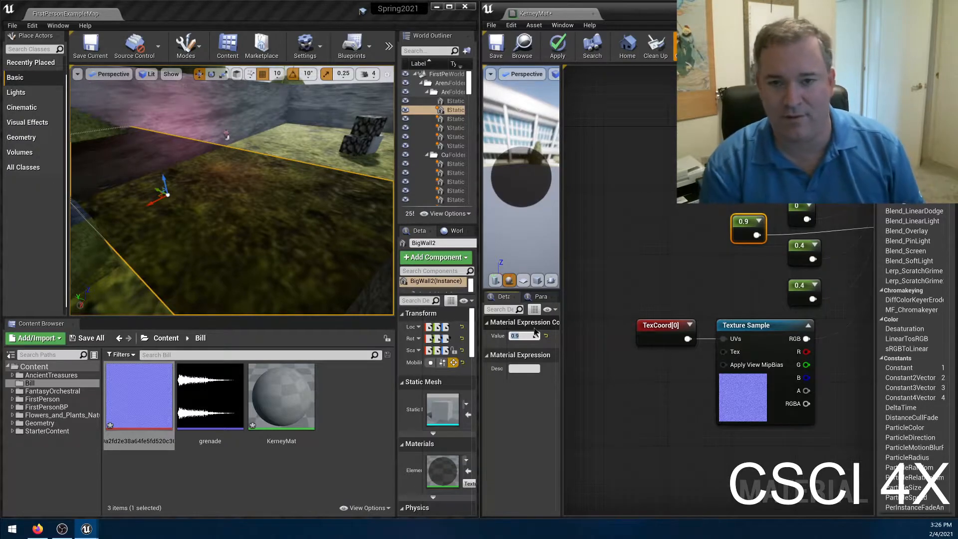
pyautogui.click(556, 47)
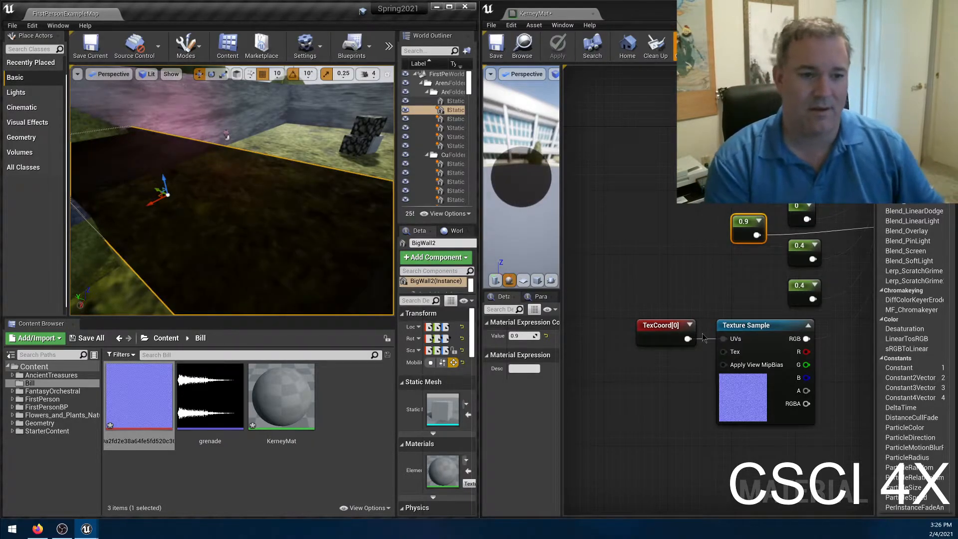
pyautogui.moveTo(308, 180); pyautogui.dragTo(225, 184, button='right')
# Set the Opacity constant to 0.95, apply the material, and examine how see-through the block is.
pyautogui.click(518, 335)
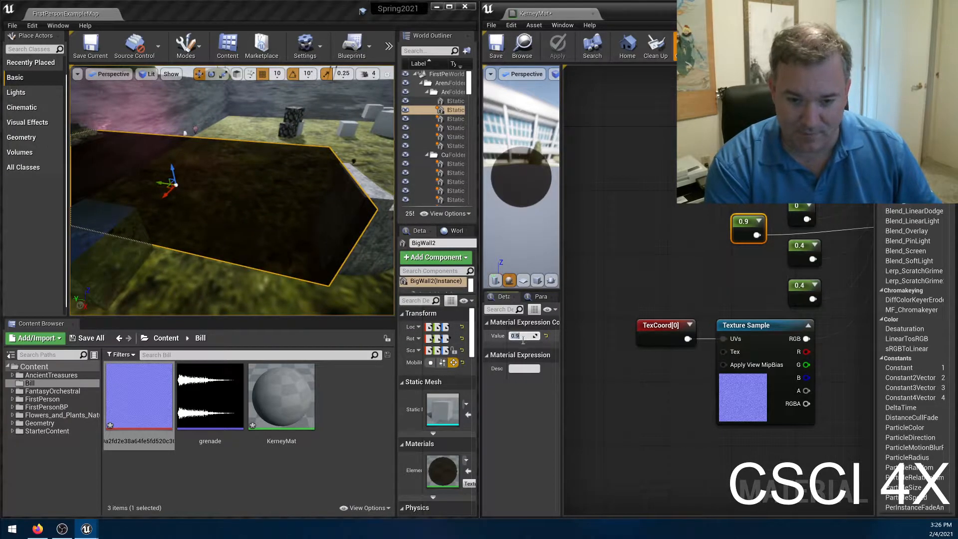
pyautogui.write('0.95')
pyautogui.press('Return')
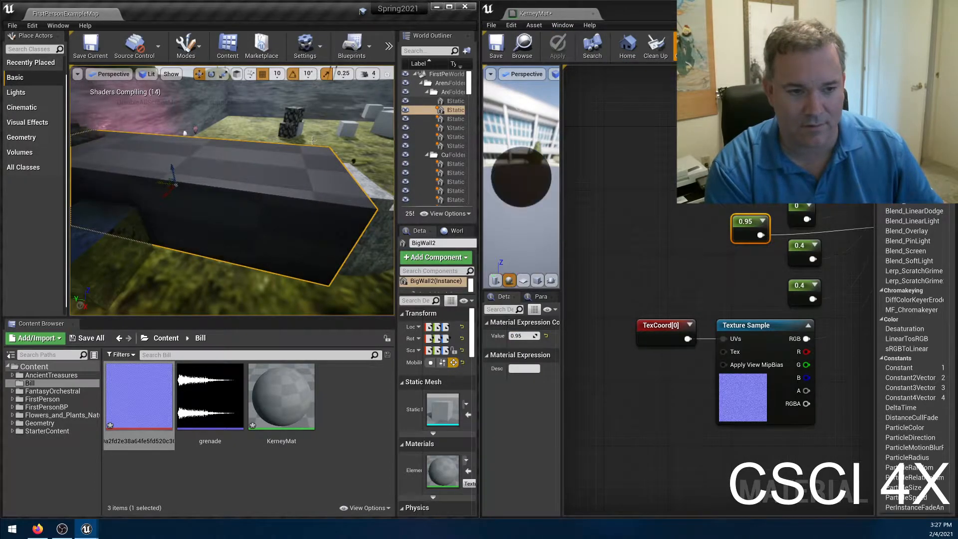
pyautogui.scroll(4, 354, 203)
pyautogui.scroll(-4, 354, 203)
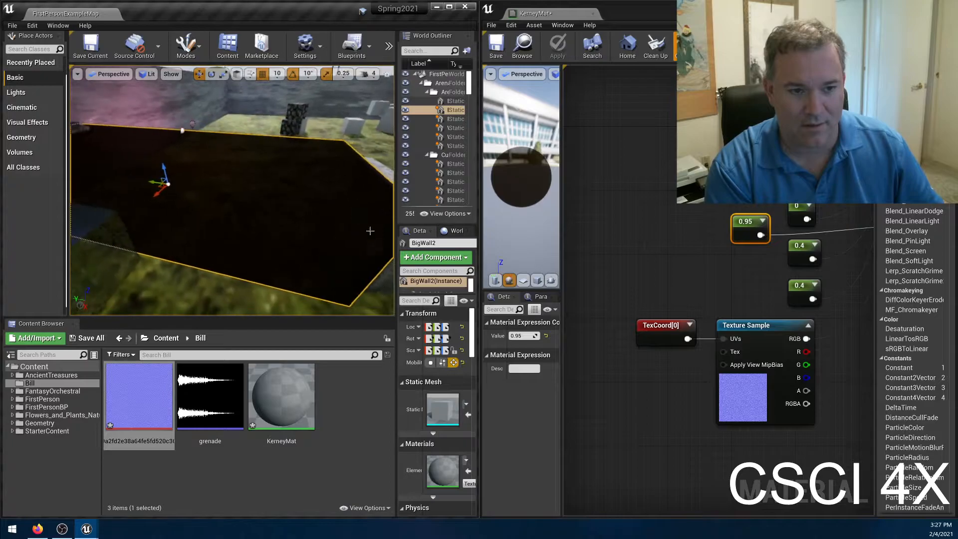
# Set the Opacity constant to 0.99, apply the material, and inspect the block against the surrounding arena.
pyautogui.click(523, 335)
pyautogui.press('BackSpace')
pyautogui.write('9')
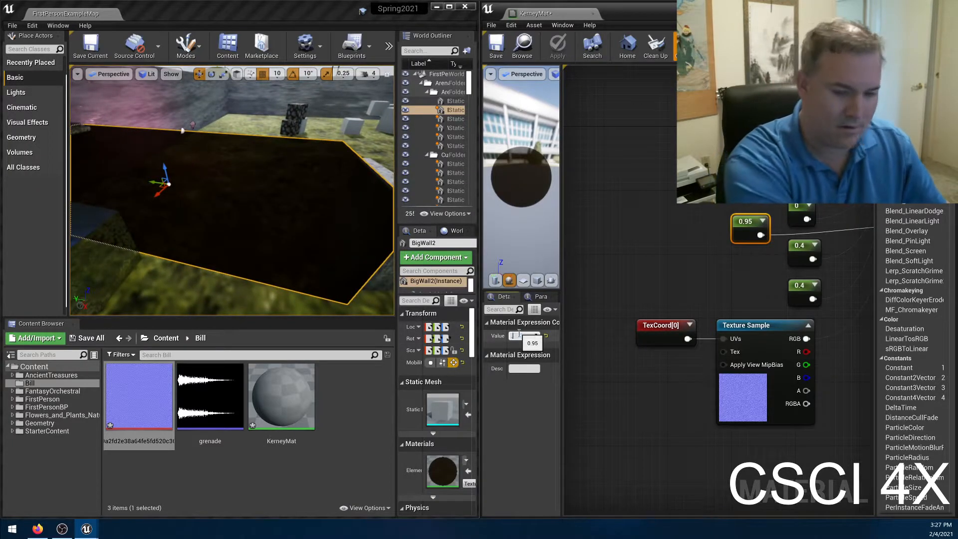
pyautogui.press('Return')
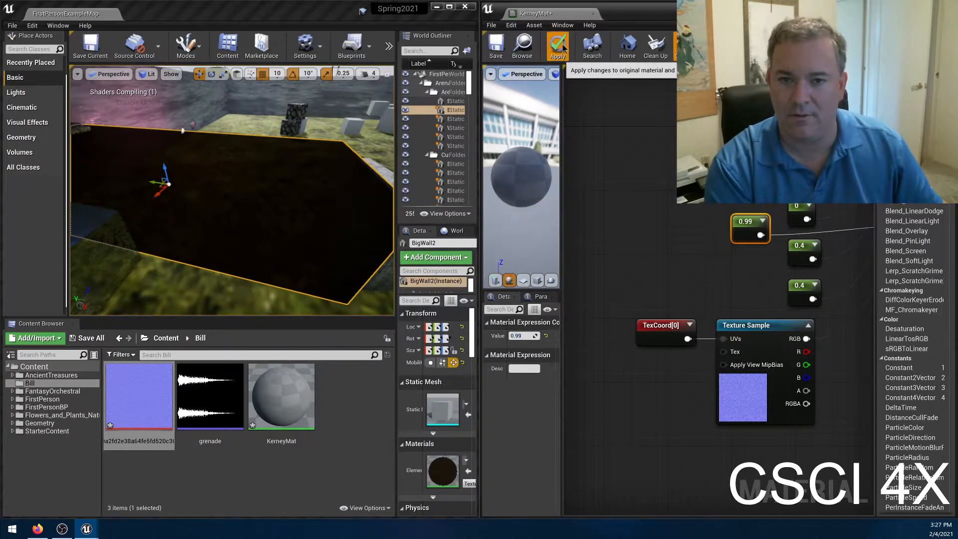
pyautogui.click(557, 47)
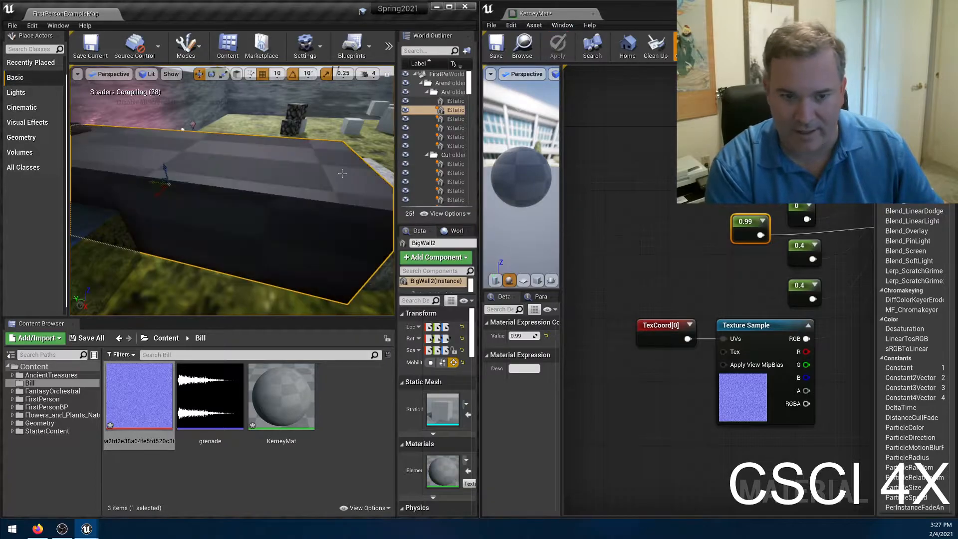
pyautogui.moveTo(329, 176); pyautogui.dragTo(274, 183, button='right')
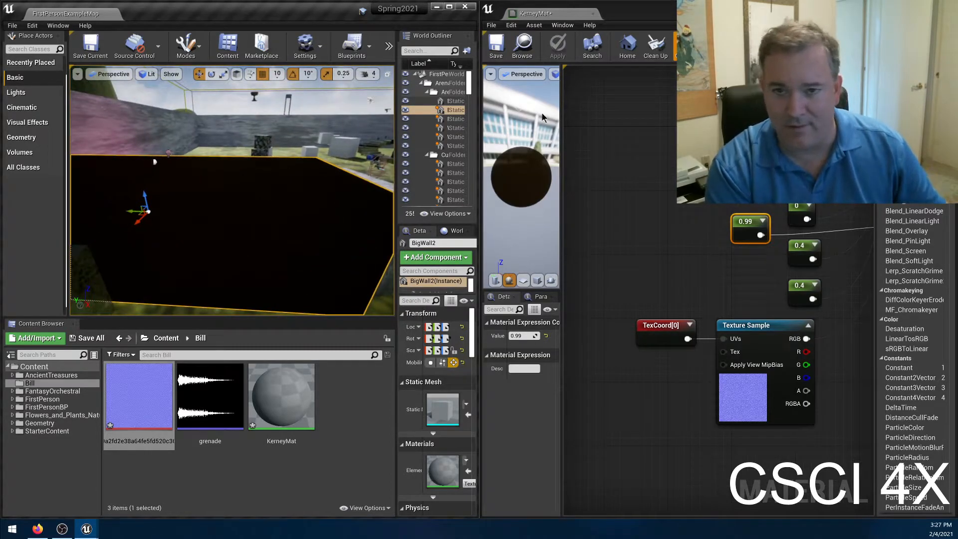
# Set the Opacity constant to 1 and apply the material to the block.
pyautogui.click(524, 335)
pyautogui.write('1')
pyautogui.press('Return')
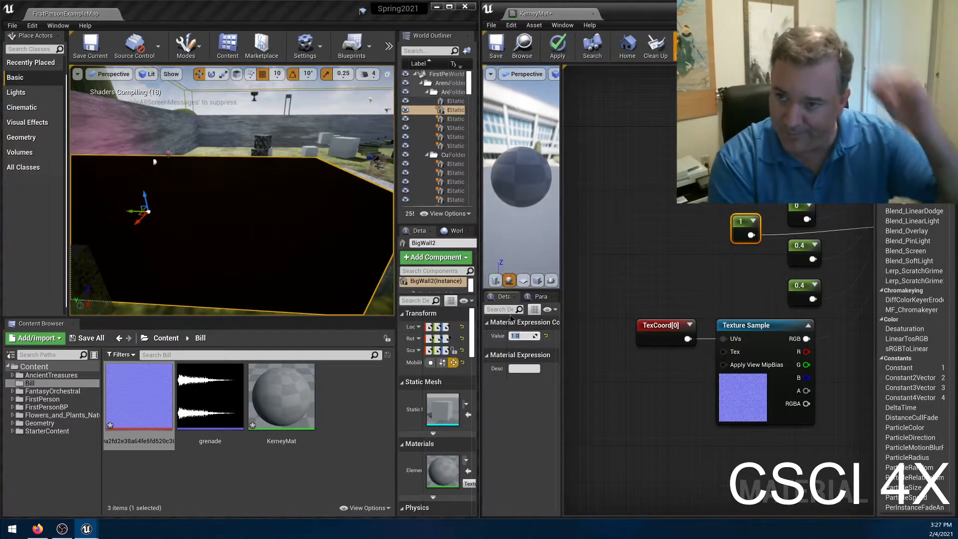
pyautogui.click(564, 50)
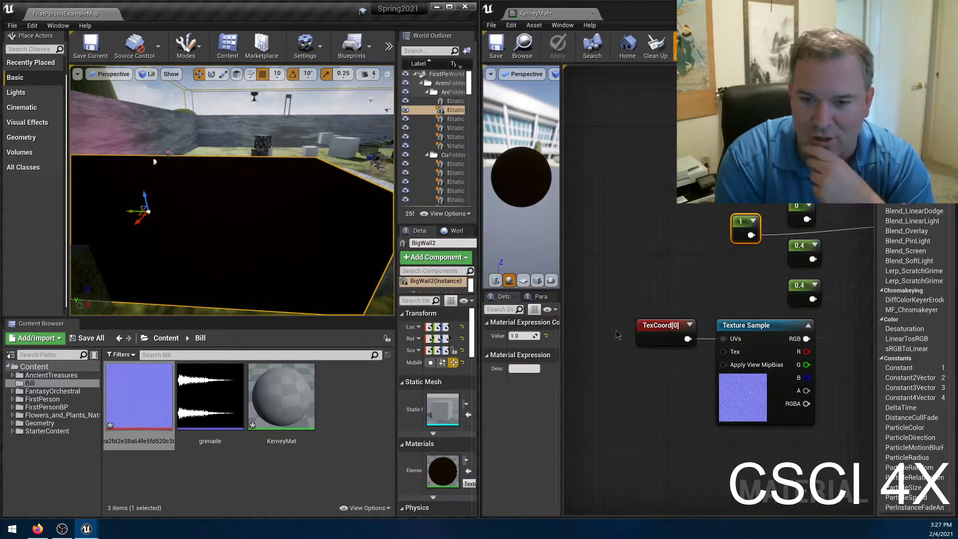
# Set the material's Blend Mode to Opaque, delete the Opacity constant node, and apply the changes.
pyautogui.click(624, 419)
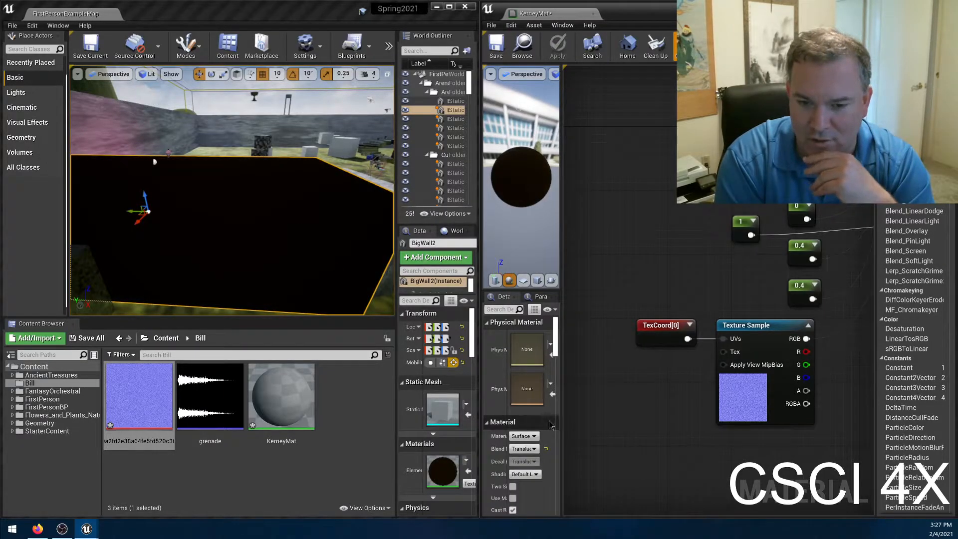
pyautogui.click(531, 450)
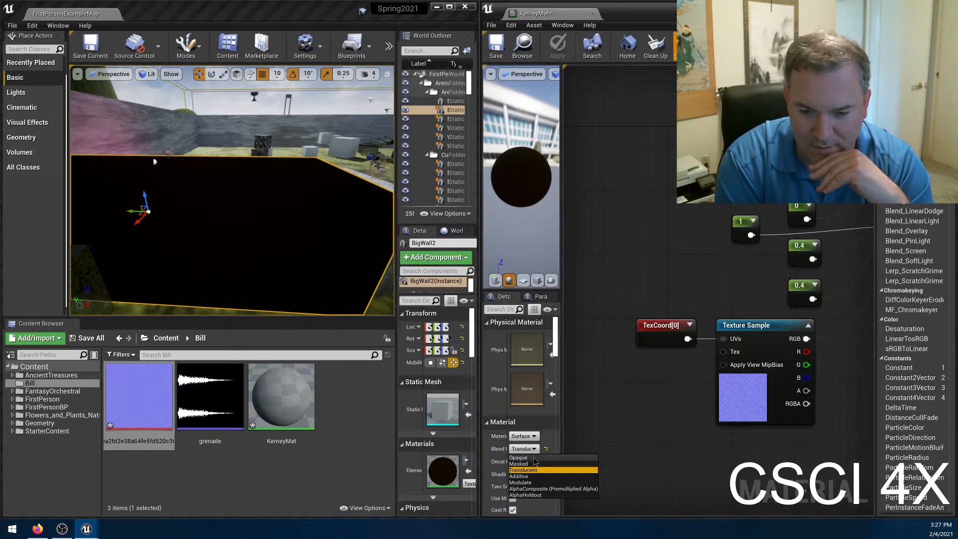
pyautogui.click(533, 457)
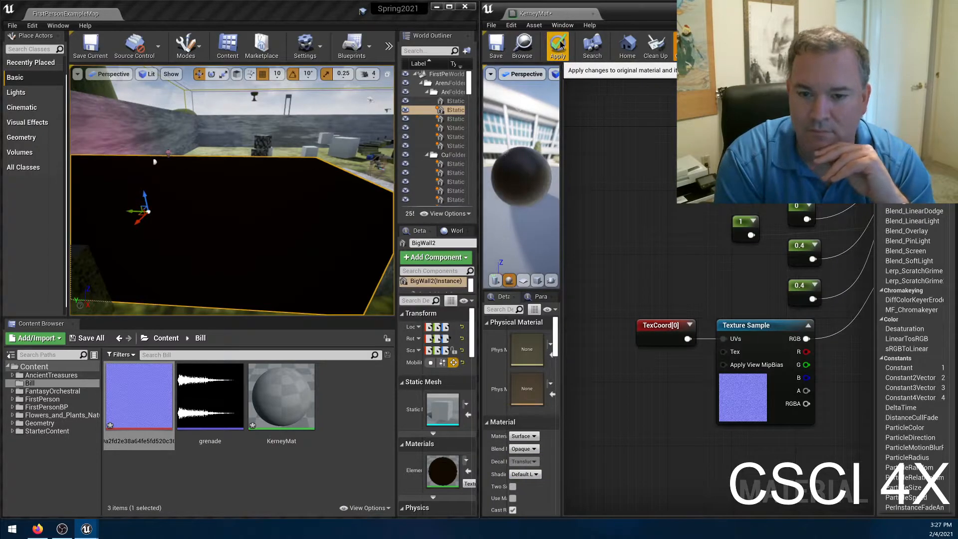
pyautogui.click(753, 220)
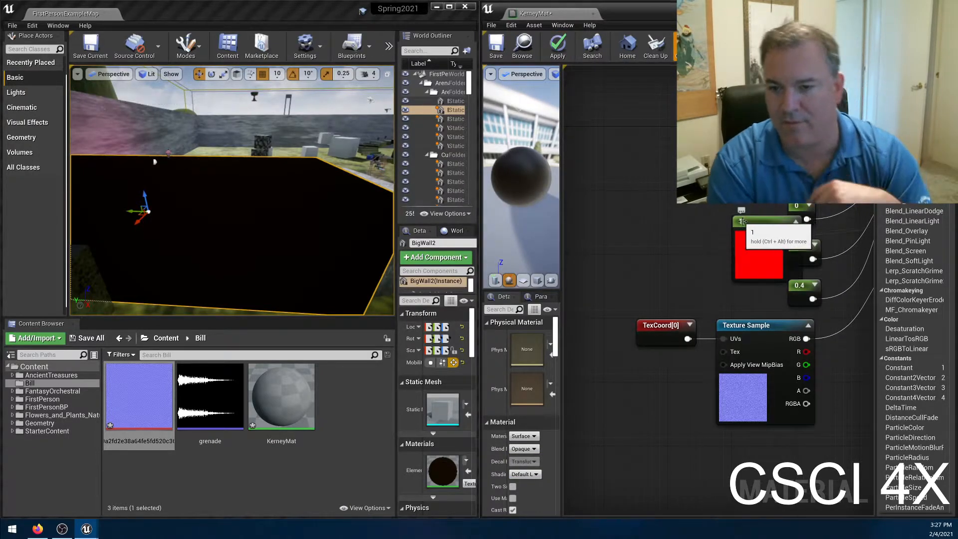
pyautogui.click(743, 221)
pyautogui.press('Delete')
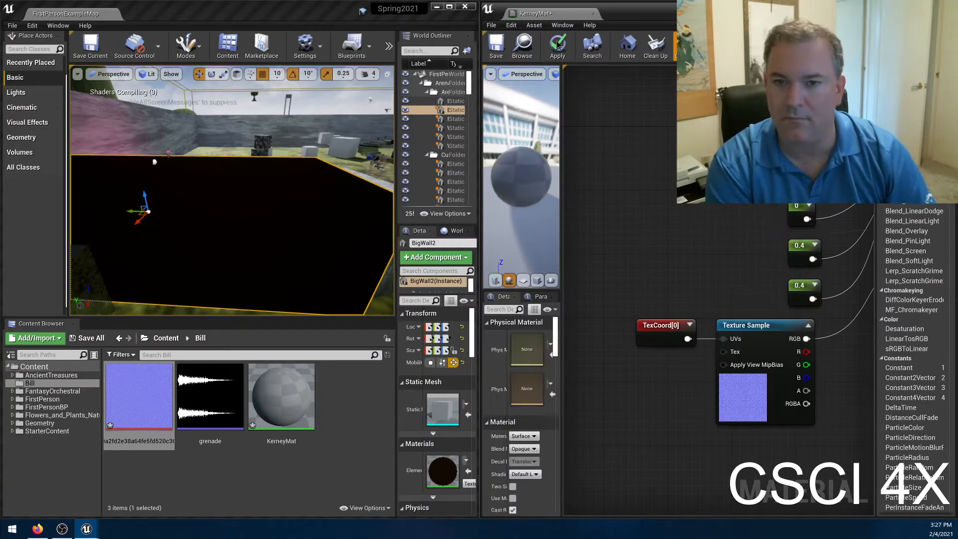
pyautogui.click(554, 54)
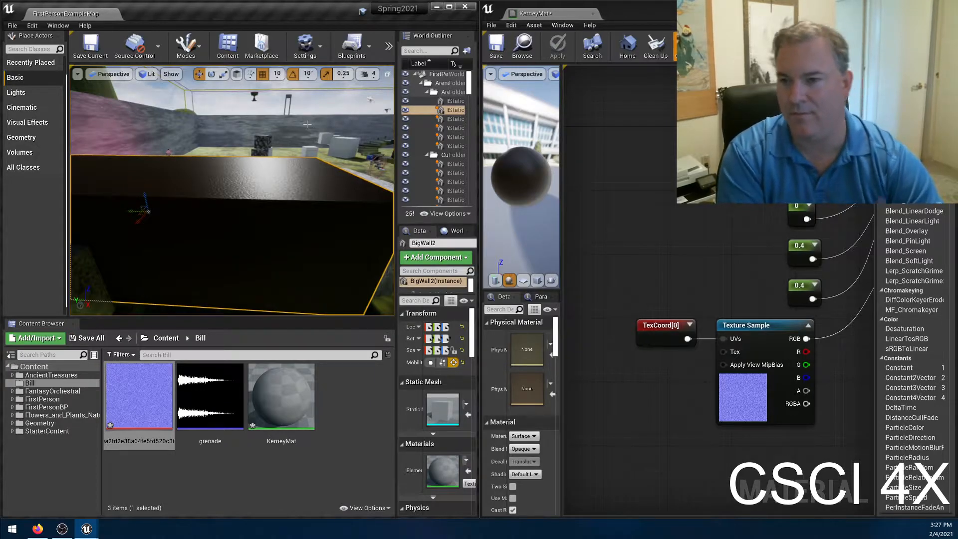
# Add a constant of 1 wired into Emissive Color, apply the material, and view the block from another angle.
pyautogui.moveTo(679, 227); pyautogui.dragTo(552, 214, button='right')
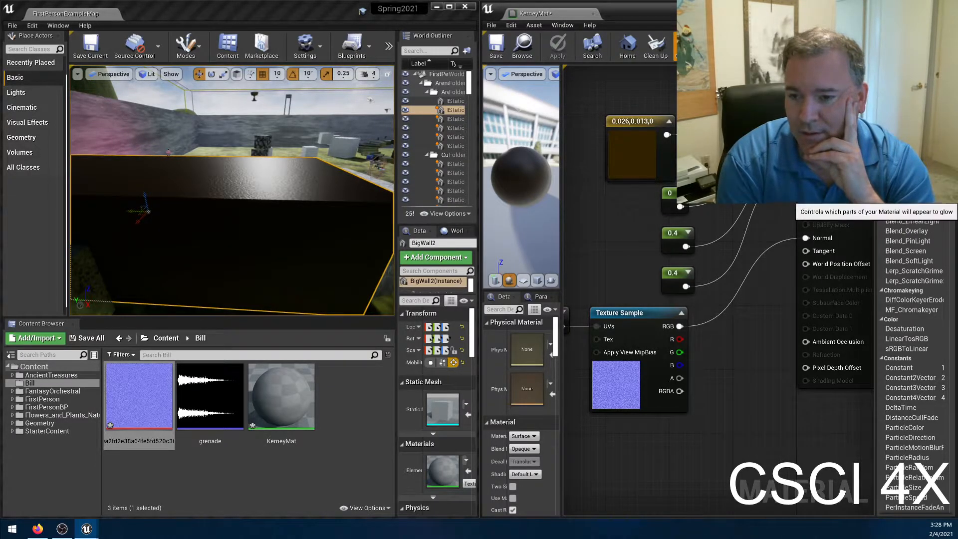
pyautogui.rightClick(629, 220)
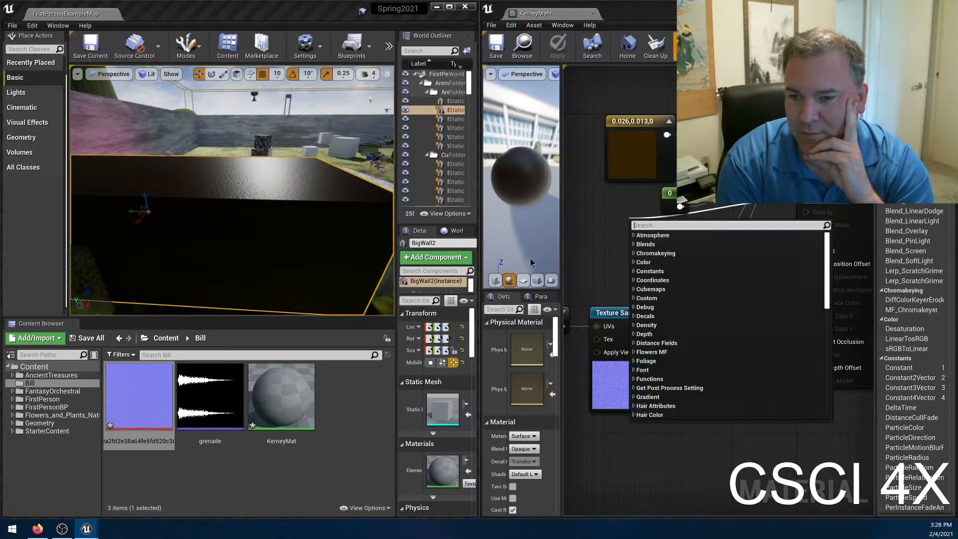
pyautogui.click(604, 240)
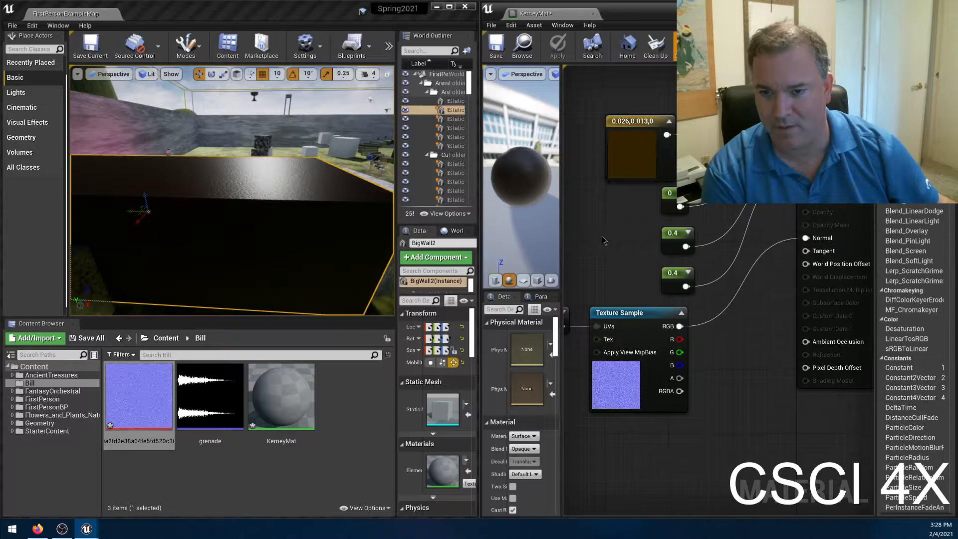
pyautogui.click(604, 239)
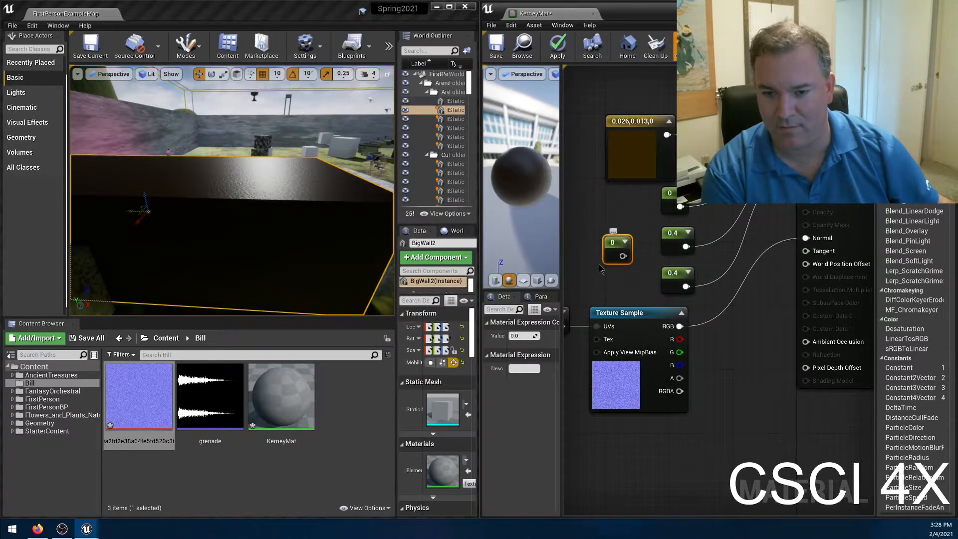
pyautogui.click(521, 335)
pyautogui.write('1')
pyautogui.press('Return')
pyautogui.moveTo(622, 255); pyautogui.dragTo(804, 211)
pyautogui.click(551, 49)
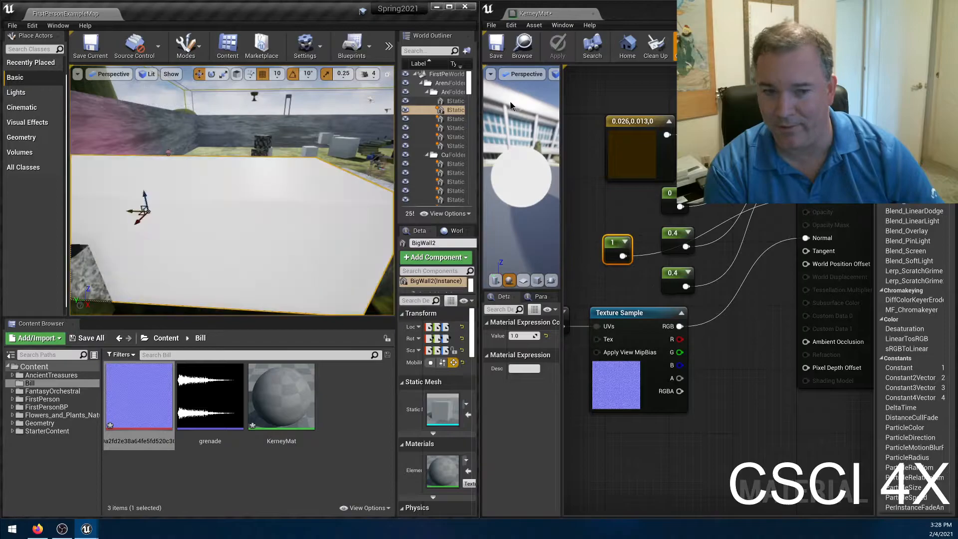
pyautogui.moveTo(232, 199); pyautogui.dragTo(254, 202, button='right')
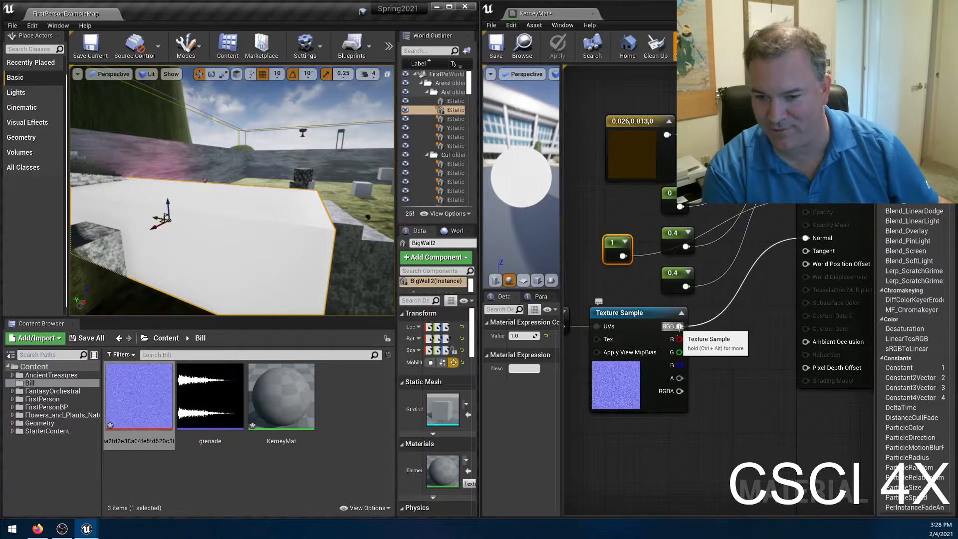
# Connect the normal map texture's red channel to Emissive Color, apply the material, and inspect the block's surface up close.
pyautogui.moveTo(676, 339); pyautogui.dragTo(805, 198)
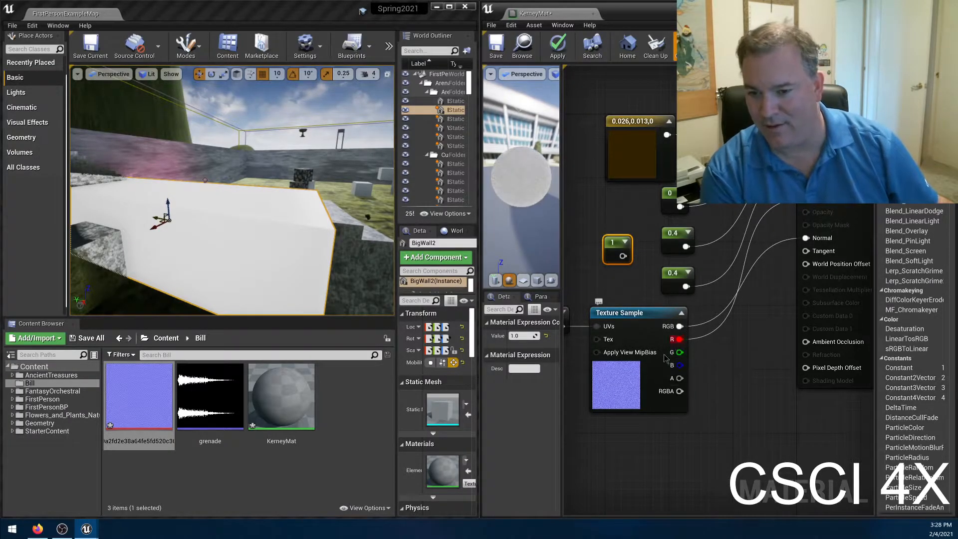
pyautogui.click(549, 50)
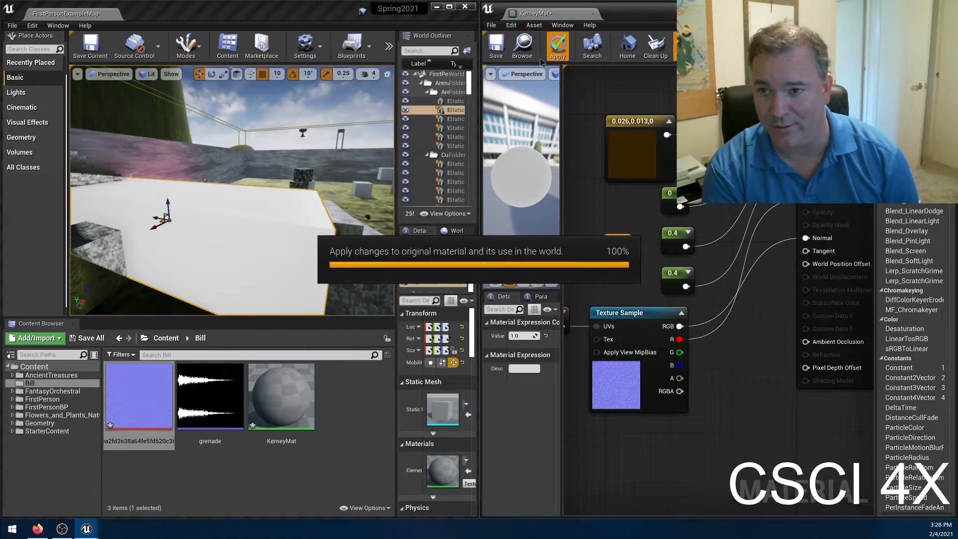
pyautogui.moveTo(311, 194); pyautogui.dragTo(287, 200, button='right')
pyautogui.press('w')
pyautogui.press('s')
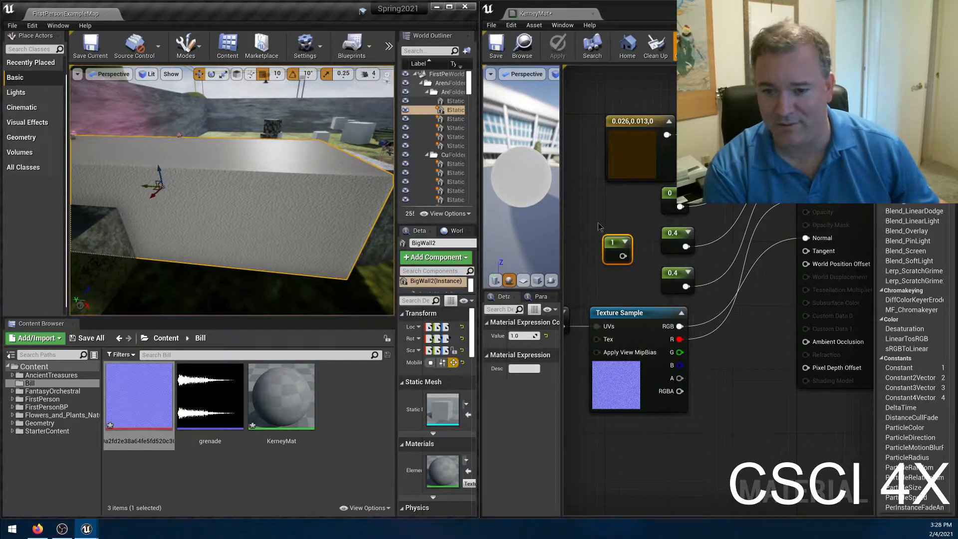
# Delete the unused constant of 1, disconnect the red channel from Emissive Color, and apply the material.
pyautogui.moveTo(599, 226); pyautogui.dragTo(637, 267)
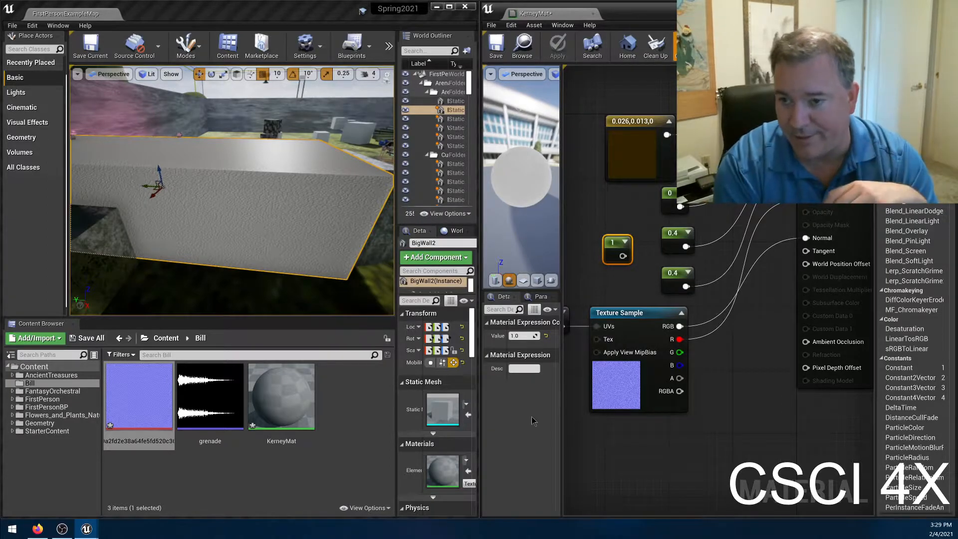
pyautogui.press('Delete')
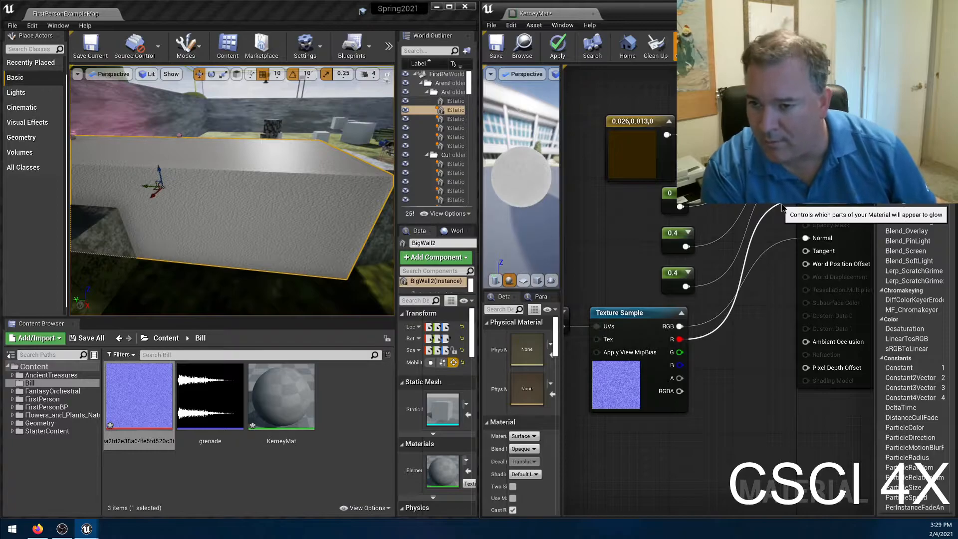
pyautogui.keyDown('alt'); pyautogui.click(782, 205); pyautogui.keyUp('alt')
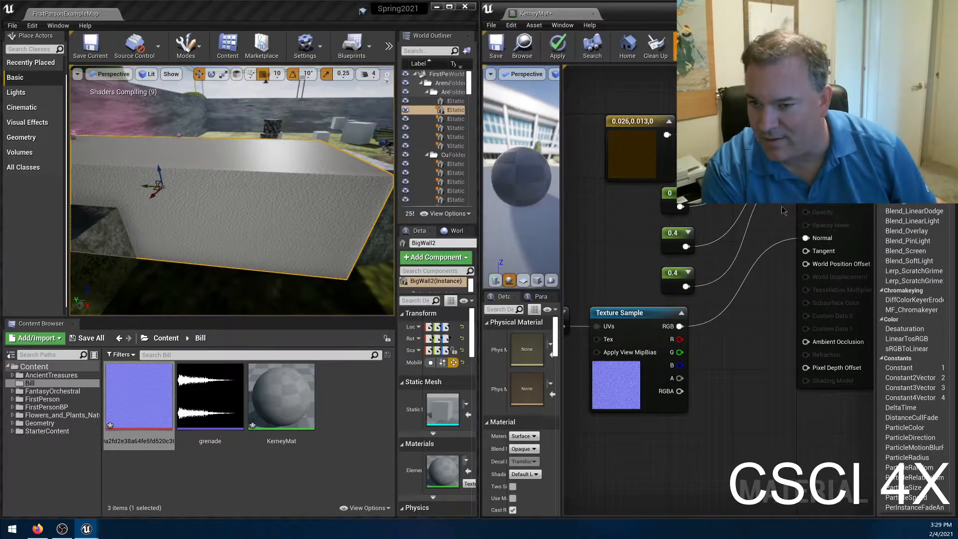
pyautogui.click(565, 58)
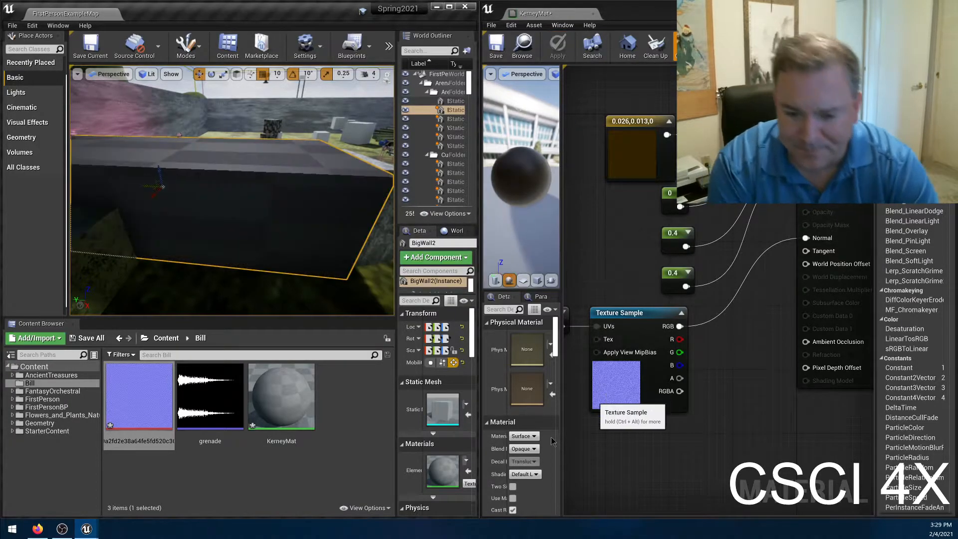
# Maximize the material editor and look at the Shading Model setting.
pyautogui.moveTo(660, 10); pyautogui.dragTo(505, 1)
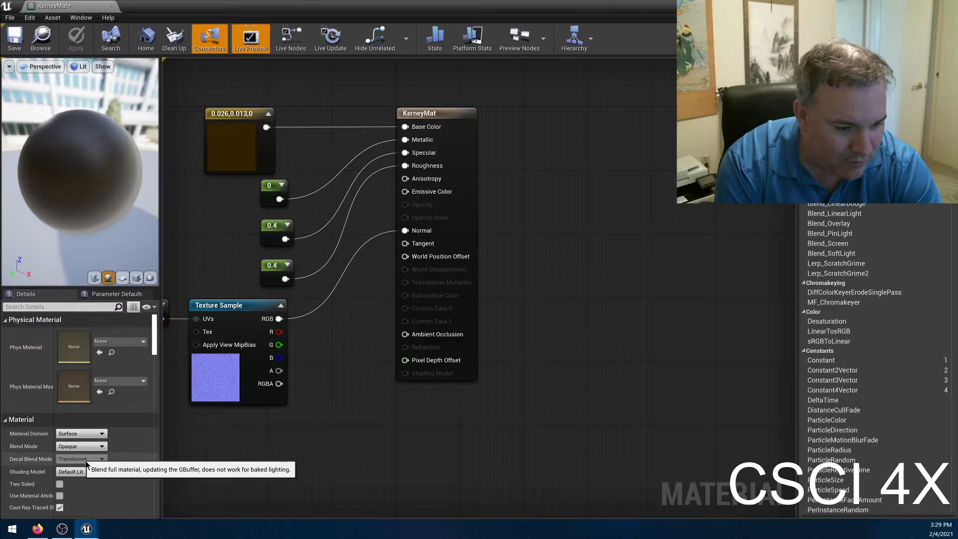
pyautogui.click(97, 471)
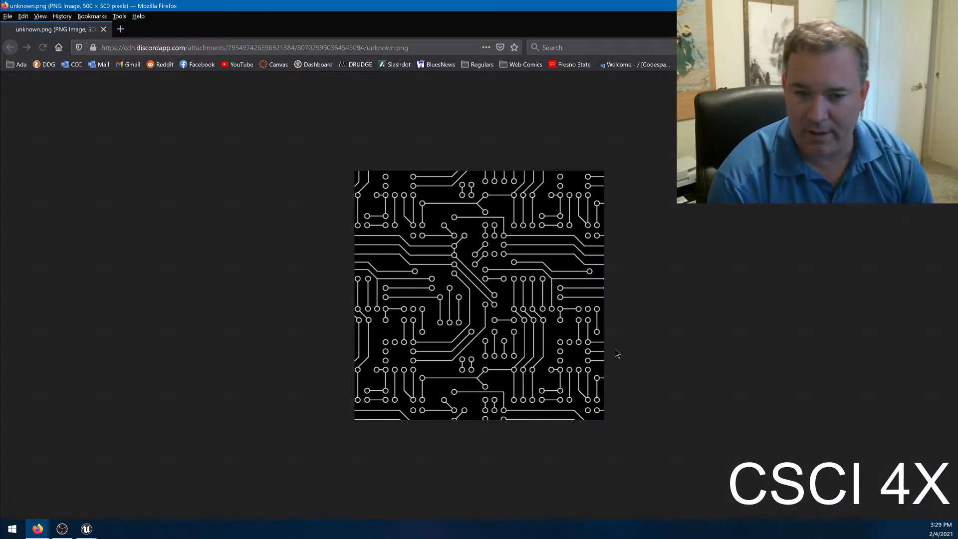
# Save the circuit board image from Firefox to the Desktop as circuit_lights in PNG format.
pyautogui.rightClick(561, 248)
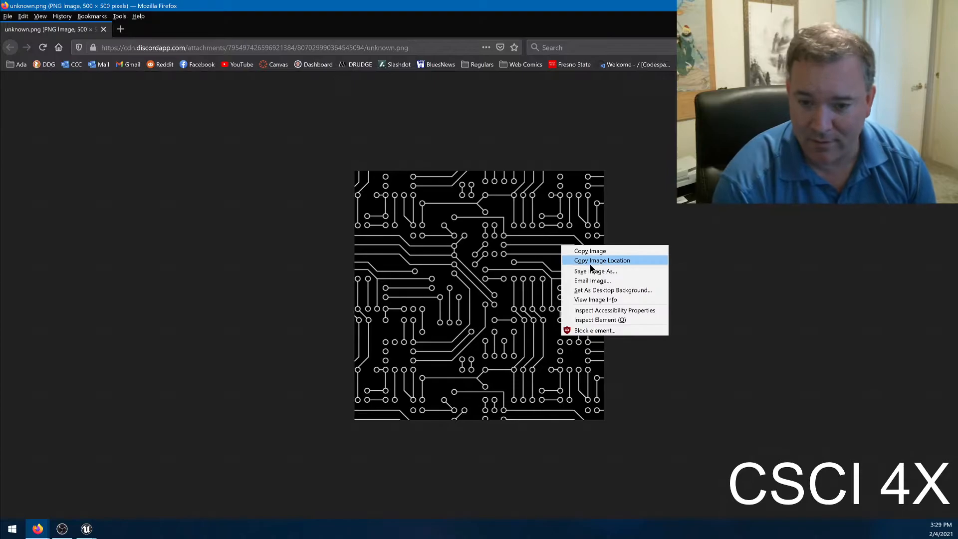
pyautogui.click(594, 271)
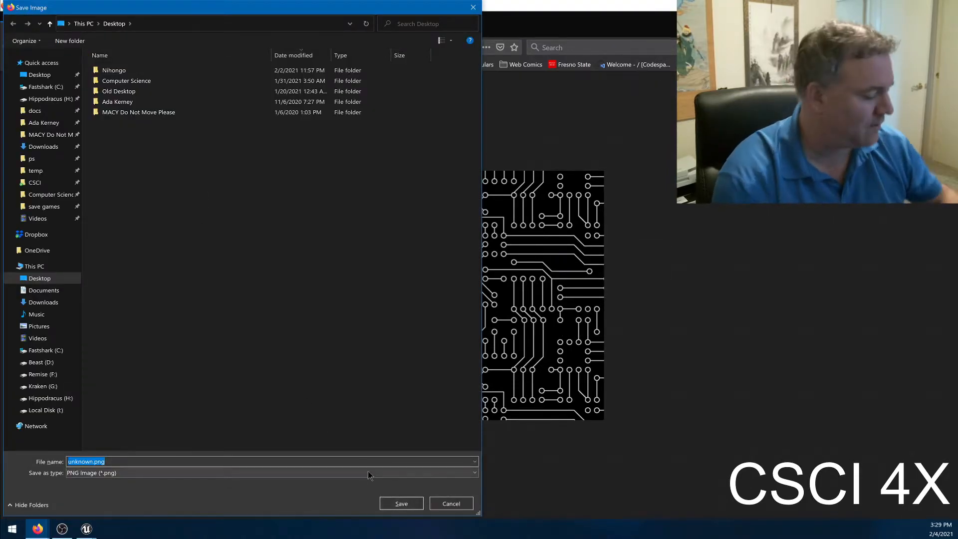
pyautogui.press('BackSpace')
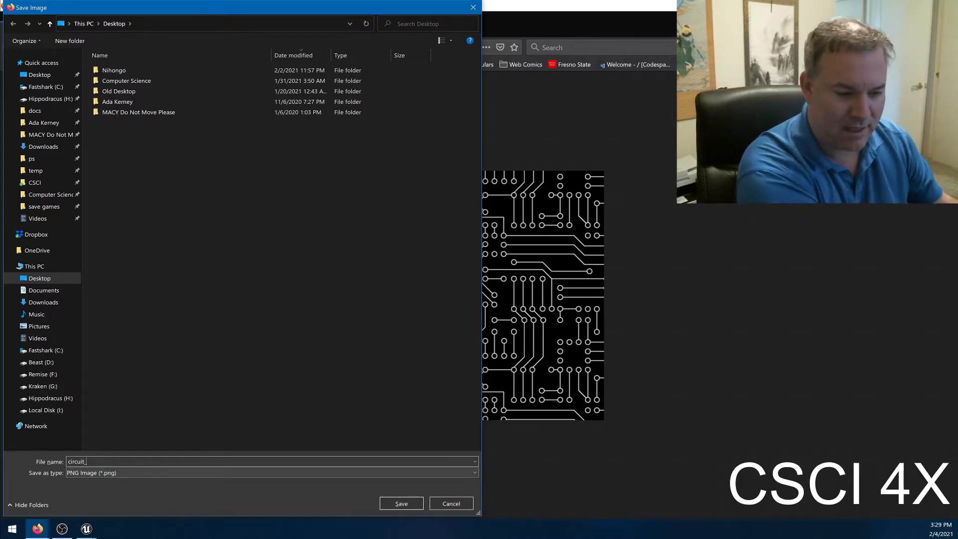
pyautogui.write('circuit_light')
pyautogui.press('Return')
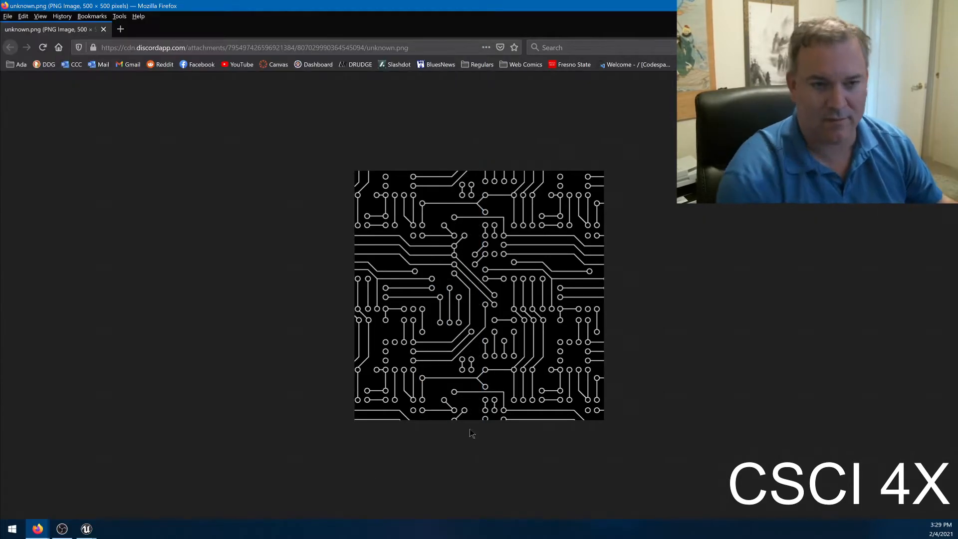
# Return to Unreal Editor, dock the material editor beside the level, and import circuit_lights into the current content folder.
pyautogui.hotkey('alt', 'Tab')
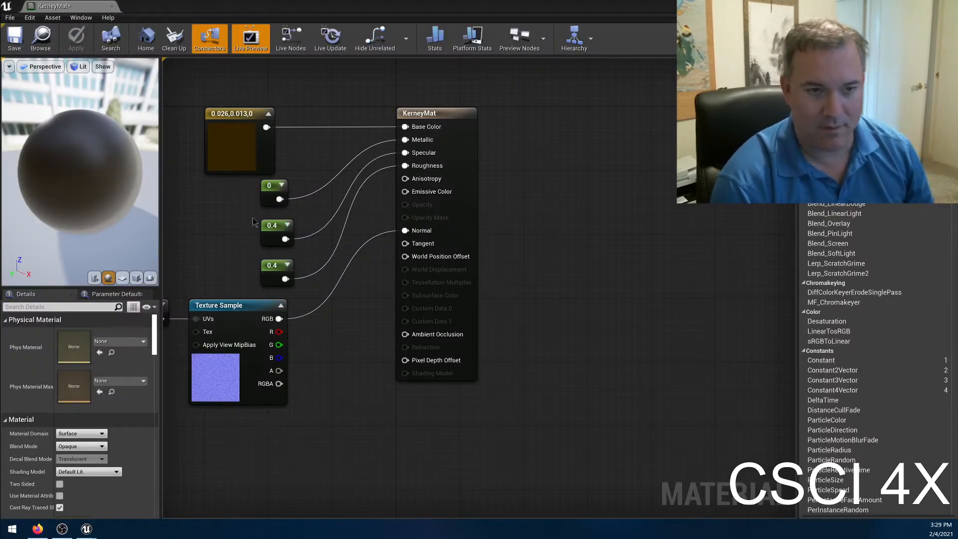
pyautogui.click(276, 4)
pyautogui.press('super+Right')
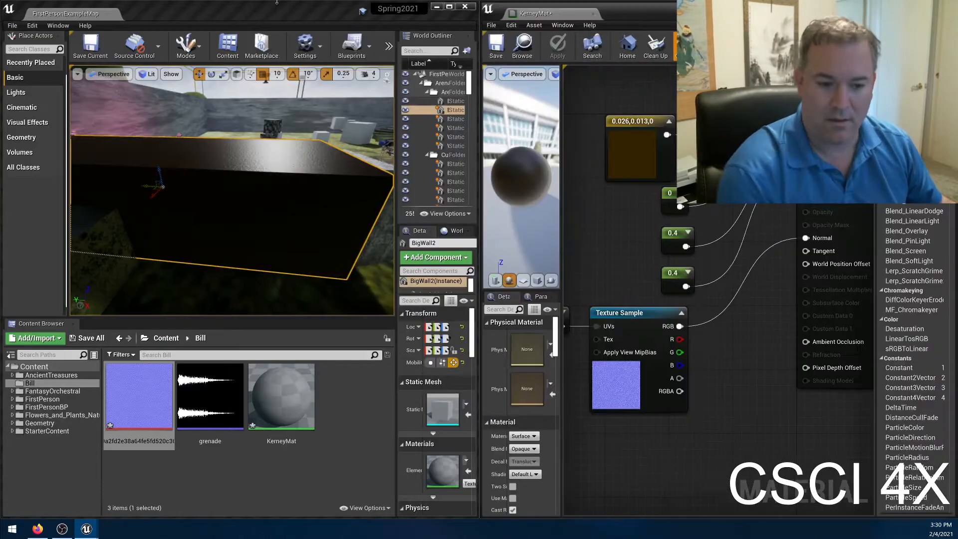
pyautogui.click(252, 471)
pyautogui.click(53, 339)
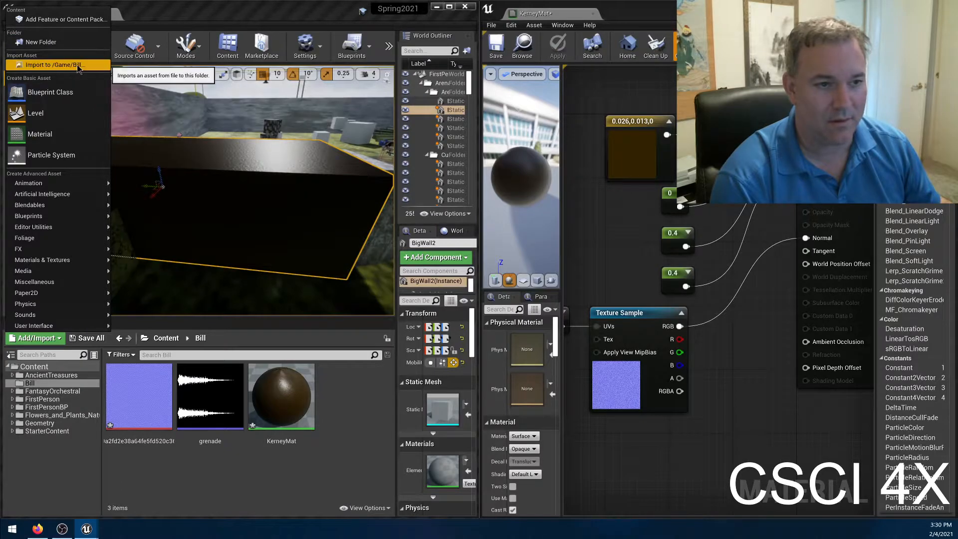
pyautogui.click(60, 65)
pyautogui.doubleClick(142, 75)
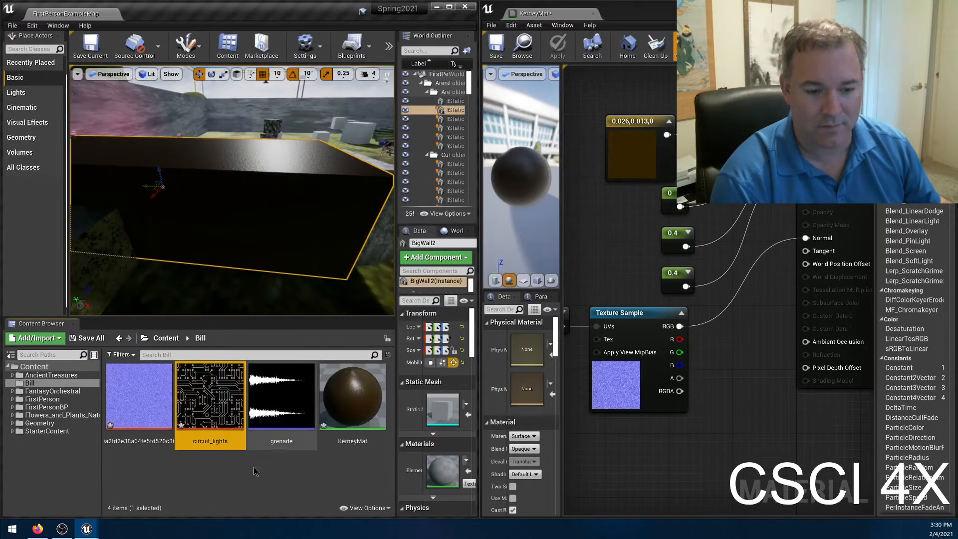
# Add circuit_lights as a Texture Sample, connect its RGB output to Emissive Color, apply the material, and inspect the block.
pyautogui.moveTo(210, 396); pyautogui.dragTo(595, 203)
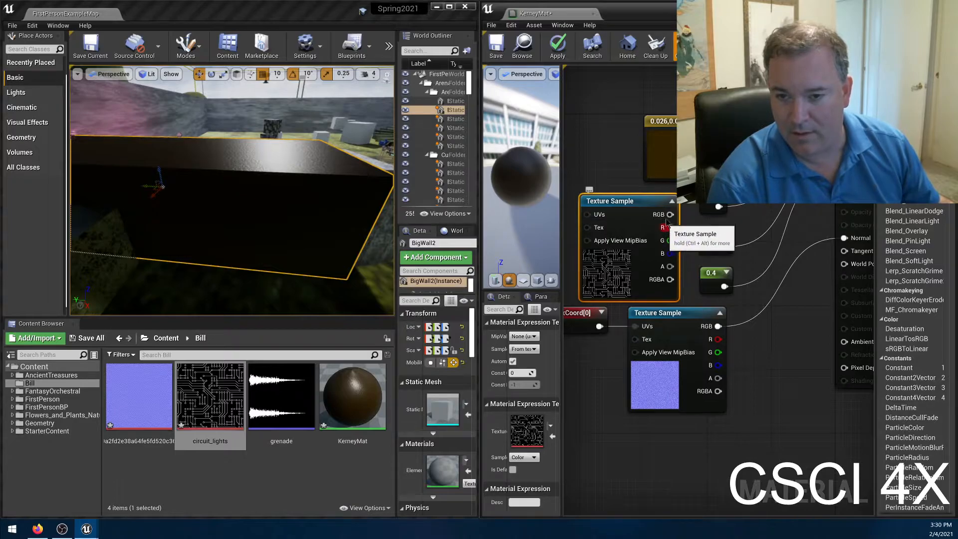
pyautogui.moveTo(662, 219); pyautogui.dragTo(843, 198)
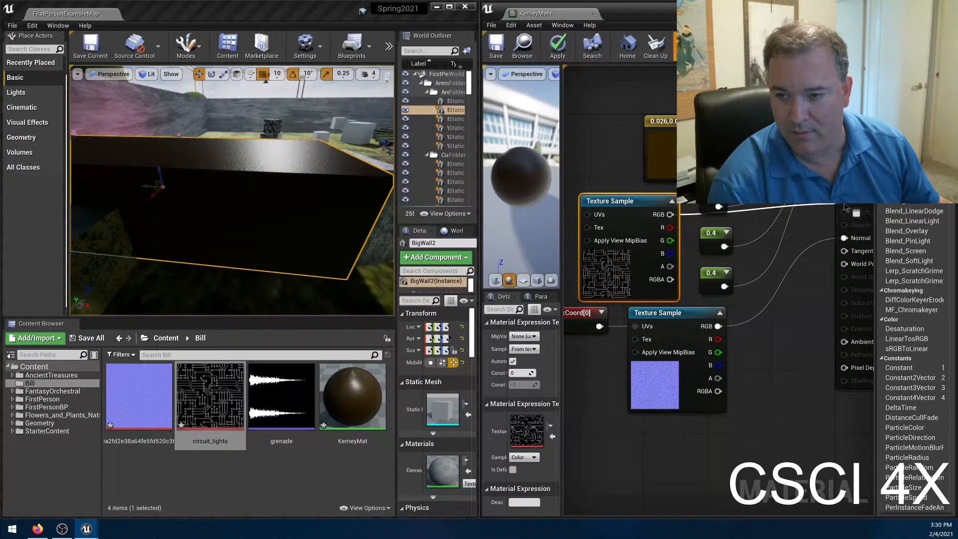
pyautogui.click(557, 45)
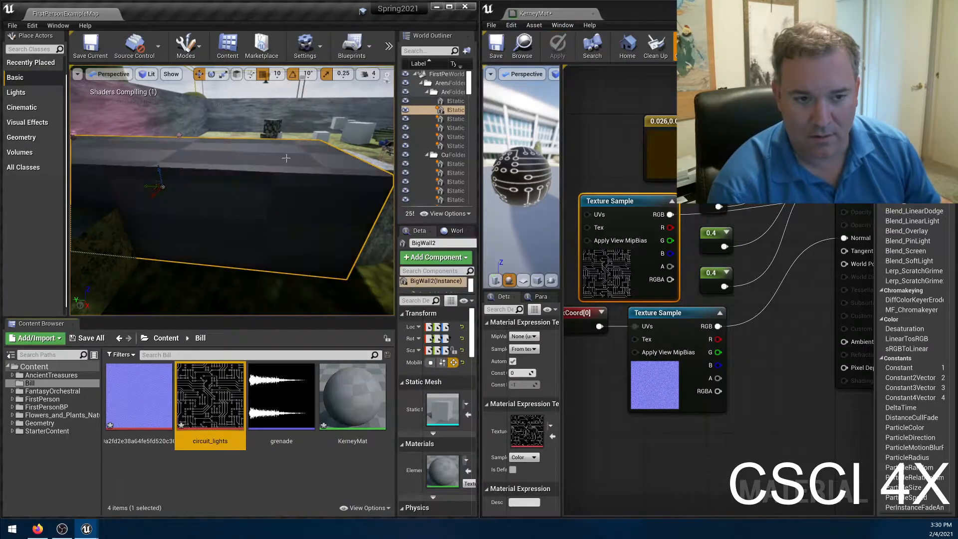
pyautogui.moveTo(232, 189); pyautogui.dragTo(259, 192, button='right')
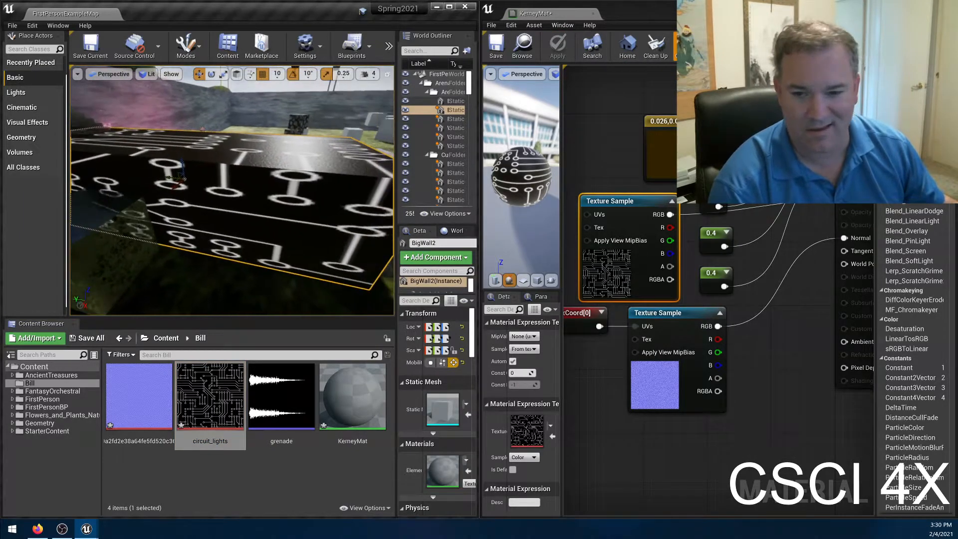
# Connect TexCoord[0] to the UVs input of the circuit_lights Texture Sample, apply the material, and inspect the level.
pyautogui.moveTo(602, 405); pyautogui.dragTo(683, 414, button='right')
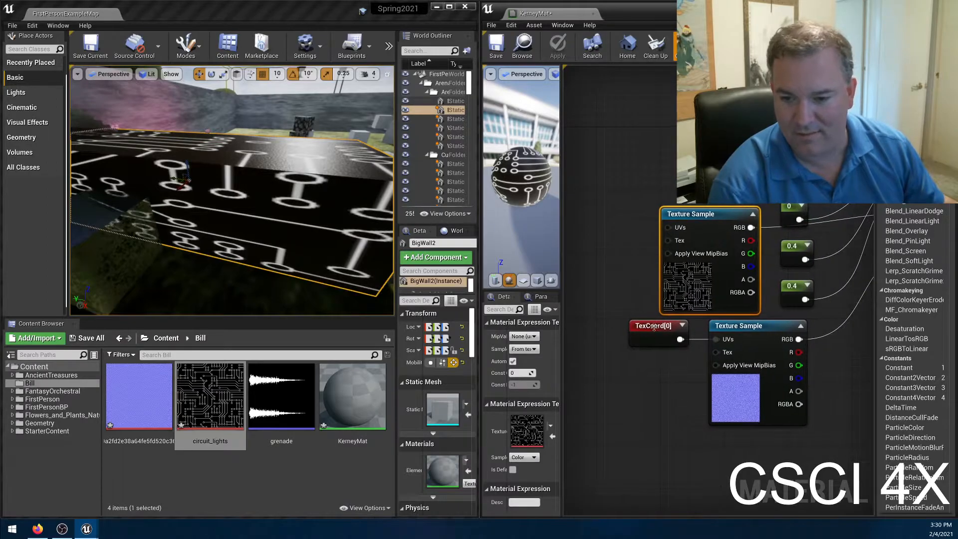
pyautogui.moveTo(653, 326); pyautogui.dragTo(589, 327)
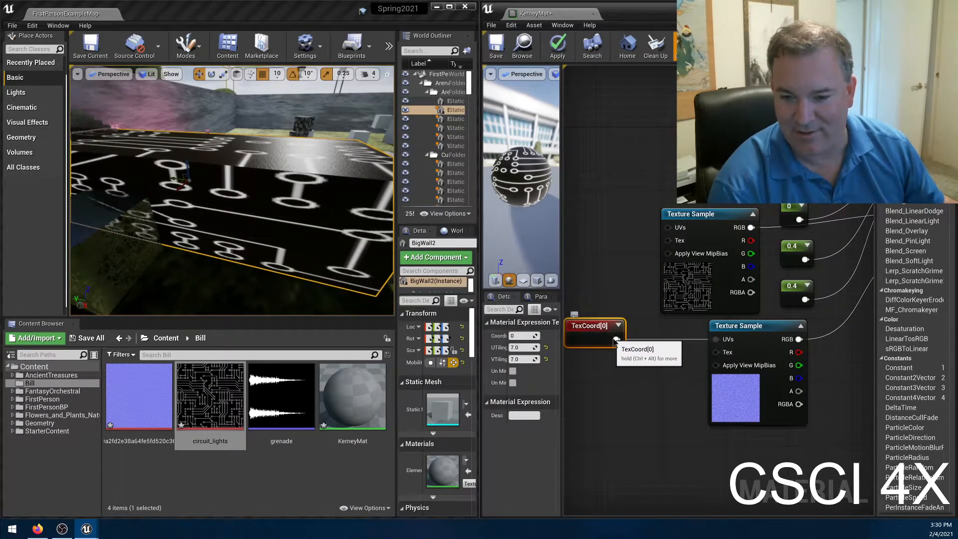
pyautogui.moveTo(616, 339); pyautogui.dragTo(668, 228)
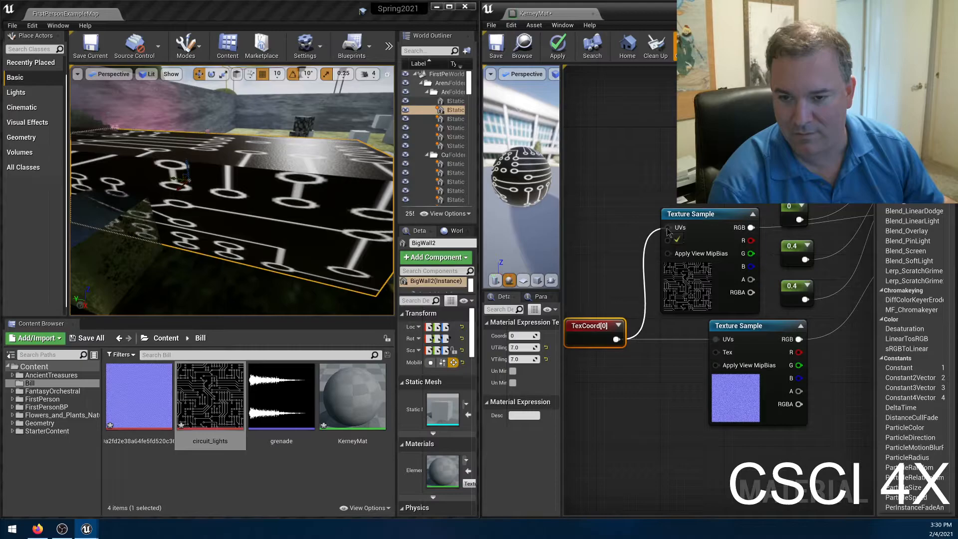
pyautogui.click(557, 47)
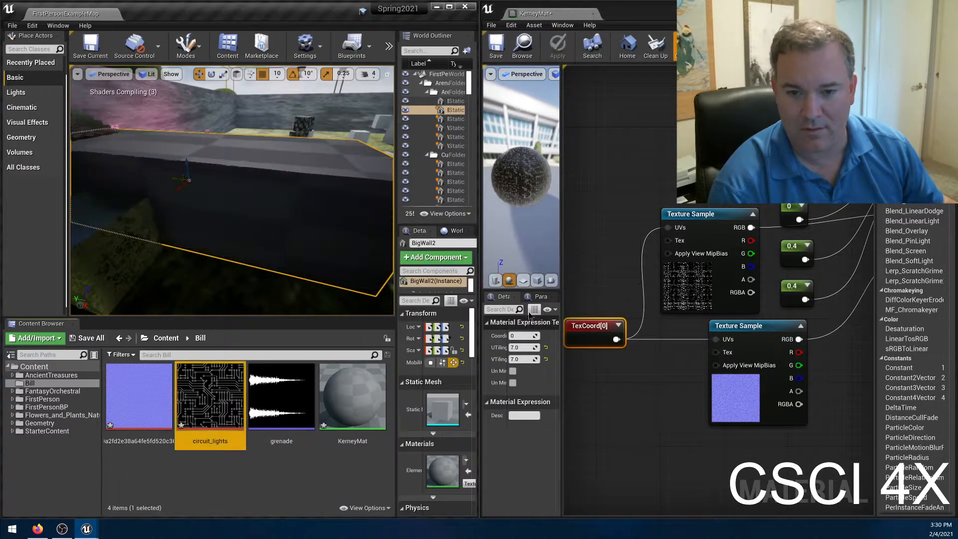
pyautogui.moveTo(306, 174)
pyautogui.mouseDown(button='right')
pyautogui.moveTo(250, 175)
pyautogui.moveTo(260, 186)
pyautogui.moveTo(229, 188)
pyautogui.moveTo(319, 191)
pyautogui.moveTo(235, 189)
pyautogui.moveTo(299, 188)
pyautogui.mouseUp(button='right')
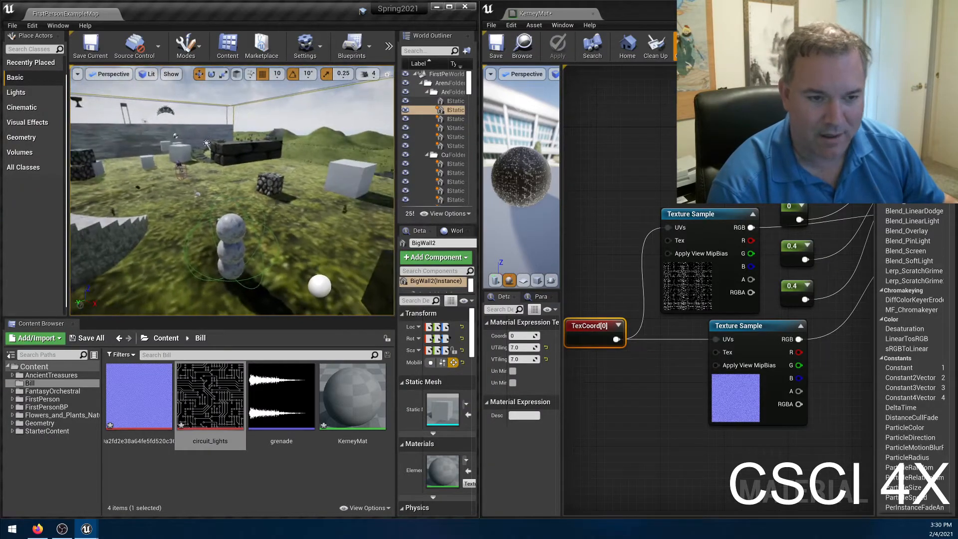
# Reposition the level editor window, search the World Outliner for "fog", select ExponentialHeightFog, and make it visible.
pyautogui.moveTo(321, 2); pyautogui.dragTo(275, 125)
pyautogui.click(359, 175)
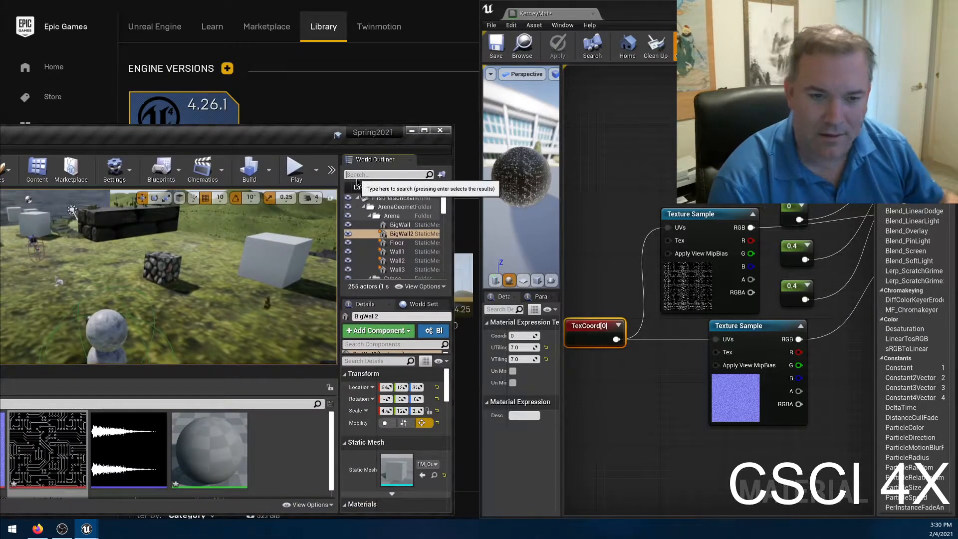
pyautogui.write('fog')
pyautogui.press('Return')
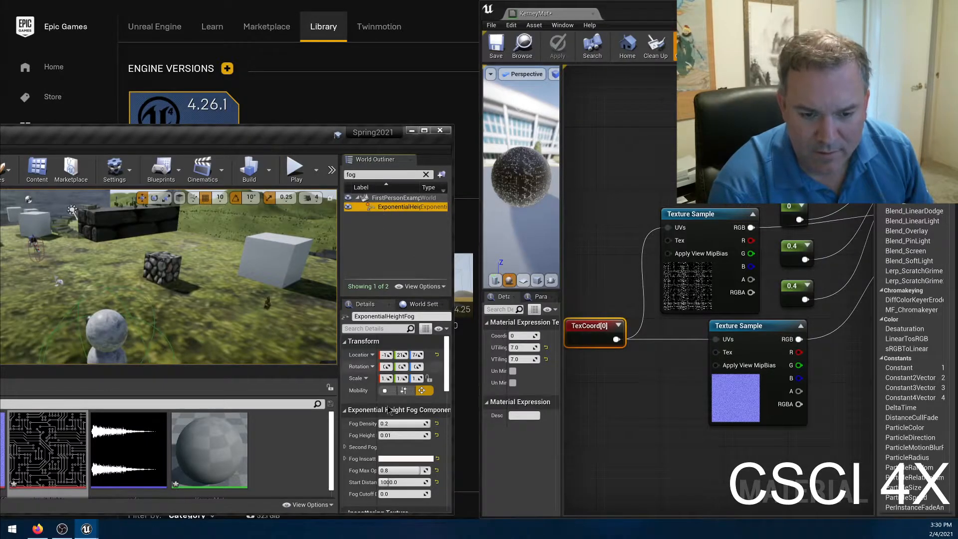
pyautogui.scroll(-8, 412, 471)
pyautogui.scroll(-5, 429, 433)
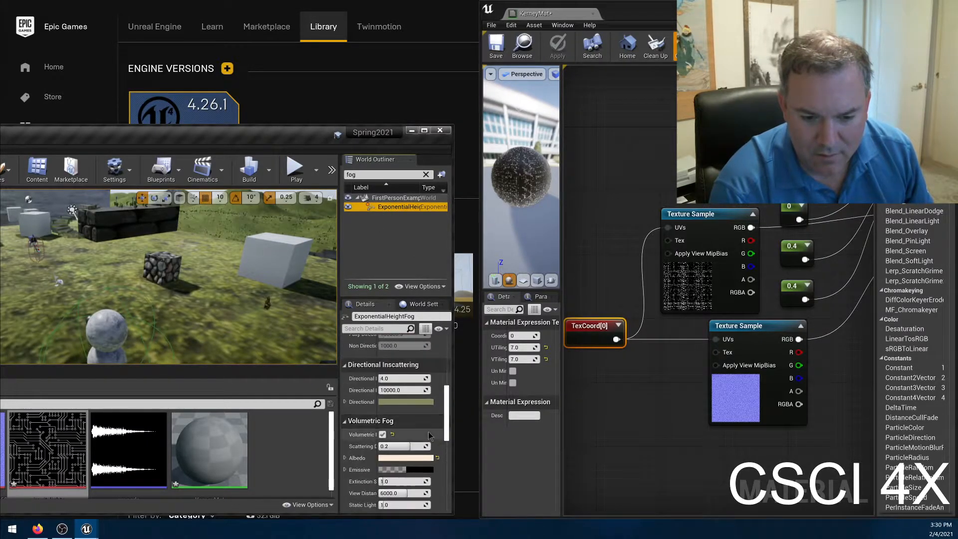
pyautogui.click(382, 428)
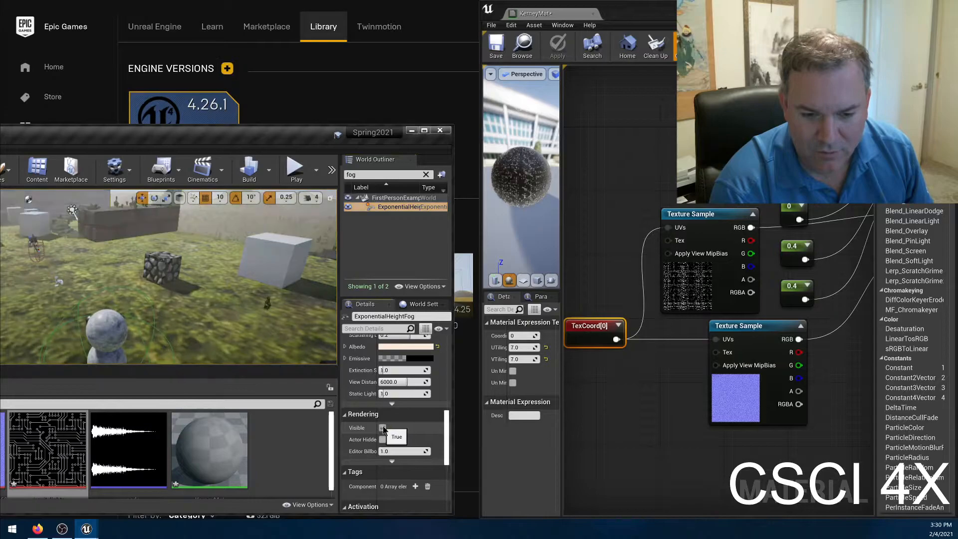
# Set the Fog Density of ExponentialHeightFog to 0.8.
pyautogui.moveTo(169, 276); pyautogui.dragTo(102, 278, button='right')
pyautogui.scroll(2, 429, 424)
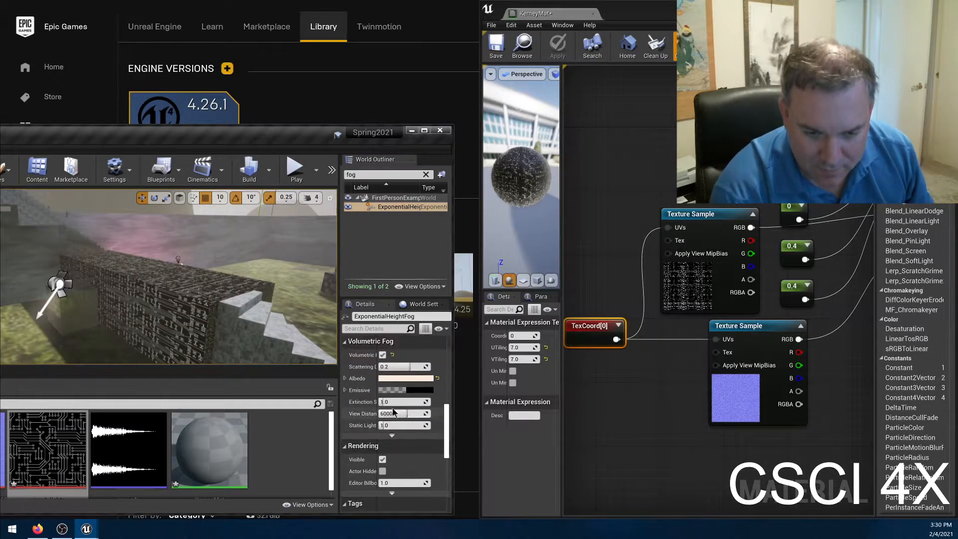
pyautogui.scroll(2, 407, 385)
pyautogui.scroll(4, 407, 385)
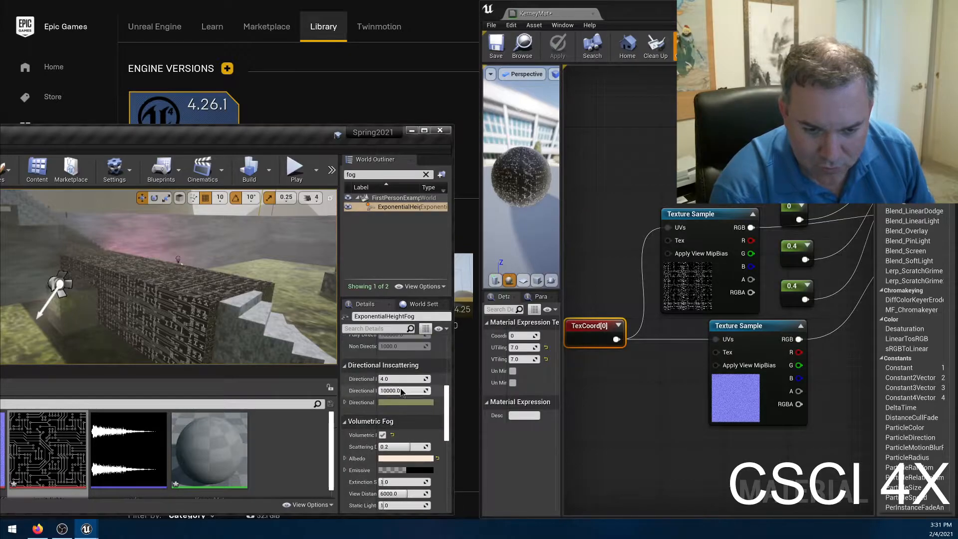
pyautogui.scroll(2, 405, 395)
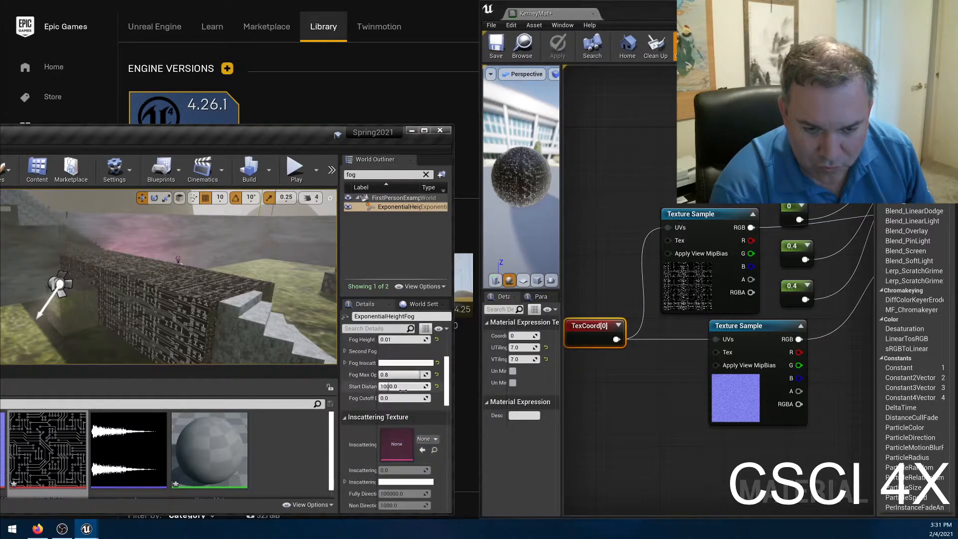
pyautogui.scroll(1, 398, 375)
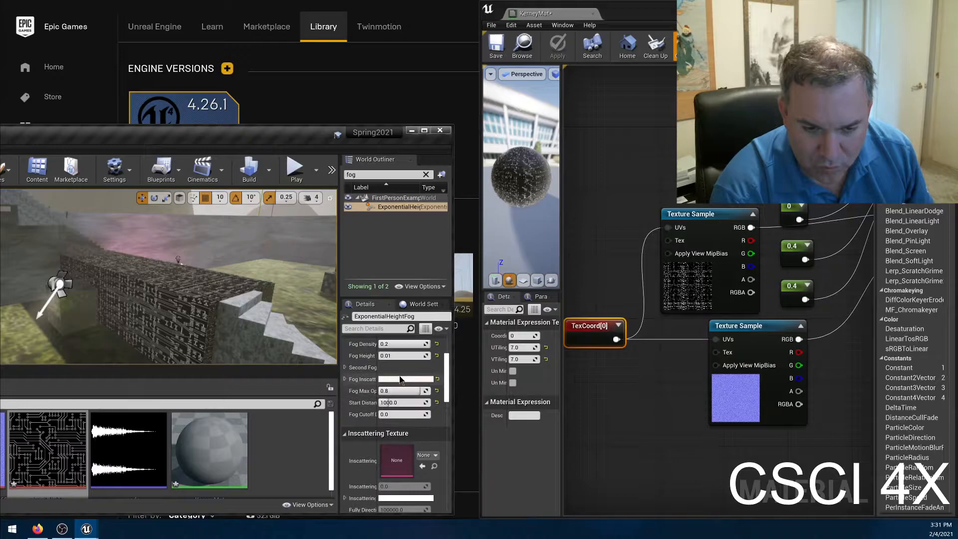
pyautogui.click(399, 343)
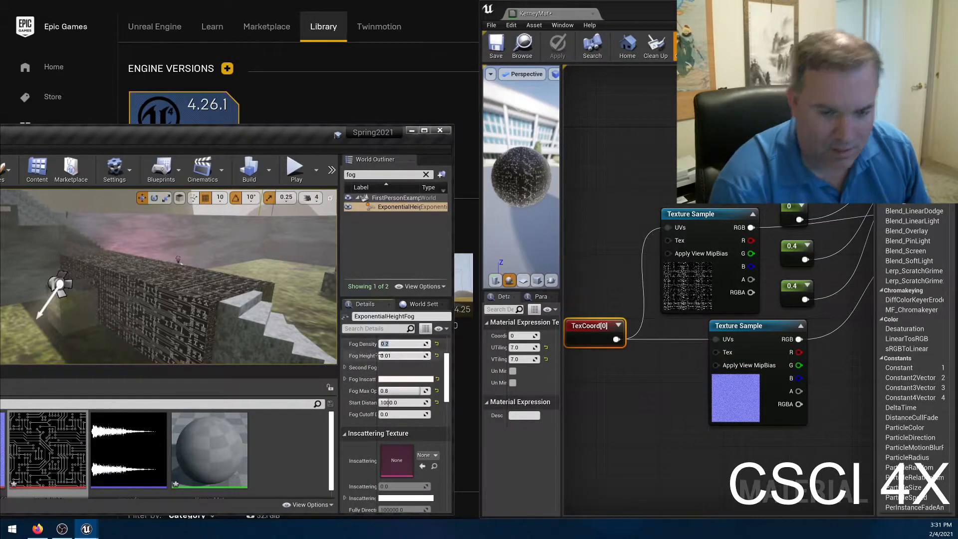
pyautogui.write('8')
pyautogui.press('Return')
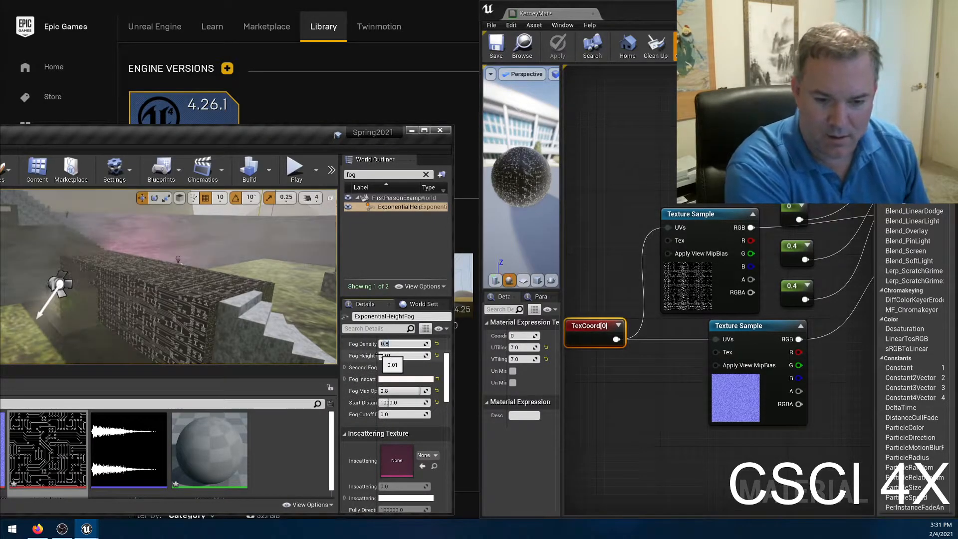
# Play the level with the editor window maximized, examine the circuit pattern on the wall through the fog, and stop playing.
pyautogui.click(296, 169)
pyautogui.click(424, 130)
pyautogui.click(330, 197)
pyautogui.press('w')
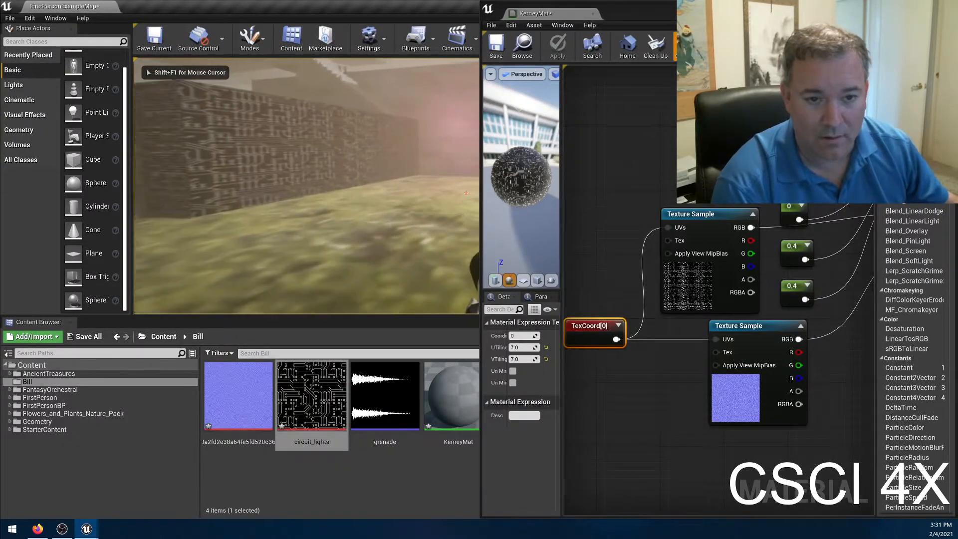
pyautogui.press('w')
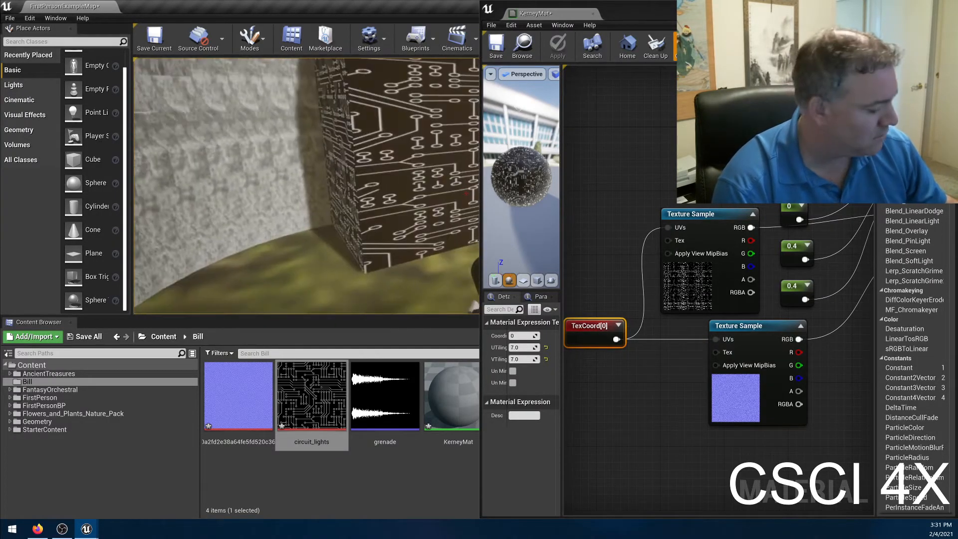
pyautogui.press('w')
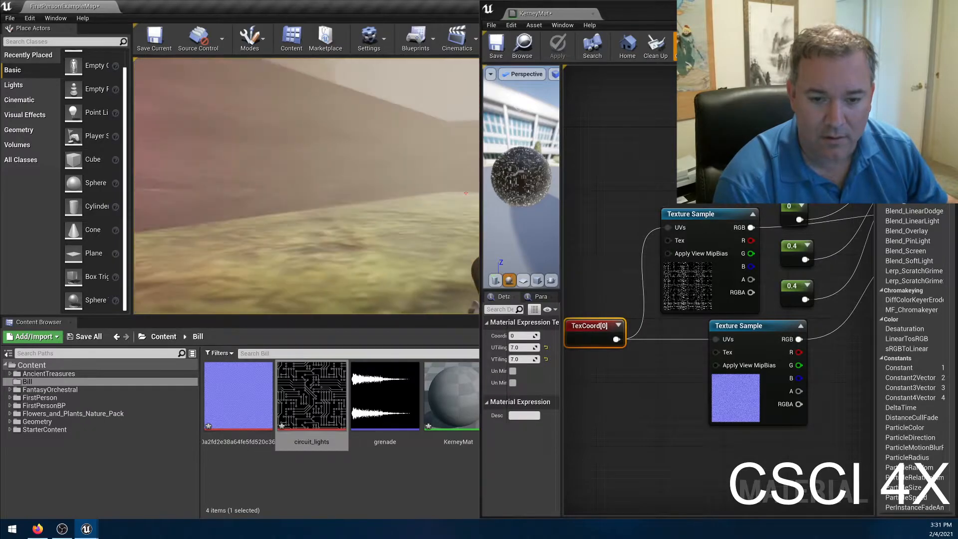
pyautogui.hotkey('shift', 'F1')
pyautogui.click(756, 238)
pyautogui.click(344, 192)
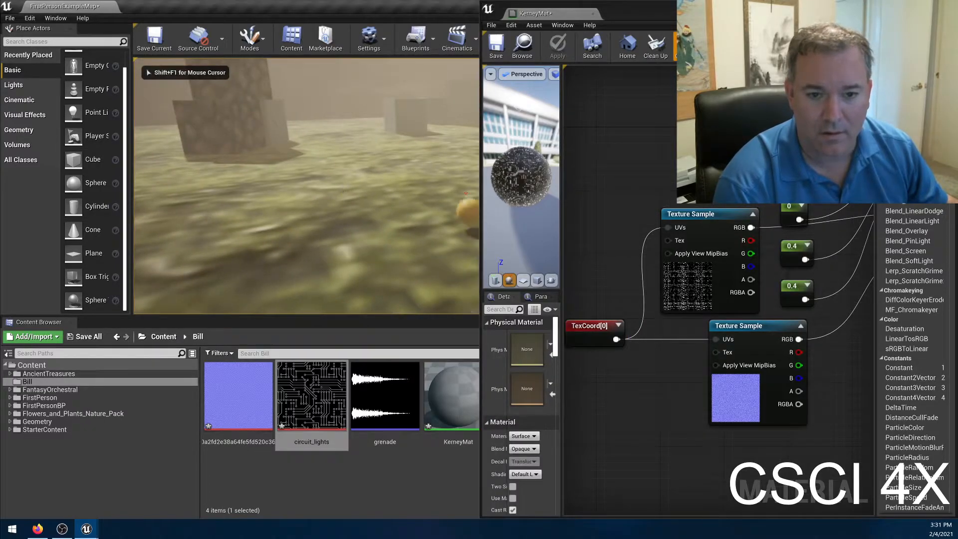
pyautogui.press('w')
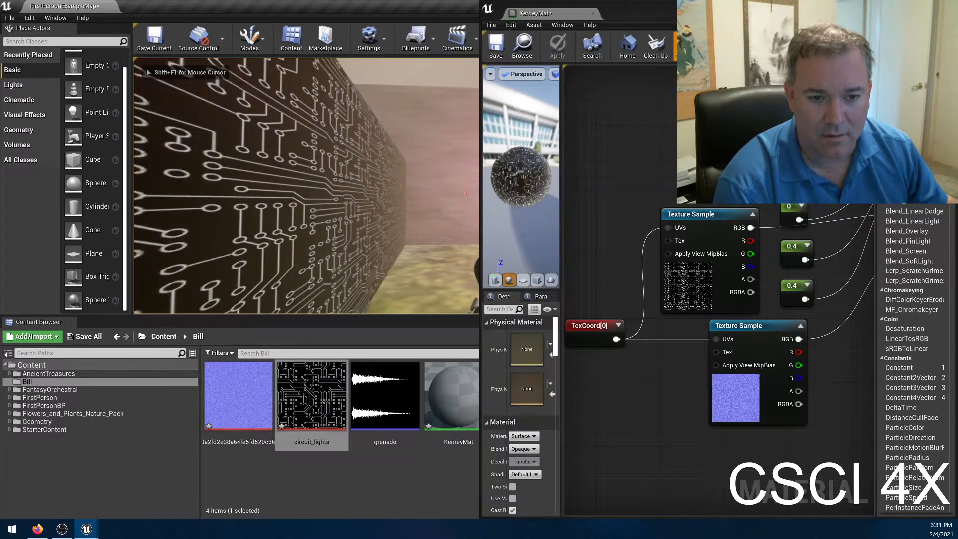
pyautogui.press('w')
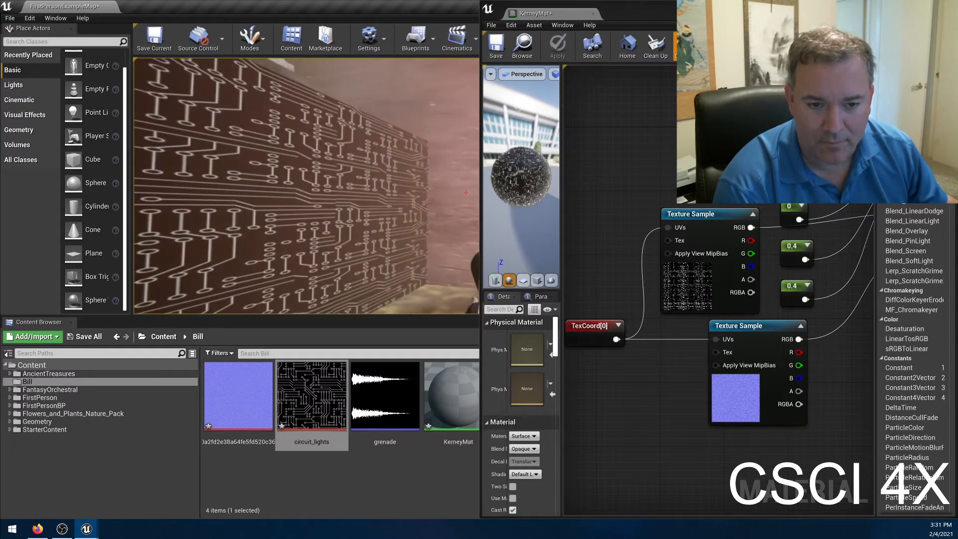
pyautogui.press('w')
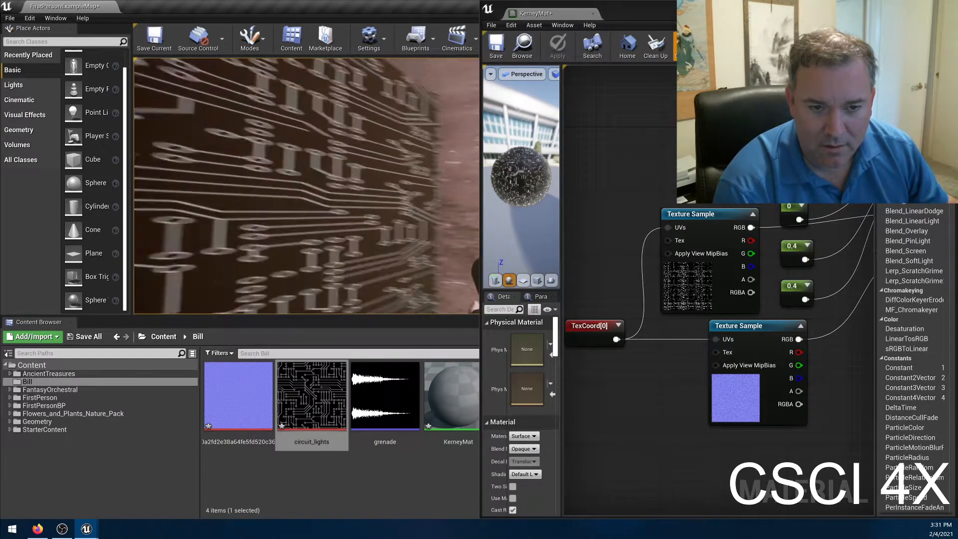
pyautogui.press('w')
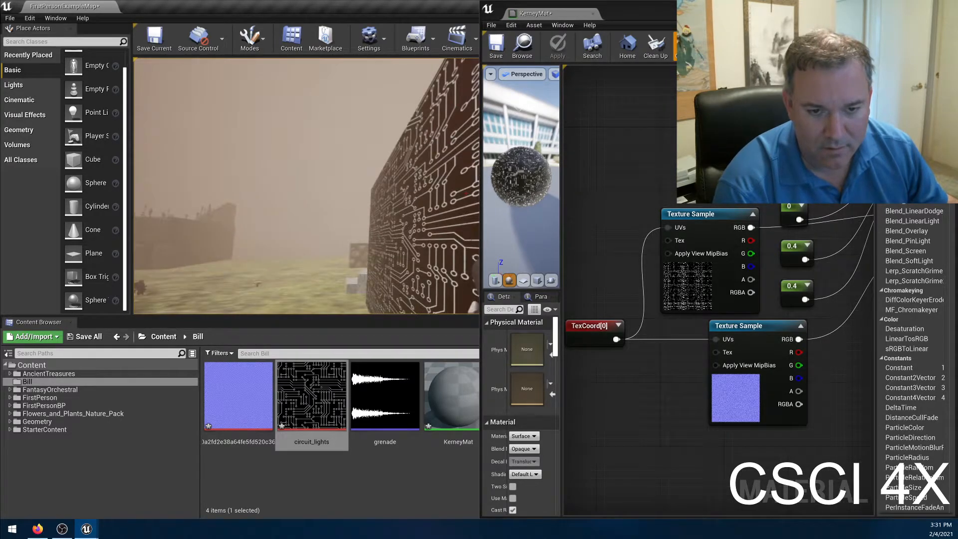
pyautogui.press('Escape')
# Look through the available Shading Model options for KerneyMat, keeping Default Lit.
pyautogui.scroll(-2, 545, 448)
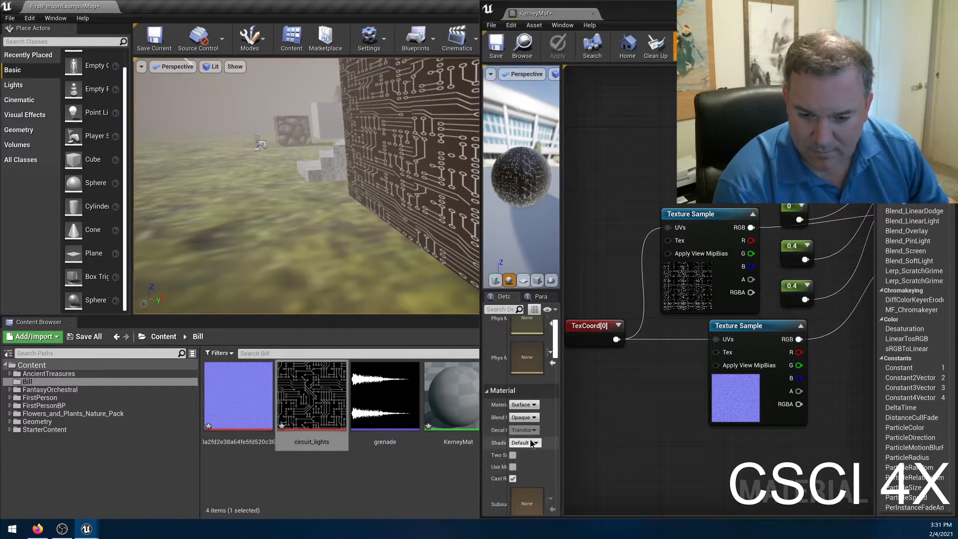
pyautogui.click(531, 443)
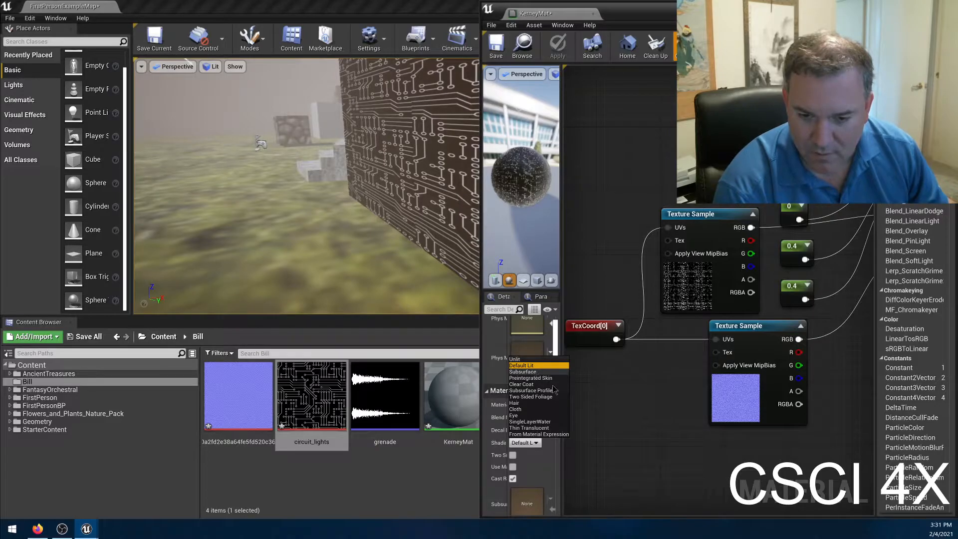
pyautogui.click(591, 396)
pyautogui.click(532, 442)
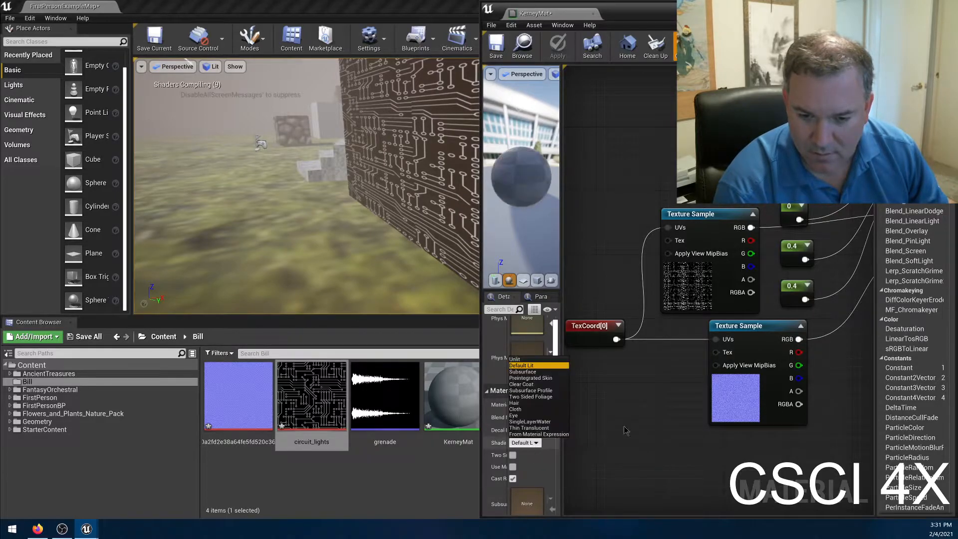
pyautogui.click(642, 414)
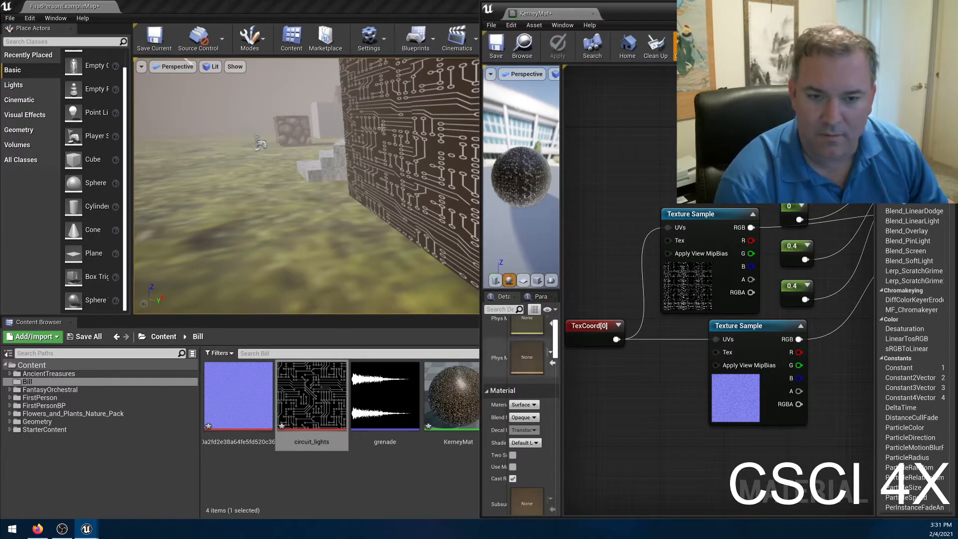
pyautogui.click(420, 476)
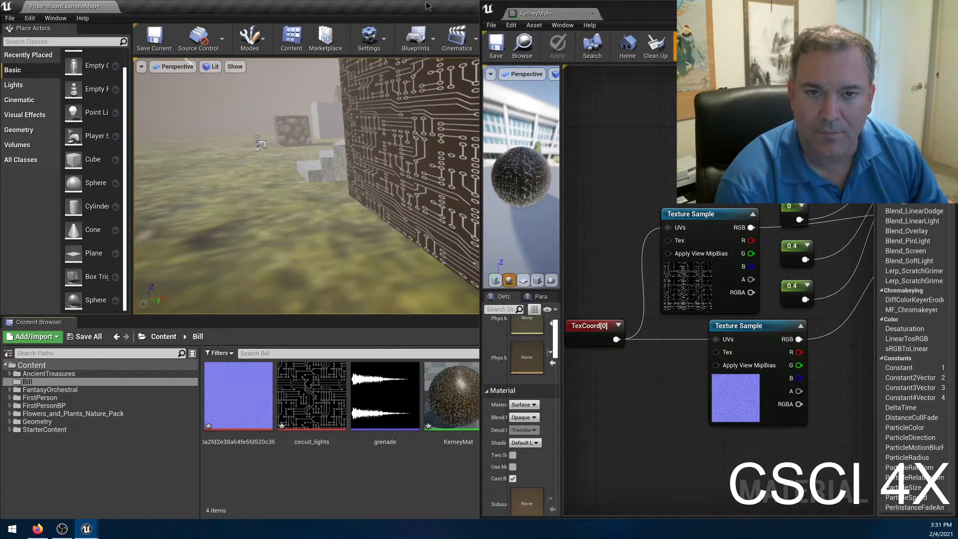
pyautogui.moveTo(433, 6); pyautogui.dragTo(0, 70)
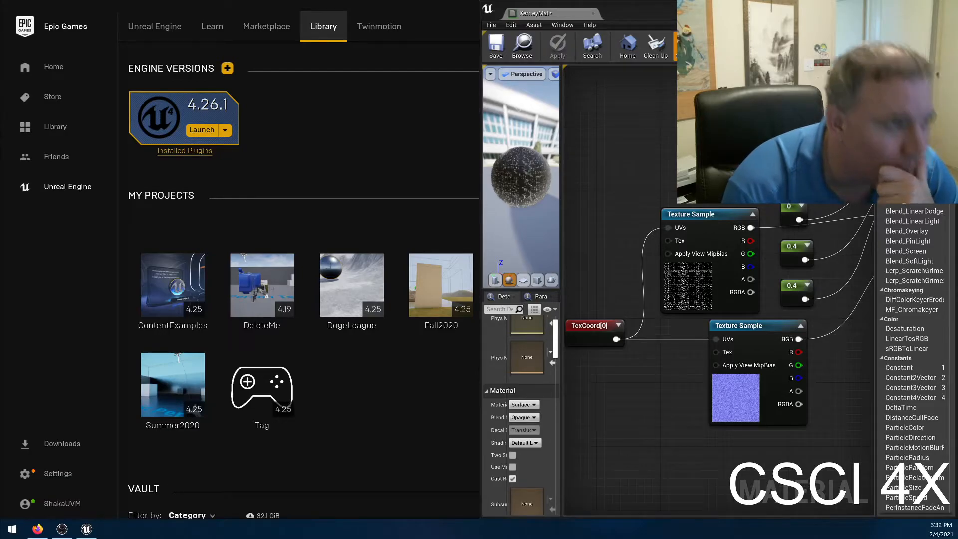
pyautogui.moveTo(455, 281); pyautogui.dragTo(254, 0)
# Delete the circuit_lights Texture Sample that feeds Emissive Color, apply the material, and inspect the wall in the level.
pyautogui.moveTo(653, 386); pyautogui.dragTo(568, 425, button='right')
pyautogui.moveTo(788, 425); pyautogui.dragTo(747, 423, button='right')
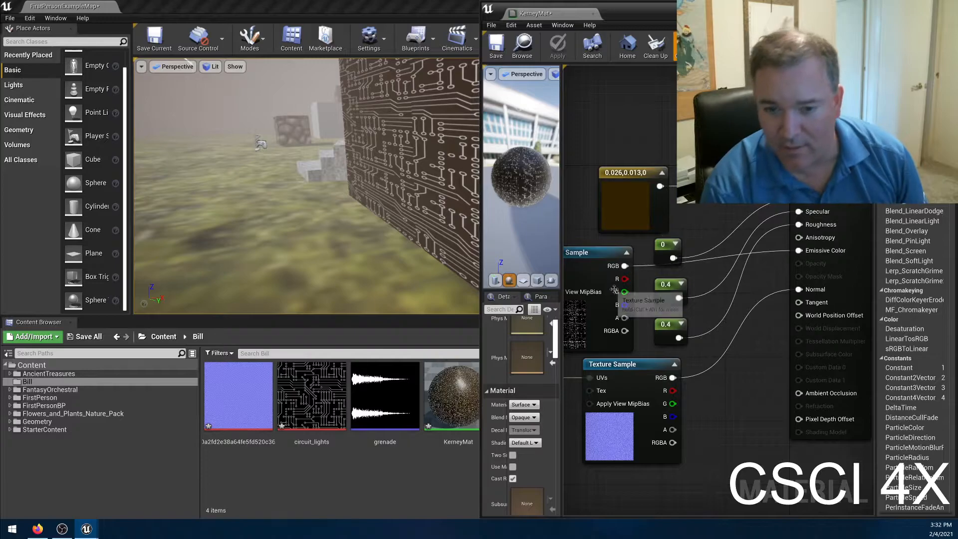
pyautogui.click(586, 278)
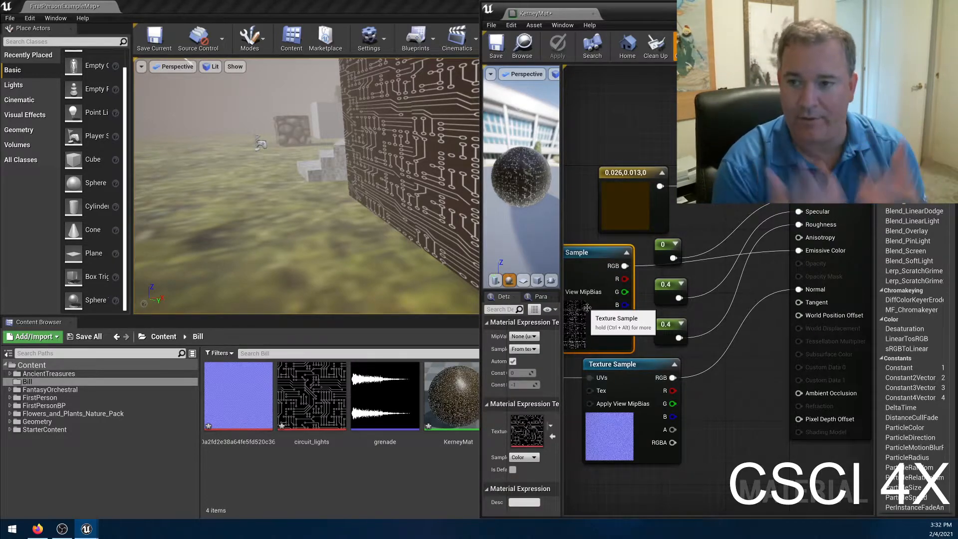
pyautogui.moveTo(587, 306); pyautogui.dragTo(636, 298, button='right')
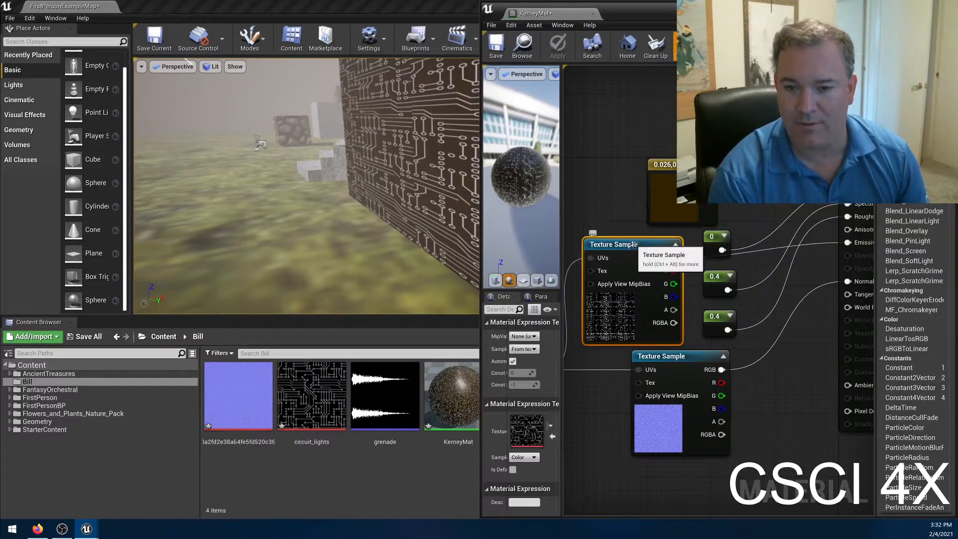
pyautogui.press('Delete')
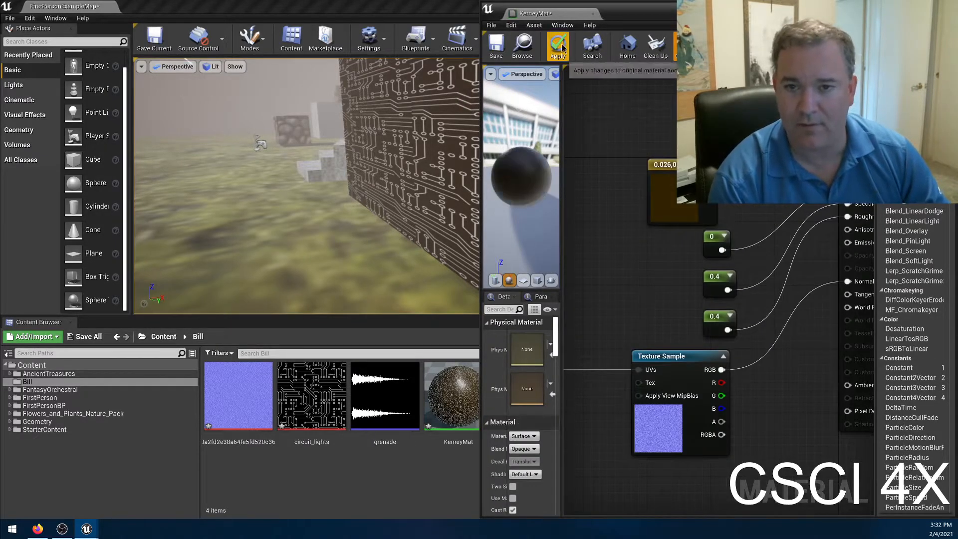
pyautogui.click(559, 54)
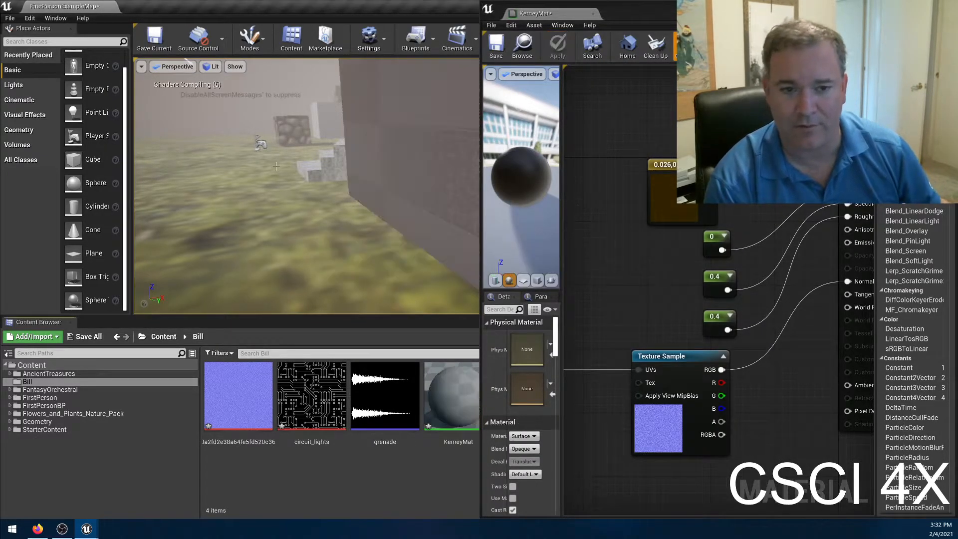
pyautogui.moveTo(277, 170); pyautogui.dragTo(448, 215, button='right')
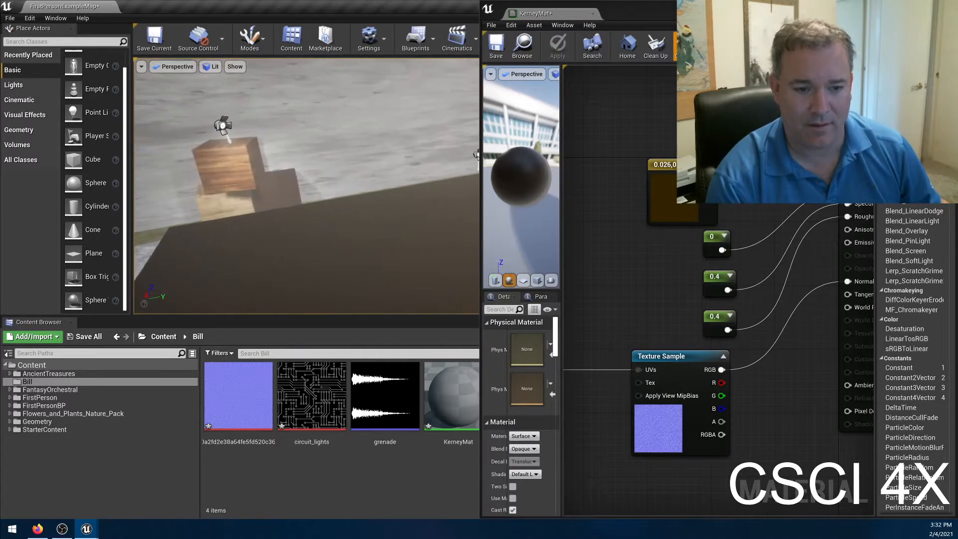
# Dock the level editor window beside the material editor and view the wall with the applied material.
pyautogui.click(285, 469)
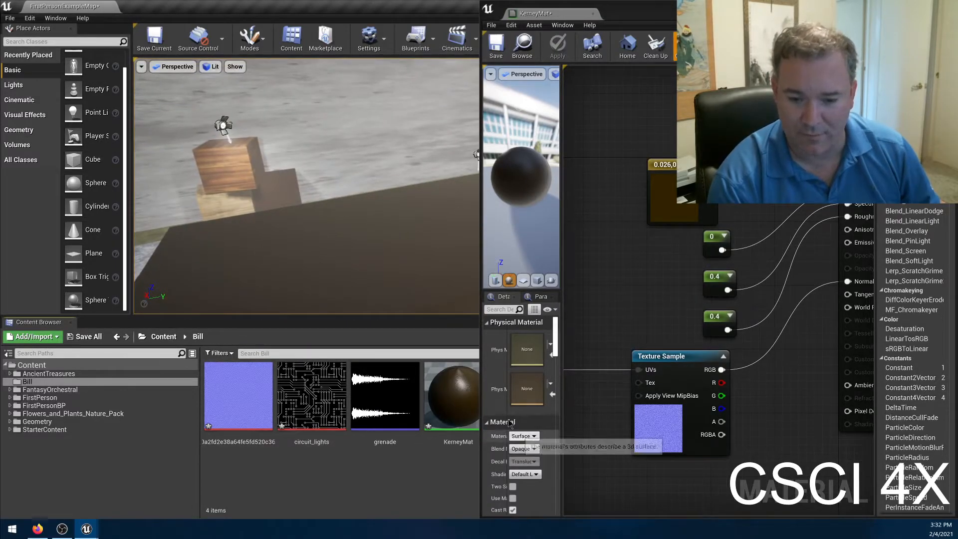
pyautogui.moveTo(342, 17); pyautogui.dragTo(0, 20)
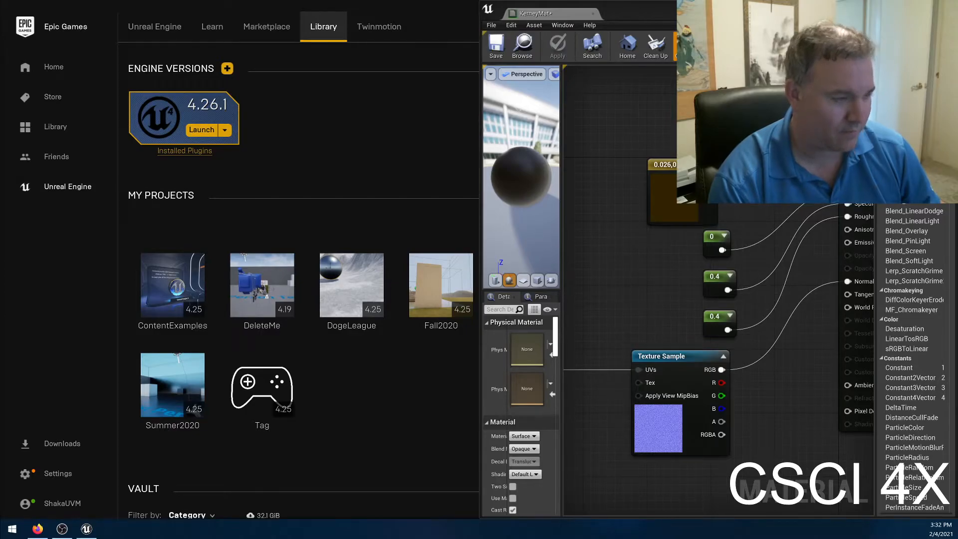
pyautogui.moveTo(0, 165); pyautogui.dragTo(450, 112)
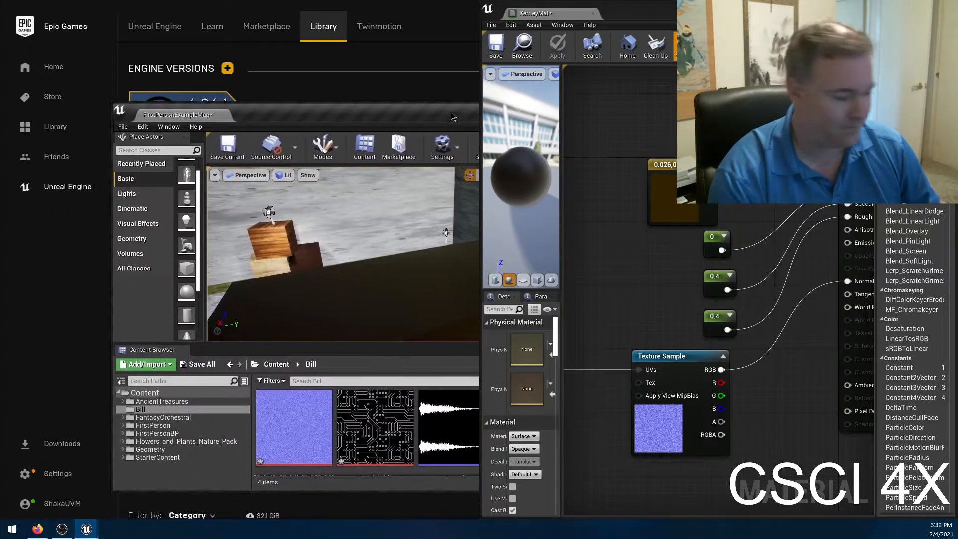
pyautogui.press('super+Left')
pyautogui.moveTo(382, 137); pyautogui.dragTo(236, 151, button='right')
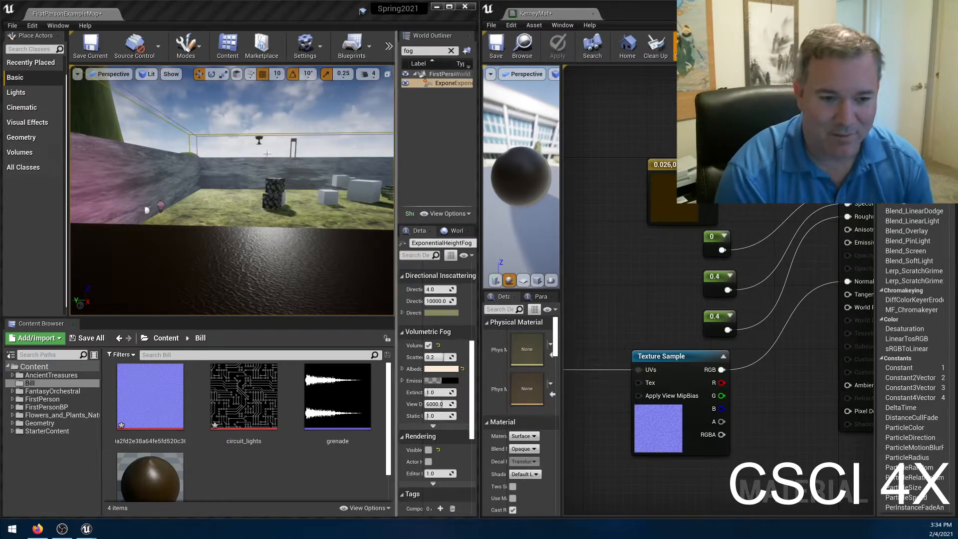
# Maximize the material editor and look through the available Blend Mode options for KerneyMat, keeping Opaque.
pyautogui.moveTo(765, 439); pyautogui.dragTo(703, 450, button='right')
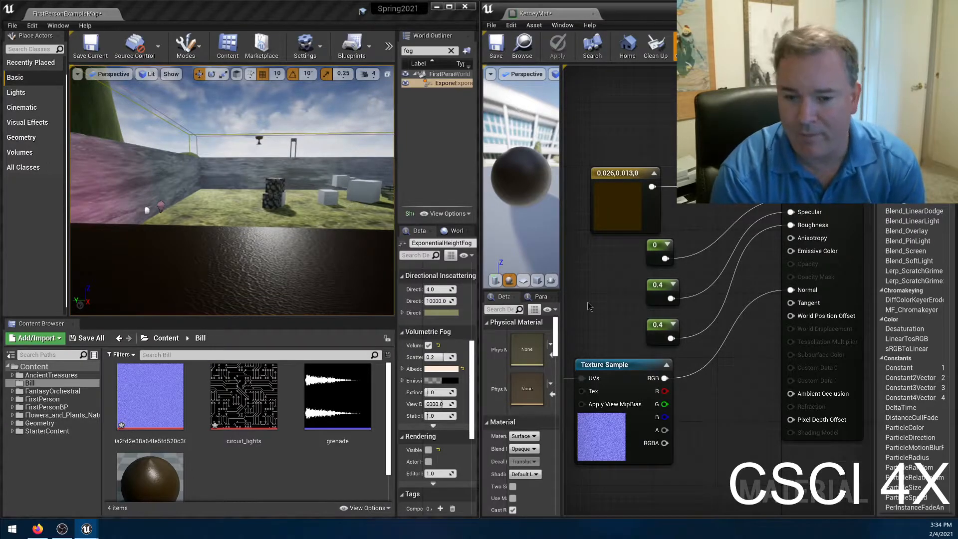
pyautogui.moveTo(614, 13); pyautogui.dragTo(641, 40)
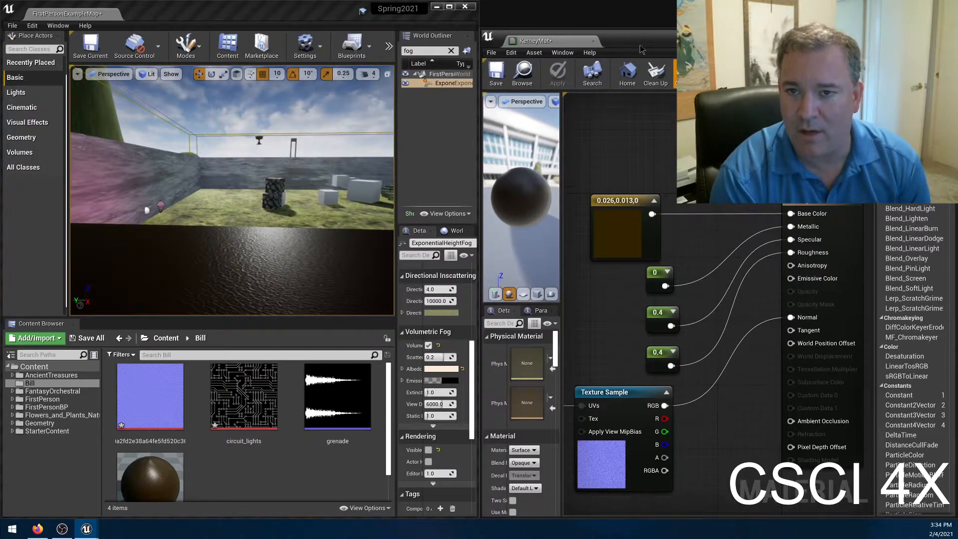
pyautogui.doubleClick(644, 43)
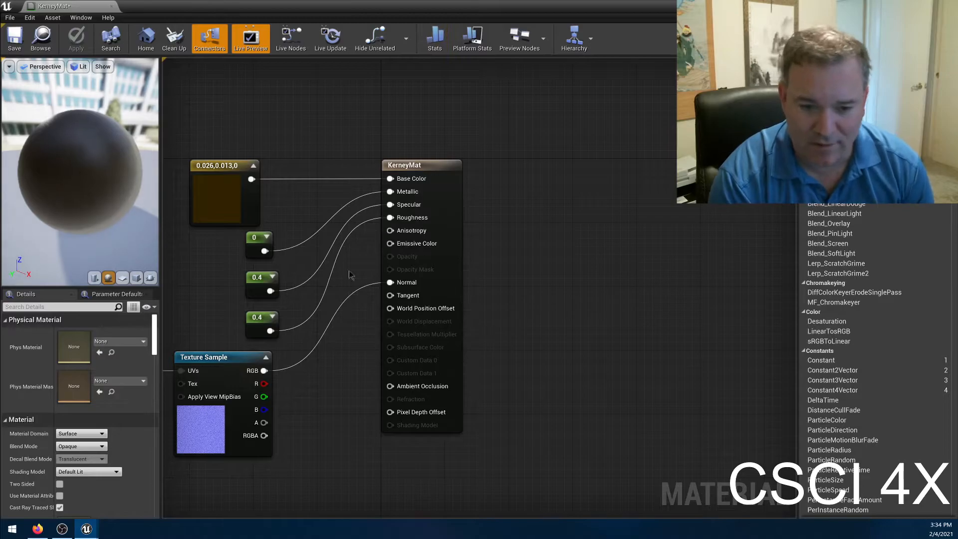
pyautogui.moveTo(344, 405); pyautogui.dragTo(544, 349, button='right')
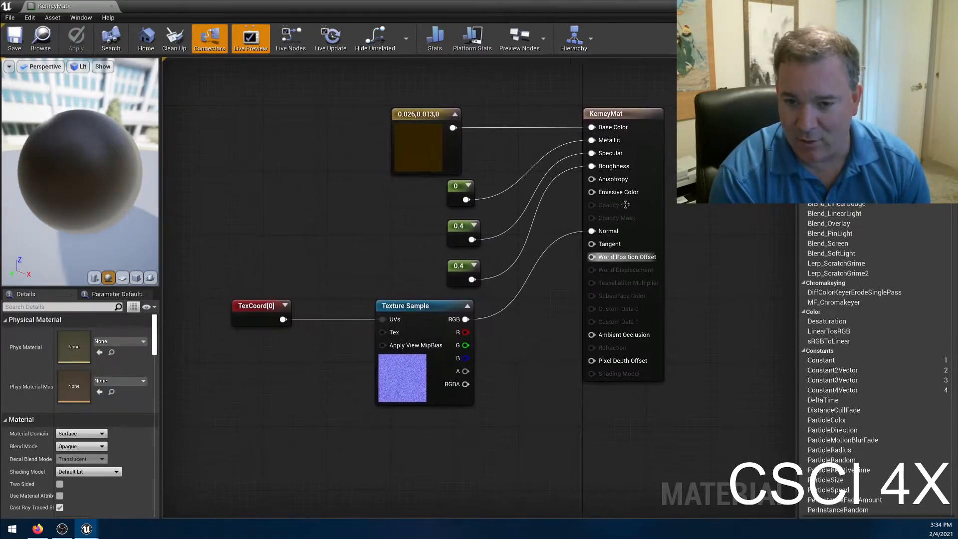
pyautogui.click(88, 445)
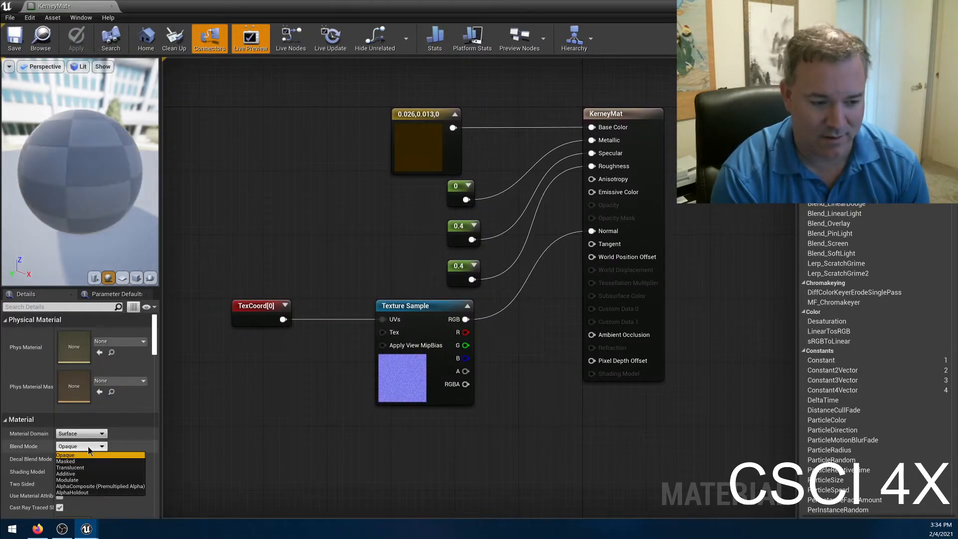
pyautogui.click(223, 447)
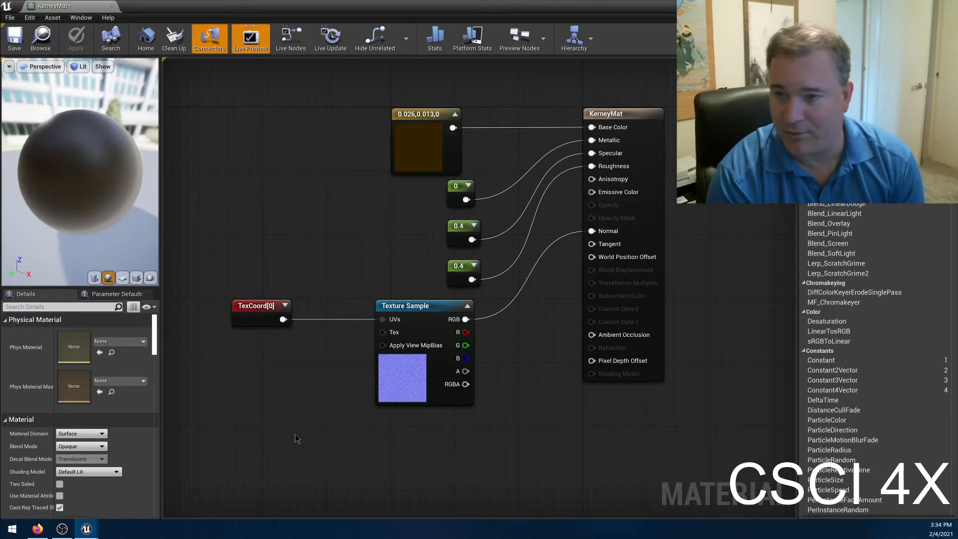
# Set the Shading Model to Subsurface and feed Subsurface Color from a new Constant3Vector node placed above the Texture Sample.
pyautogui.click(101, 469)
pyautogui.click(75, 400)
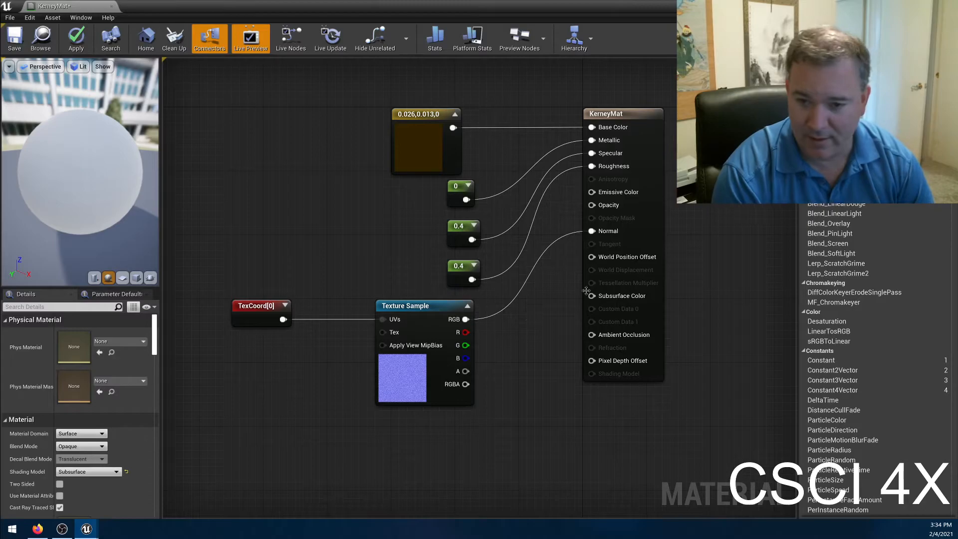
pyautogui.moveTo(591, 296); pyautogui.dragTo(368, 277)
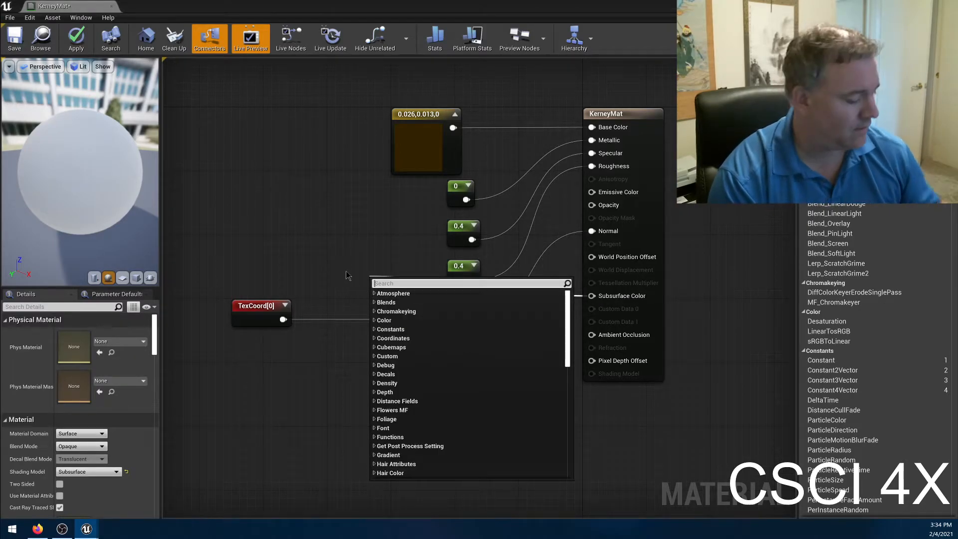
pyautogui.write('cons')
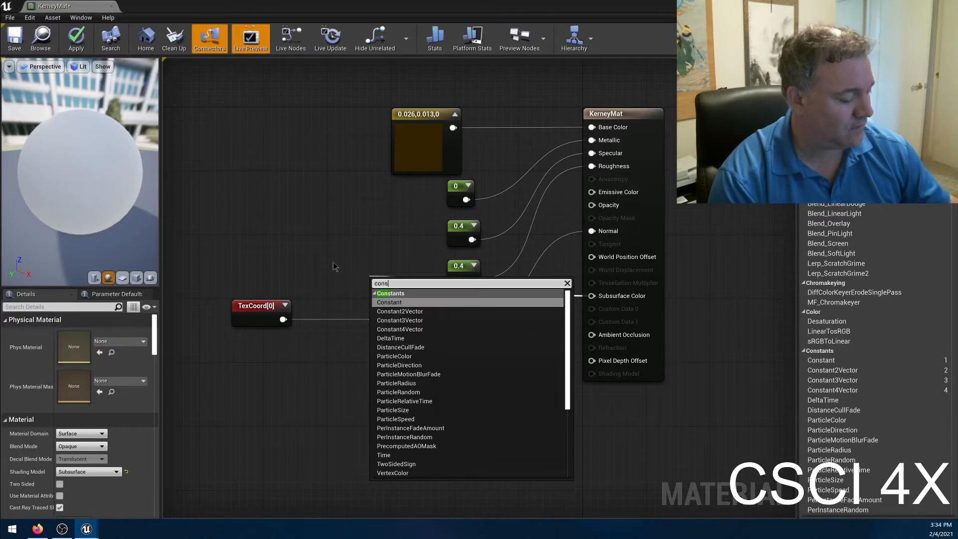
pyautogui.write('t')
pyautogui.click(405, 320)
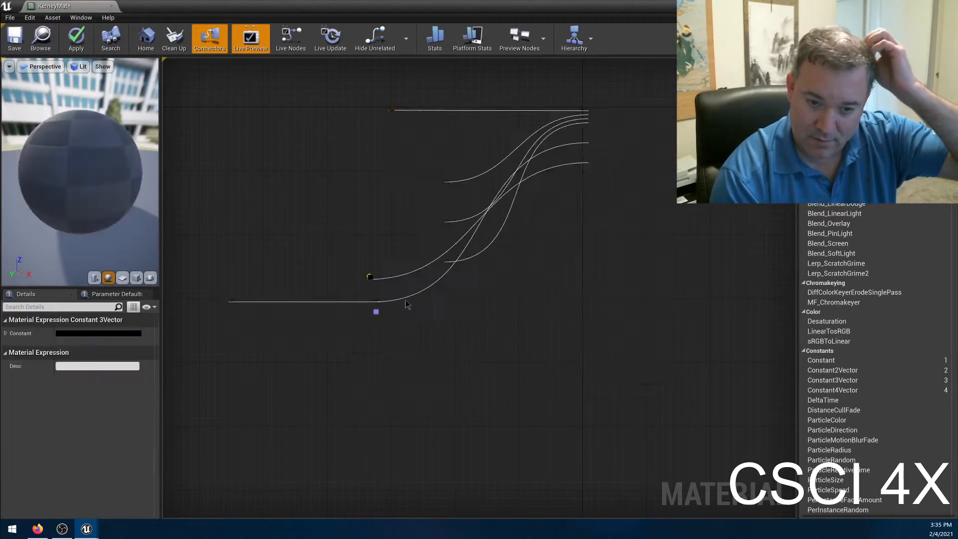
pyautogui.moveTo(402, 275); pyautogui.dragTo(397, 225)
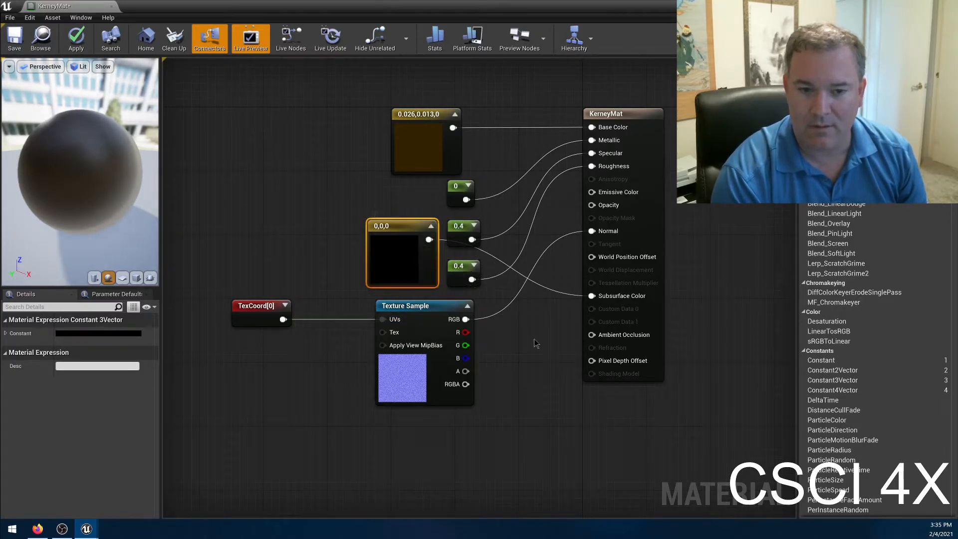
# Set the Subsurface Color constant to a dark red with R about 0.0417, G 0 and B about 0.0017.
pyautogui.doubleClick(393, 260)
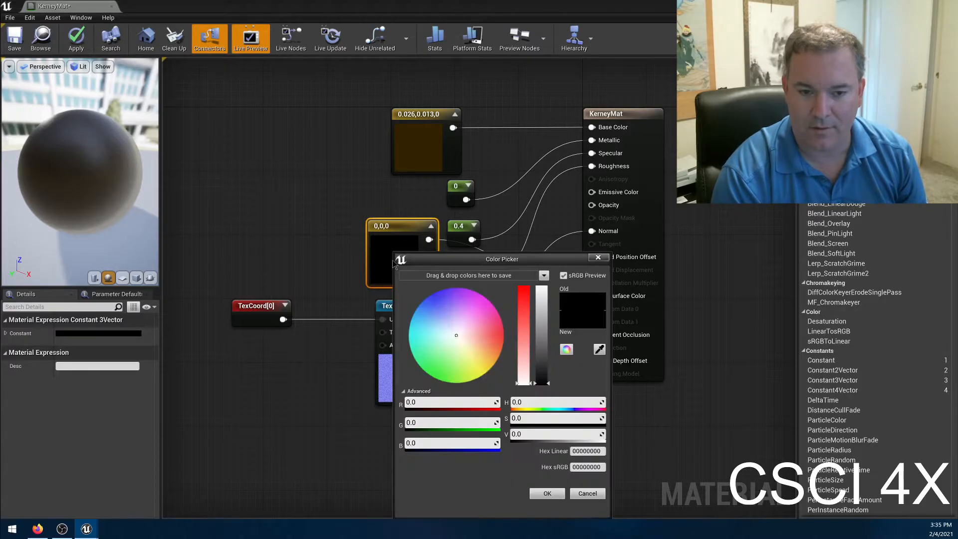
pyautogui.click(503, 333)
pyautogui.moveTo(542, 382); pyautogui.dragTo(542, 357)
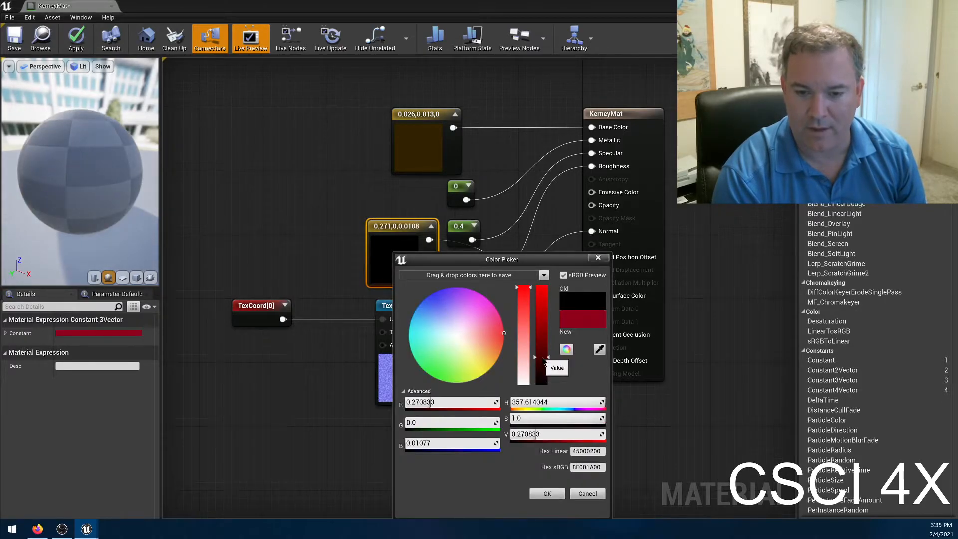
pyautogui.click(542, 368)
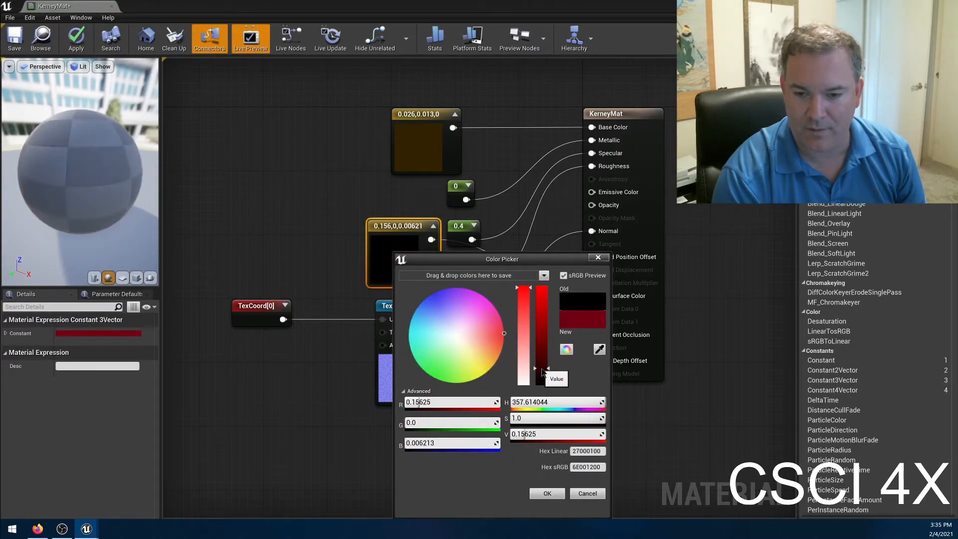
pyautogui.moveTo(541, 373); pyautogui.dragTo(541, 384)
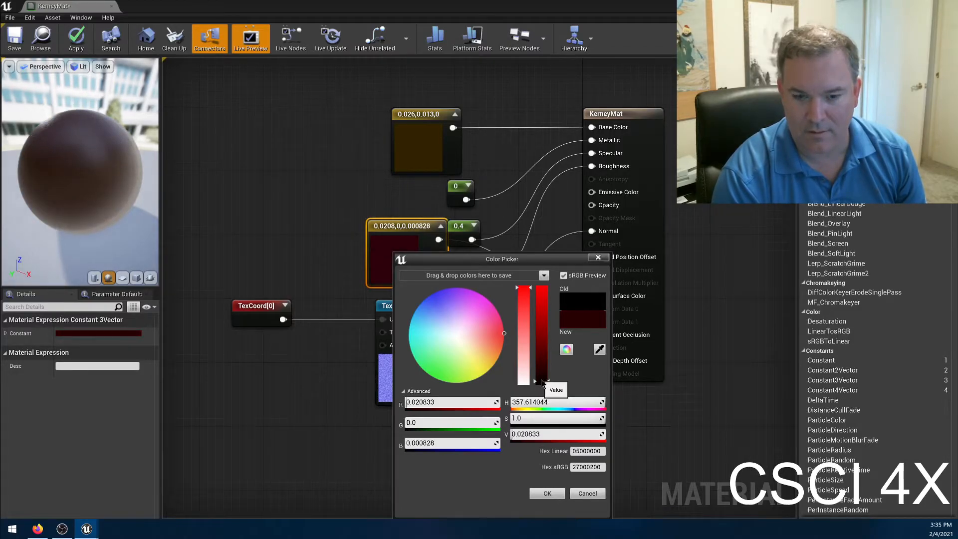
pyautogui.moveTo(542, 383); pyautogui.dragTo(542, 381)
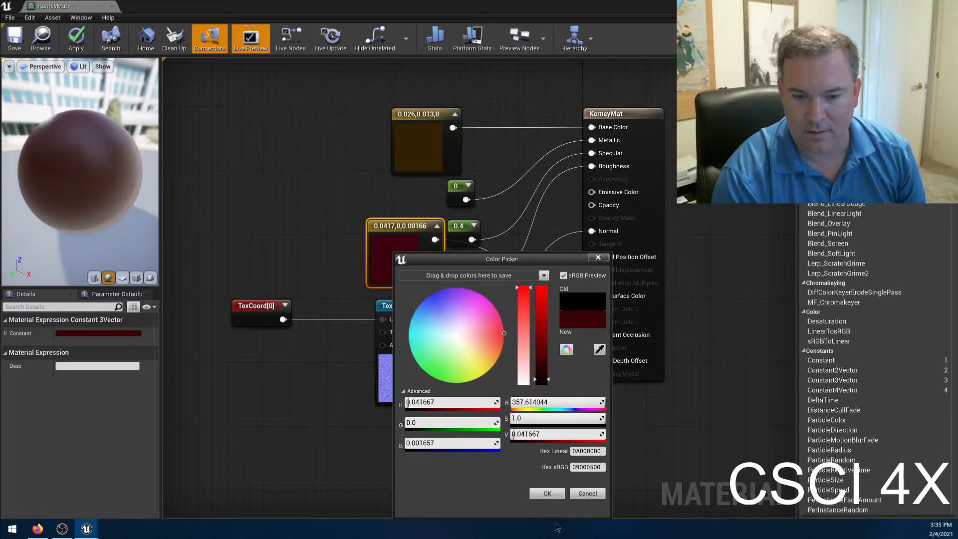
pyautogui.click(557, 494)
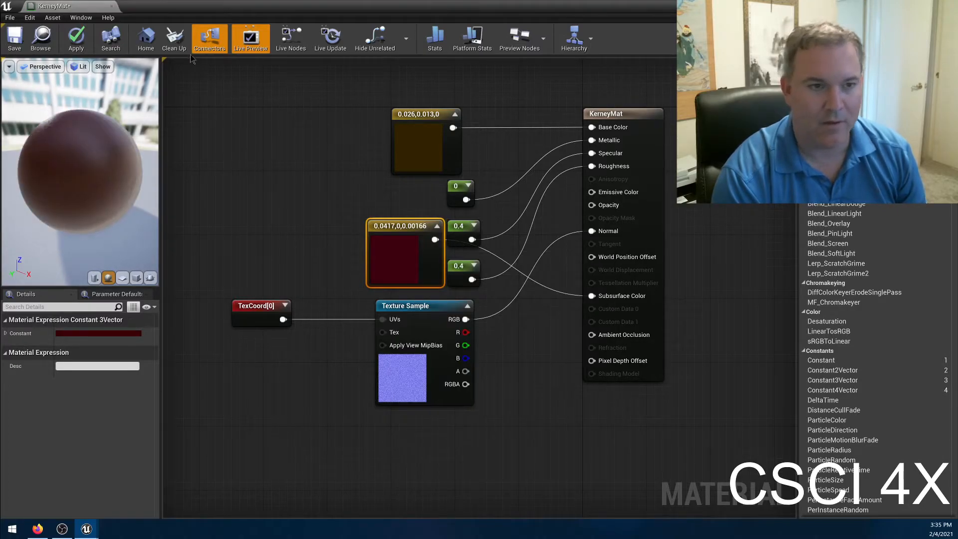
# Apply the material and inspect the wall's surface in the level with both editor windows side by side.
pyautogui.click(80, 44)
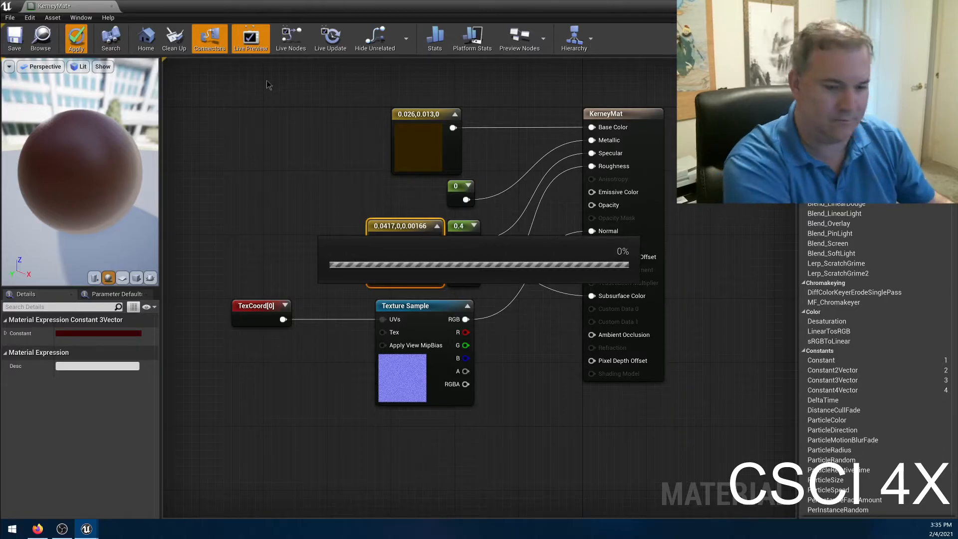
pyautogui.click(226, 169)
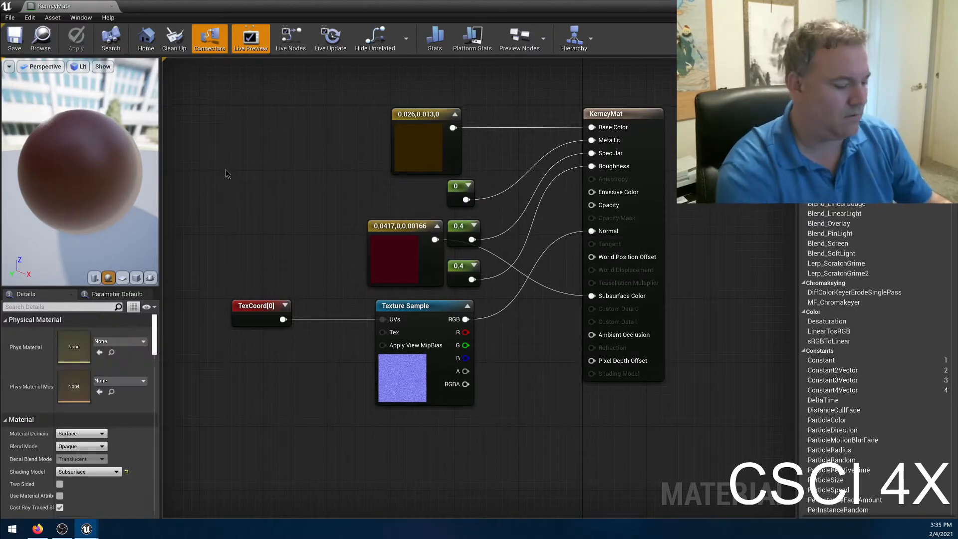
pyautogui.press('super+Right')
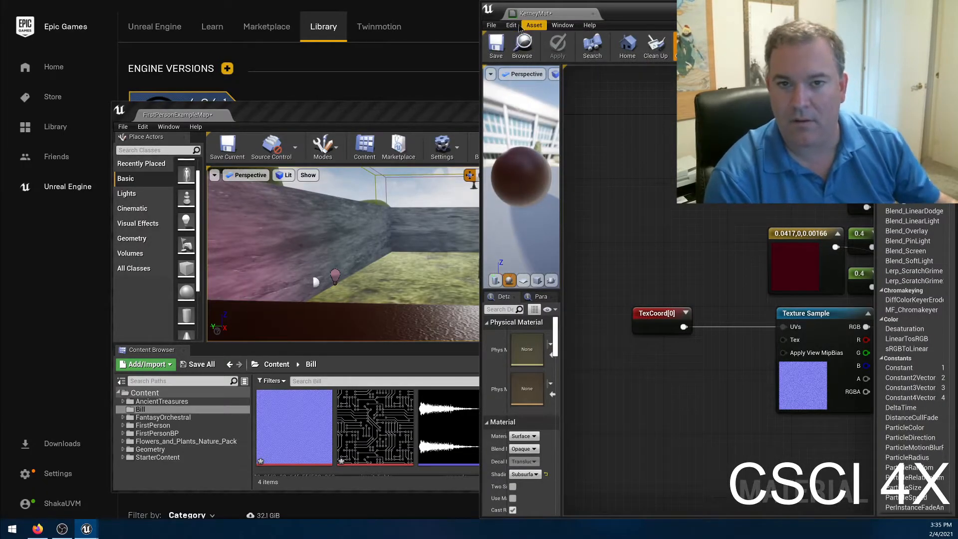
pyautogui.click(432, 119)
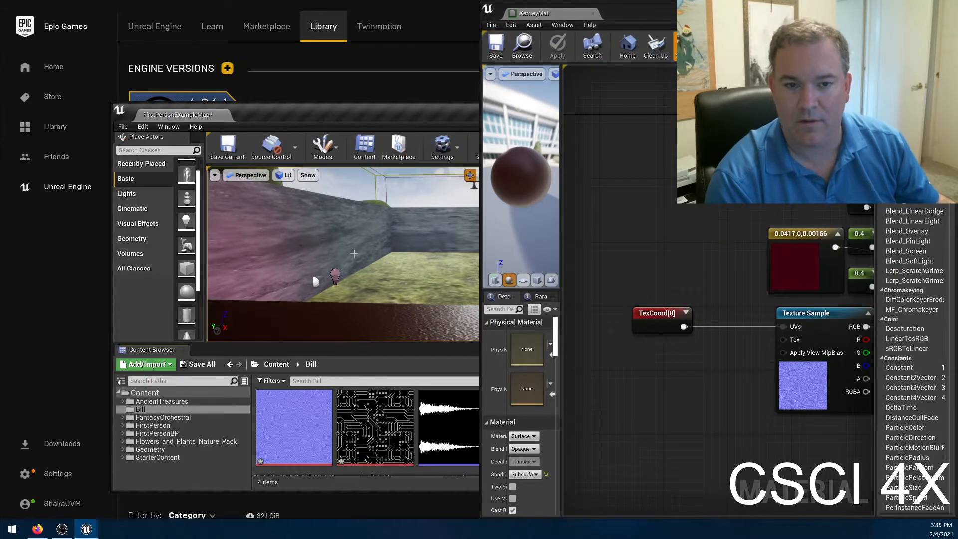
pyautogui.moveTo(399, 110)
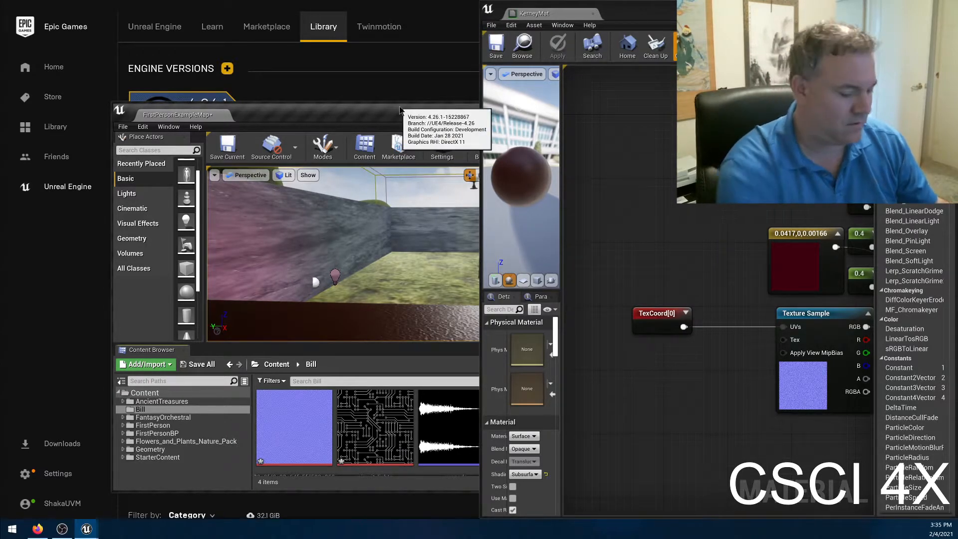
pyautogui.press('super+Left')
pyautogui.moveTo(322, 199); pyautogui.dragTo(202, 202, button='right')
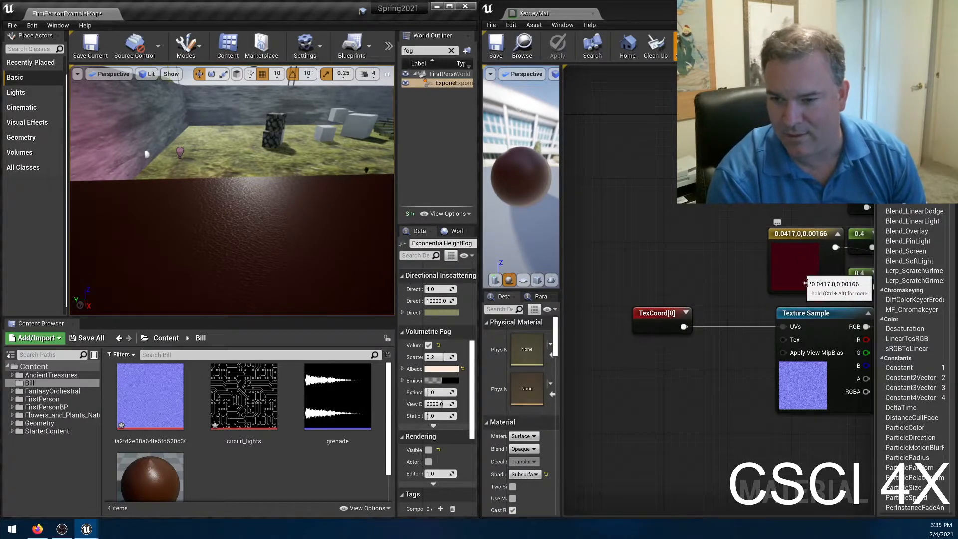
pyautogui.moveTo(210, 181)
pyautogui.mouseDown(button='right')
pyautogui.moveTo(246, 173)
pyautogui.moveTo(238, 190)
pyautogui.moveTo(344, 161)
pyautogui.moveTo(347, 143)
pyautogui.moveTo(249, 159)
pyautogui.moveTo(239, 163)
pyautogui.moveTo(314, 159)
pyautogui.moveTo(208, 183)
pyautogui.mouseUp(button='right')
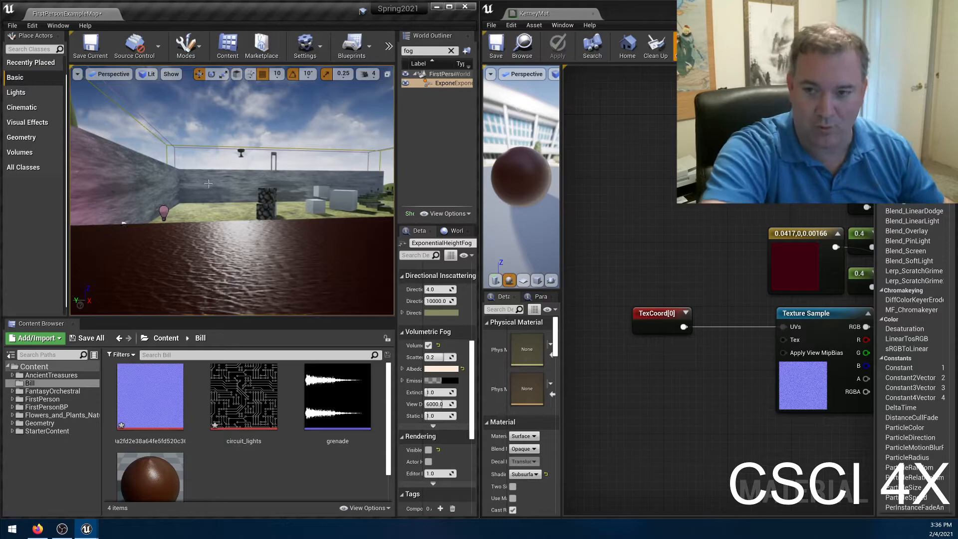
pyautogui.moveTo(249, 120); pyautogui.dragTo(372, 120, button='right')
pyautogui.moveTo(232, 190); pyautogui.dragTo(255, 193, button='right')
# Set the constant feeding Roughness to 0.8, apply the material, and inspect the wall in the level.
pyautogui.moveTo(708, 248); pyautogui.dragTo(585, 228, button='right')
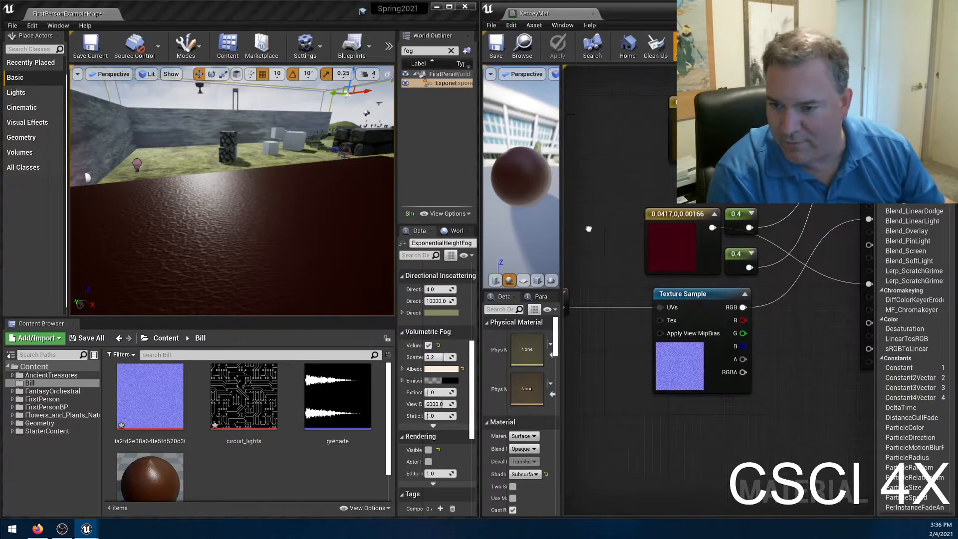
pyautogui.moveTo(819, 275); pyautogui.dragTo(763, 317, button='right')
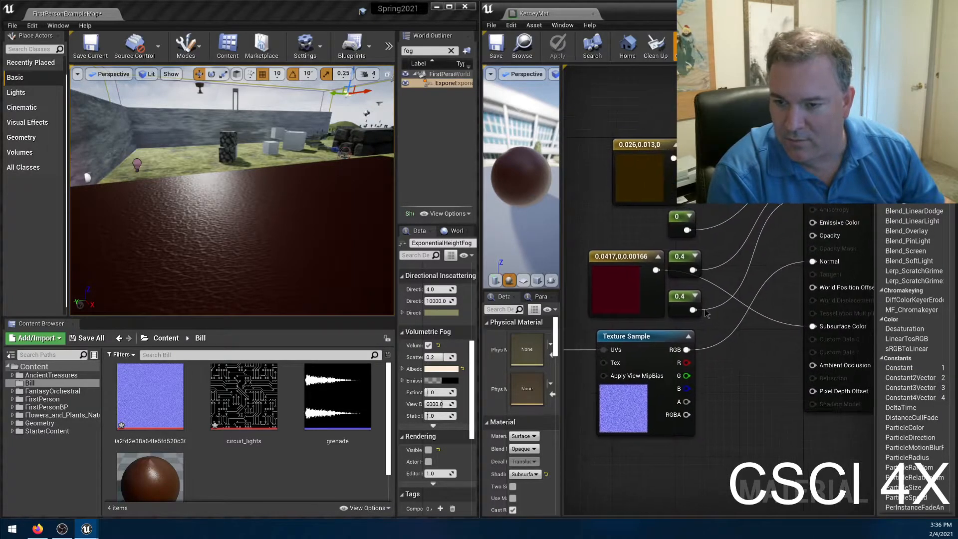
pyautogui.click(679, 295)
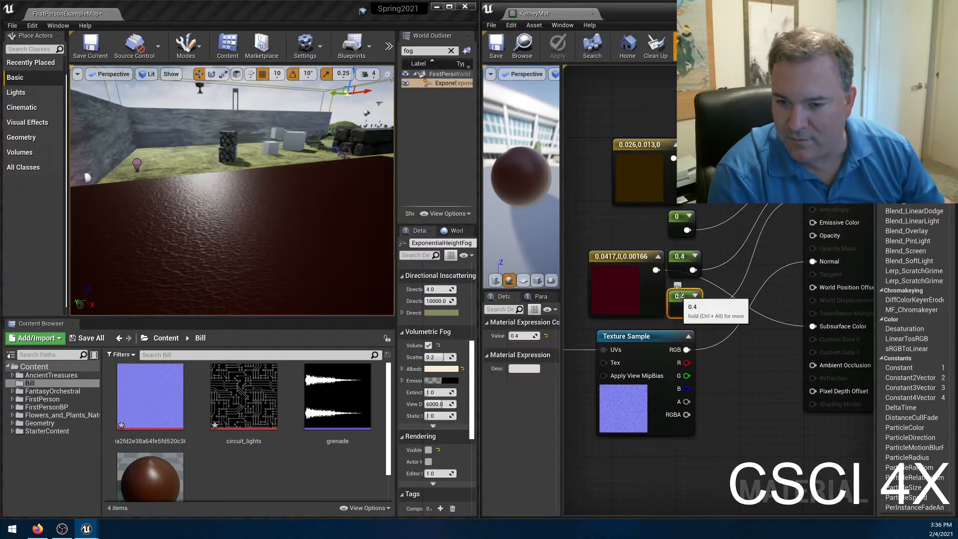
pyautogui.click(516, 336)
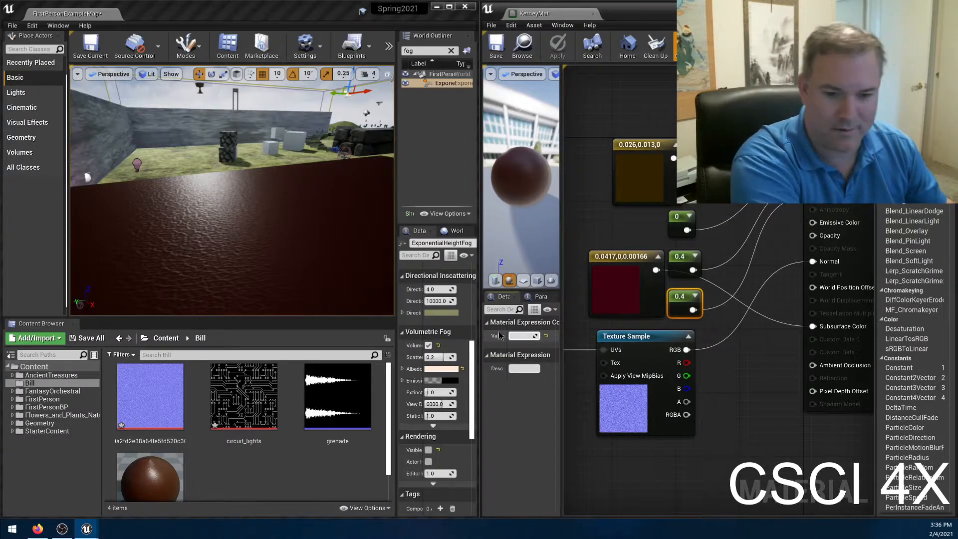
pyautogui.write('.8')
pyautogui.press('Return')
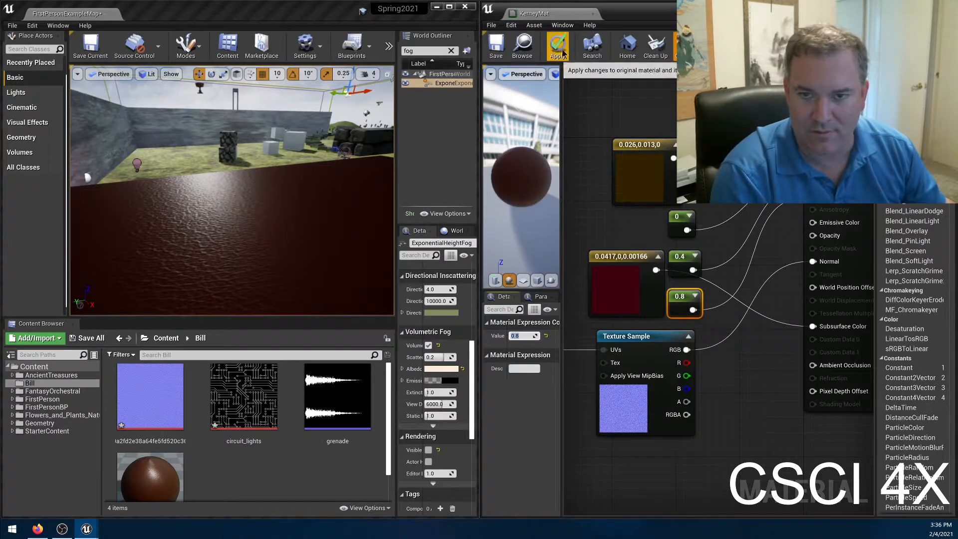
pyautogui.click(557, 50)
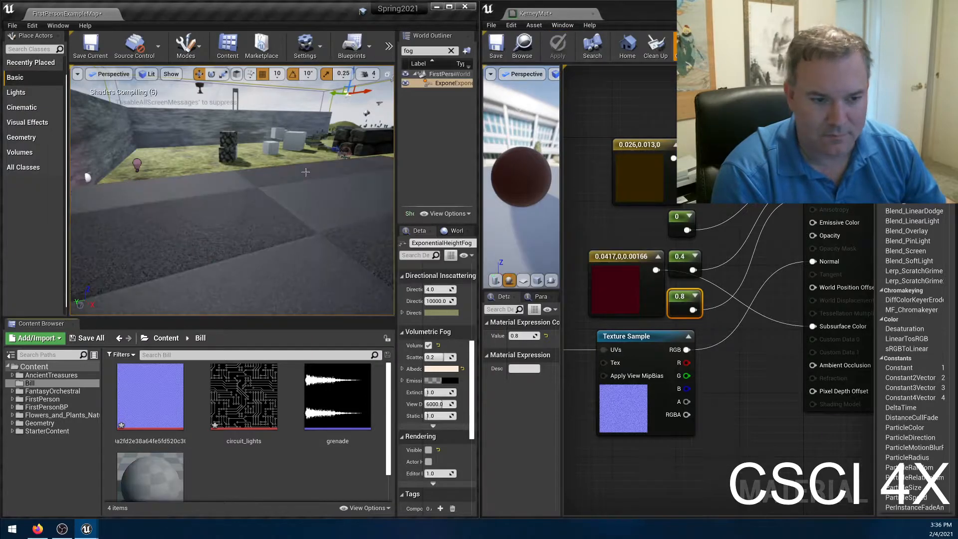
pyautogui.moveTo(306, 214); pyautogui.dragTo(259, 202, button='right')
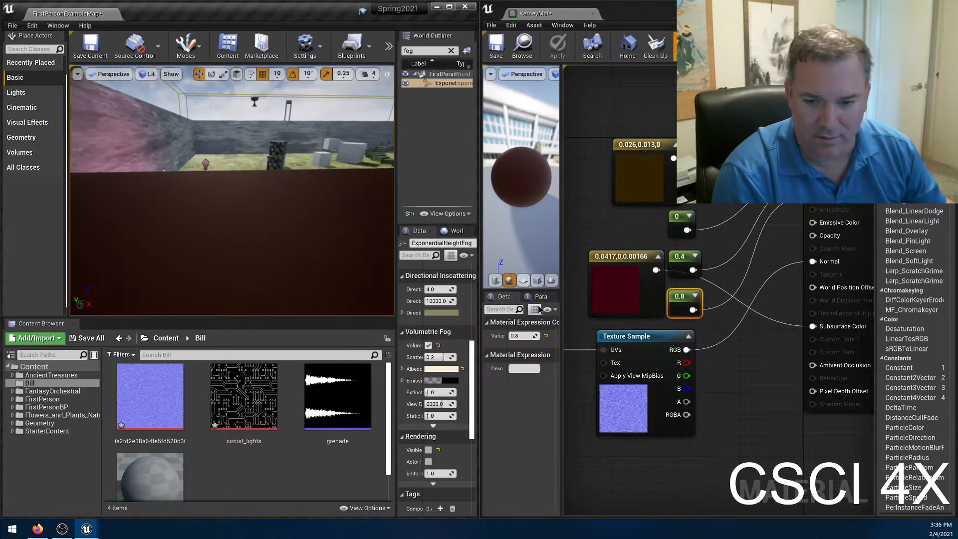
# Set the constant feeding Roughness to 0.65 and apply the material to inspect the wall's surface in the level.
pyautogui.click(516, 335)
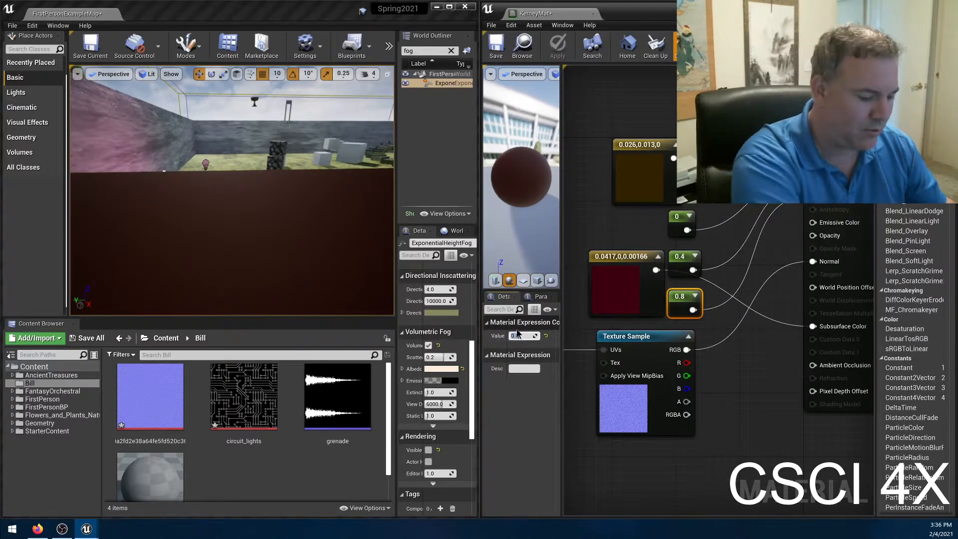
pyautogui.write('0.65')
pyautogui.press('Return')
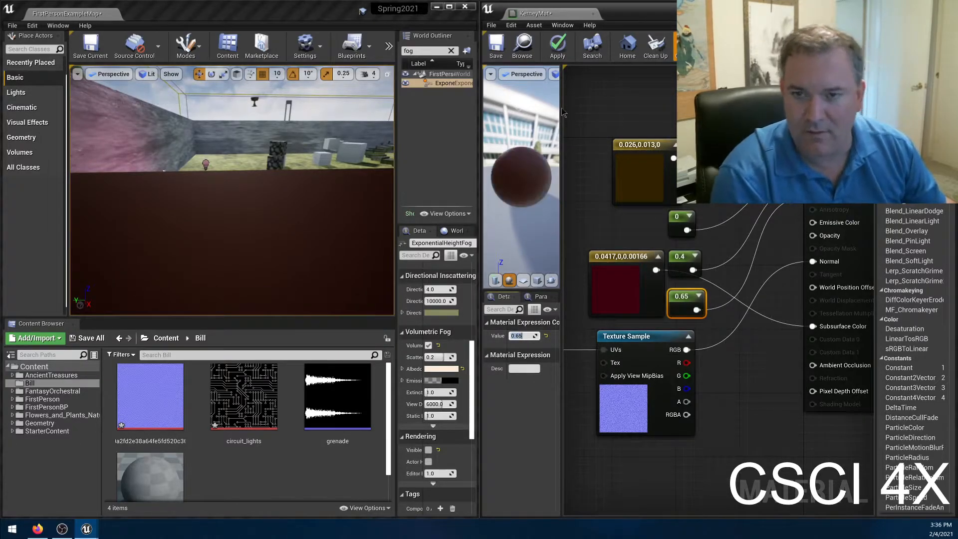
pyautogui.click(558, 47)
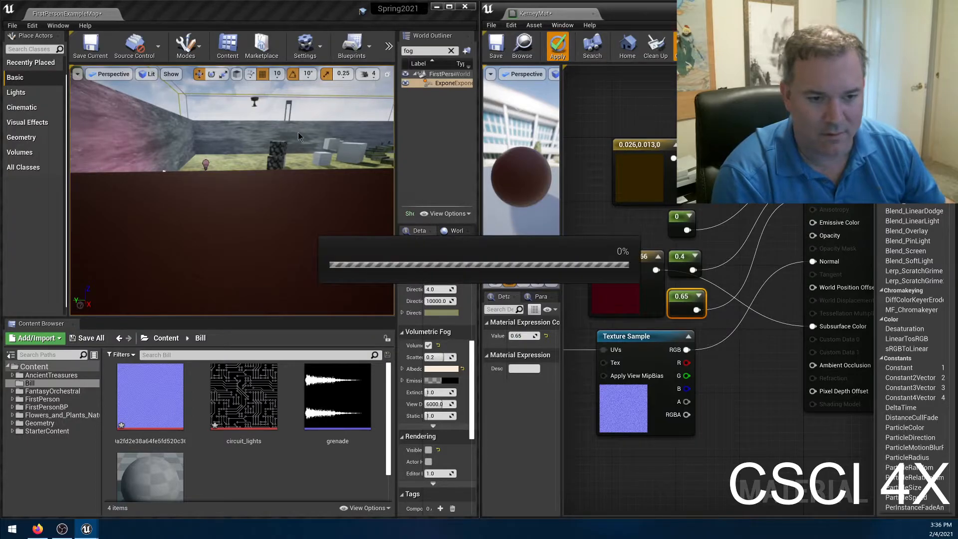
pyautogui.moveTo(267, 159); pyautogui.dragTo(241, 170, button='right')
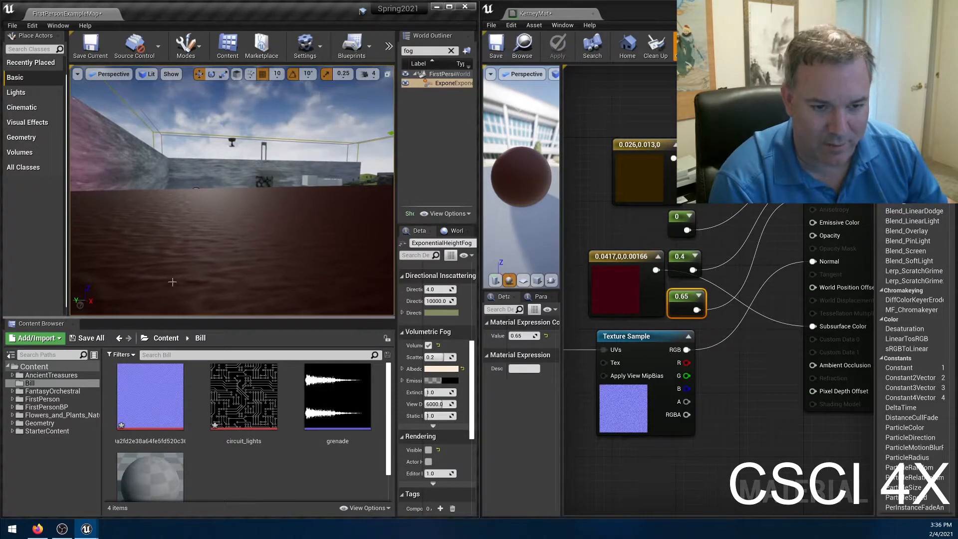
pyautogui.moveTo(265, 244); pyautogui.dragTo(294, 242, button='right')
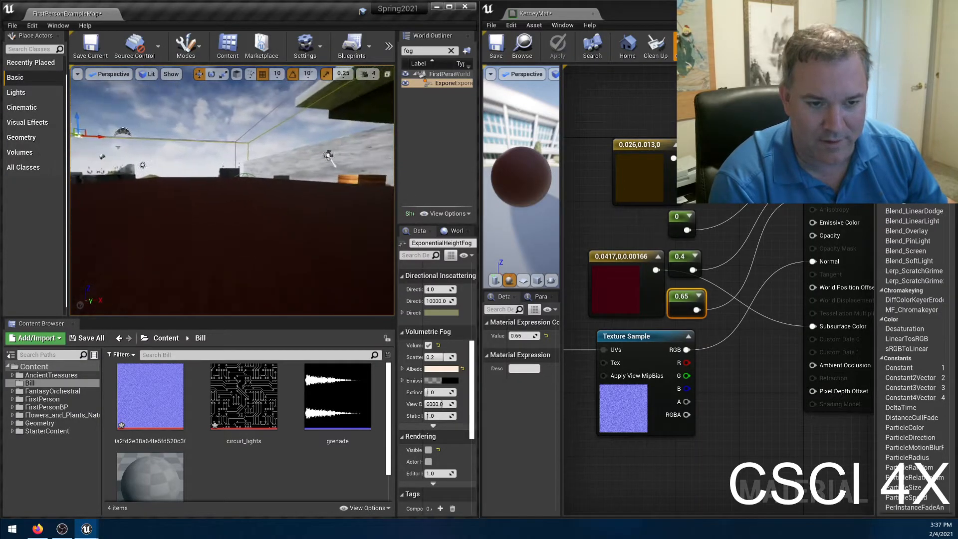
pyautogui.moveTo(259, 203); pyautogui.dragTo(199, 218, button='right')
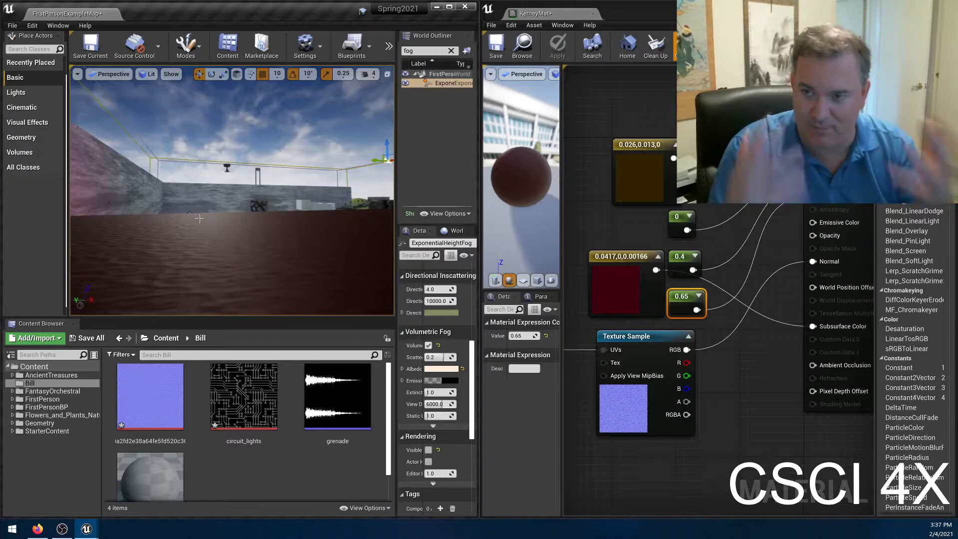
# Browse to the Props folder inside StarterContent with the level's open grass area in view.
pyautogui.moveTo(250, 210); pyautogui.dragTo(284, 239, button='right')
pyautogui.press('w')
pyautogui.press('s')
pyautogui.press('w')
pyautogui.press('w')
pyautogui.press('w')
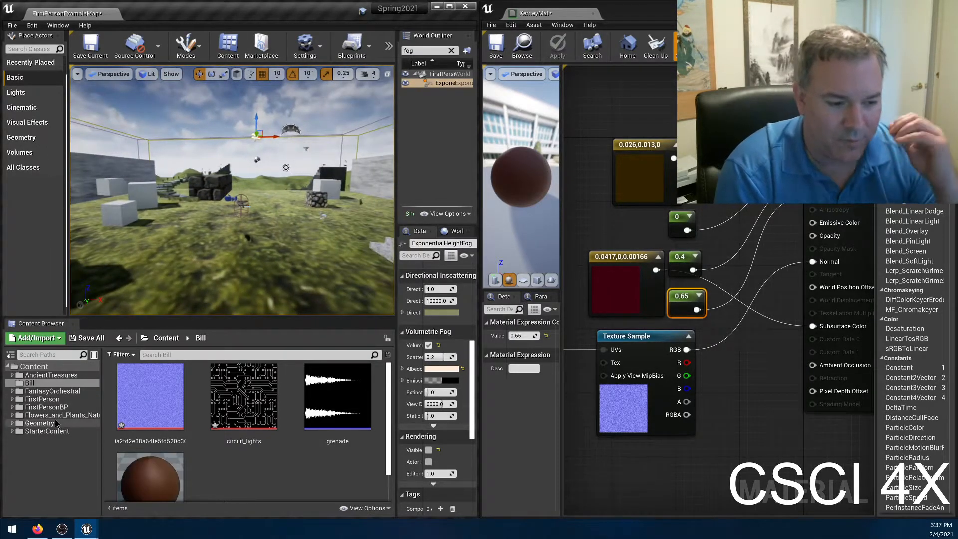
pyautogui.click(48, 431)
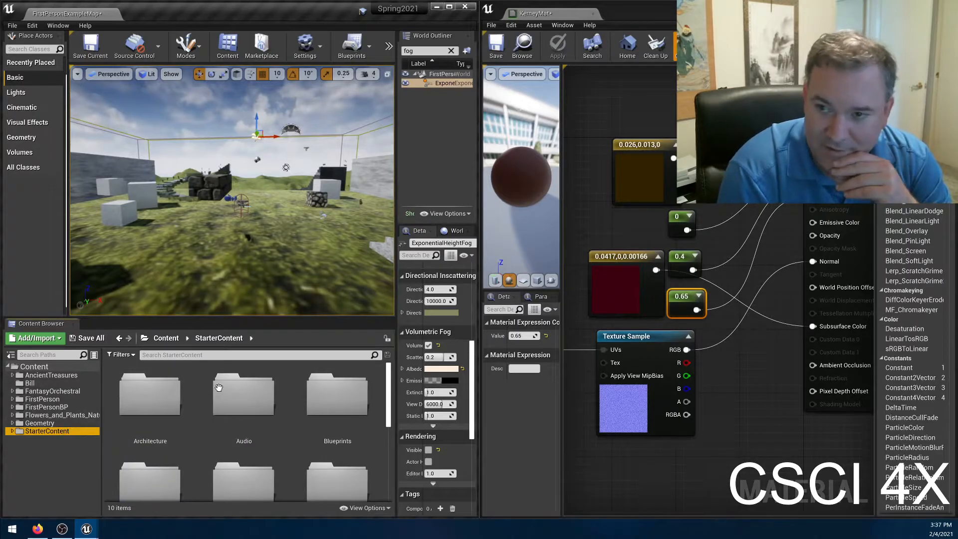
pyautogui.scroll(-5, 261, 400)
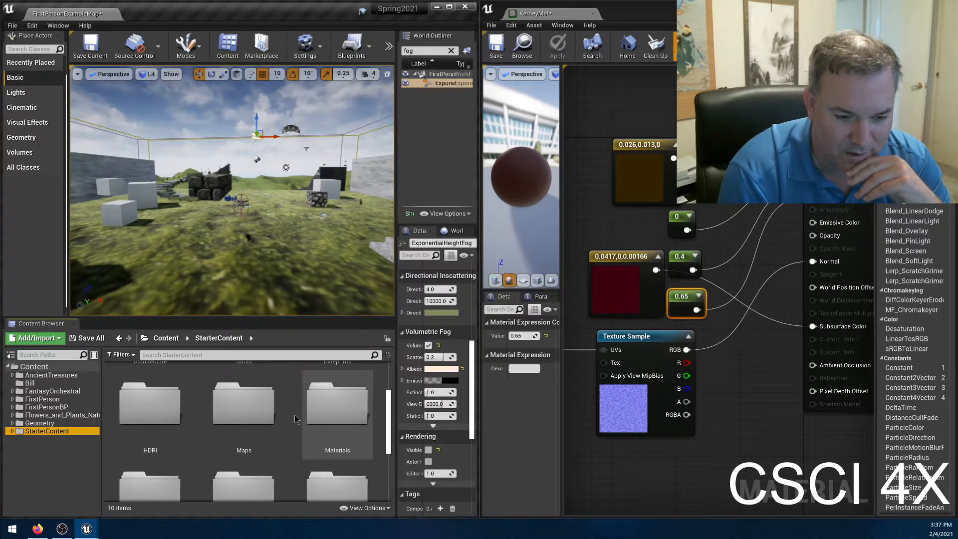
pyautogui.scroll(-3, 279, 444)
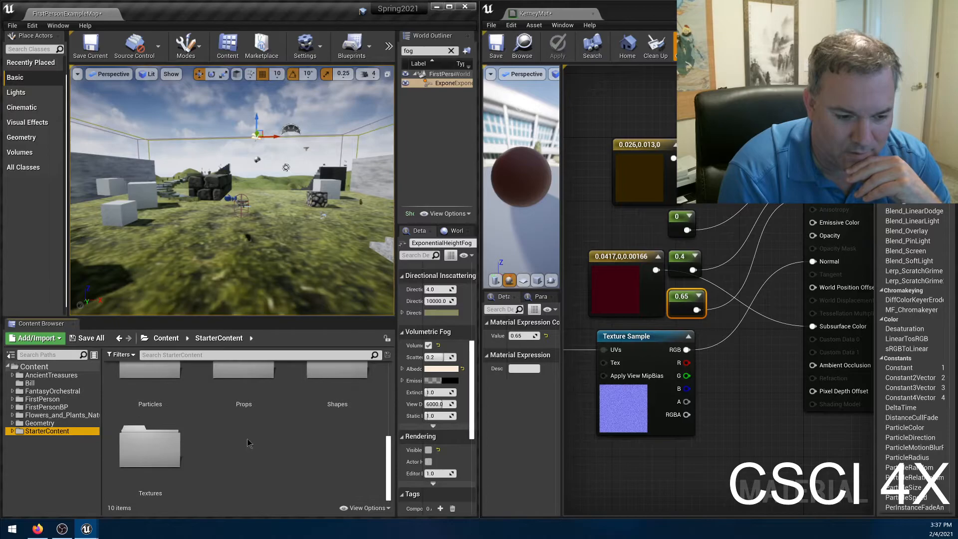
pyautogui.scroll(2, 256, 417)
pyautogui.doubleClick(257, 416)
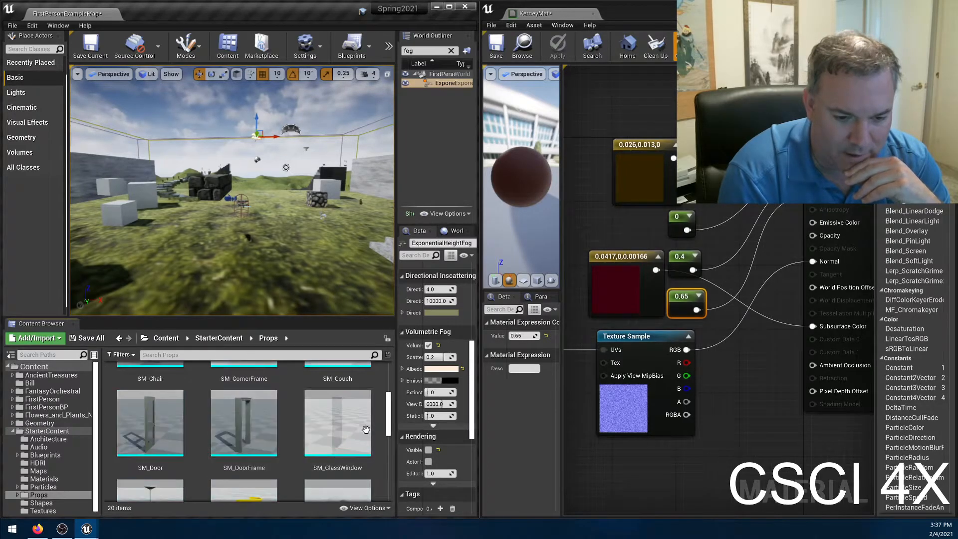
# Place the SM_MatPreviewMesh_02 prop from the Props folder on the grass in the level.
pyautogui.scroll(-1, 300, 434)
pyautogui.scroll(1, 300, 434)
pyautogui.scroll(-2, 334, 424)
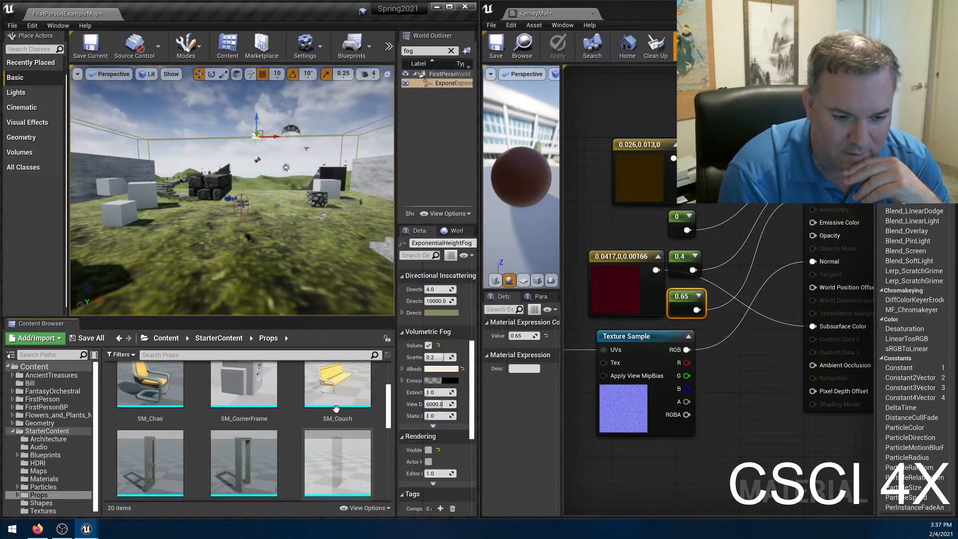
pyautogui.scroll(-1, 334, 424)
pyautogui.moveTo(337, 424); pyautogui.dragTo(193, 297)
pyautogui.press('e')
pyautogui.press('r')
pyautogui.press('e')
pyautogui.moveTo(194, 297); pyautogui.dragTo(139, 292, button='right')
pyautogui.press('d')
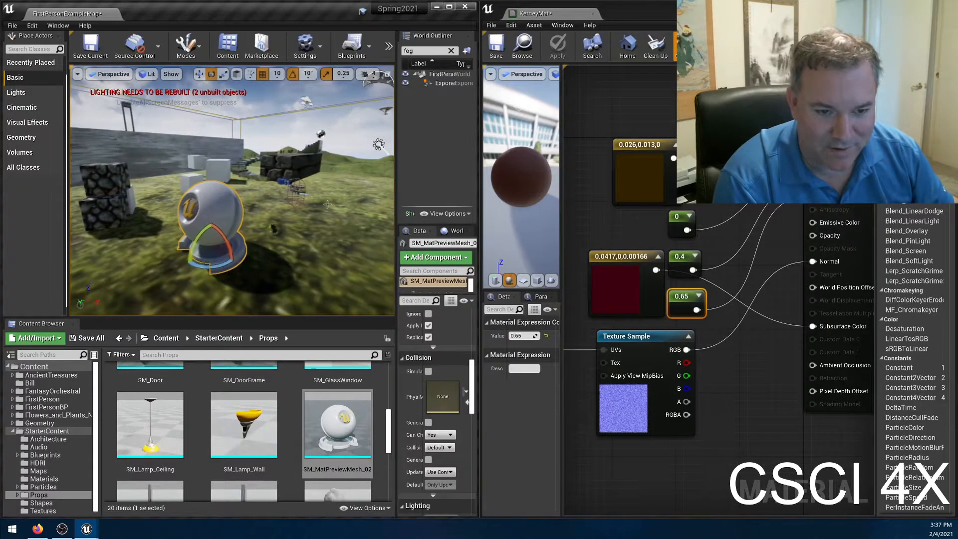
pyautogui.press('a')
pyautogui.moveTo(241, 261); pyautogui.dragTo(282, 255, button='right')
pyautogui.press('w')
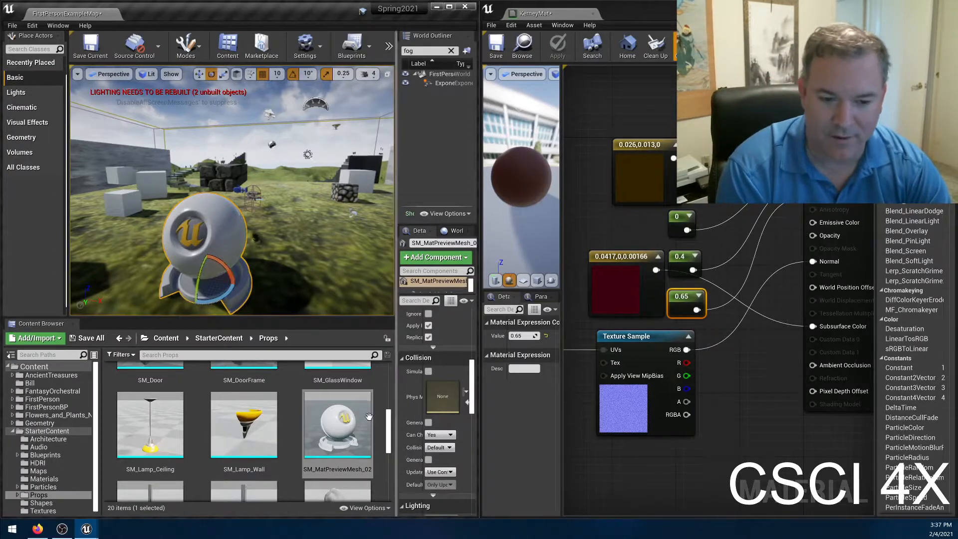
# Open the Bill content folder, clear the material editor window out of the way, and maximize the level editor.
pyautogui.click(31, 384)
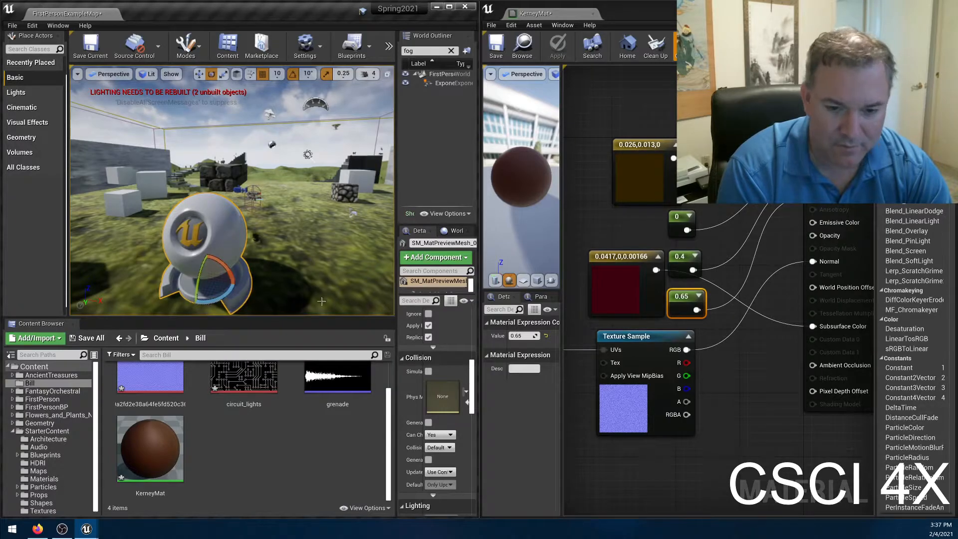
pyautogui.moveTo(629, 11); pyautogui.dragTo(254, 232)
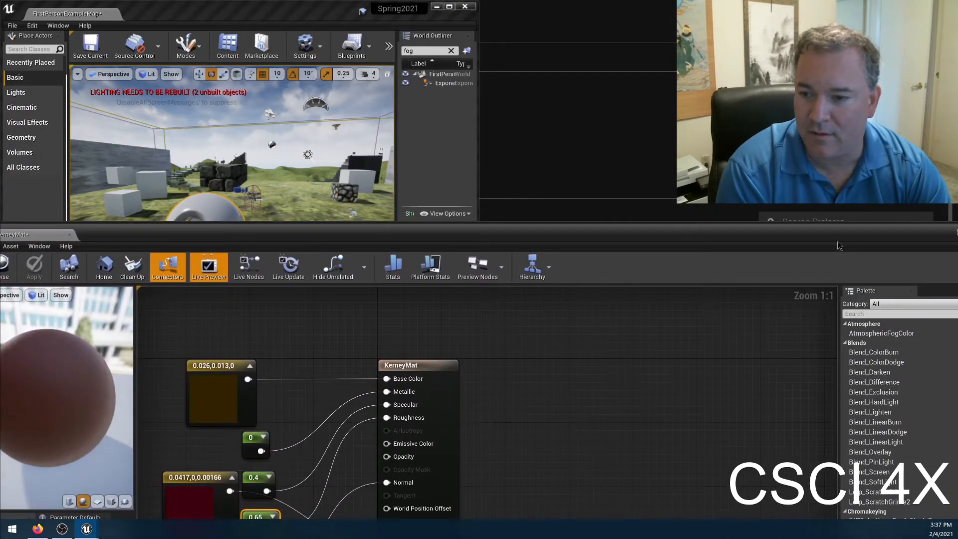
pyautogui.moveTo(838, 248); pyautogui.dragTo(721, 234)
pyautogui.click(856, 221)
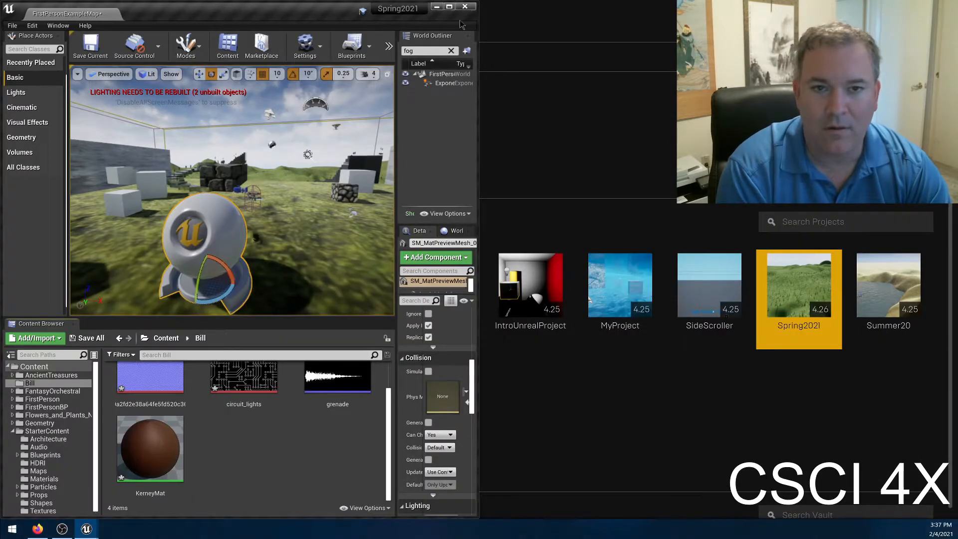
pyautogui.click(449, 7)
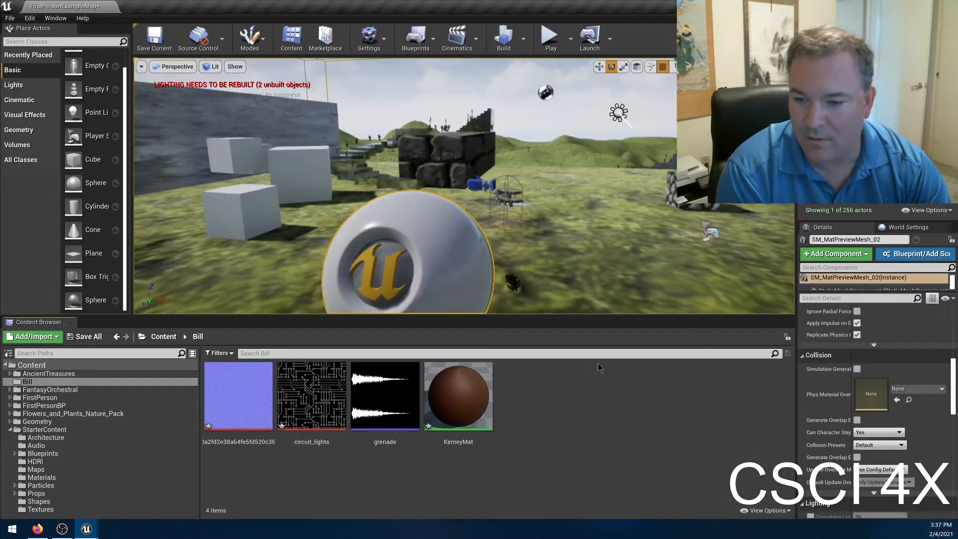
# Find the material slots in the preview mesh's details and frame the mesh in the viewport.
pyautogui.scroll(-15, 891, 427)
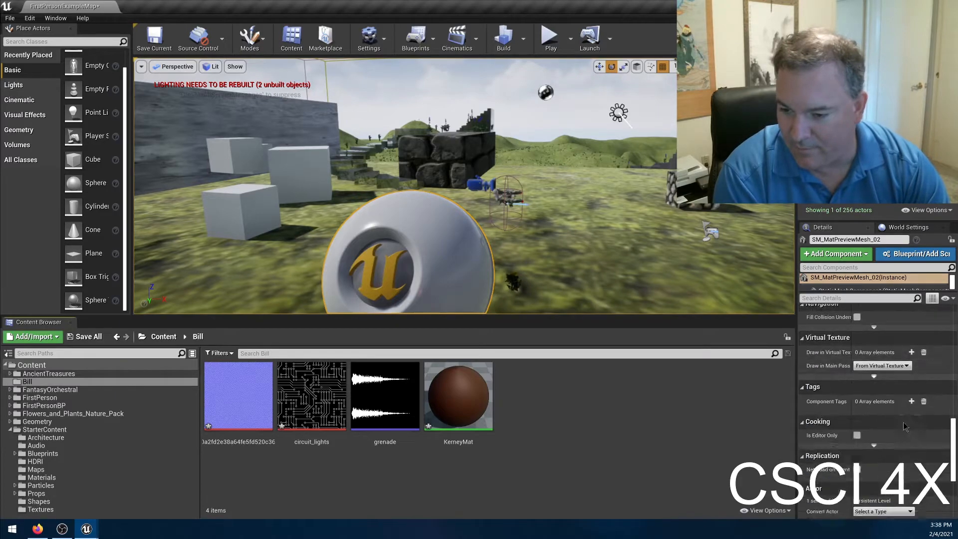
pyautogui.scroll(15, 891, 427)
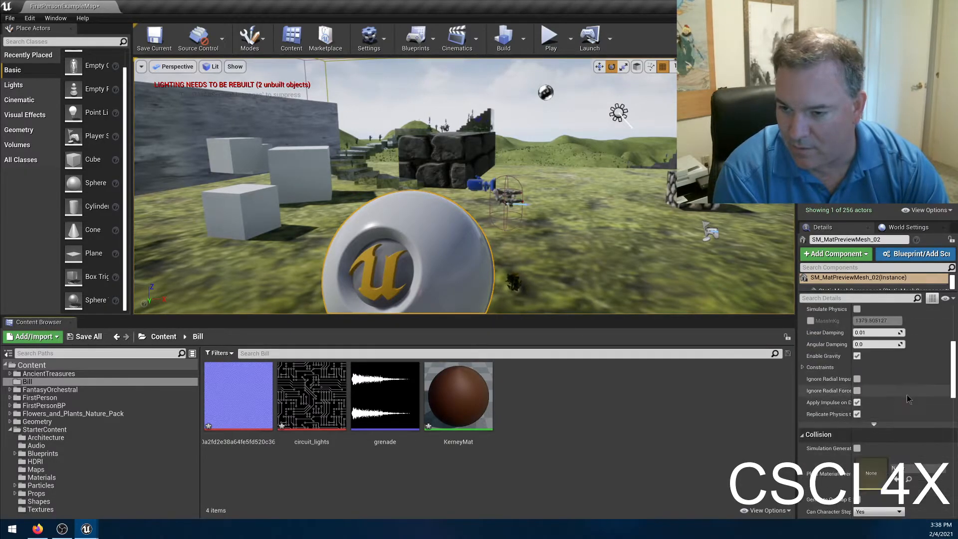
pyautogui.scroll(2, 915, 399)
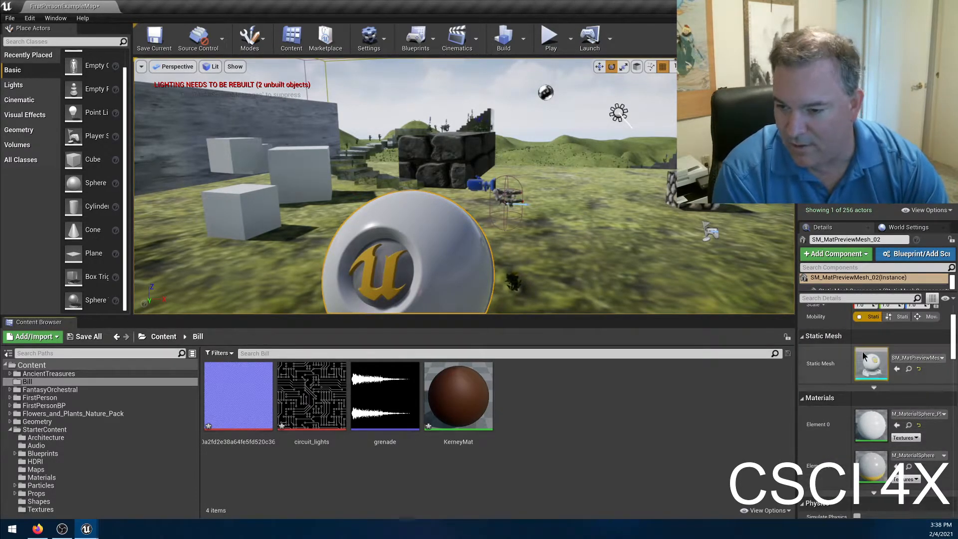
pyautogui.press('f')
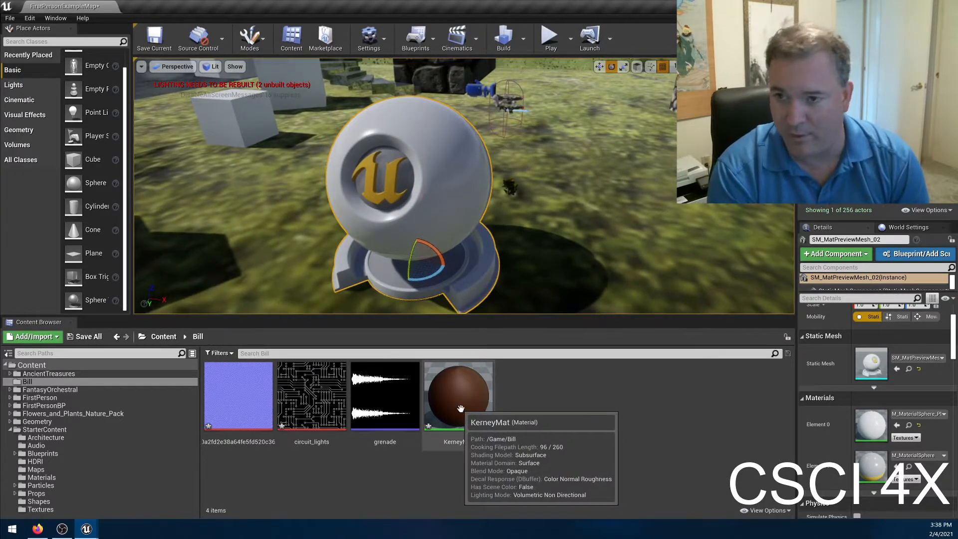
# Try KerneyMat on the preview mesh's outer shell and on its inner logo part, undoing each assignment.
pyautogui.moveTo(461, 409); pyautogui.dragTo(437, 175)
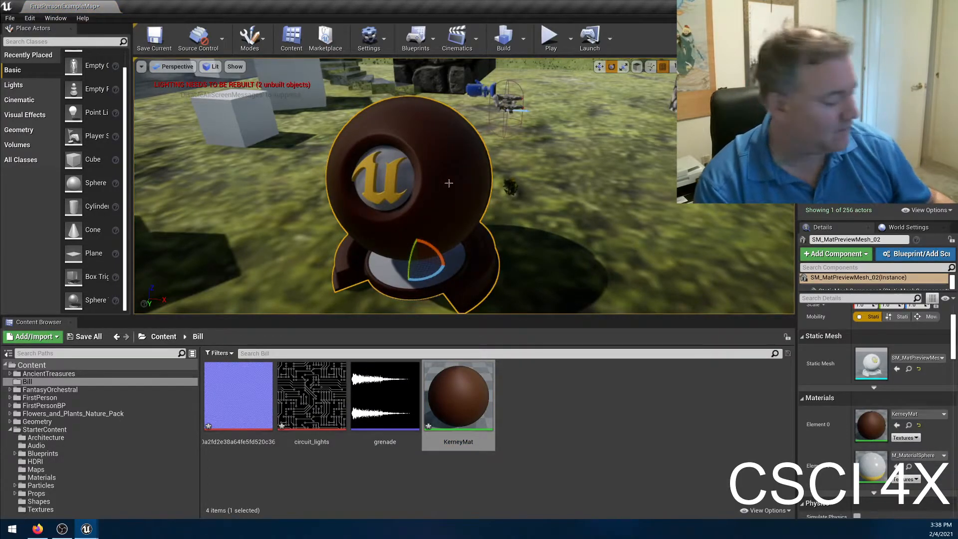
pyautogui.hotkey('ctrl', 'z')
pyautogui.moveTo(458, 399); pyautogui.dragTo(402, 182)
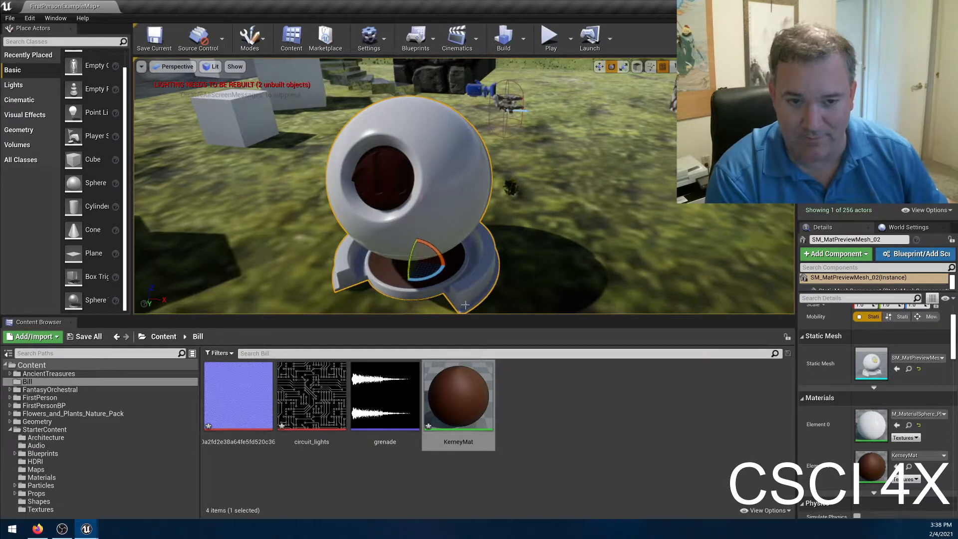
pyautogui.hotkey('ctrl', 'z')
# Apply KerneyMat to the preview mesh's outer shell and start playing the level.
pyautogui.moveTo(458, 399); pyautogui.dragTo(481, 229)
pyautogui.click(549, 38)
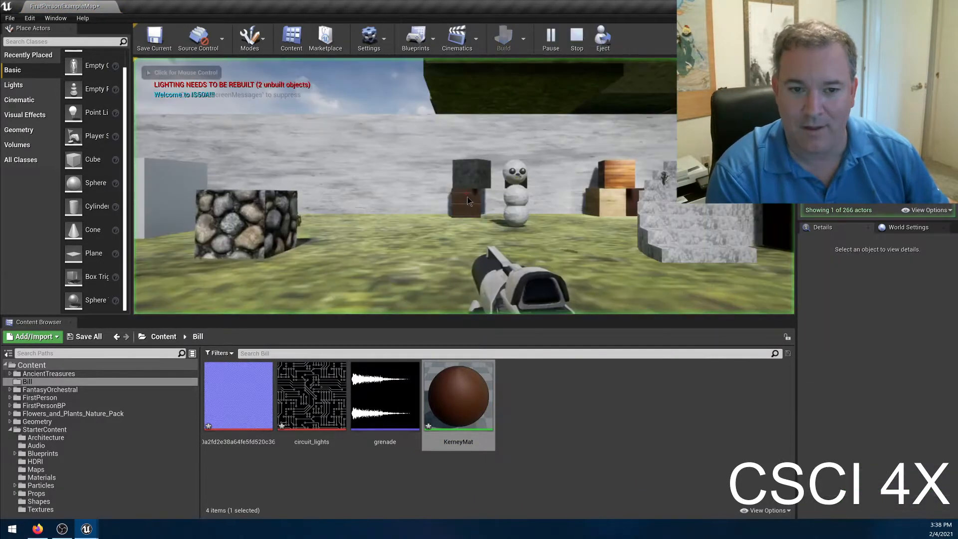
# Walk around the preview mesh in the running level to examine KerneyMat's surface and highlights from several sides.
pyautogui.press('w')
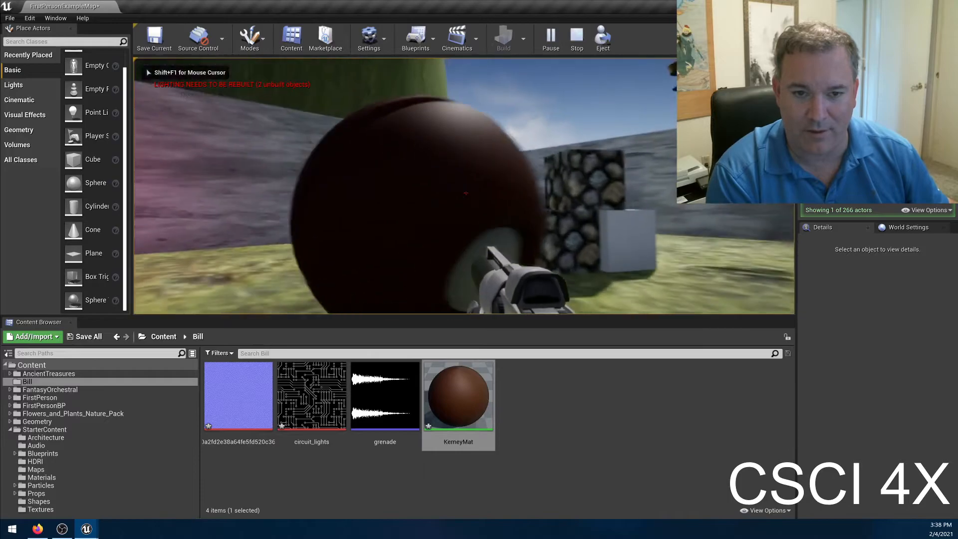
pyautogui.press('w')
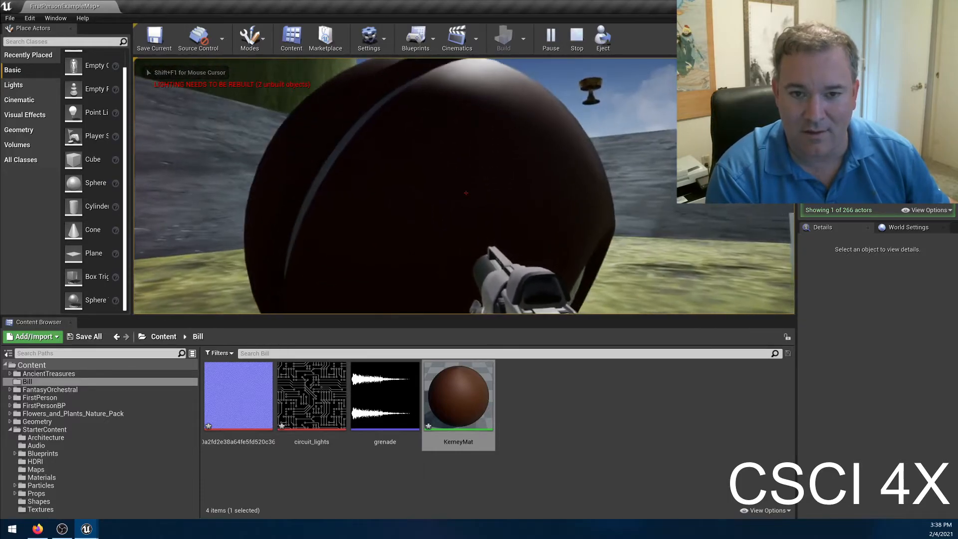
pyautogui.press('d')
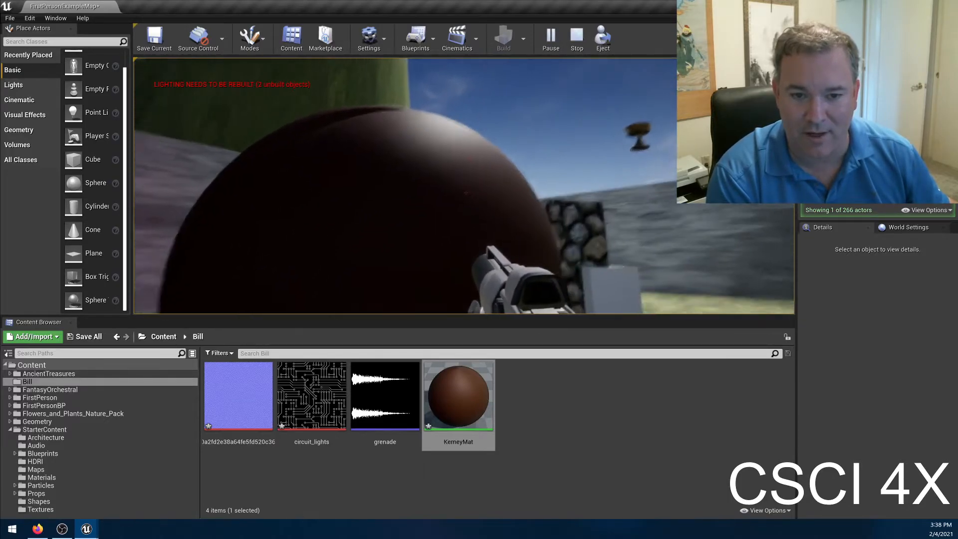
pyautogui.press('d')
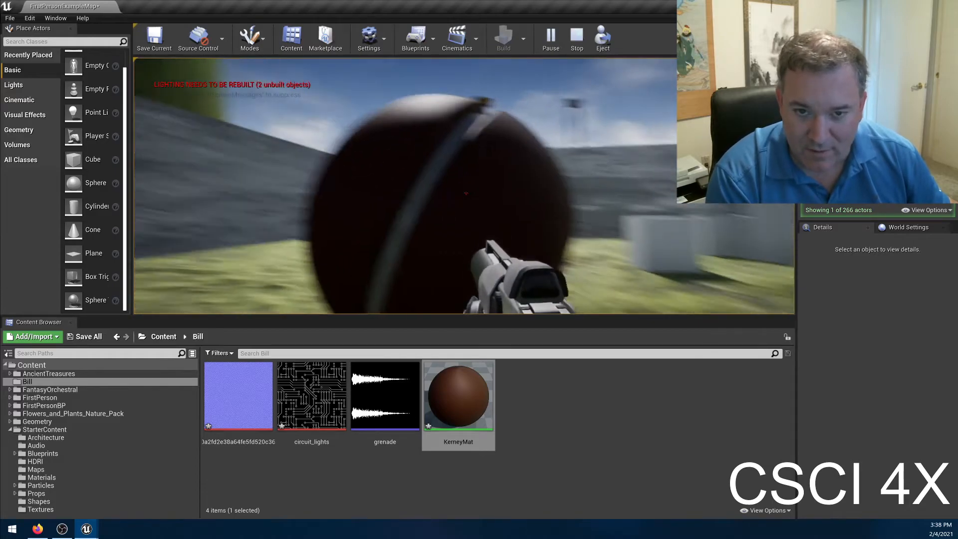
pyautogui.press('d')
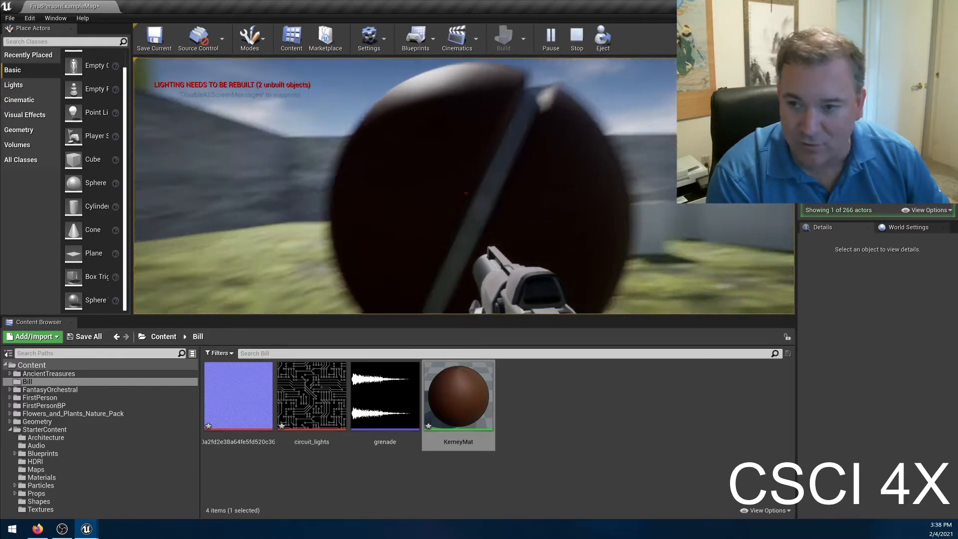
pyautogui.press('w')
pyautogui.press('w')
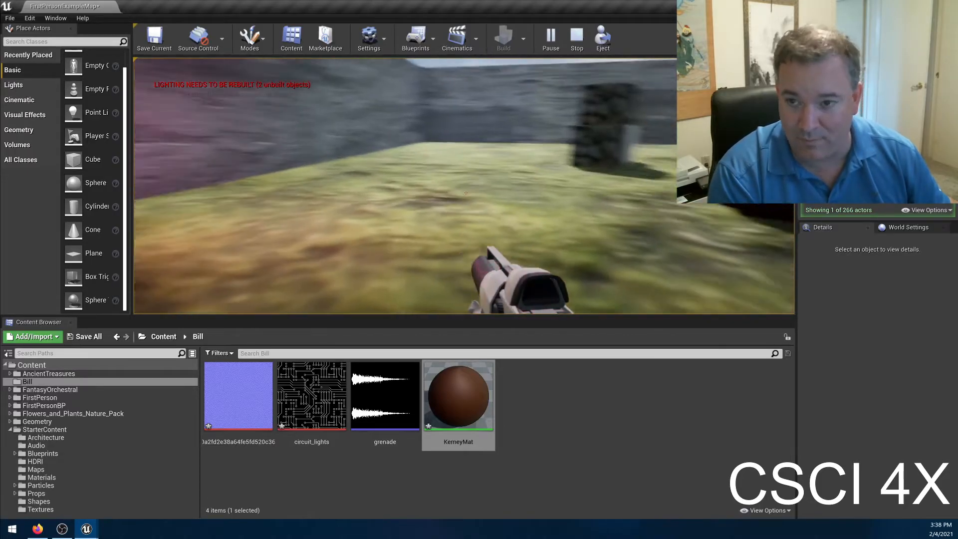
pyautogui.press('w')
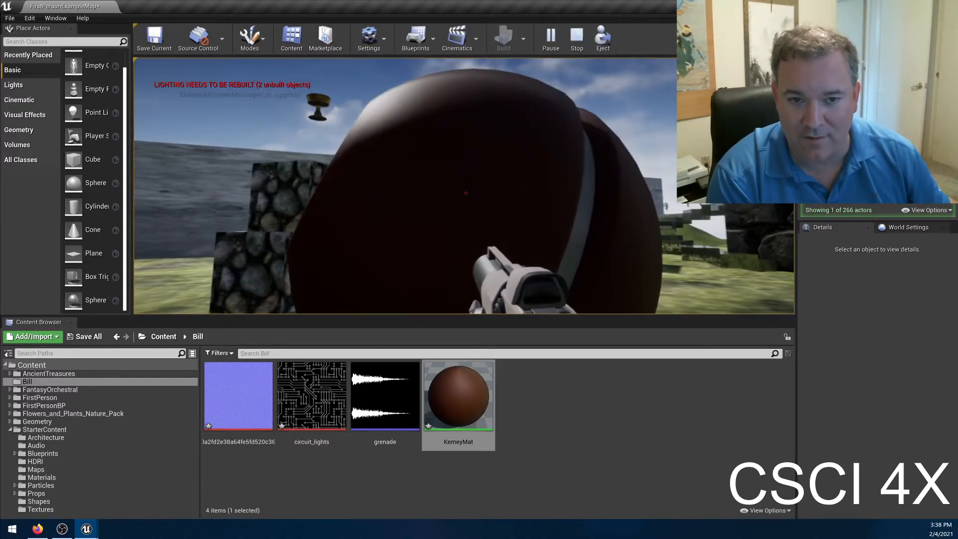
pyautogui.press('d')
pyautogui.press('d')
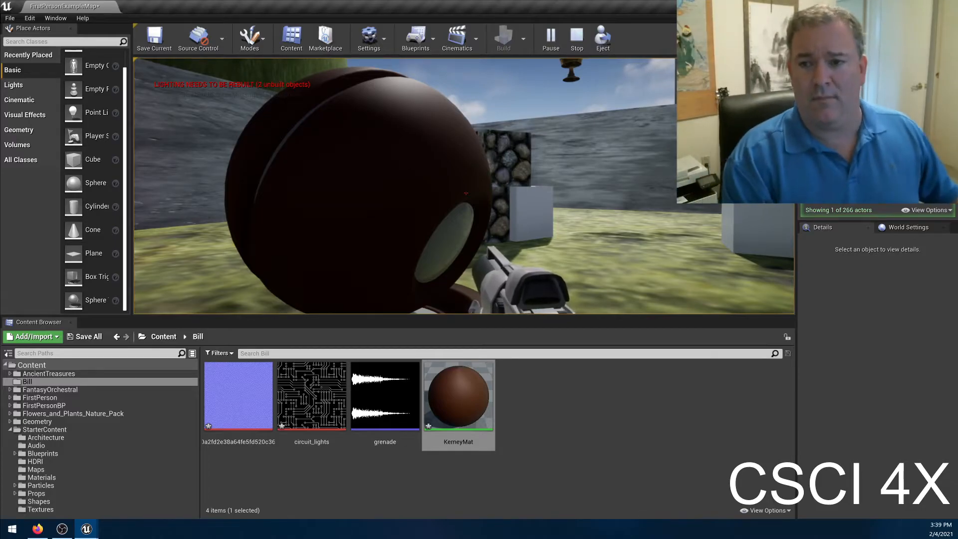
pyautogui.press('a')
pyautogui.press('a')
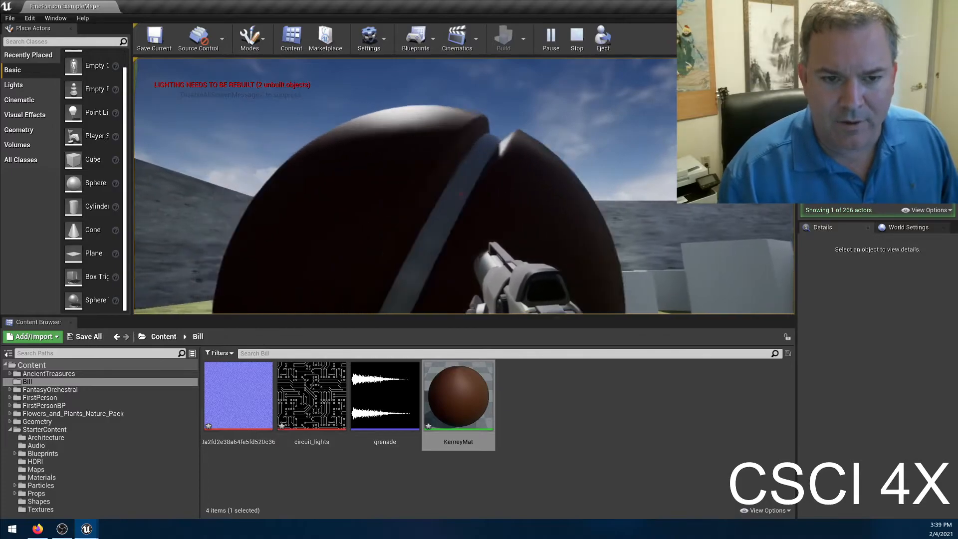
pyautogui.press('a')
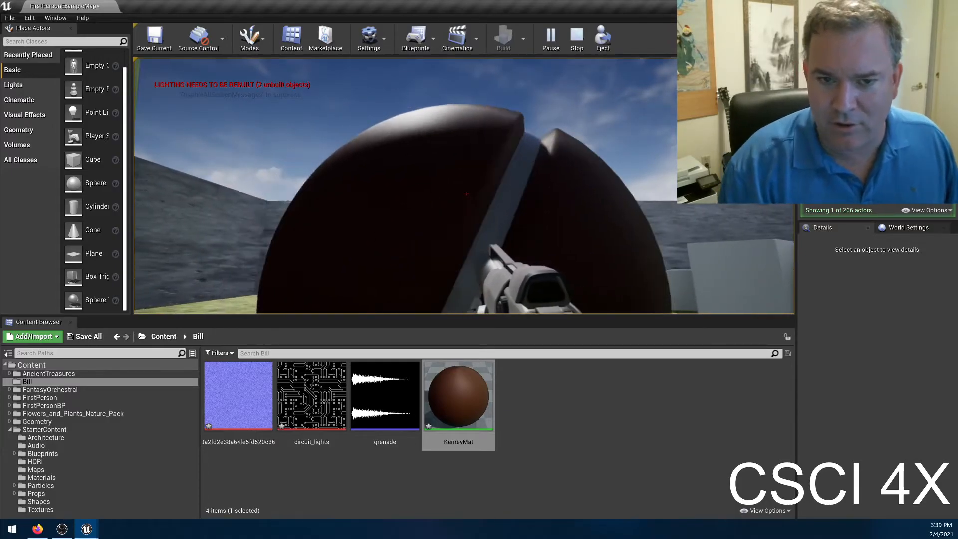
# Circle the preview mesh in the running level to compare KerneyMat's shading on its lit and shadowed sides, and stop playing.
pyautogui.press('a')
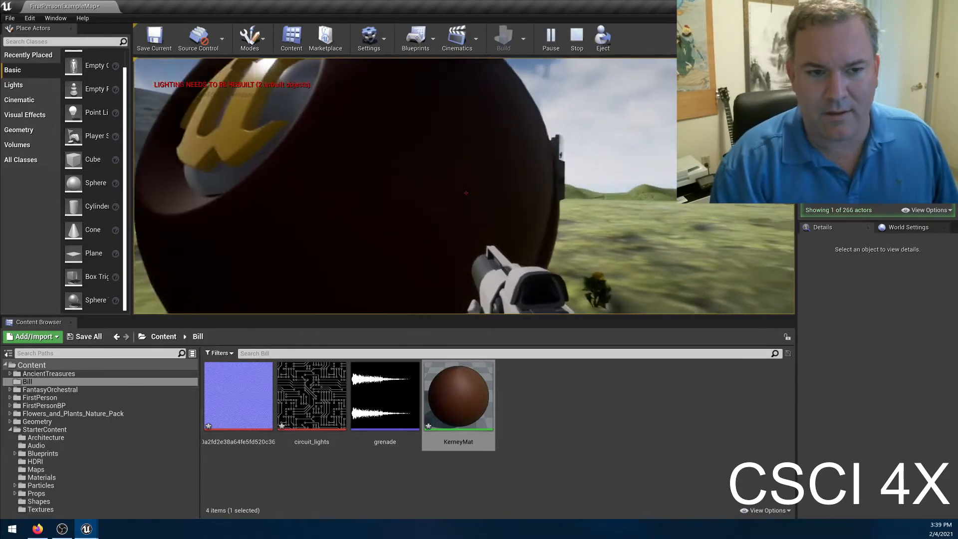
pyautogui.press('a')
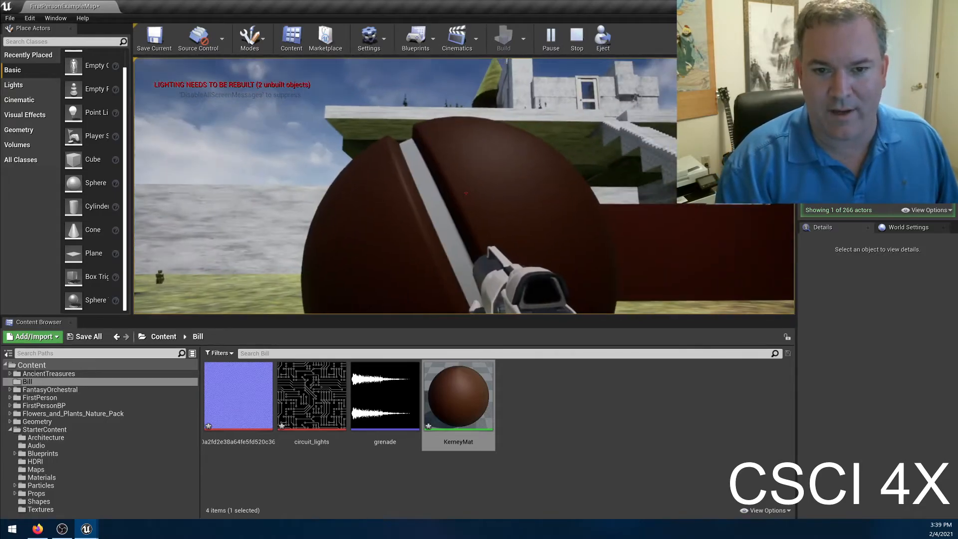
pyautogui.press('d')
pyautogui.press('d')
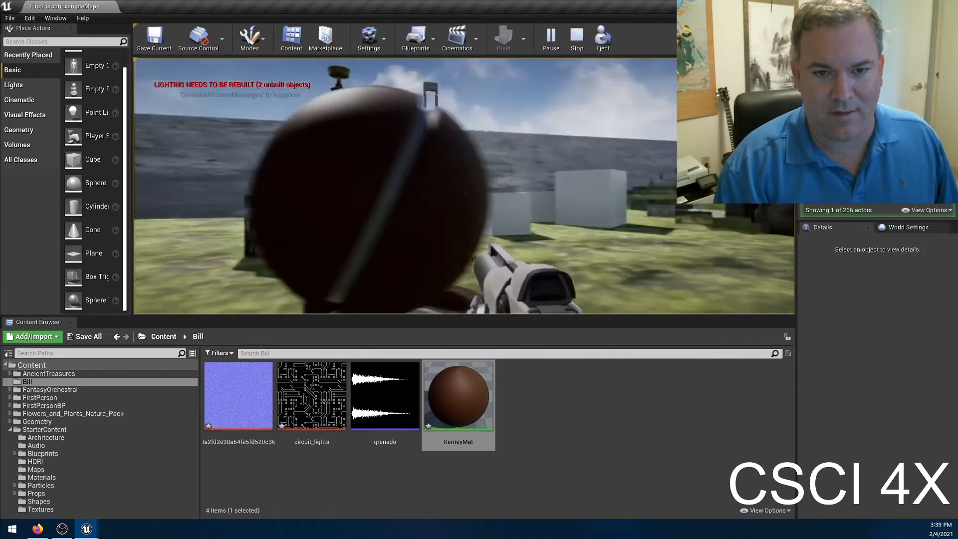
pyautogui.press('d')
pyautogui.press('a')
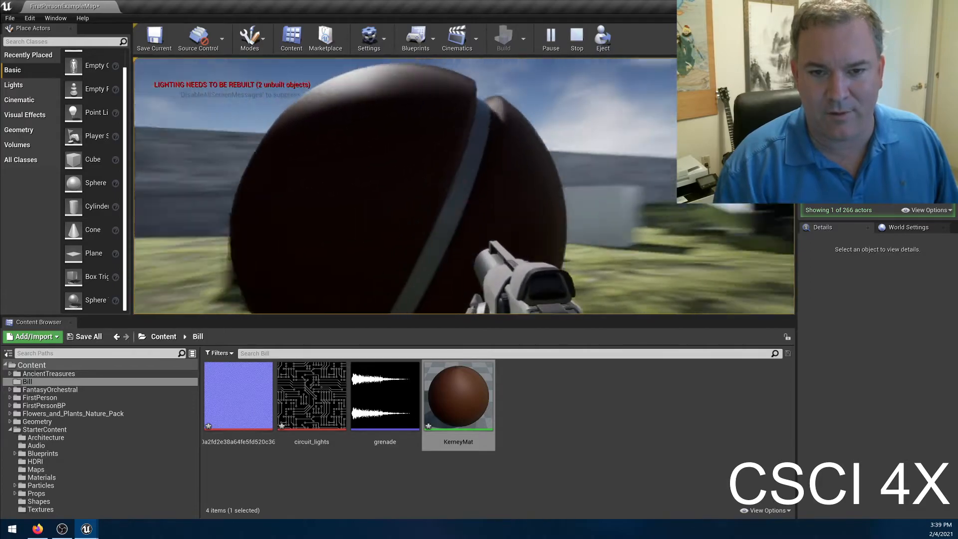
pyautogui.press('a')
pyautogui.press('d')
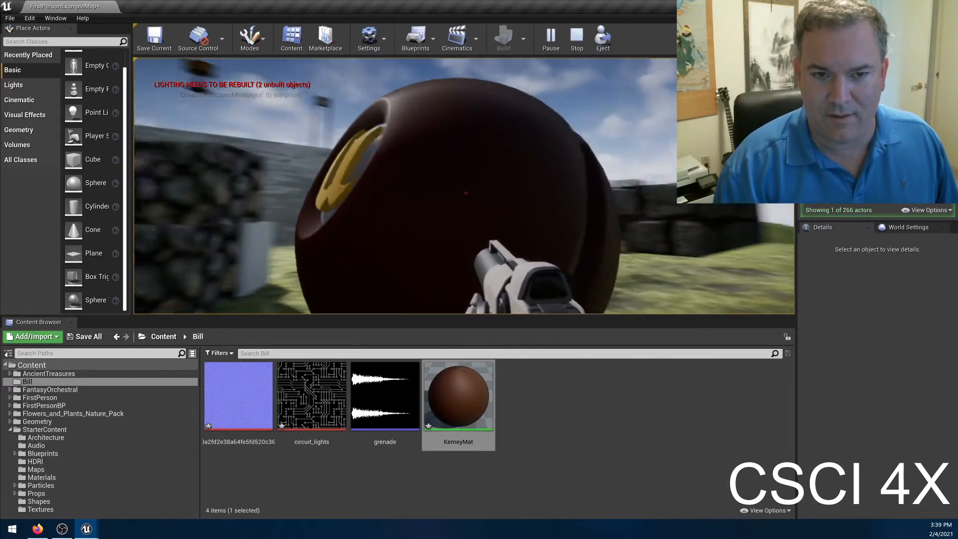
pyautogui.press('d')
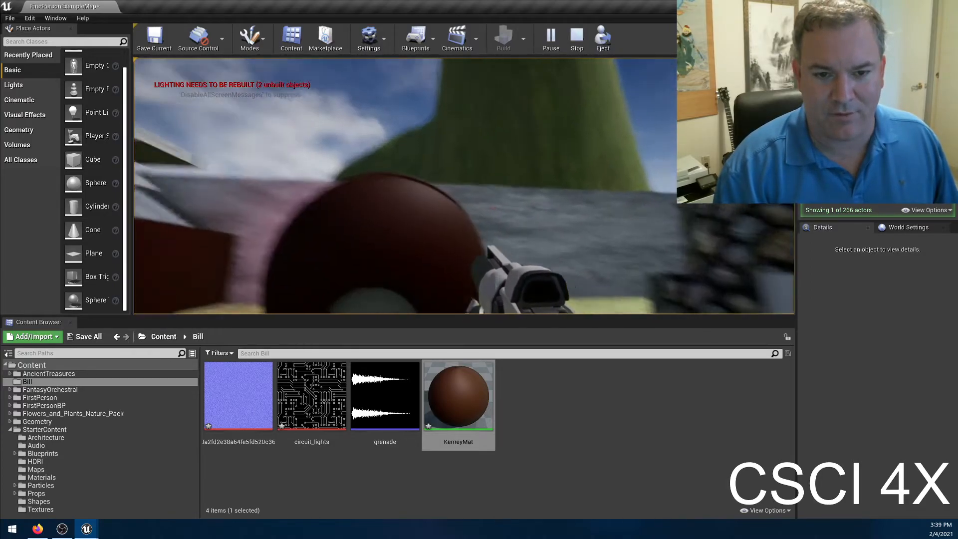
pyautogui.press('w')
pyautogui.press('s')
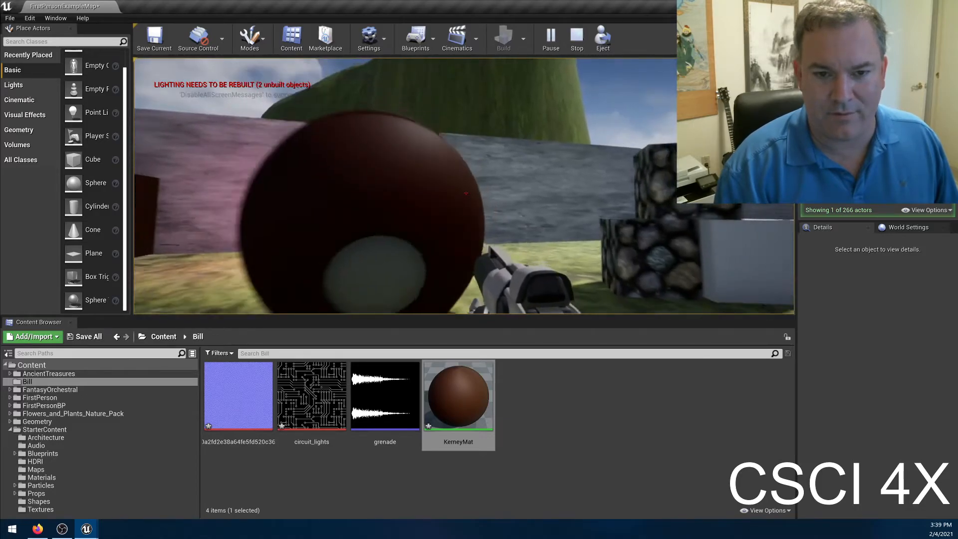
pyautogui.press('a')
pyautogui.press('a')
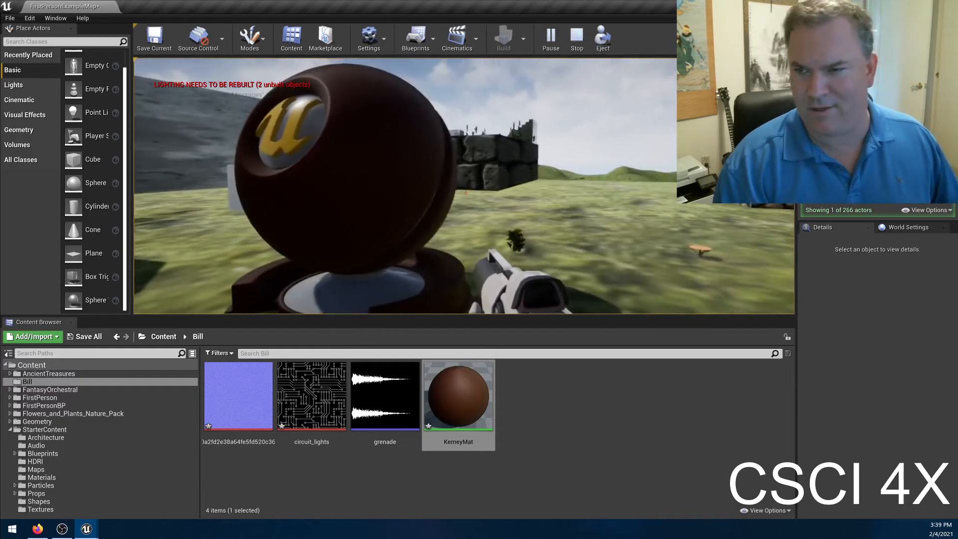
pyautogui.press('Escape')
# Open the StarterContent Props folder and browse its meshes.
pyautogui.scroll(2, 947, 373)
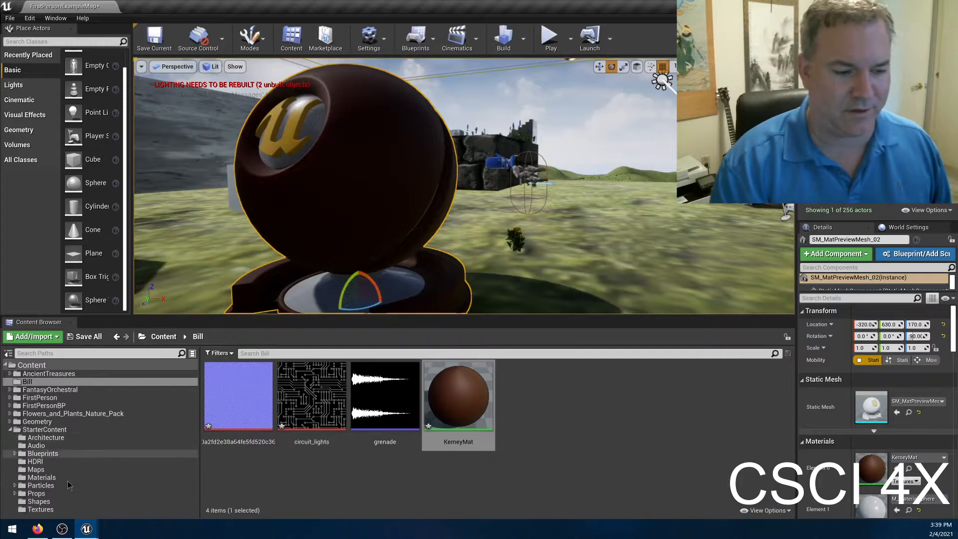
pyautogui.click(36, 493)
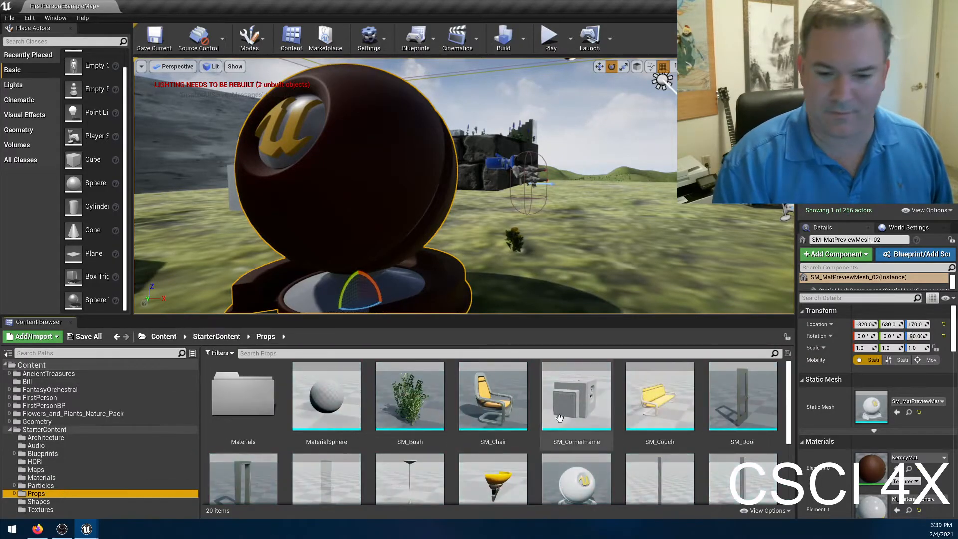
pyautogui.scroll(-2, 557, 418)
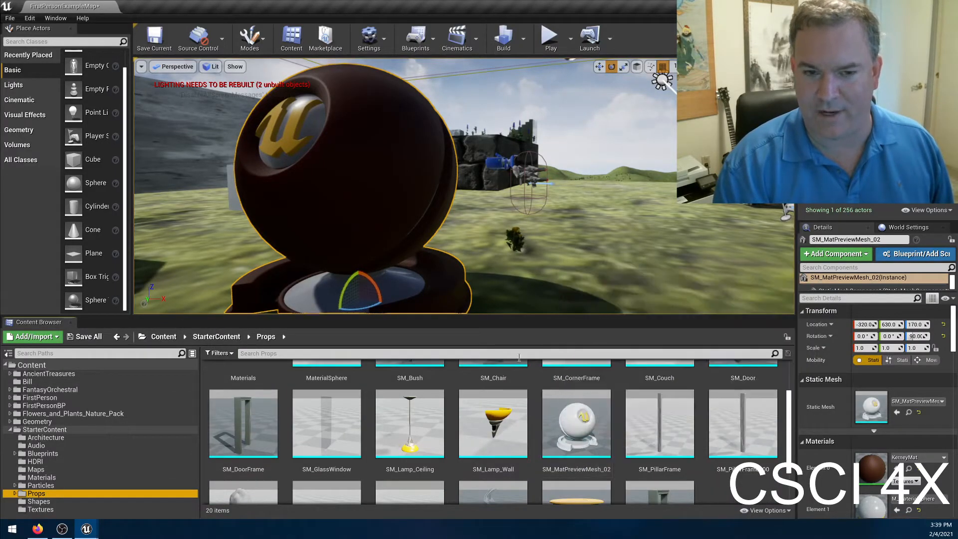
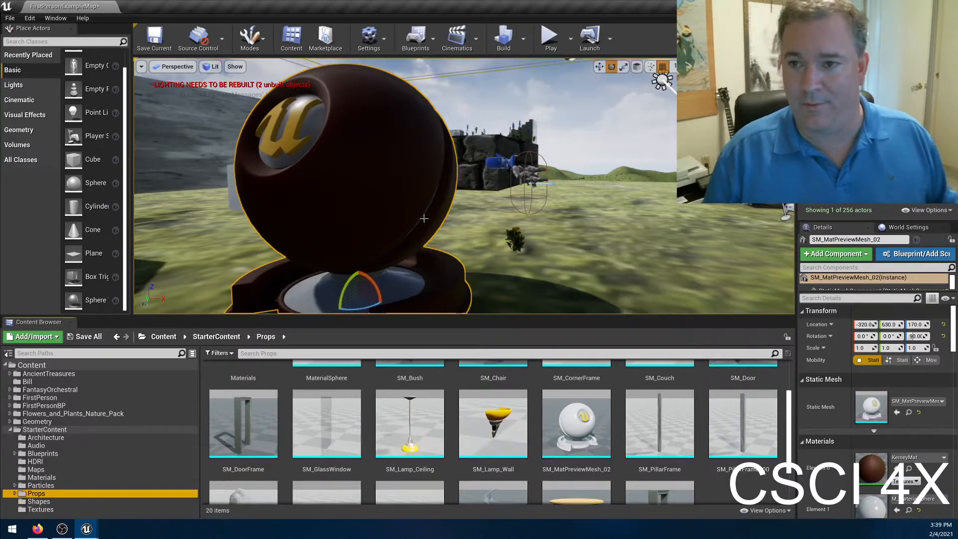
# Build only the lighting for the level.
pyautogui.moveTo(499, 134); pyautogui.dragTo(514, 151, button='right')
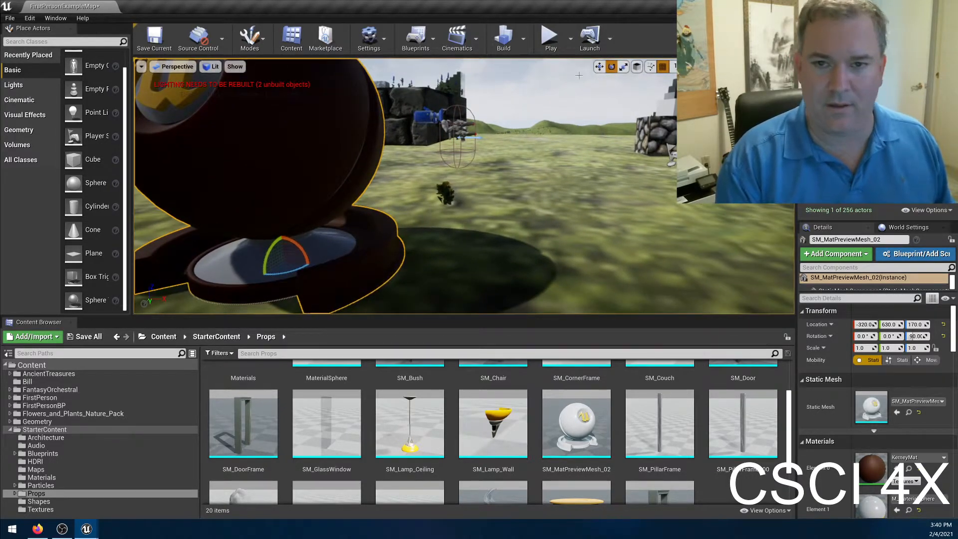
pyautogui.click(525, 40)
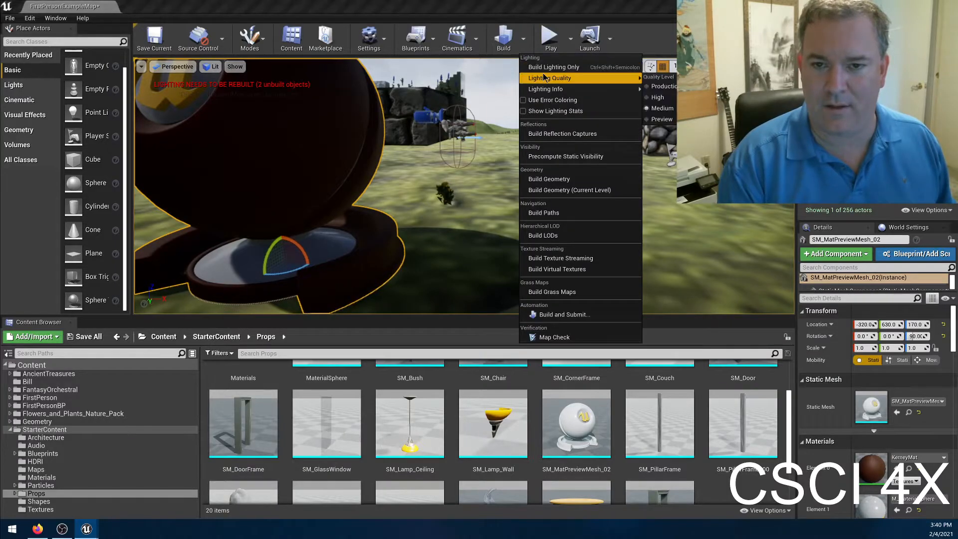
pyautogui.click(548, 66)
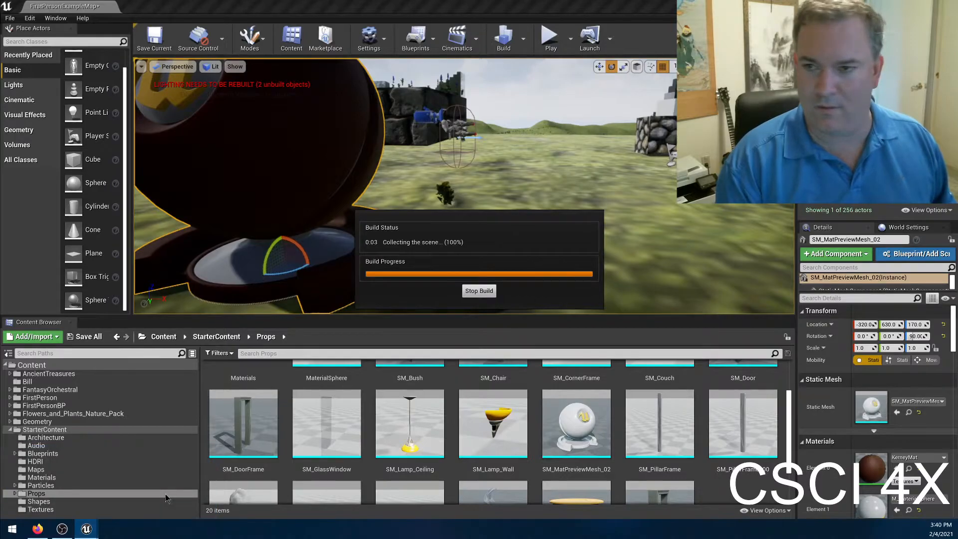
# Switch to the KerneyMat material editor and maximize it to show the node graph.
pyautogui.moveTo(86, 528)
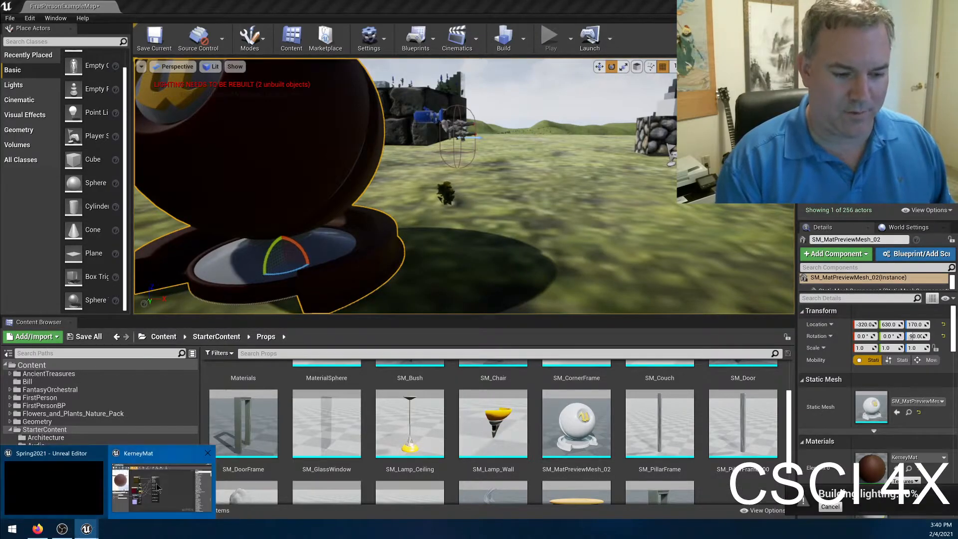
pyautogui.click(156, 483)
pyautogui.moveTo(363, 230); pyautogui.dragTo(485, 2)
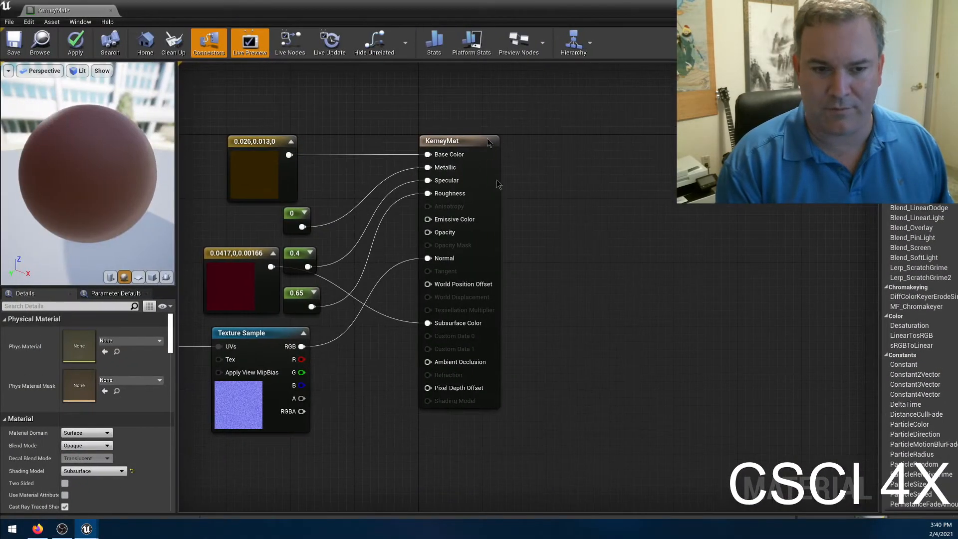
pyautogui.moveTo(531, 286); pyautogui.dragTo(594, 287, button='right')
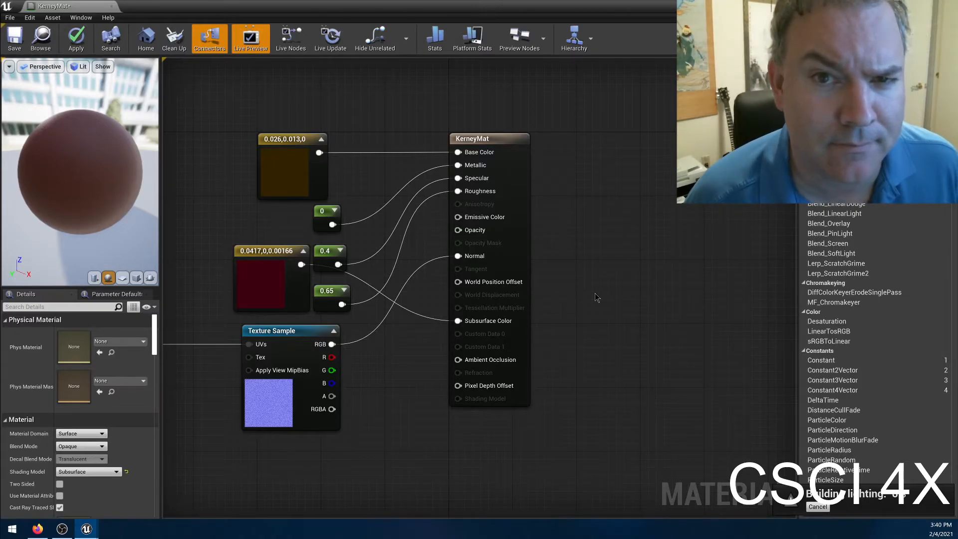
# Take a screen snip of the webcam face, save it to the Desktop as Screenshot 2021-02-04 154053.png, and close Snip & Sketch.
pyautogui.press('super+shift+s')
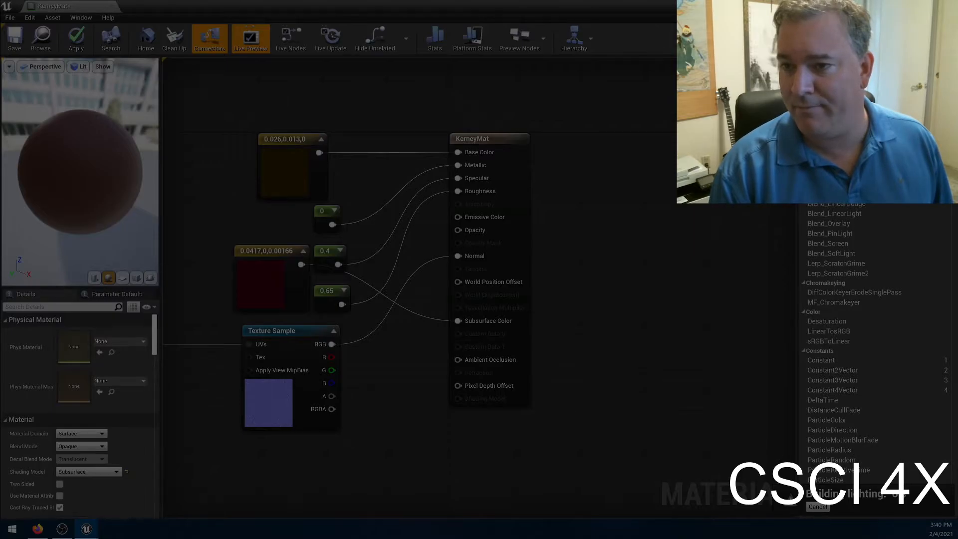
pyautogui.press('Escape')
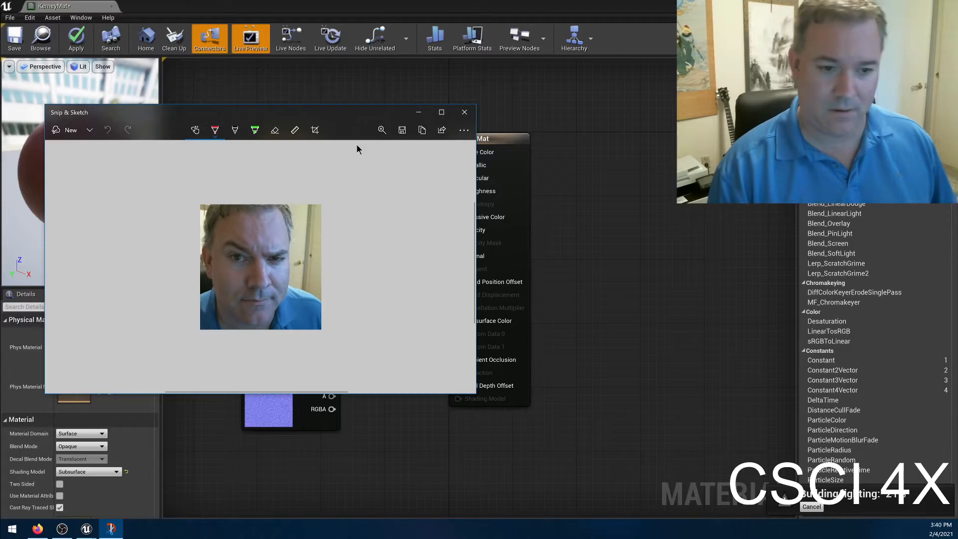
pyautogui.hotkey('ctrl', 's')
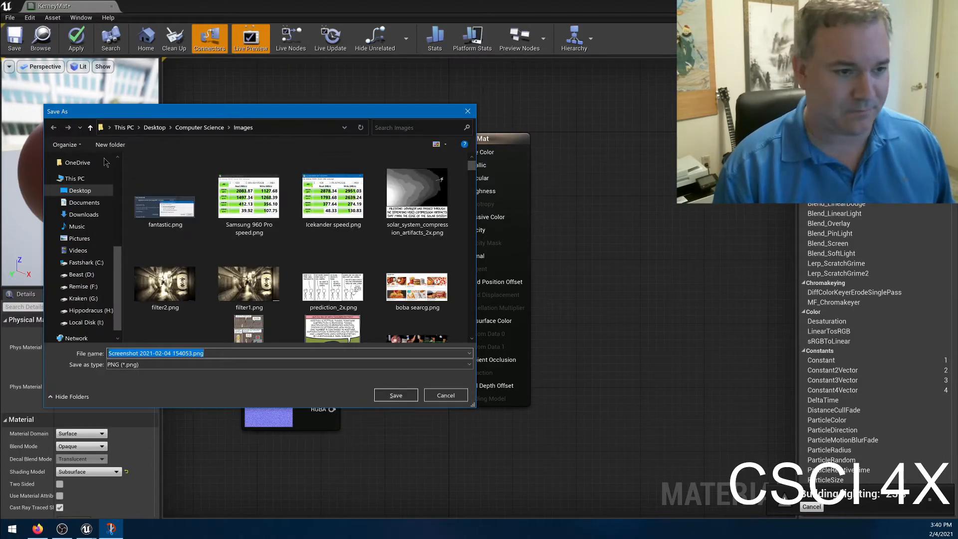
pyautogui.click(75, 178)
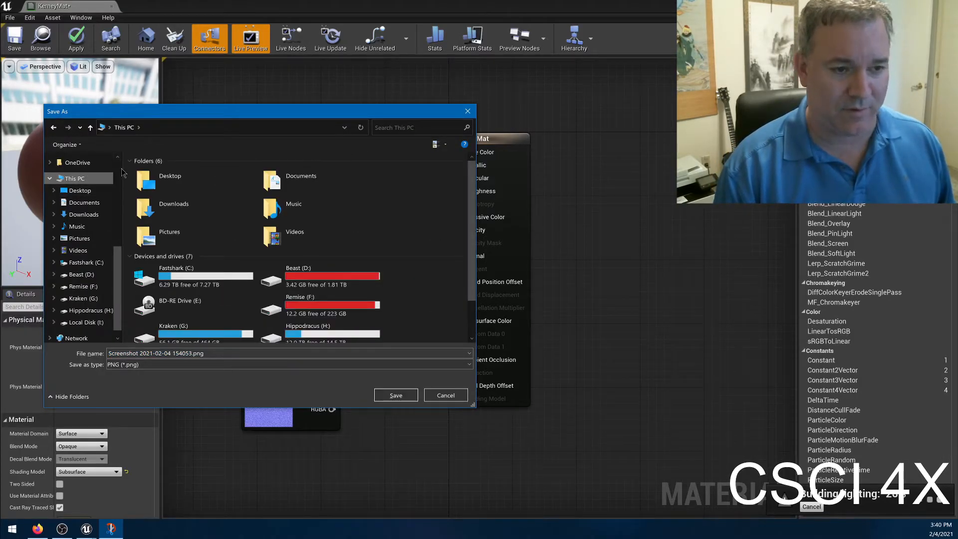
pyautogui.scroll(5, 119, 163)
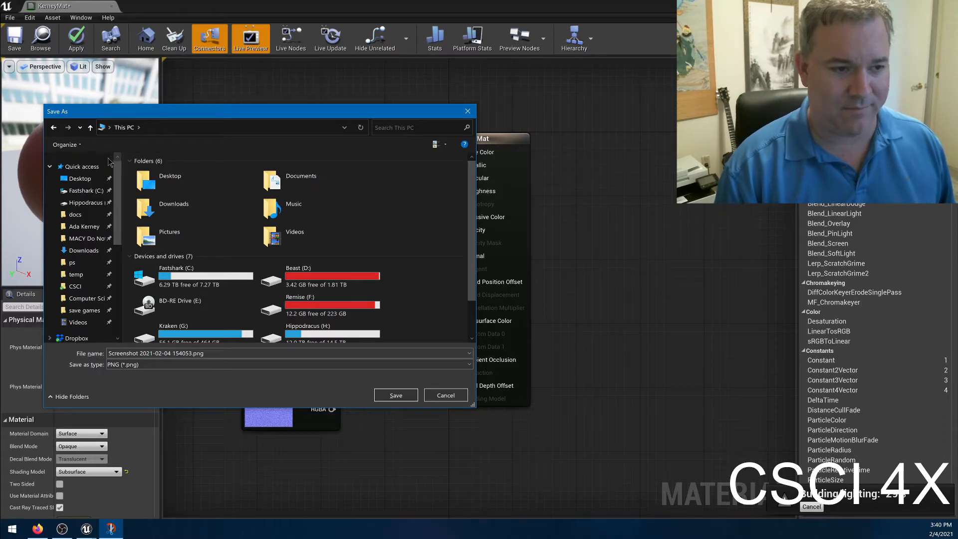
pyautogui.click(81, 180)
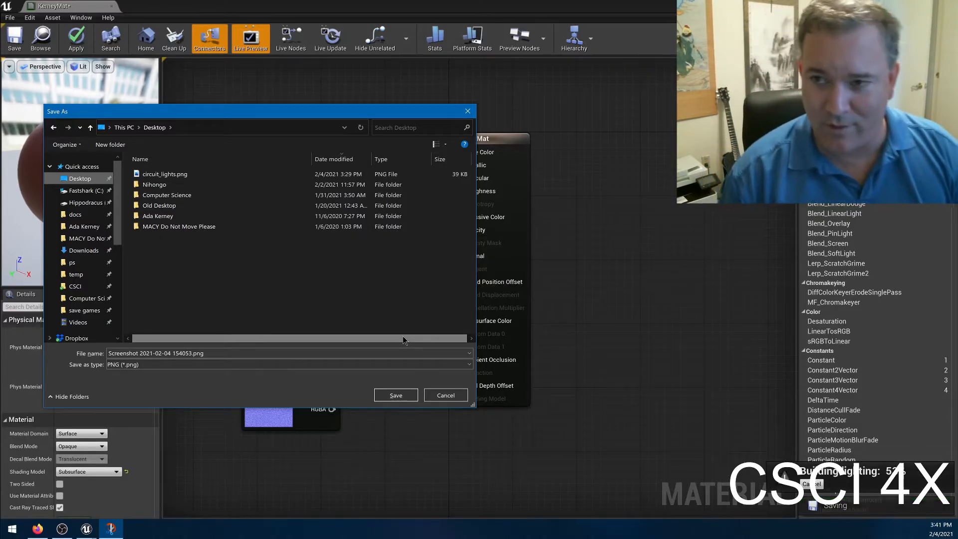
pyautogui.click(395, 395)
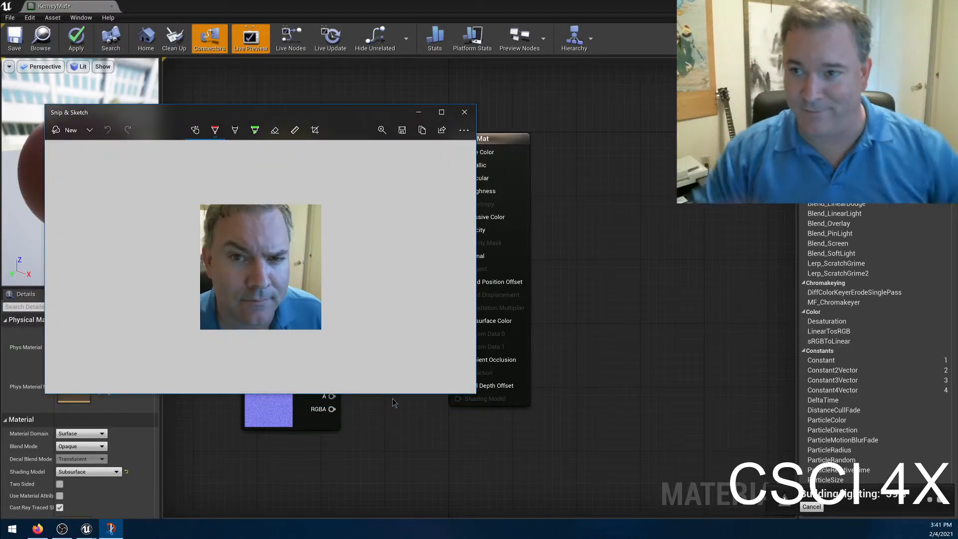
pyautogui.click(464, 111)
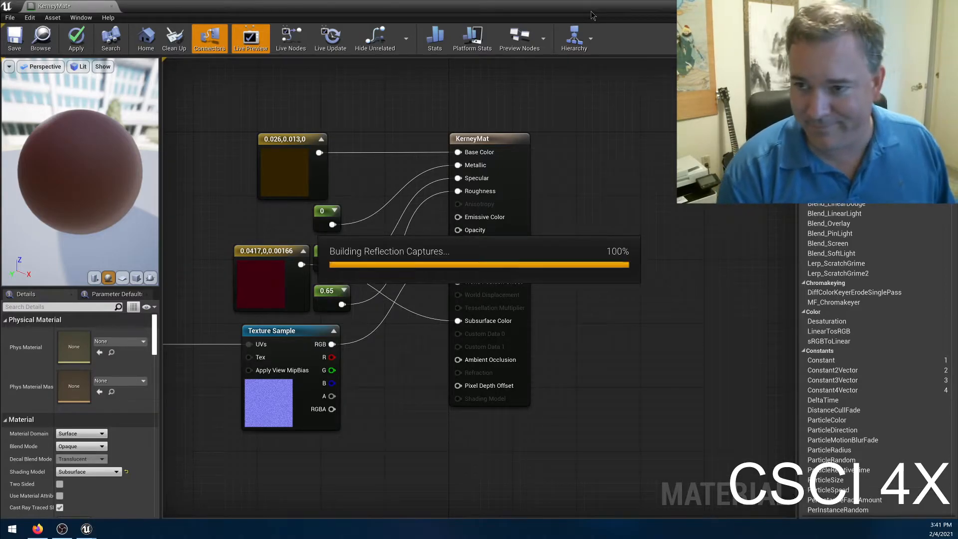
# Restore the KerneyMat editor to half the screen and close the lighting build's Message Log.
pyautogui.doubleClick(591, 12)
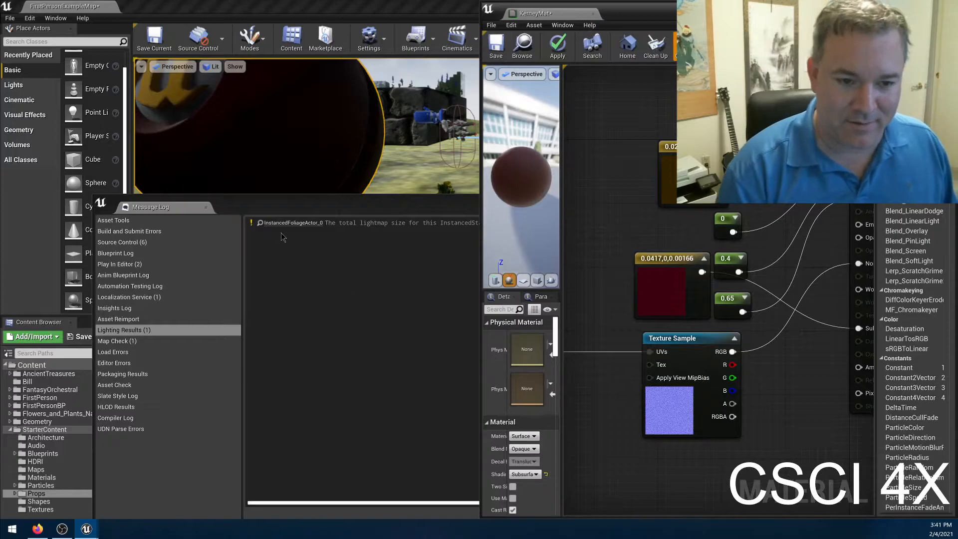
pyautogui.click(281, 236)
pyautogui.click(824, 204)
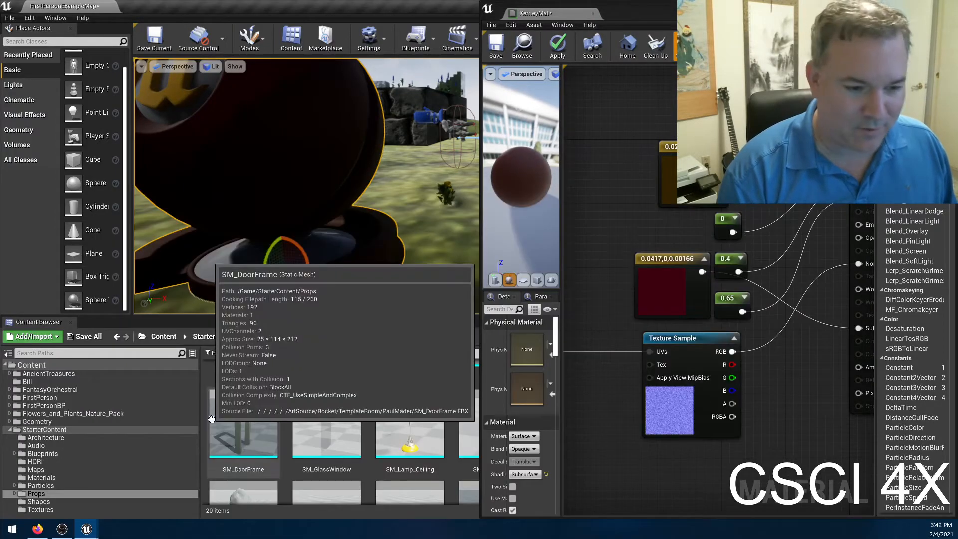
# Import Screenshot 2021-02-04 154053.png from the Desktop into the Bill content folder.
pyautogui.click(60, 381)
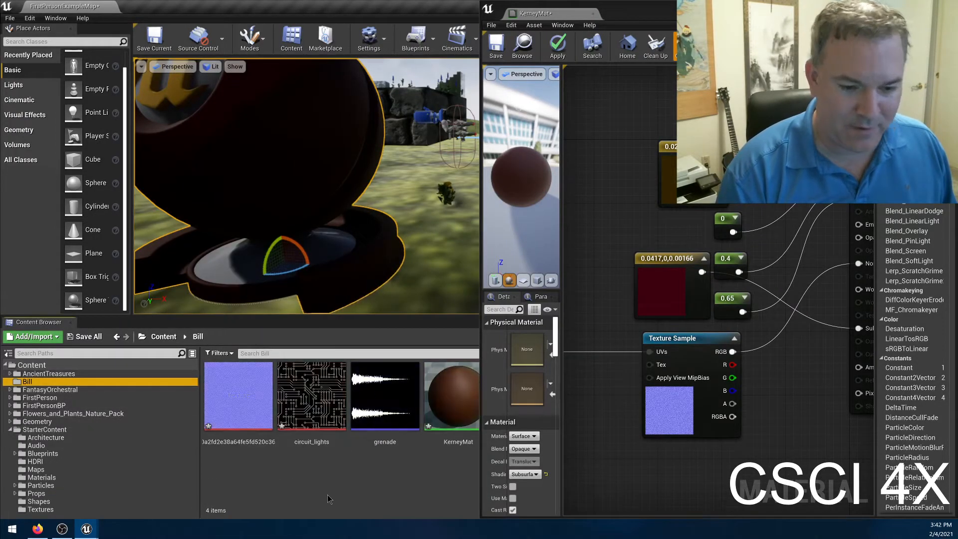
pyautogui.click(38, 338)
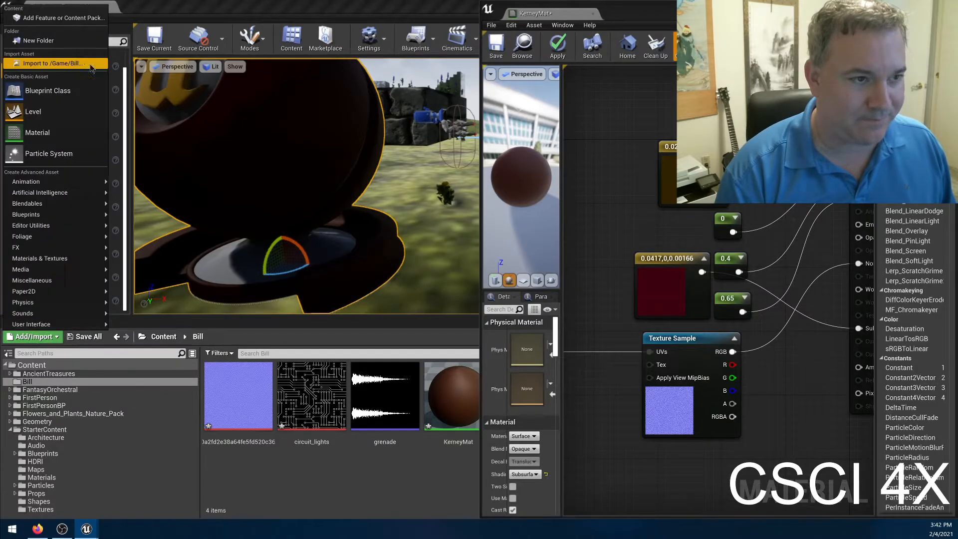
pyautogui.click(50, 63)
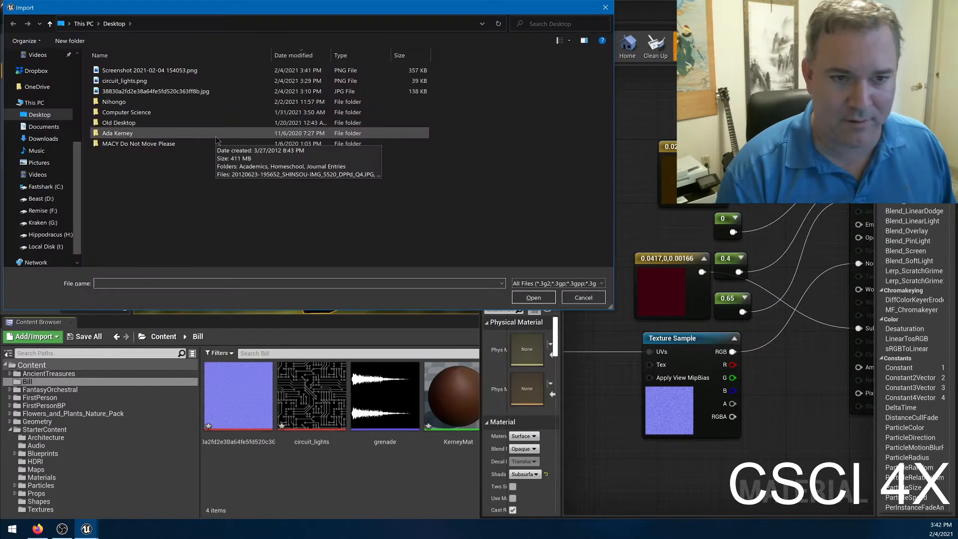
pyautogui.doubleClick(192, 73)
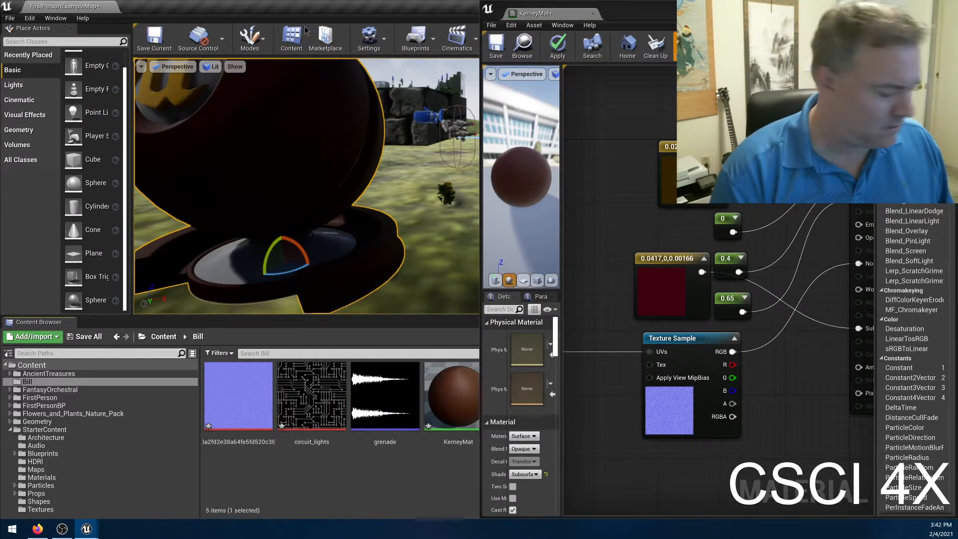
# Resize the level editor window to fit side by side with the KerneyMat editor.
pyautogui.press('super')
pyautogui.moveTo(350, 1); pyautogui.dragTo(0, 90)
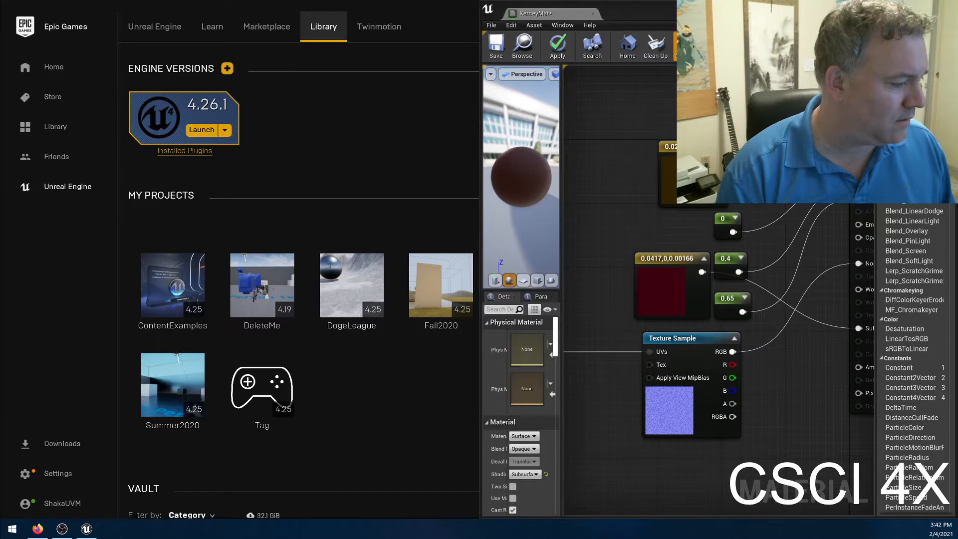
pyautogui.press('super+Right')
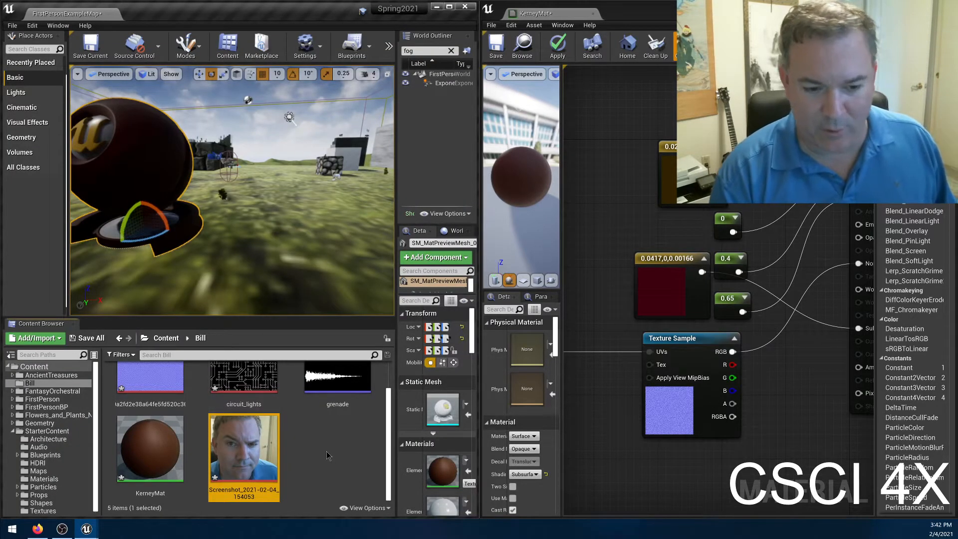
# Add the imported screenshot to KerneyMat's graph as a texture sample above the other nodes, connect it to Base Color, and apply.
pyautogui.click(310, 450)
pyautogui.moveTo(218, 457); pyautogui.dragTo(617, 153)
pyautogui.moveTo(802, 382); pyautogui.dragTo(765, 428, button='right')
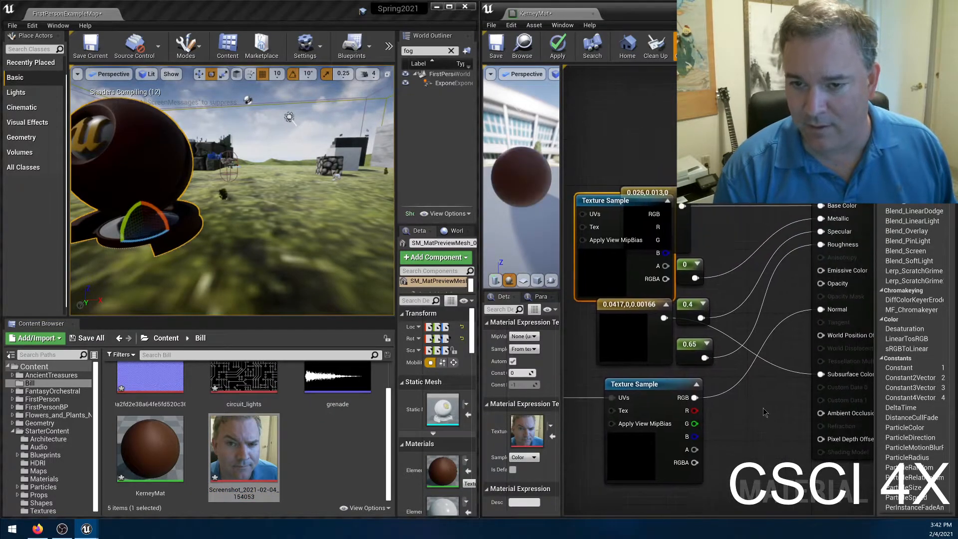
pyautogui.moveTo(598, 198); pyautogui.dragTo(619, 88)
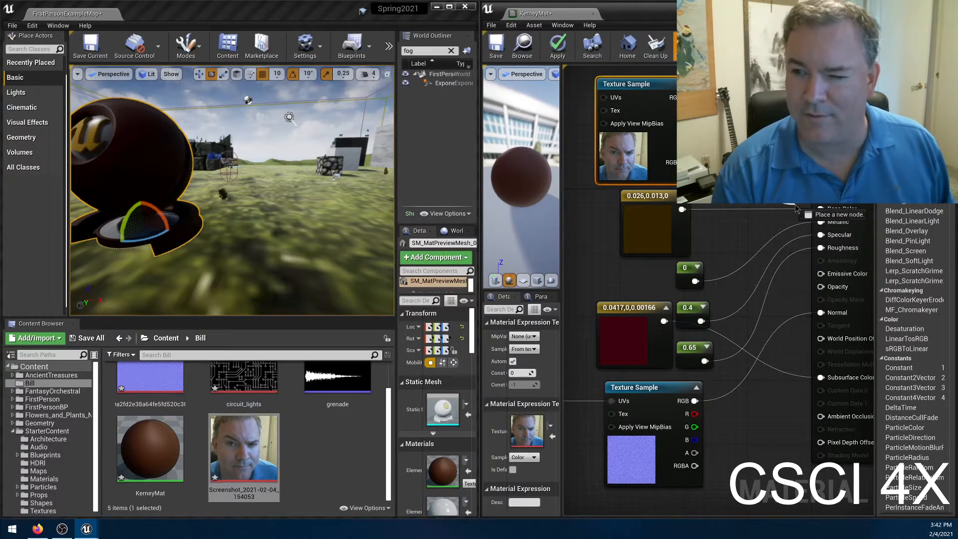
pyautogui.moveTo(795, 208); pyautogui.dragTo(821, 208)
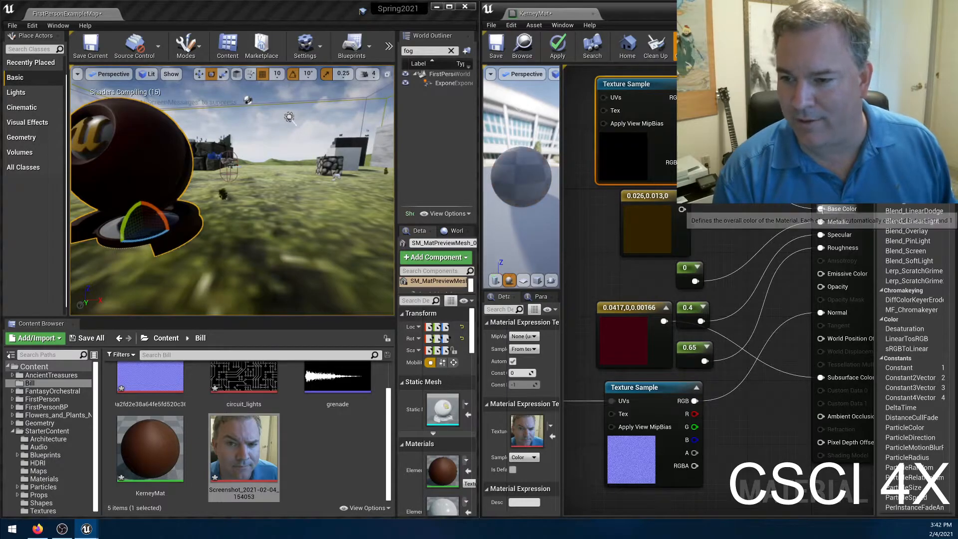
pyautogui.click(552, 52)
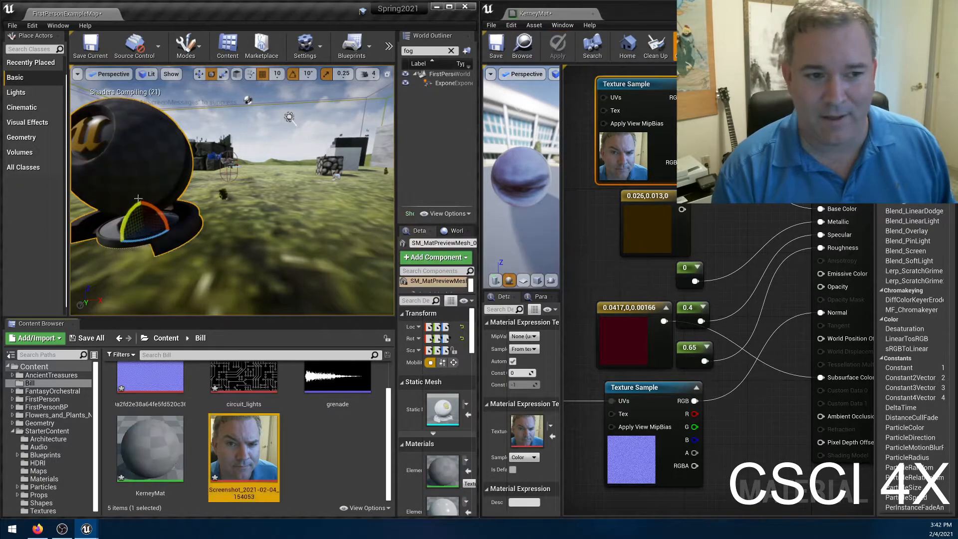
# Examine the face texture on the preview mesh and the wall from several sides in the level viewport.
pyautogui.moveTo(249, 252); pyautogui.dragTo(359, 247, button='right')
pyautogui.press('w')
pyautogui.moveTo(232, 200); pyautogui.dragTo(386, 149, button='right')
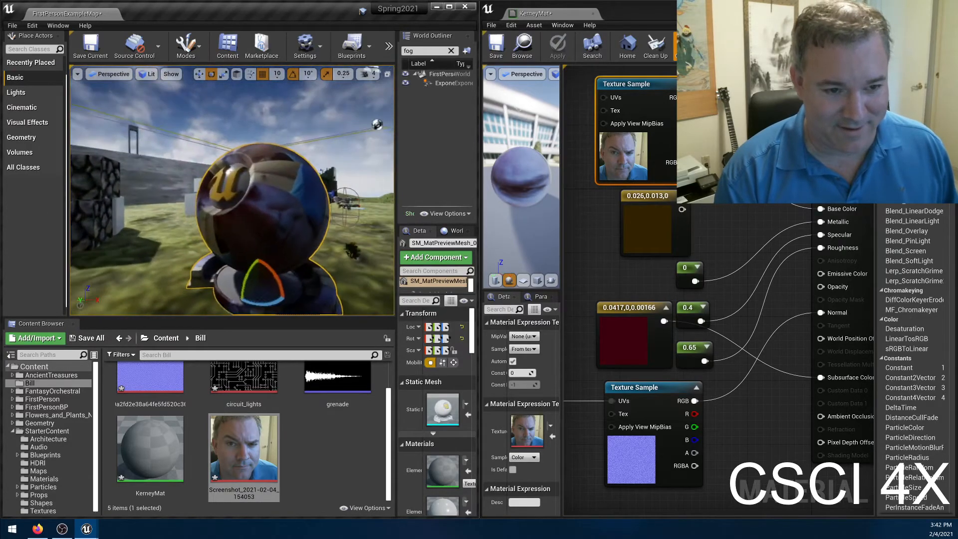
pyautogui.moveTo(232, 200); pyautogui.dragTo(344, 187, button='right')
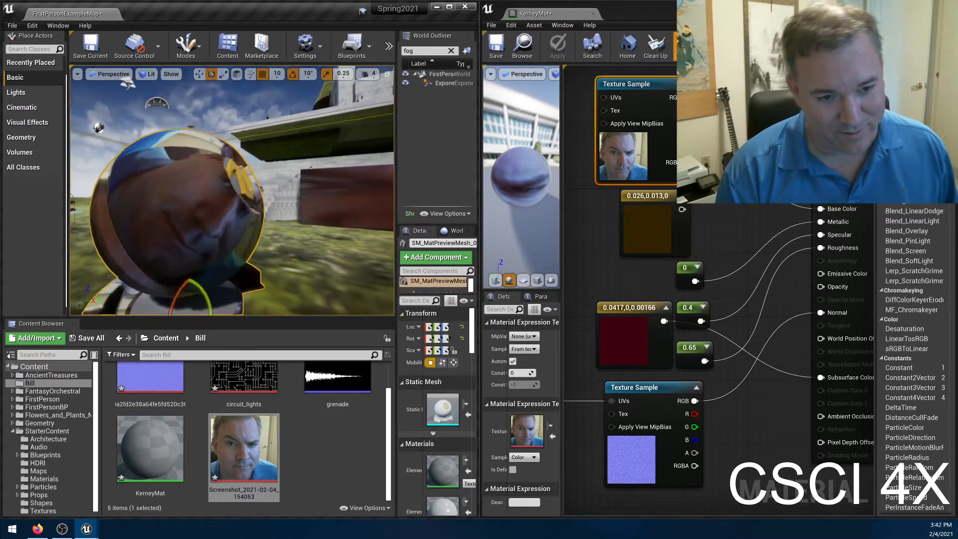
pyautogui.moveTo(232, 189); pyautogui.dragTo(197, 197, button='right')
pyautogui.moveTo(223, 80)
pyautogui.mouseDown(button='right')
pyautogui.moveTo(180, 82)
pyautogui.moveTo(219, 78)
pyautogui.mouseUp(button='right')
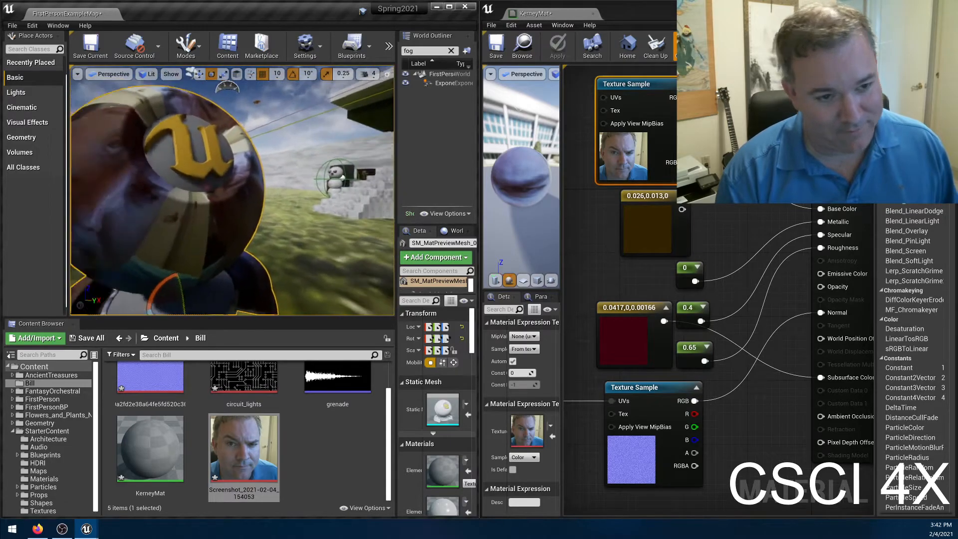
pyautogui.moveTo(204, 76); pyautogui.dragTo(249, 79, button='right')
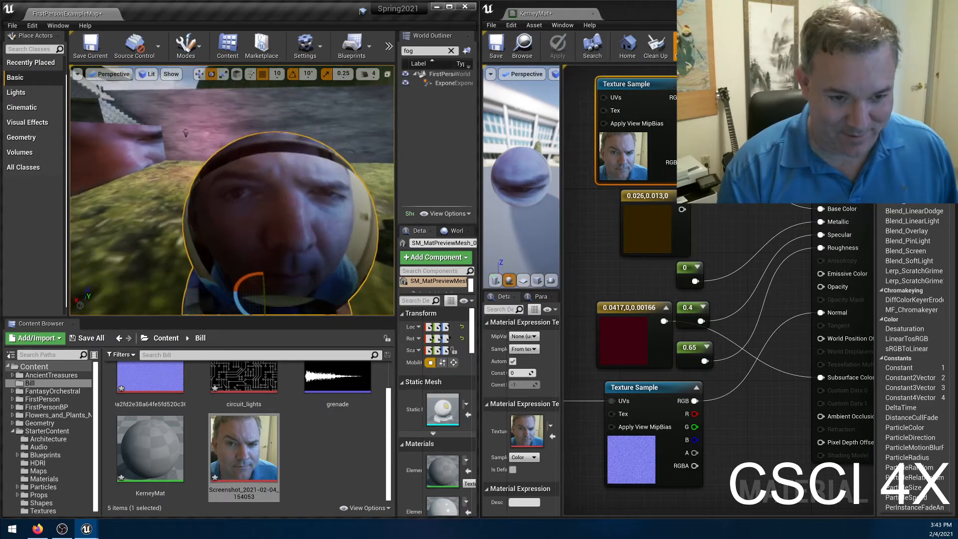
pyautogui.moveTo(249, 79); pyautogui.dragTo(233, 163, button='right')
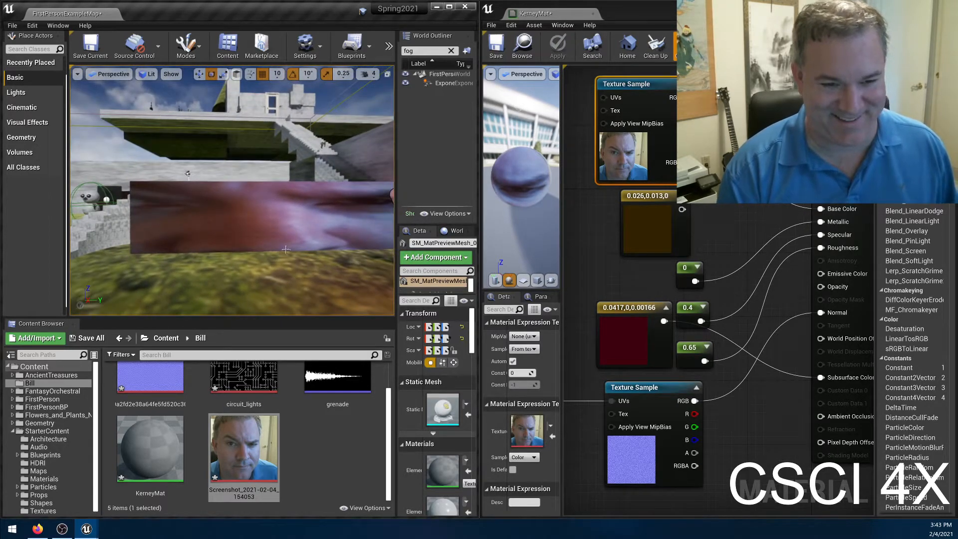
# Connect the TexCoord[0] node to the UVs of the face texture sample and apply the material.
pyautogui.moveTo(588, 356); pyautogui.dragTo(665, 349, button='right')
pyautogui.moveTo(590, 395); pyautogui.dragTo(674, 92)
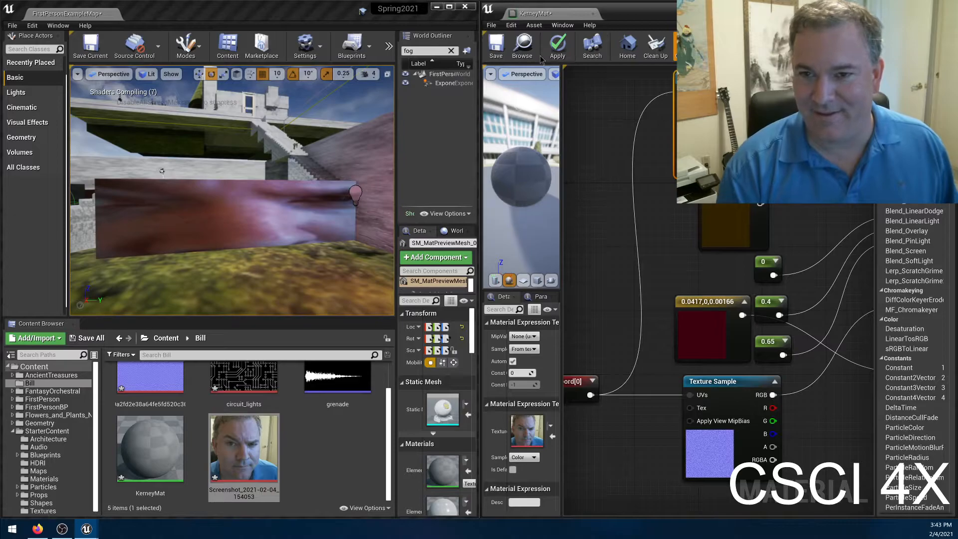
pyautogui.click(559, 50)
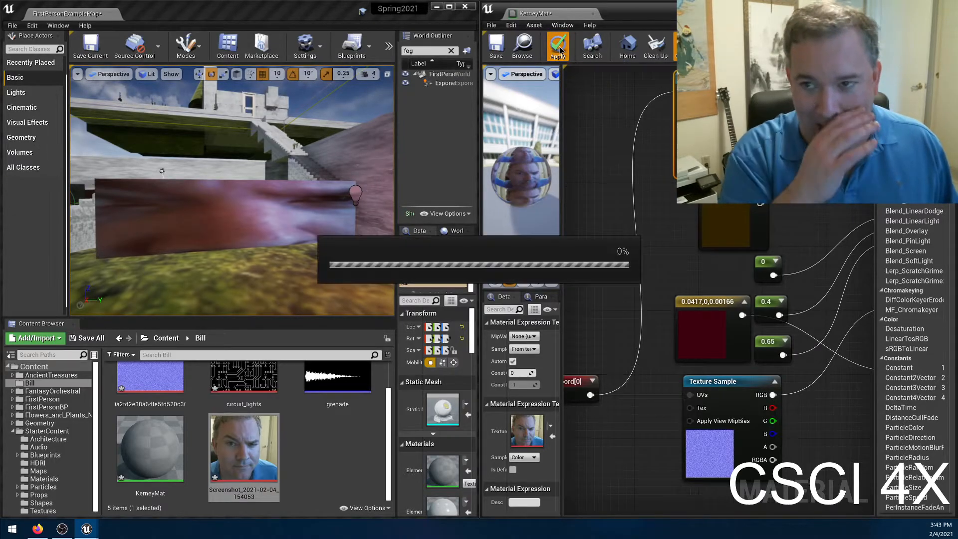
# Examine how the face texture repeats across the preview mesh with the TexCoord tiling, and locate the TexCoord node in the graph.
pyautogui.press('w')
pyautogui.moveTo(195, 210); pyautogui.dragTo(110, 265, button='right')
pyautogui.press('w')
pyautogui.press('w')
pyautogui.press('s')
pyautogui.press('w')
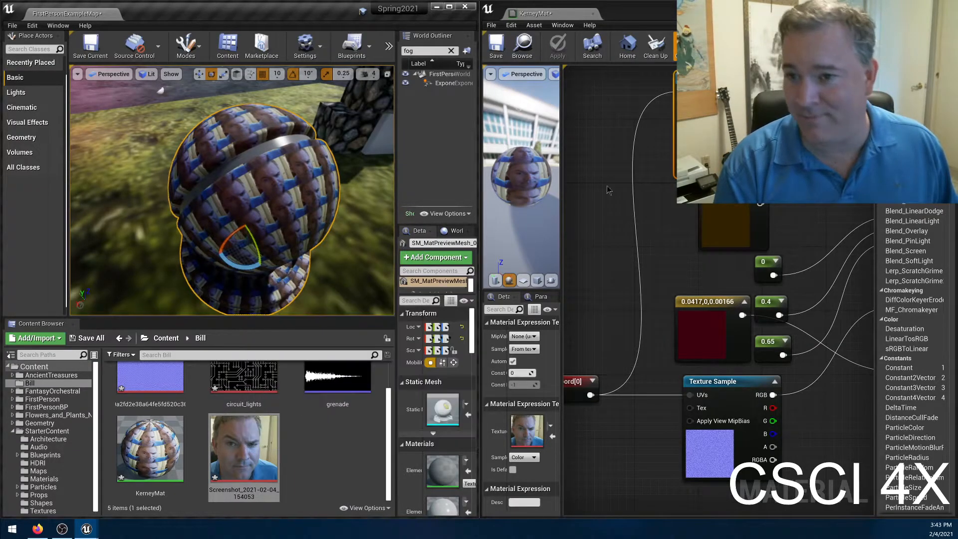
pyautogui.moveTo(792, 235); pyautogui.dragTo(742, 269, button='right')
pyautogui.moveTo(272, 205); pyautogui.dragTo(291, 212, button='right')
pyautogui.moveTo(591, 379); pyautogui.dragTo(713, 321, button='right')
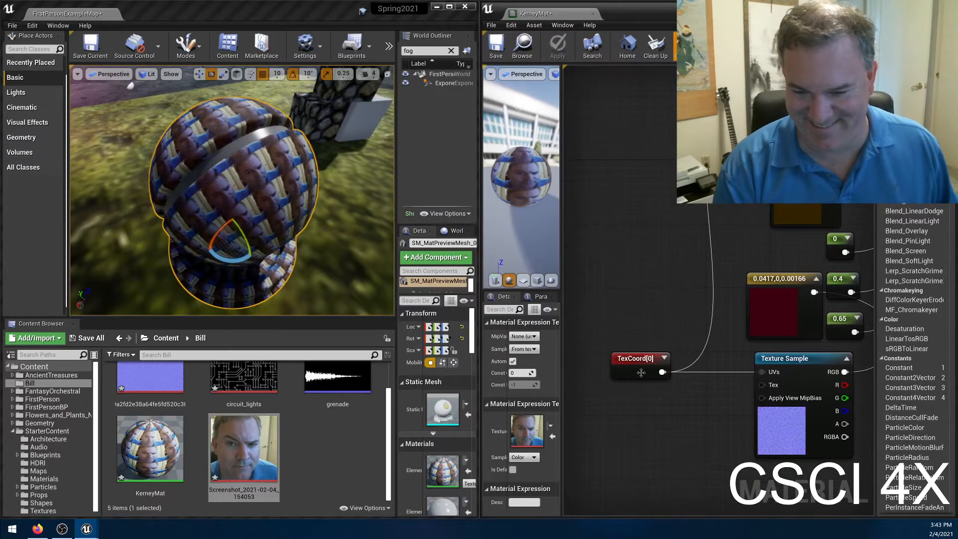
pyautogui.click(641, 368)
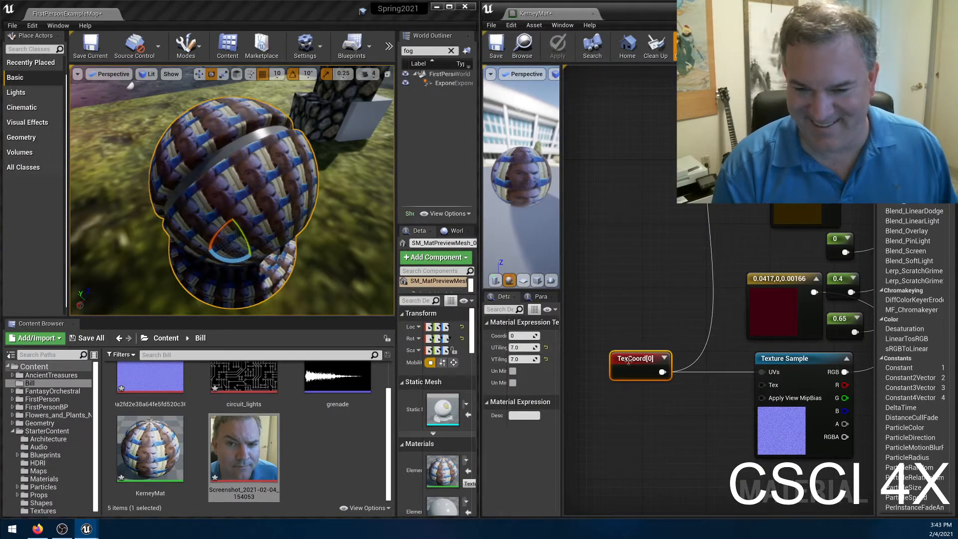
pyautogui.click(612, 135)
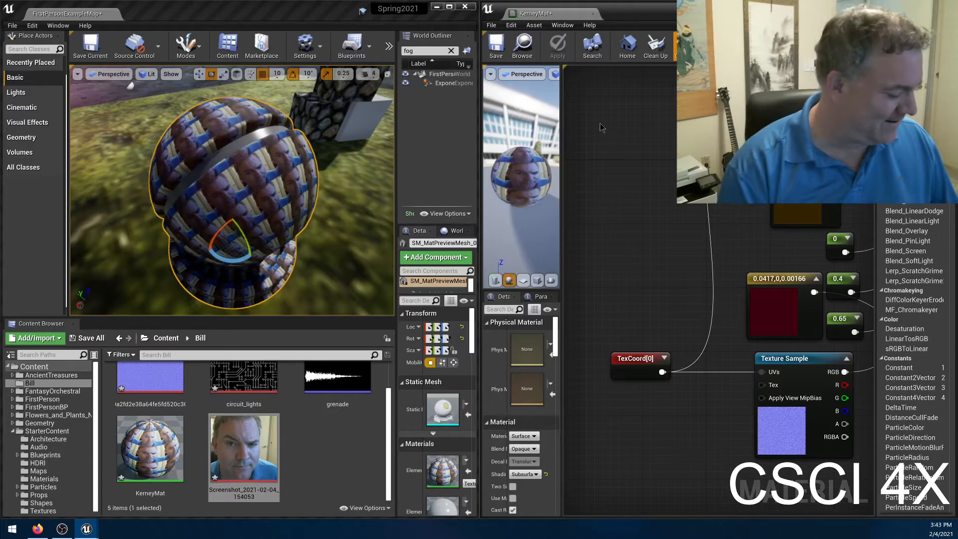
pyautogui.click(600, 128)
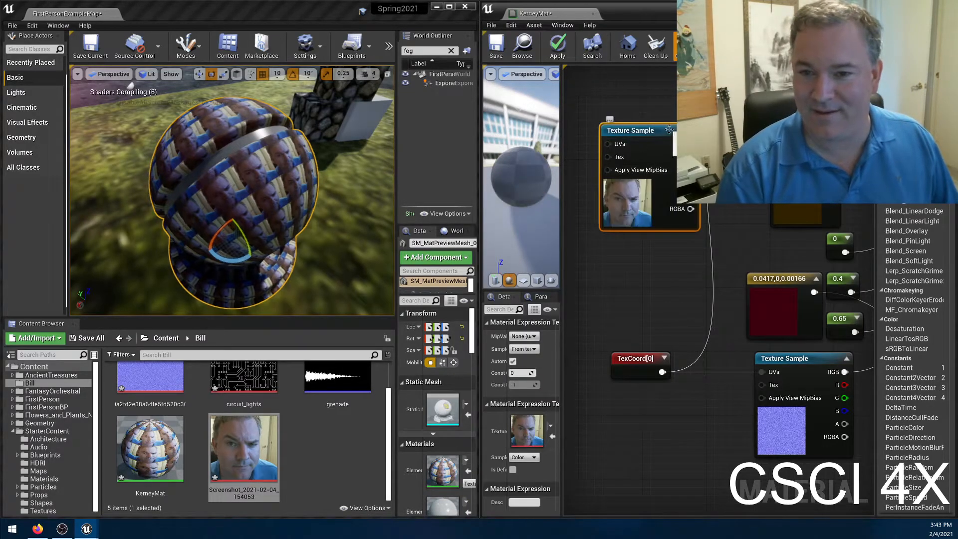
pyautogui.press('Delete')
# Add a second TextureCoordinate node to the material graph, beside the face texture sample.
pyautogui.moveTo(660, 131); pyautogui.dragTo(641, 195, button='right')
pyautogui.rightClick(609, 182)
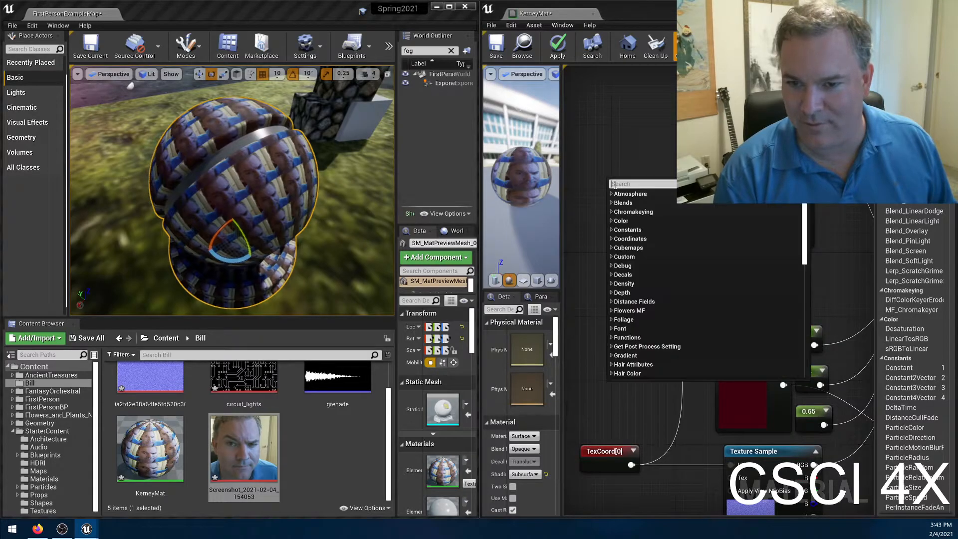
pyautogui.write('texcoor')
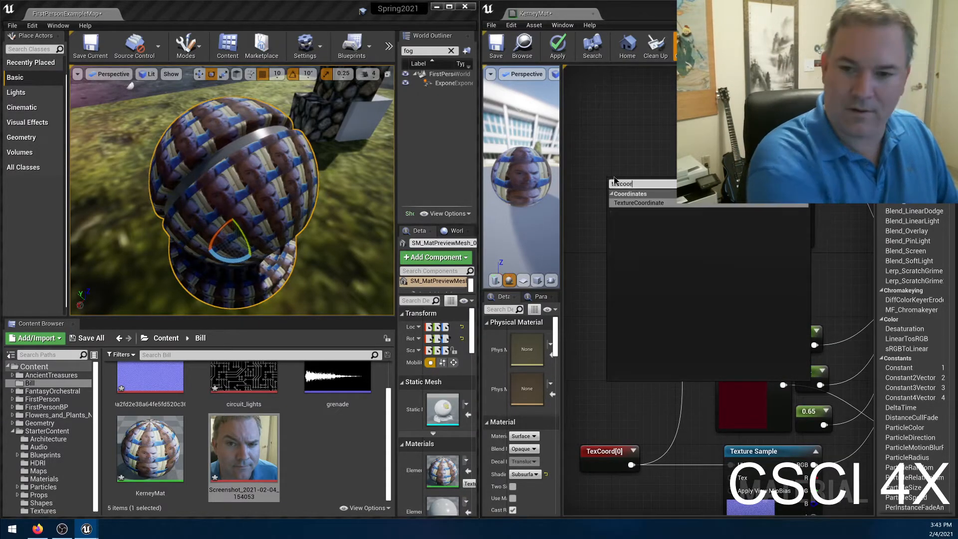
pyautogui.click(627, 203)
pyautogui.moveTo(627, 207); pyautogui.dragTo(620, 184)
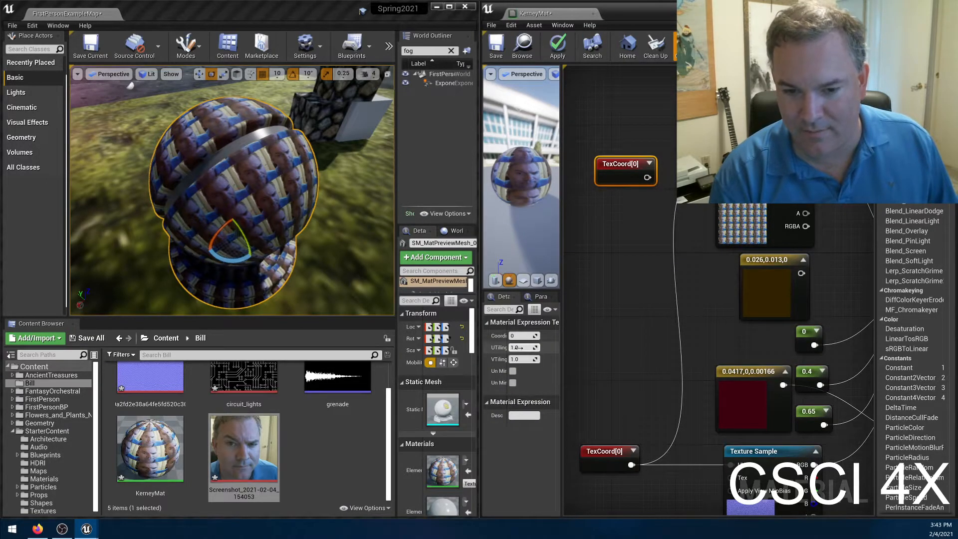
# Set the new TexCoord's UTiling and VTiling to 2, connect it to the face texture sample's UVs, and apply the material.
pyautogui.write('2')
pyautogui.press('Tab')
pyautogui.write('2')
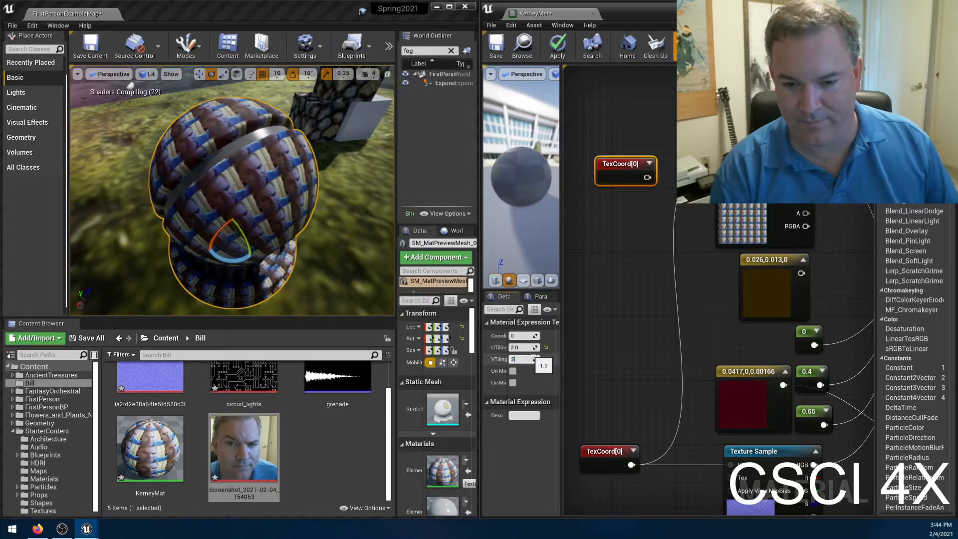
pyautogui.press('Return')
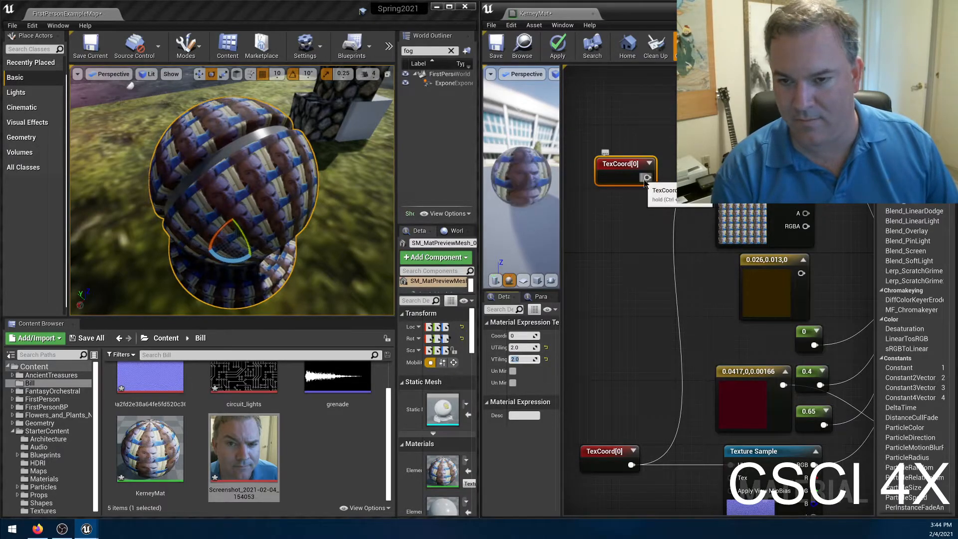
pyautogui.moveTo(646, 178); pyautogui.dragTo(723, 161)
pyautogui.click(556, 47)
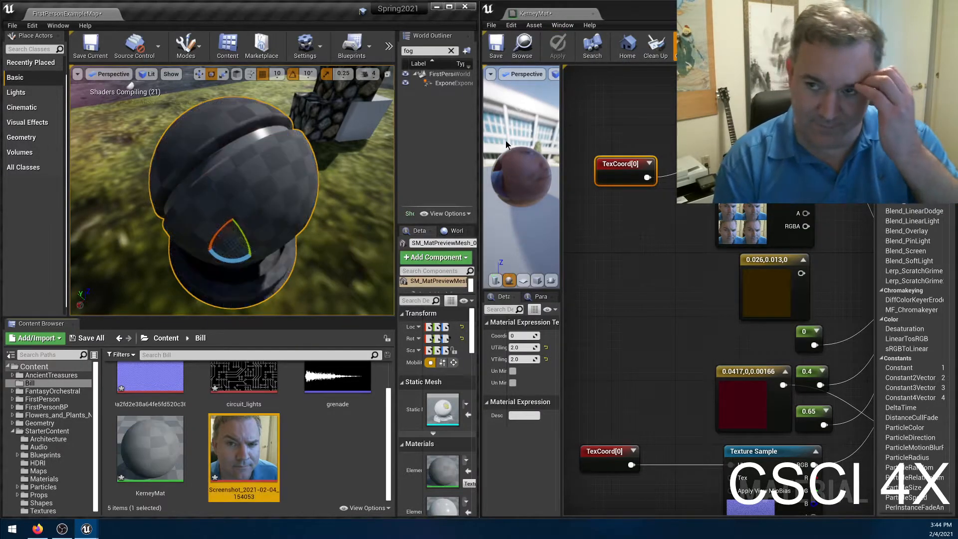
# Examine the retiled face texture on the preview mesh, the tall block and the wall from several sides in the level viewport.
pyautogui.moveTo(299, 199); pyautogui.dragTo(231, 149, button='right')
pyautogui.press('f')
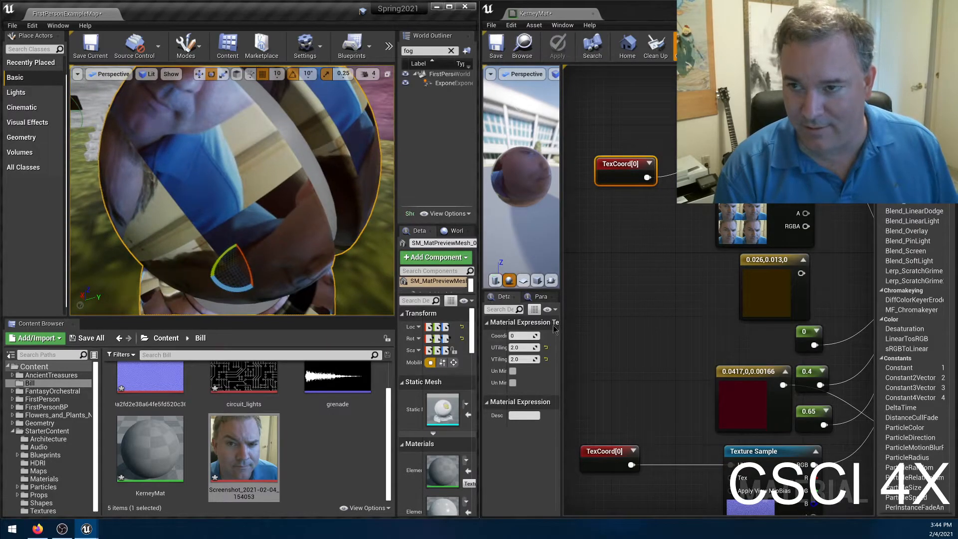
pyautogui.moveTo(685, 439); pyautogui.dragTo(713, 395, button='right')
pyautogui.moveTo(319, 219); pyautogui.dragTo(273, 186, button='right')
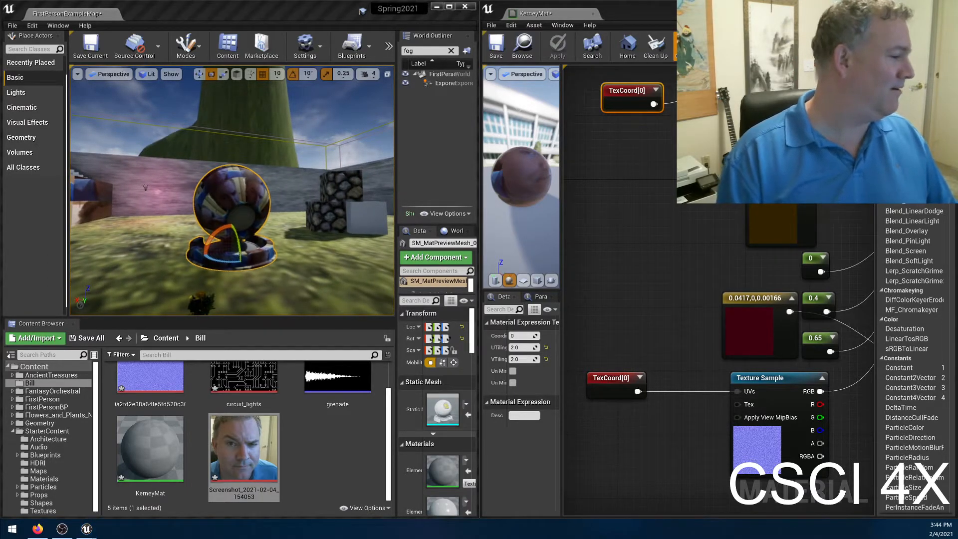
pyautogui.press('w')
pyautogui.moveTo(232, 199); pyautogui.dragTo(39, 257, button='right')
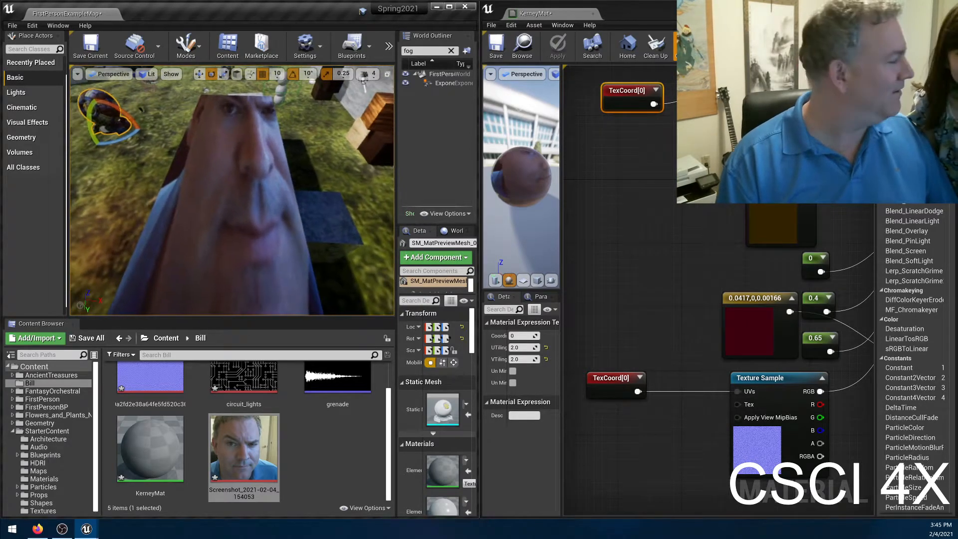
pyautogui.moveTo(232, 189); pyautogui.dragTo(220, 169, button='right')
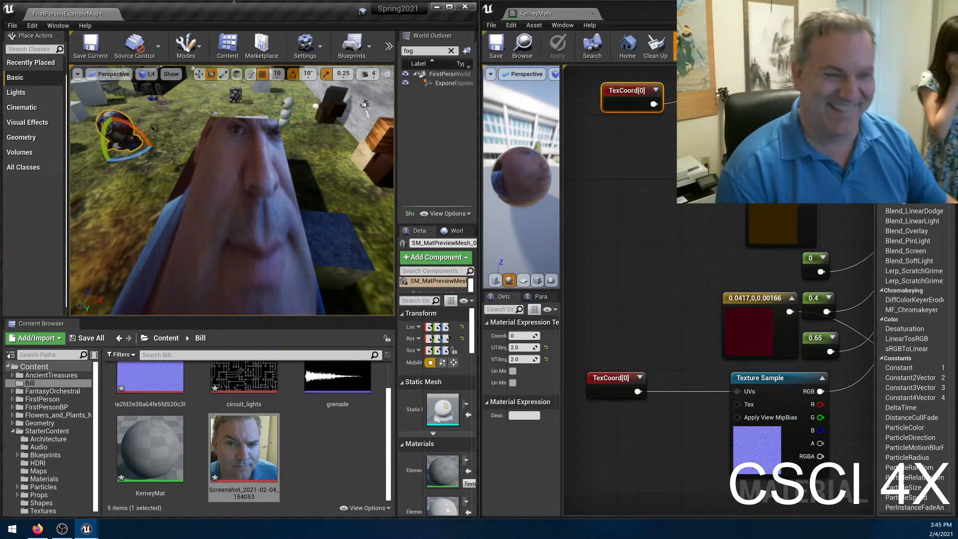
pyautogui.moveTo(284, 188); pyautogui.dragTo(215, 149, button='right')
pyautogui.press('w')
pyautogui.press('s')
pyautogui.press('w')
pyautogui.press('s')
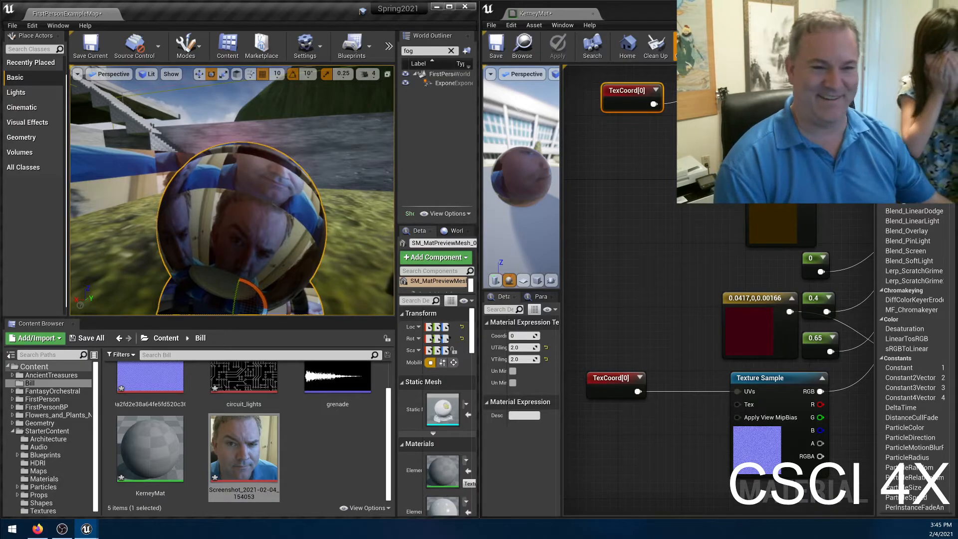
pyautogui.moveTo(215, 149); pyautogui.dragTo(158, 195, button='right')
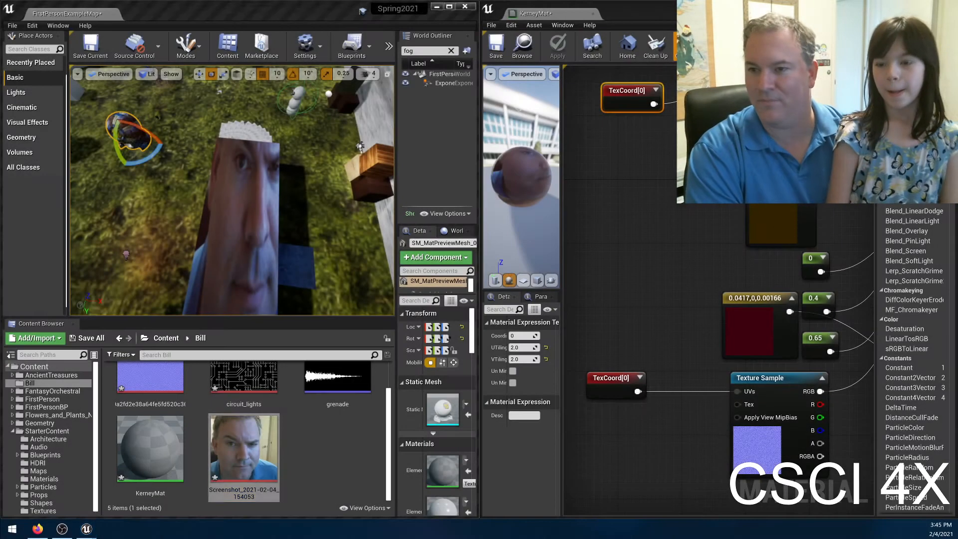
# Snip the second face from the webcam picture, save it to the Desktop as Screenshot 2021-02-04 154603.png, and close Snip & Sketch.
pyautogui.click(243, 451)
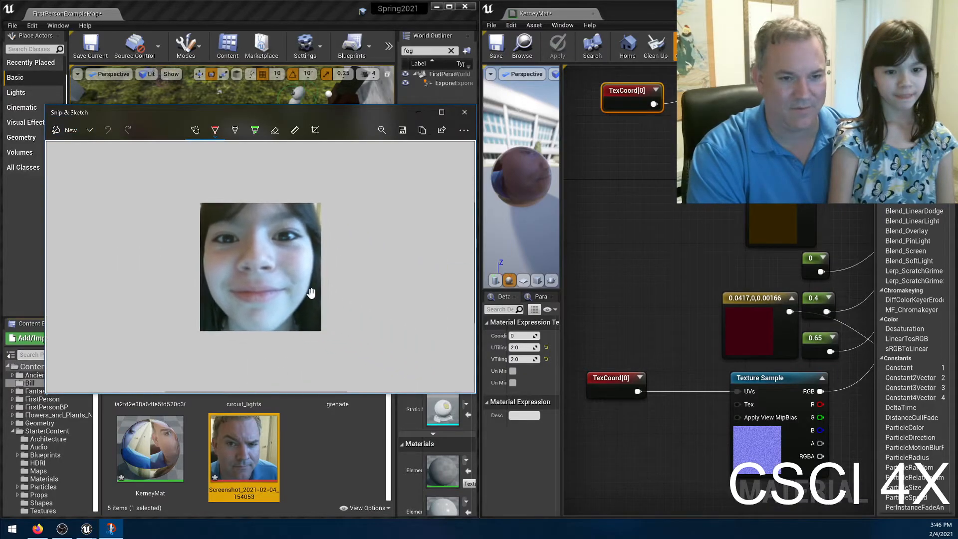
pyautogui.hotkey('ctrl', 's')
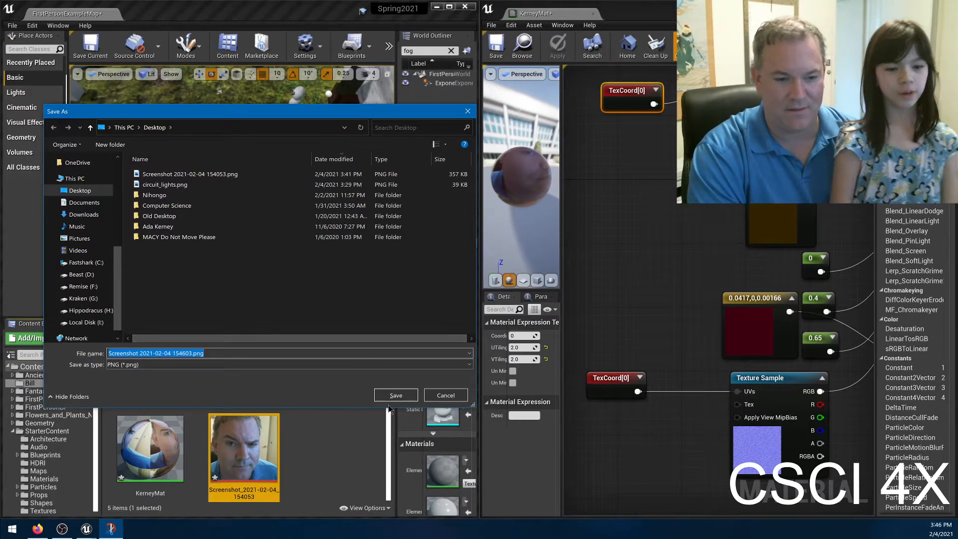
pyautogui.click(391, 398)
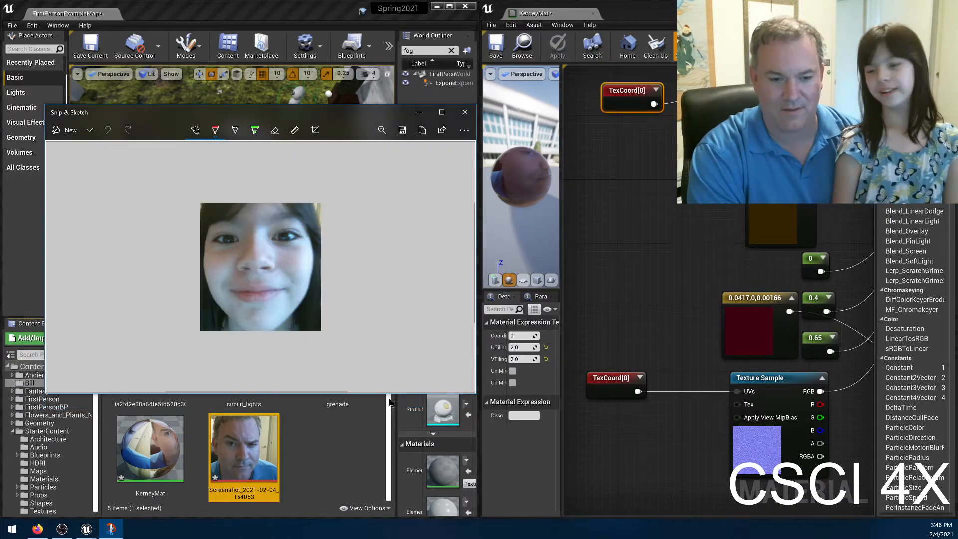
pyautogui.click(463, 112)
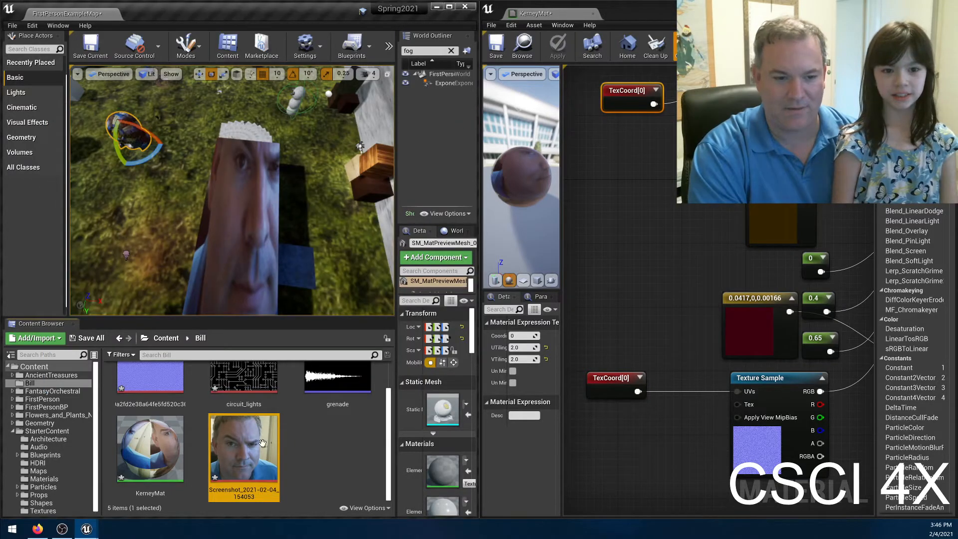
# Import Screenshot 2021-02-04 154603.png from the Desktop into the Bill content folder.
pyautogui.click(49, 338)
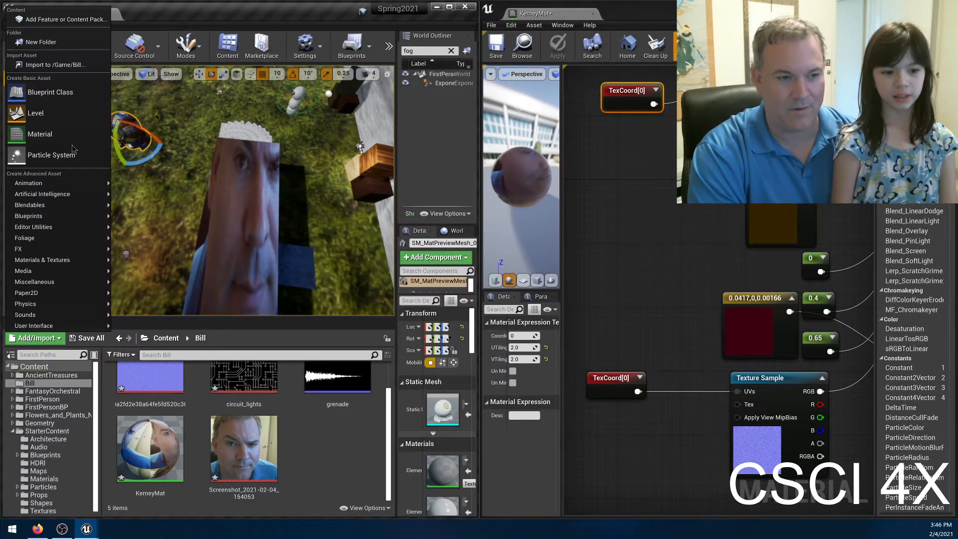
pyautogui.click(69, 65)
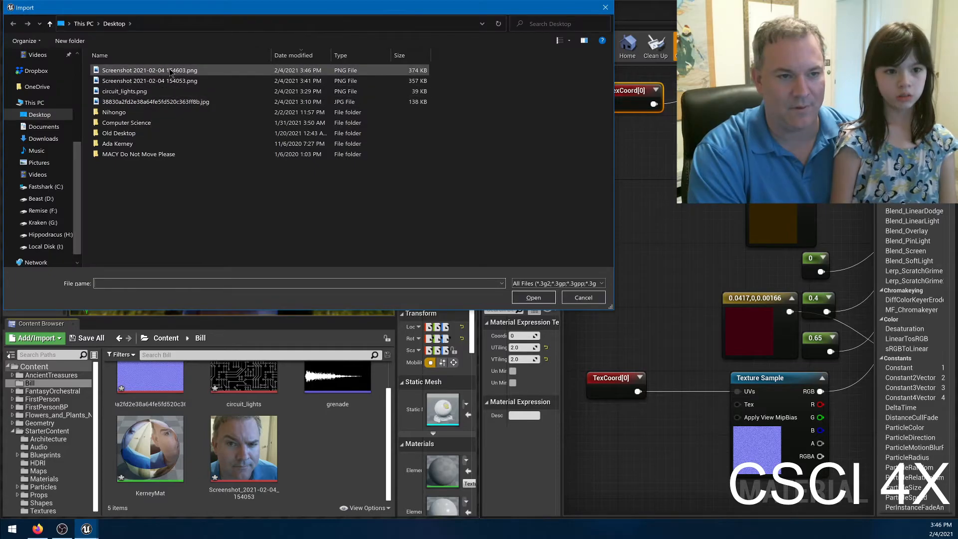
pyautogui.doubleClick(170, 73)
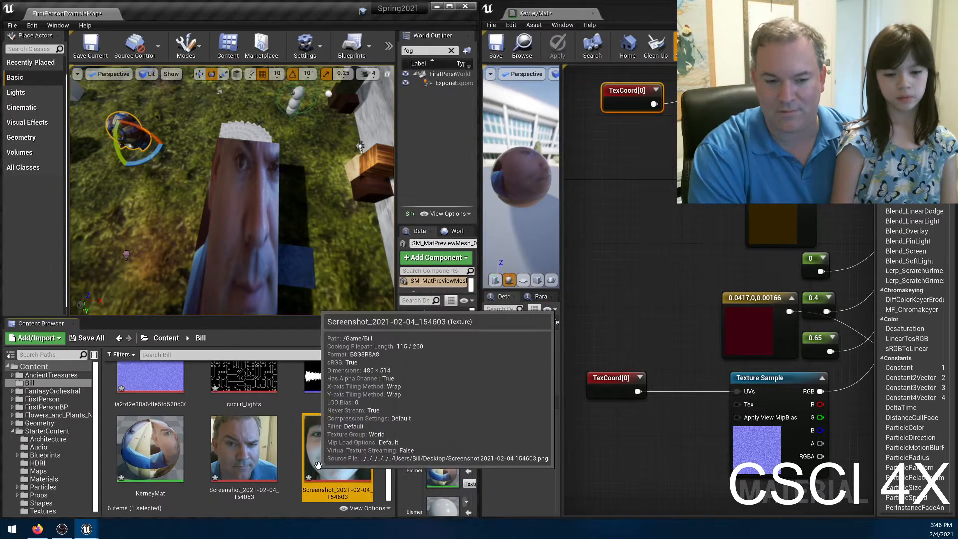
# Add the Screenshot_2021-02-04_154603 texture to the material graph as a texture sample and delete the old face texture sample.
pyautogui.moveTo(339, 447); pyautogui.dragTo(621, 178)
pyautogui.moveTo(662, 165); pyautogui.dragTo(530, 197, button='right')
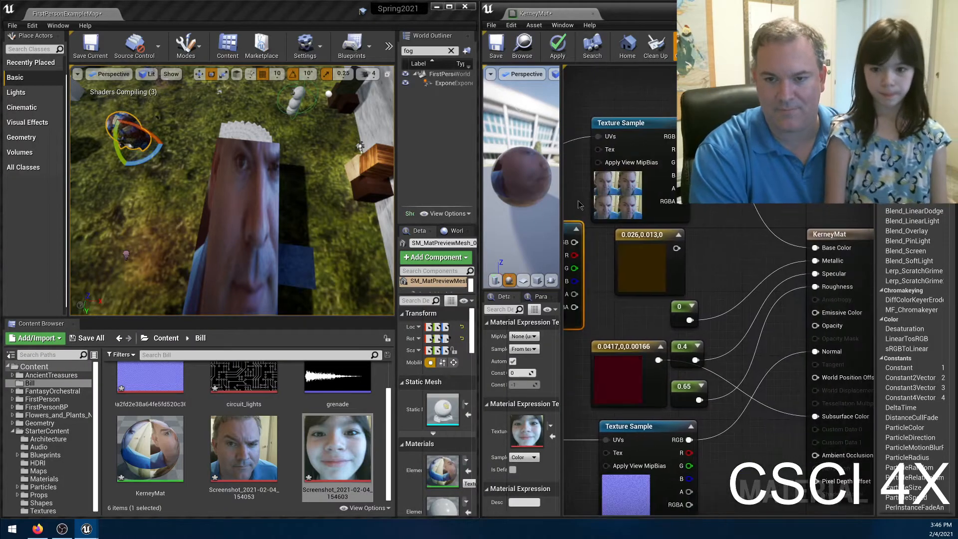
pyautogui.click(632, 121)
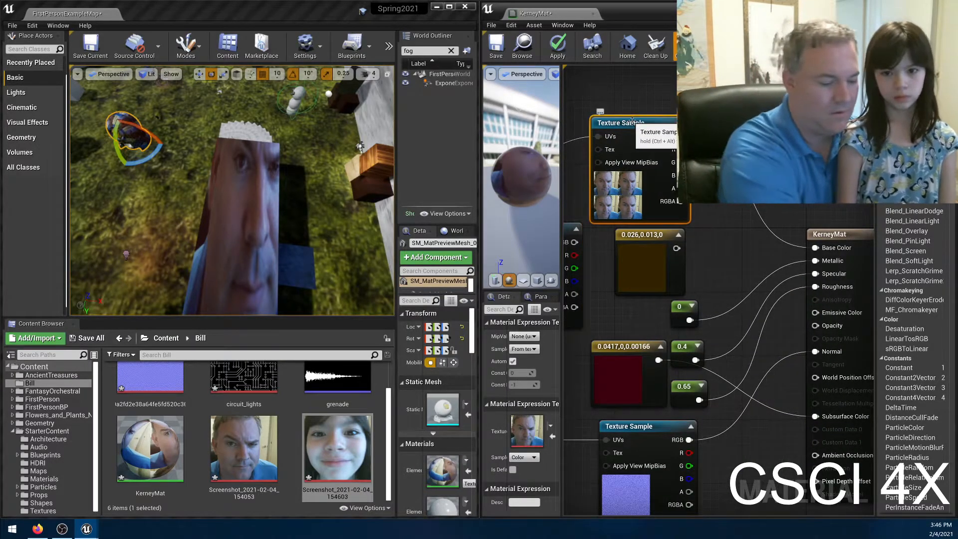
pyautogui.press('Delete')
pyautogui.moveTo(712, 225); pyautogui.dragTo(764, 220, button='right')
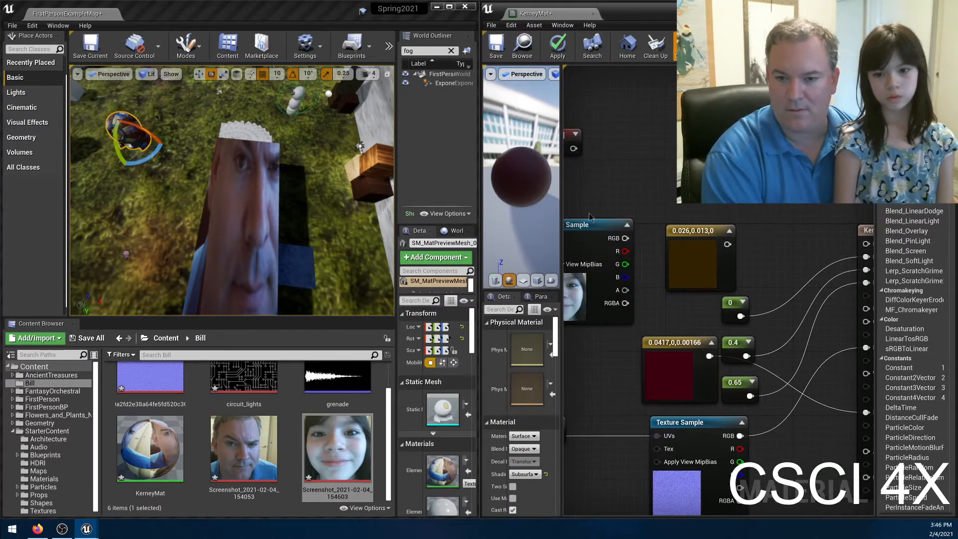
# Connect the new face texture sample to Base Color and the upper TexCoord[0] to its UVs, and apply the material.
pyautogui.moveTo(580, 222); pyautogui.dragTo(856, 244)
pyautogui.moveTo(611, 246); pyautogui.dragTo(680, 266, button='right')
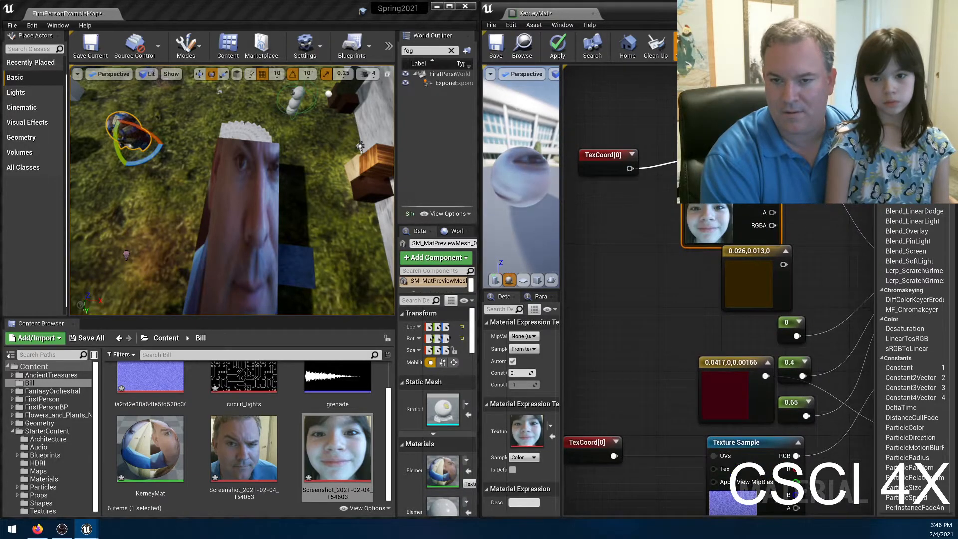
pyautogui.moveTo(689, 151); pyautogui.dragTo(665, 166)
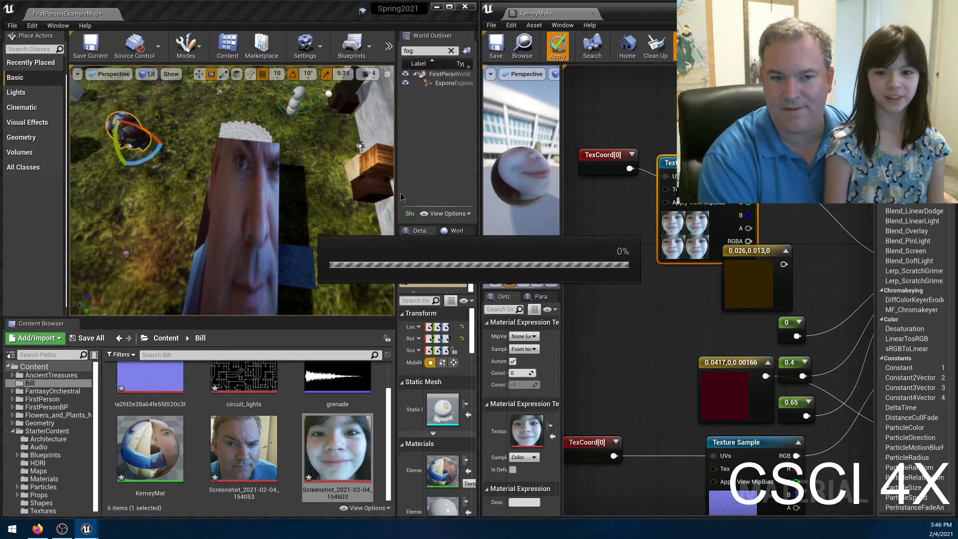
# Examine the second face texture on the preview mesh and the wall from several sides in the level viewport.
pyautogui.moveTo(313, 183); pyautogui.dragTo(234, 177, button='right')
pyautogui.press('w')
pyautogui.press('w')
pyautogui.press('s')
pyautogui.press('s')
pyautogui.press('w')
pyautogui.press('w')
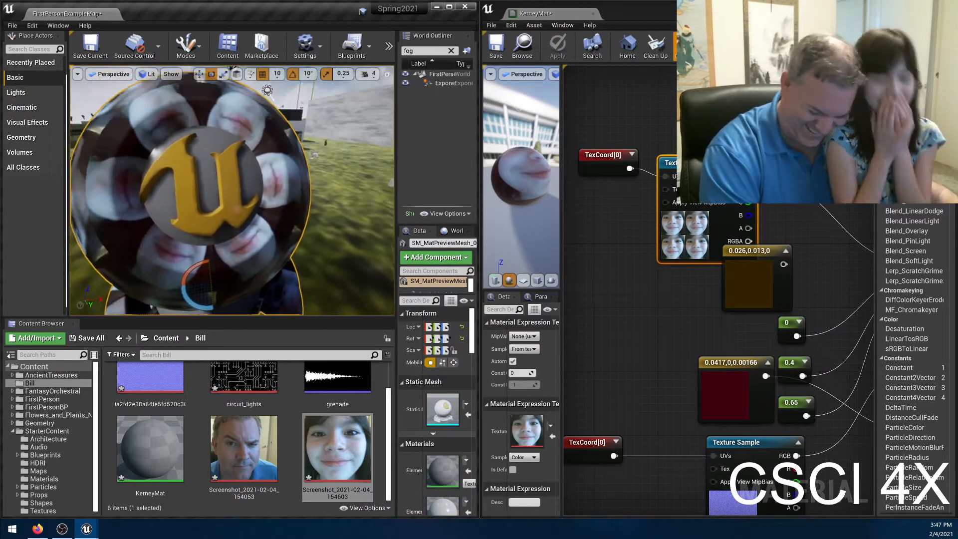
pyautogui.moveTo(232, 190); pyautogui.dragTo(214, 157, button='right')
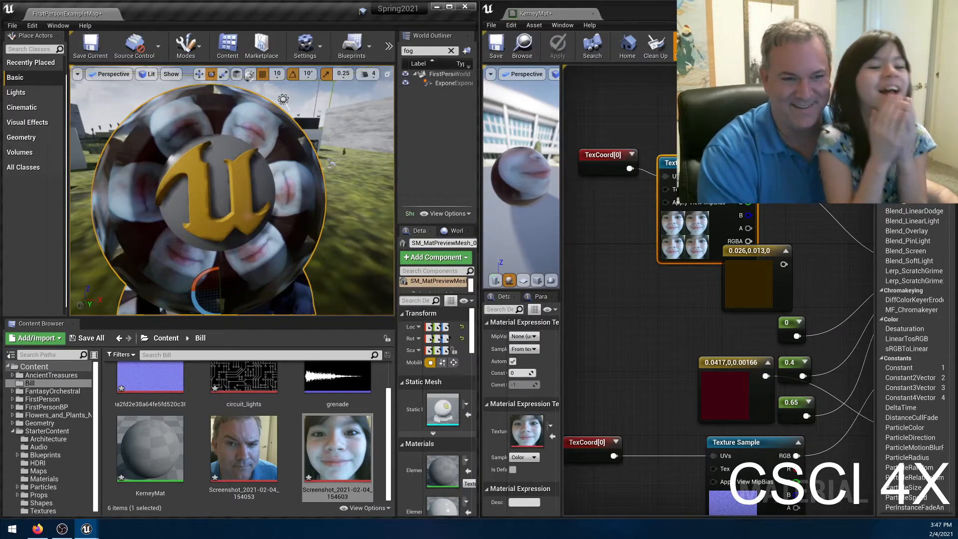
pyautogui.moveTo(214, 156); pyautogui.dragTo(369, 160, button='right')
pyautogui.press('w')
pyautogui.press('s')
pyautogui.moveTo(184, 120); pyautogui.dragTo(167, 118, button='right')
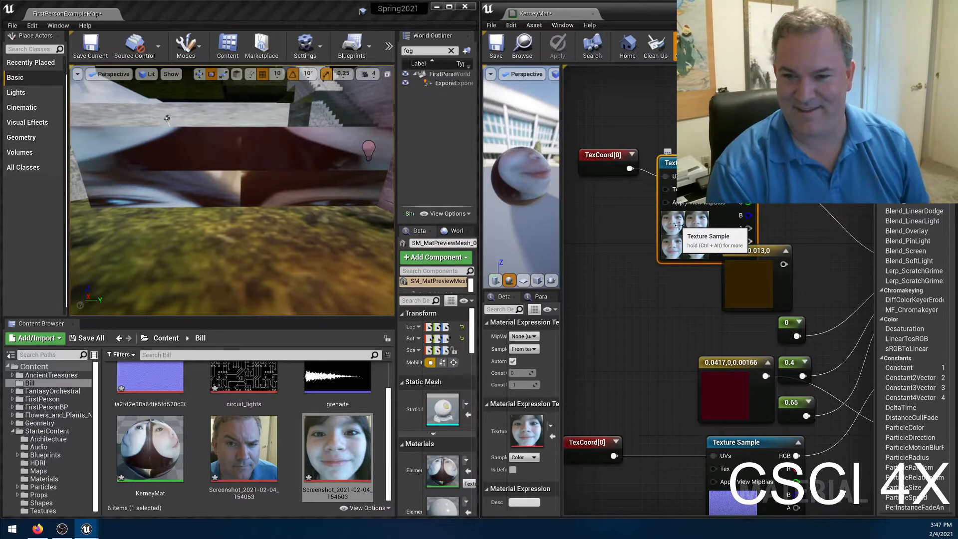
# Try to switch the existing face texture sample to Screenshot_2021-02-04_154053 with Use Current Texture.
pyautogui.moveTo(244, 449); pyautogui.dragTo(679, 228)
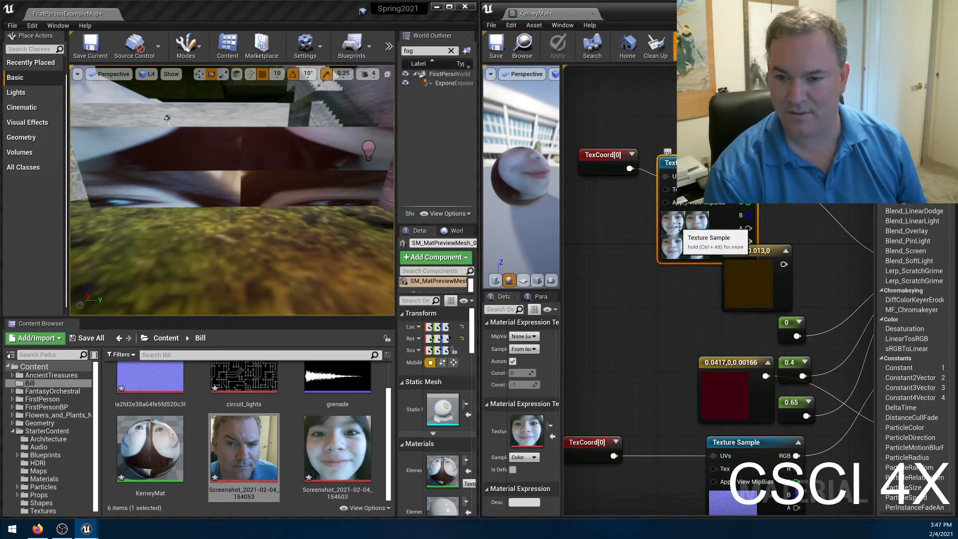
pyautogui.rightClick(679, 228)
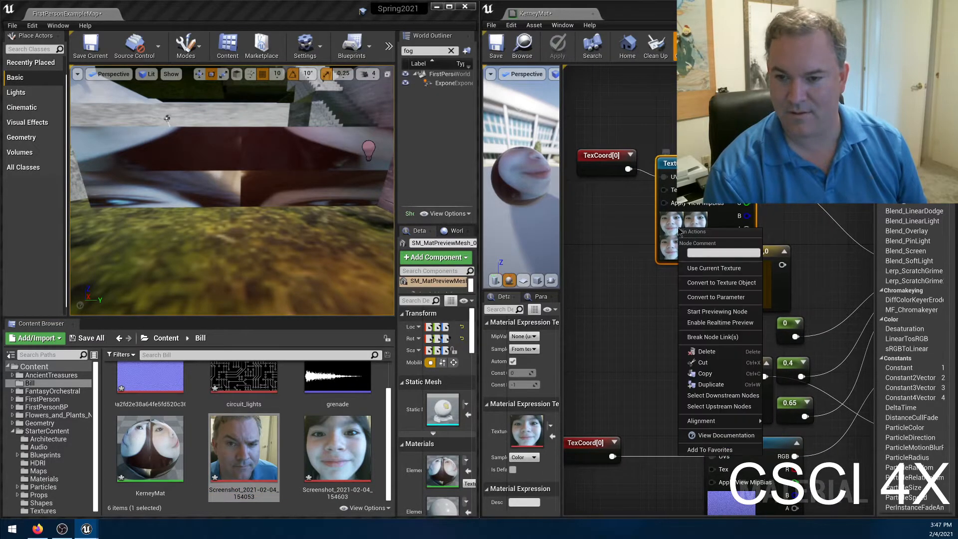
pyautogui.click(692, 268)
# Replace the face texture sample with a new one of Screenshot_2021-02-04_154053 and connect the upper TexCoord[0] to its UVs.
pyautogui.click(696, 199)
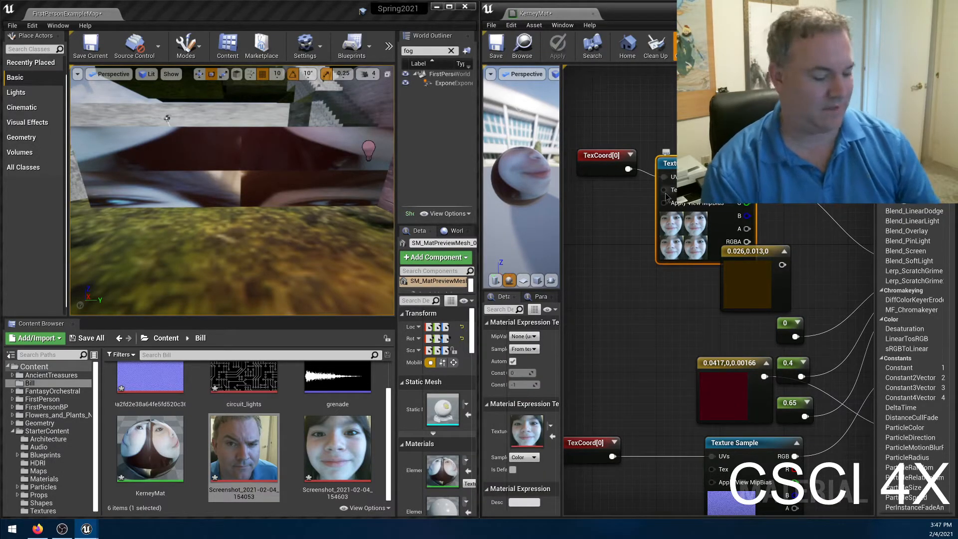
pyautogui.press('Delete')
pyautogui.moveTo(247, 472); pyautogui.dragTo(696, 167)
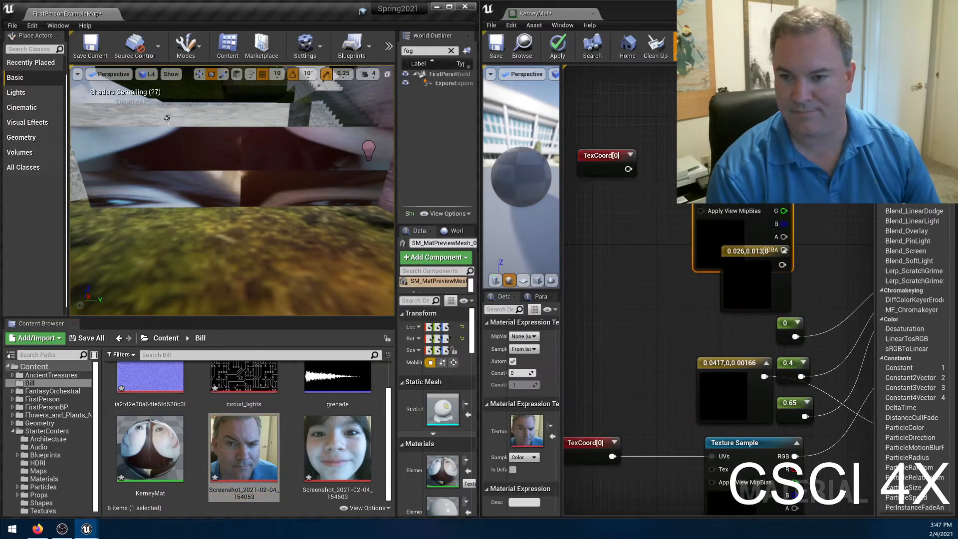
pyautogui.moveTo(628, 169); pyautogui.dragTo(688, 140)
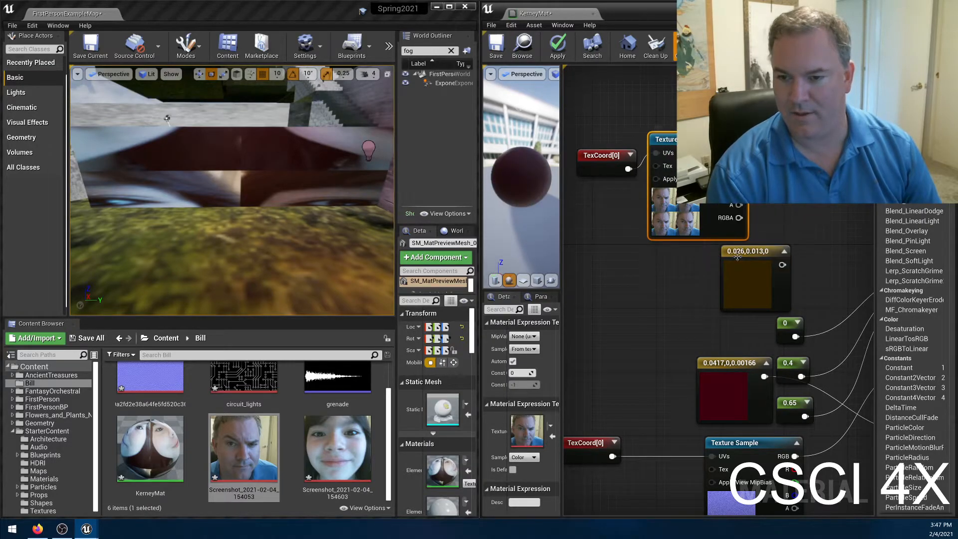
# Connect the RGB output of the Screenshot_2021-02-04_154053 texture sample to KerneyMat's Base Color and apply the material.
pyautogui.moveTo(737, 256); pyautogui.dragTo(689, 257)
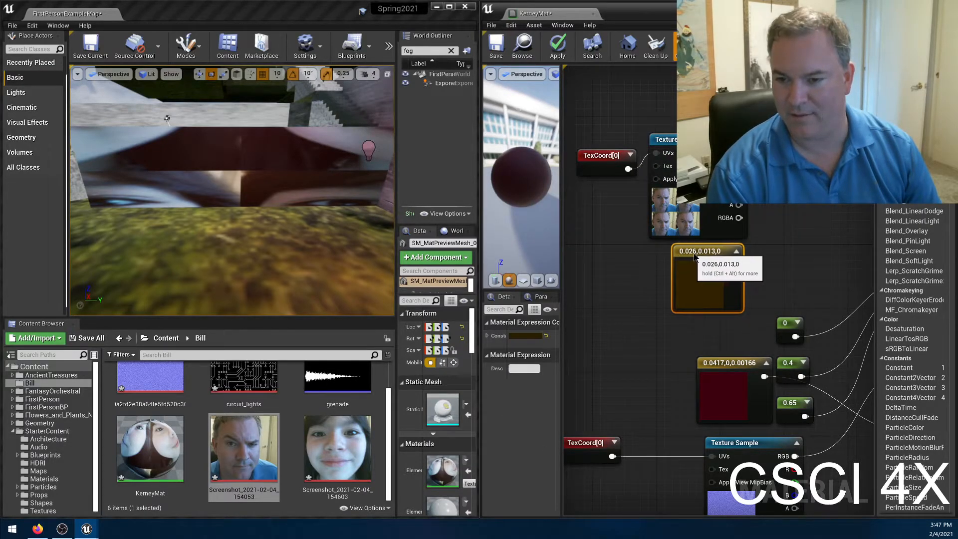
pyautogui.moveTo(795, 238); pyautogui.dragTo(723, 258, button='right')
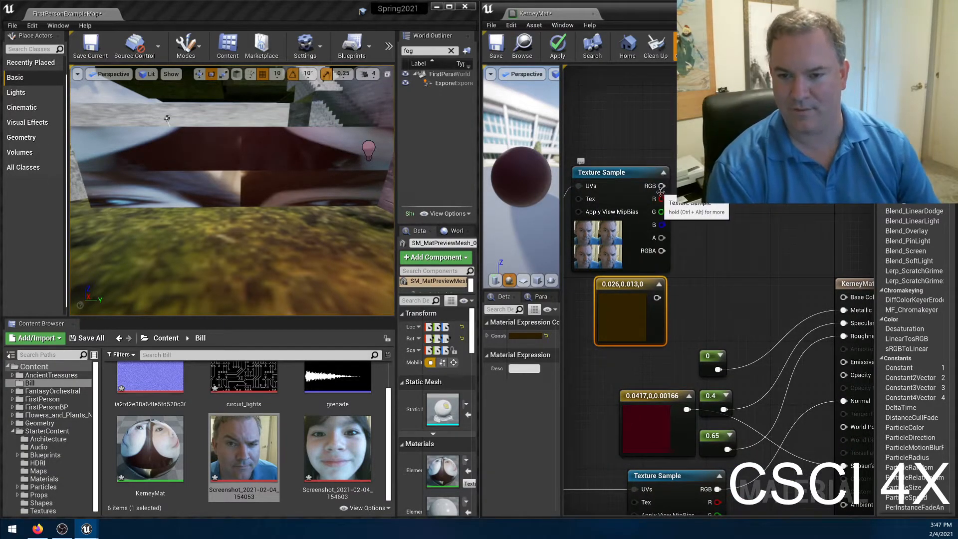
pyautogui.moveTo(661, 185); pyautogui.dragTo(843, 297)
pyautogui.moveTo(736, 210); pyautogui.dragTo(688, 210, button='right')
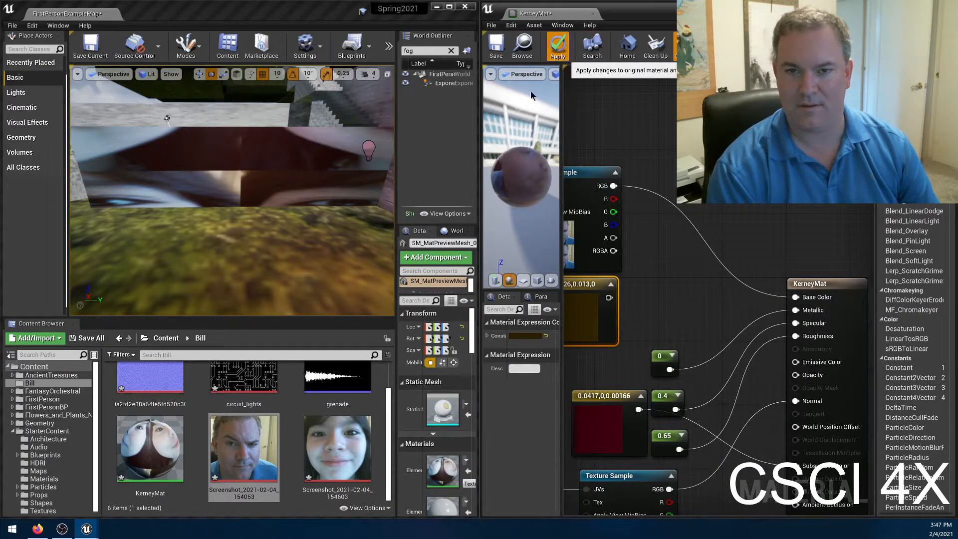
pyautogui.click(557, 45)
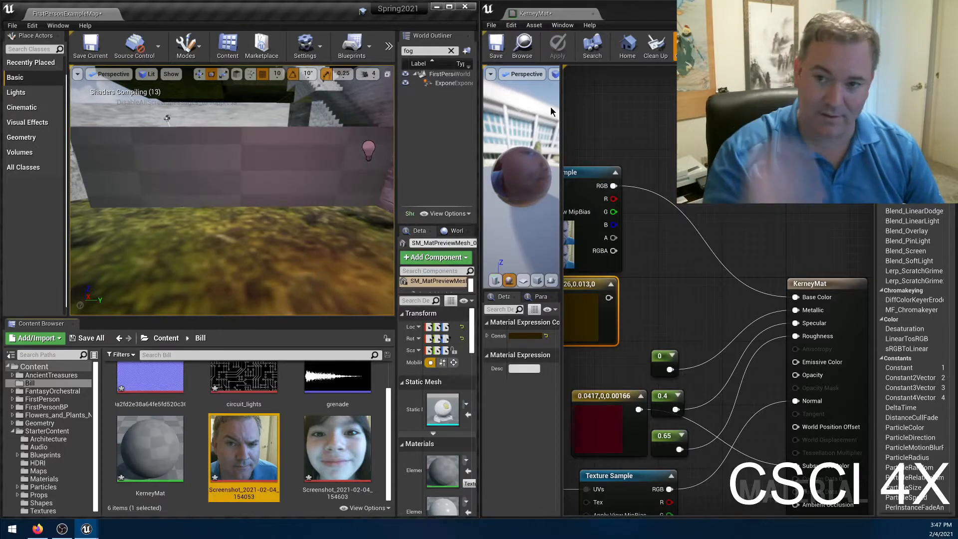
# Examine the newly applied face texture on the long wall from the front and from above in the level viewport.
pyautogui.moveTo(265, 165); pyautogui.dragTo(173, 197, button='right')
pyautogui.press('w')
pyautogui.press('e')
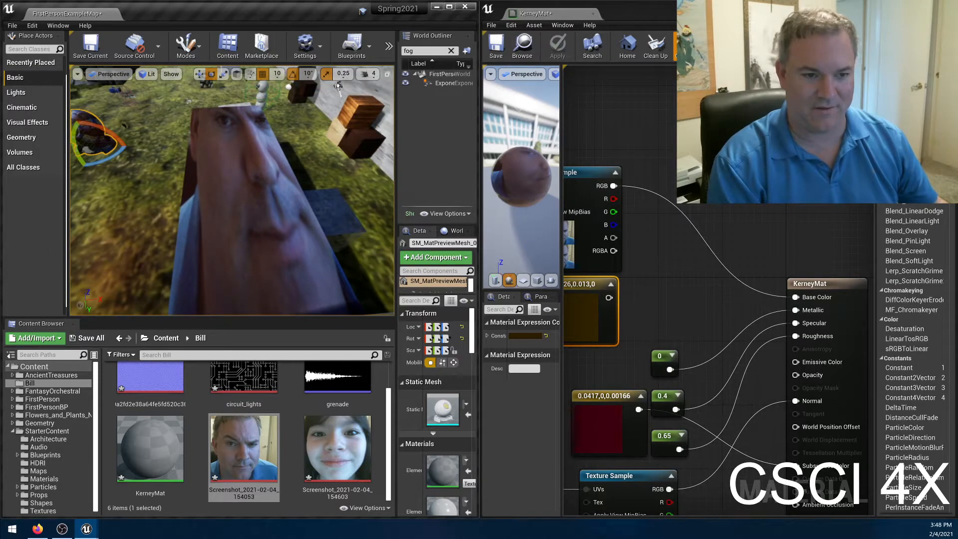
pyautogui.press('a')
pyautogui.moveTo(172, 197); pyautogui.dragTo(199, 178, button='right')
pyautogui.press('e')
pyautogui.press('q')
pyautogui.moveTo(214, 220); pyautogui.dragTo(298, 275, button='right')
pyautogui.press('e')
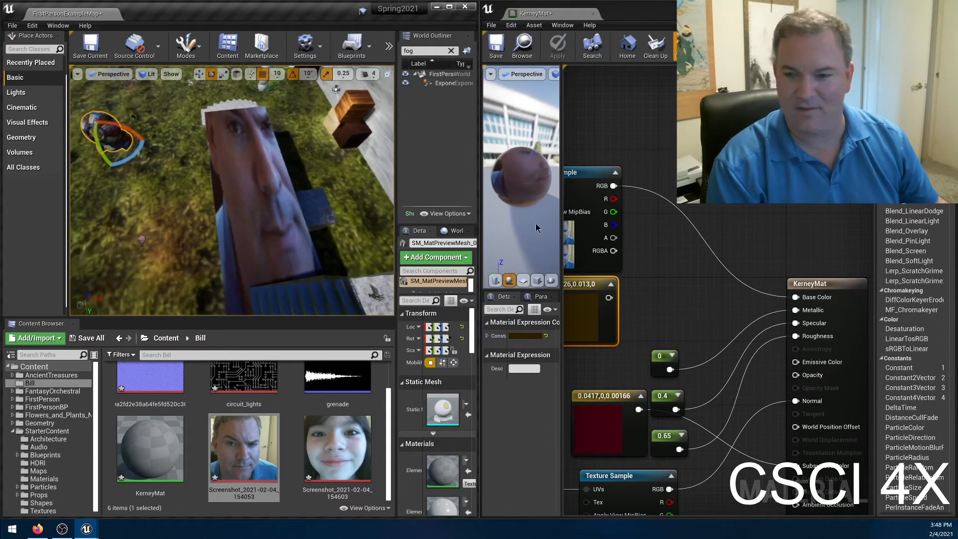
# Search for blend functions to attach to the output of the 0.026,0.013,0 color constant and look through the list.
pyautogui.moveTo(627, 298); pyautogui.dragTo(695, 290, button='right')
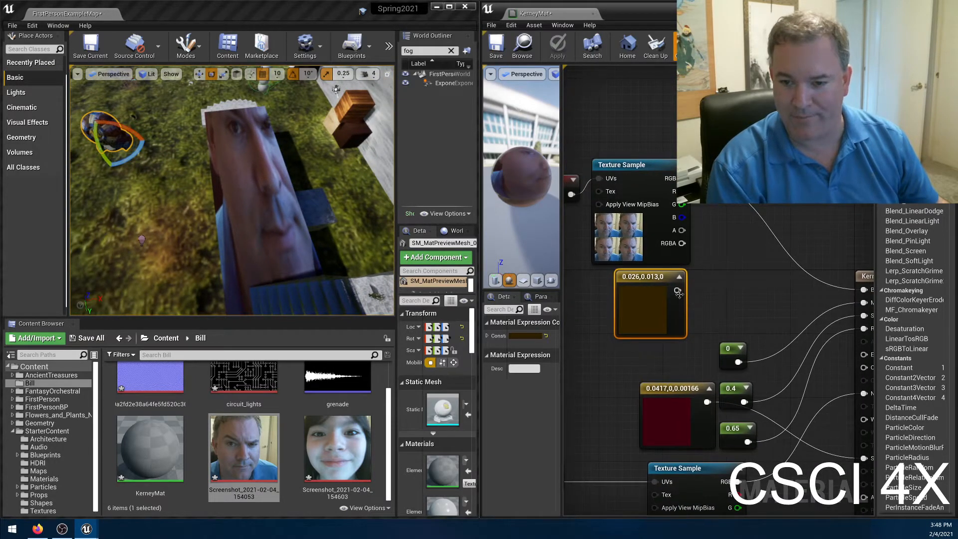
pyautogui.moveTo(678, 295); pyautogui.dragTo(719, 270)
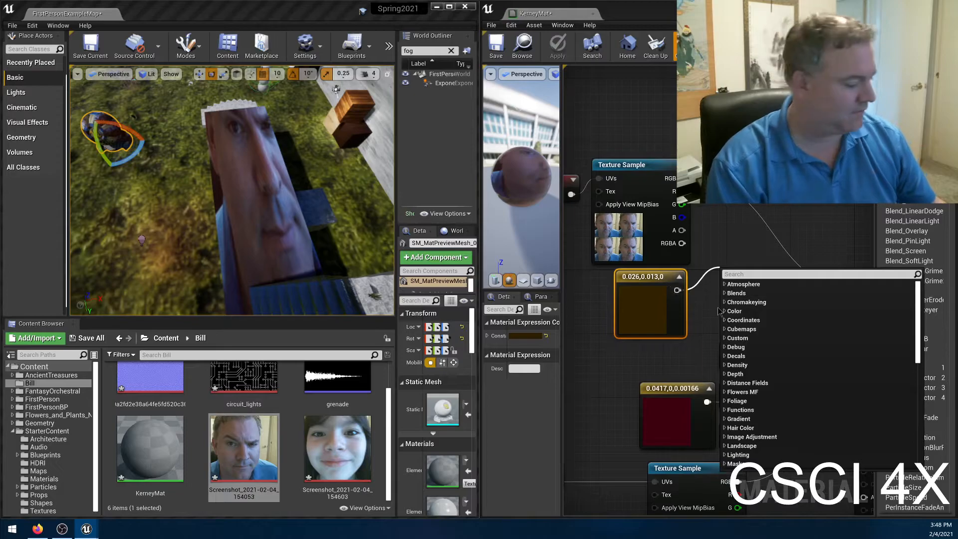
pyautogui.write('blend')
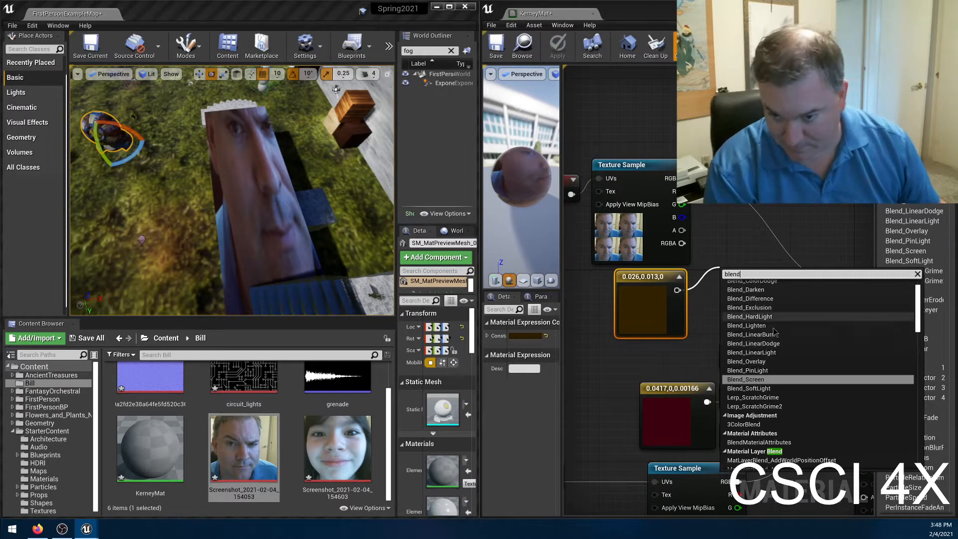
pyautogui.scroll(1, 772, 333)
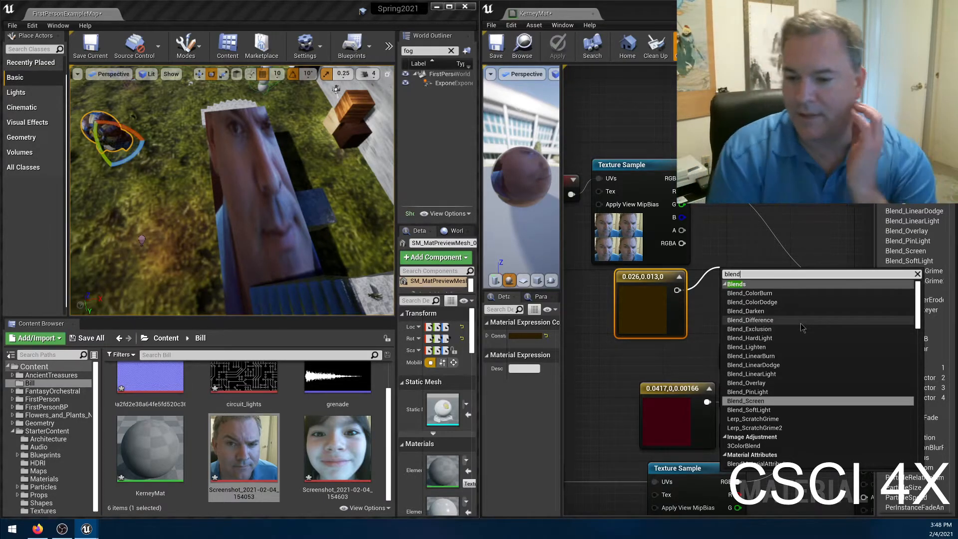
pyautogui.scroll(-3, 834, 367)
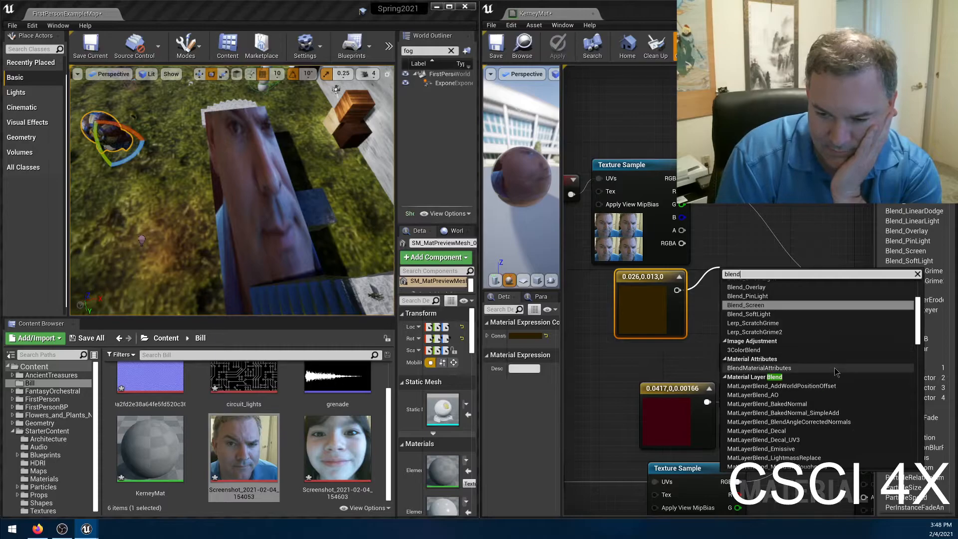
pyautogui.scroll(-5, 834, 367)
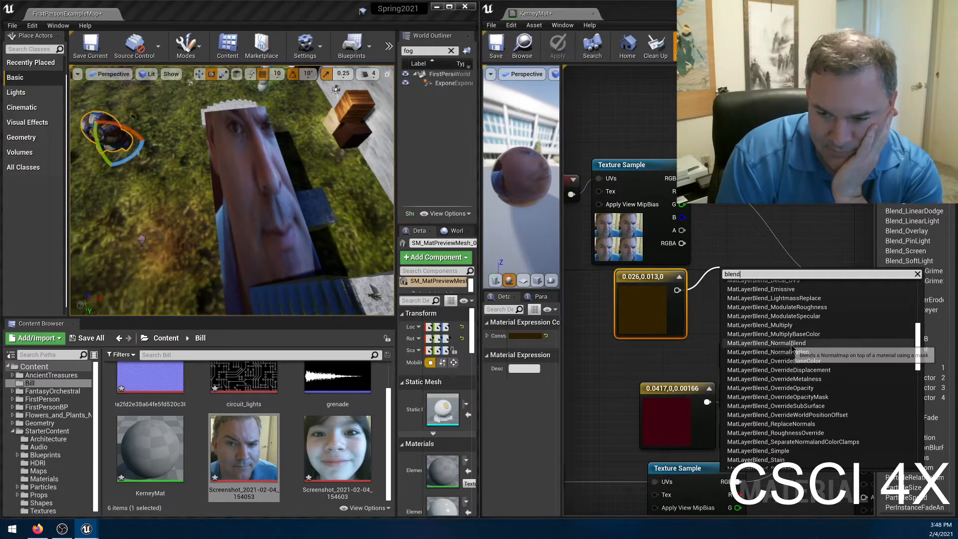
pyautogui.scroll(-3, 794, 389)
pyautogui.scroll(-3, 794, 396)
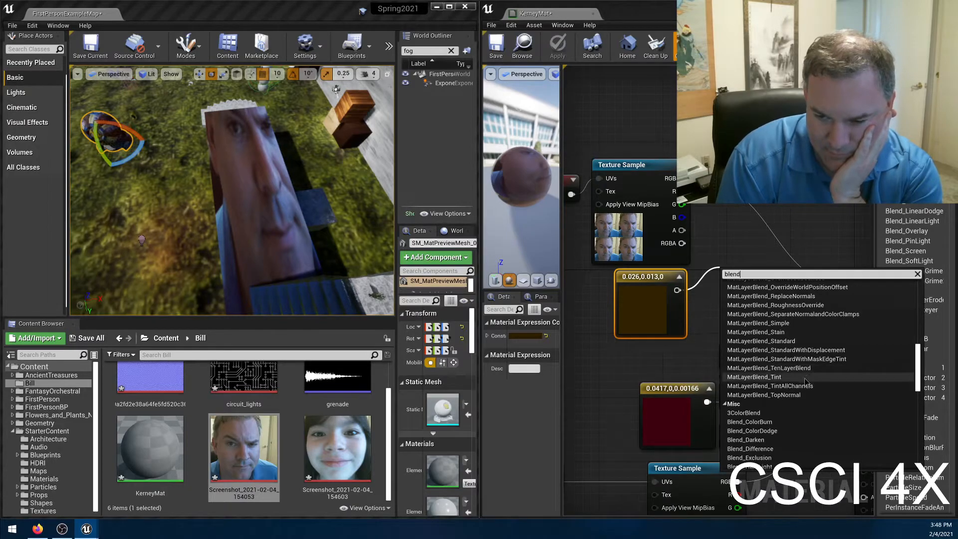
pyautogui.scroll(-6, 804, 382)
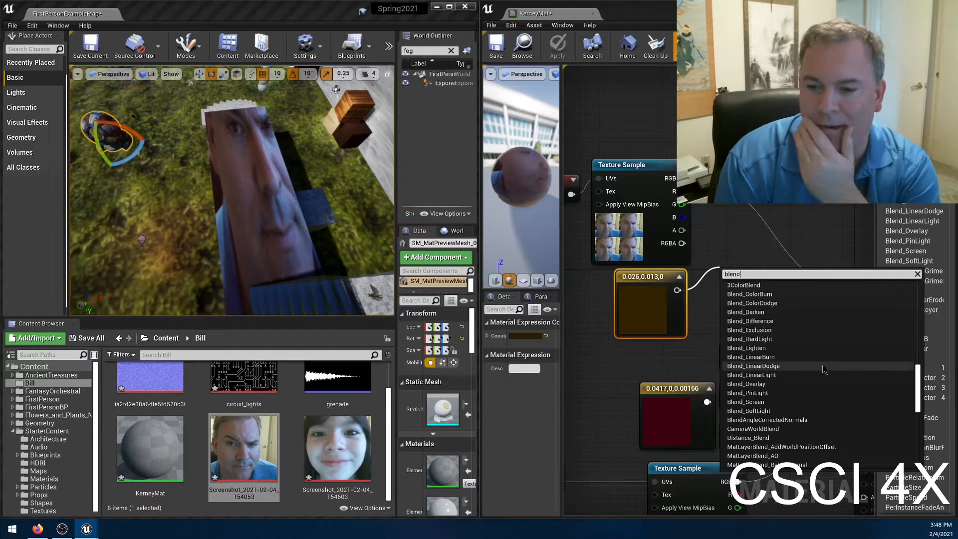
pyautogui.scroll(-4, 823, 369)
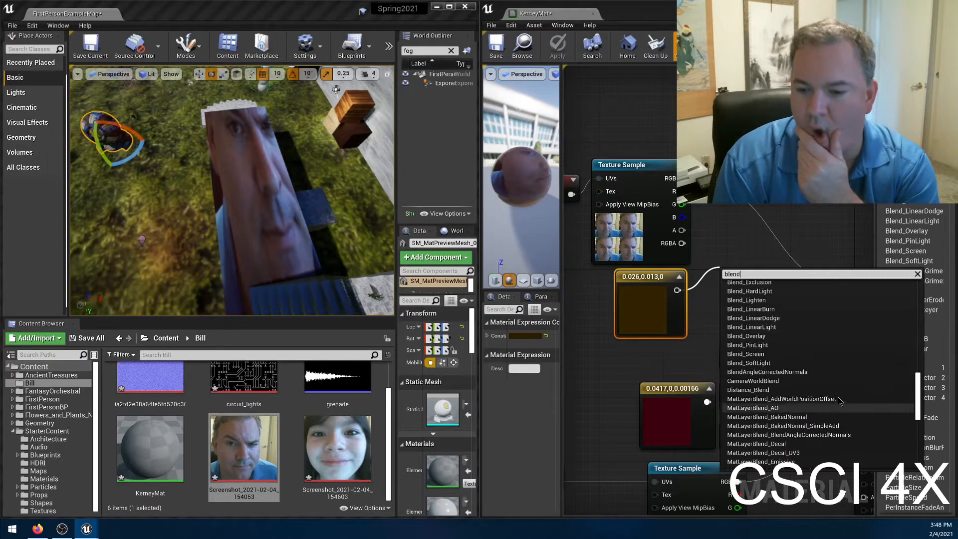
pyautogui.scroll(2, 803, 319)
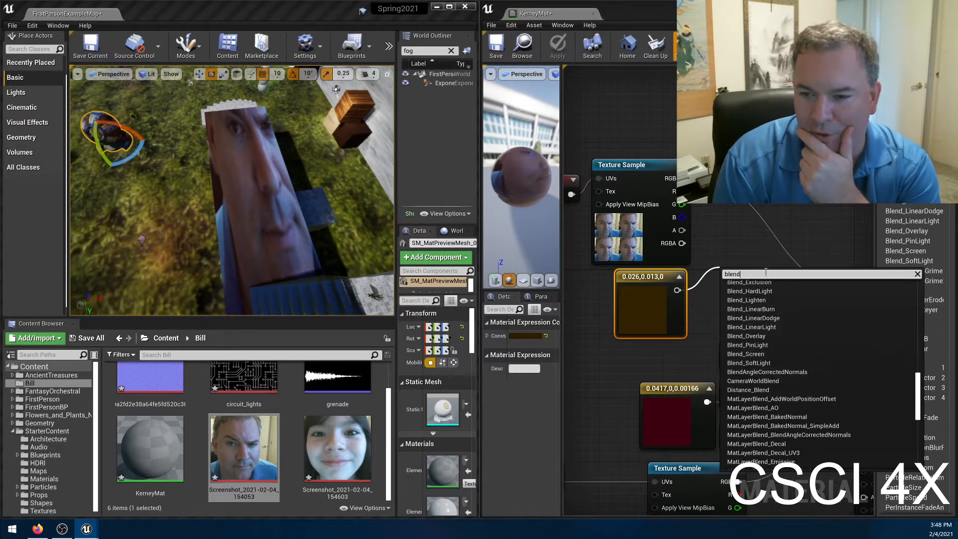
# Add a Multiply node with the face texture on A and the brown color constant on B, connect it to Base Color, and apply.
pyautogui.write('multi')
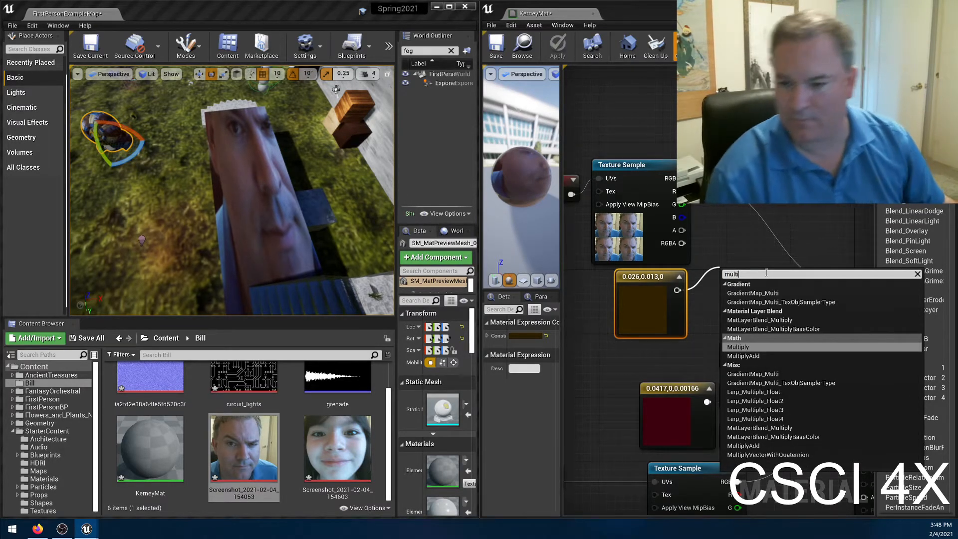
pyautogui.click(738, 346)
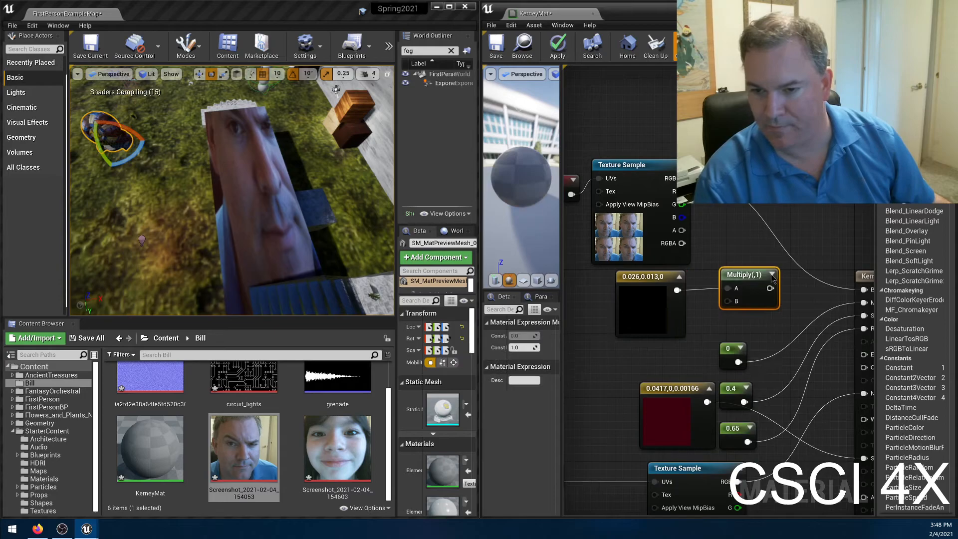
pyautogui.moveTo(757, 273); pyautogui.dragTo(755, 243)
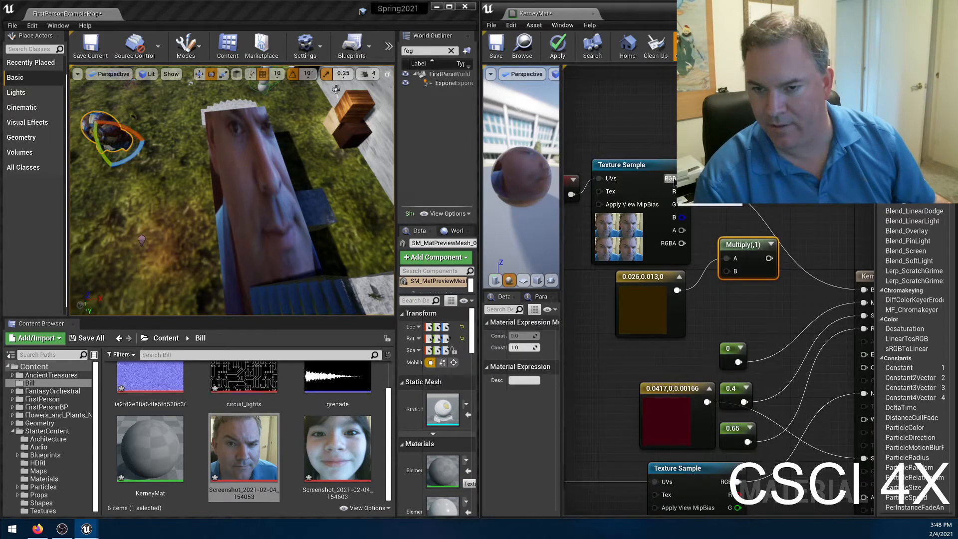
pyautogui.moveTo(748, 204); pyautogui.dragTo(727, 258)
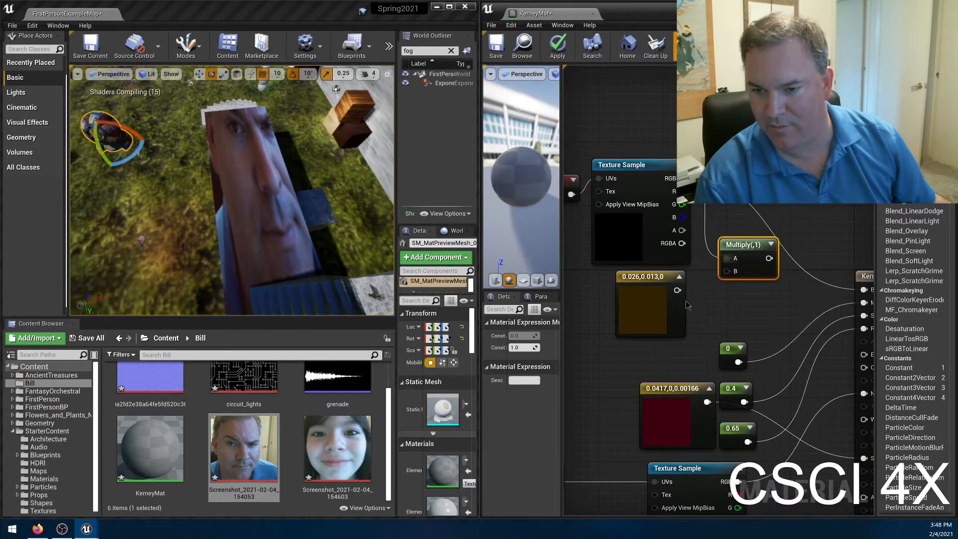
pyautogui.moveTo(676, 290); pyautogui.dragTo(838, 289)
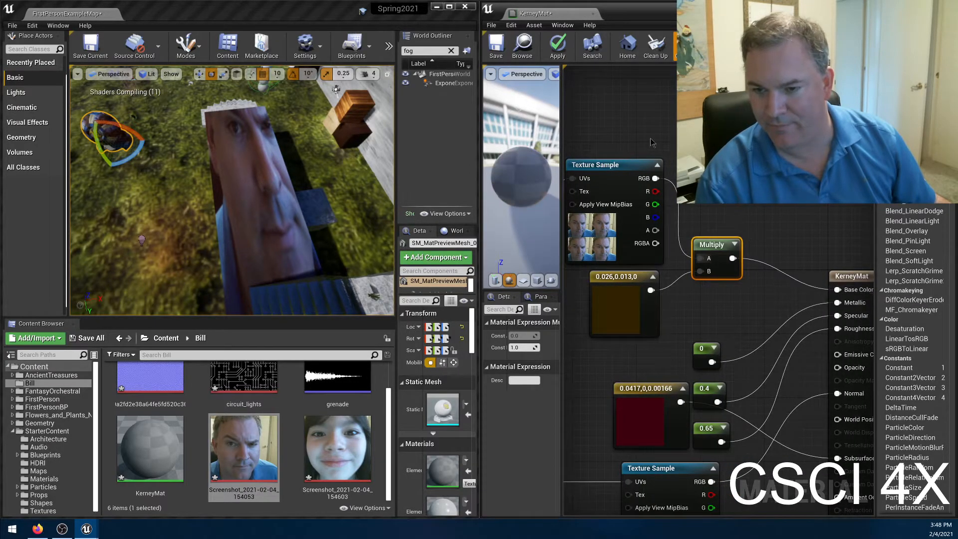
pyautogui.click(558, 49)
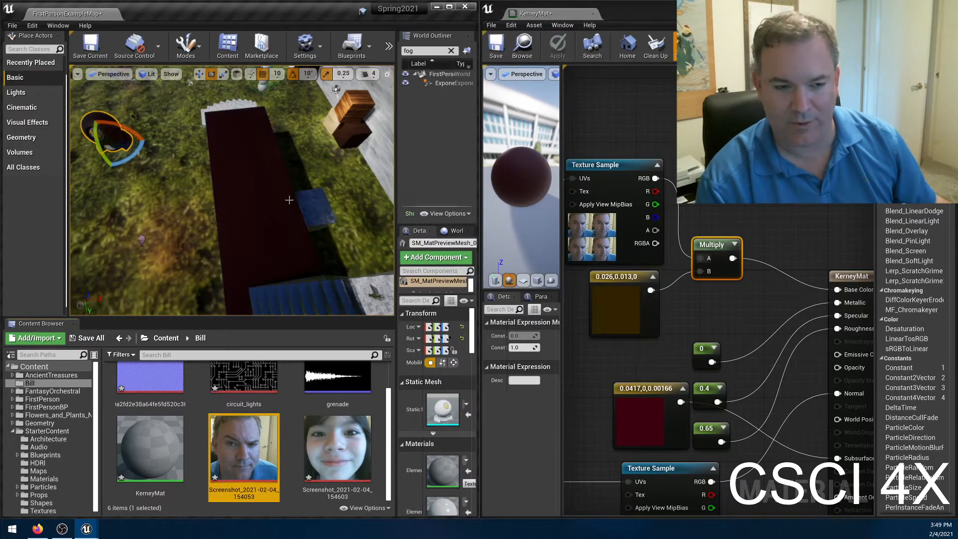
# Brighten the color constant feeding the Multiply node to 0.284, 0.142, 0, apply the material, and view it on the wall.
pyautogui.moveTo(231, 190); pyautogui.dragTo(291, 191, button='right')
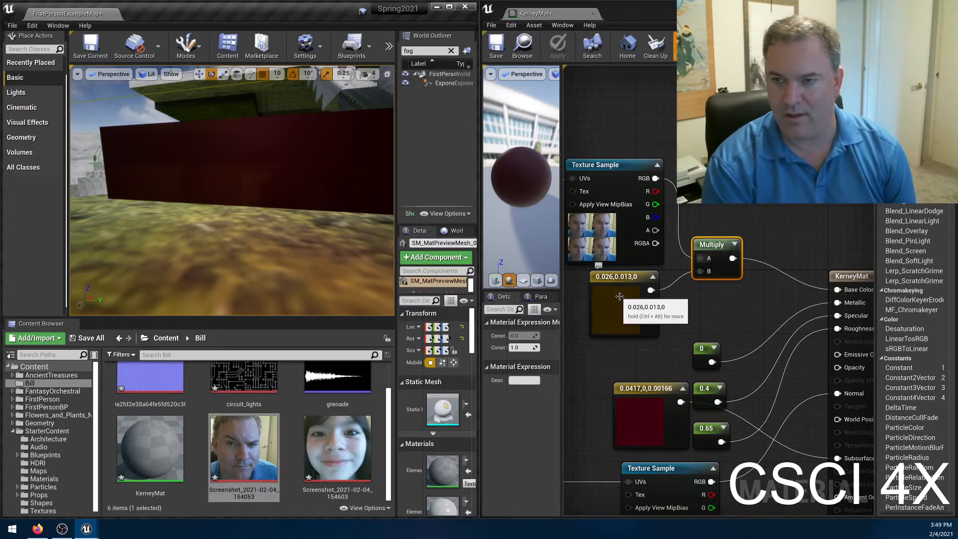
pyautogui.doubleClick(625, 312)
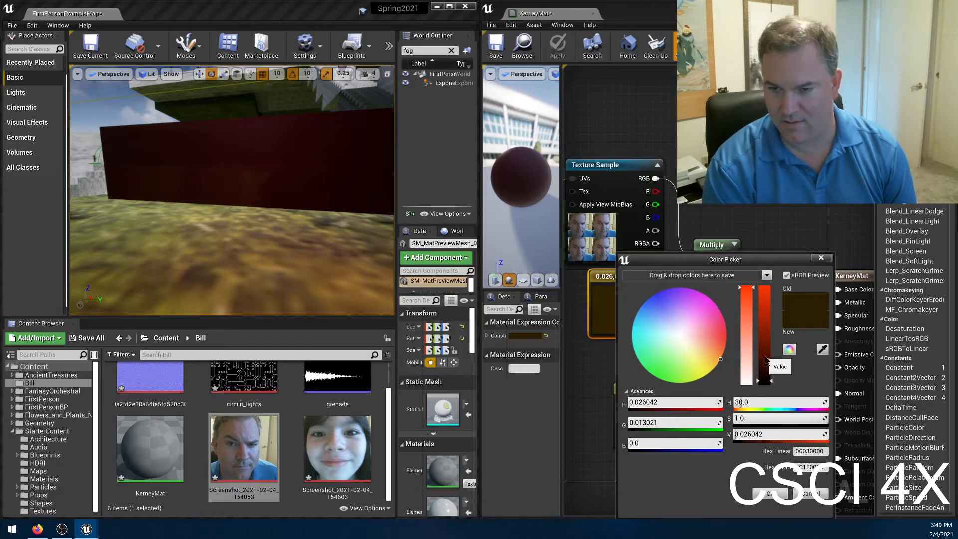
pyautogui.click(764, 357)
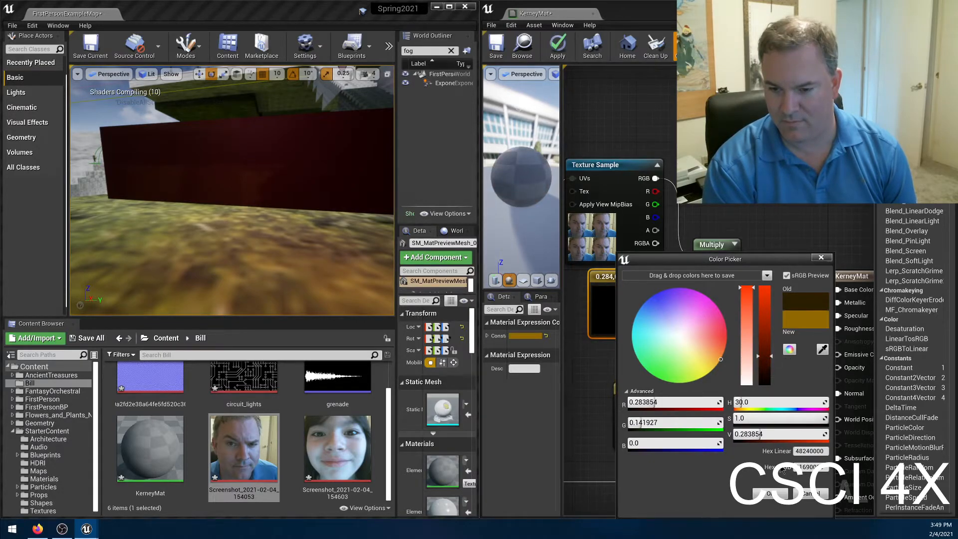
pyautogui.click(769, 494)
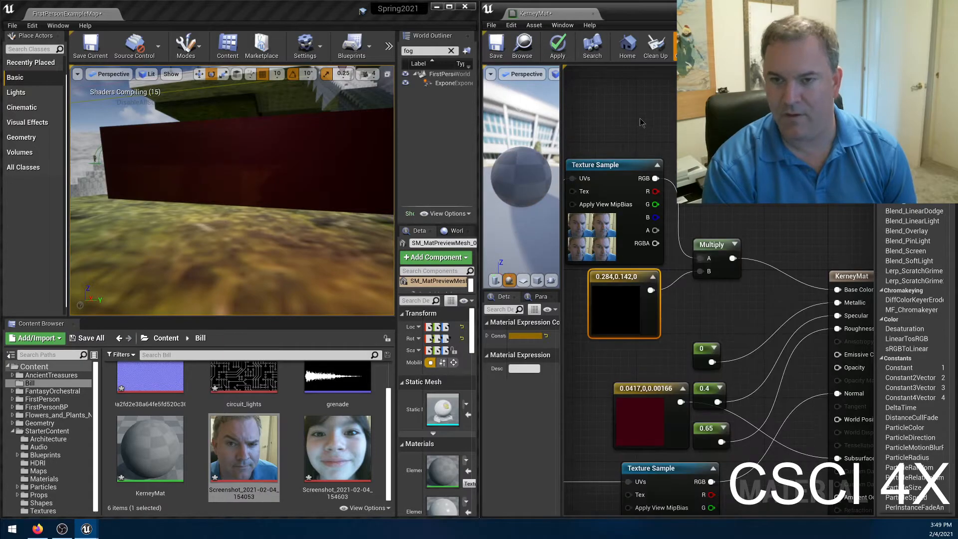
pyautogui.click(557, 47)
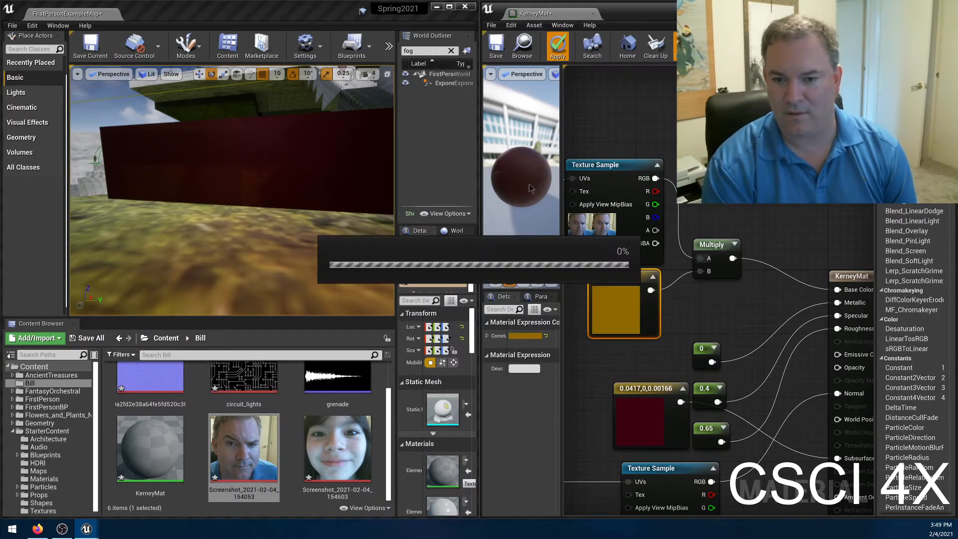
pyautogui.moveTo(267, 215); pyautogui.dragTo(387, 244, button='right')
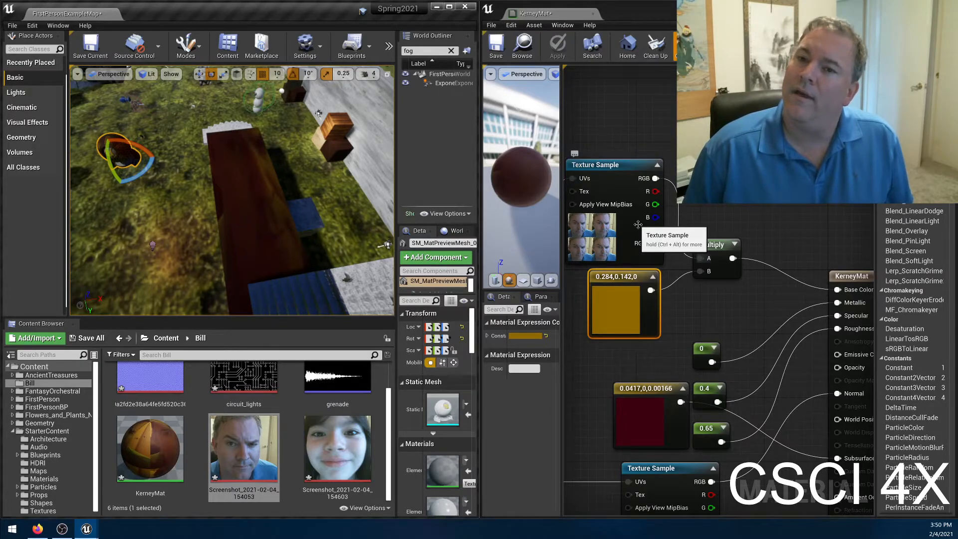
# Examine the landscape's grass texture beyond the wall, from a distance down to a close-up of the ground.
pyautogui.moveTo(279, 200); pyautogui.dragTo(201, 202, button='right')
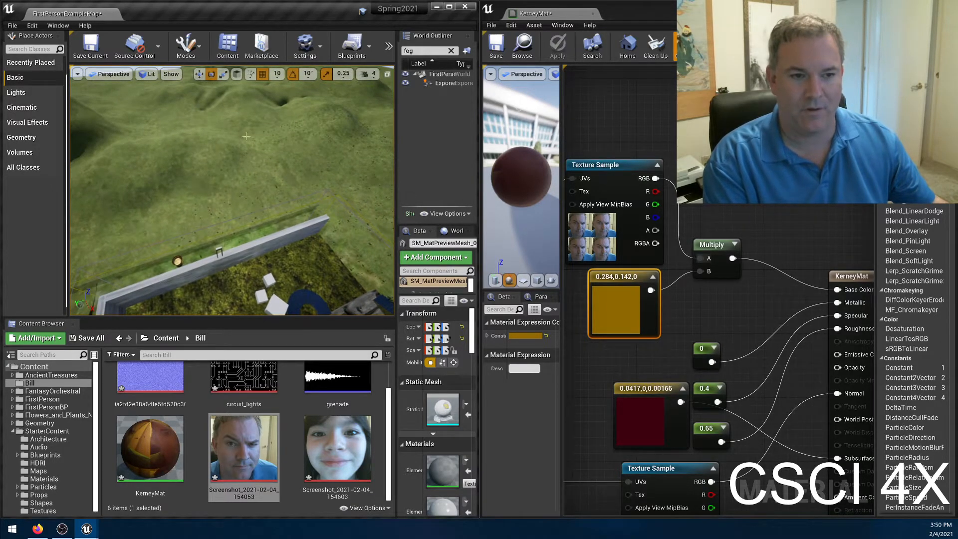
pyautogui.press('w')
pyautogui.moveTo(223, 205); pyautogui.dragTo(195, 213, button='right')
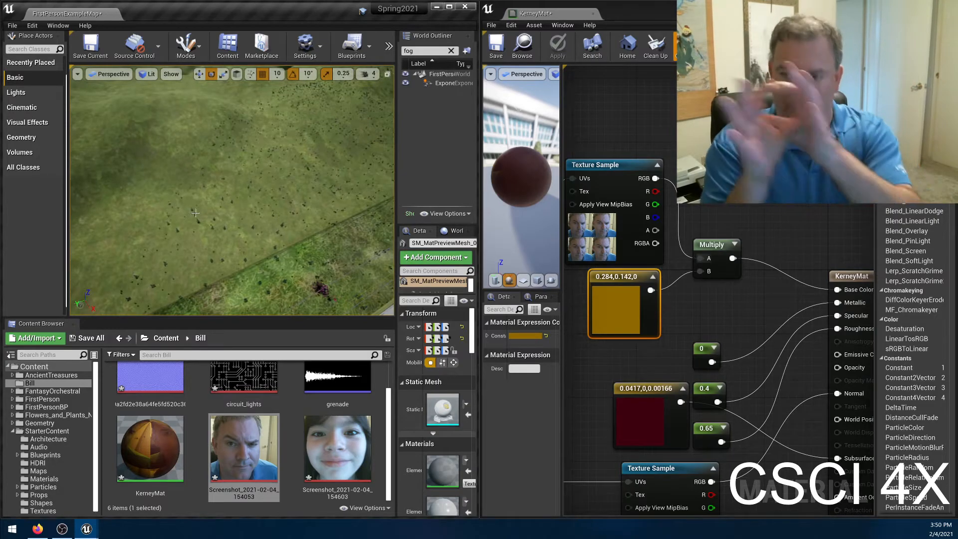
pyautogui.press('w')
pyautogui.moveTo(195, 213); pyautogui.dragTo(200, 249, button='right')
pyautogui.press('w')
pyautogui.press('s')
pyautogui.press('w')
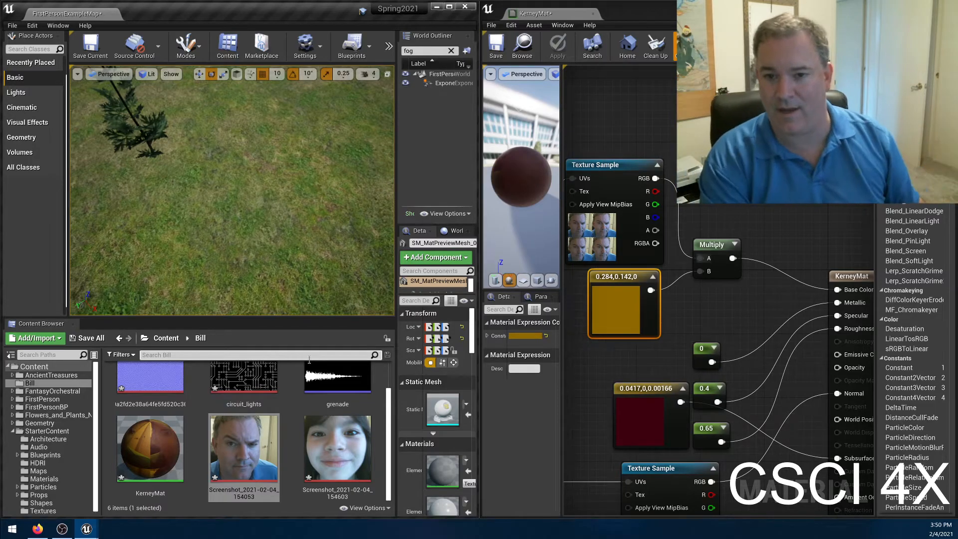
# Compare the upper TexCoord[0] setup in the graph with the grass tiling across the whole landscape seen from afar.
pyautogui.moveTo(613, 121); pyautogui.dragTo(746, 149, button='right')
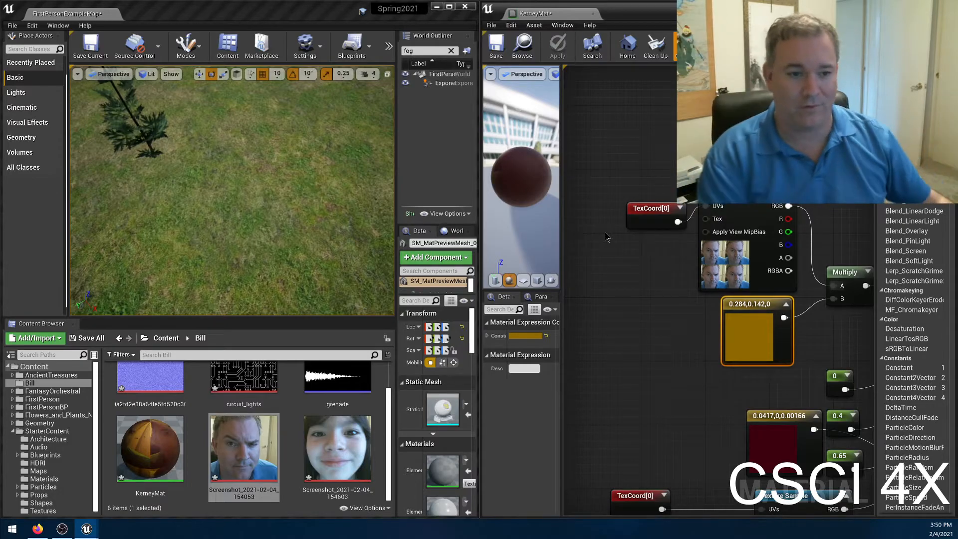
pyautogui.press('s')
pyautogui.moveTo(280, 177); pyautogui.dragTo(281, 174, button='right')
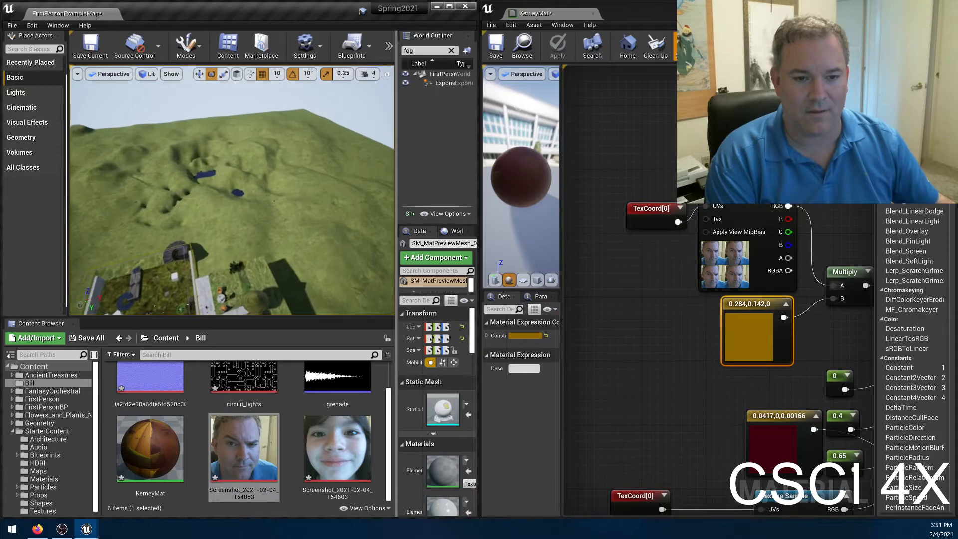
pyautogui.moveTo(281, 173); pyautogui.dragTo(226, 188, button='right')
pyautogui.press('w')
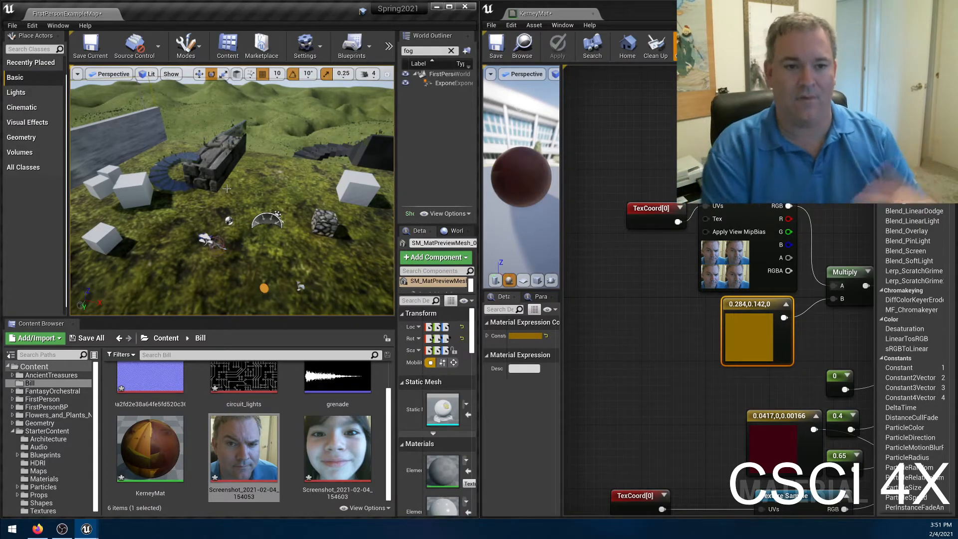
pyautogui.moveTo(261, 123); pyautogui.dragTo(260, 36)
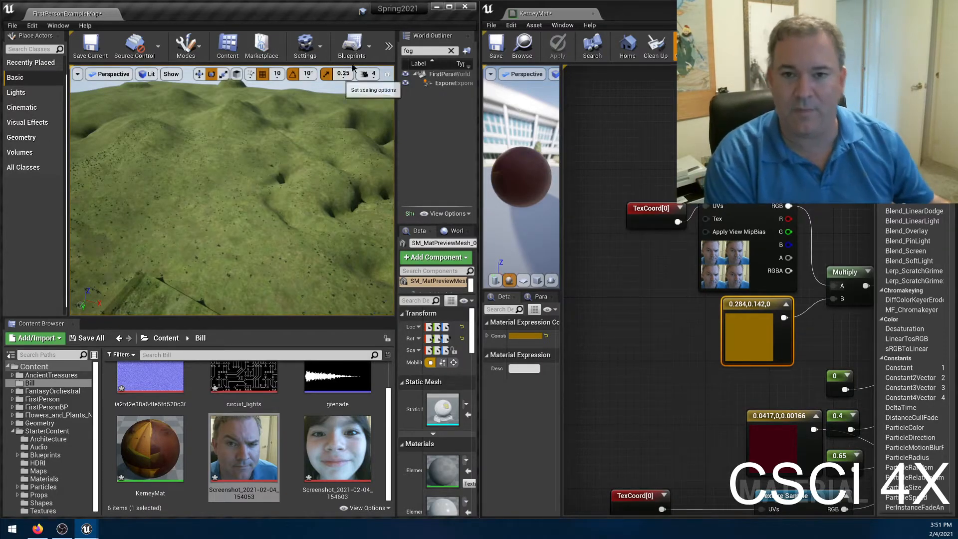
# Save and close the KerneyMat material, and maximize the level editor window.
pyautogui.click(497, 51)
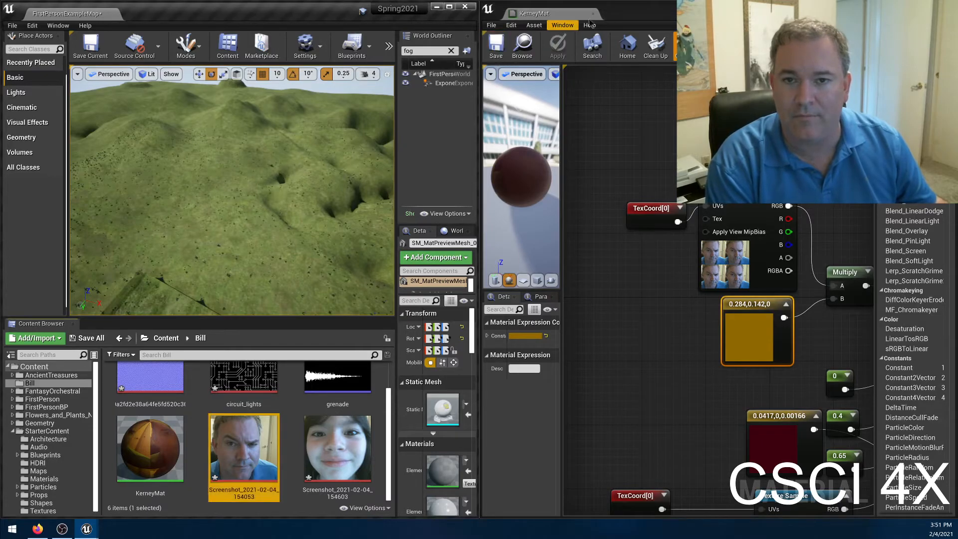
pyautogui.click(592, 13)
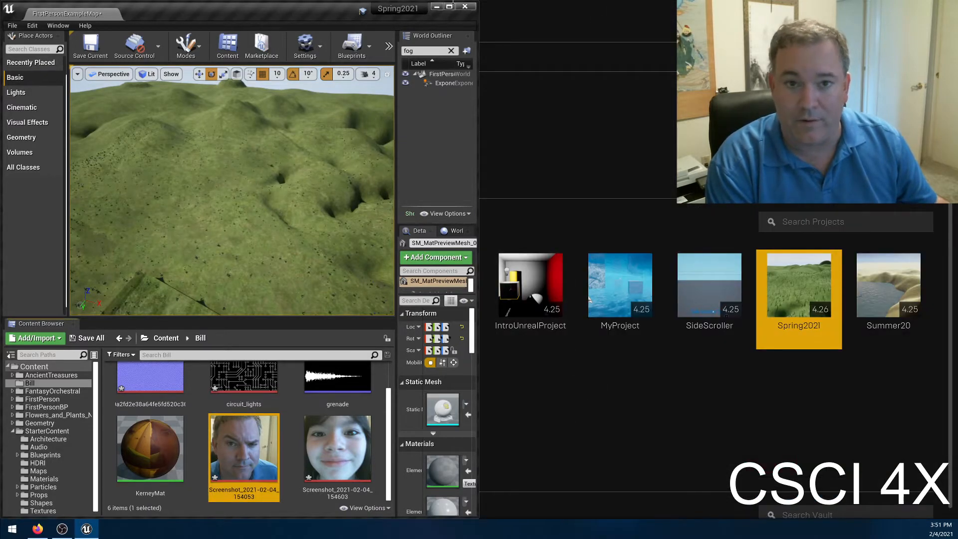
pyautogui.click(449, 6)
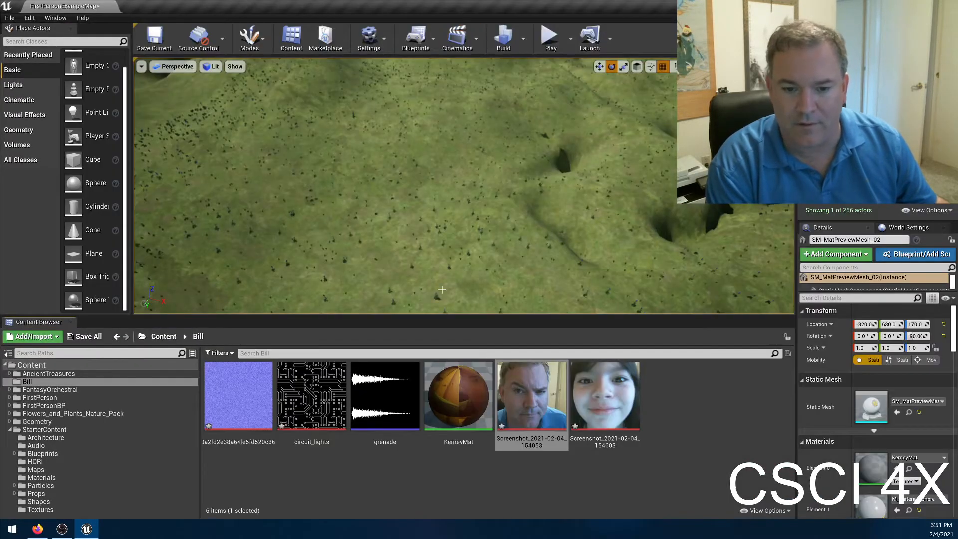
# Open the M_Ground_Grass material from the StarterContent Materials folder in a maximized material editor.
pyautogui.click(283, 479)
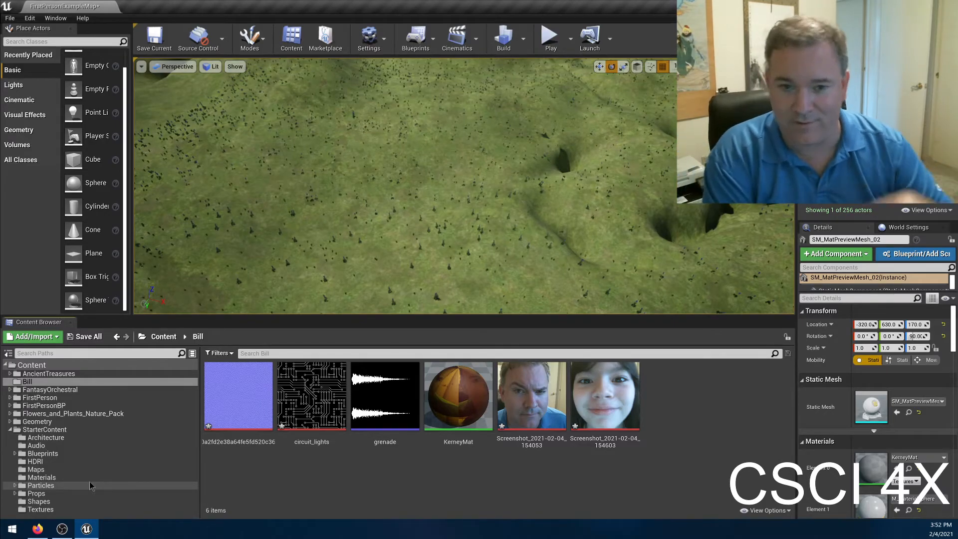
pyautogui.moveTo(309, 240); pyautogui.dragTo(393, 225, button='right')
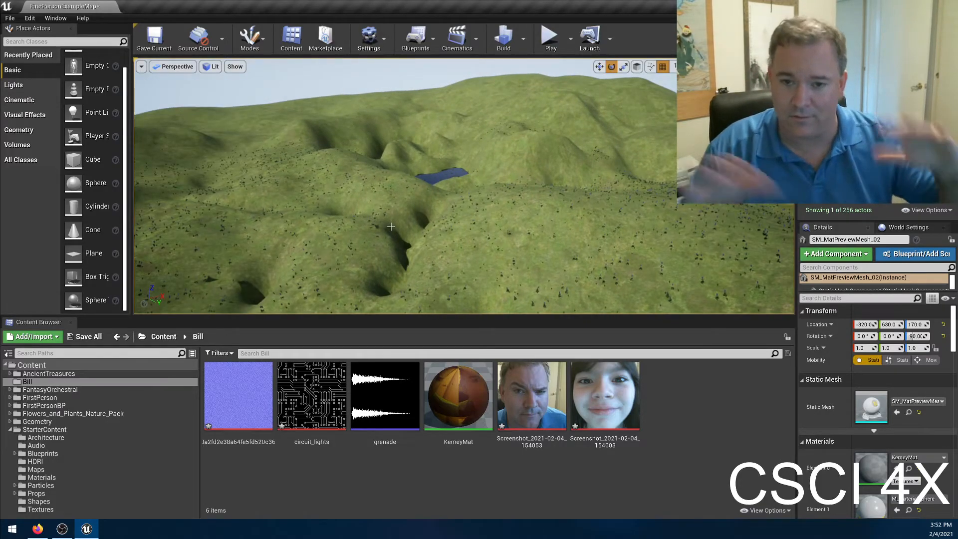
pyautogui.click(83, 478)
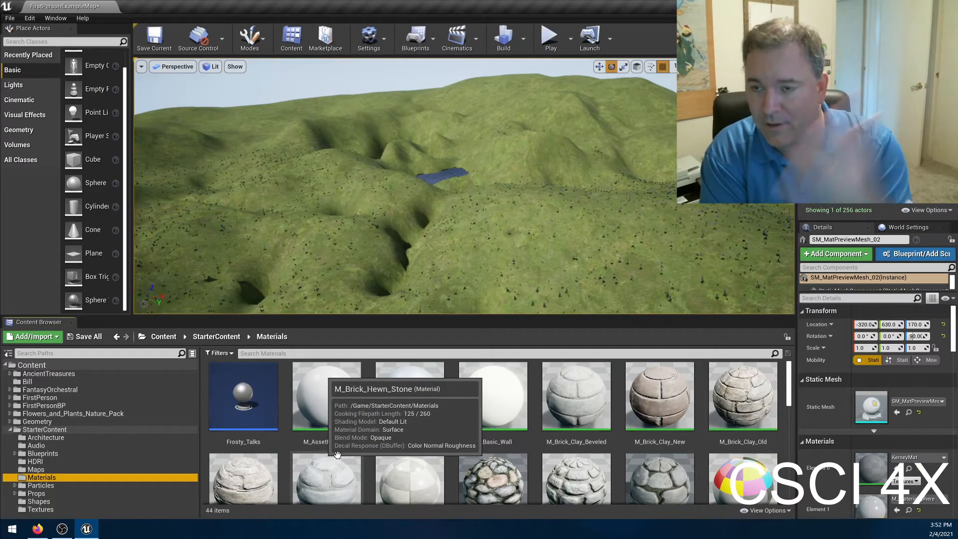
pyautogui.scroll(-4, 537, 418)
pyautogui.scroll(1, 538, 418)
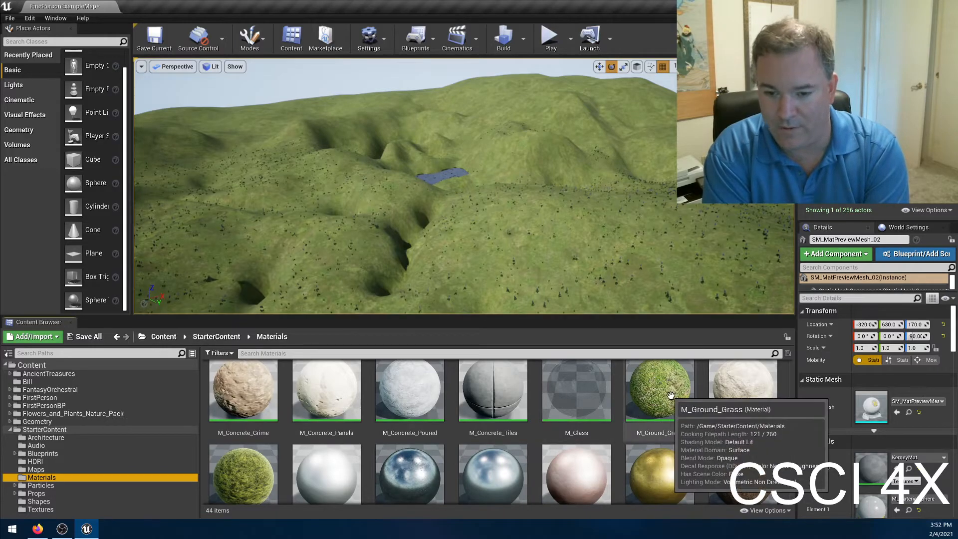
pyautogui.scroll(-2, 243, 443)
pyautogui.scroll(2, 244, 442)
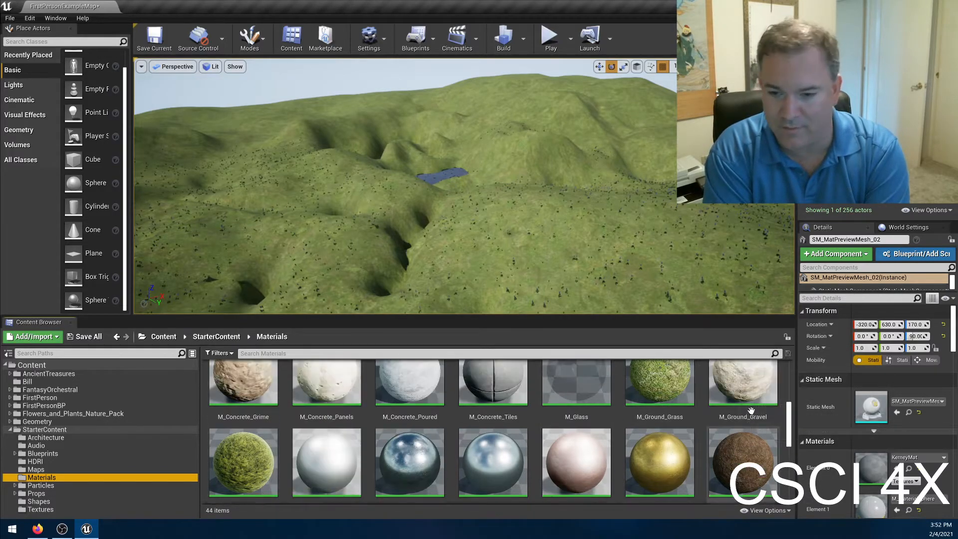
pyautogui.doubleClick(658, 397)
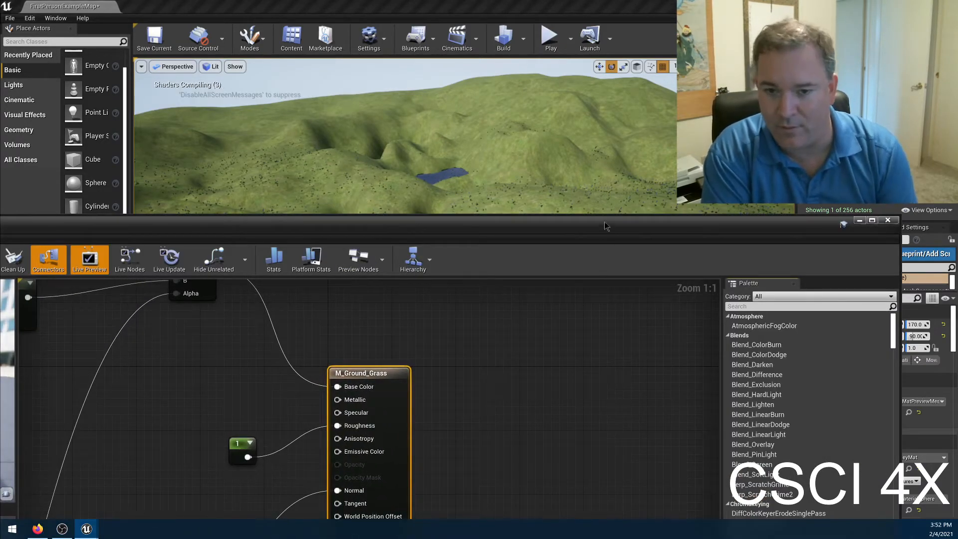
# Examine the M_Ground_Grass graph's Micro Texture Variation, BaseColorTextureSamples and Base Color tint groups.
pyautogui.scroll(-5, 327, 261)
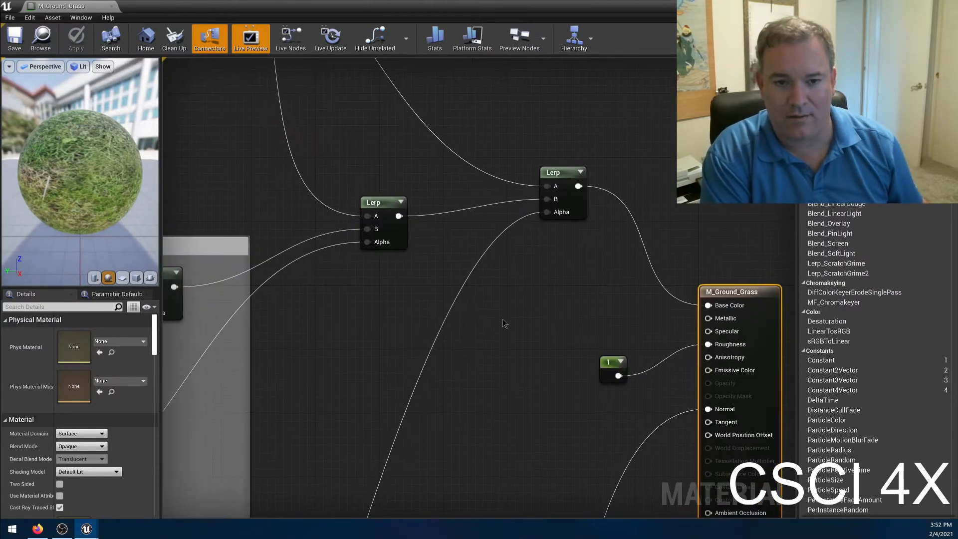
pyautogui.moveTo(332, 221); pyautogui.dragTo(599, 293, button='right')
pyautogui.moveTo(467, 222); pyautogui.dragTo(410, 257, button='right')
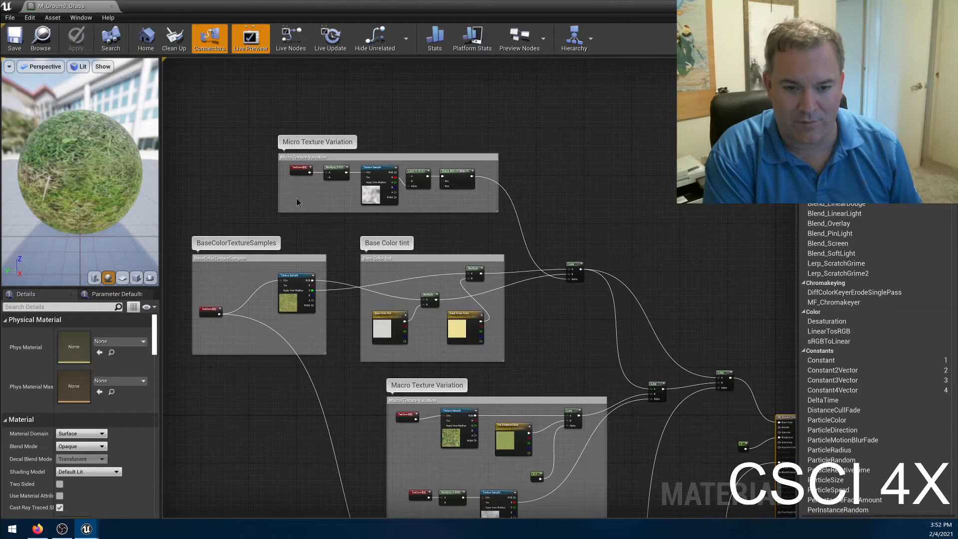
pyautogui.scroll(3, 409, 334)
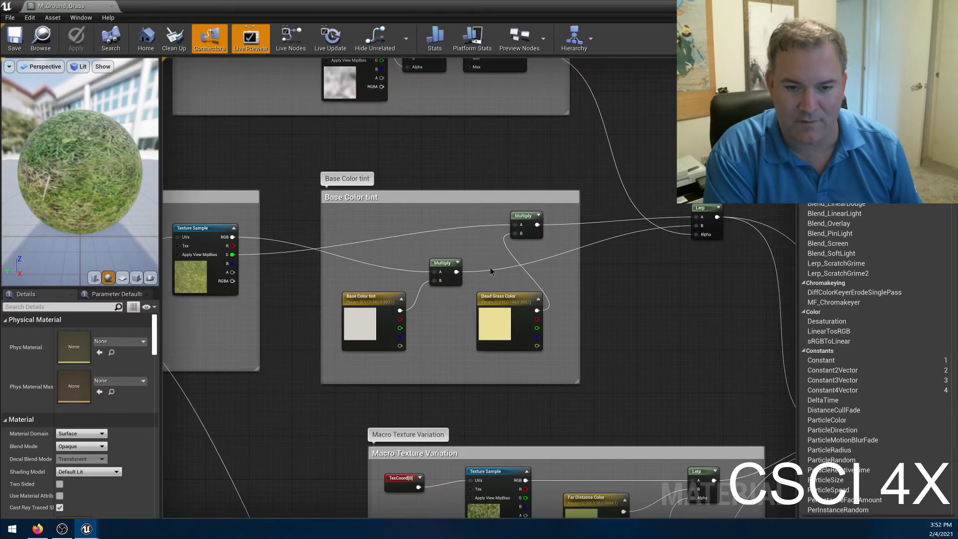
pyautogui.moveTo(668, 274); pyautogui.dragTo(648, 350, button='right')
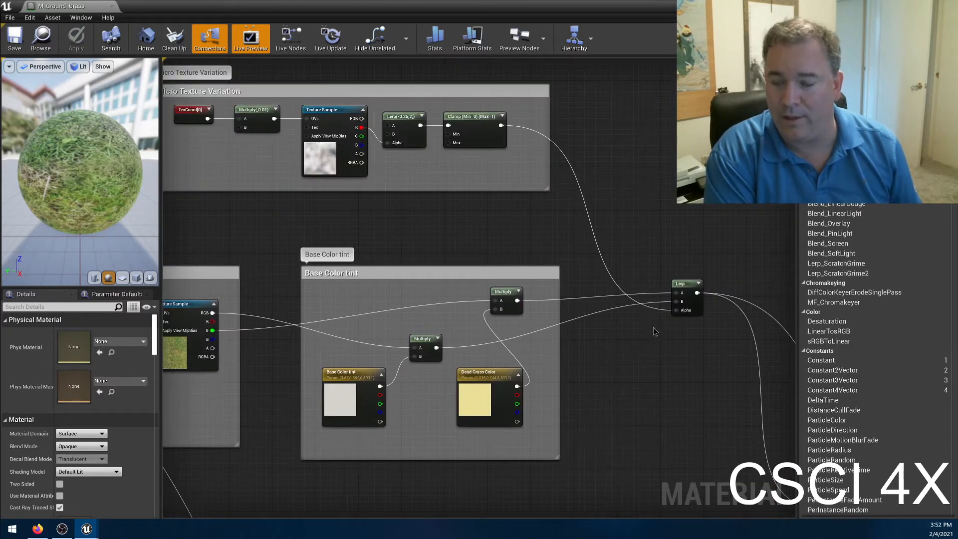
pyautogui.moveTo(384, 257); pyautogui.dragTo(522, 287, button='right')
pyautogui.moveTo(428, 306); pyautogui.dragTo(519, 209, button='right')
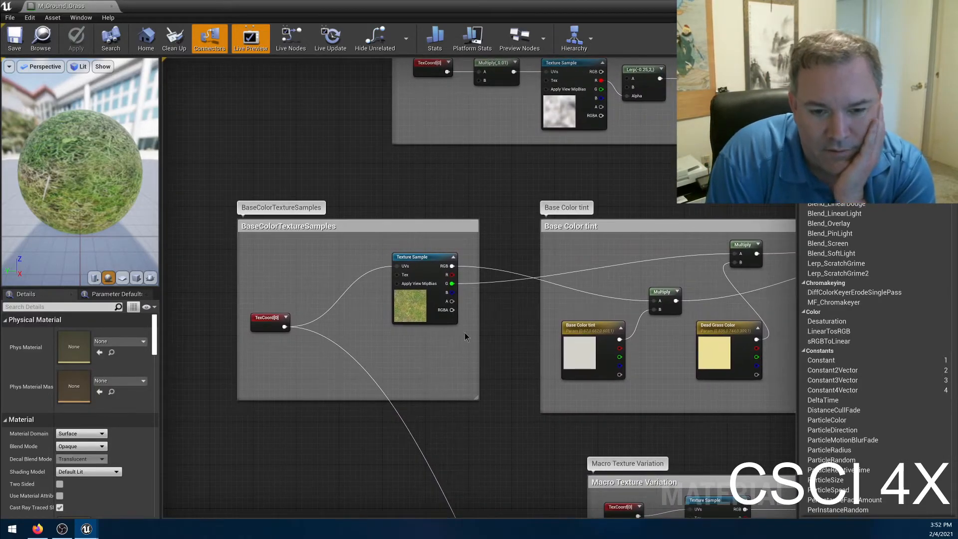
pyautogui.scroll(2, 449, 349)
pyautogui.scroll(-3, 501, 247)
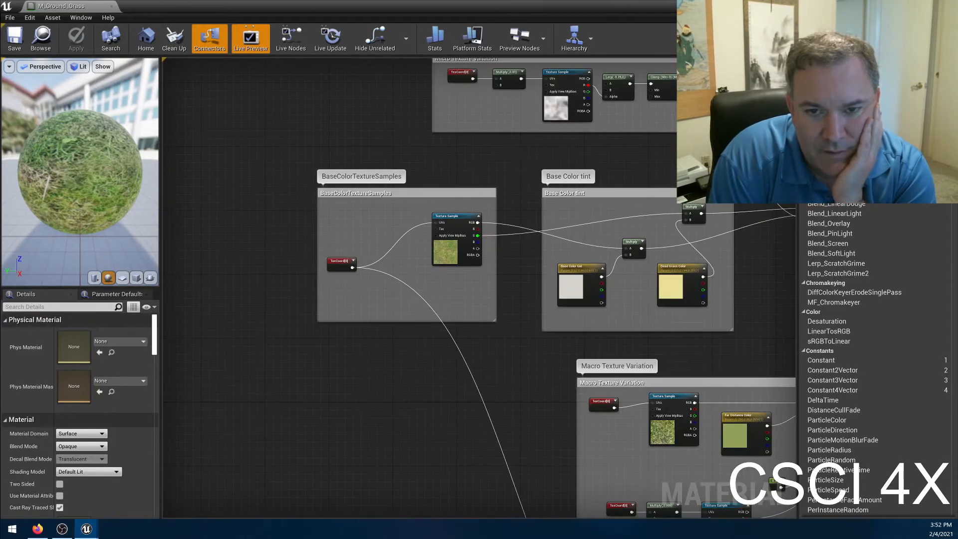
pyautogui.moveTo(548, 144); pyautogui.dragTo(496, 226, button='right')
pyautogui.scroll(4, 495, 217)
pyautogui.scroll(-8, 501, 297)
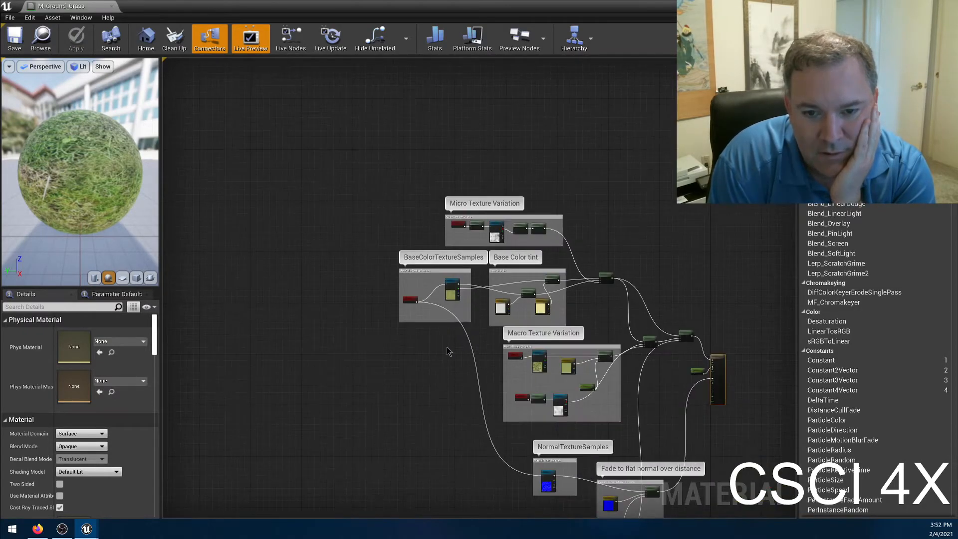
# Examine the Macro Texture Variation group and the normal, large-scale tiling and camera-gradient groups of the grass material.
pyautogui.moveTo(449, 342); pyautogui.dragTo(393, 319, button='right')
pyautogui.scroll(6, 392, 319)
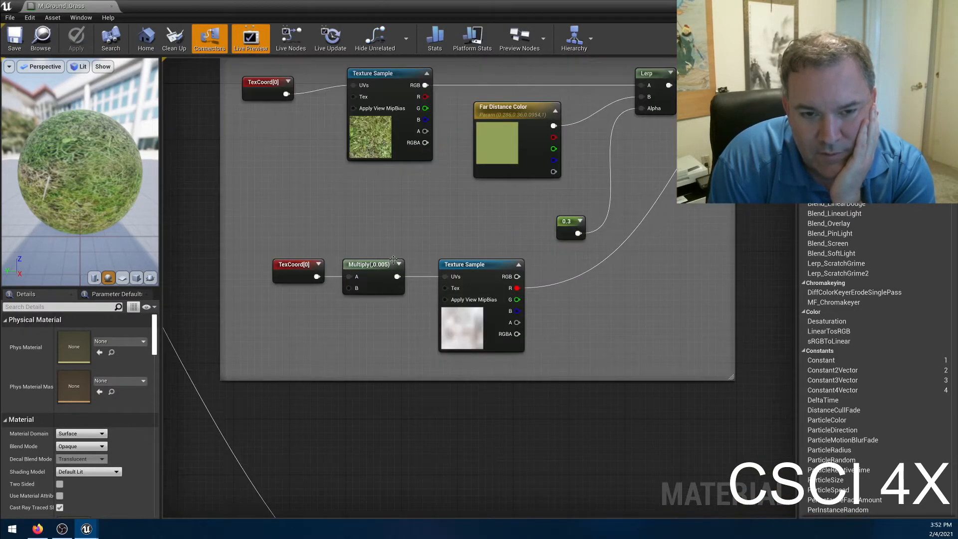
pyautogui.scroll(-5, 393, 260)
pyautogui.scroll(2, 349, 293)
pyautogui.moveTo(299, 234); pyautogui.dragTo(286, 306, button='right')
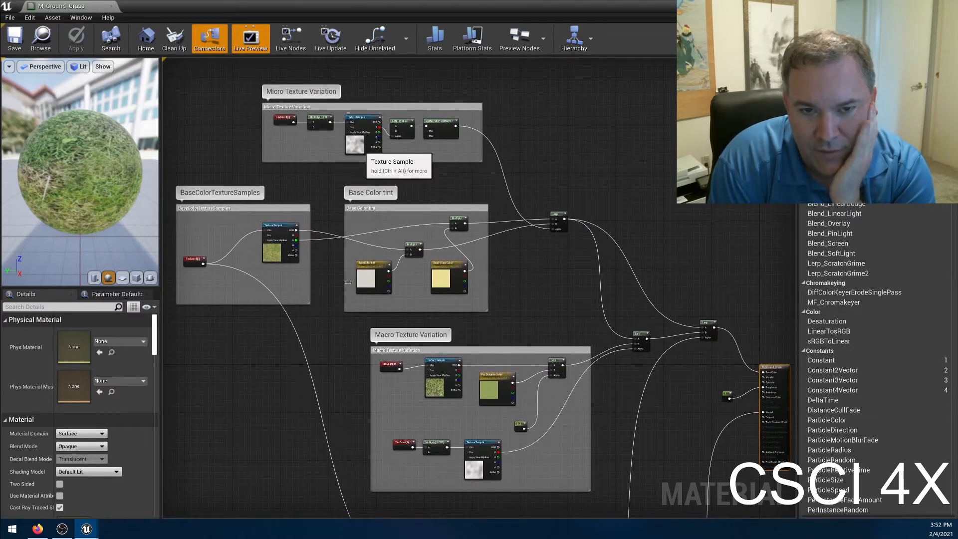
pyautogui.moveTo(404, 447); pyautogui.dragTo(402, 395, button='right')
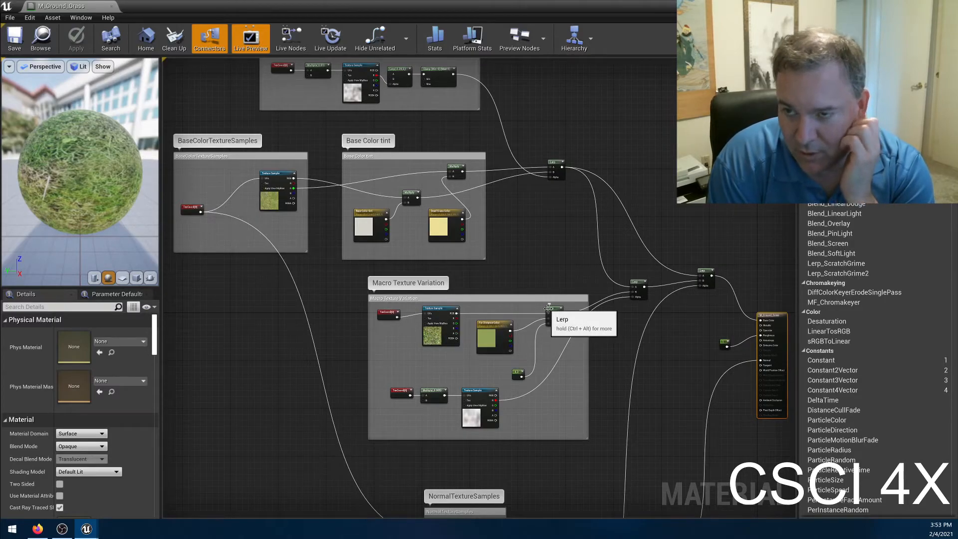
pyautogui.moveTo(285, 409); pyautogui.dragTo(289, 262, button='right')
pyautogui.moveTo(375, 411); pyautogui.dragTo(427, 232, button='right')
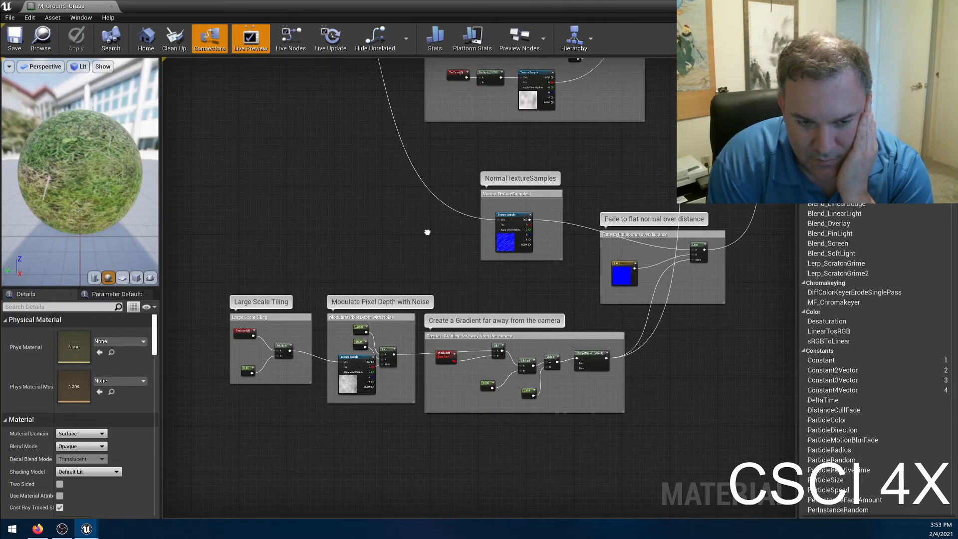
pyautogui.moveTo(427, 232); pyautogui.dragTo(317, 326, button='right')
pyautogui.moveTo(526, 242); pyautogui.dragTo(492, 443, button='right')
pyautogui.moveTo(541, 312); pyautogui.dragTo(576, 443, button='right')
# Inspect the tiling settings of the TexCoord[0] node in Micro Texture Variation and the node chain leading to Clamp.
pyautogui.scroll(4, 471, 292)
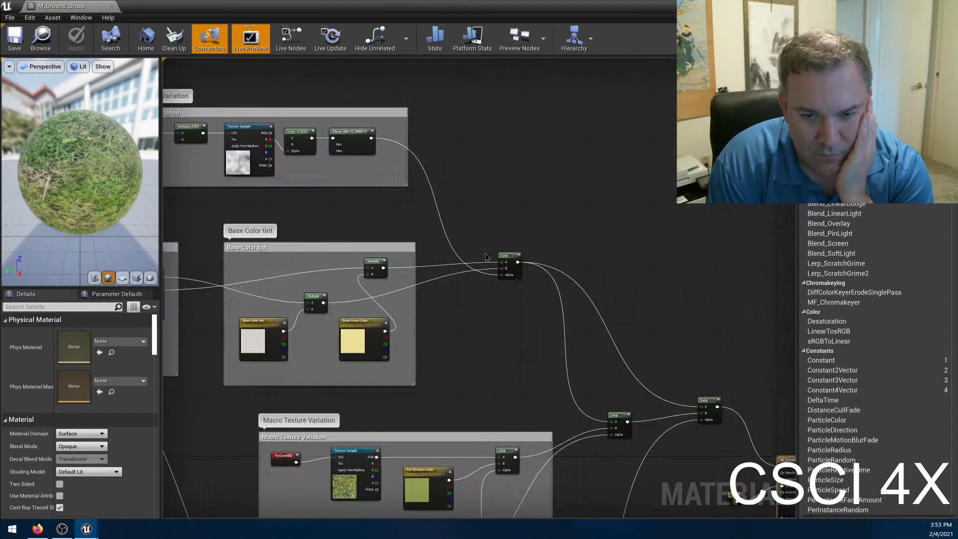
pyautogui.moveTo(433, 302); pyautogui.dragTo(680, 368, button='right')
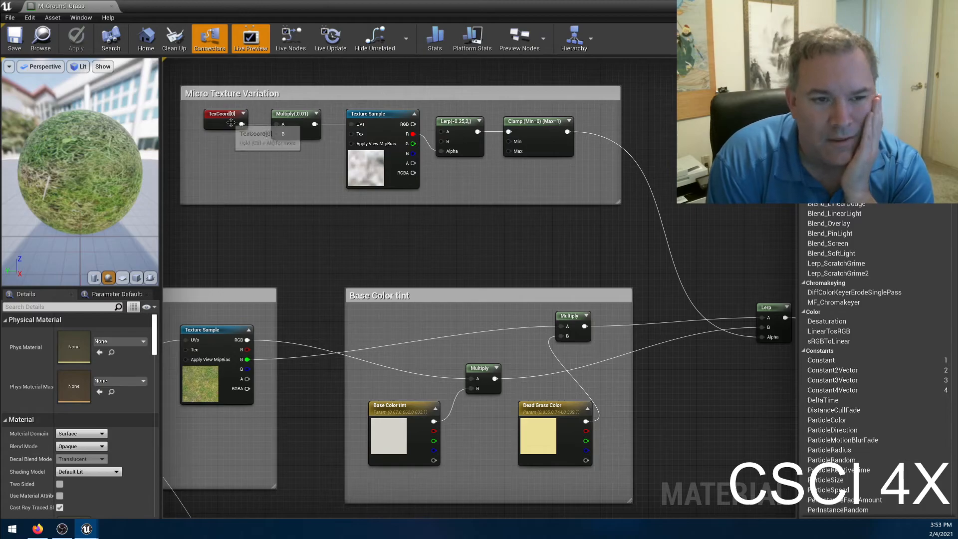
pyautogui.click(231, 123)
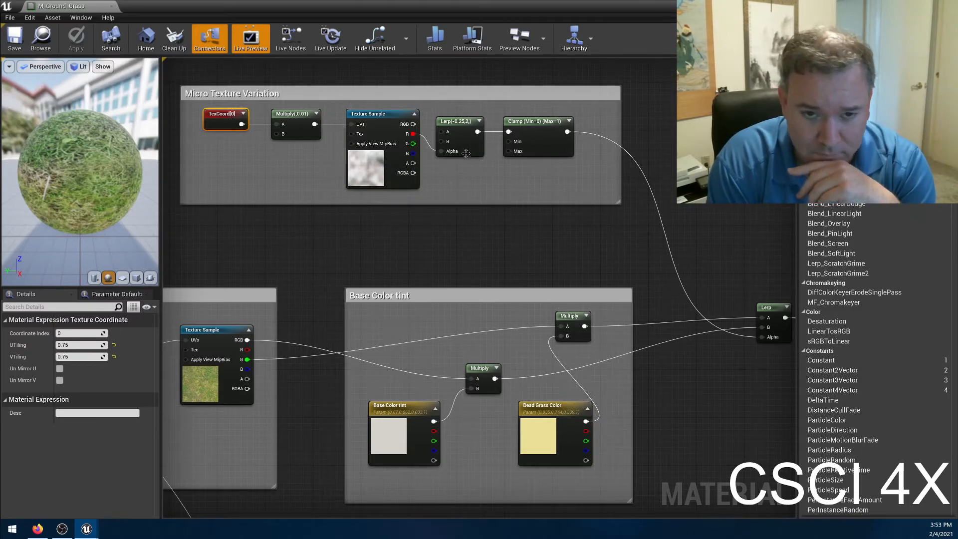
pyautogui.moveTo(418, 143); pyautogui.dragTo(441, 151)
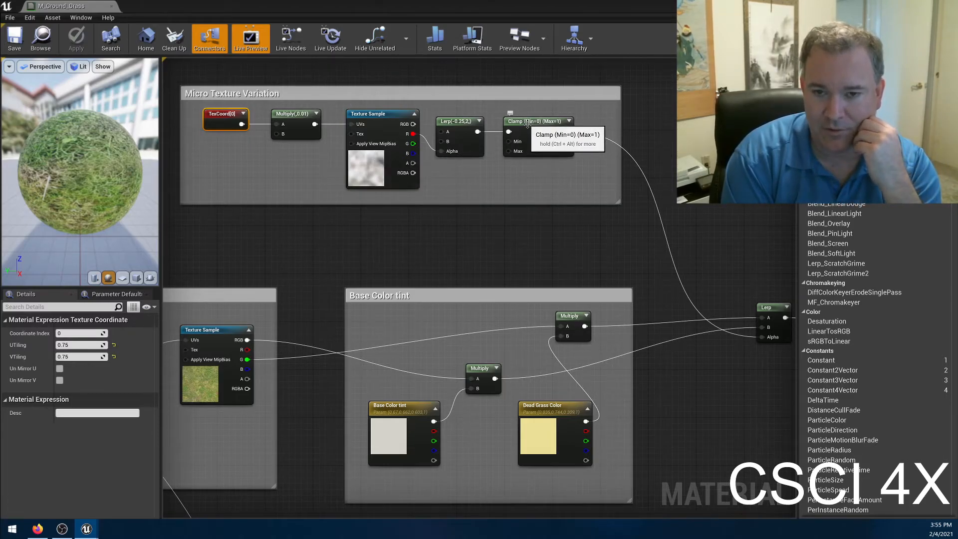
# Trace the base color Texture Sample through the Base Color tint group's two Multiply nodes to the Lerp node.
pyautogui.moveTo(620, 232); pyautogui.dragTo(563, 232, button='right')
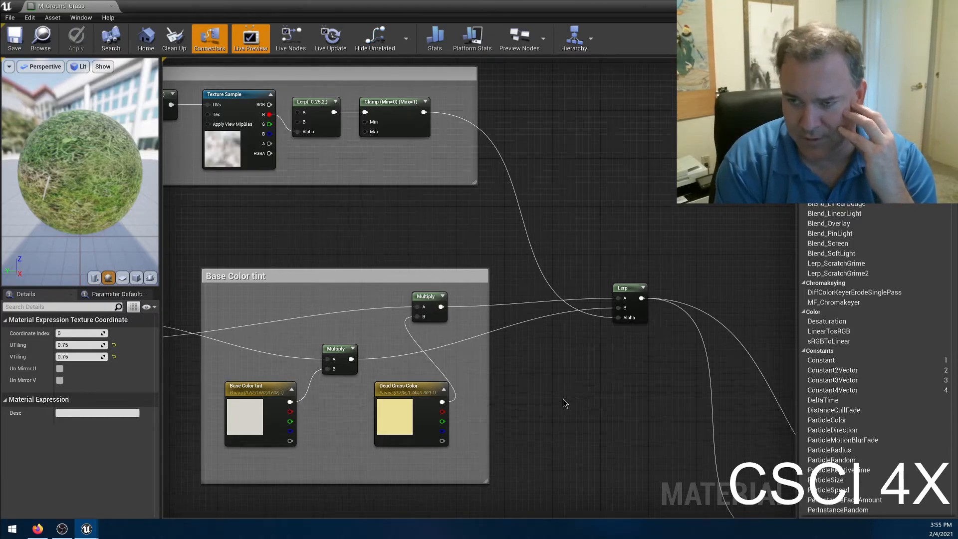
pyautogui.moveTo(563, 399); pyautogui.dragTo(617, 377, button='right')
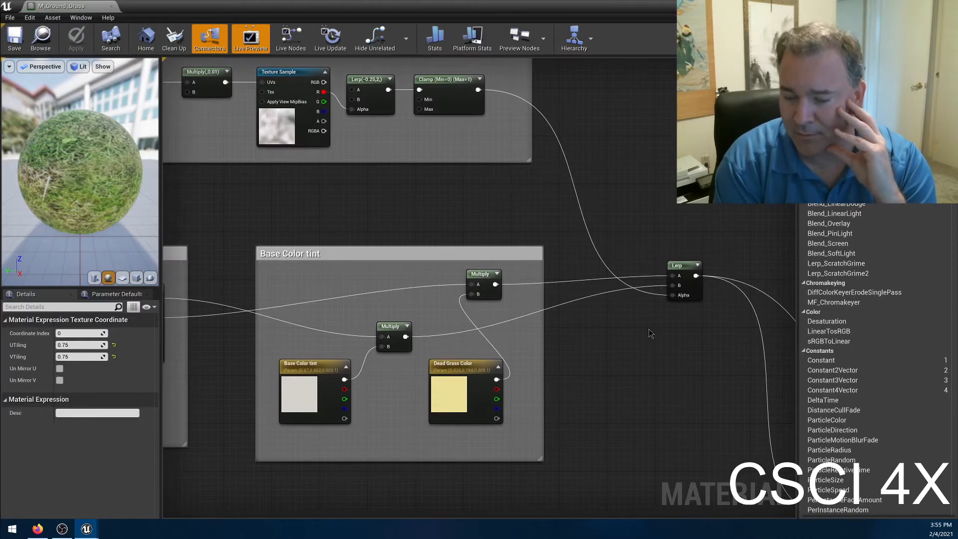
pyautogui.moveTo(264, 377); pyautogui.dragTo(478, 316, button='right')
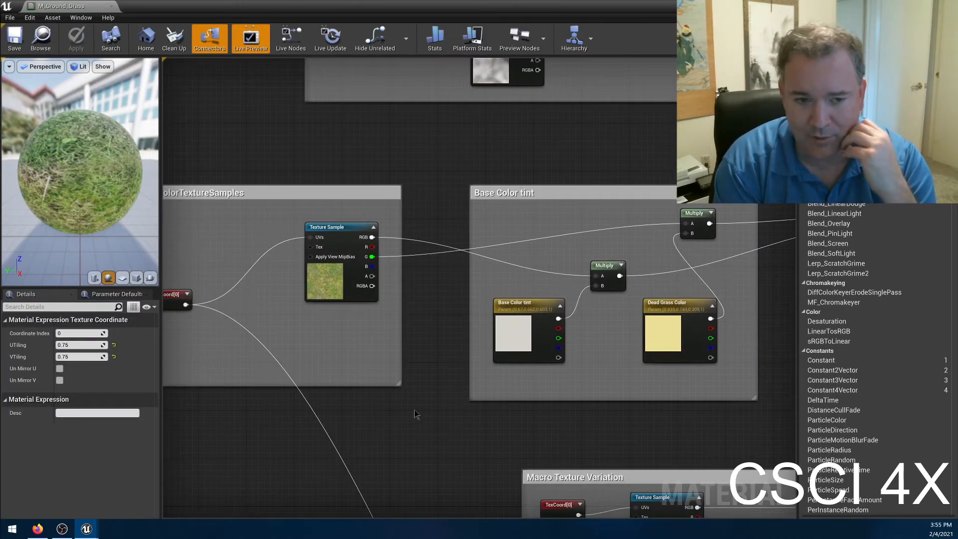
pyautogui.moveTo(316, 277); pyautogui.dragTo(348, 285, button='right')
pyautogui.moveTo(485, 338); pyautogui.dragTo(377, 382, button='right')
pyautogui.moveTo(769, 370)
pyautogui.mouseDown(button='right')
pyautogui.moveTo(621, 398)
pyautogui.moveTo(516, 399)
pyautogui.mouseUp(button='right')
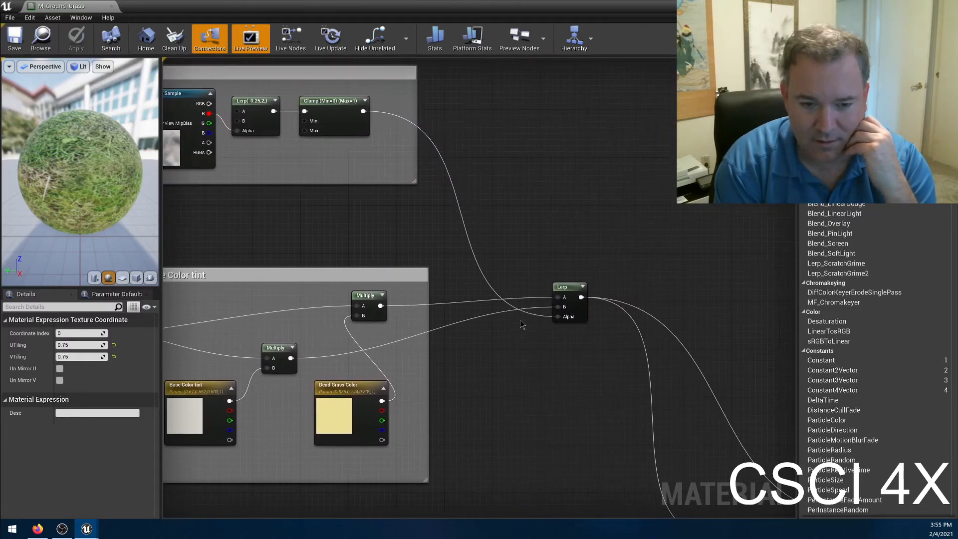
pyautogui.moveTo(467, 379); pyautogui.dragTo(627, 370, button='right')
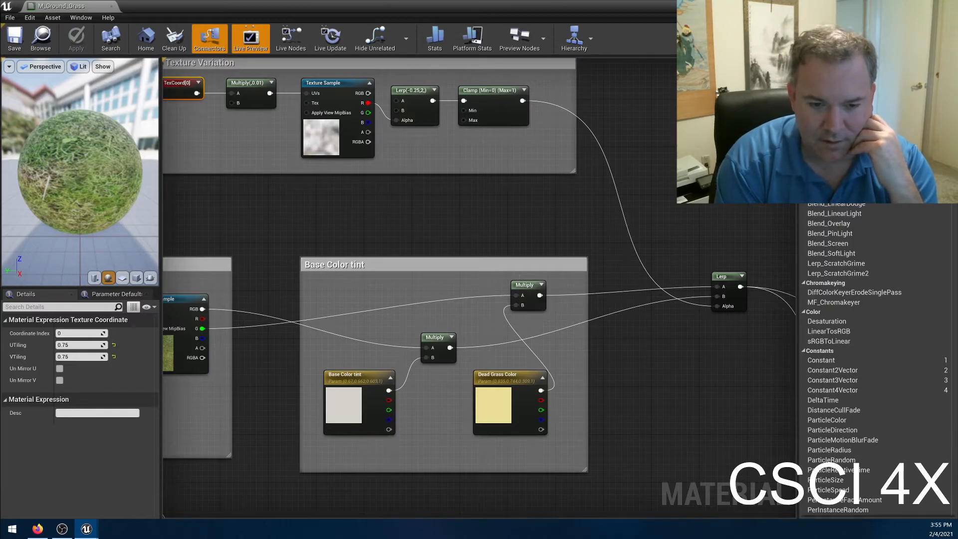
# Compare the Lerp's two tinted inputs and noise-driven Alpha with the grass blending on the rotated preview sphere.
pyautogui.moveTo(349, 407); pyautogui.dragTo(421, 365, button='right')
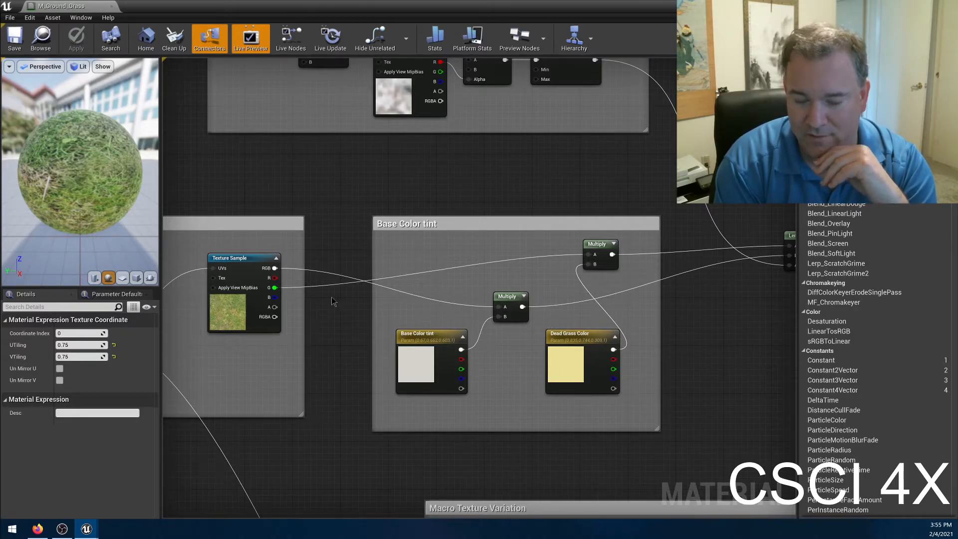
pyautogui.moveTo(748, 355); pyautogui.dragTo(663, 328, button='right')
pyautogui.moveTo(230, 358); pyautogui.dragTo(271, 334, button='right')
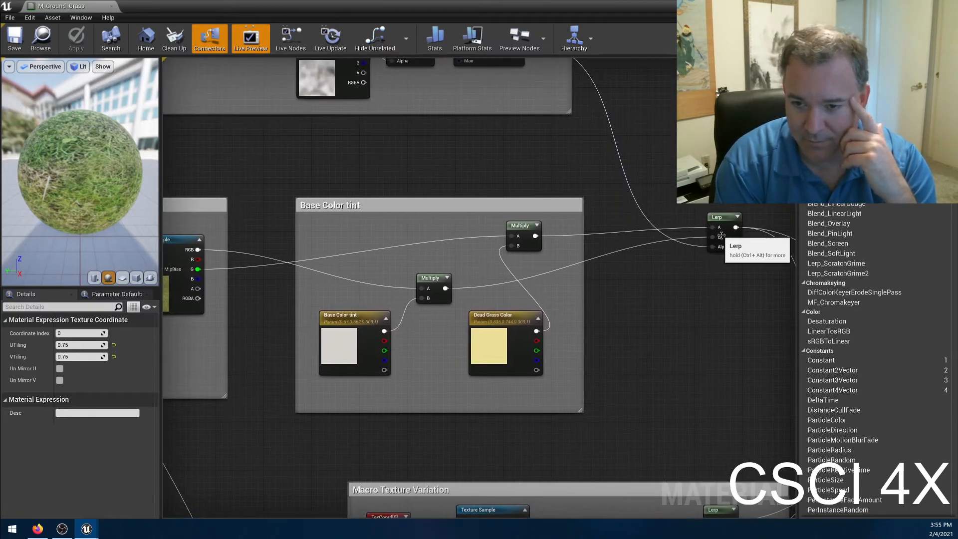
pyautogui.moveTo(673, 269); pyautogui.dragTo(597, 285, button='right')
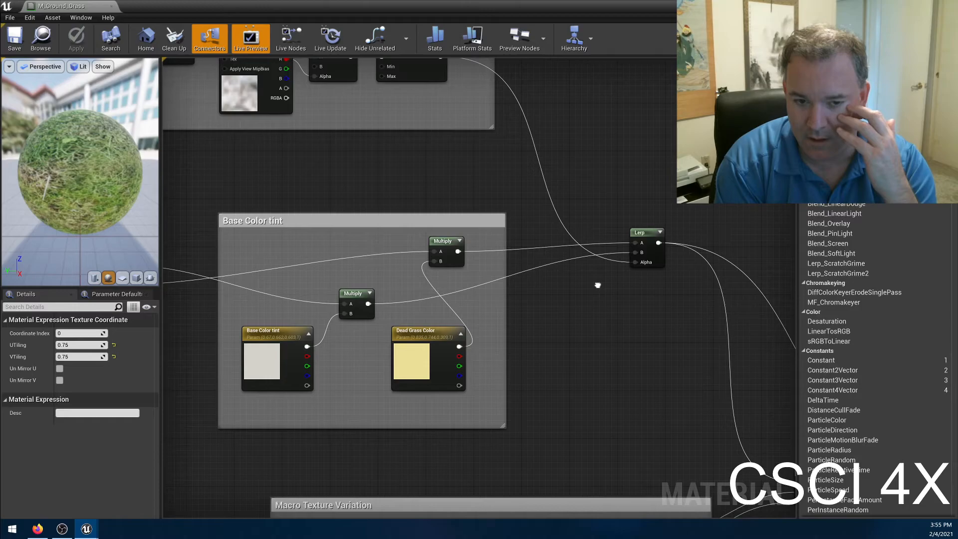
pyautogui.moveTo(597, 285); pyautogui.dragTo(573, 288, button='right')
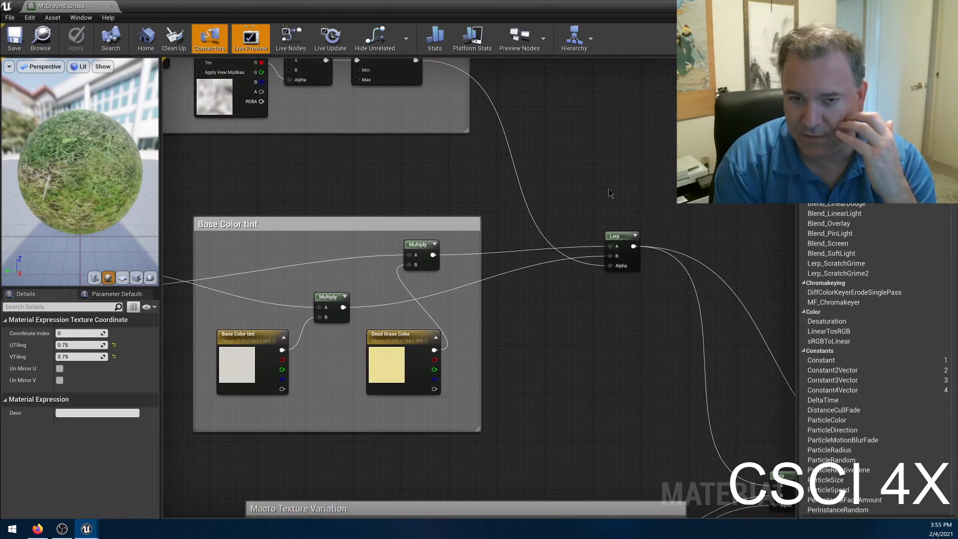
pyautogui.moveTo(608, 189); pyautogui.dragTo(649, 281, button='right')
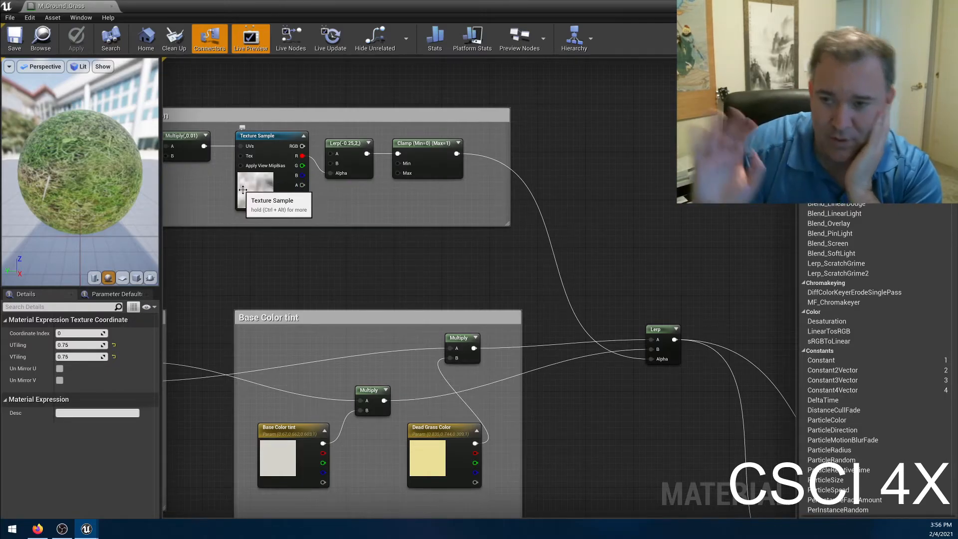
pyautogui.moveTo(86, 179); pyautogui.dragTo(79, 139)
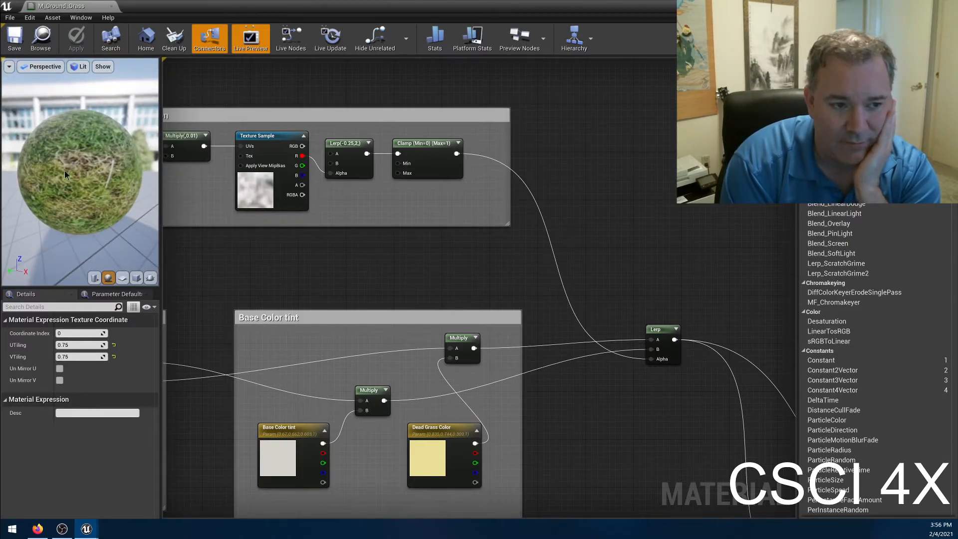
# Rotate the preview sphere, and inspect the tiling settings of the TexCoord[0] node feeding the grass Texture Sample in Macro Texture Variation.
pyautogui.moveTo(66, 172); pyautogui.dragTo(94, 165)
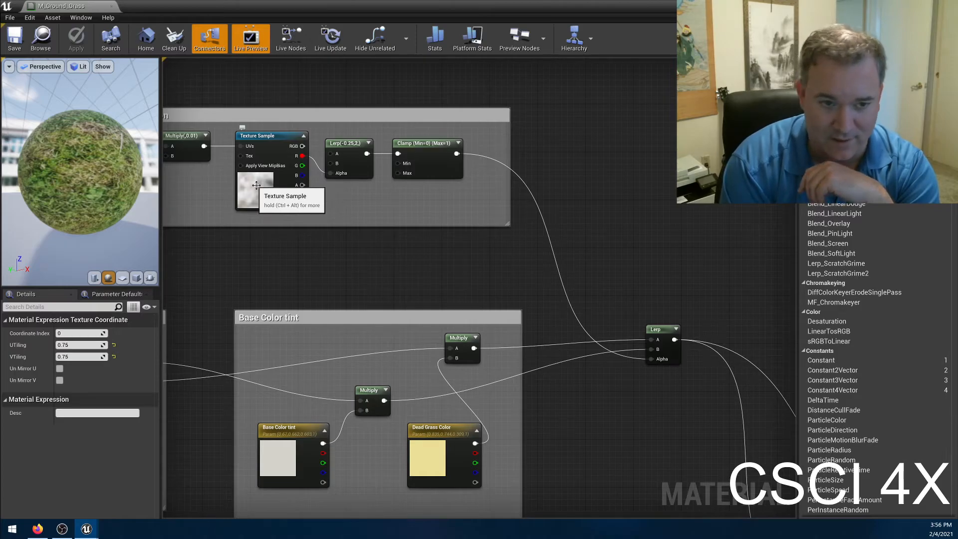
pyautogui.moveTo(68, 152); pyautogui.dragTo(129, 144)
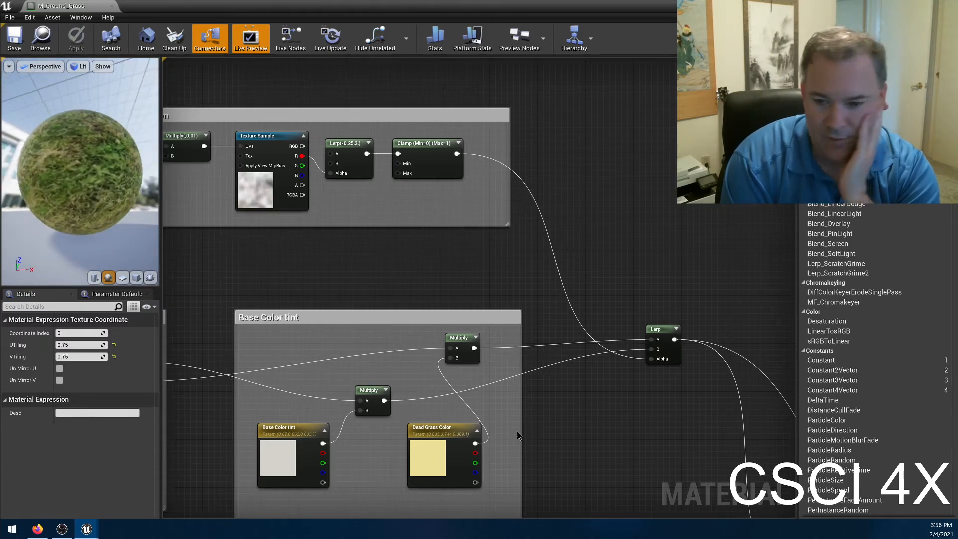
pyautogui.click(600, 399)
pyautogui.moveTo(627, 451); pyautogui.dragTo(483, 172, button='right')
pyautogui.moveTo(613, 390); pyautogui.dragTo(704, 322, button='right')
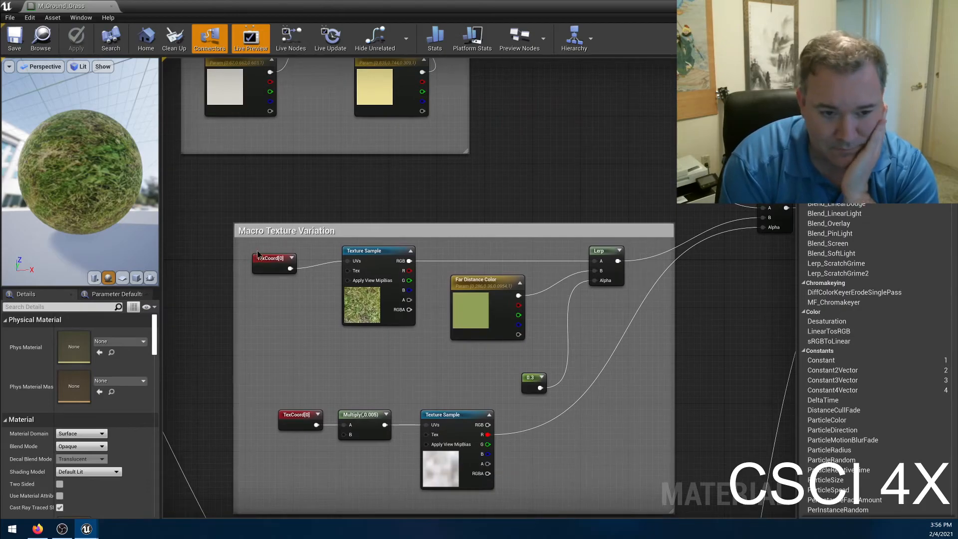
pyautogui.click(273, 256)
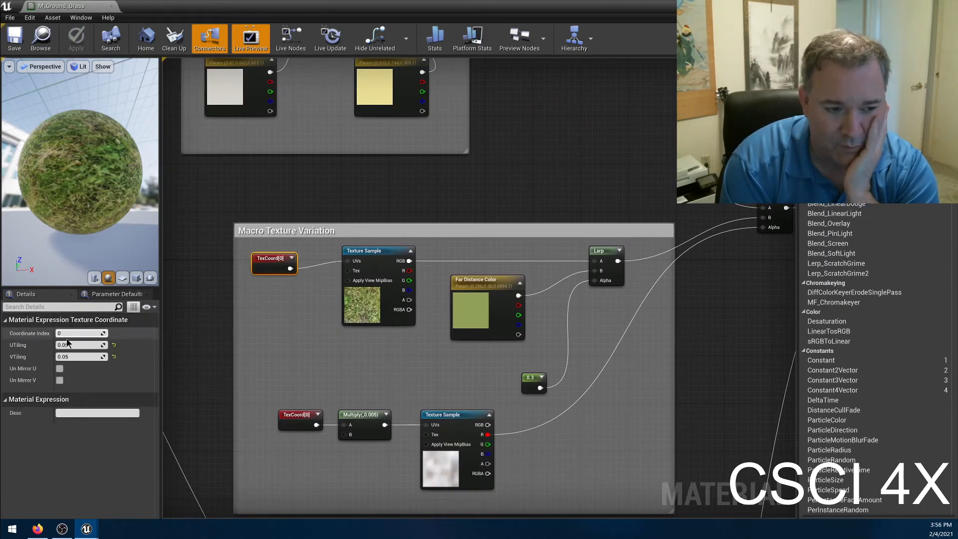
# Compare the TexCoord[0] tiling and noise sampling in Micro Texture Variation with the Macro Texture Variation nodes.
pyautogui.moveTo(203, 162); pyautogui.dragTo(431, 322, button='right')
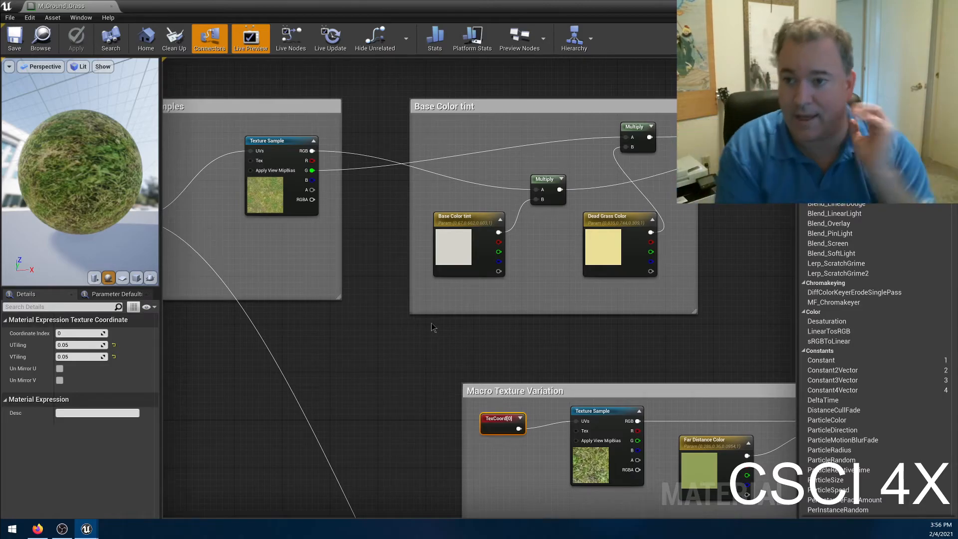
pyautogui.moveTo(321, 357); pyautogui.dragTo(500, 393, button='right')
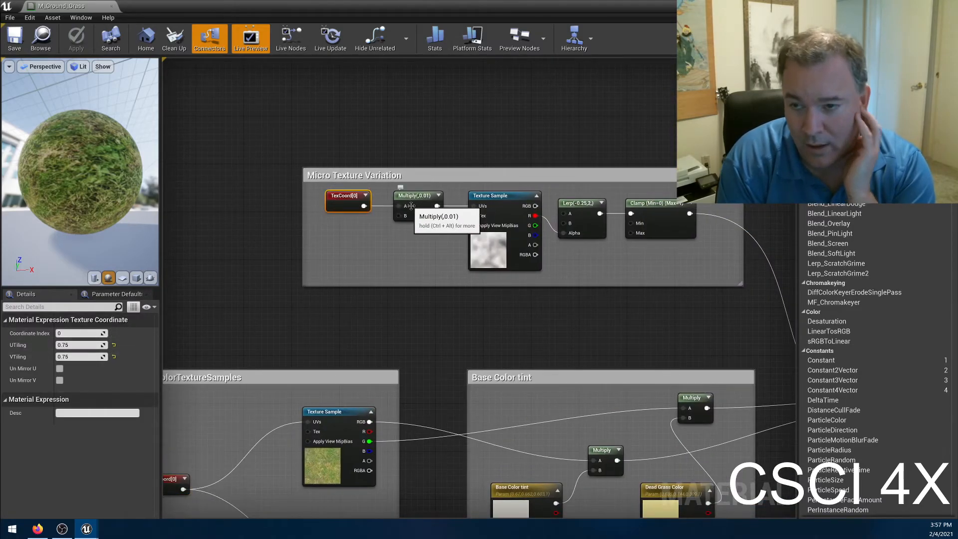
pyautogui.moveTo(364, 339); pyautogui.dragTo(164, 122, button='right')
pyautogui.moveTo(708, 189); pyautogui.dragTo(662, 252, button='right')
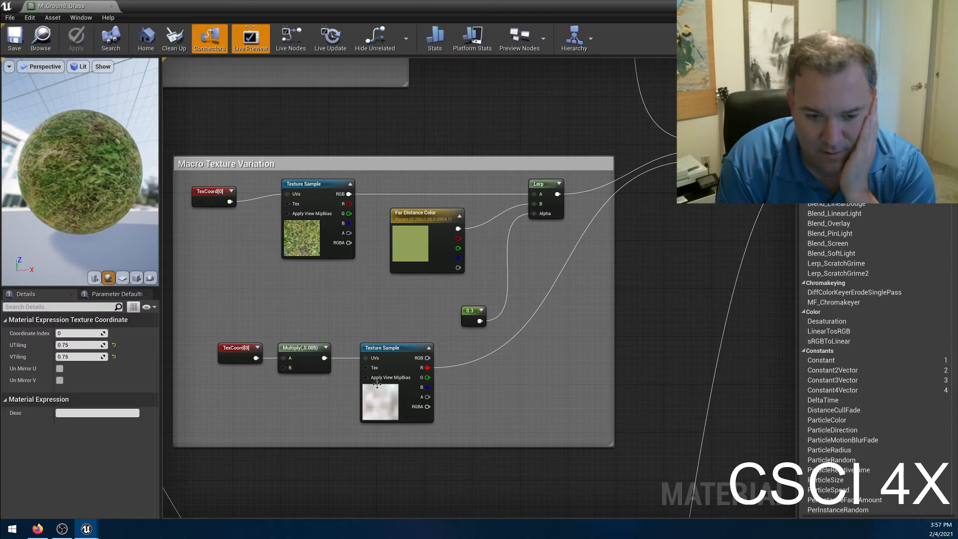
# Trace the Base Color tint and Macro Texture Variation outputs through the two chained Lerp nodes to M_Ground_Grass's Base Color and Roughness inputs.
pyautogui.moveTo(556, 319); pyautogui.dragTo(493, 510, button='right')
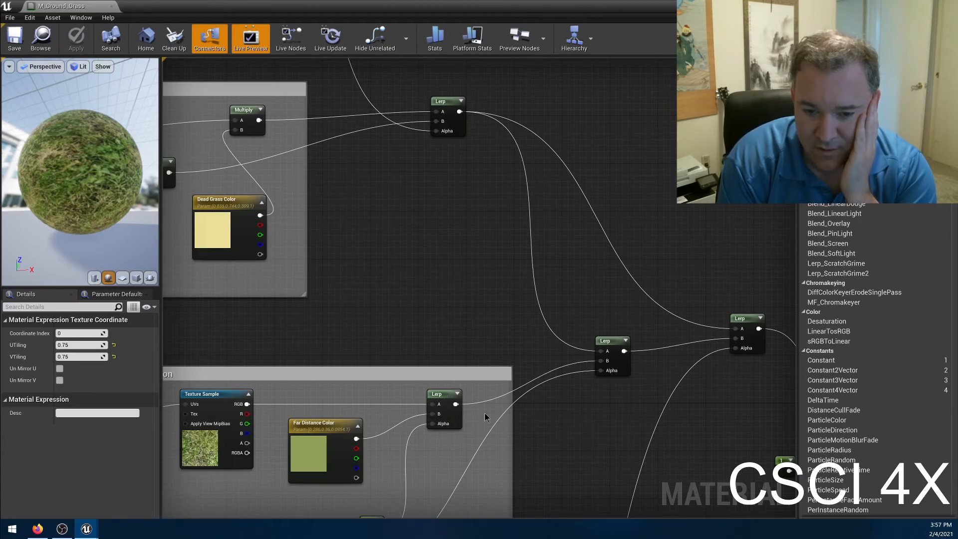
pyautogui.moveTo(389, 337); pyautogui.dragTo(534, 280, button='right')
pyautogui.click(255, 349)
pyautogui.moveTo(705, 387); pyautogui.dragTo(563, 395, button='right')
pyautogui.moveTo(547, 452); pyautogui.dragTo(435, 362, button='right')
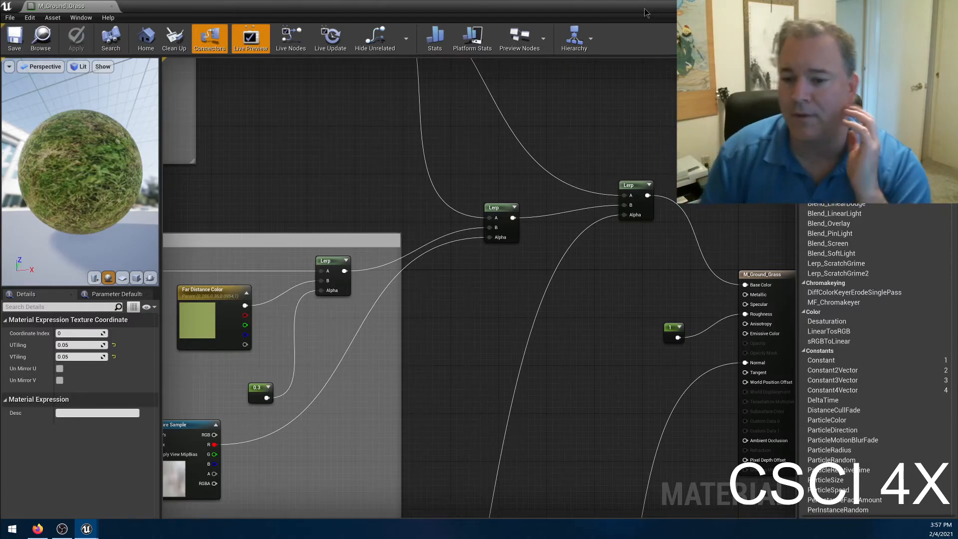
pyautogui.moveTo(578, 293); pyautogui.dragTo(630, 514, button='right')
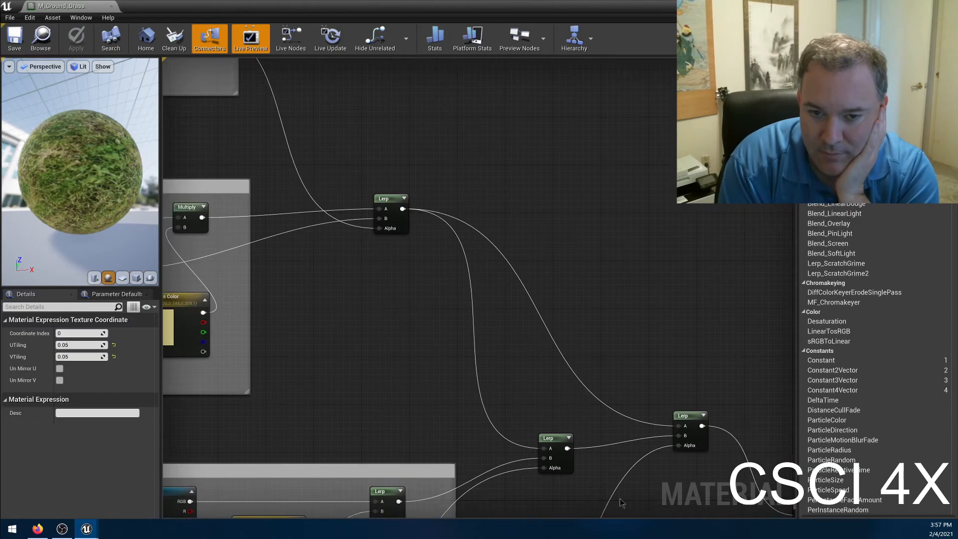
pyautogui.moveTo(497, 349); pyautogui.dragTo(401, 236, button='right')
pyautogui.moveTo(494, 514); pyautogui.dragTo(468, 356, button='right')
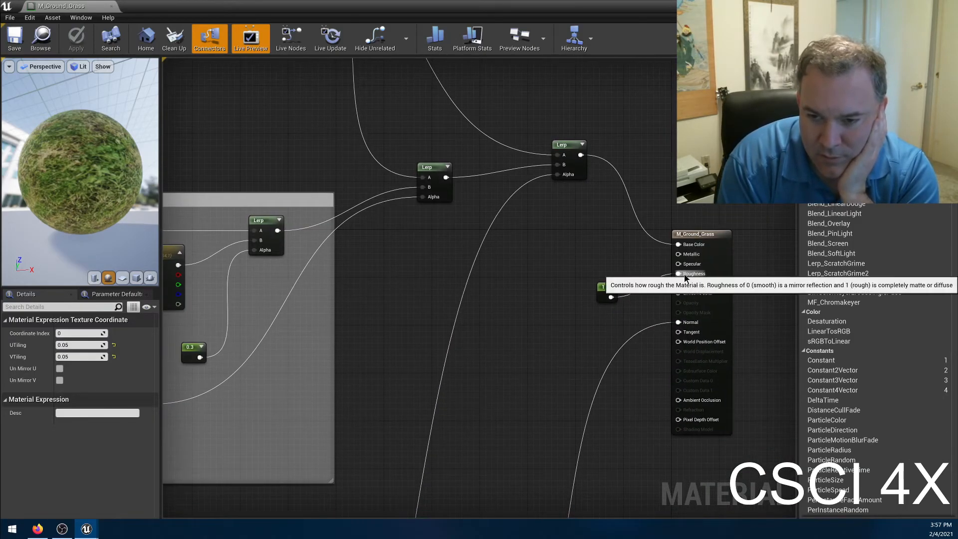
# Examine the Texture Sample in the NormalTextureSamples group and its link toward Fade to flat normal over distance.
pyautogui.moveTo(467, 514); pyautogui.dragTo(500, 414, button='right')
pyautogui.moveTo(509, 479); pyautogui.dragTo(548, 291, button='right')
pyautogui.moveTo(521, 338); pyautogui.dragTo(748, 179, button='right')
pyautogui.moveTo(391, 278)
pyautogui.mouseDown(button='right')
pyautogui.moveTo(508, 236)
pyautogui.moveTo(524, 406)
pyautogui.moveTo(464, 378)
pyautogui.moveTo(442, 325)
pyautogui.moveTo(443, 338)
pyautogui.mouseUp(button='right')
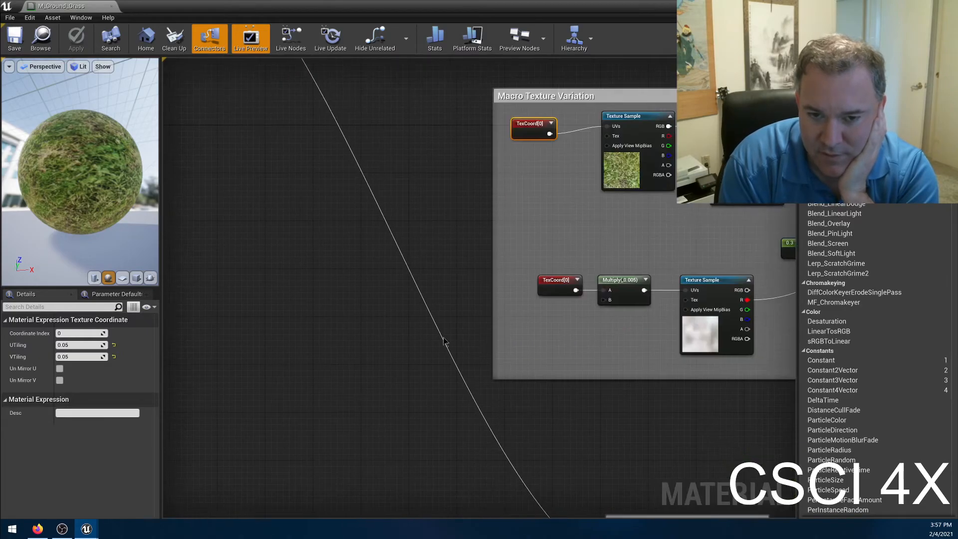
pyautogui.moveTo(444, 338); pyautogui.dragTo(255, 76, button='right')
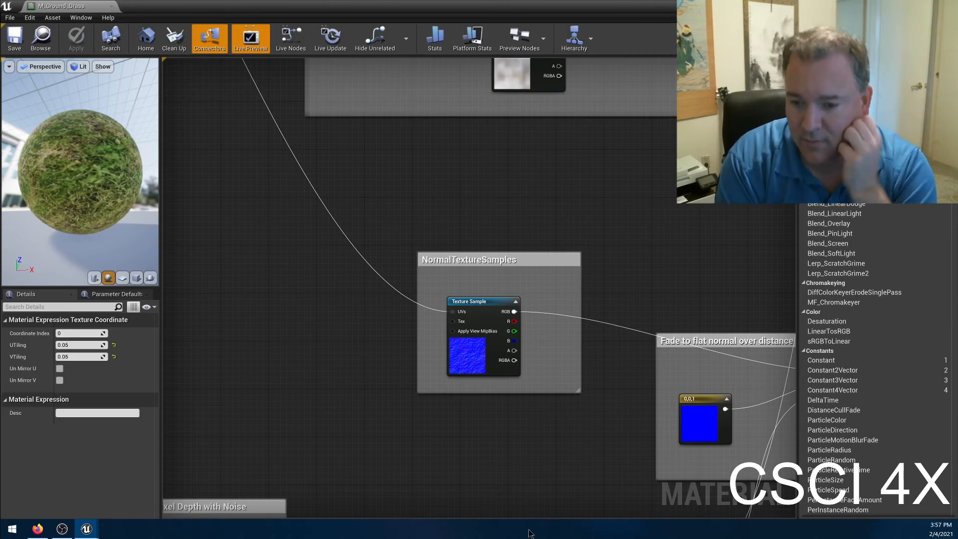
# Follow the noise-modulated pixel depth through the far-from-camera gradient's Clamp to the Lerp in Fade to flat normal over distance.
pyautogui.moveTo(544, 472); pyautogui.dragTo(673, 140, button='right')
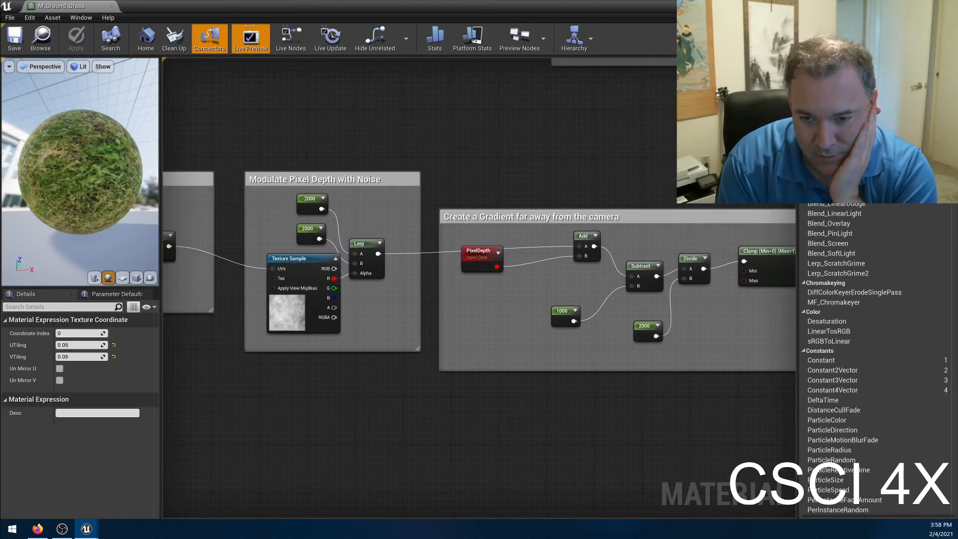
pyautogui.moveTo(653, 206); pyautogui.dragTo(746, 156, button='right')
pyautogui.moveTo(734, 202); pyautogui.dragTo(678, 204, button='right')
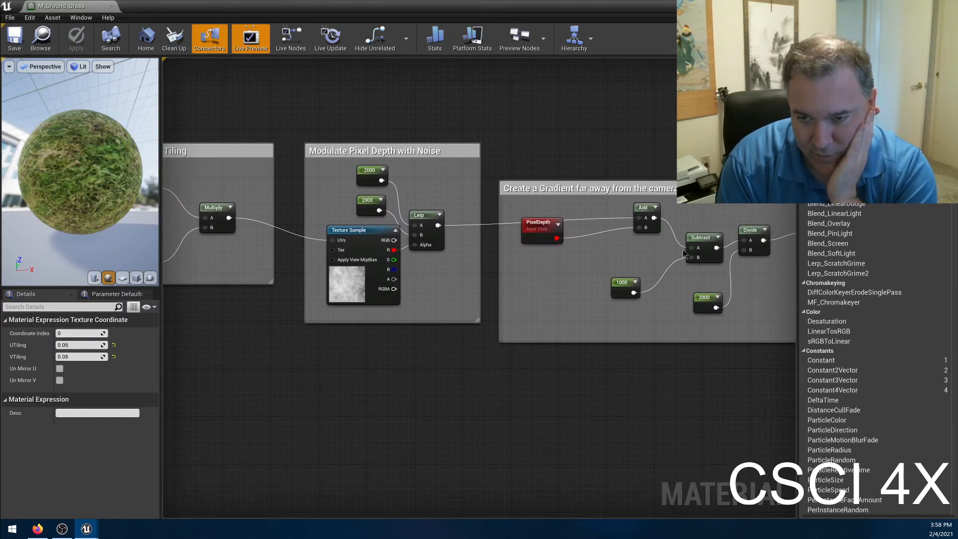
pyautogui.moveTo(720, 344); pyautogui.dragTo(563, 365, button='right')
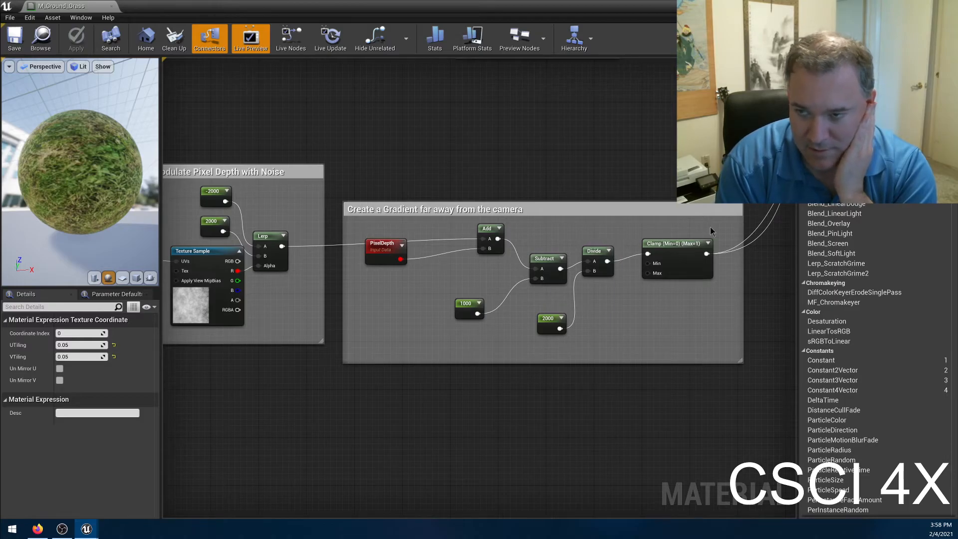
pyautogui.moveTo(347, 402); pyautogui.dragTo(110, 400, button='right')
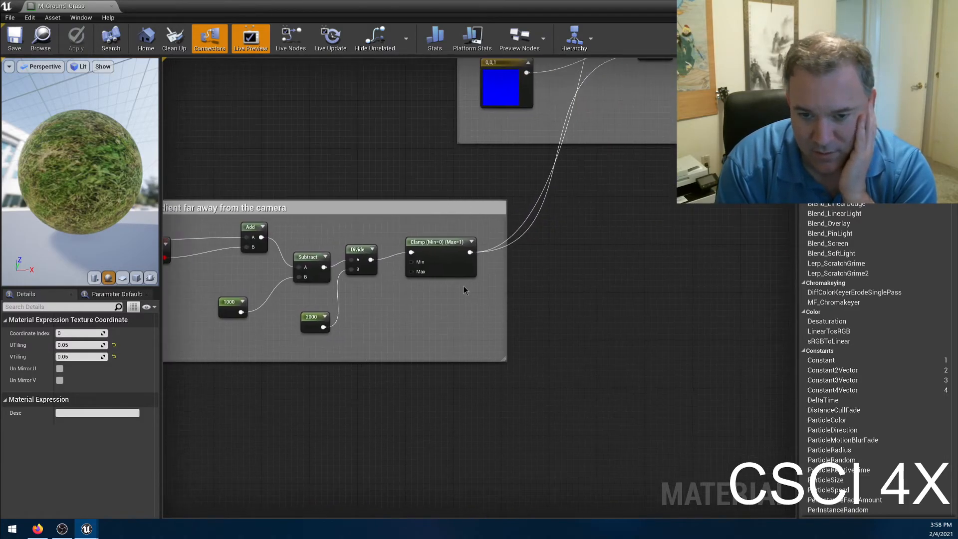
pyautogui.moveTo(486, 252); pyautogui.dragTo(431, 479, button='right')
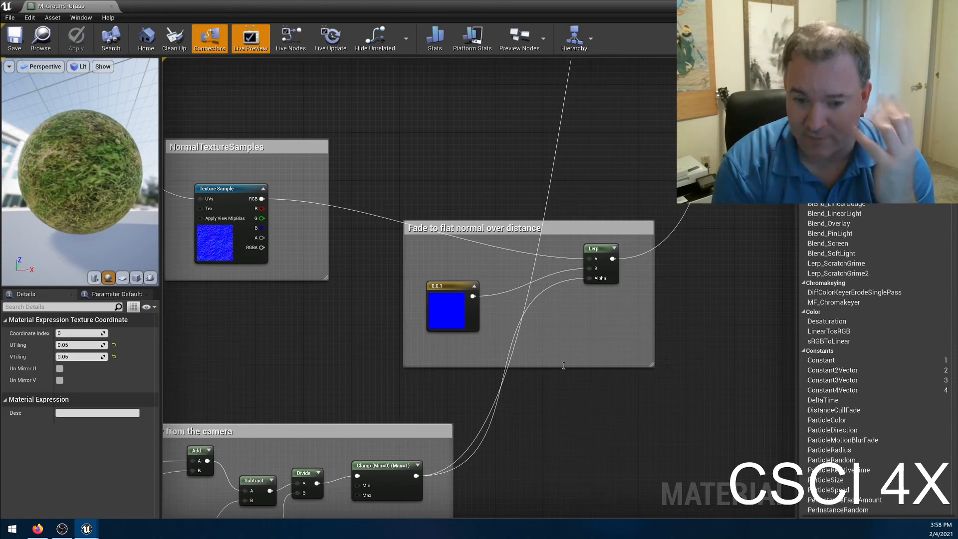
# Inspect the settings of the TexCoord[0] node and the constant multiplied with it in the Large Scale Tiling group.
pyautogui.moveTo(531, 414); pyautogui.dragTo(778, 280, button='right')
pyautogui.moveTo(246, 406); pyautogui.dragTo(530, 390, button='right')
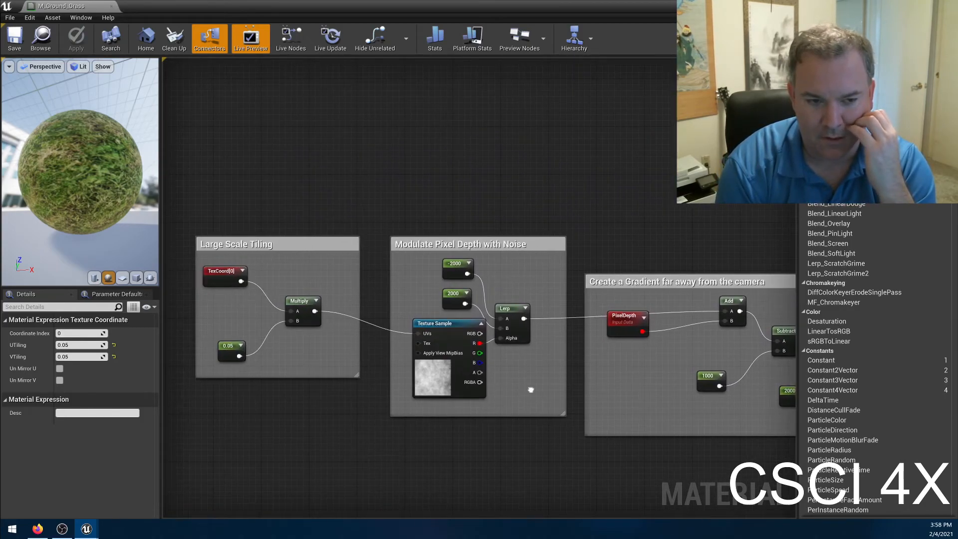
pyautogui.rightClick(215, 279)
pyautogui.click(306, 430)
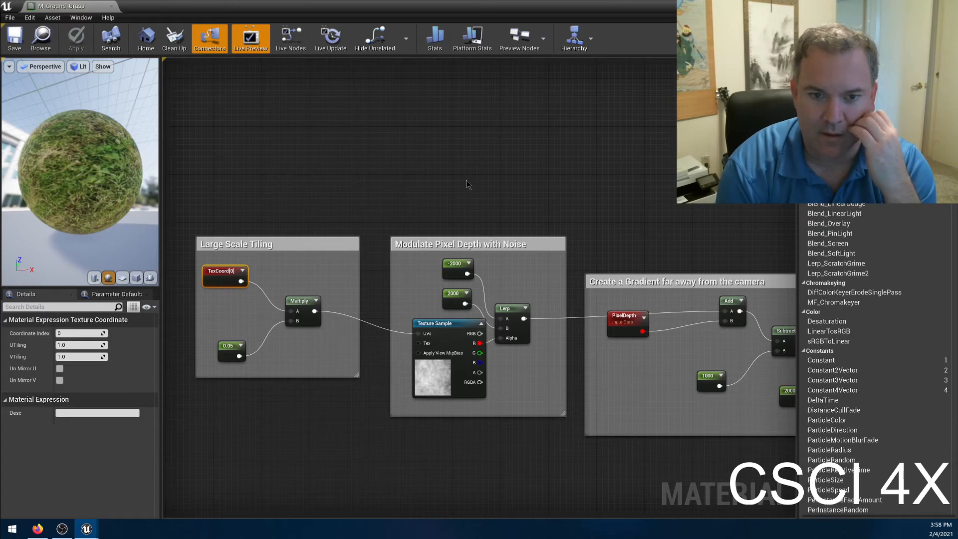
pyautogui.click(369, 301)
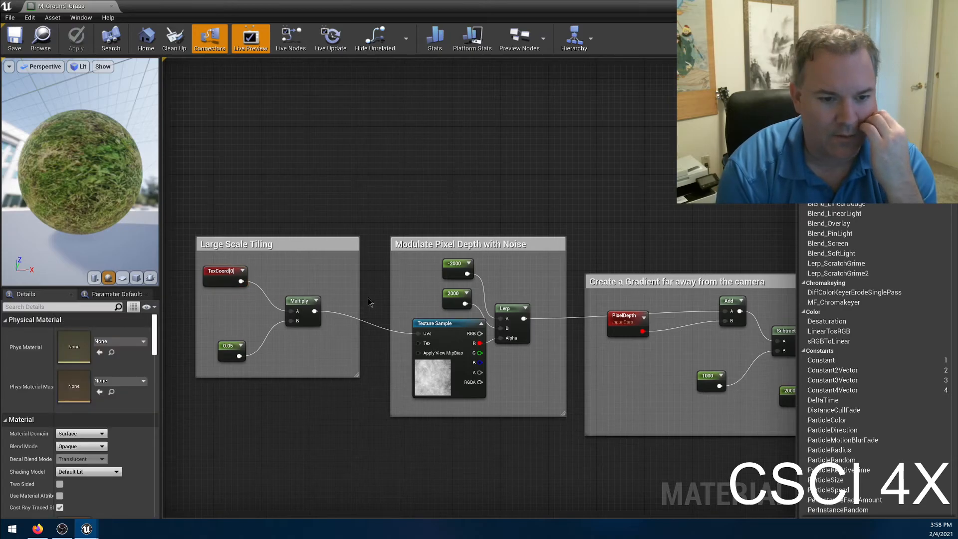
pyautogui.click(235, 351)
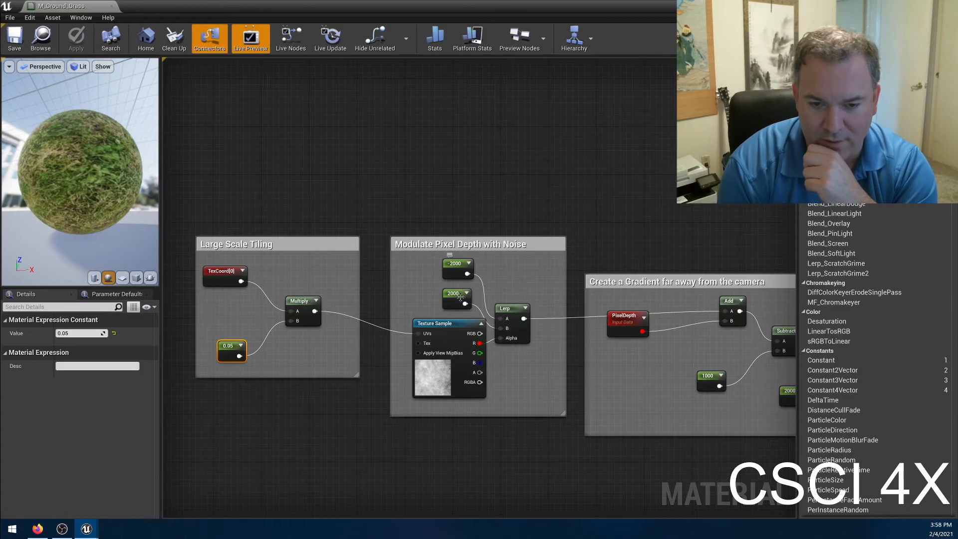
# Review how the Modulate Pixel Depth with Noise group feeds the Create a Gradient far away from the camera group.
pyautogui.moveTo(569, 467); pyautogui.dragTo(345, 415, button='right')
pyautogui.moveTo(288, 403); pyautogui.dragTo(379, 418, button='right')
pyautogui.click(468, 143)
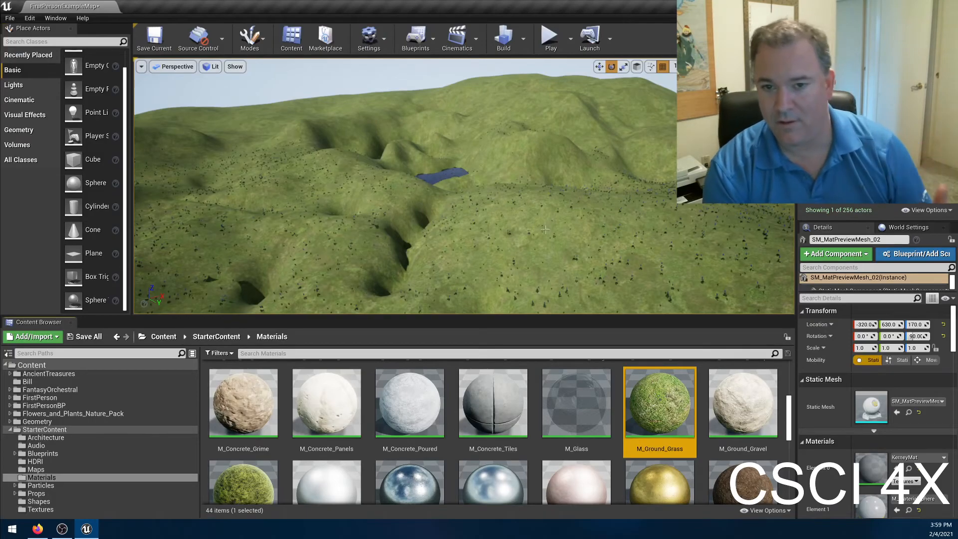
# Return to the level, fly the view over the scene, and select the long wall that uses KerneyMat.
pyautogui.moveTo(545, 229); pyautogui.dragTo(854, 281, button='right')
pyautogui.press('w')
pyautogui.press('s')
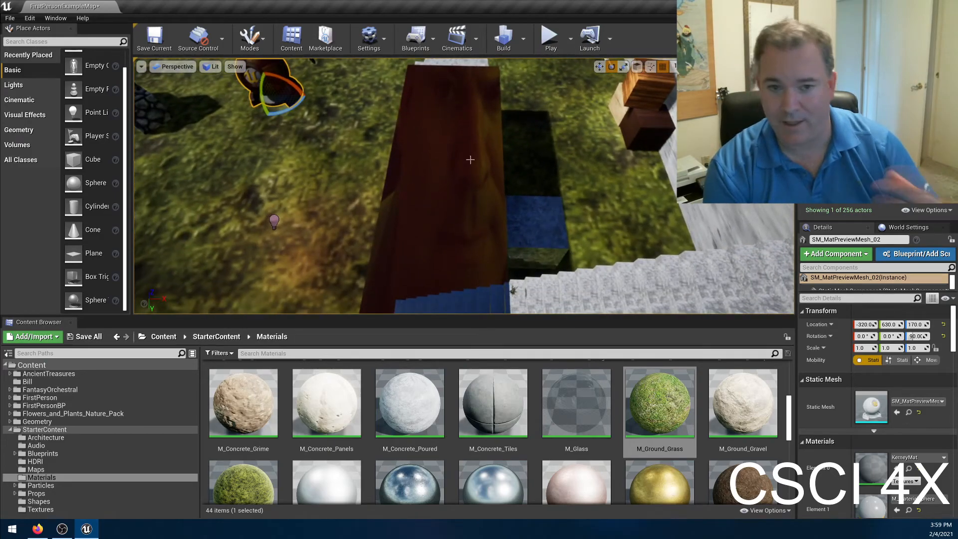
pyautogui.click(441, 161)
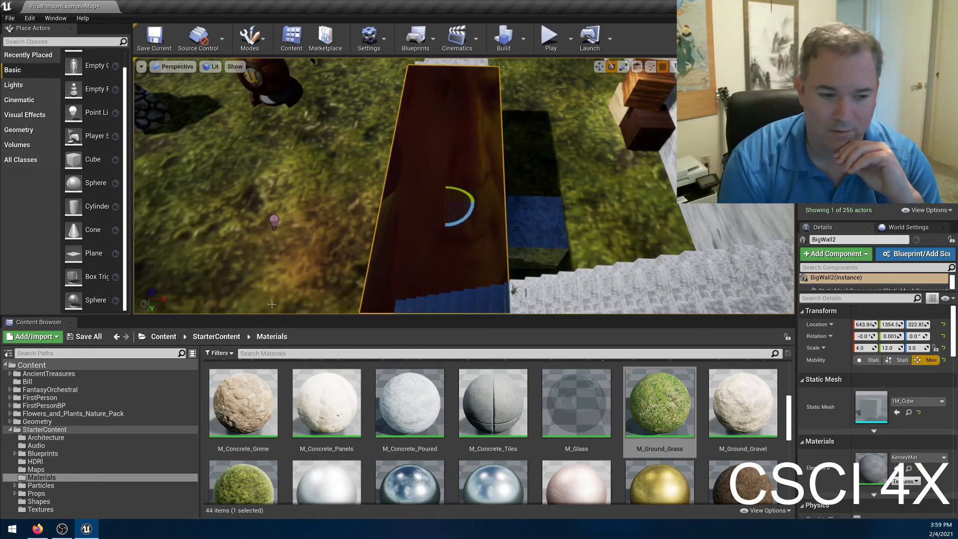
# Open the KerneyMat material from the Bill content folder for editing and show its whole node graph.
pyautogui.click(30, 381)
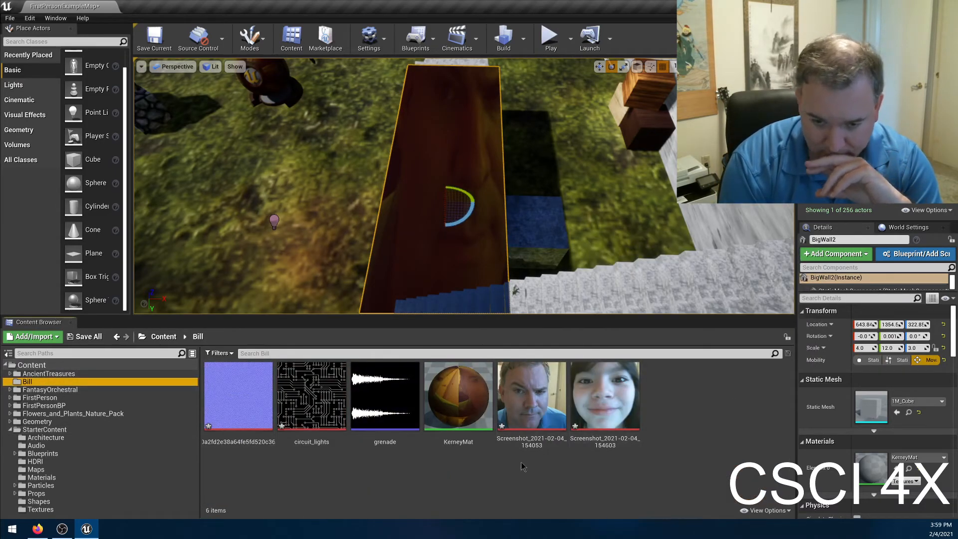
pyautogui.click(459, 396)
pyautogui.doubleClick(462, 394)
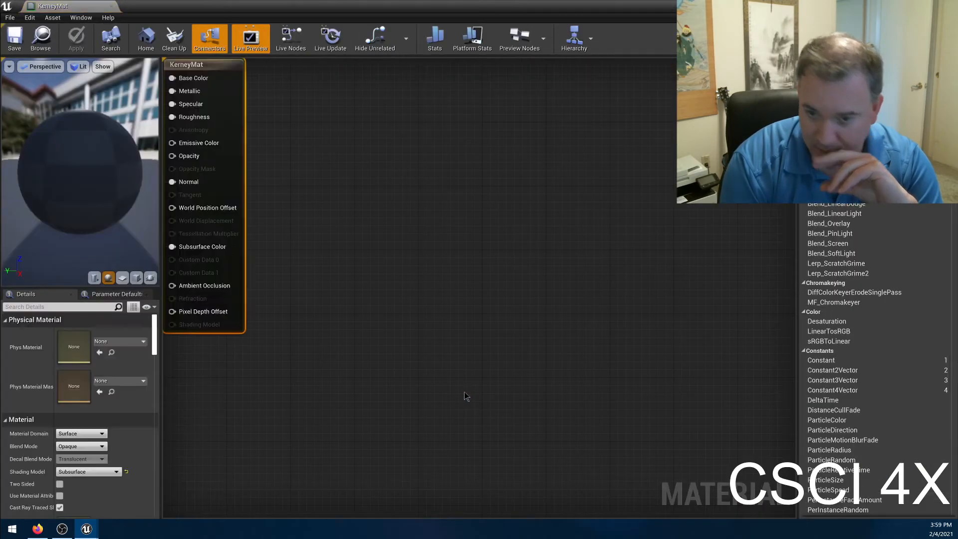
pyautogui.moveTo(316, 192); pyautogui.dragTo(464, 224, button='right')
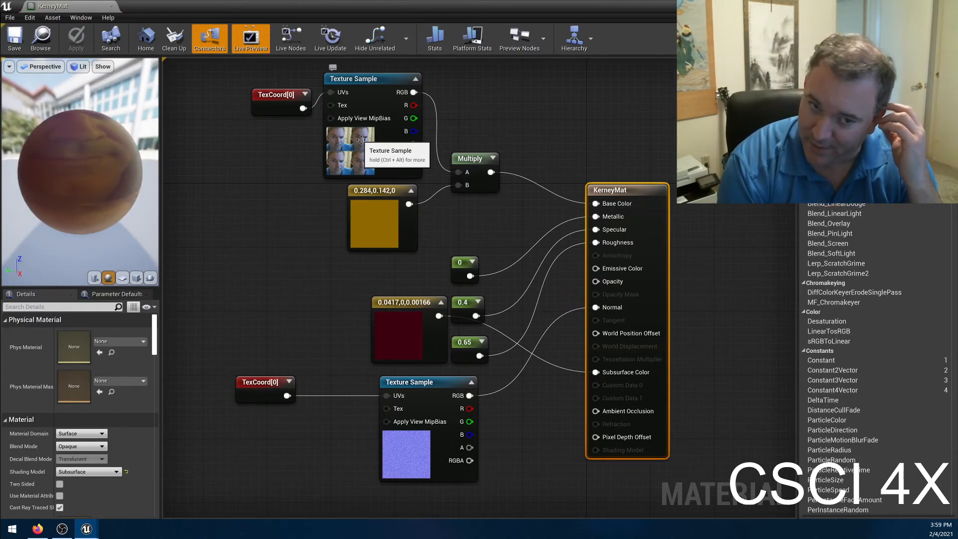
# Delete the 0.284,0.142,0 color constant feeding the base color Multiply node, and check the Multiply node's constants.
pyautogui.click(373, 190)
pyautogui.press('Delete')
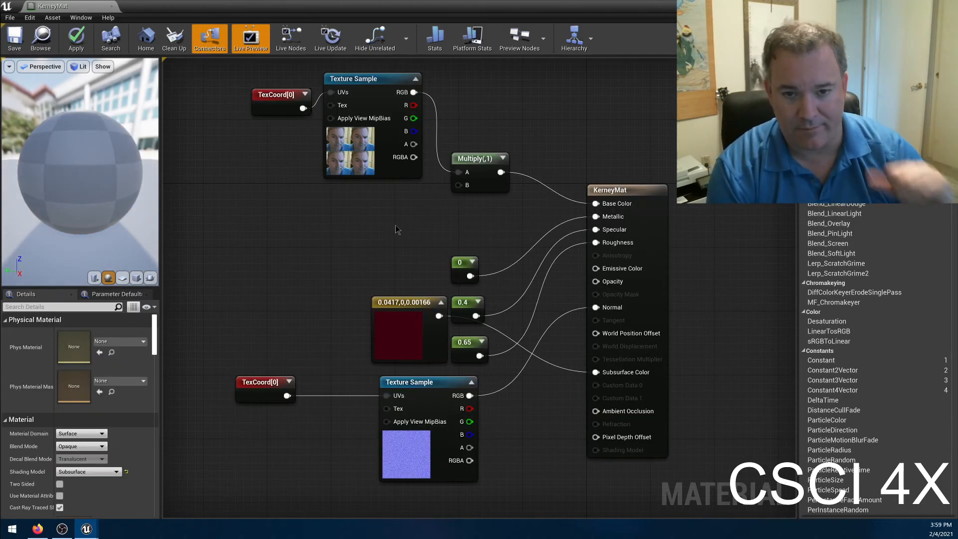
pyautogui.click(478, 159)
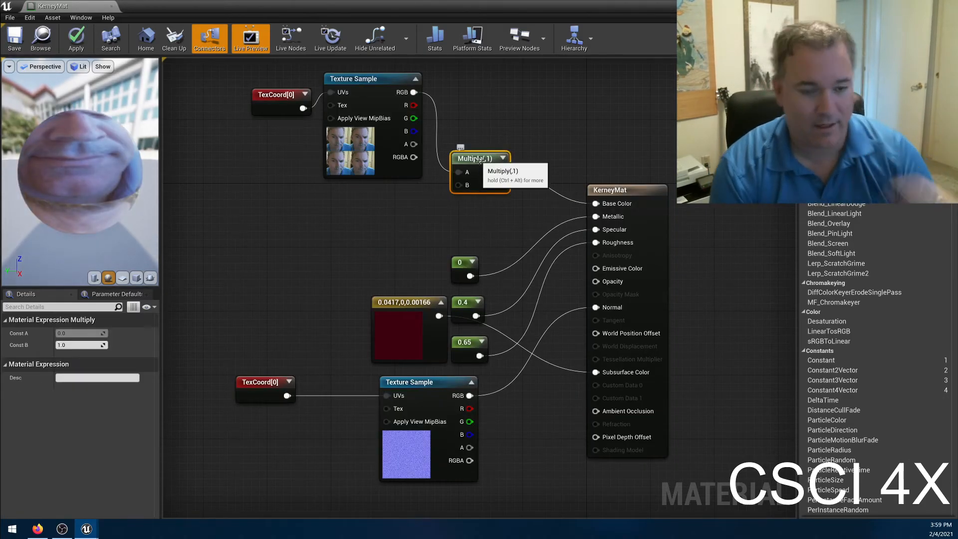
# Undo the deletion of the yellow color constant and step back through the preceding edits.
pyautogui.hotkey('ctrl', 'z')
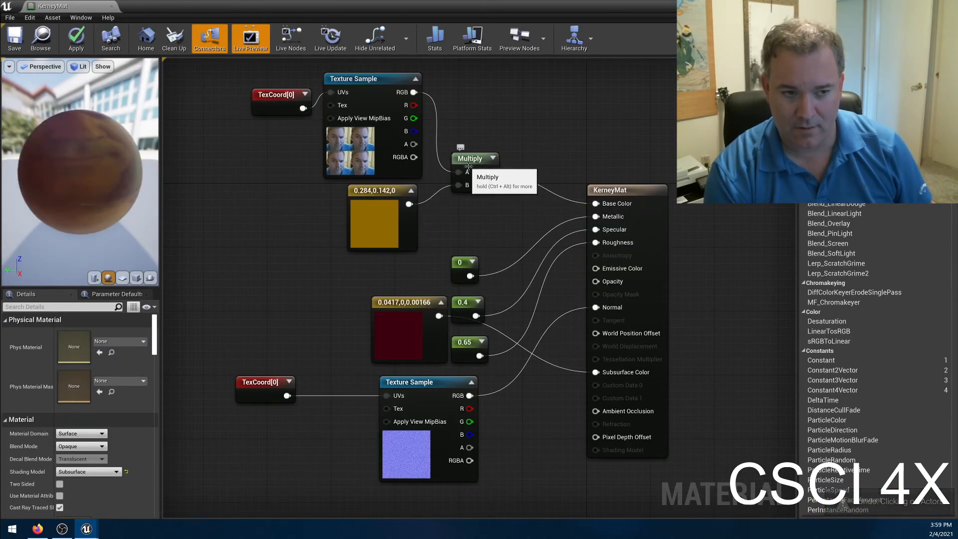
pyautogui.hotkey('ctrl', 'z')
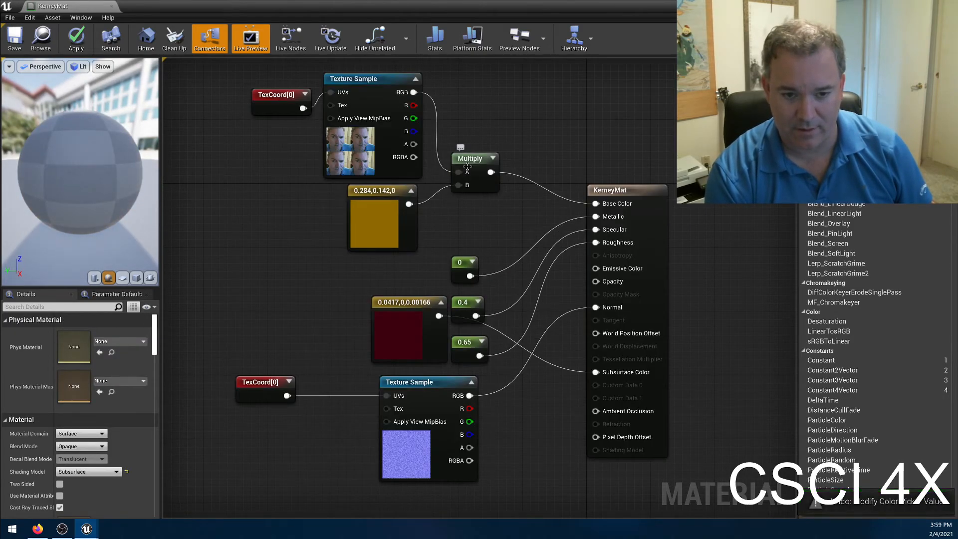
pyautogui.hotkey('ctrl', 'z')
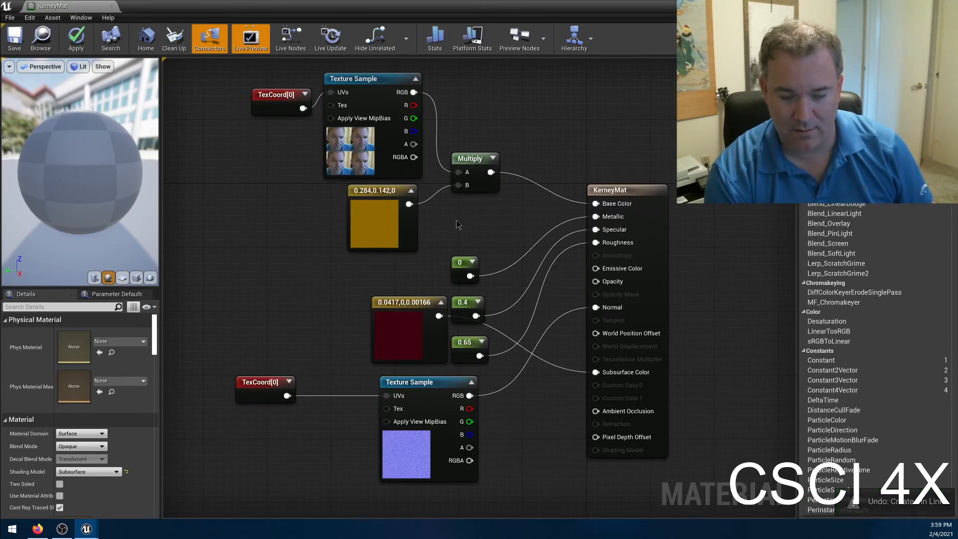
pyautogui.hotkey('ctrl', 'z')
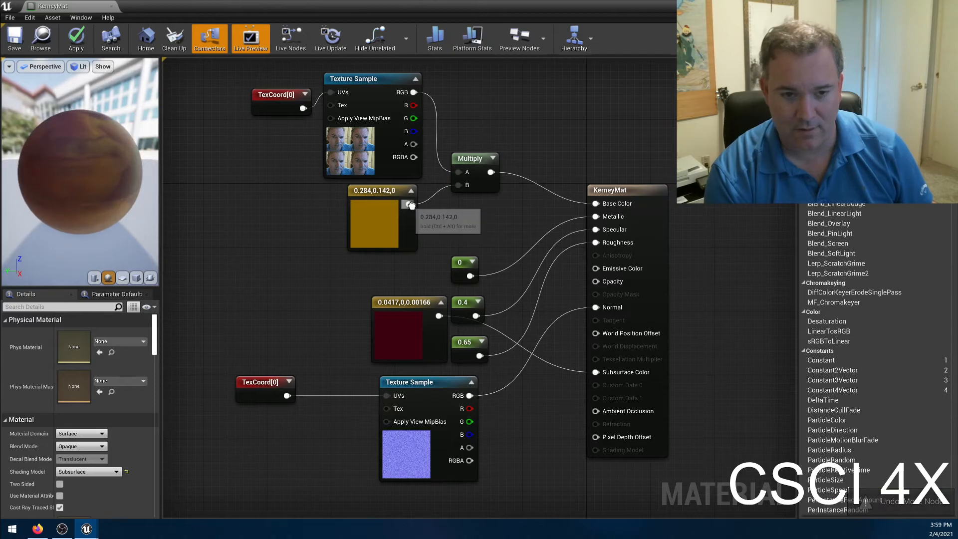
pyautogui.hotkey('ctrl', 'z')
pyautogui.hotkey('ctrl', 'z')
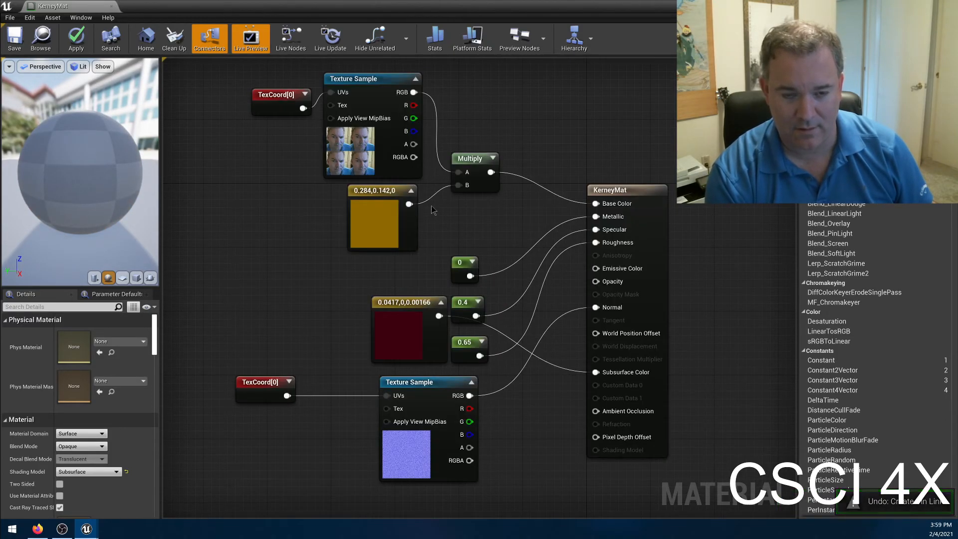
pyautogui.hotkey('ctrl', 'z')
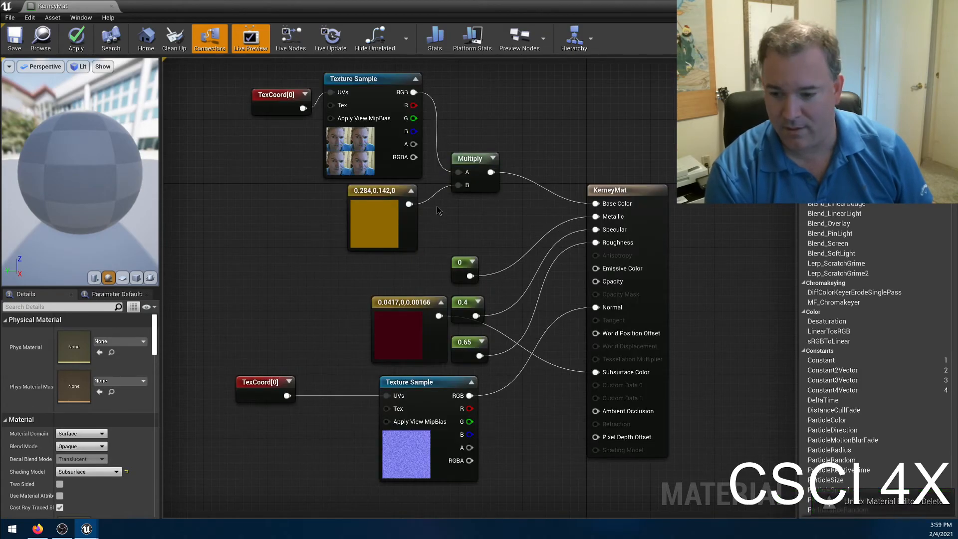
# Darken the yellow color constant under the face Texture Sample to 0.0573,0.0286,0.
pyautogui.click(388, 192)
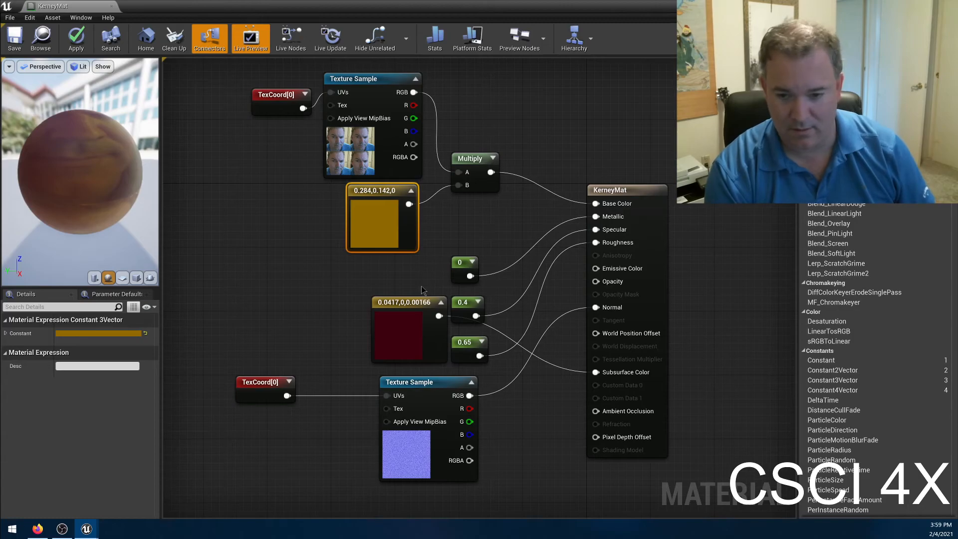
pyautogui.doubleClick(364, 195)
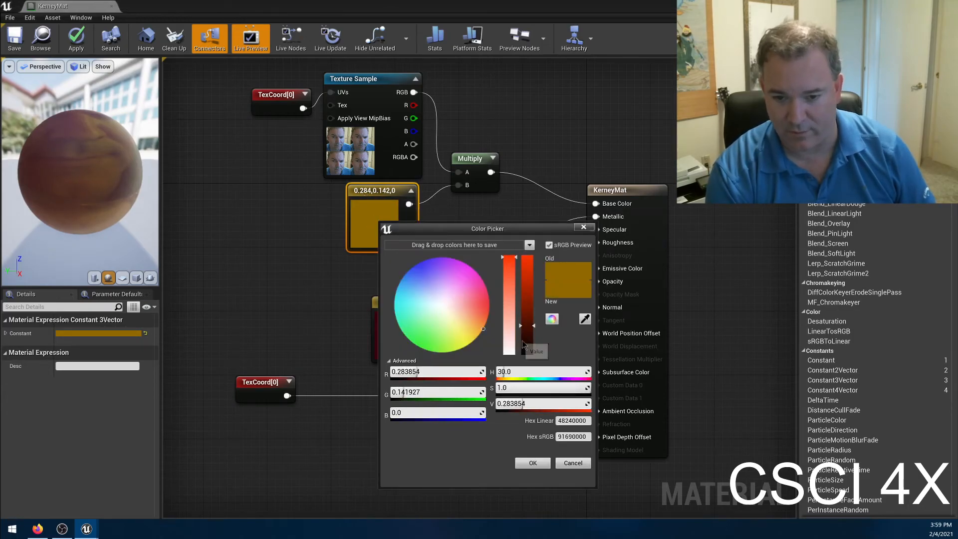
pyautogui.click(523, 345)
pyautogui.moveTo(524, 344); pyautogui.dragTo(529, 350)
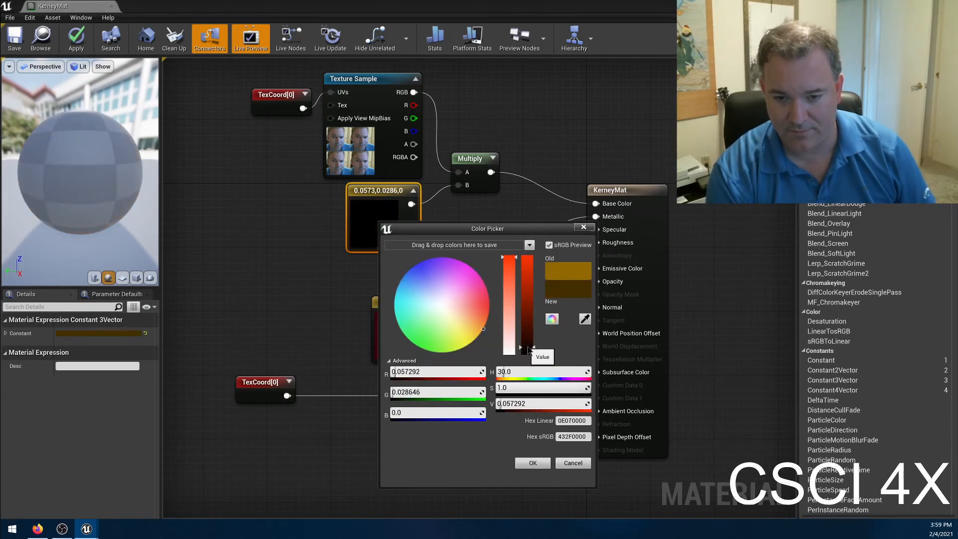
pyautogui.click(533, 463)
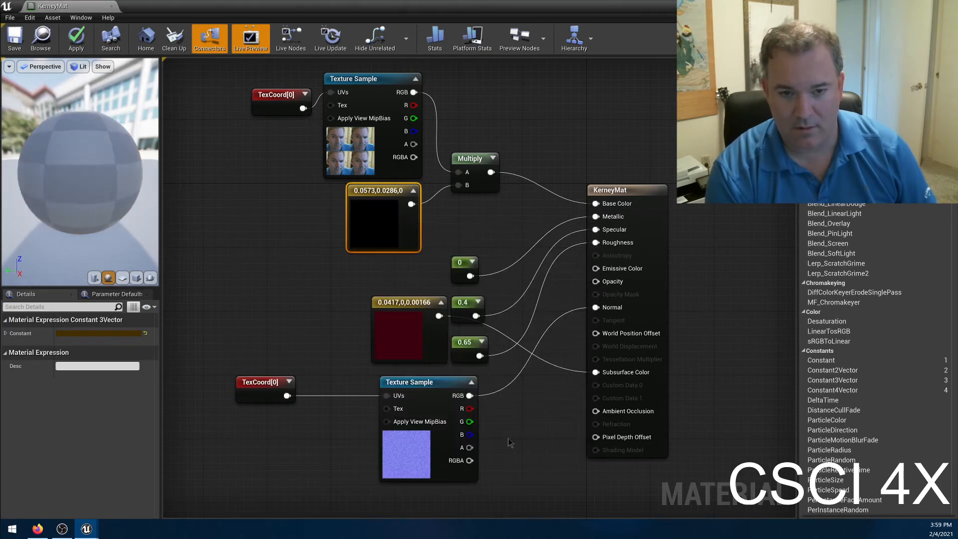
# Replace the Multiply node feeding the base color with a Linear Interpolate (Lerp) node.
pyautogui.click(461, 160)
pyautogui.click(468, 103)
pyautogui.rightClick(467, 103)
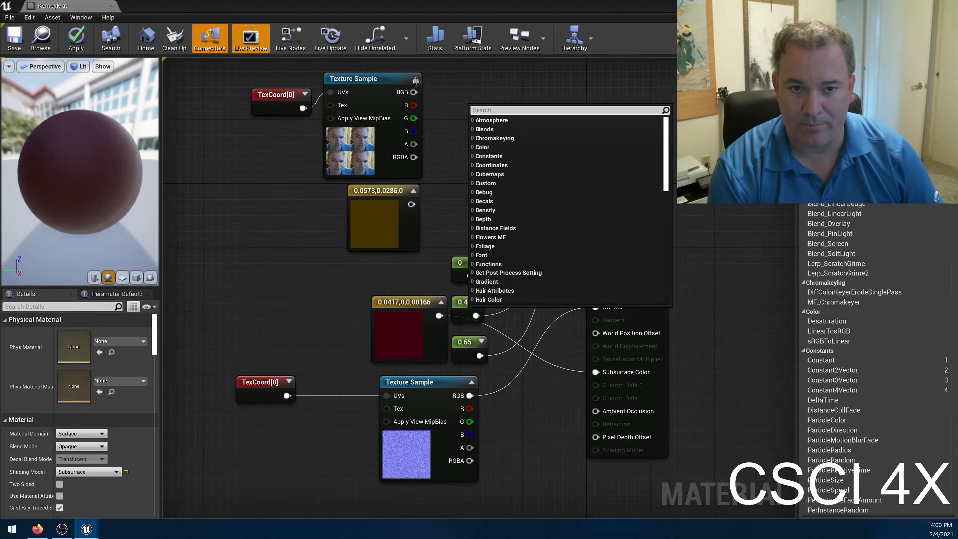
pyautogui.click(437, 124)
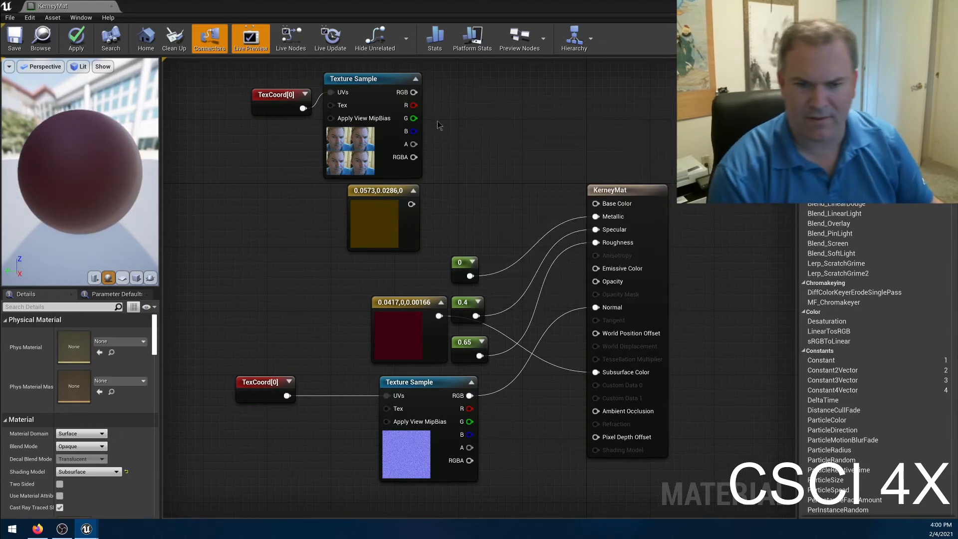
pyautogui.click(481, 147)
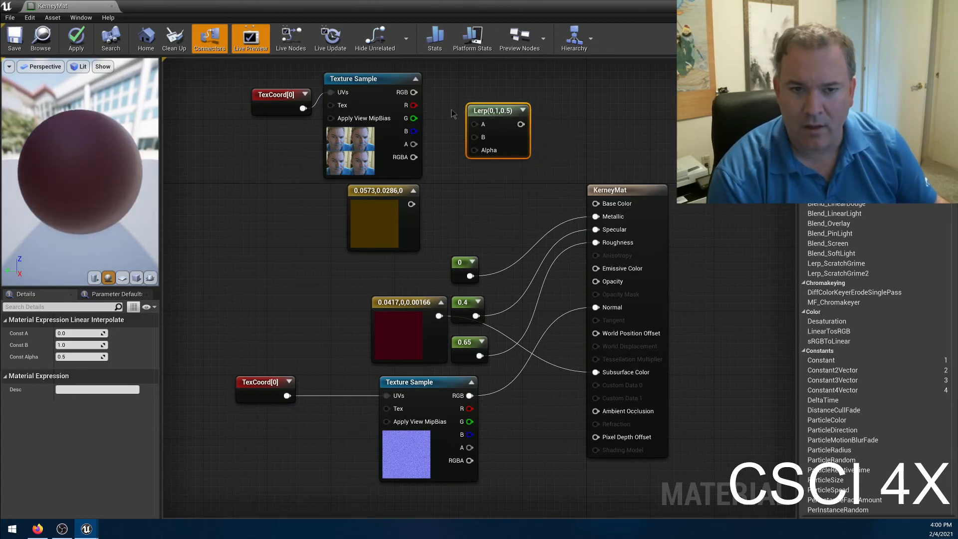
# Wire the face texture's RGB to Lerp A, the brown constant to Lerp B, and the Lerp output to Base Color, and check the preview sphere.
pyautogui.moveTo(414, 92); pyautogui.dragTo(476, 131)
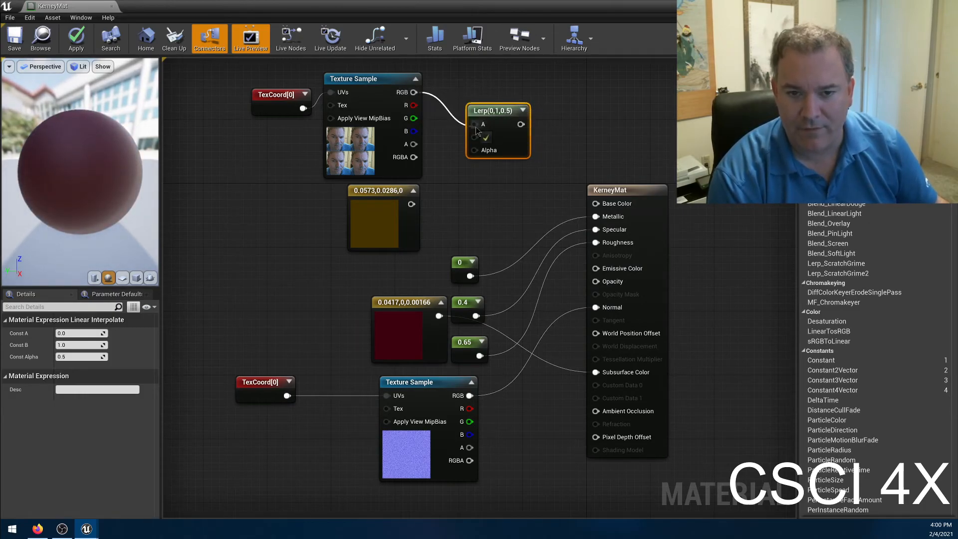
pyautogui.moveTo(411, 203); pyautogui.dragTo(473, 138)
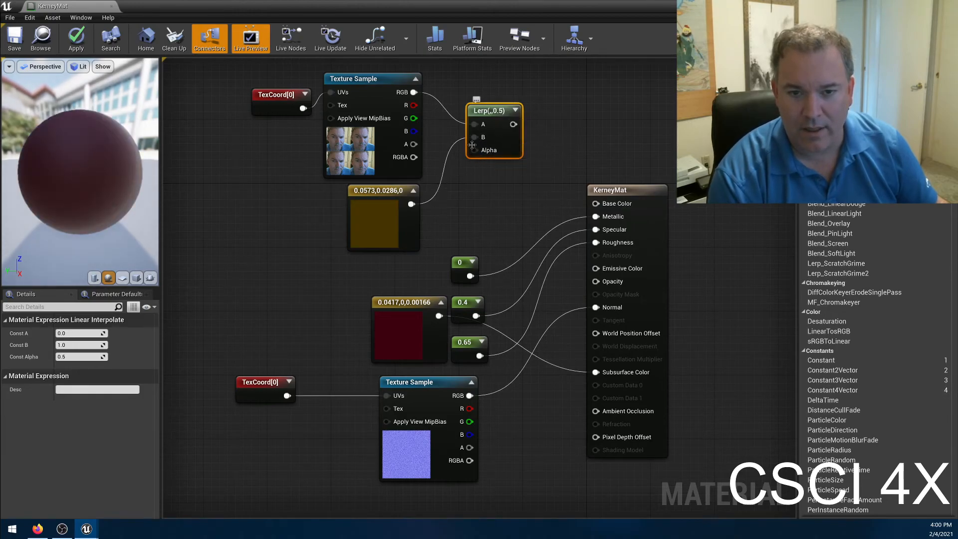
pyautogui.moveTo(513, 124); pyautogui.dragTo(595, 204)
pyautogui.moveTo(100, 159); pyautogui.dragTo(99, 182)
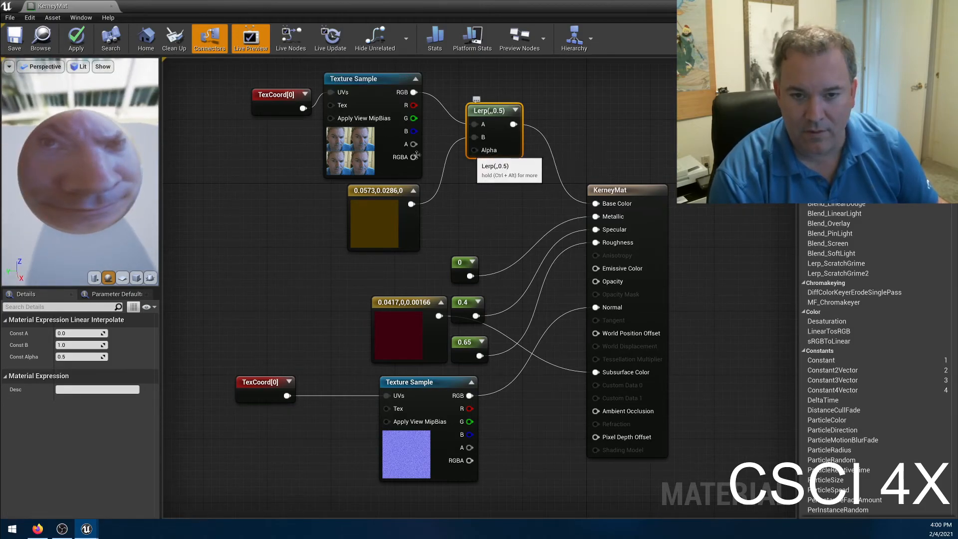
pyautogui.click(239, 251)
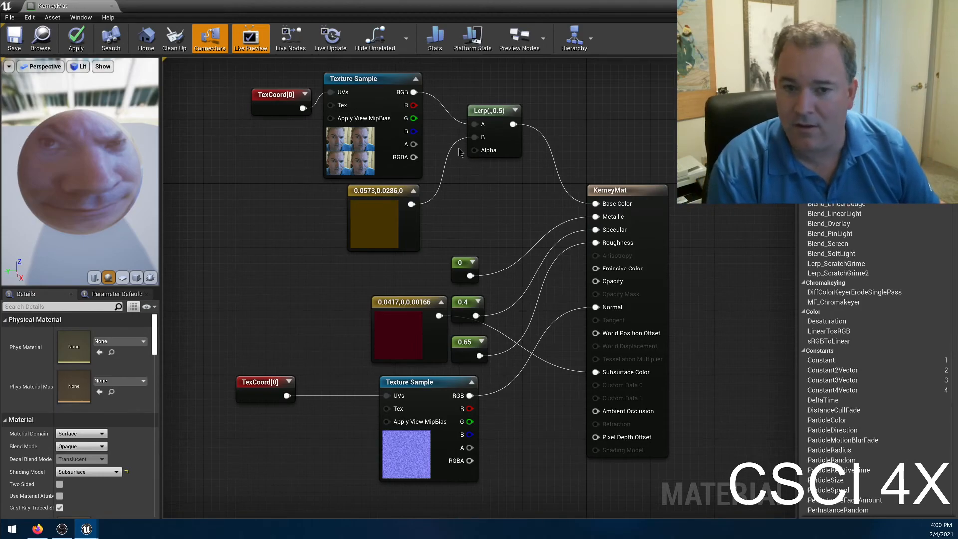
# Darken the brown color constant feeding Lerp B to 0.026,0.013,0.
pyautogui.click(379, 227)
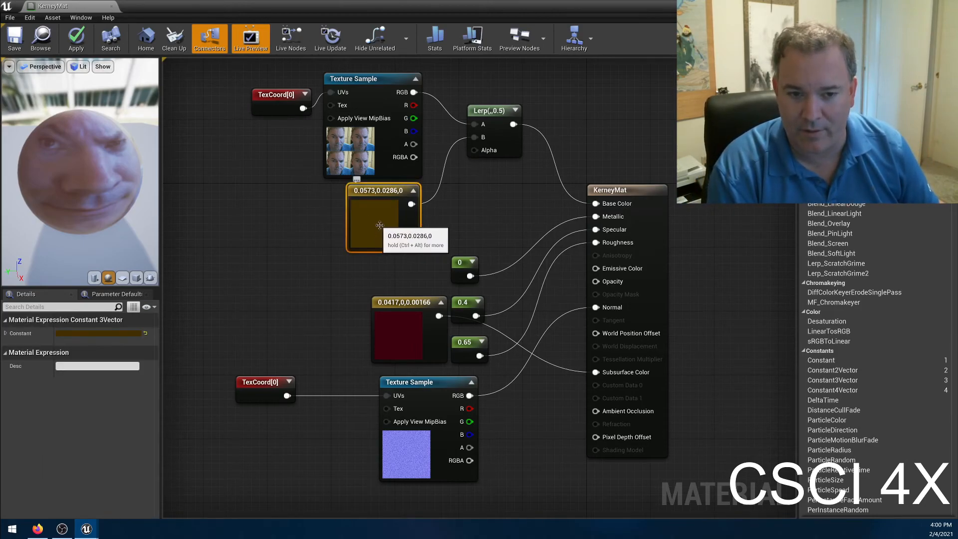
pyautogui.doubleClick(379, 225)
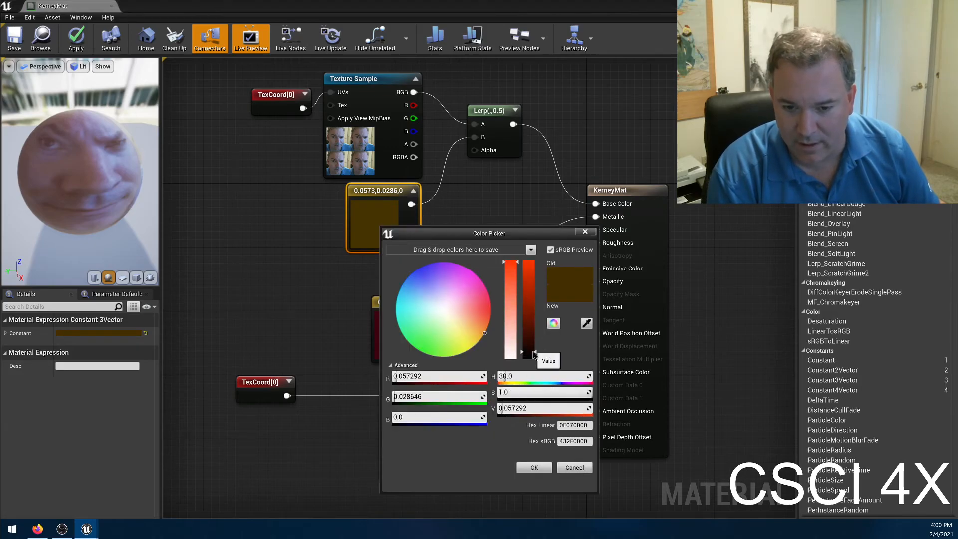
pyautogui.moveTo(531, 356); pyautogui.dragTo(543, 374)
pyautogui.click(534, 467)
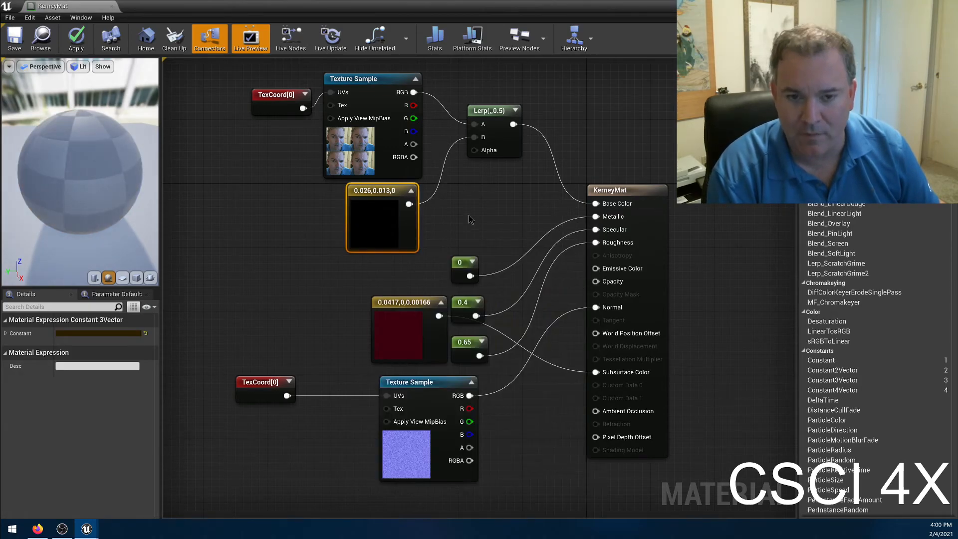
# Shrink the material editor window and add T_Checker_Noise_M from the StarterContent Textures folder as a Texture Sample beside the brown constant.
pyautogui.doubleClick(299, 6)
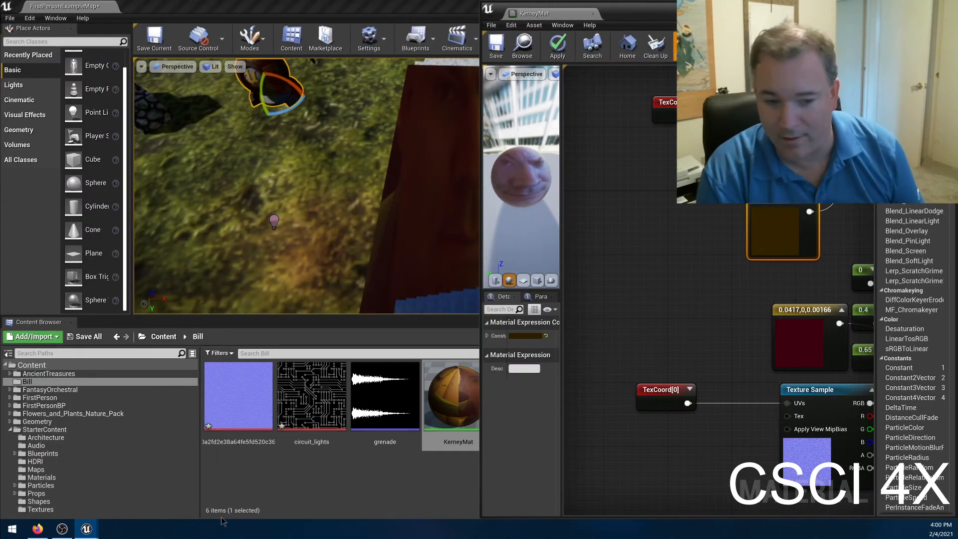
pyautogui.click(312, 396)
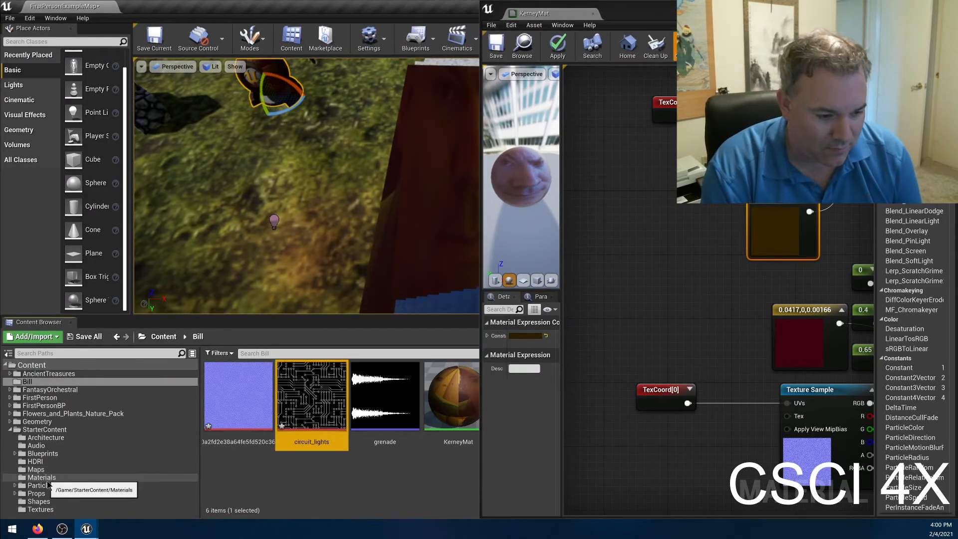
pyautogui.click(40, 508)
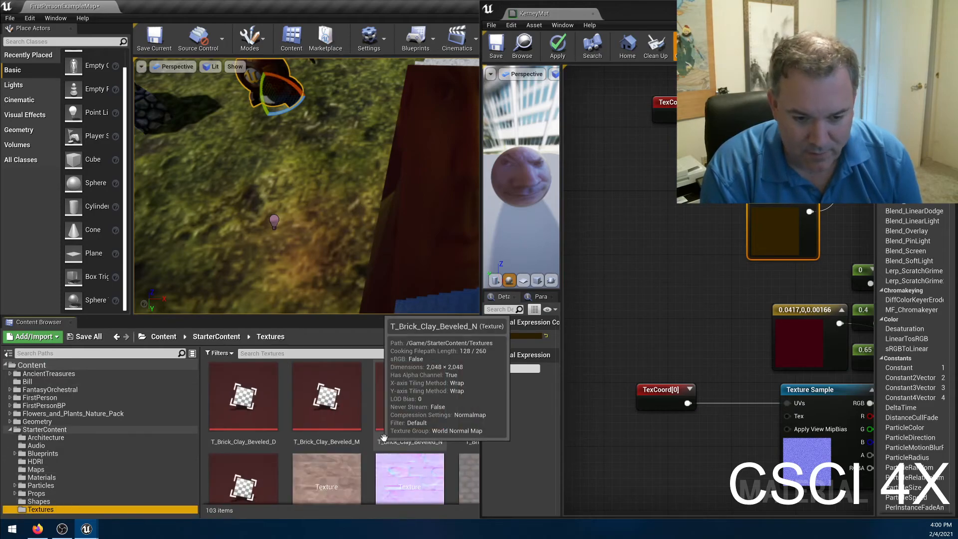
pyautogui.scroll(-1, 397, 446)
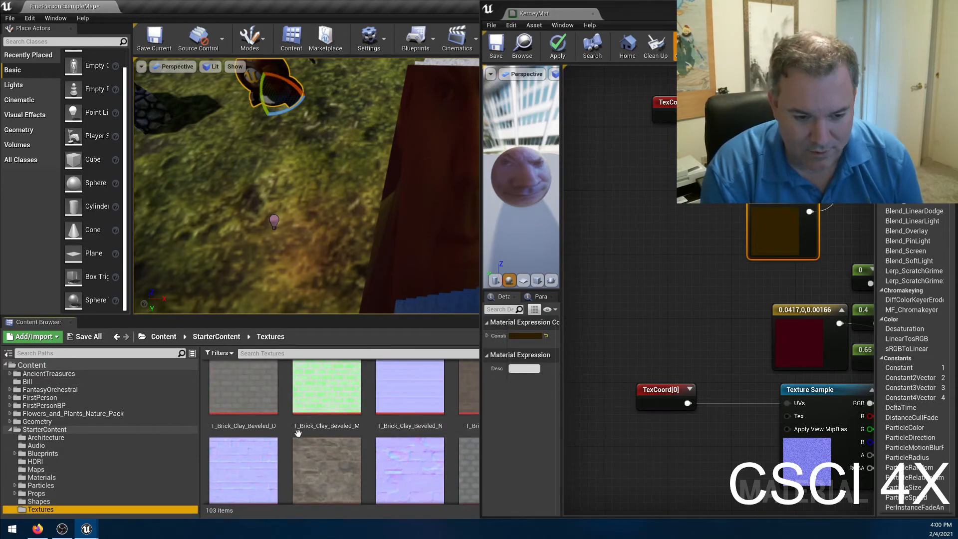
pyautogui.scroll(-3, 402, 427)
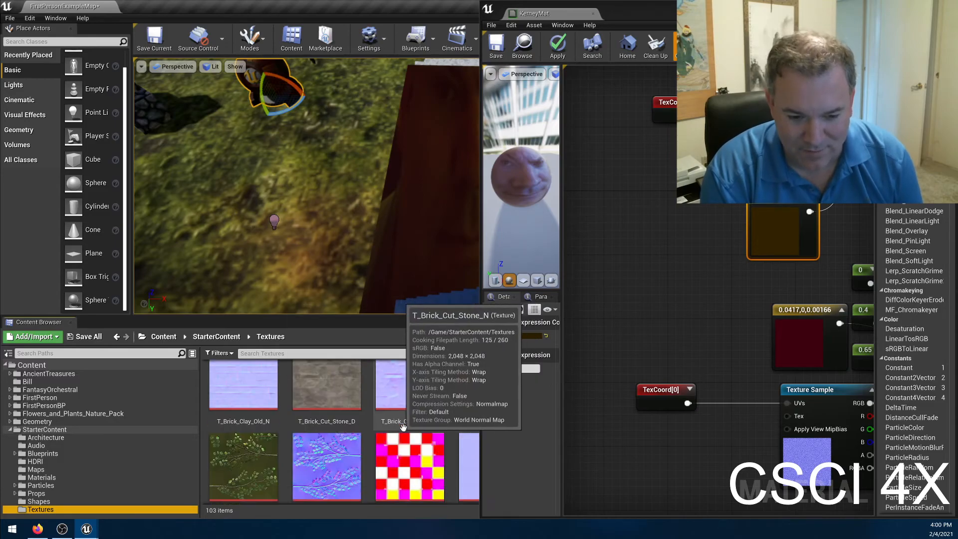
pyautogui.scroll(-3, 401, 427)
pyautogui.scroll(-6, 355, 503)
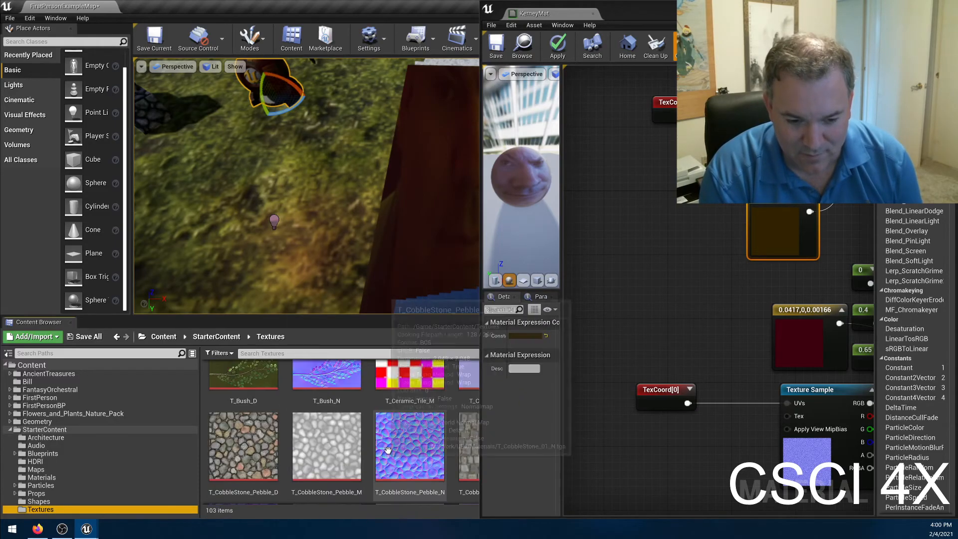
pyautogui.click(441, 8)
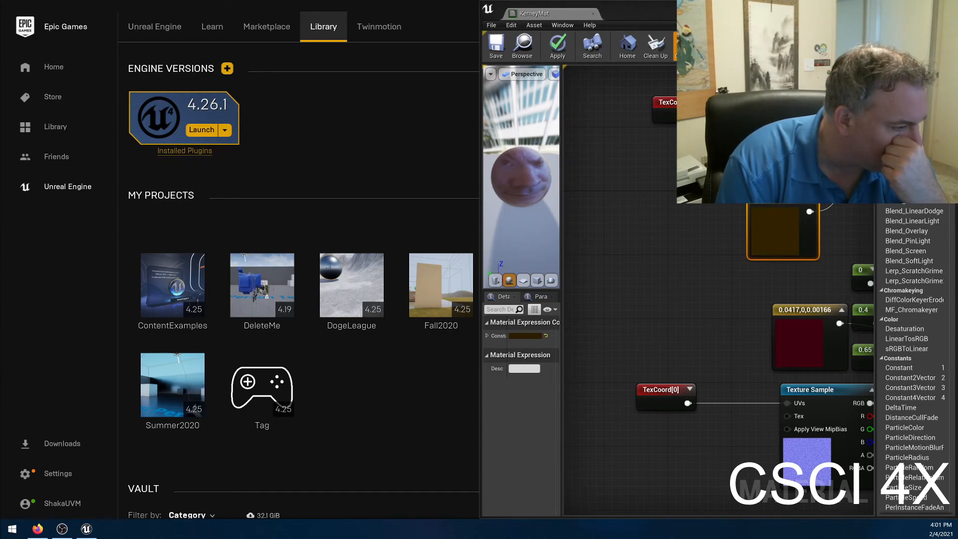
pyautogui.moveTo(0, 439); pyautogui.dragTo(657, 295)
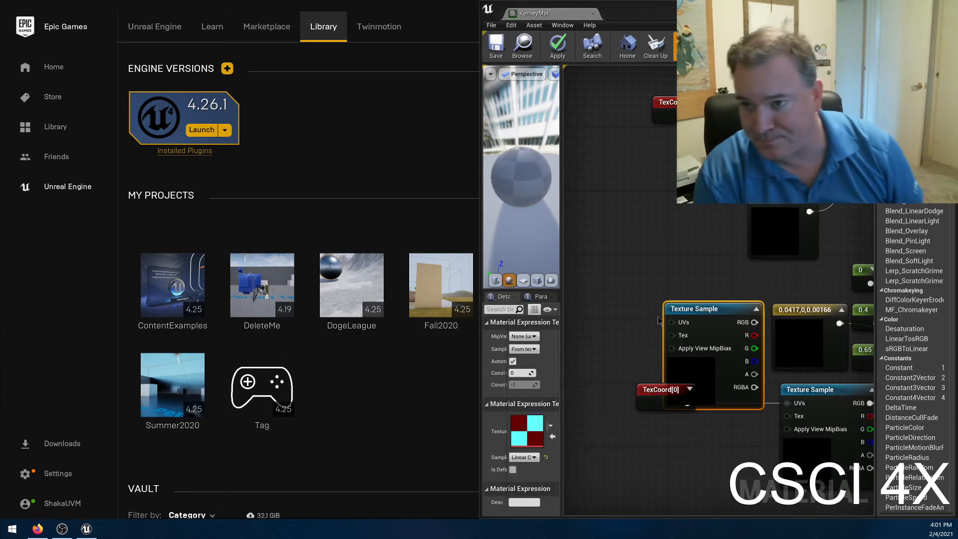
pyautogui.moveTo(724, 318); pyautogui.dragTo(672, 231)
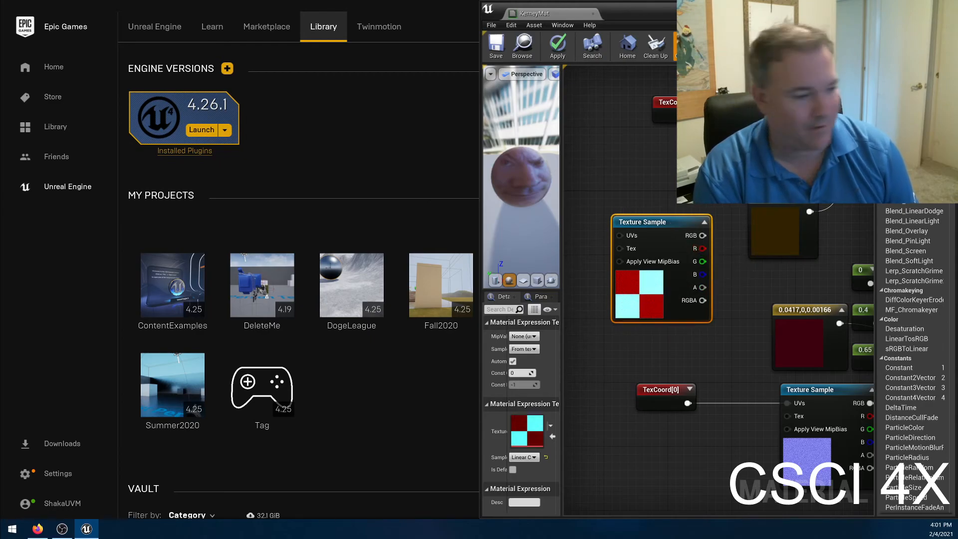
# Open the T_Checker_Noise_M texture and view its red and green channels on their own.
pyautogui.doubleClick(637, 289)
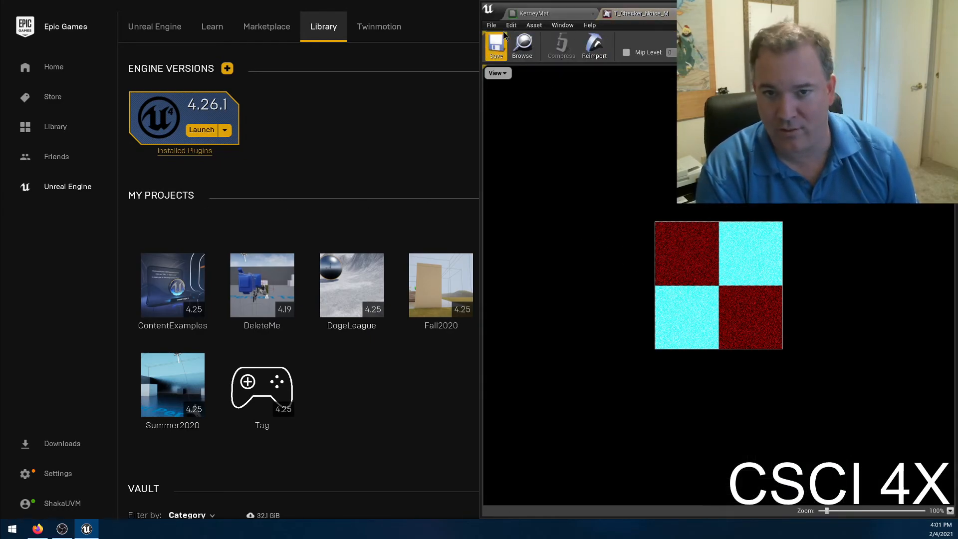
pyautogui.click(498, 74)
pyautogui.click(512, 103)
pyautogui.click(498, 73)
pyautogui.click(504, 116)
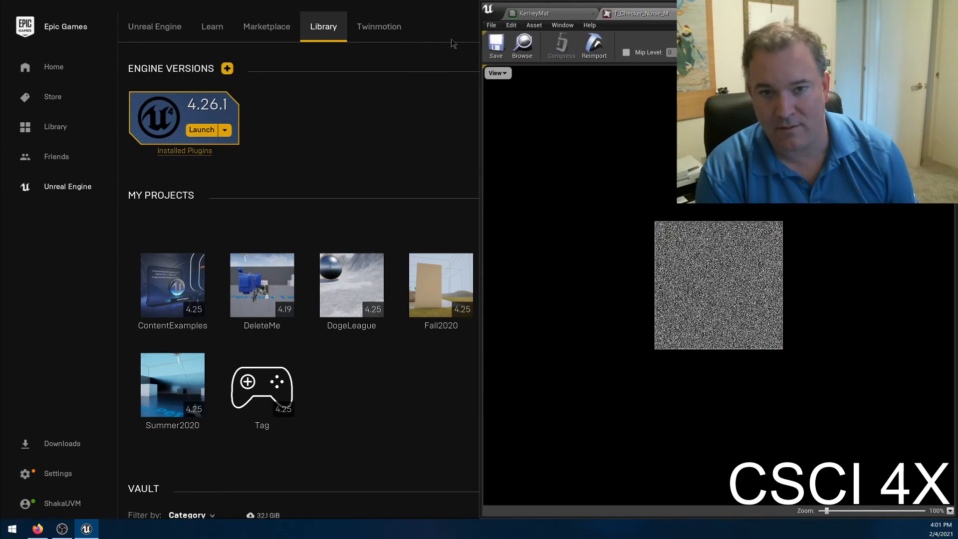
pyautogui.click(496, 73)
pyautogui.click(505, 104)
pyautogui.click(498, 73)
pyautogui.click(505, 95)
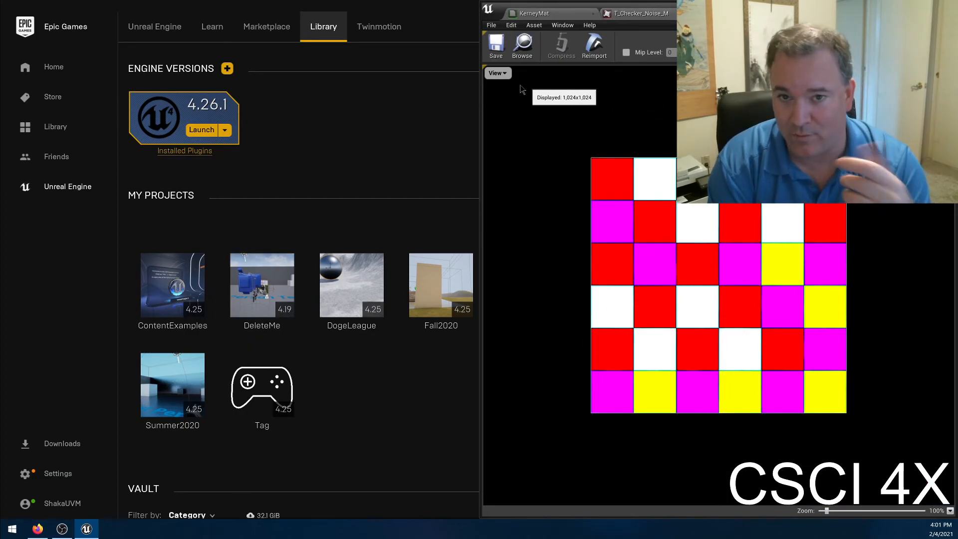
# View the color channels of T_Ceramic_Tile_M one at a time, and close the texture to return to the KerneyMat graph.
pyautogui.click(498, 73)
pyautogui.click(504, 116)
pyautogui.click(505, 74)
pyautogui.click(508, 110)
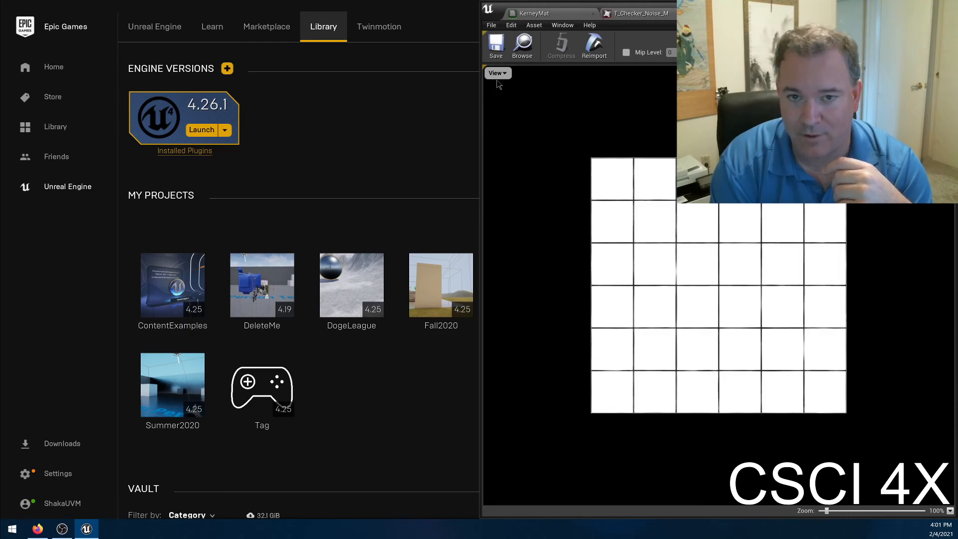
pyautogui.click(498, 73)
pyautogui.click(506, 92)
pyautogui.click(497, 73)
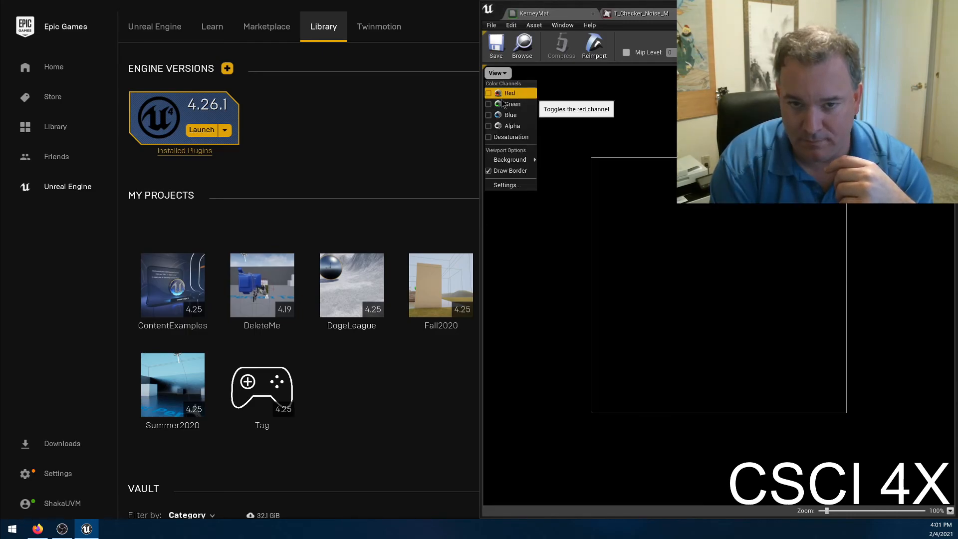
pyautogui.click(504, 94)
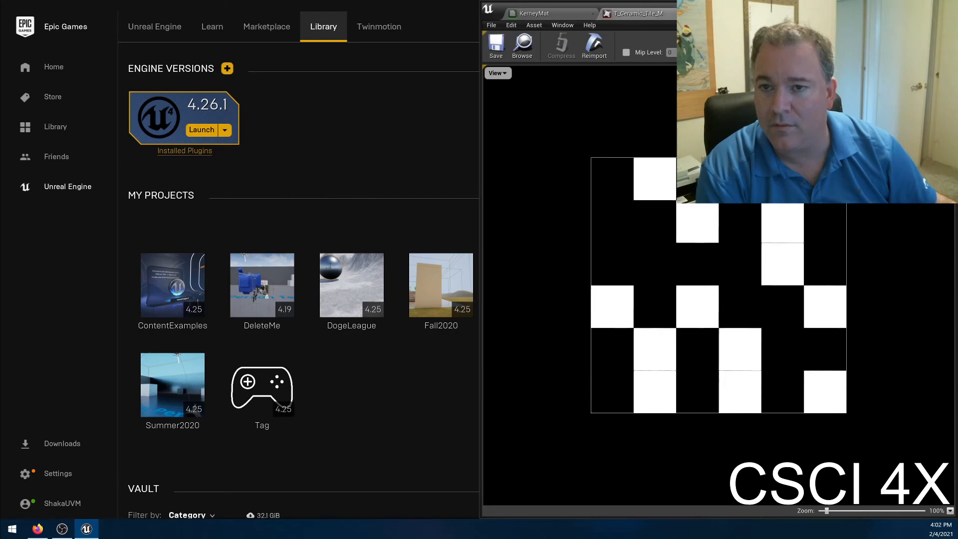
pyautogui.click(687, 13)
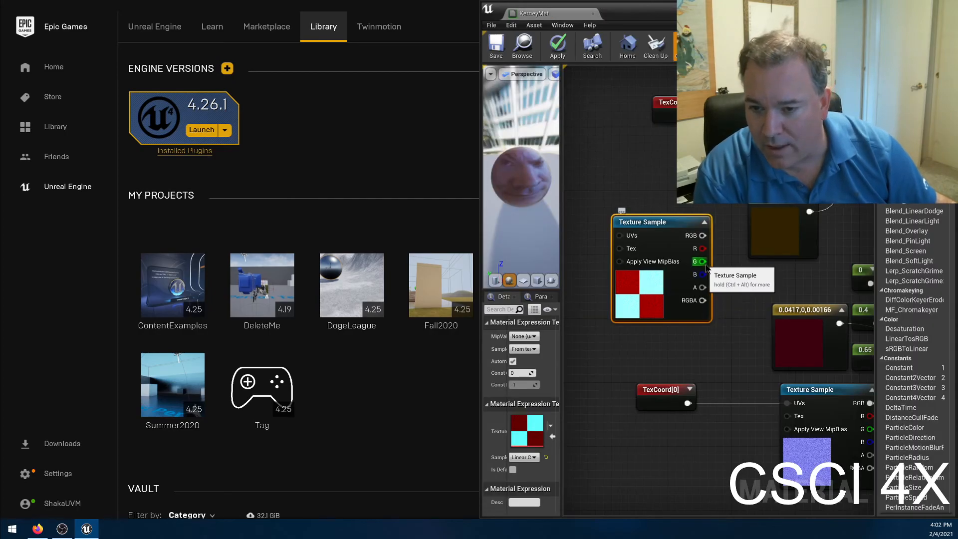
# Connect the checker Texture Sample's green channel to the Lerp's Alpha input and apply the material.
pyautogui.moveTo(706, 268); pyautogui.dragTo(631, 310, button='right')
pyautogui.moveTo(631, 310); pyautogui.dragTo(797, 206)
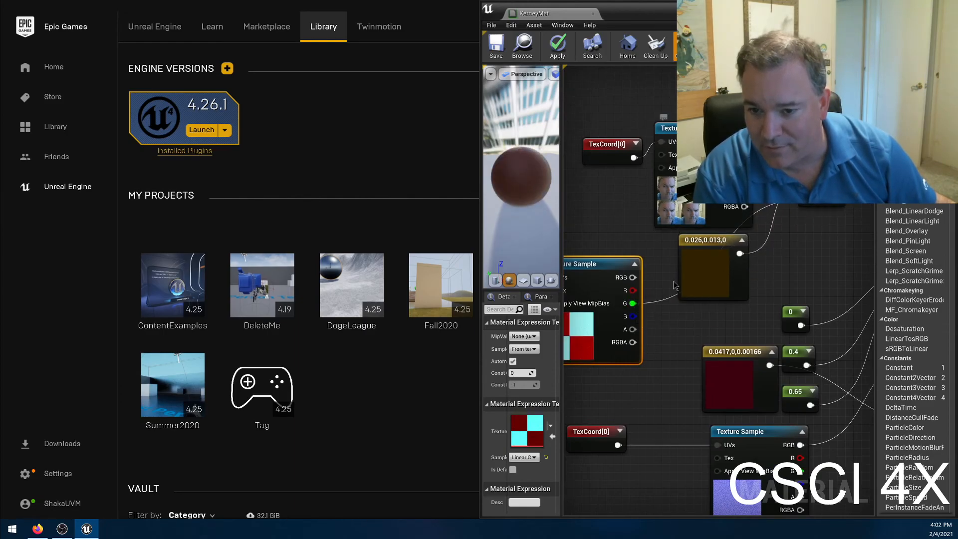
pyautogui.moveTo(792, 263); pyautogui.dragTo(829, 299, button='right')
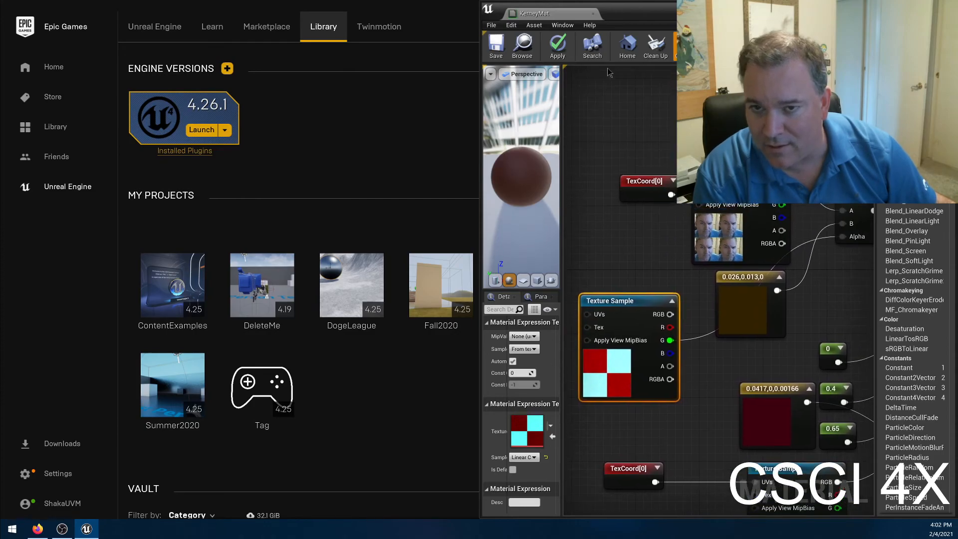
pyautogui.click(564, 58)
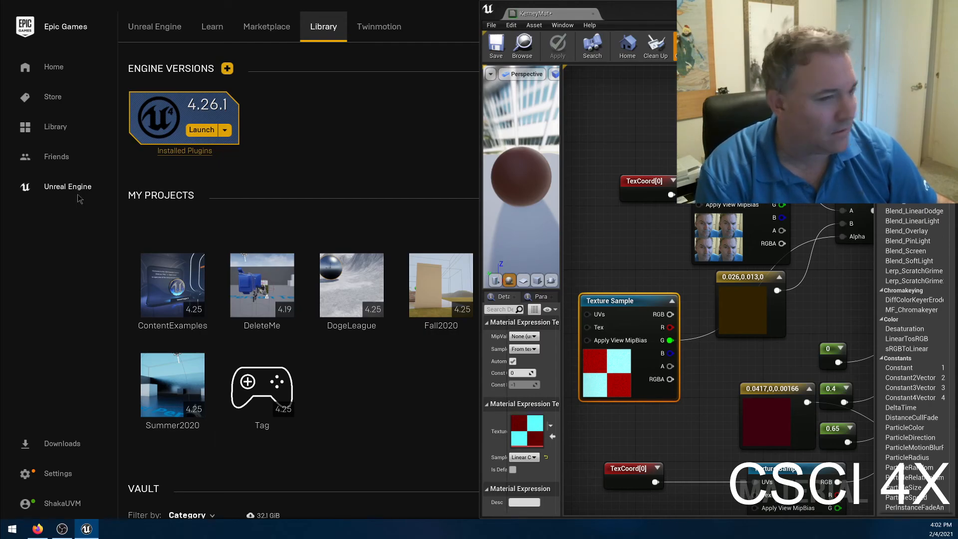
# Bring back the level to inspect the wall, and connect the face texture's TexCoord node to the checker Texture Sample's UVs.
pyautogui.moveTo(947, 55); pyautogui.dragTo(612, 0)
pyautogui.moveTo(314, 207); pyautogui.dragTo(311, 151, button='right')
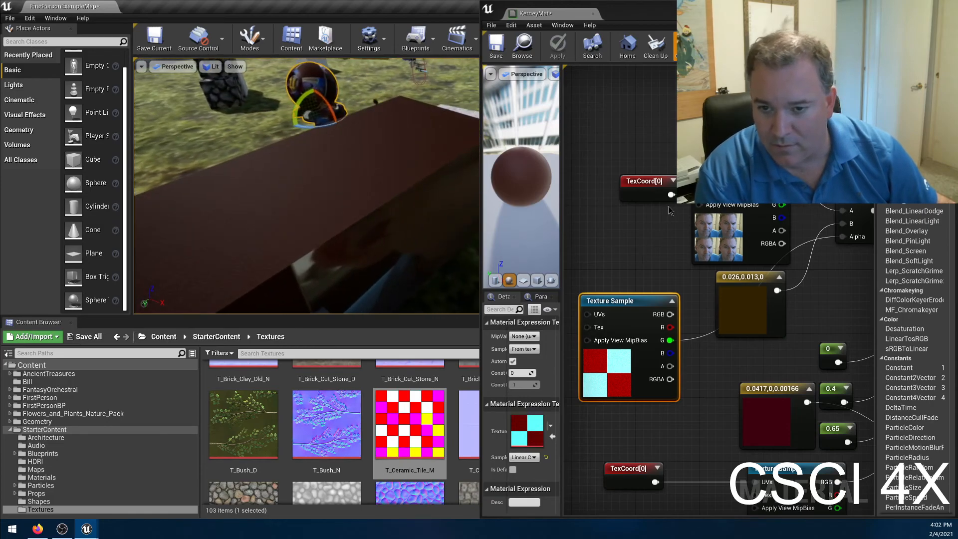
pyautogui.moveTo(670, 194); pyautogui.dragTo(586, 314)
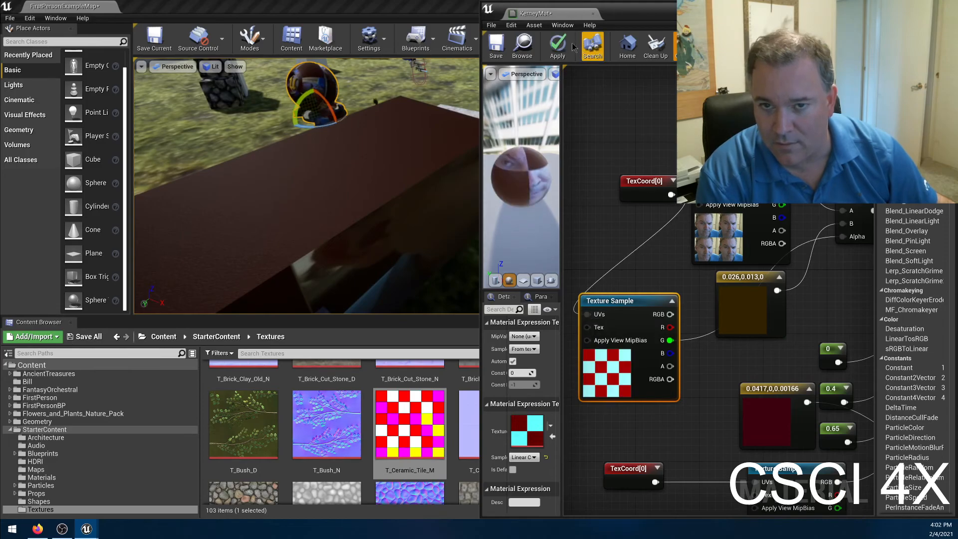
# Apply the material and inspect the checker pattern on the wall in the level.
pyautogui.click(557, 45)
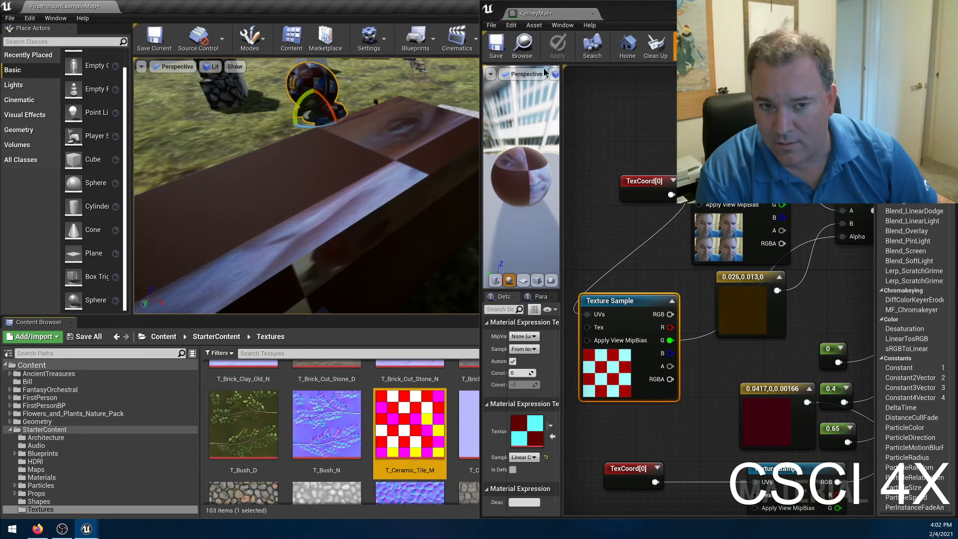
pyautogui.moveTo(307, 186); pyautogui.dragTo(356, 227, button='right')
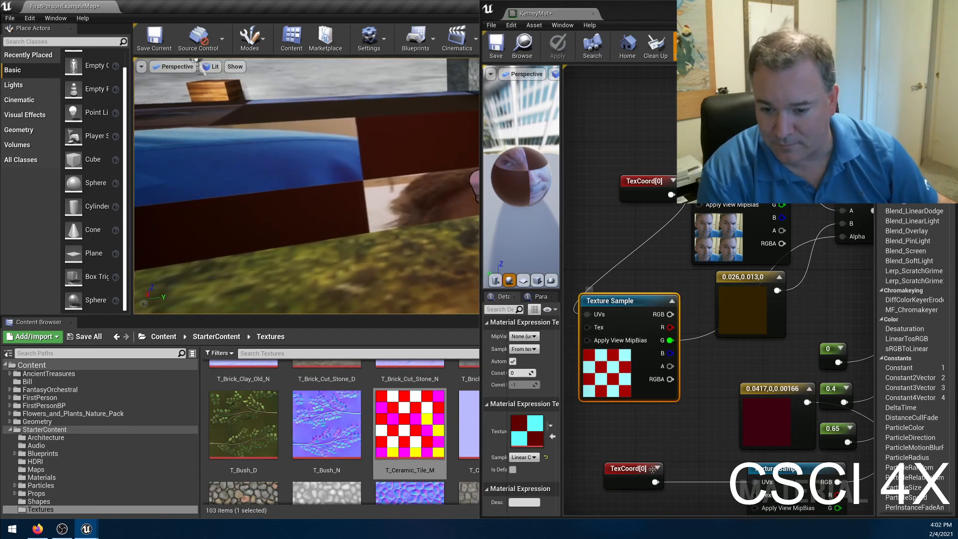
# Connect the normal map's TexCoord node to the checker Texture Sample's UVs in place of the face texture's, and apply the material.
pyautogui.moveTo(655, 482); pyautogui.dragTo(588, 314)
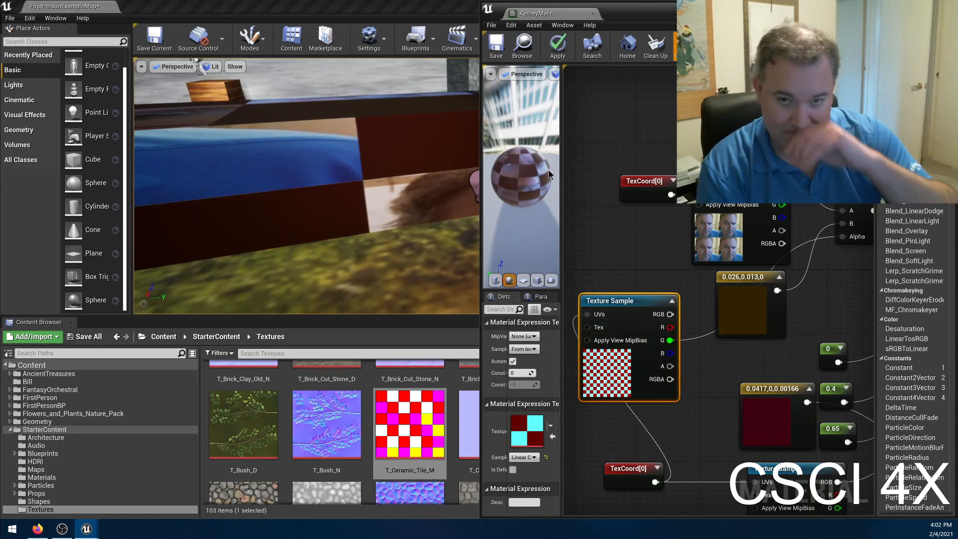
pyautogui.click(557, 46)
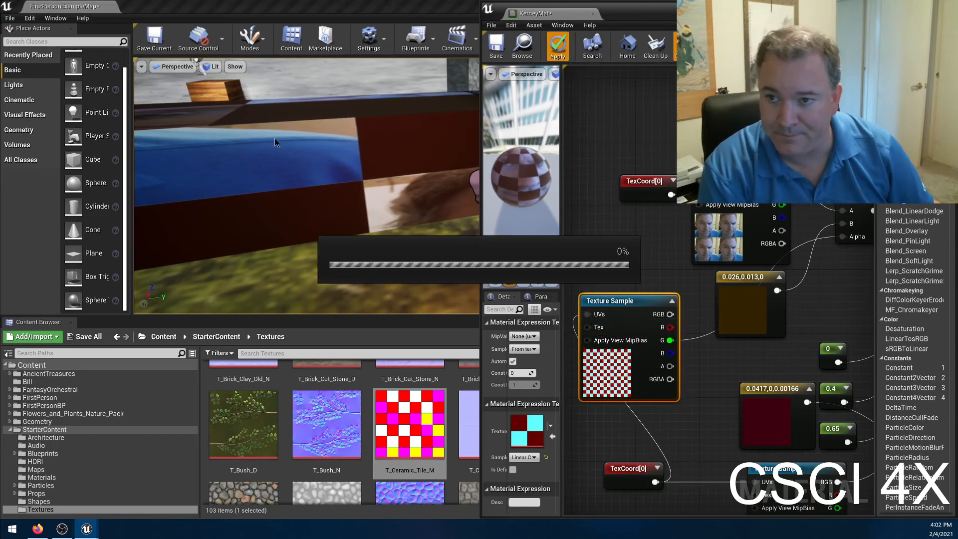
# Examine the updated checker blend in the level, up close on the material sphere and along the wall.
pyautogui.moveTo(298, 116); pyautogui.dragTo(218, 124, button='right')
pyautogui.press('s')
pyautogui.press('w')
pyautogui.press('w')
pyautogui.press('w')
pyautogui.press('w')
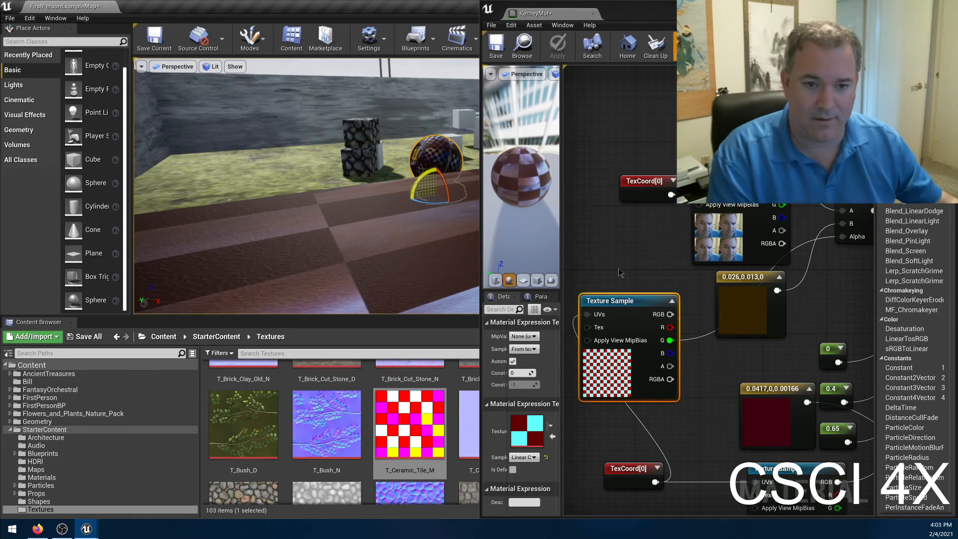
pyautogui.press('w')
pyautogui.moveTo(389, 190); pyautogui.dragTo(449, 191, button='right')
pyautogui.press('a')
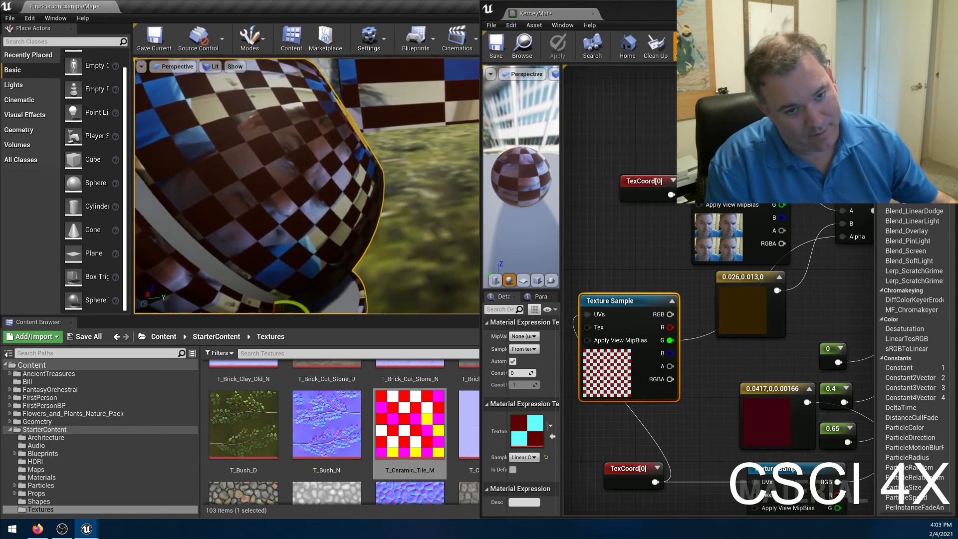
pyautogui.moveTo(359, 121); pyautogui.dragTo(303, 120, button='right')
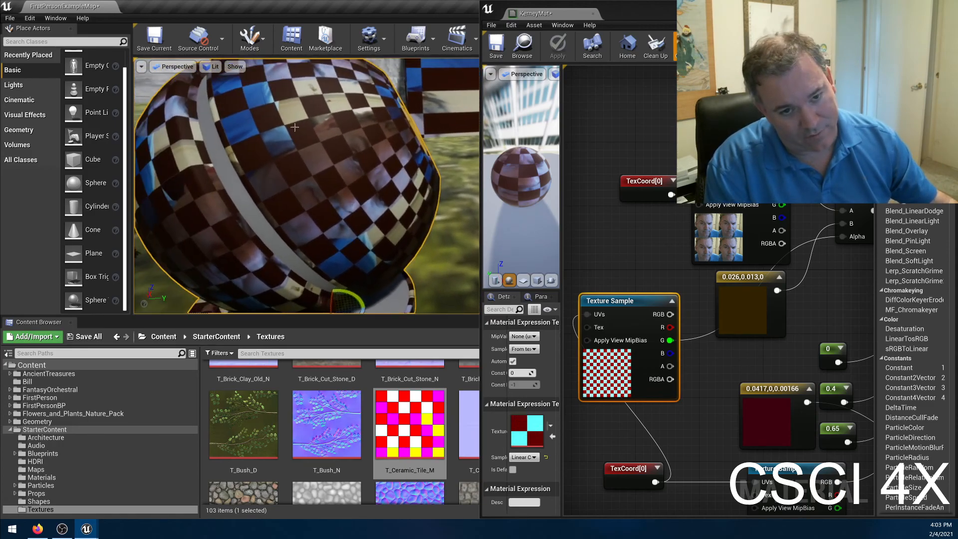
pyautogui.moveTo(300, 174); pyautogui.dragTo(307, 175, button='right')
pyautogui.moveTo(382, 228); pyautogui.dragTo(409, 228, button='right')
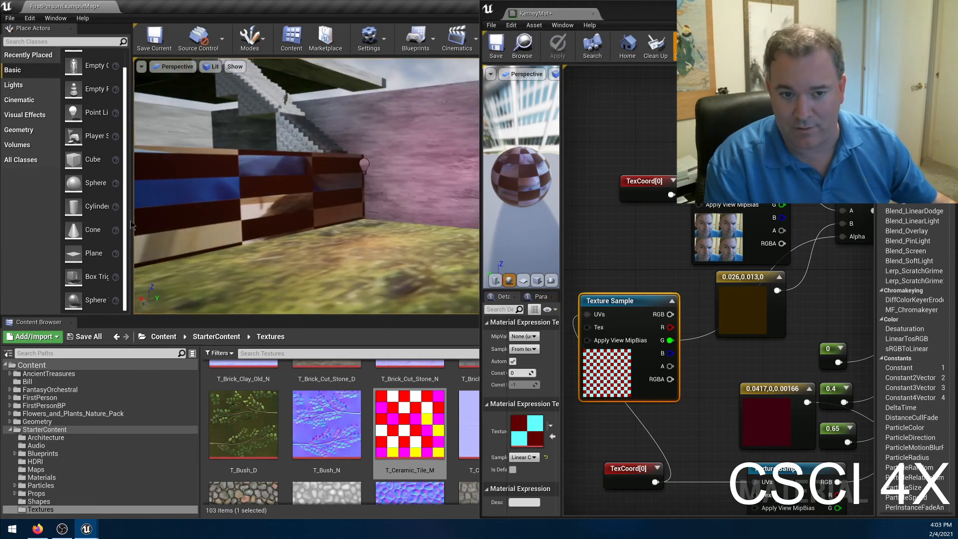
pyautogui.moveTo(346, 221); pyautogui.dragTo(294, 240, button='right')
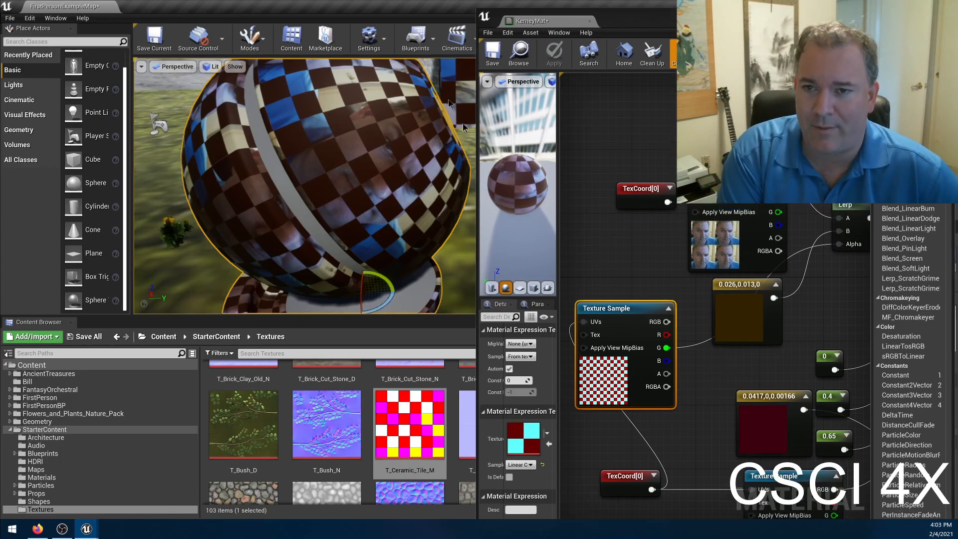
# Maximize the material editor and review KerneyMat's available Shading Model options without changing the selection.
pyautogui.doubleClick(654, 10)
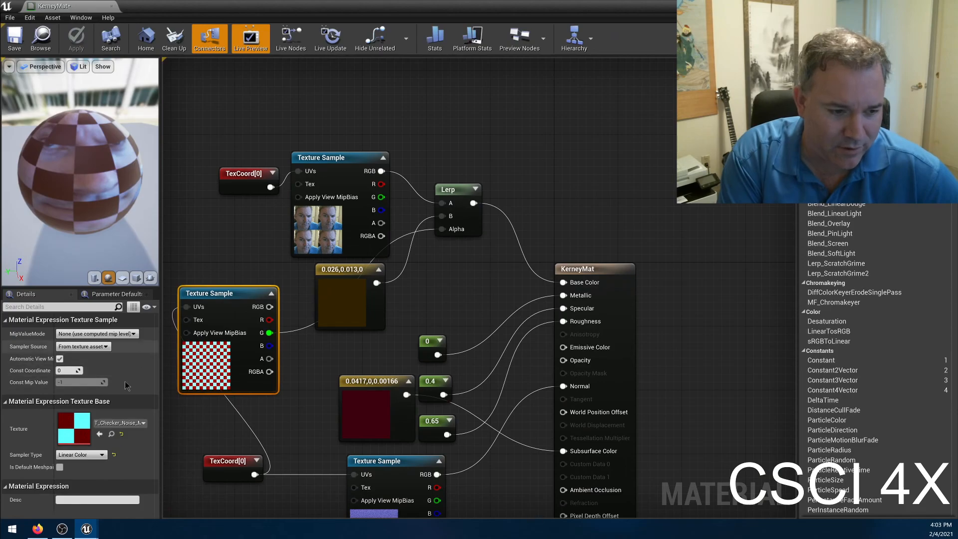
pyautogui.click(236, 241)
pyautogui.scroll(-1, 182, 318)
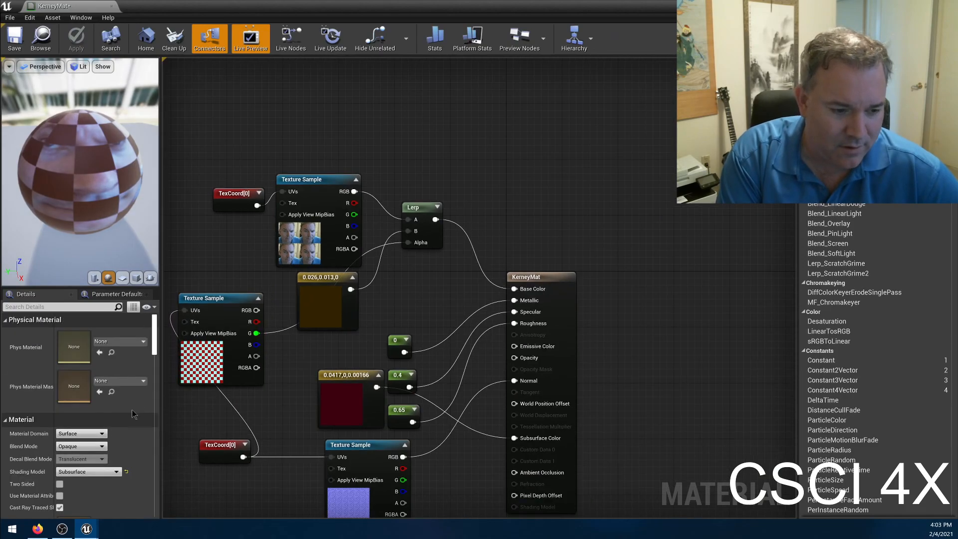
pyautogui.click(73, 474)
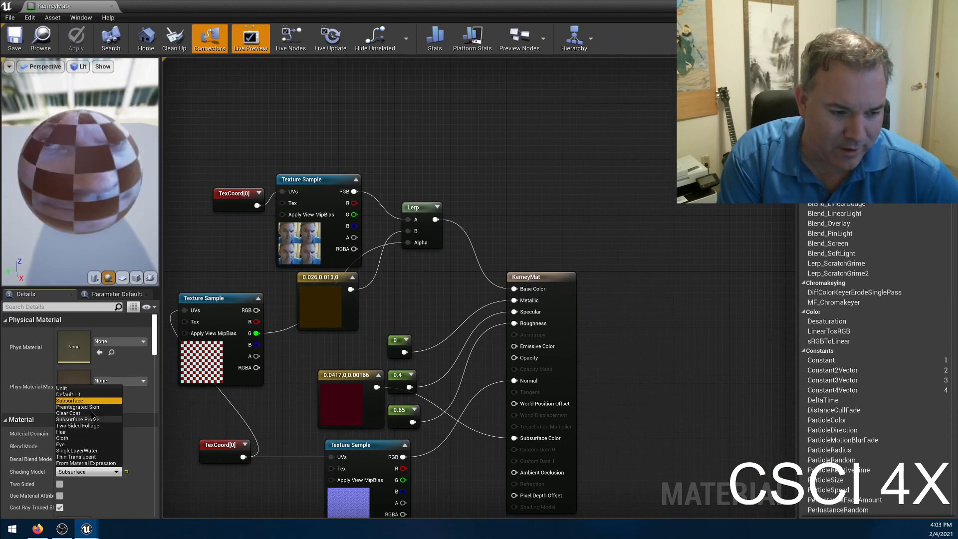
pyautogui.click(203, 255)
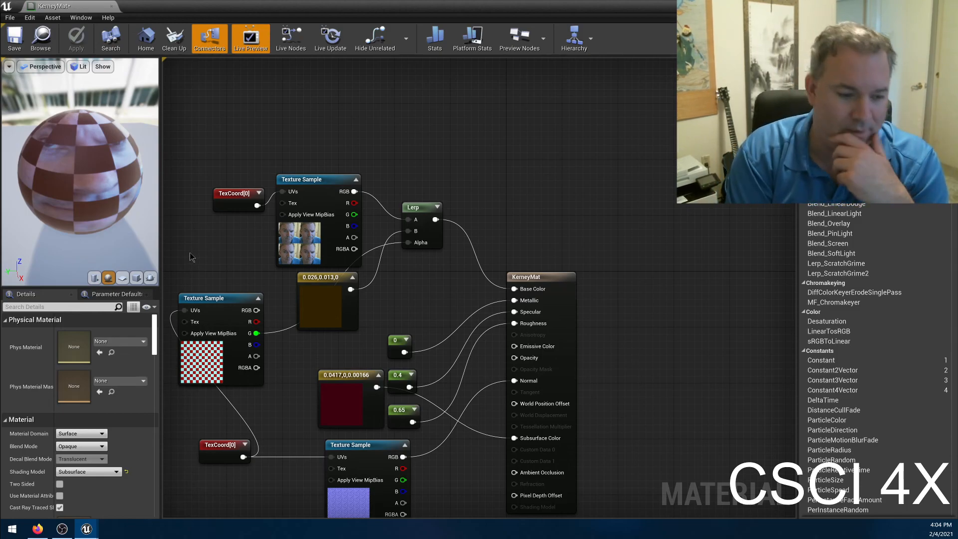
pyautogui.click(97, 472)
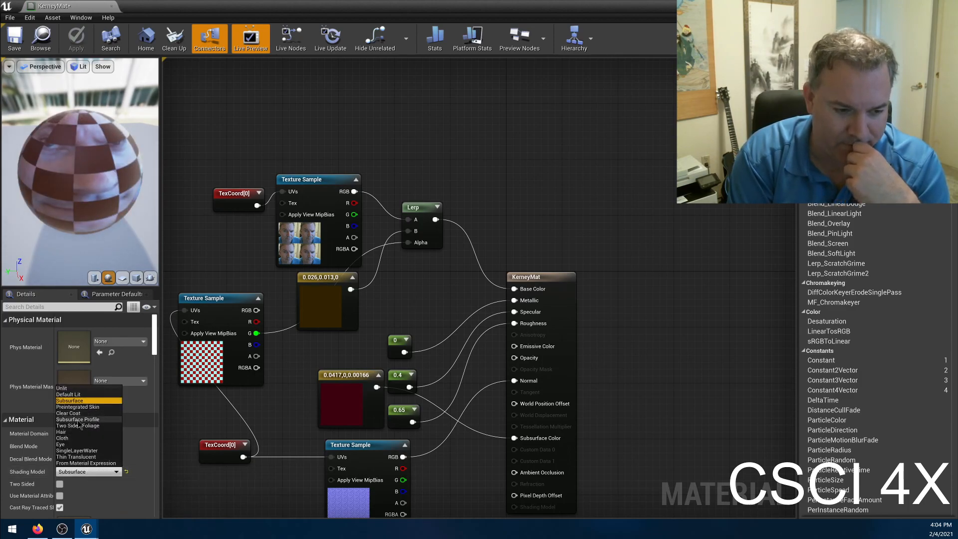
pyautogui.click(373, 82)
# Save the KerneyMat material with its whole node graph in view.
pyautogui.moveTo(412, 137); pyautogui.dragTo(451, 103, button='right')
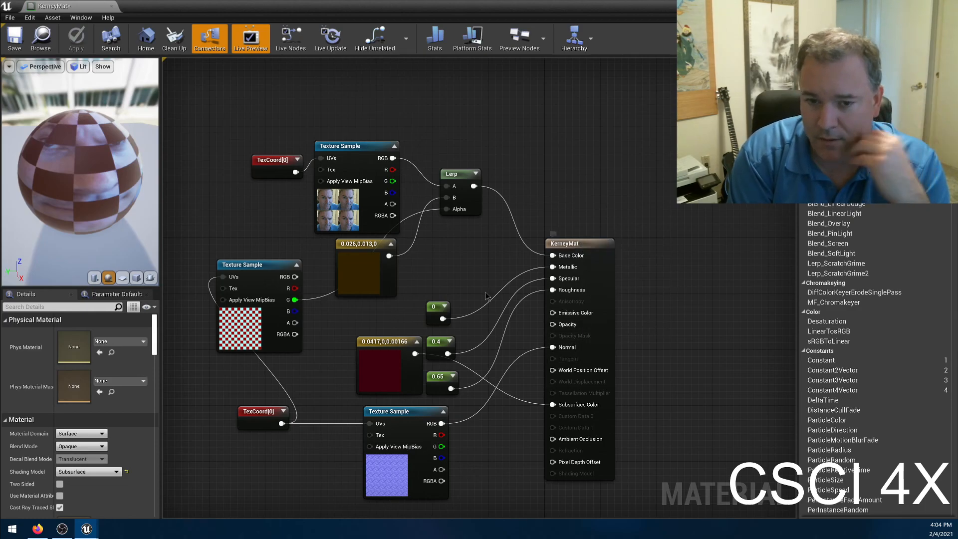
pyautogui.click(15, 39)
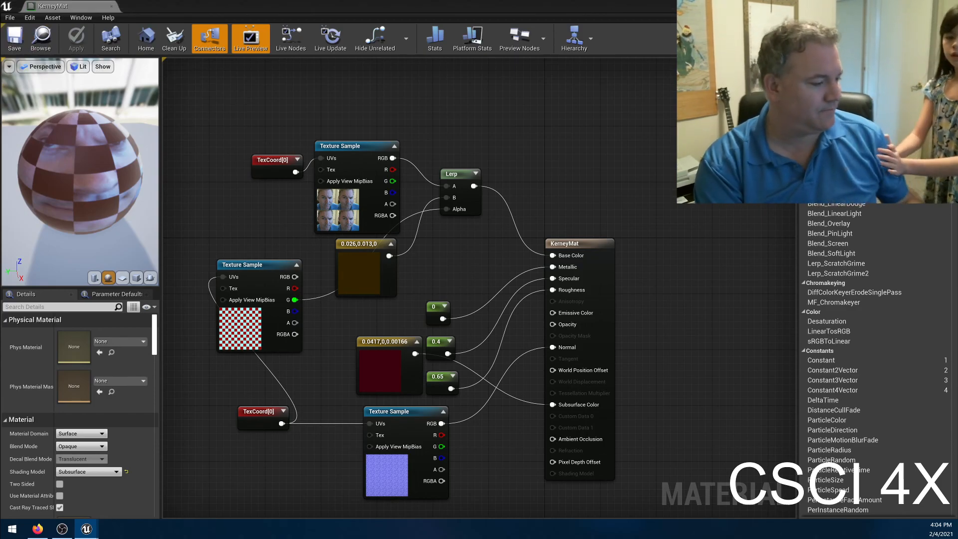